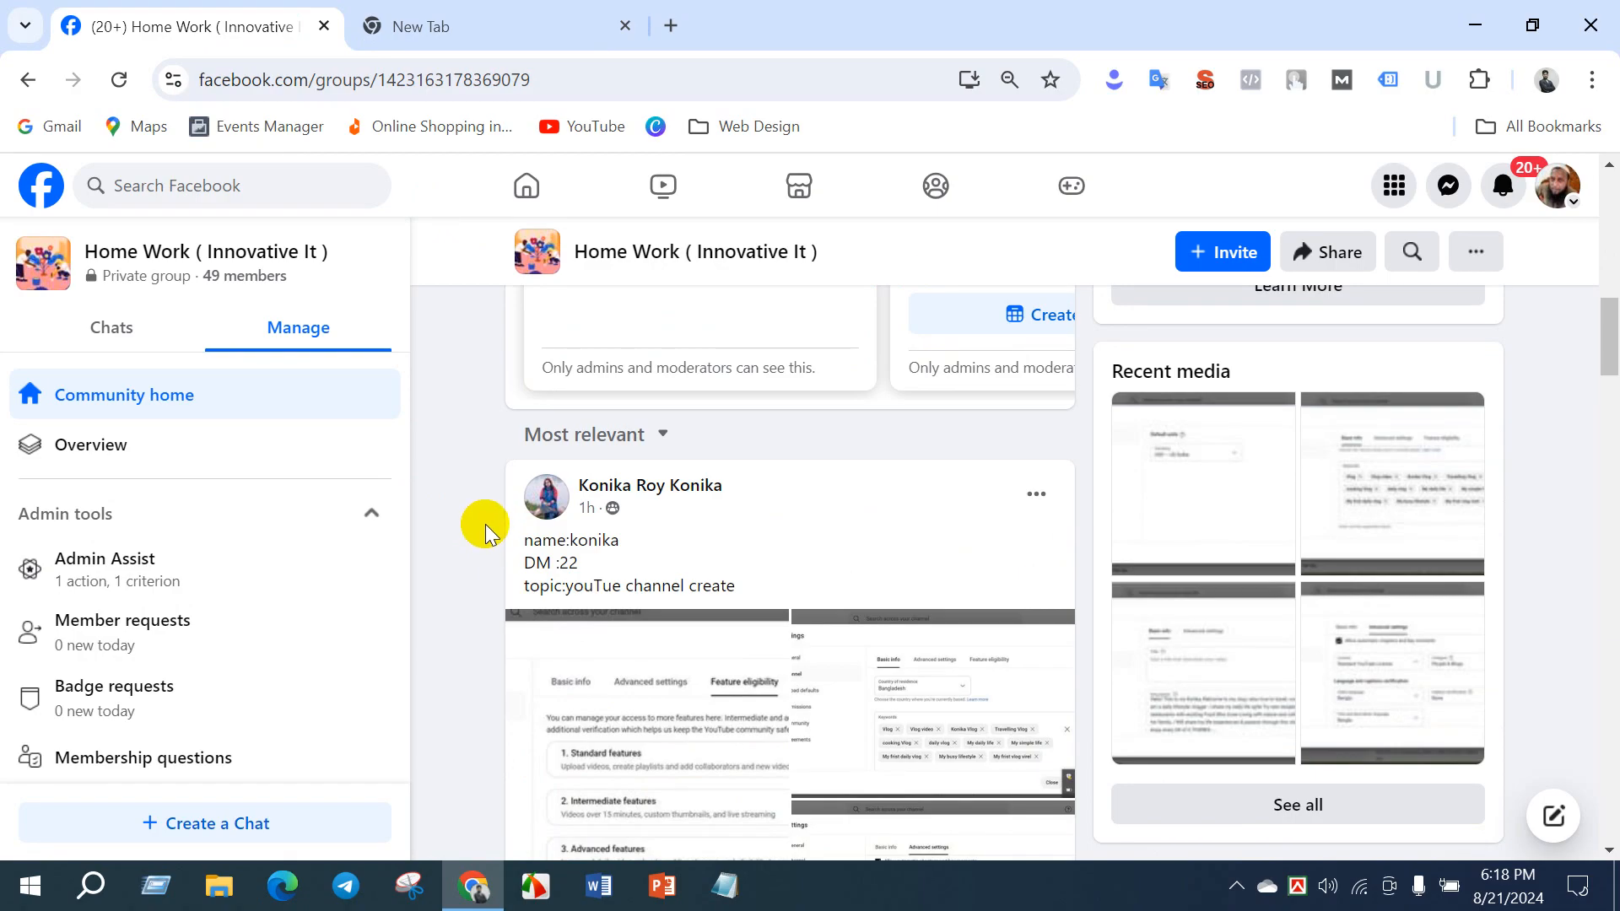
- Examine the YouTube channel settings screenshots attached to the newest homework post about creating a YouTube channel, and close the photo viewer
scroll(484, 524, "down", 3)
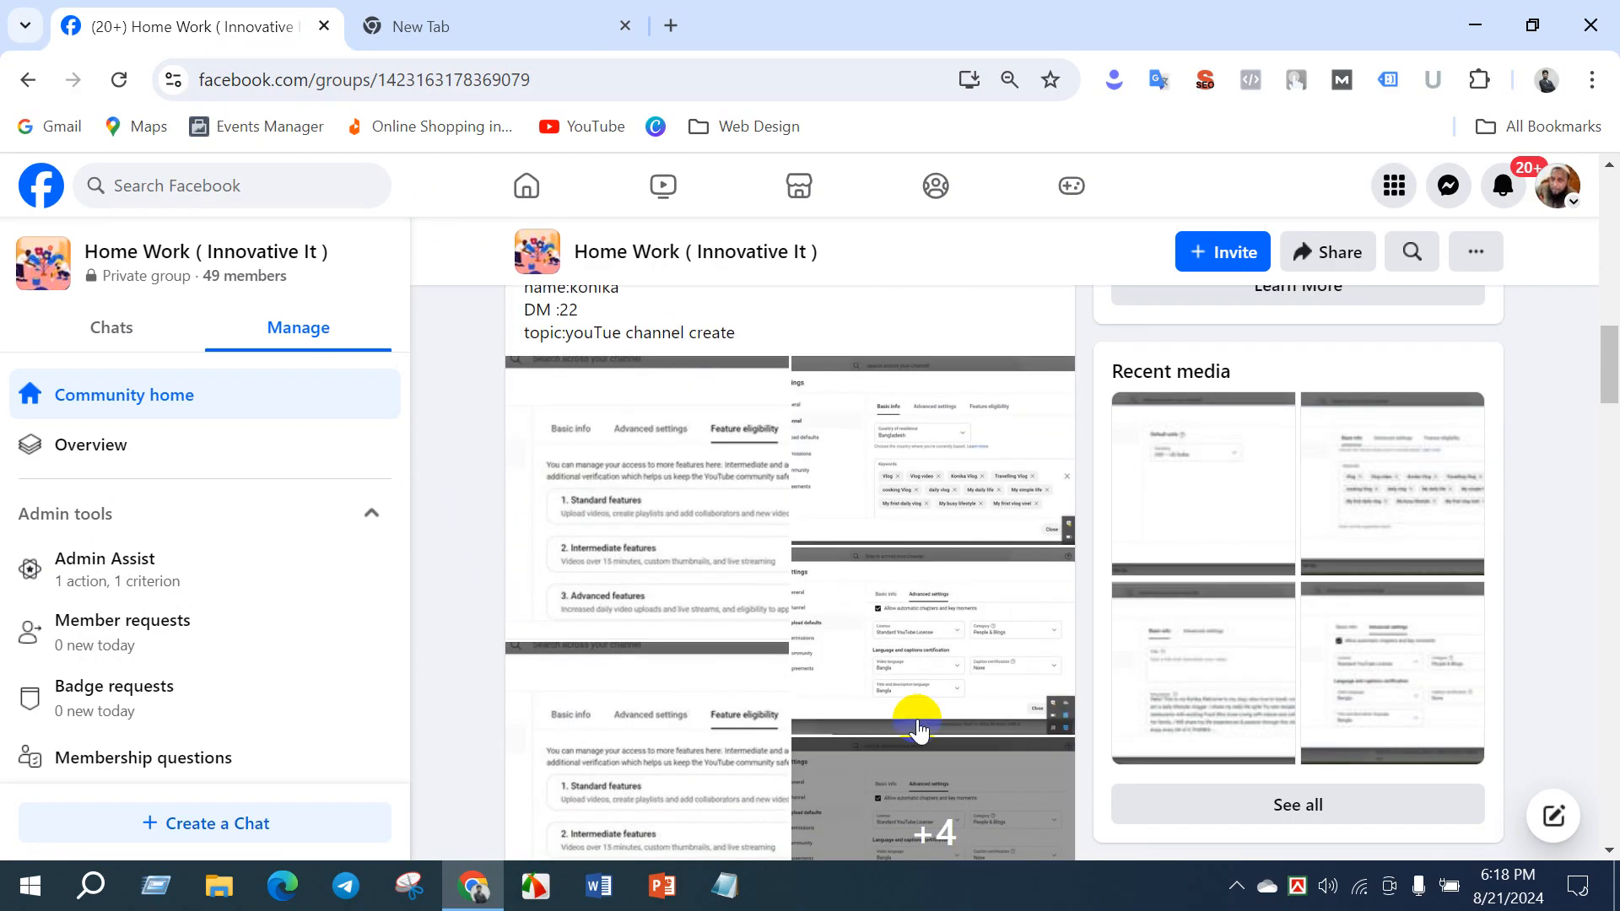
left_click(919, 803)
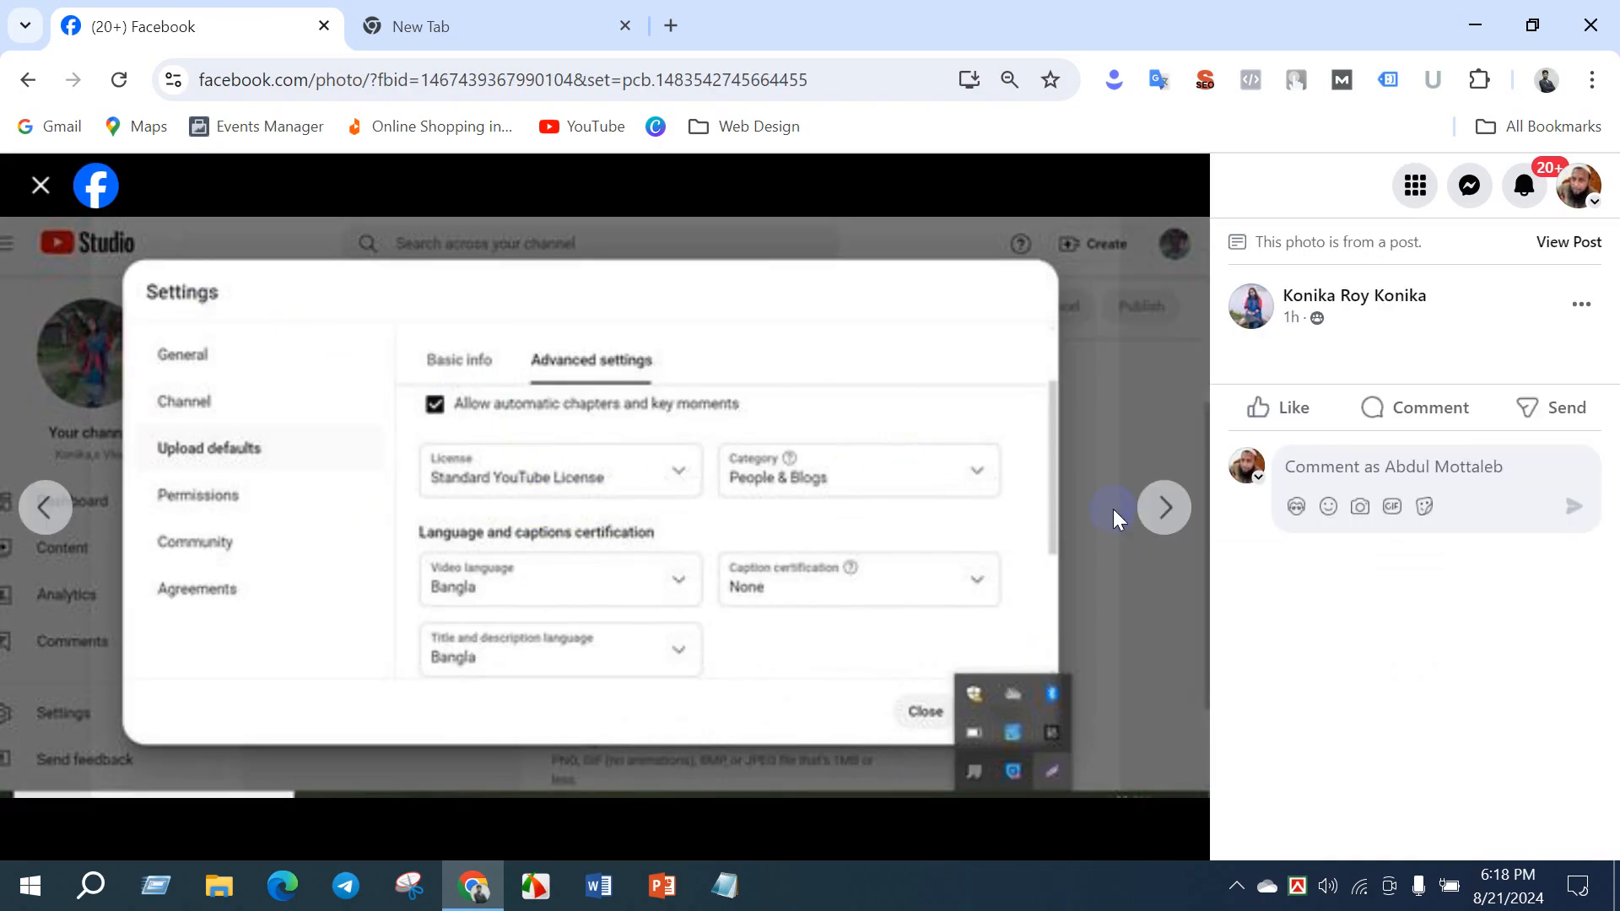
left_click(1167, 507)
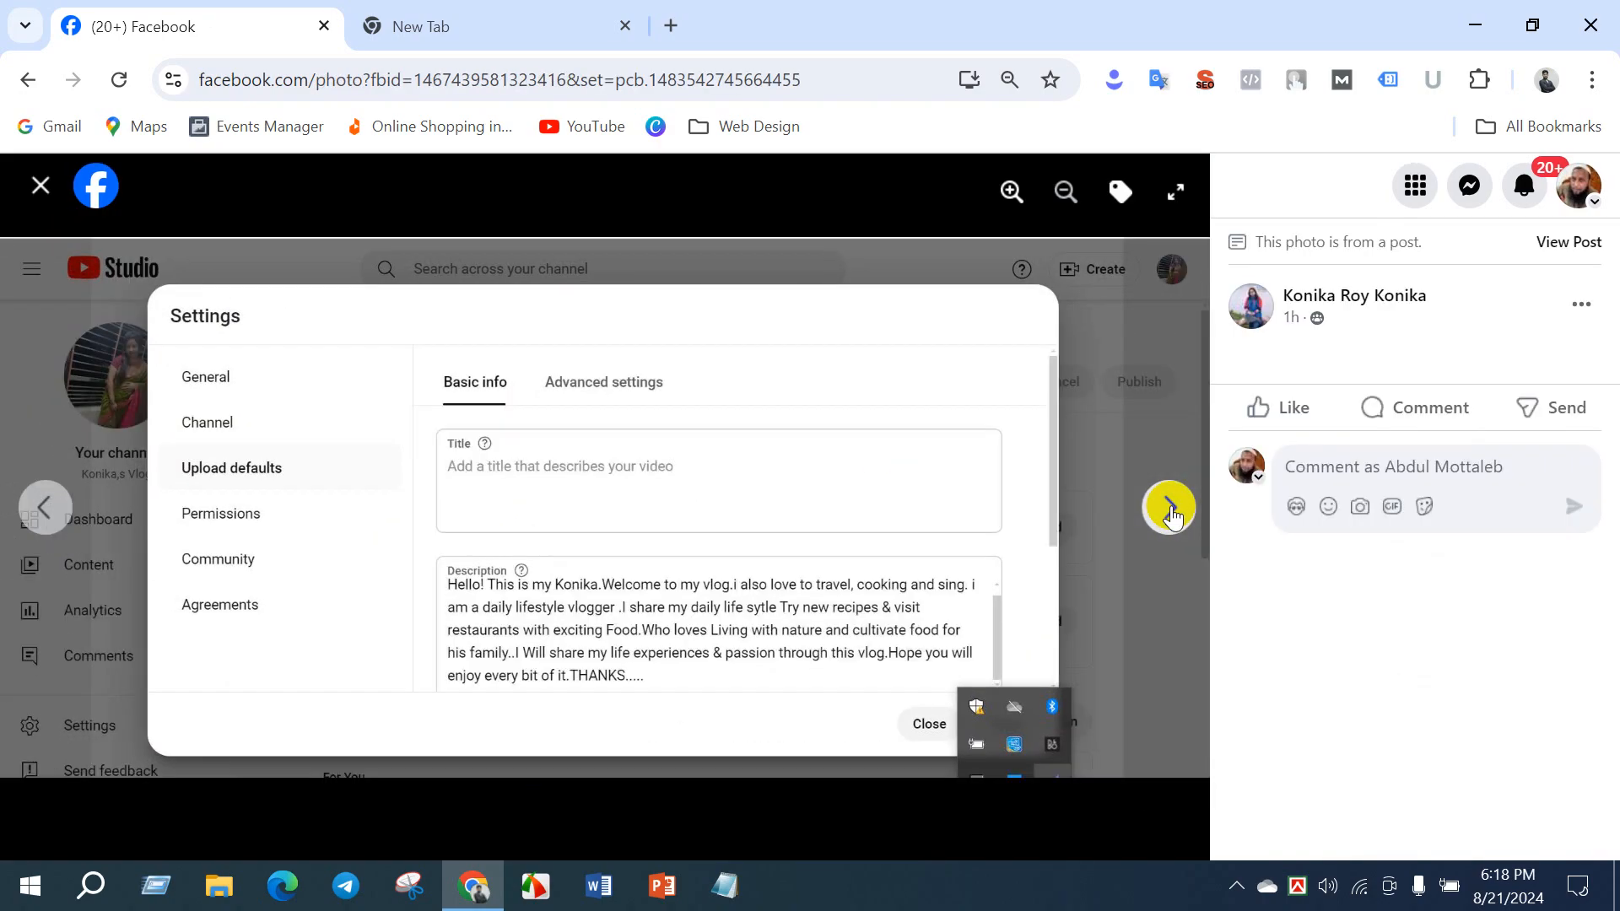
left_click(1168, 509)
left_click(1169, 508)
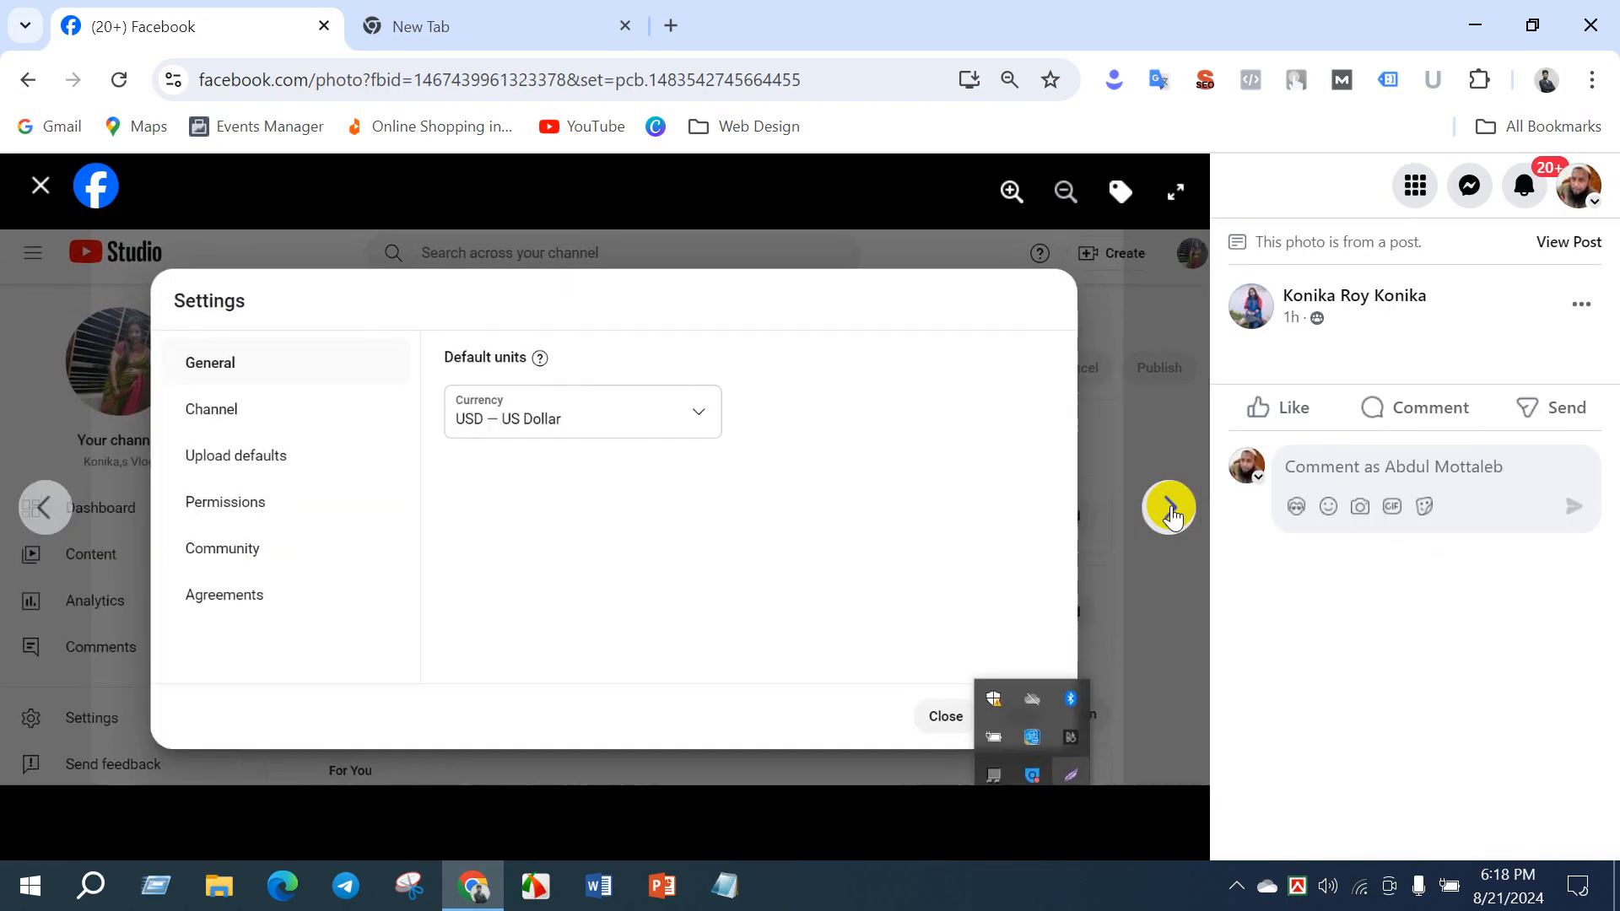
left_click(42, 508)
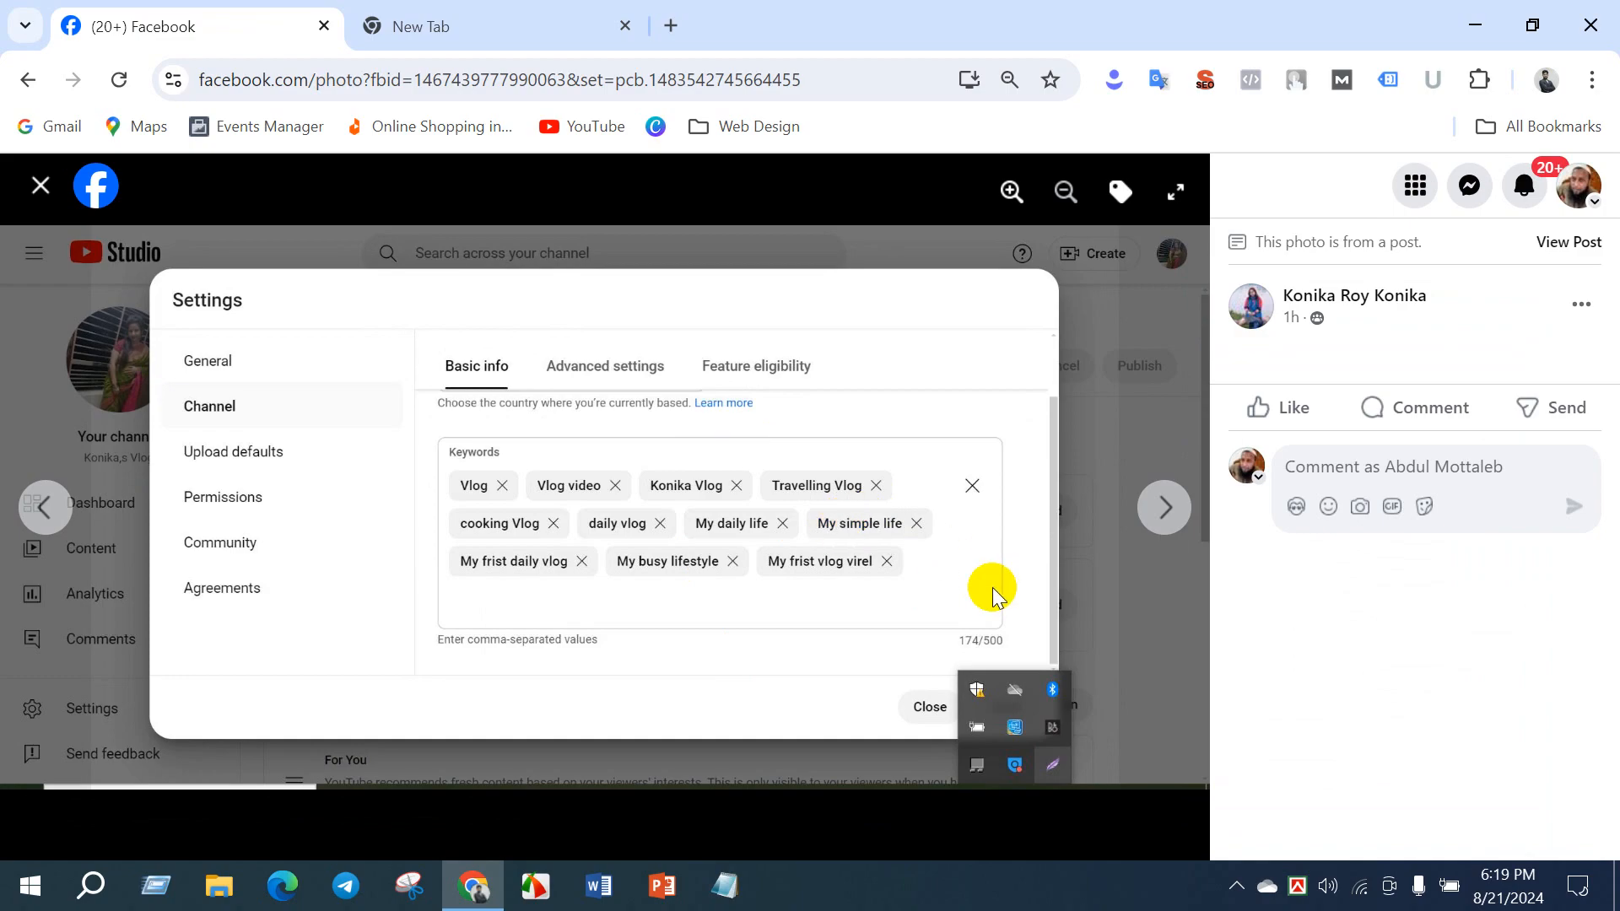
left_click(1166, 510)
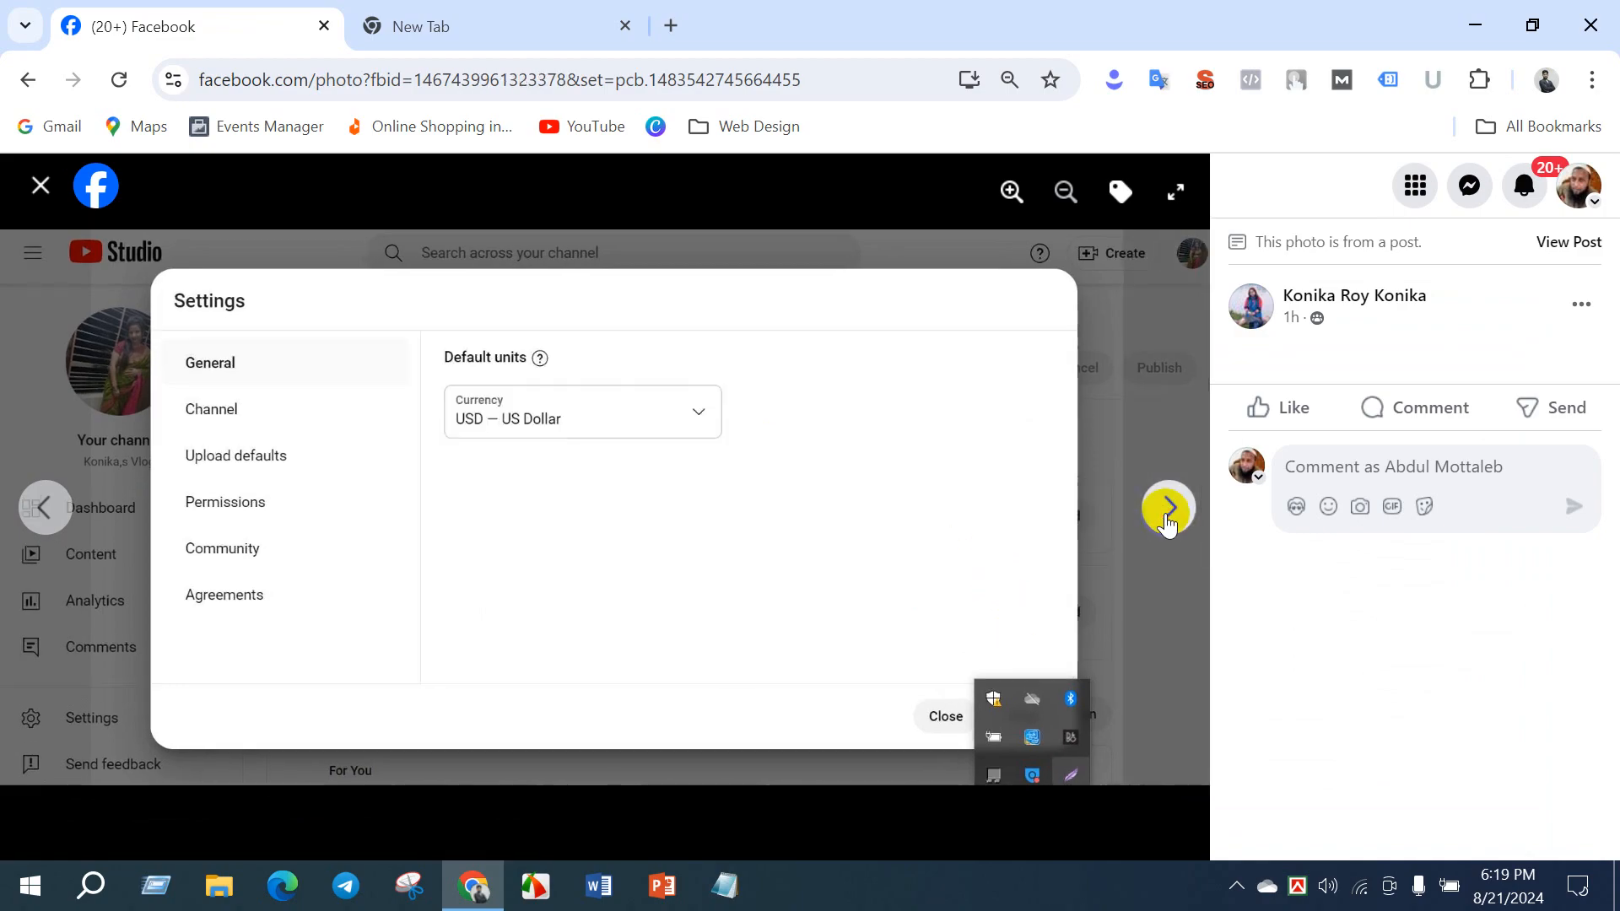
left_click(1166, 514)
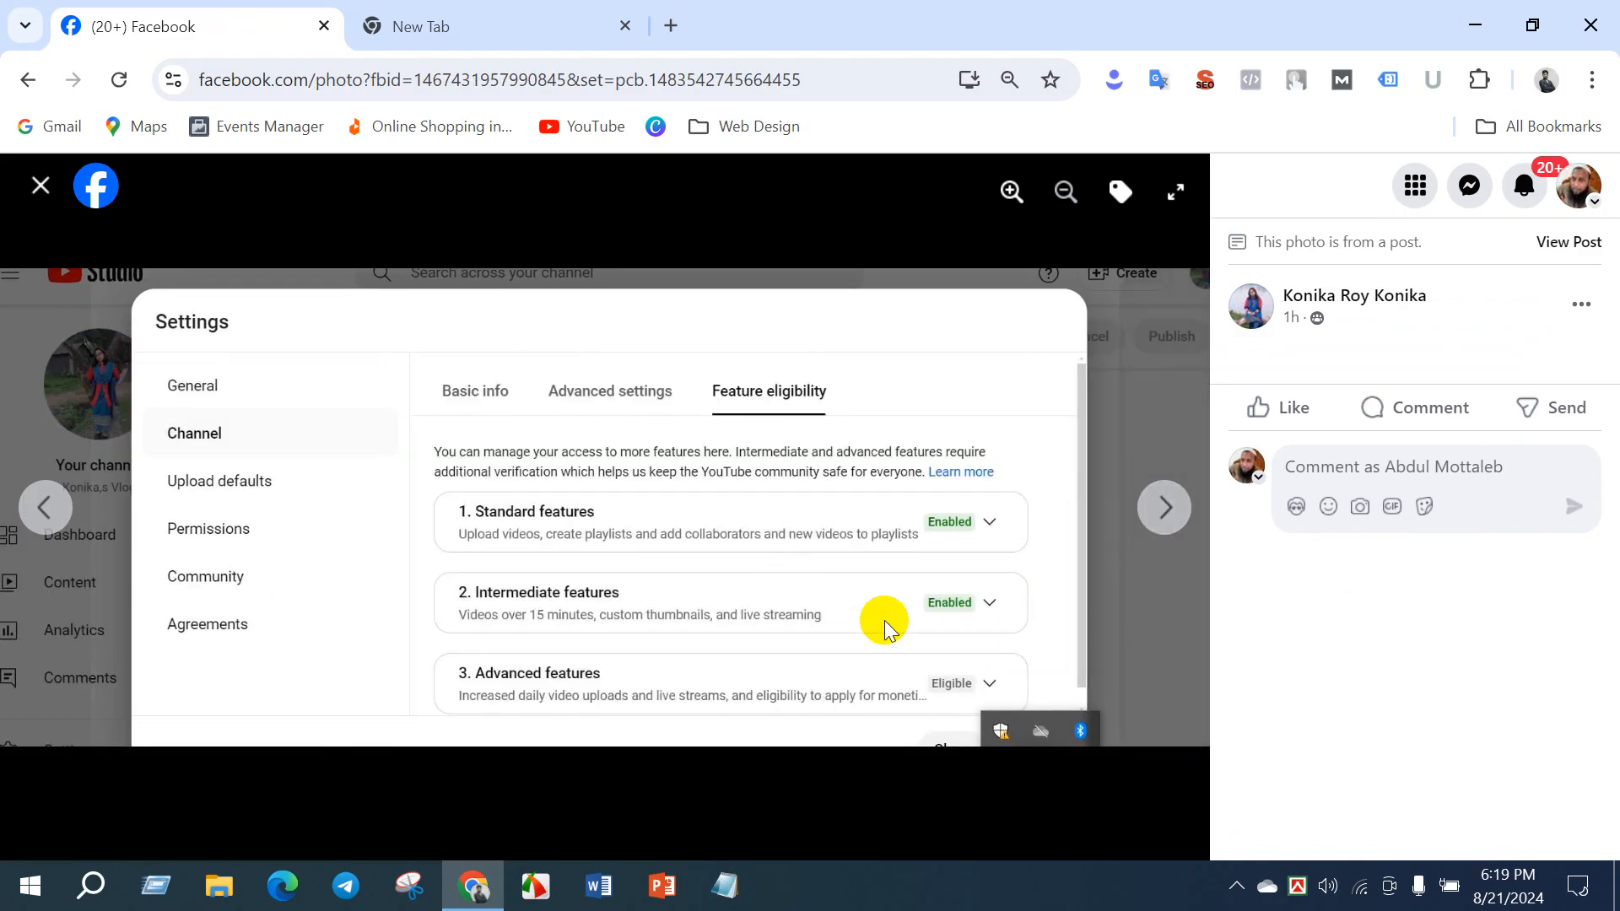
left_click(1166, 508)
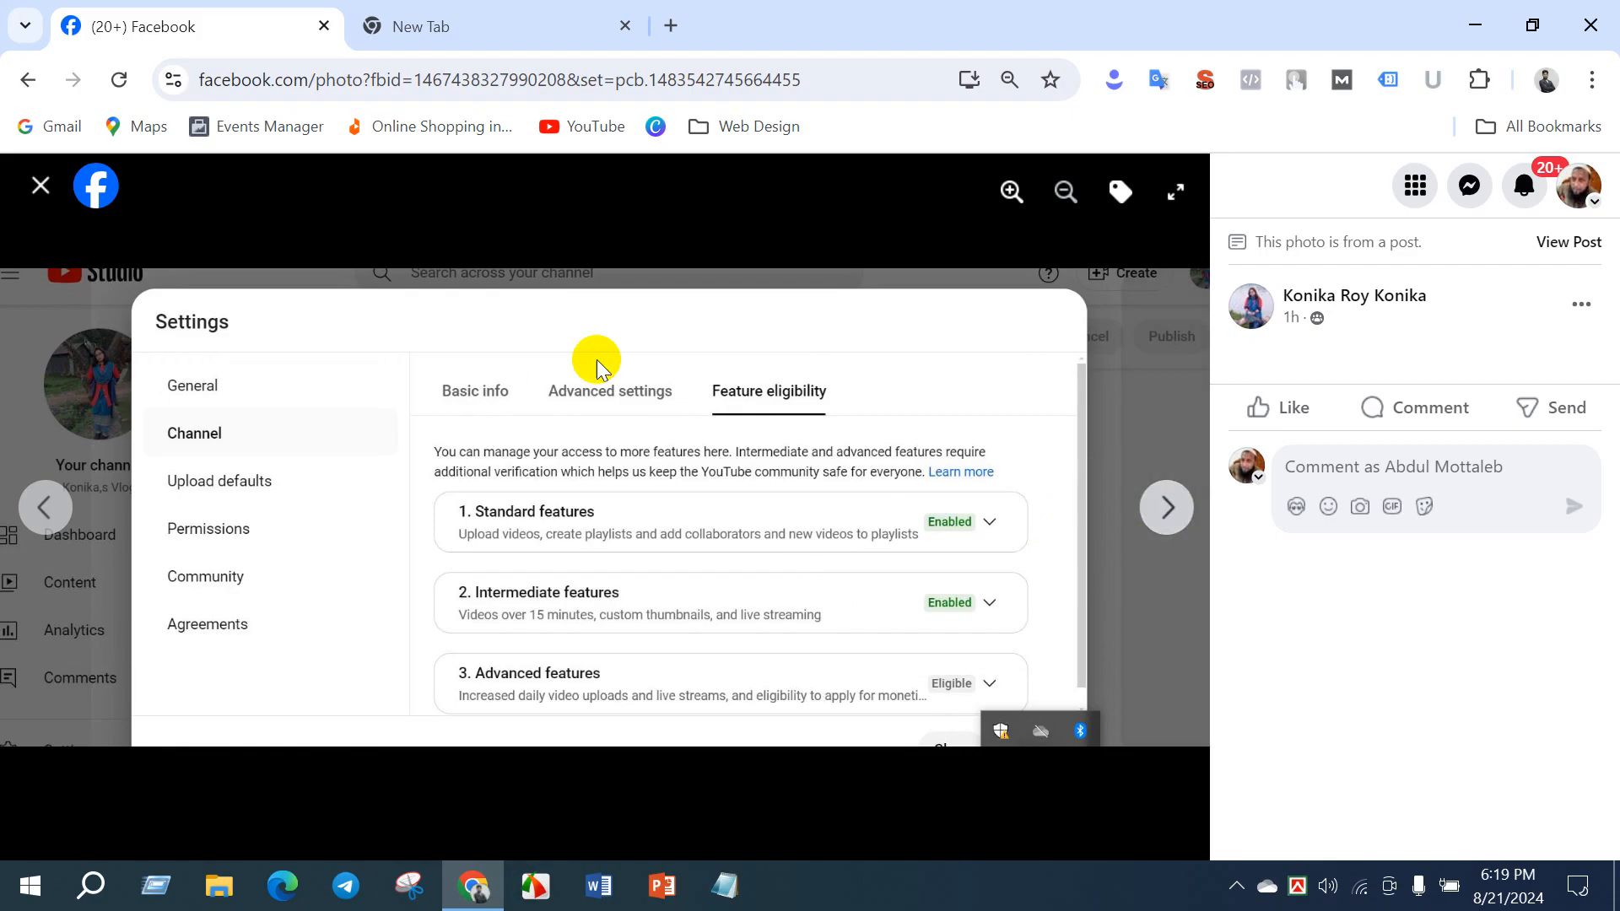
left_click(40, 187)
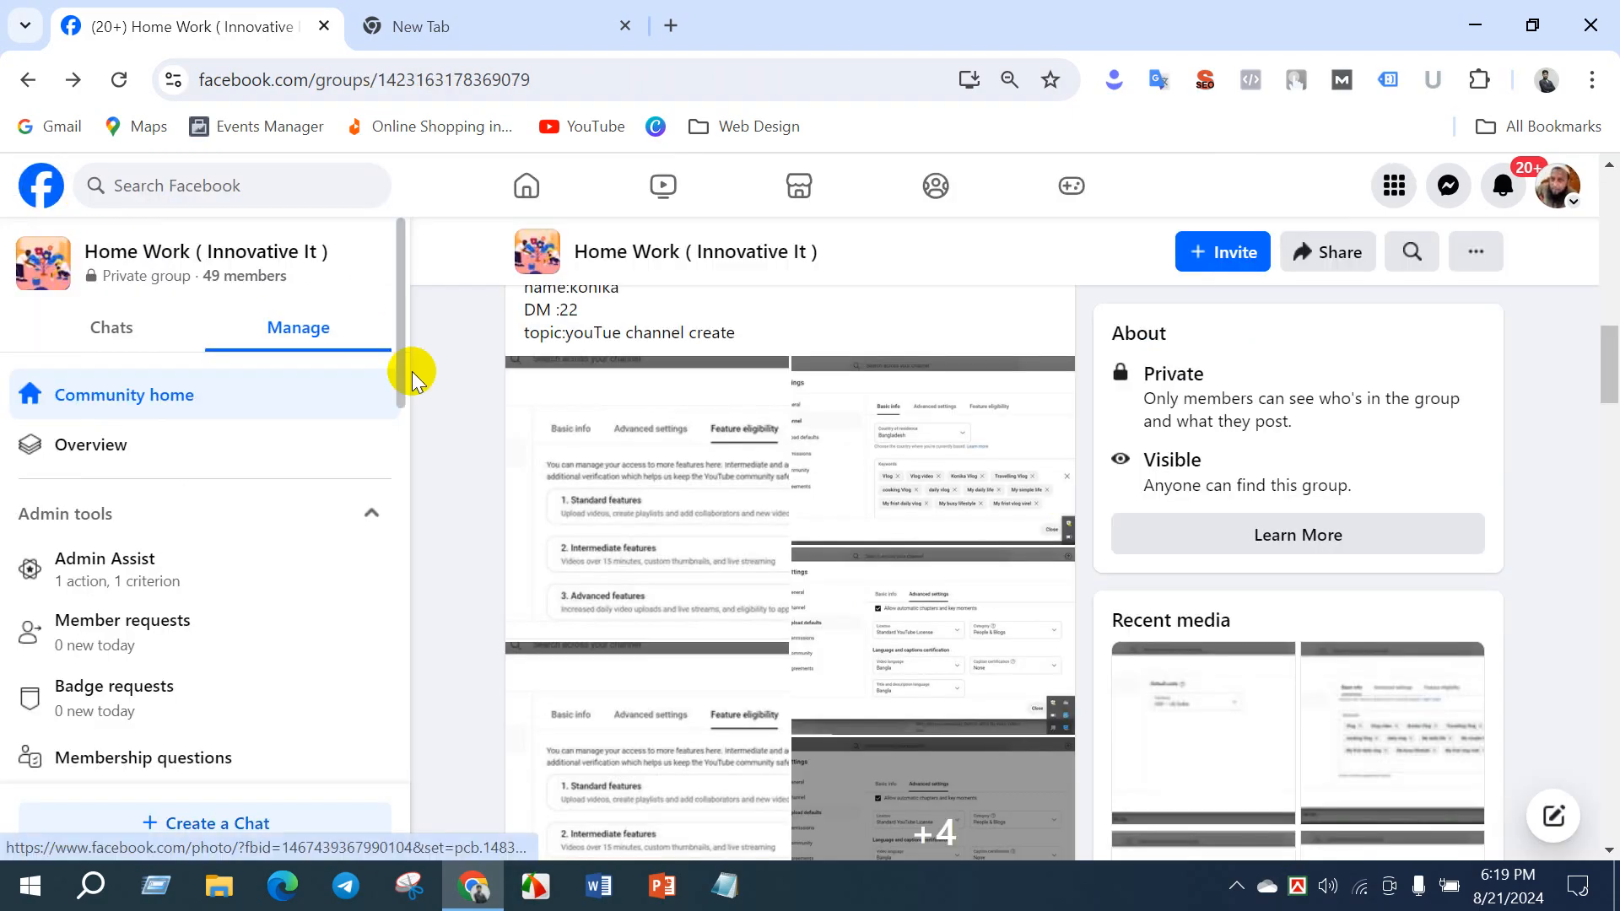
- Look through the older homework posts in the group feed, expanding the full text of the Google Ads Campaign post, and return to the group header
scroll(463, 460, "down", 5)
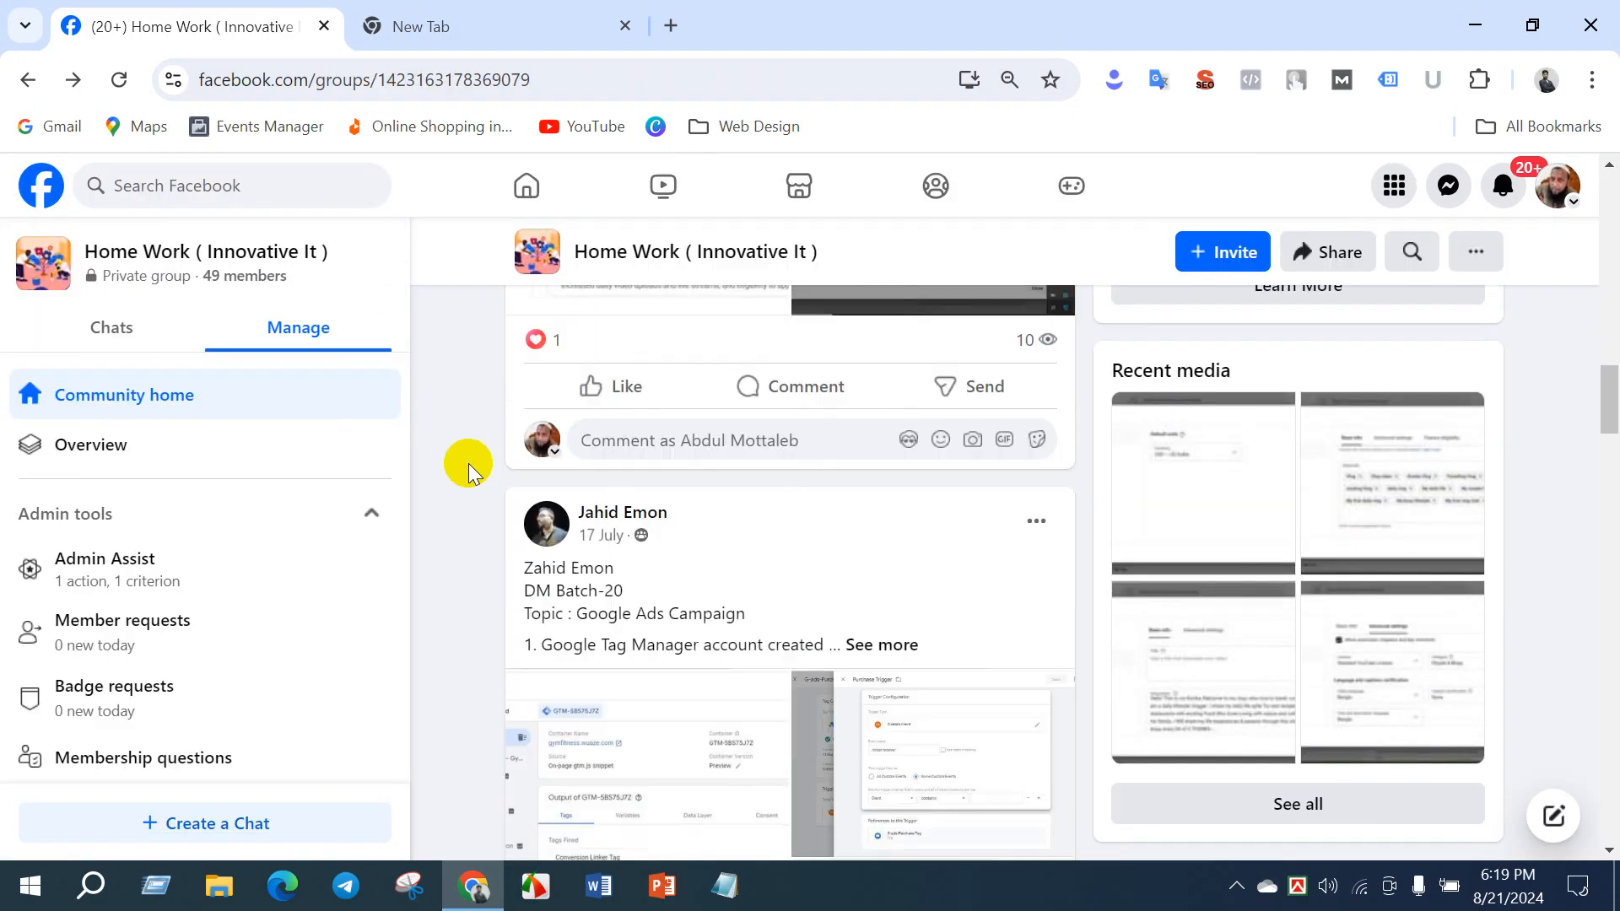
scroll(468, 465, "down", 1)
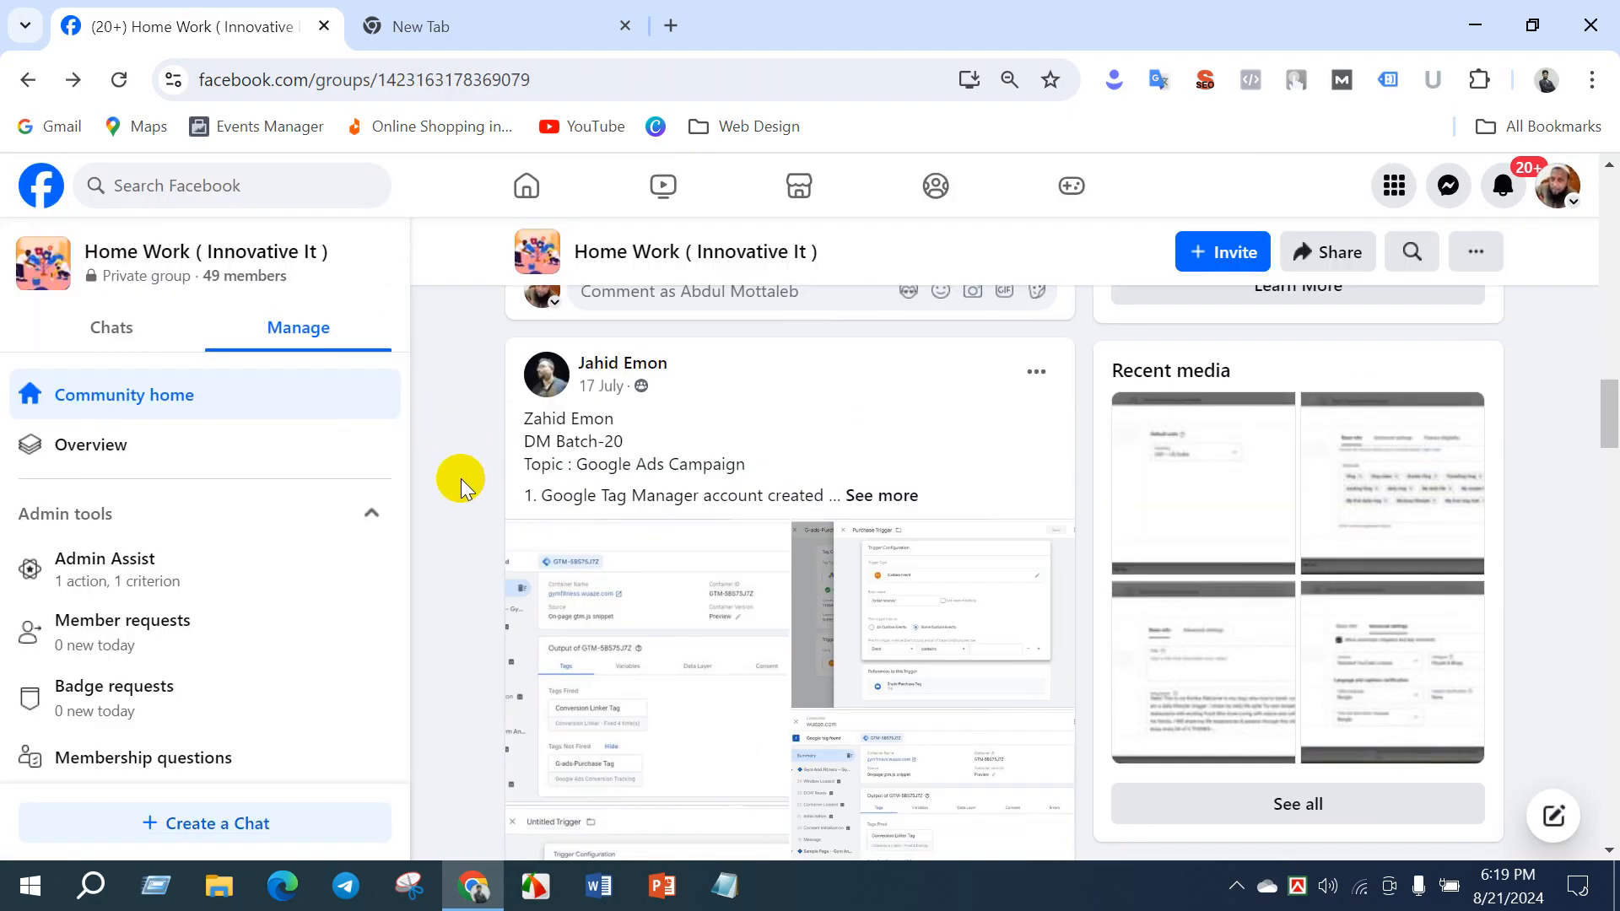
left_click(881, 496)
scroll(595, 518, "down", 8)
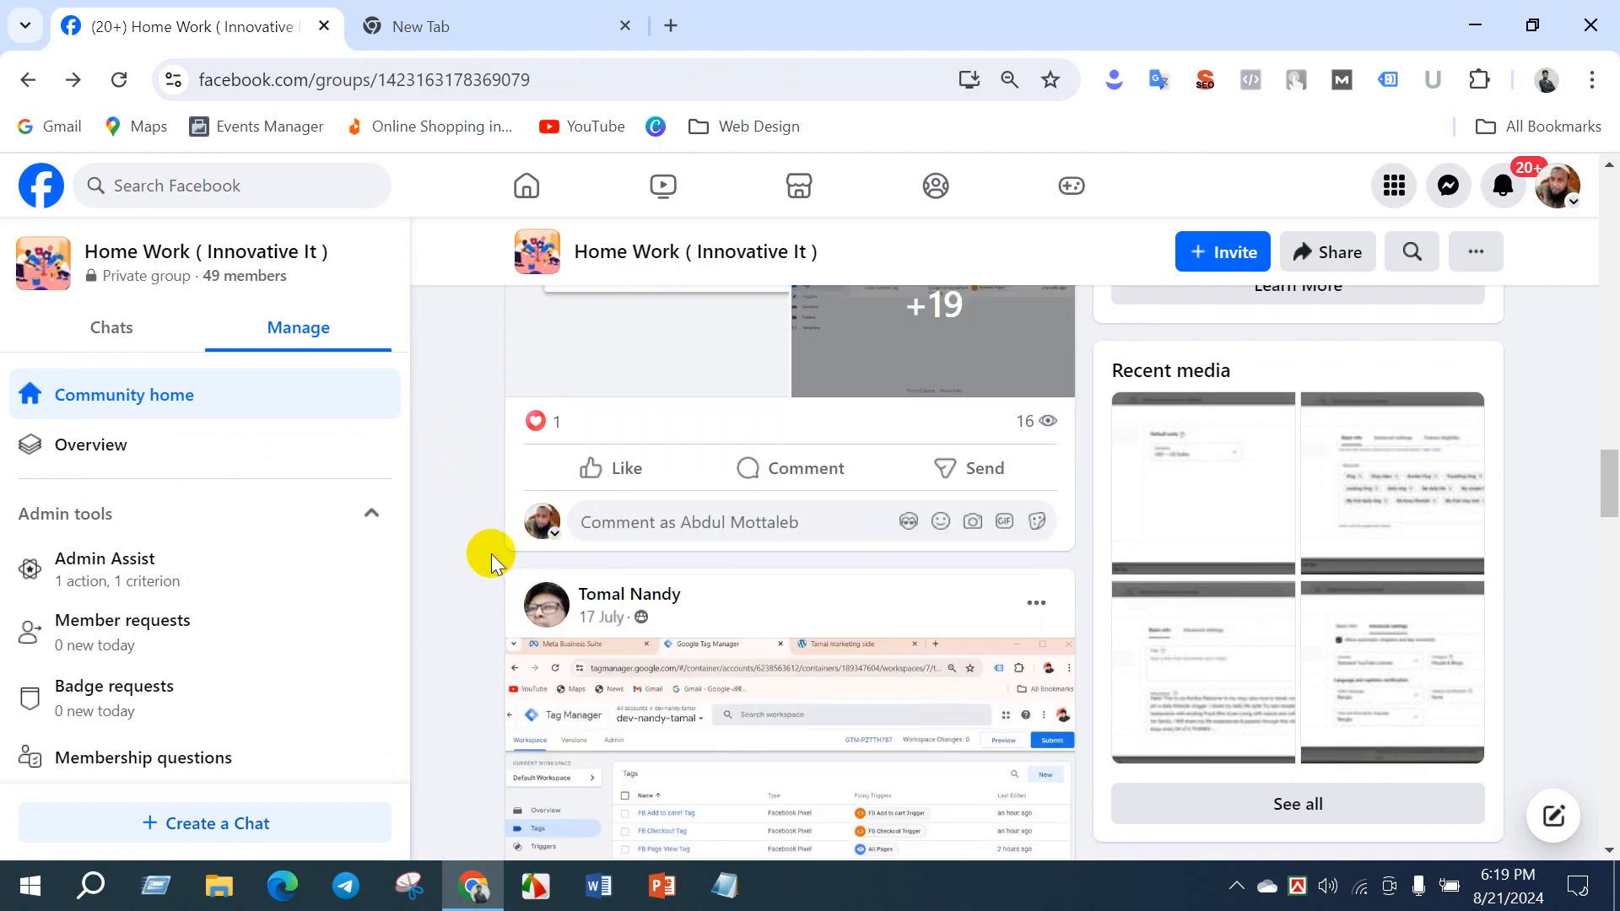
scroll(489, 553, "down", 15)
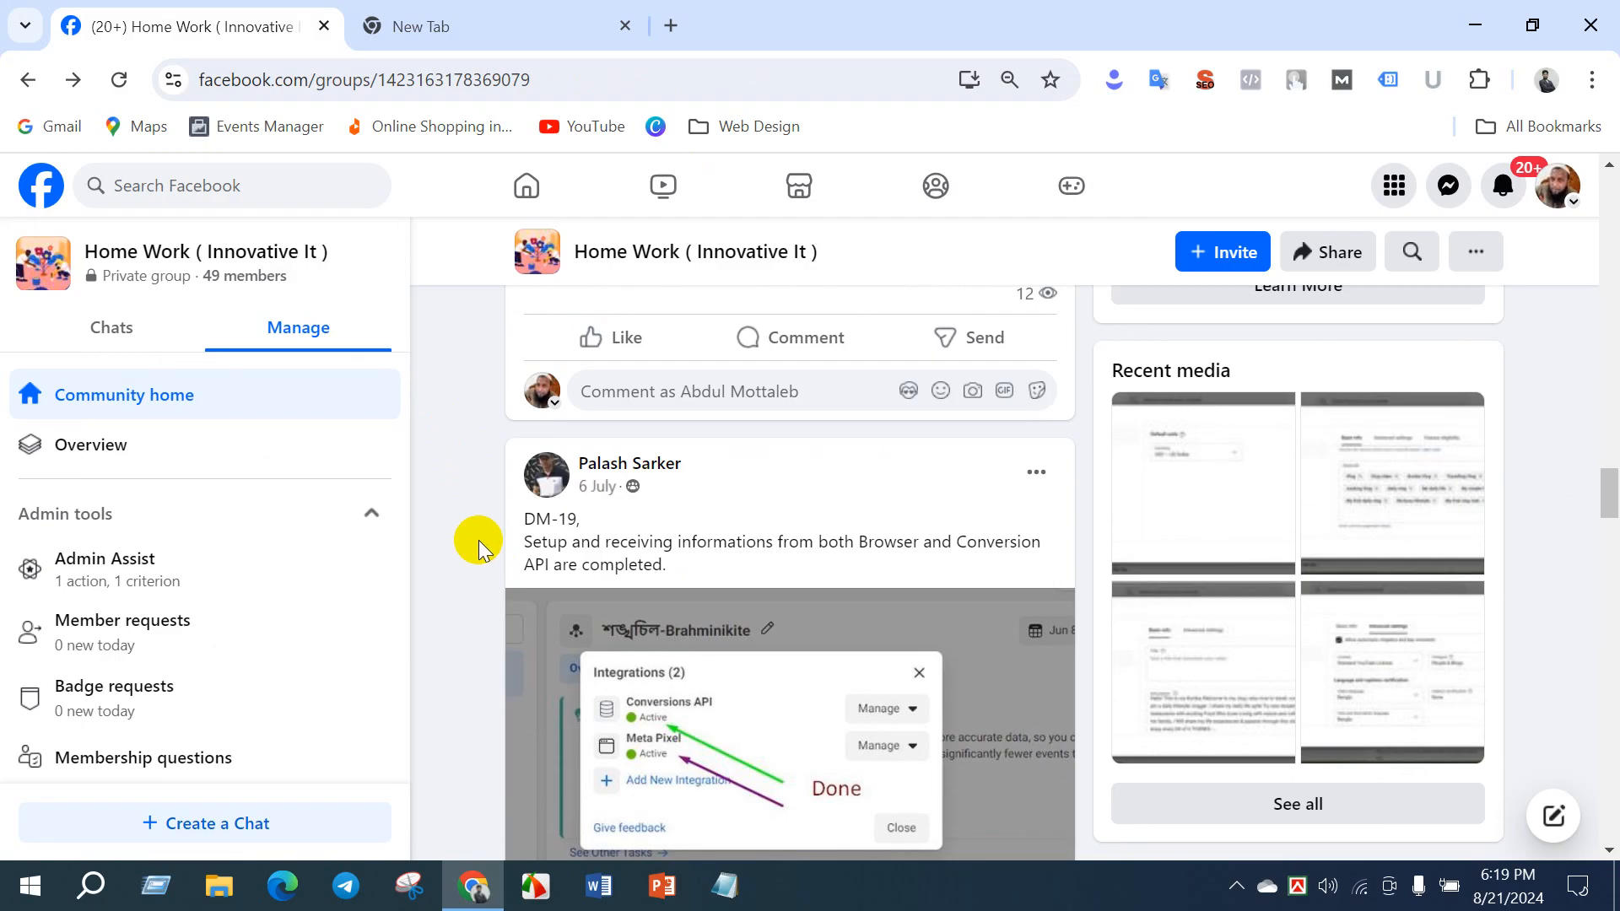
scroll(478, 540, "down", 6)
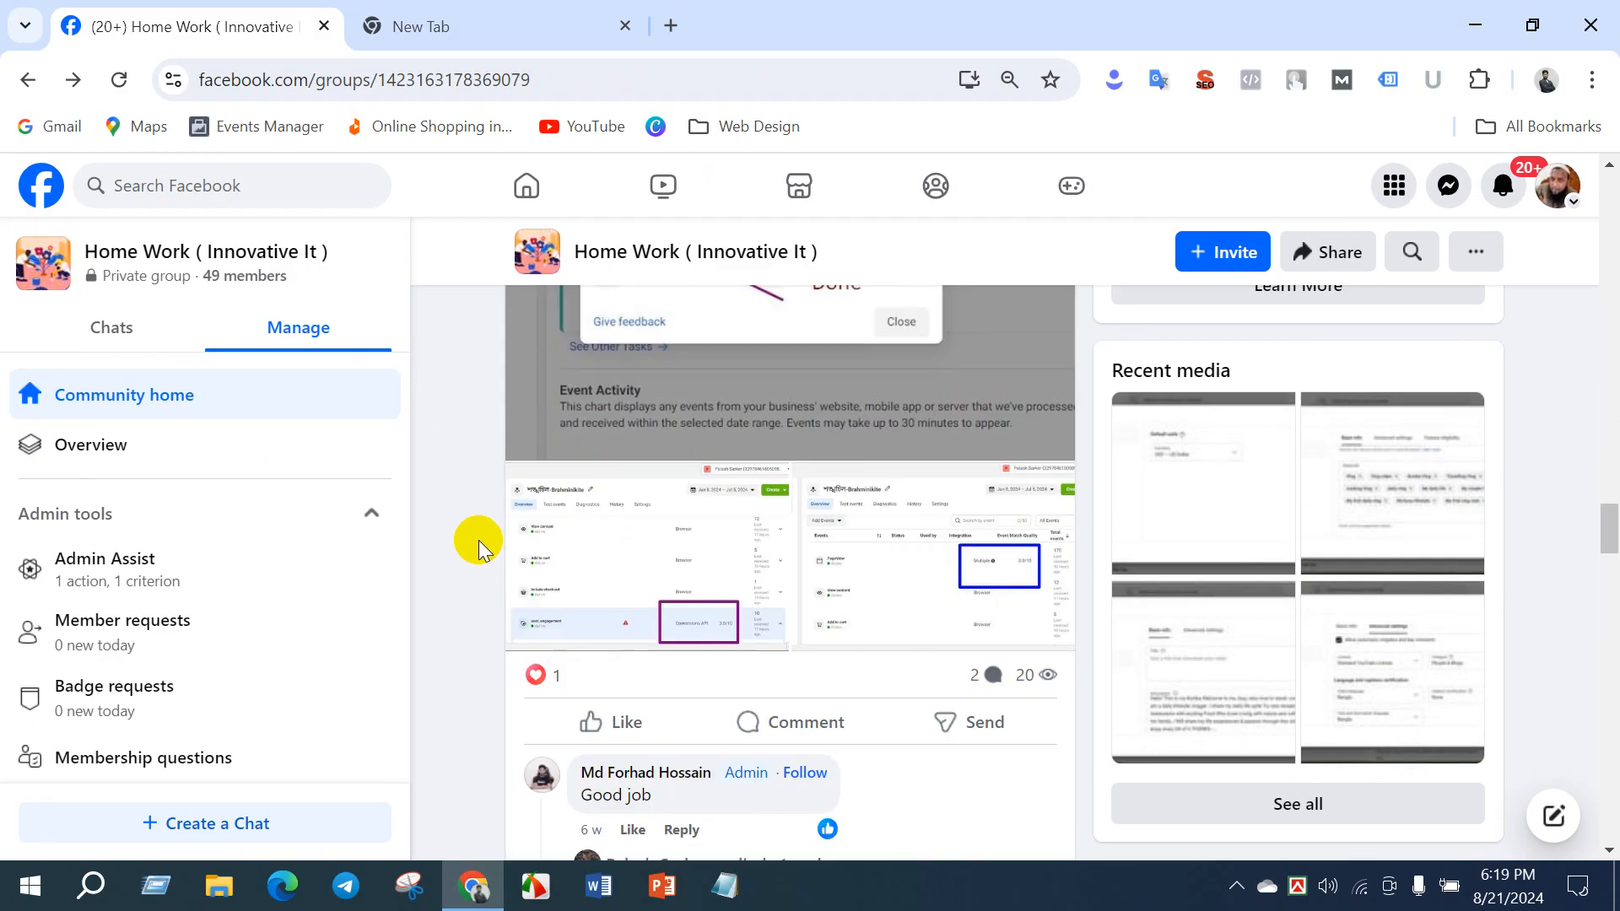
scroll(478, 540, "down", 5)
scroll(479, 540, "down", 8)
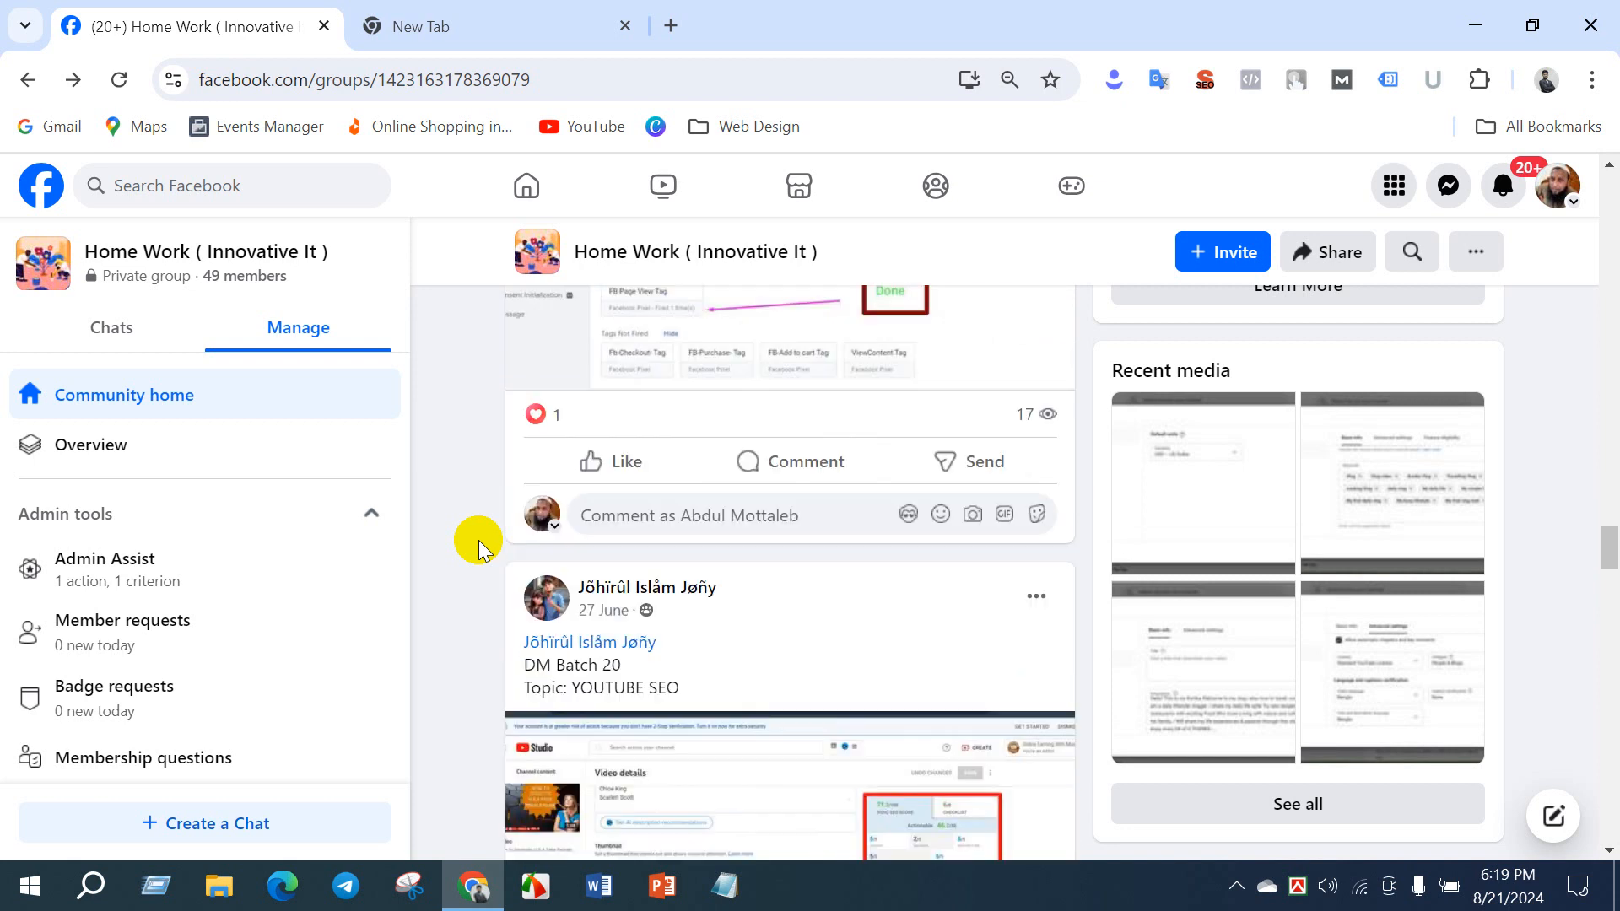
scroll(478, 540, "down", 3)
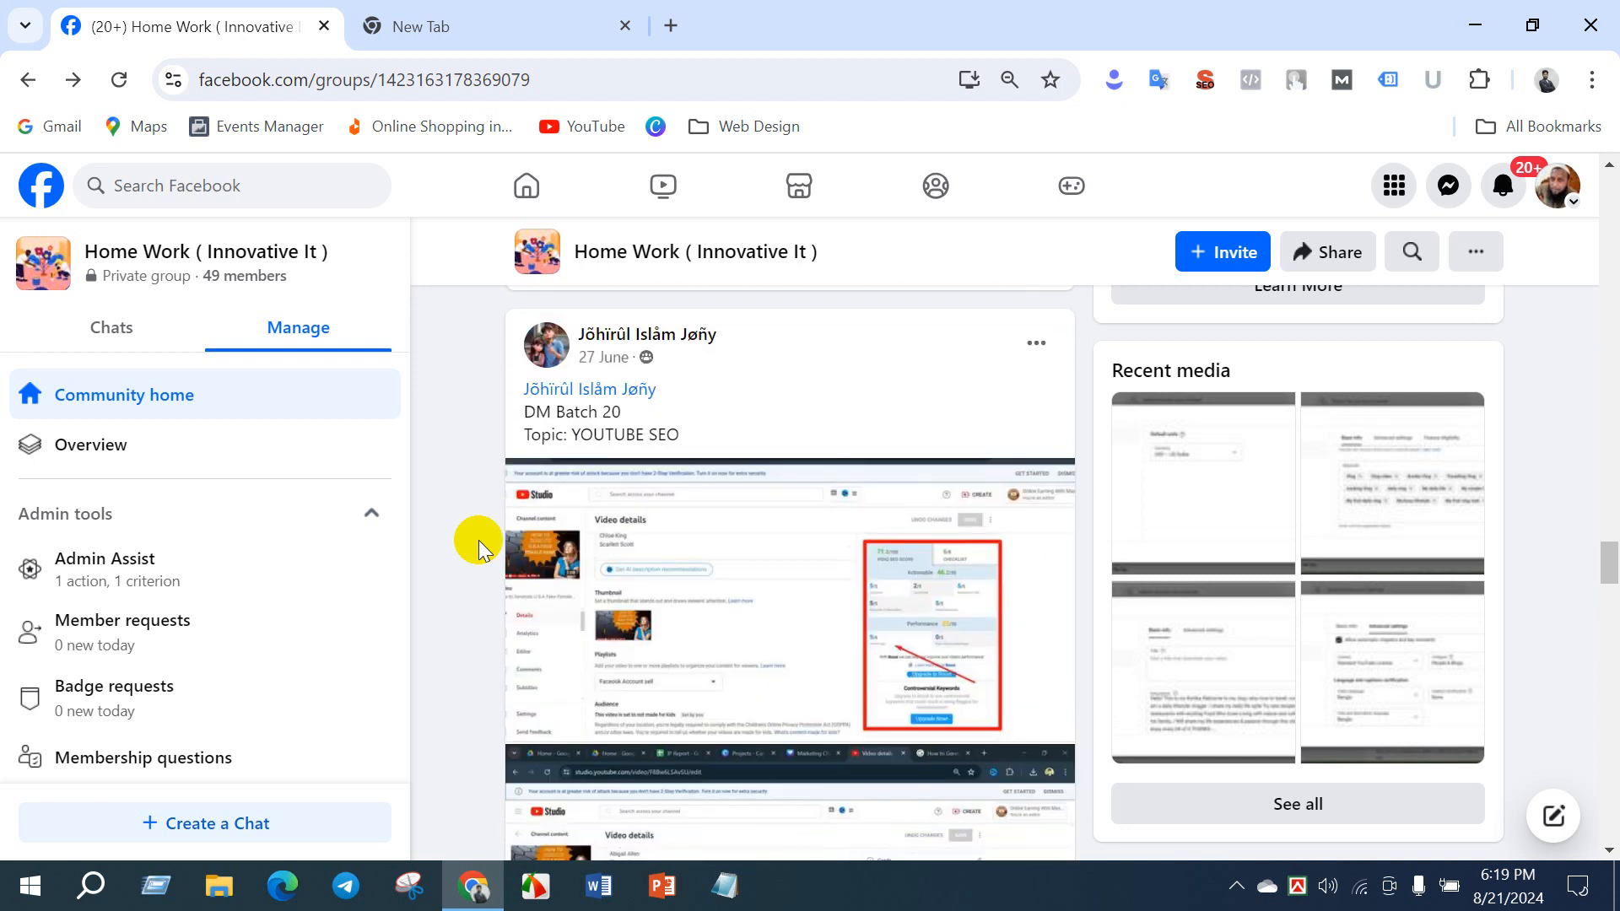
scroll(478, 540, "down", 6)
scroll(478, 540, "up", 20)
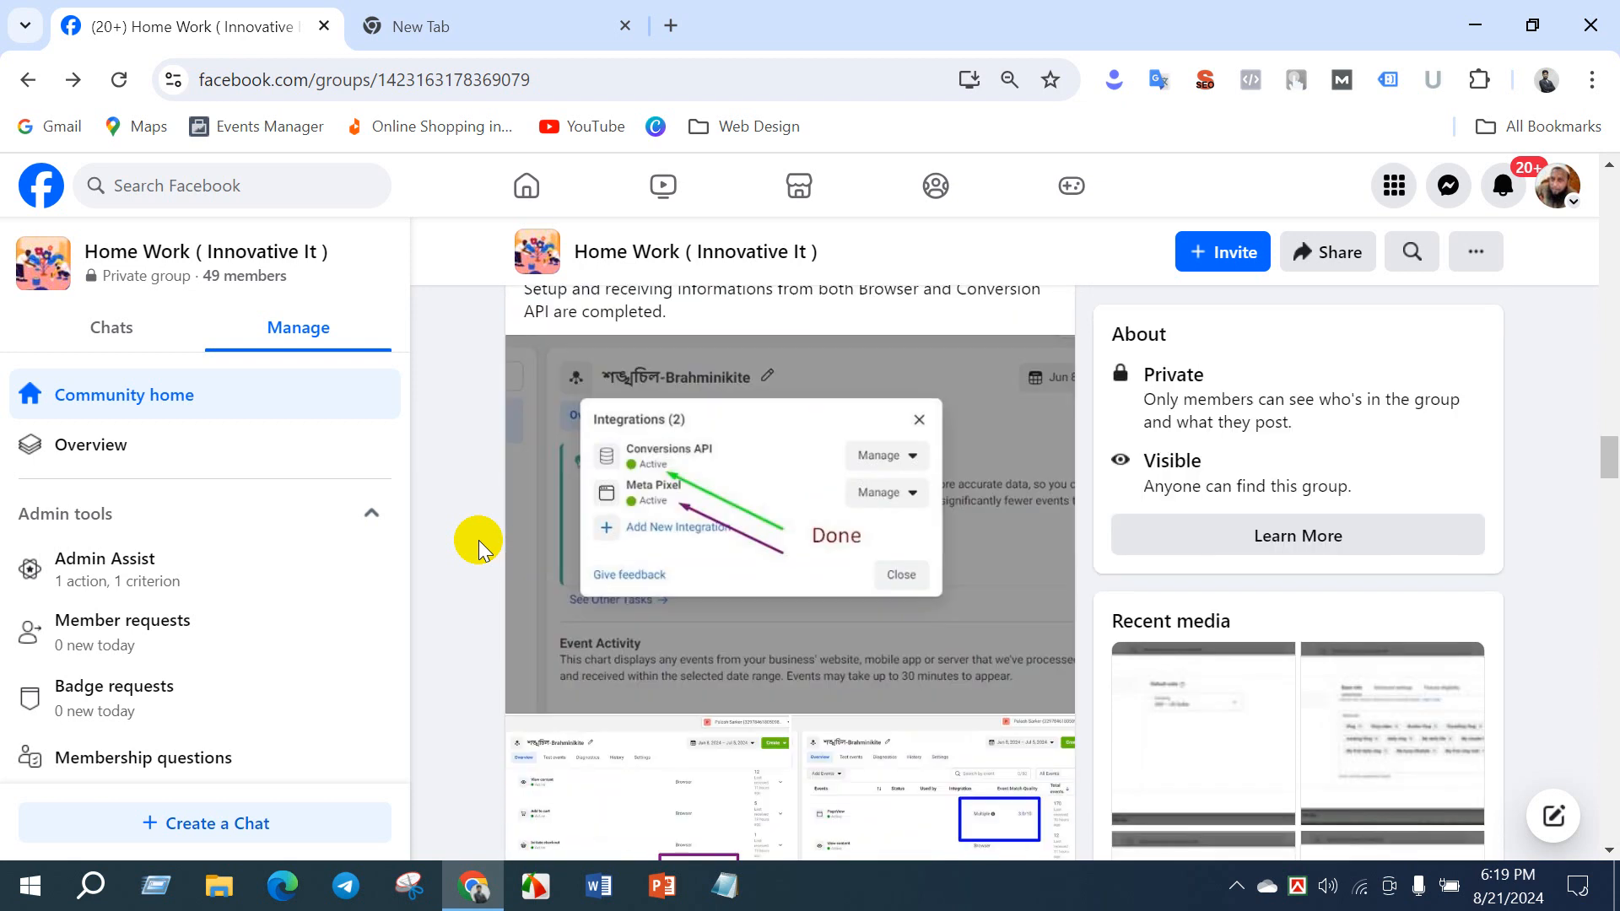
scroll(478, 540, "up", 15)
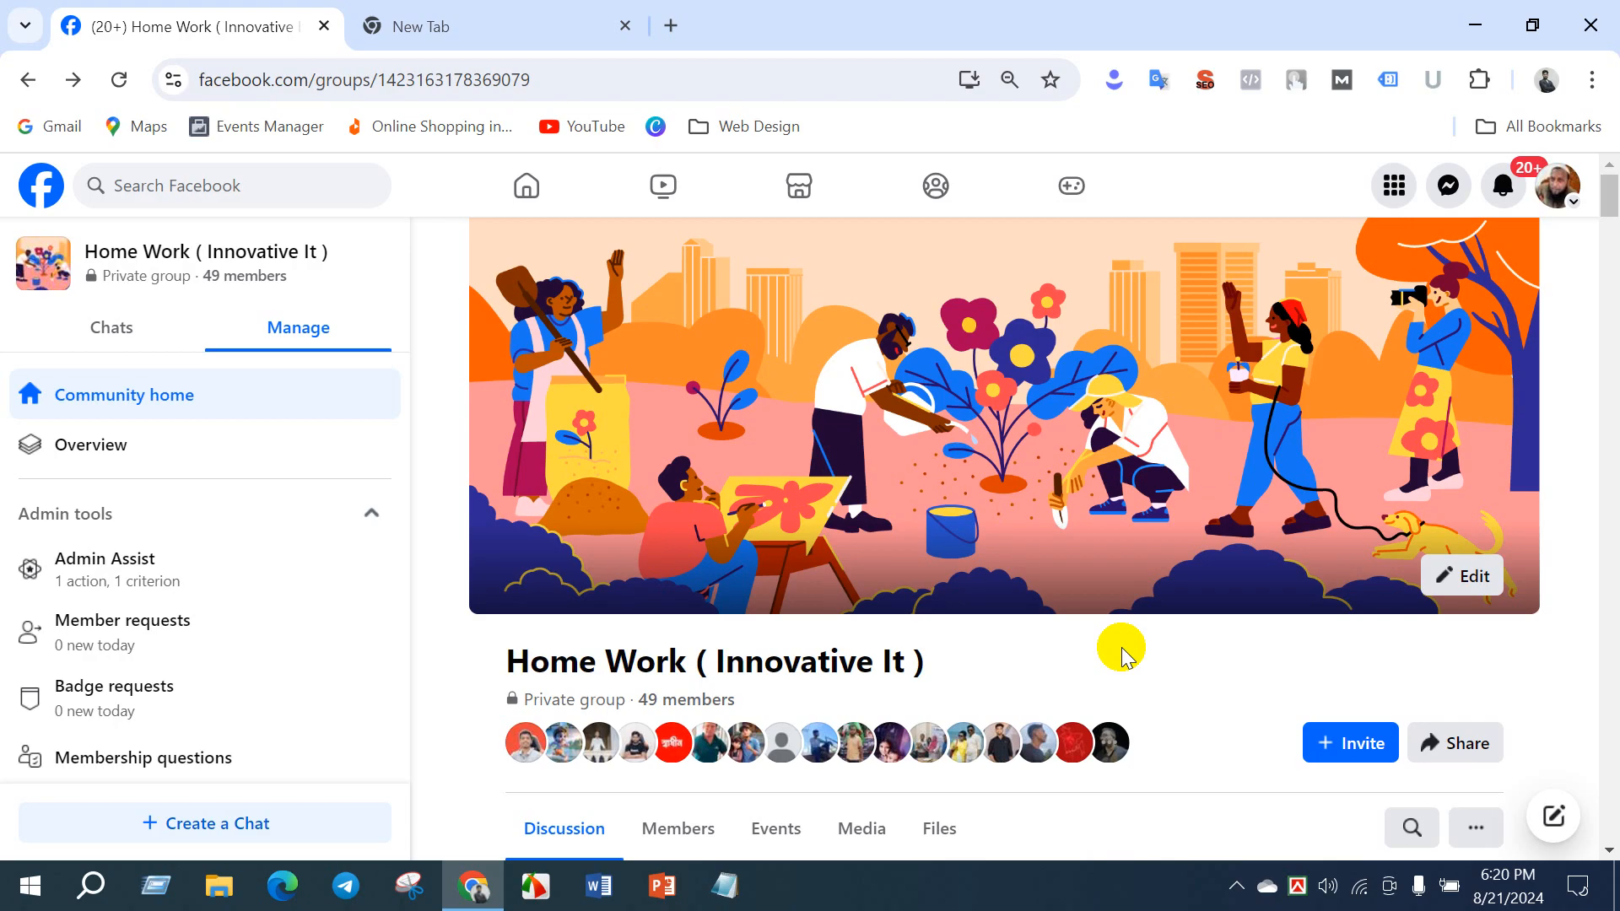
scroll(1155, 616, "down", 3)
left_click(1469, 563)
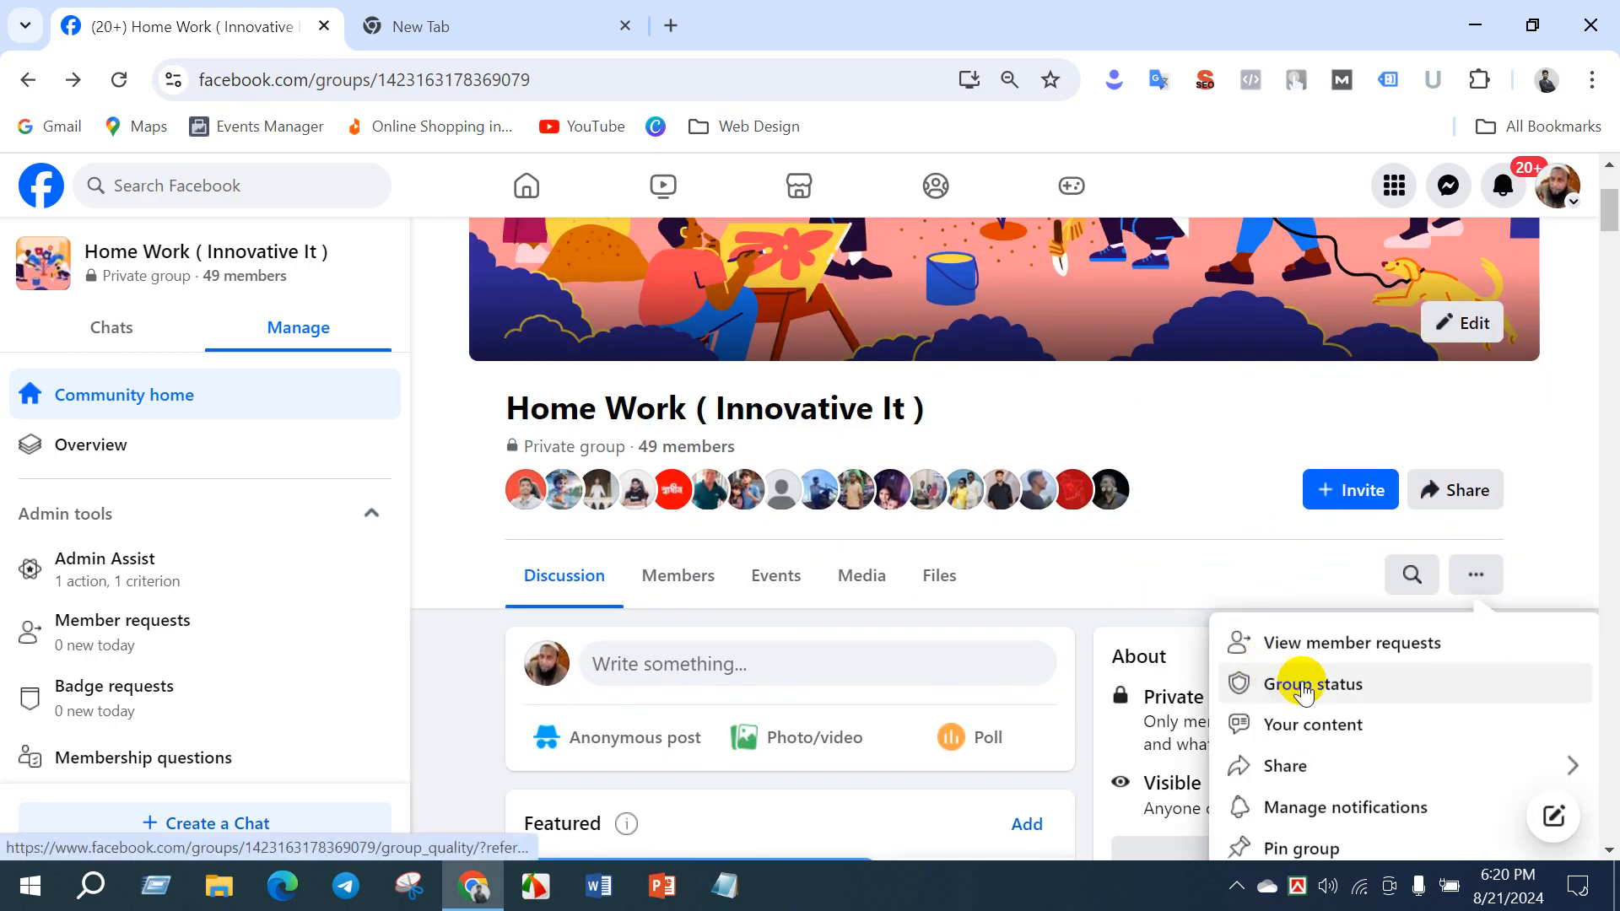
scroll(1299, 675, "down", 3)
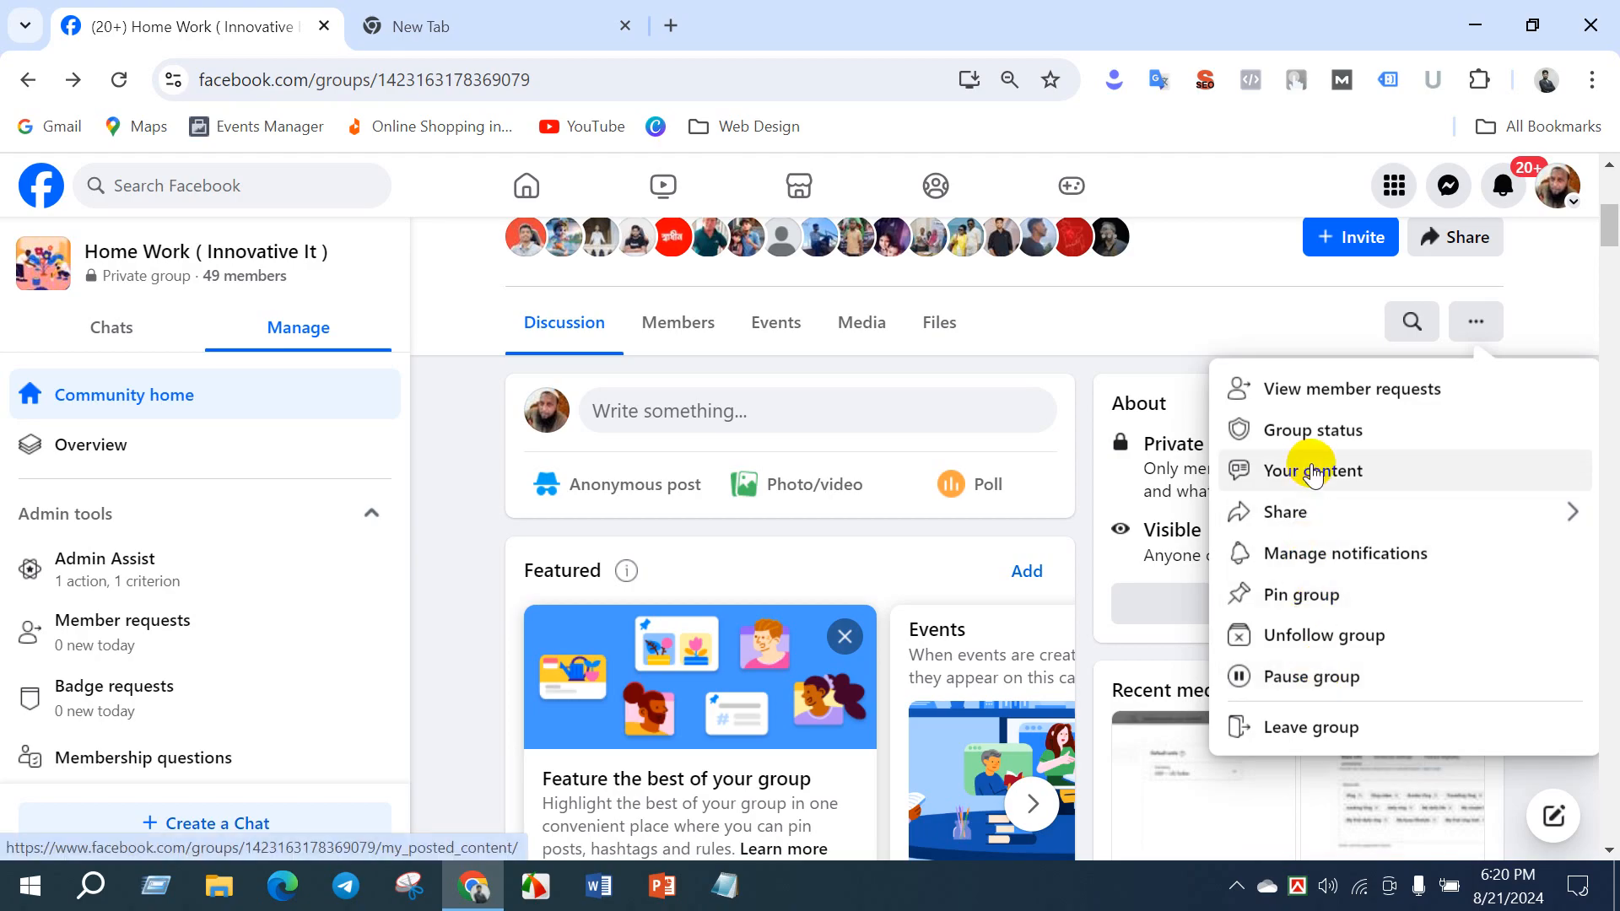
scroll(1306, 472, "up", 5)
scroll(1239, 624, "down", 3)
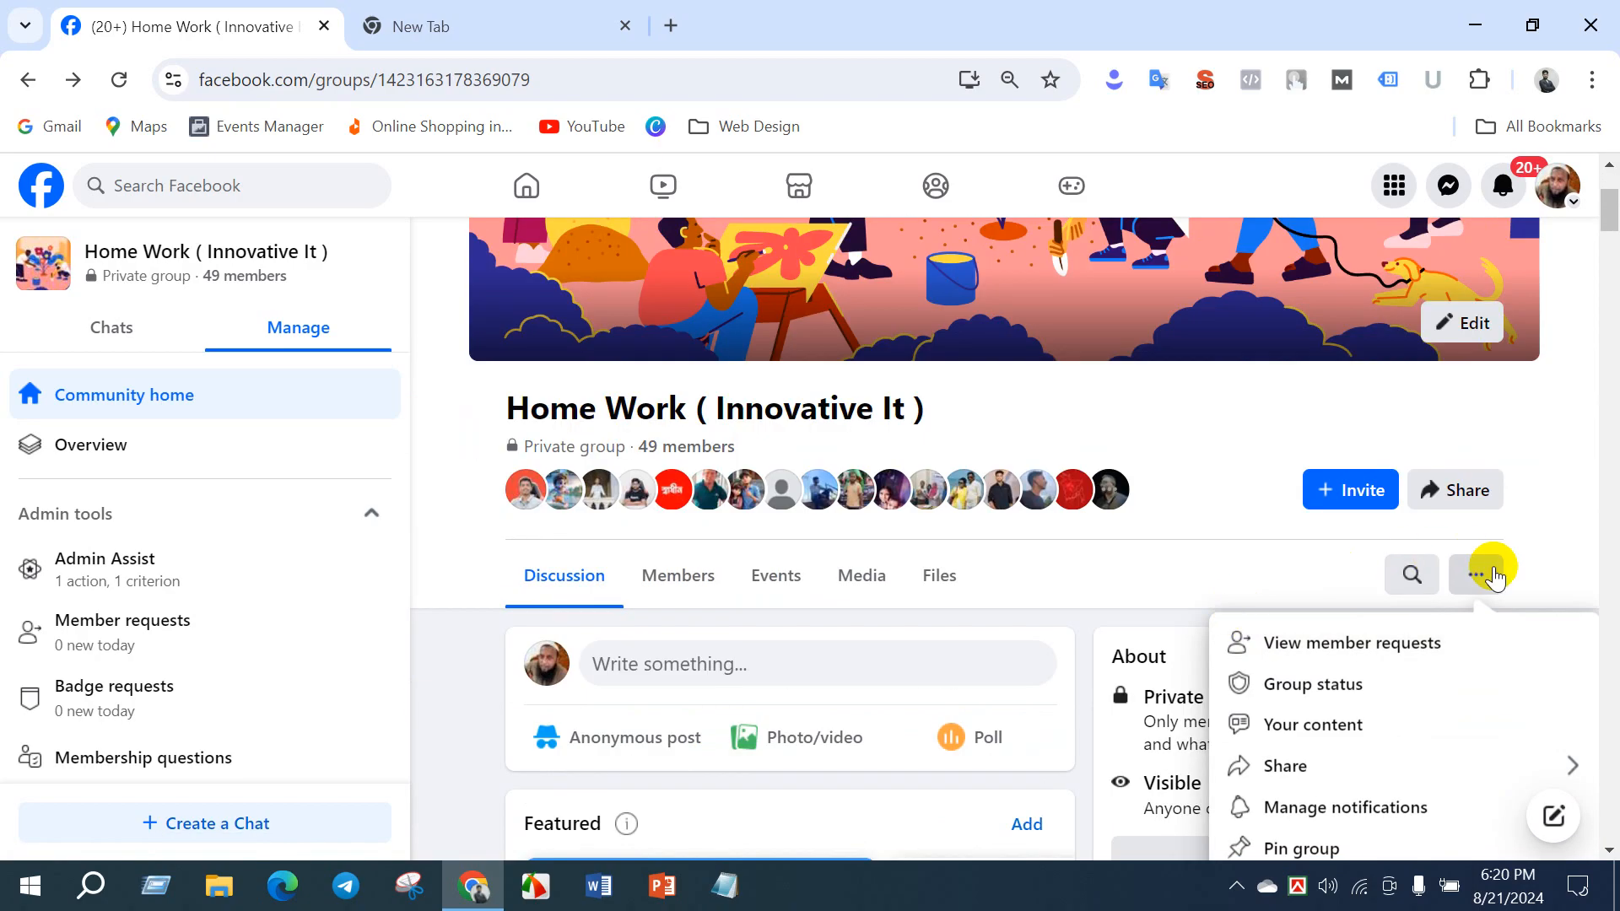
left_click(1281, 501)
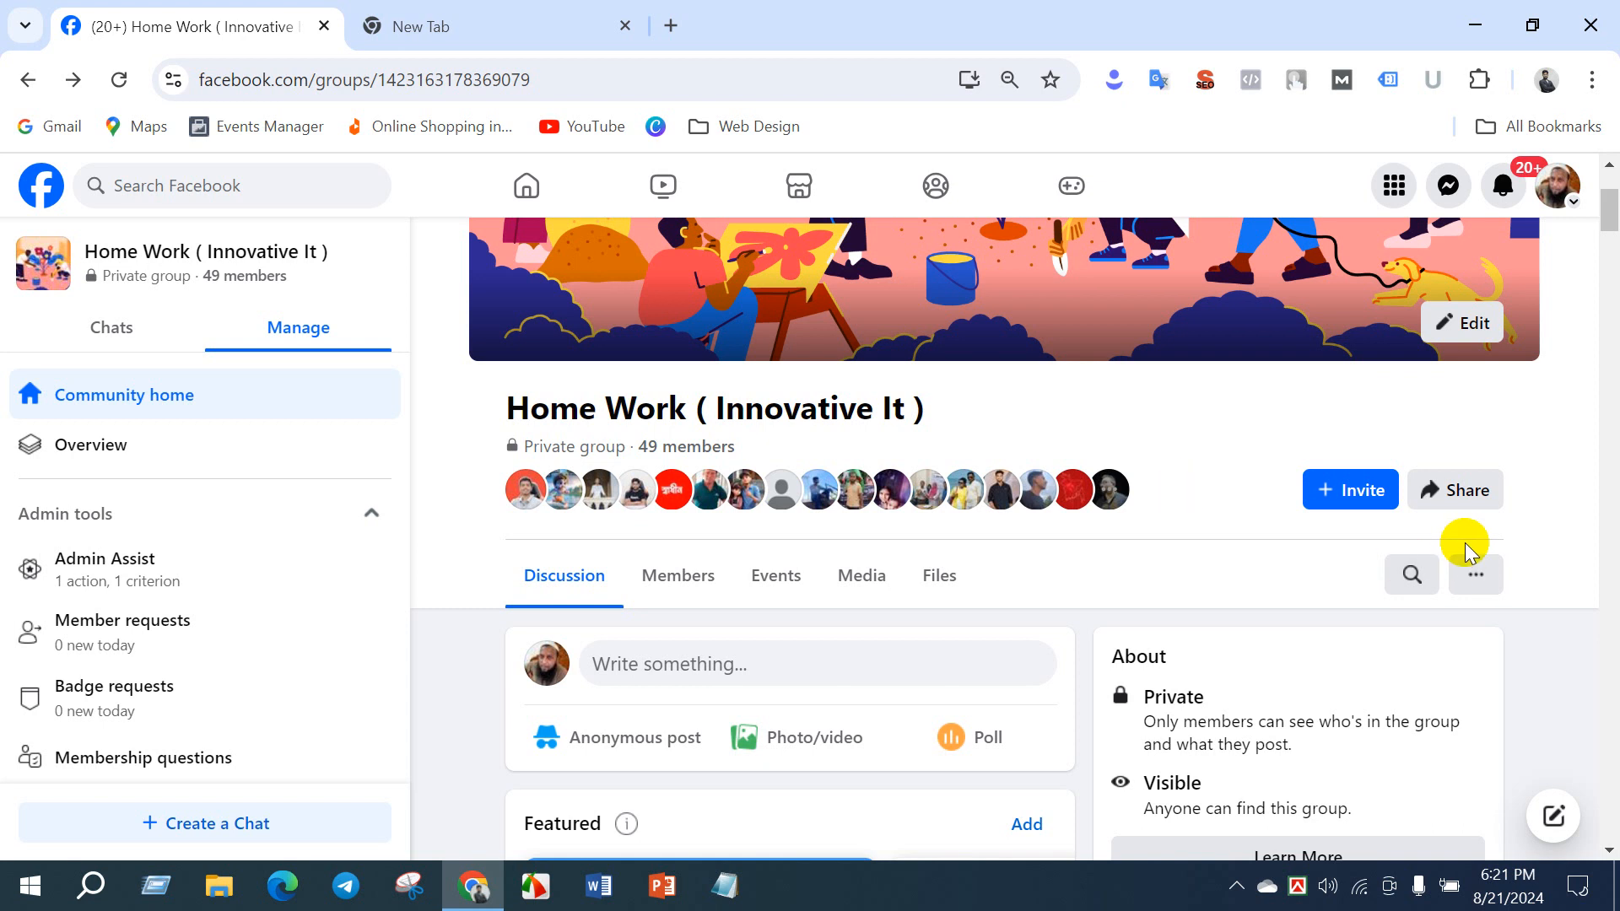
- Copy the share link of the Home Work ( Innovative It ) group
left_click(1457, 506)
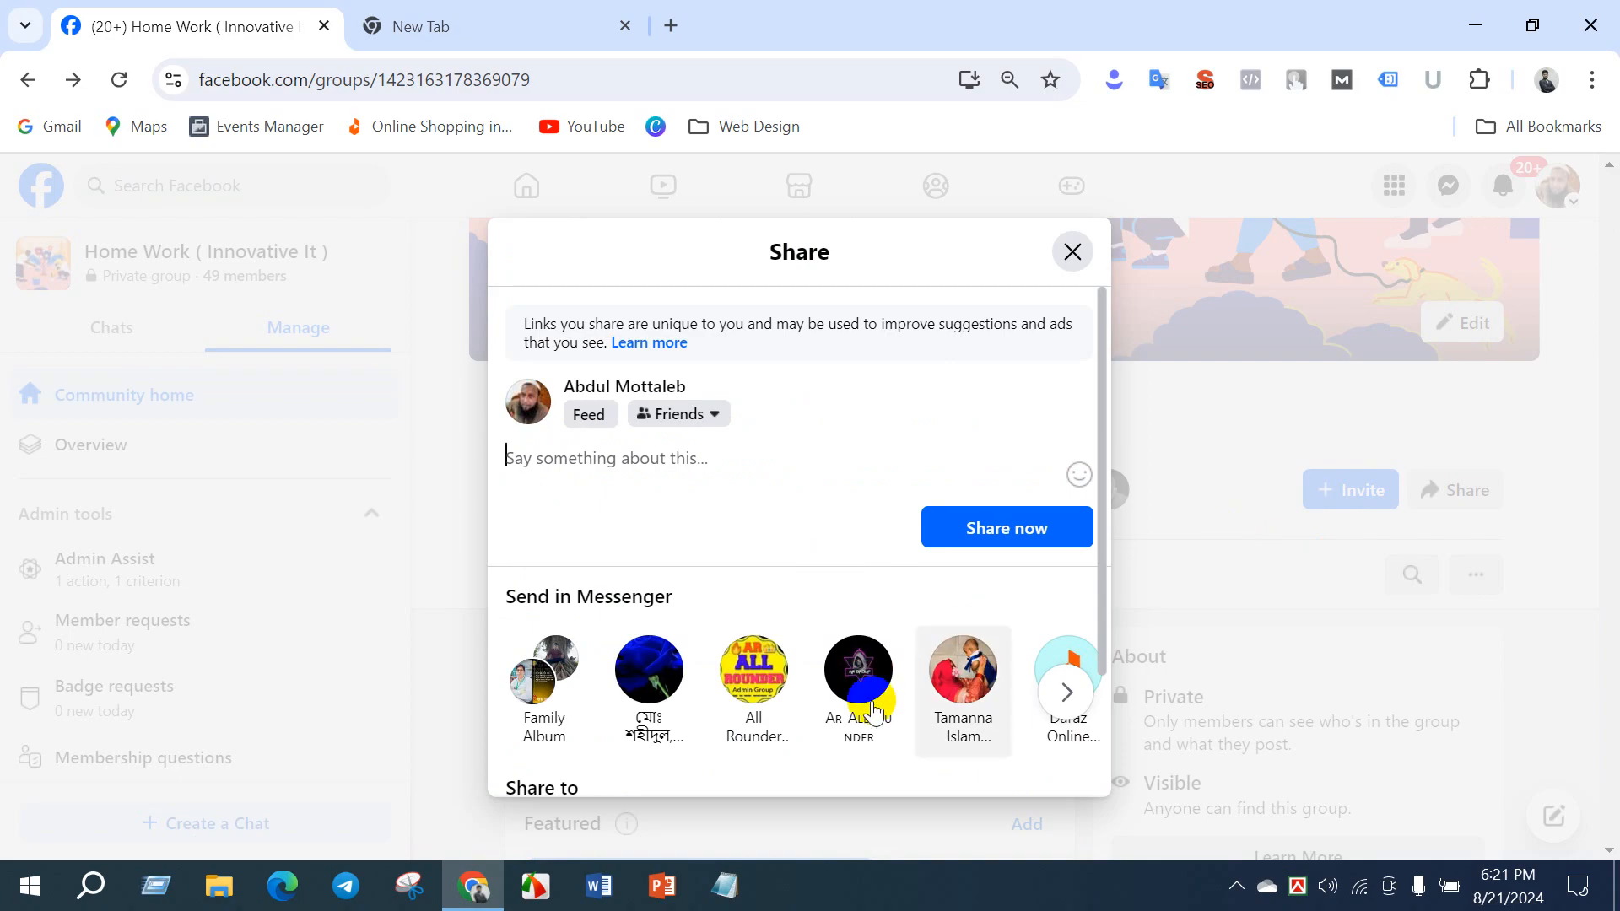
scroll(873, 713, "down", 2)
left_click(746, 697)
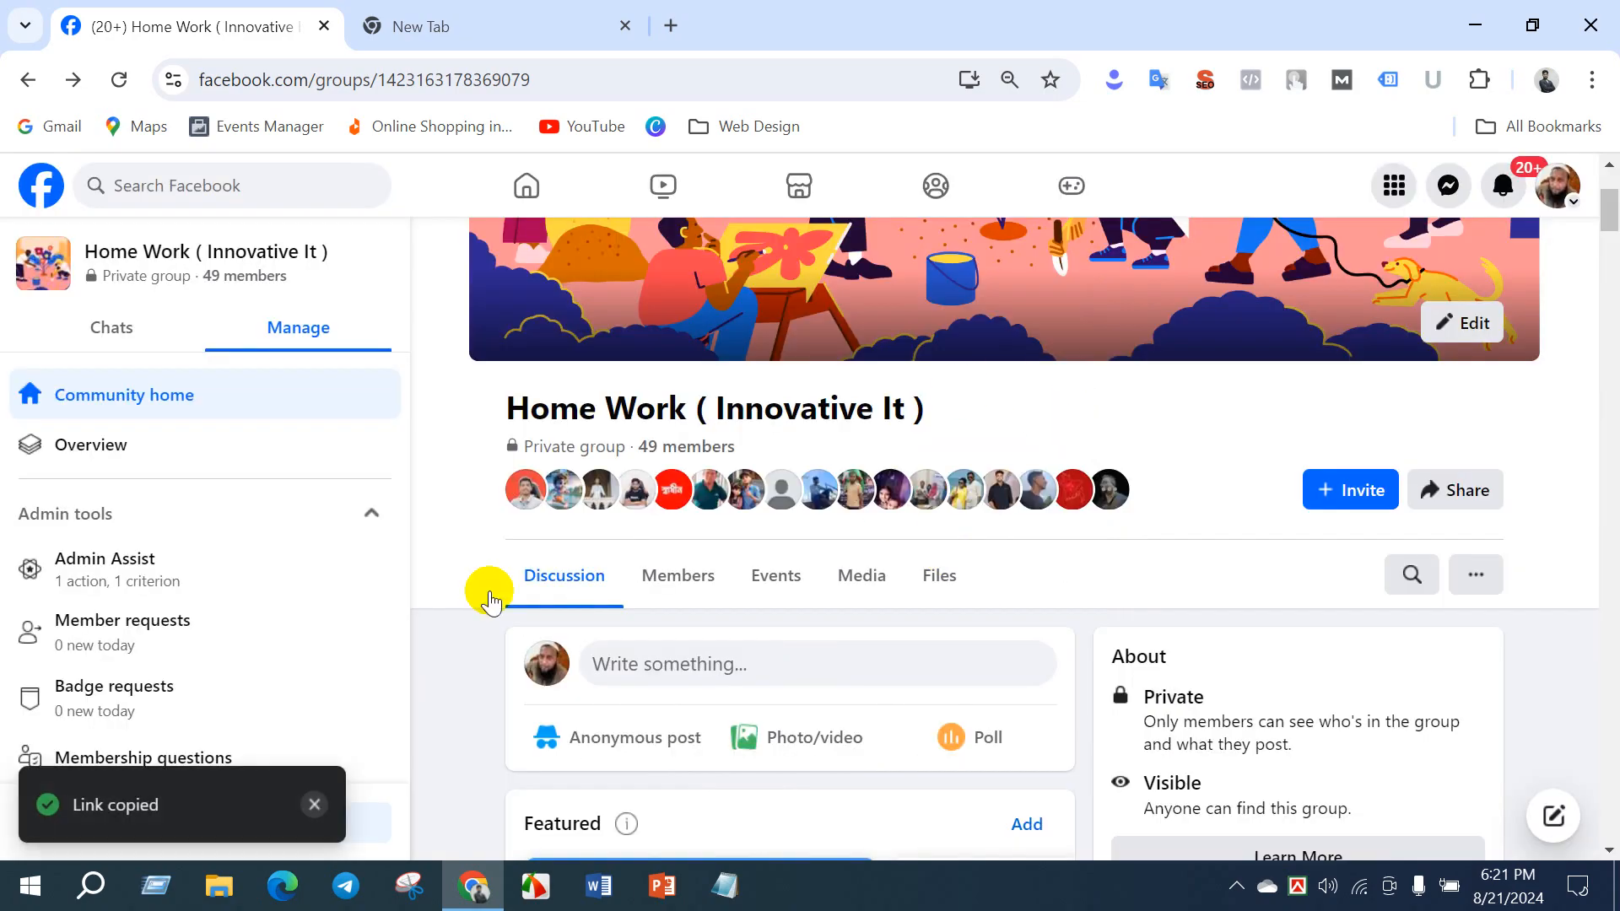
- Switch to Telegram and send the copied group link to the DM-Batch-22 chat
left_click(346, 884)
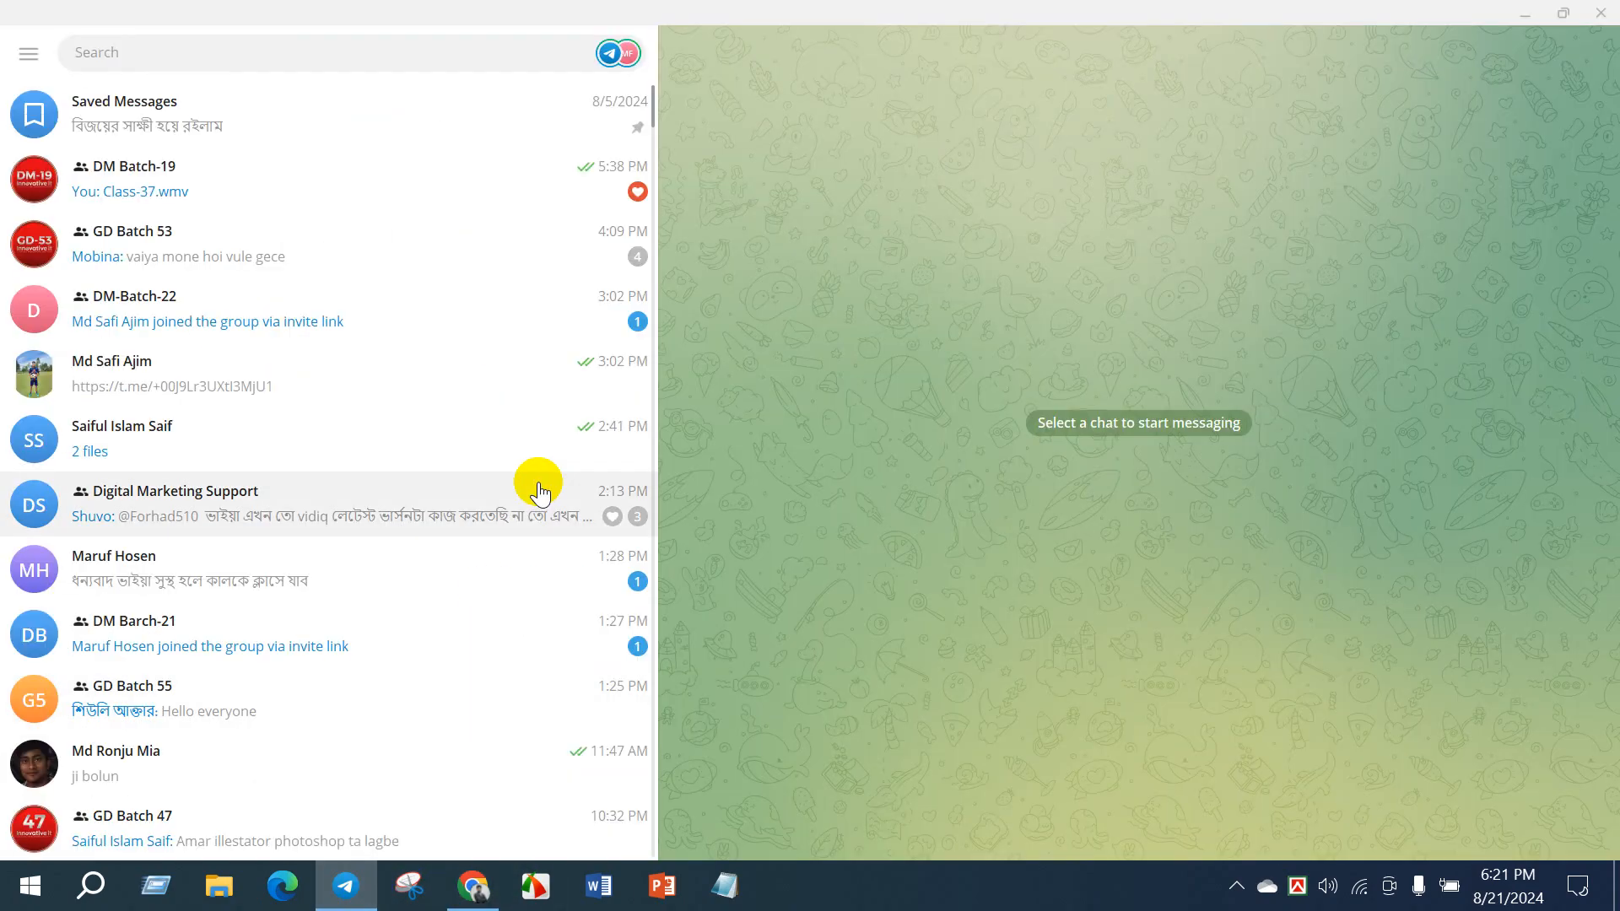
left_click(497, 339)
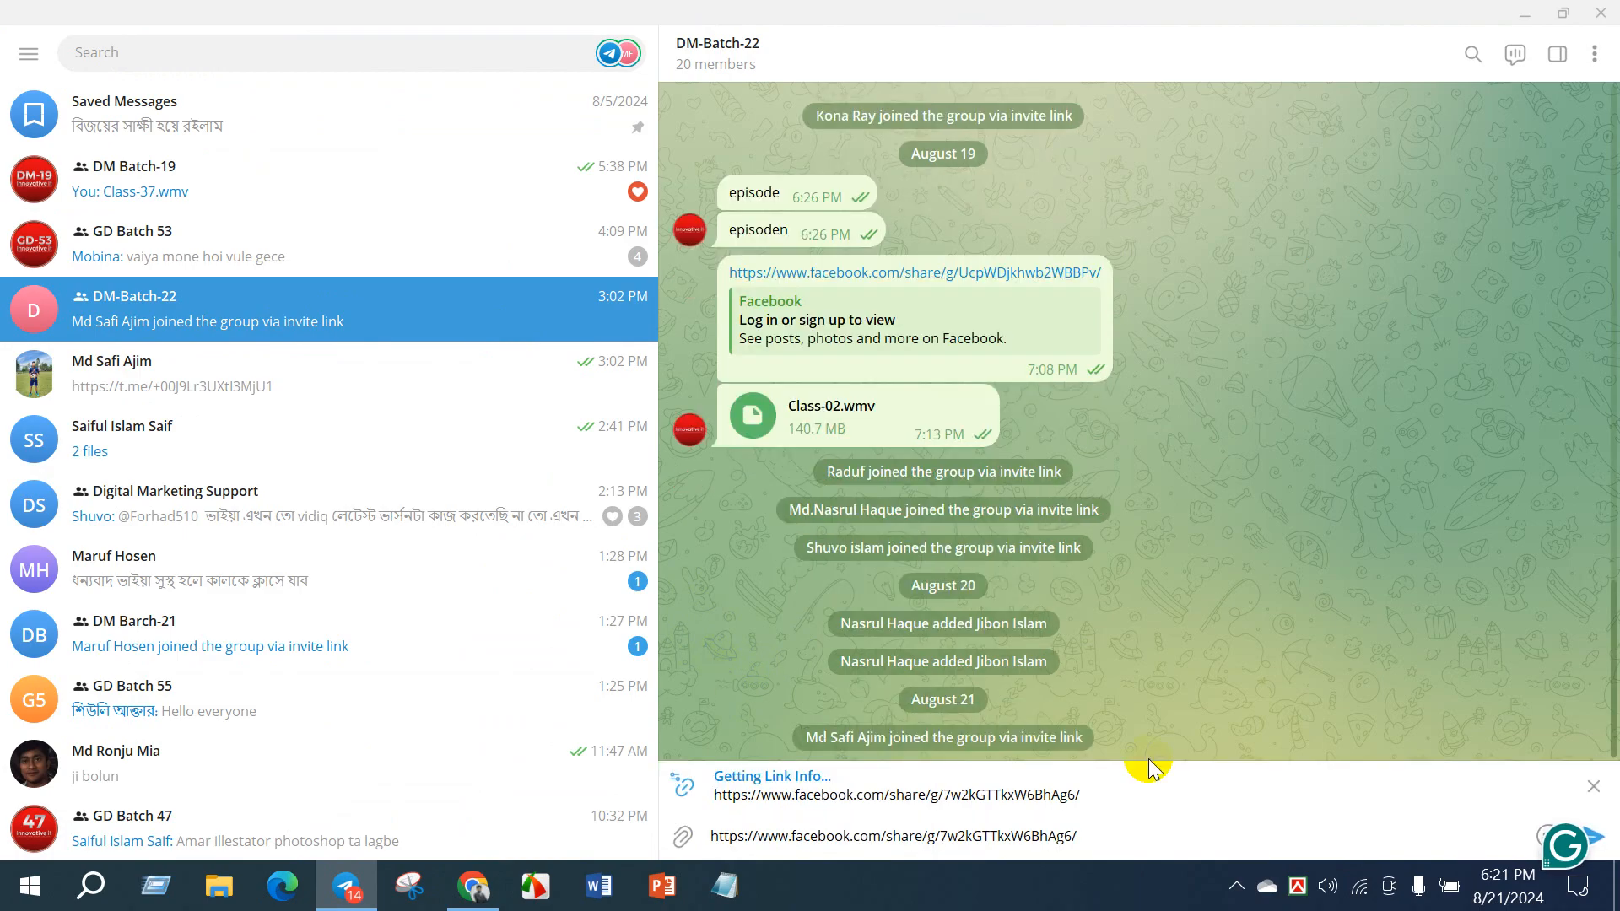
left_click(1603, 837)
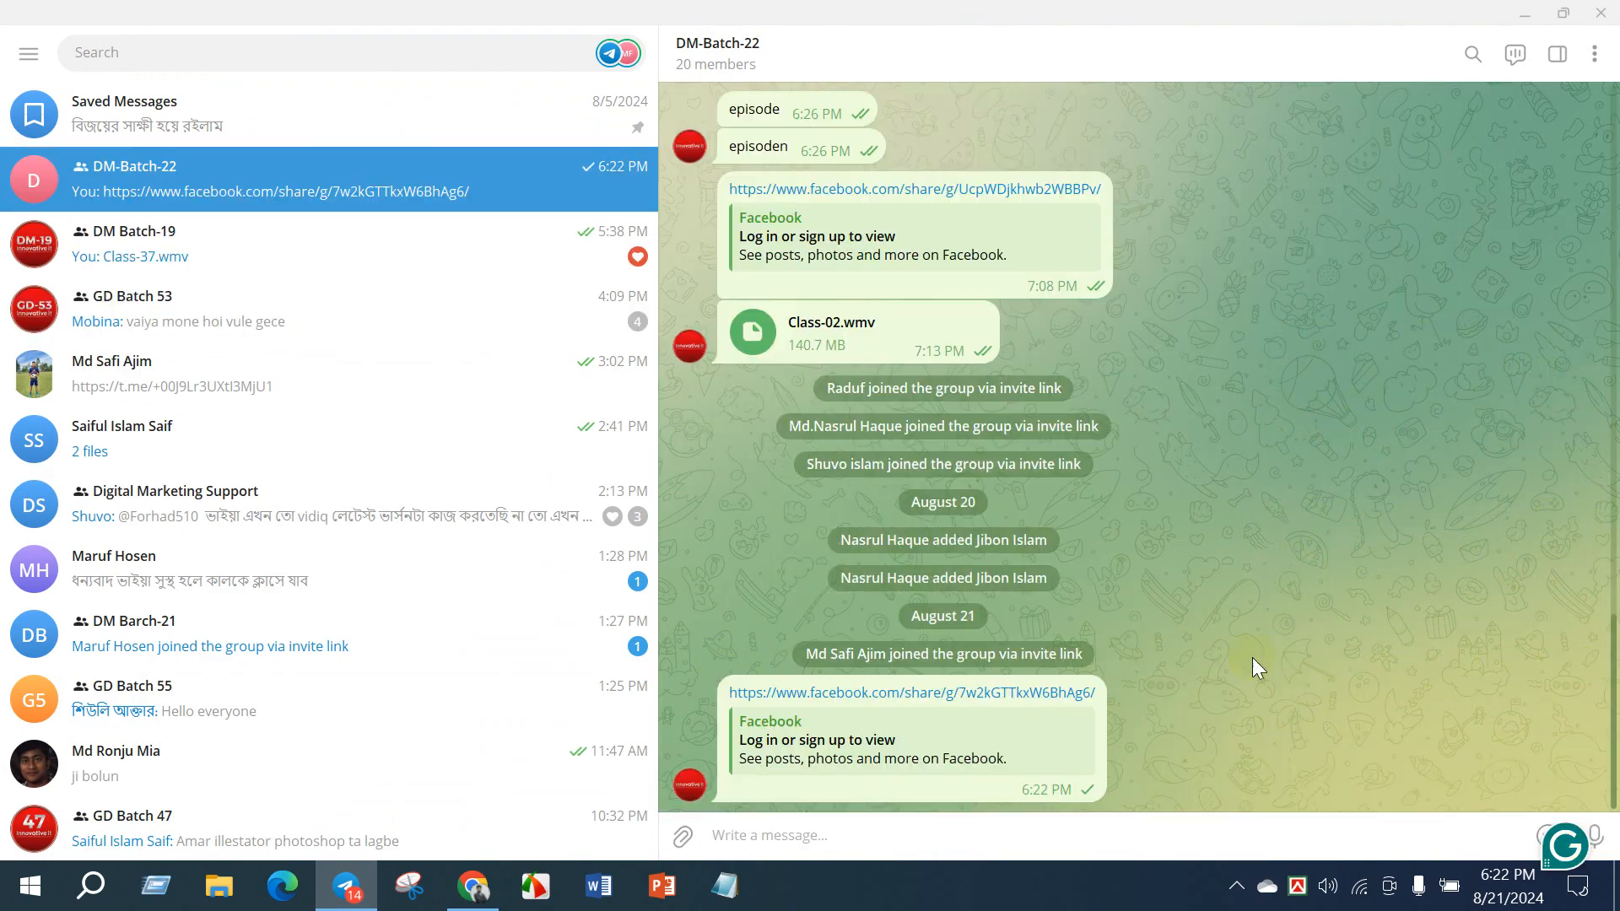
- Switch back to Chrome, return Facebook to its home page, and open the bookmarked YouTube Studio channel dashboard in the empty browser tab
left_click(474, 884)
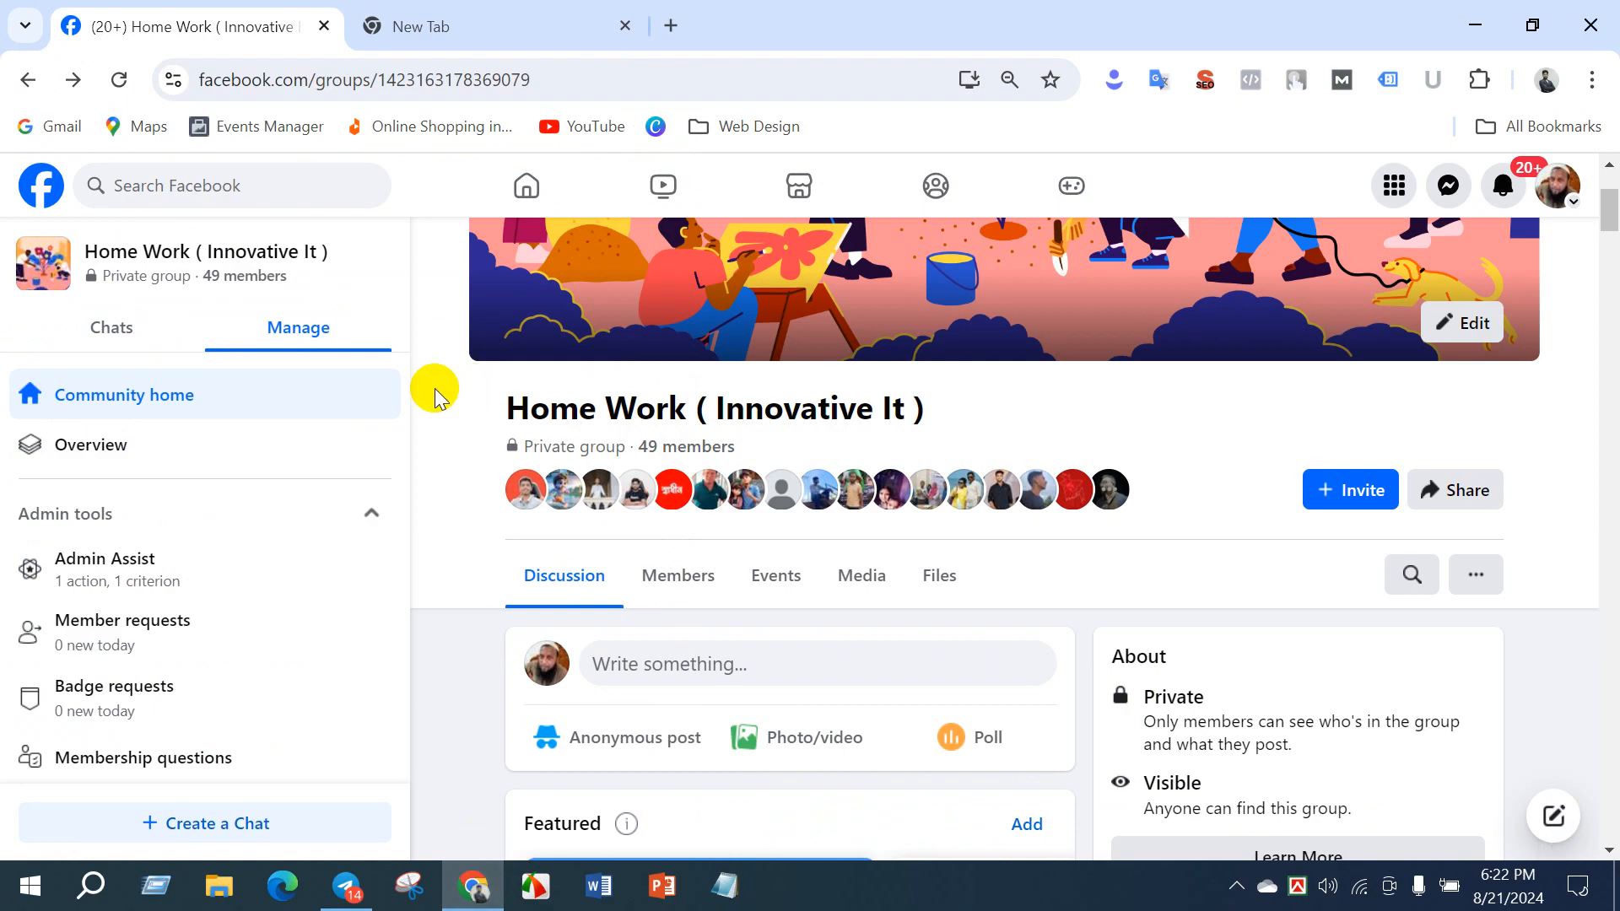
left_click(33, 184)
left_click(433, 35)
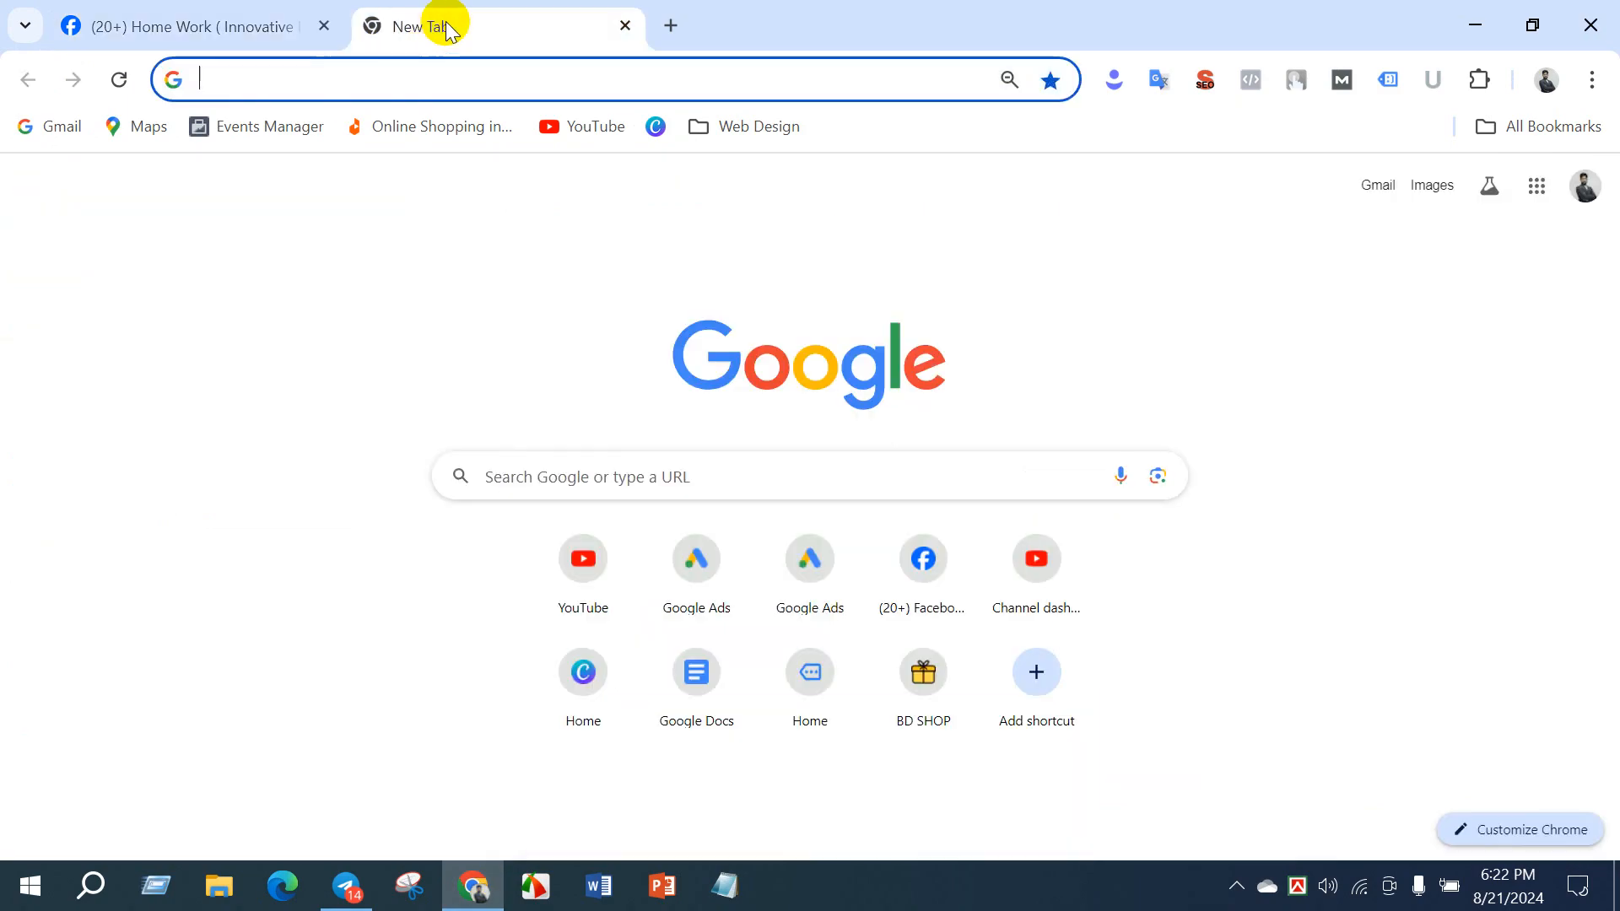
left_click(1535, 135)
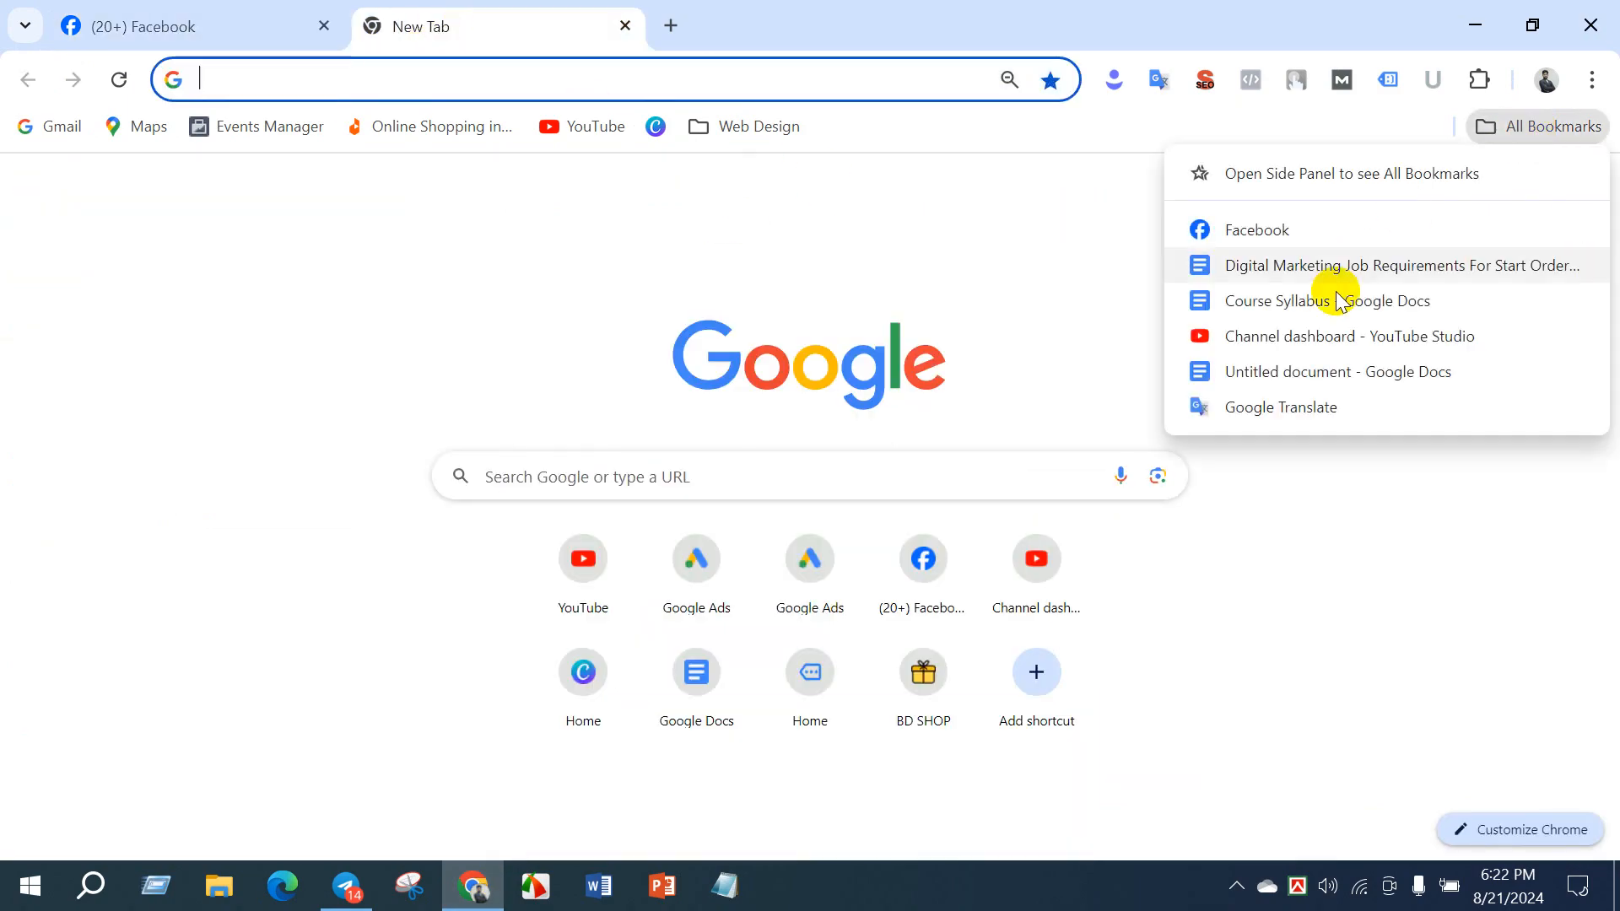
left_click(1319, 332)
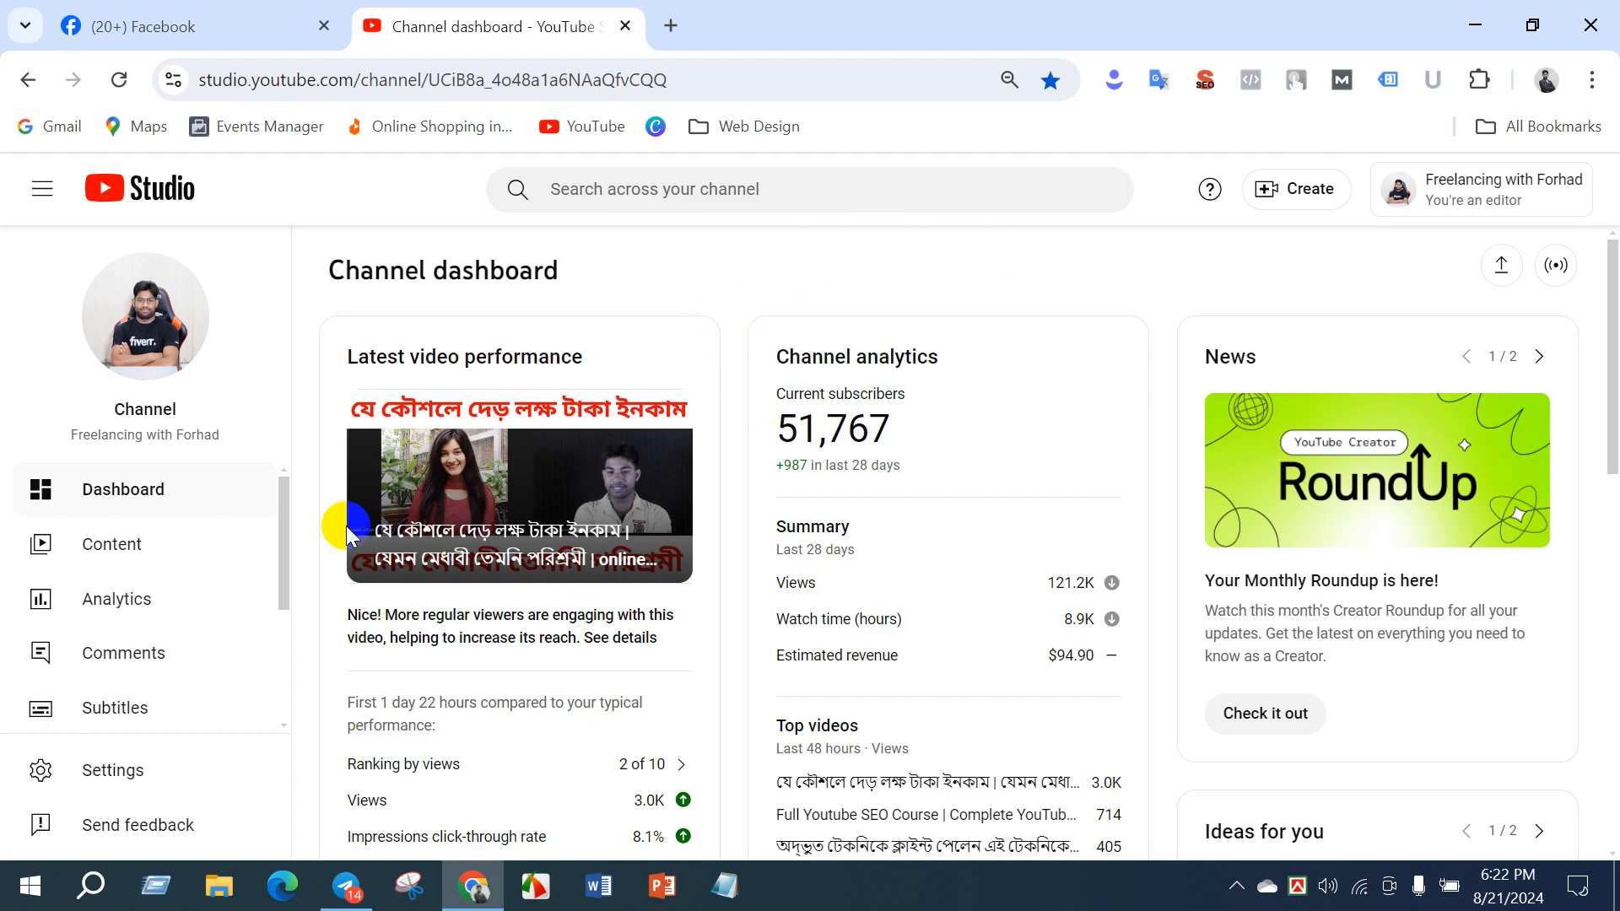
- Switch the YouTube Studio account to the DM BATCH 22 channel
left_click(1509, 185)
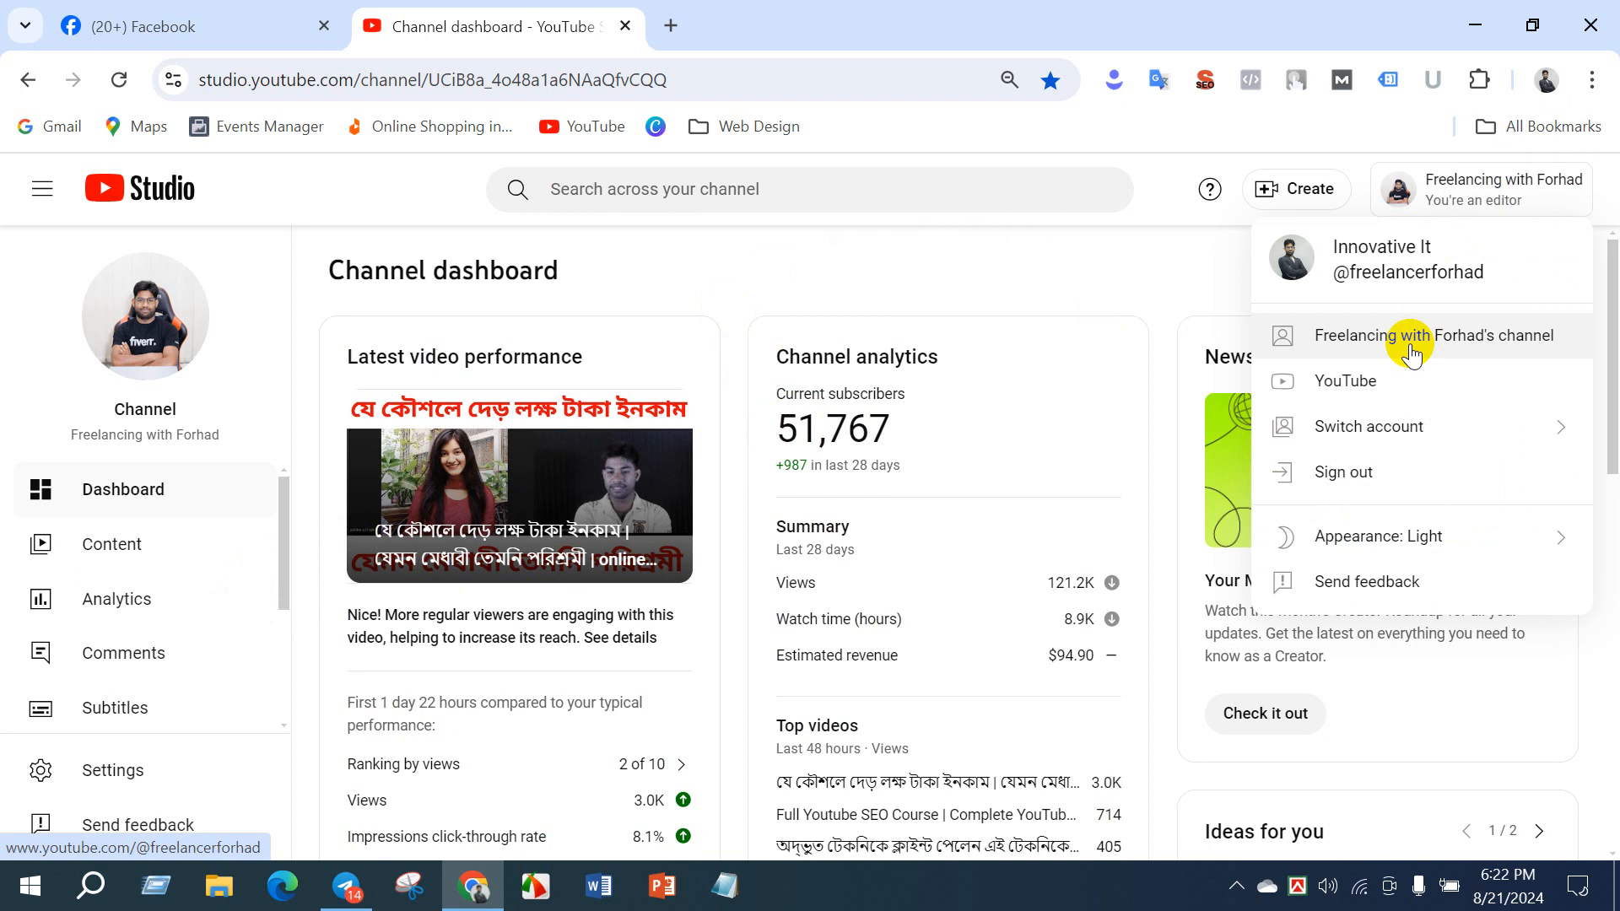
left_click(1368, 426)
scroll(1166, 606, "down", 3)
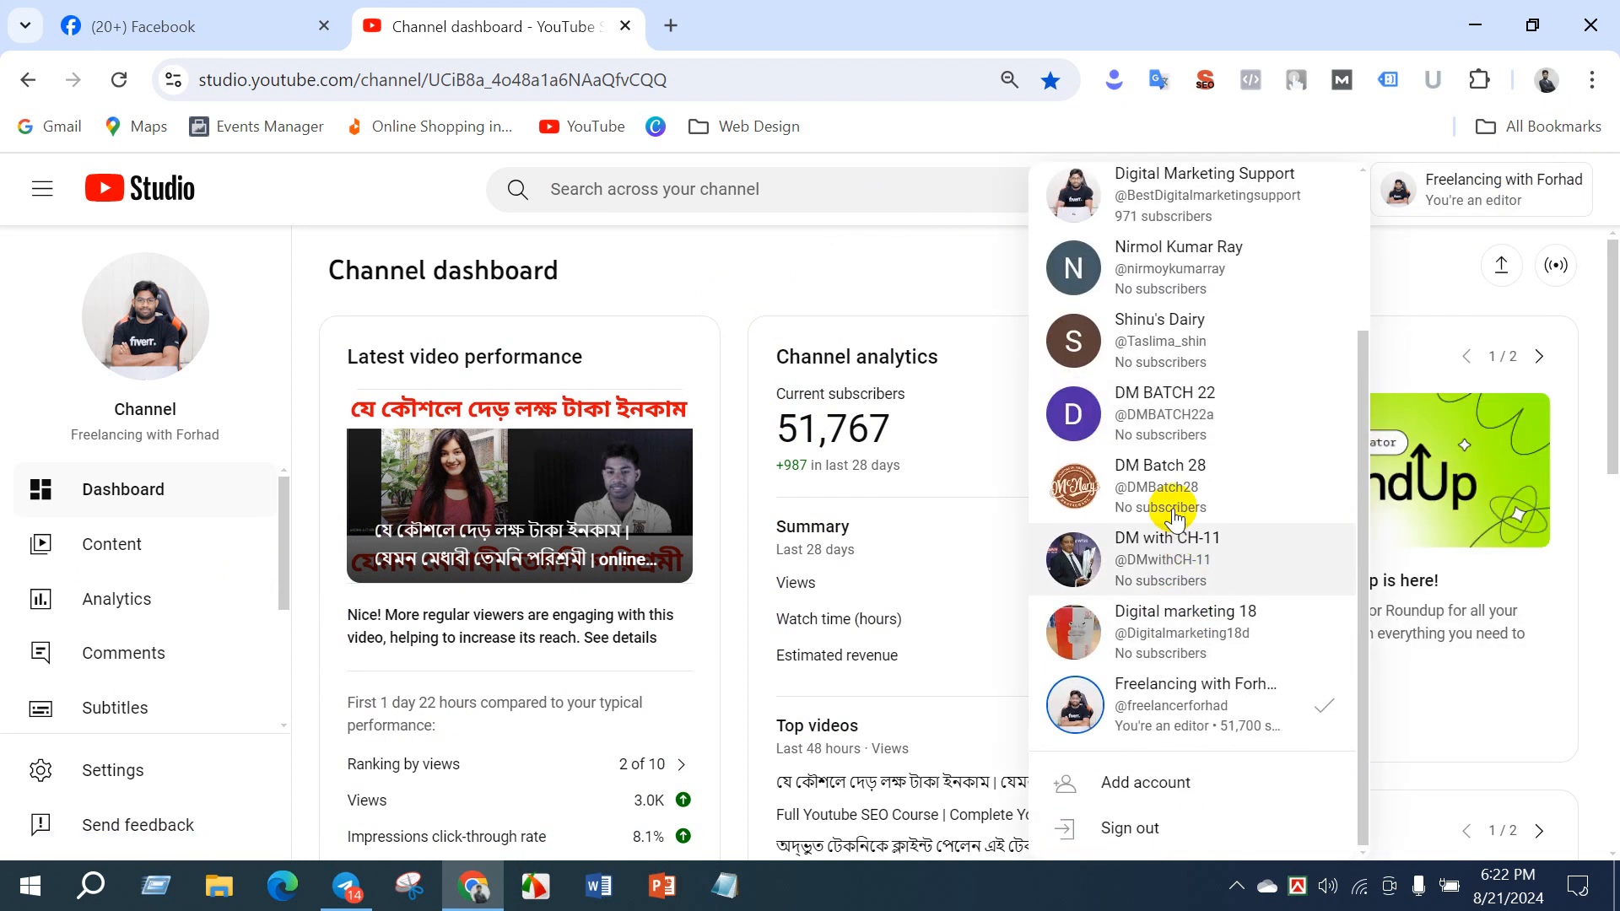
left_click(1166, 409)
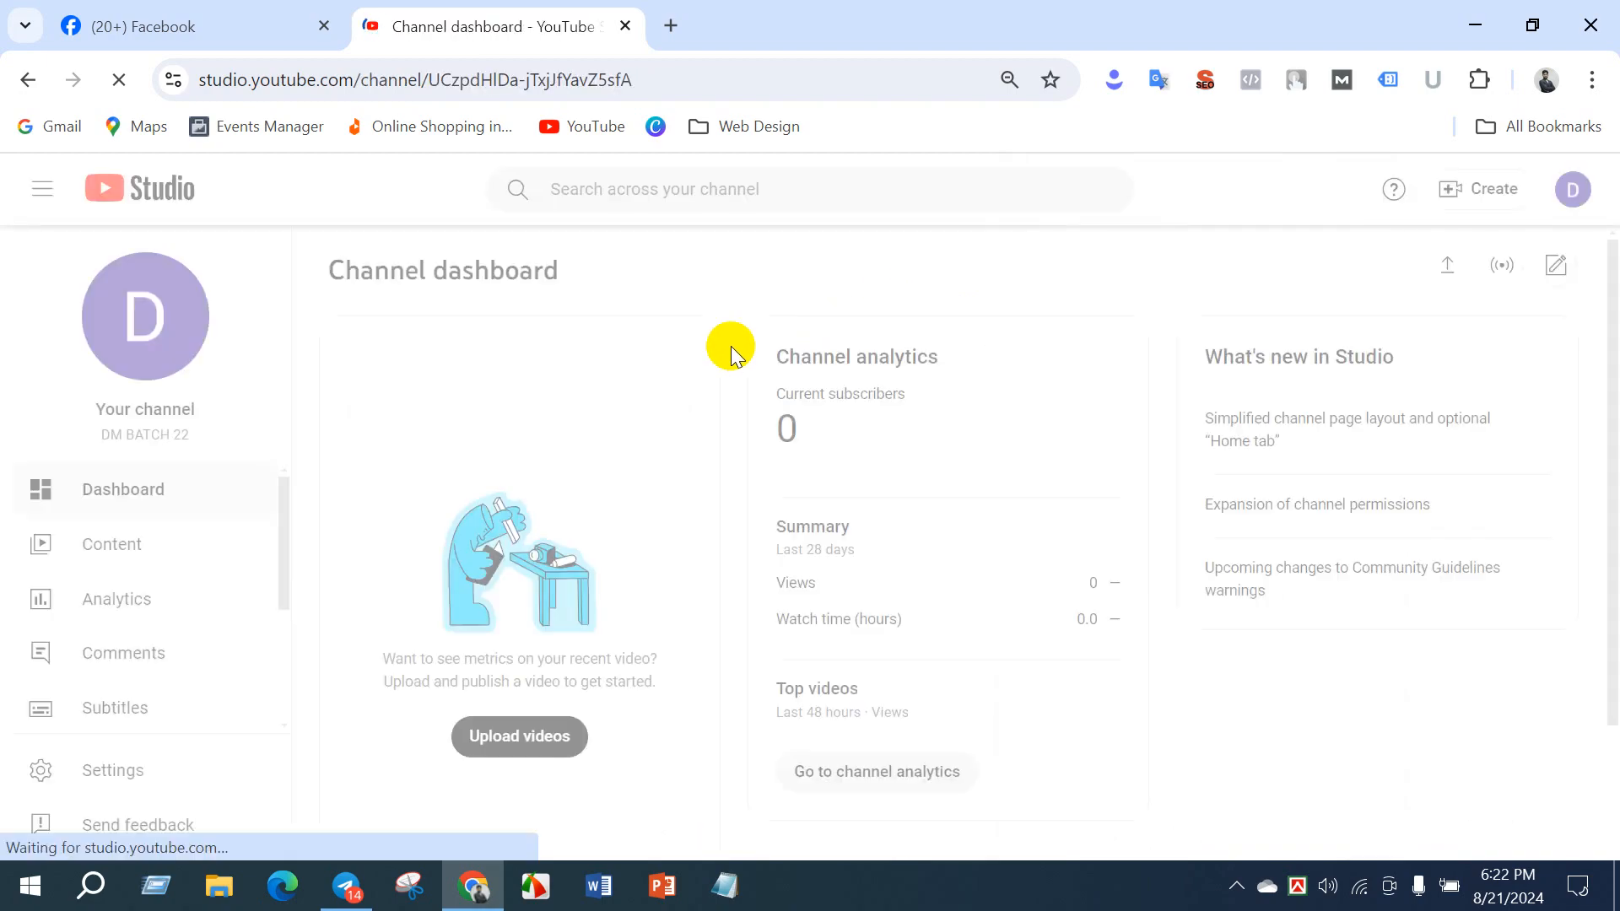
scroll(134, 661, "down", 3)
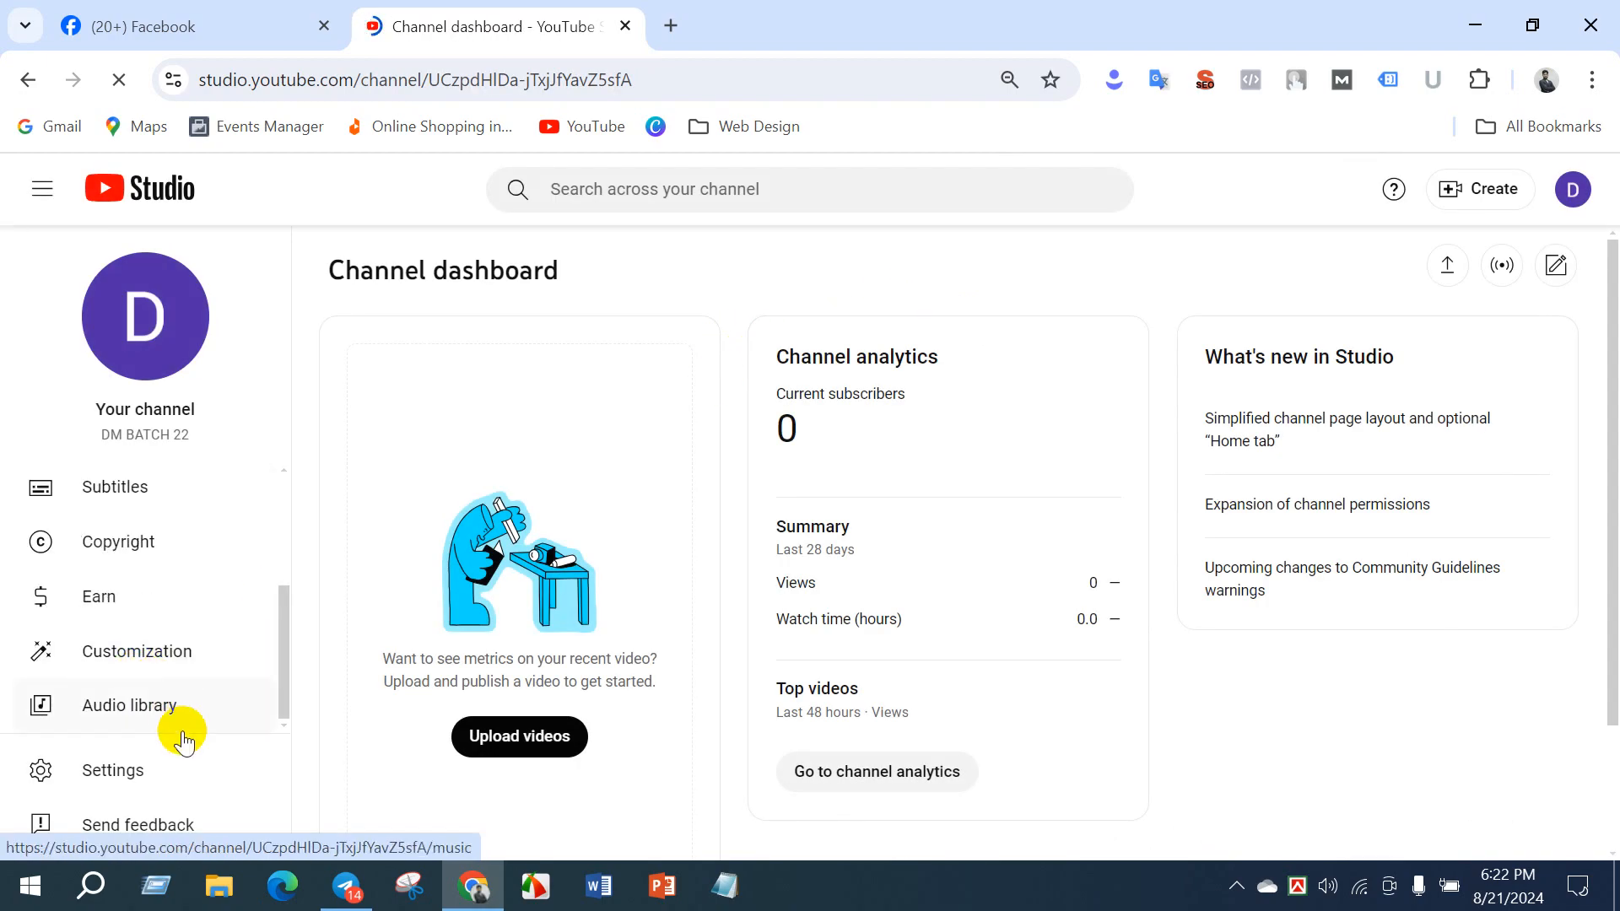
- Open the DM BATCH 22 channel's customization page, review its basic info fields, and show the Branding section
left_click(151, 763)
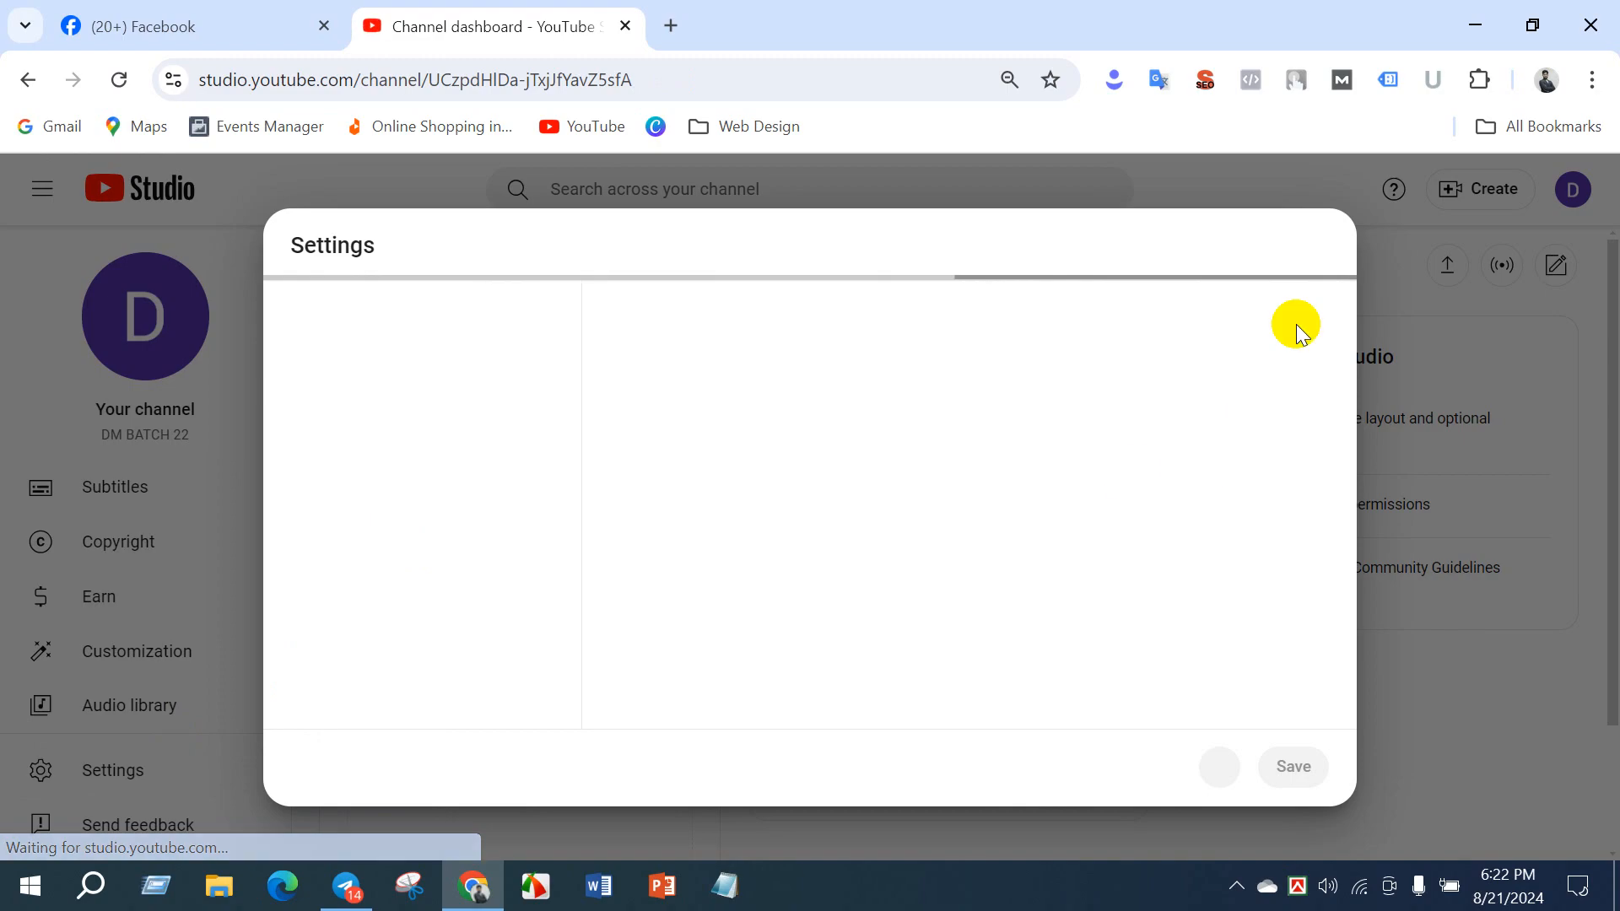
left_click(1168, 764)
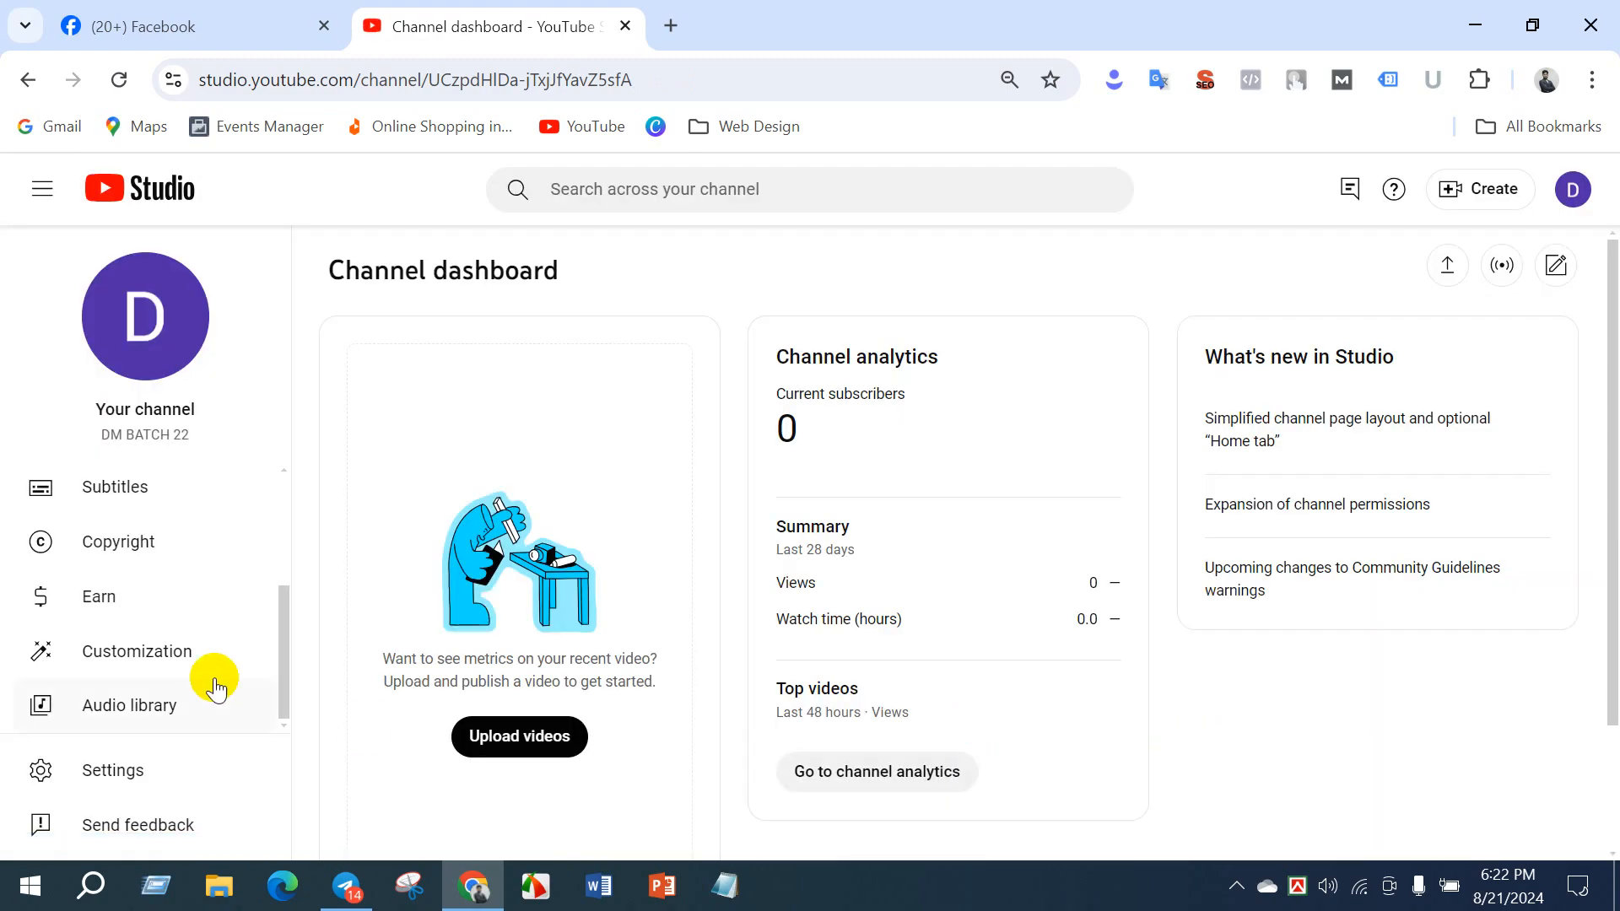
left_click(122, 650)
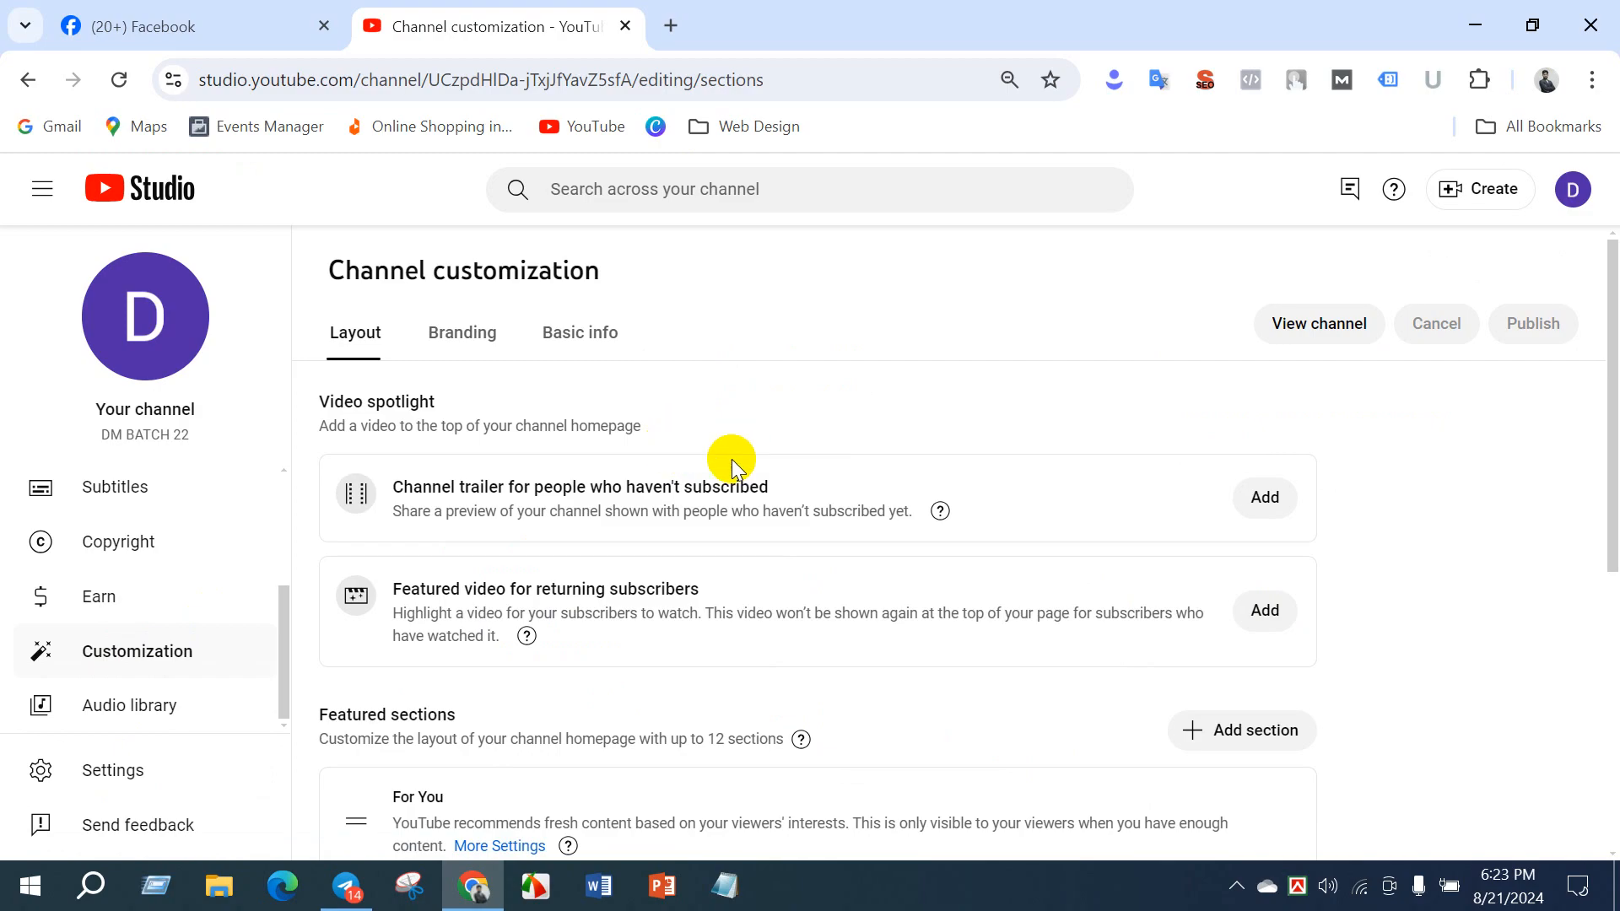
left_click(574, 332)
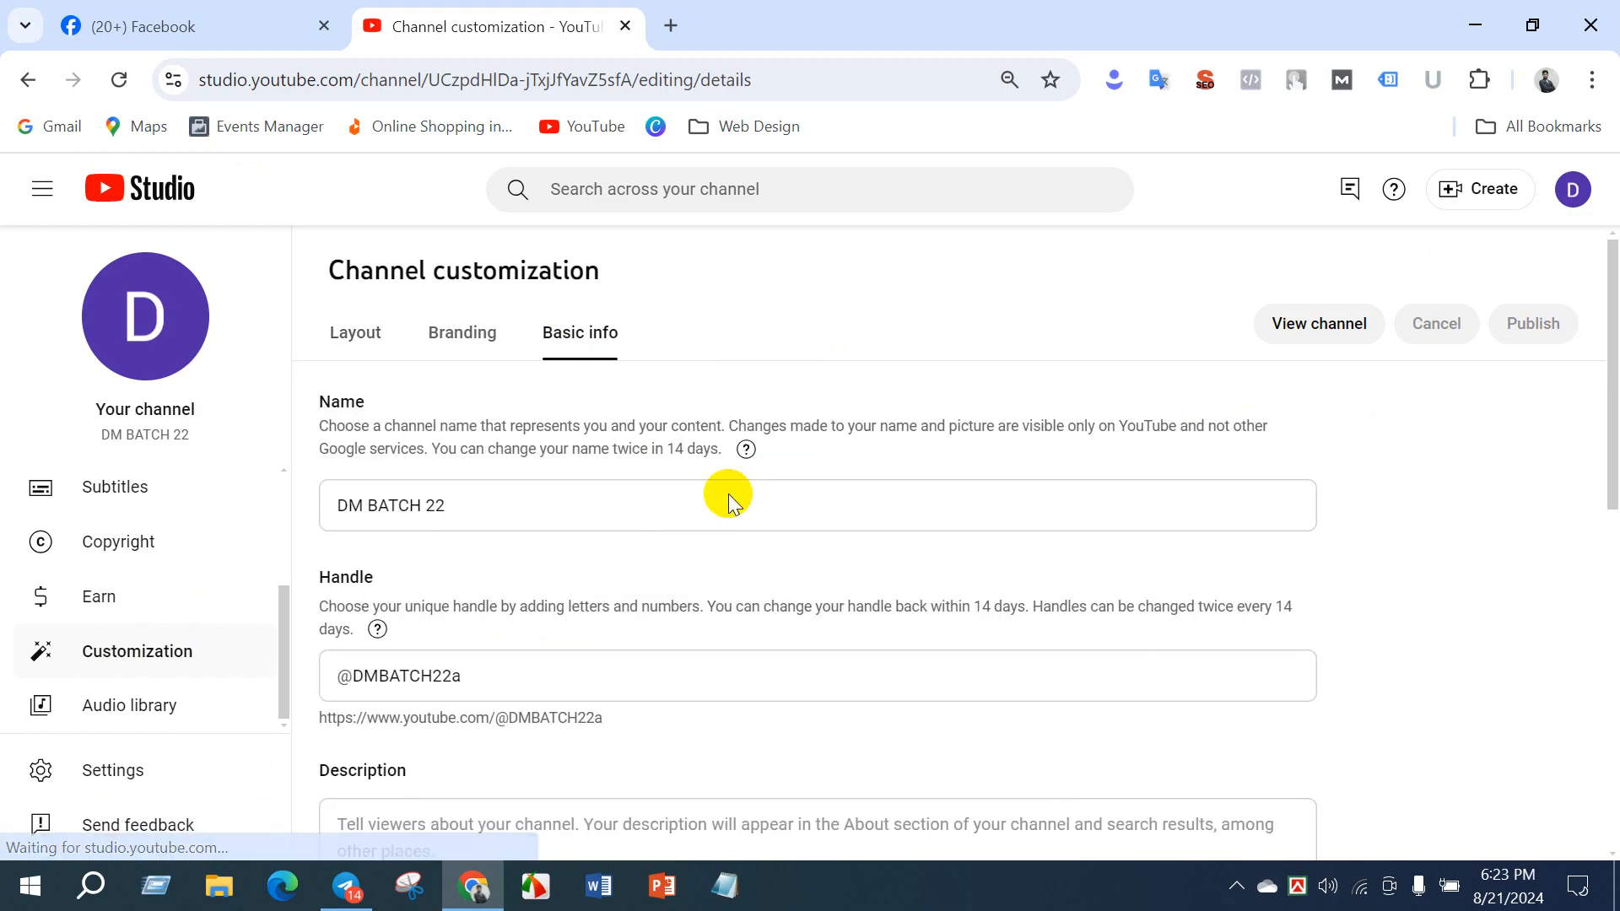
scroll(651, 582, "down", 10)
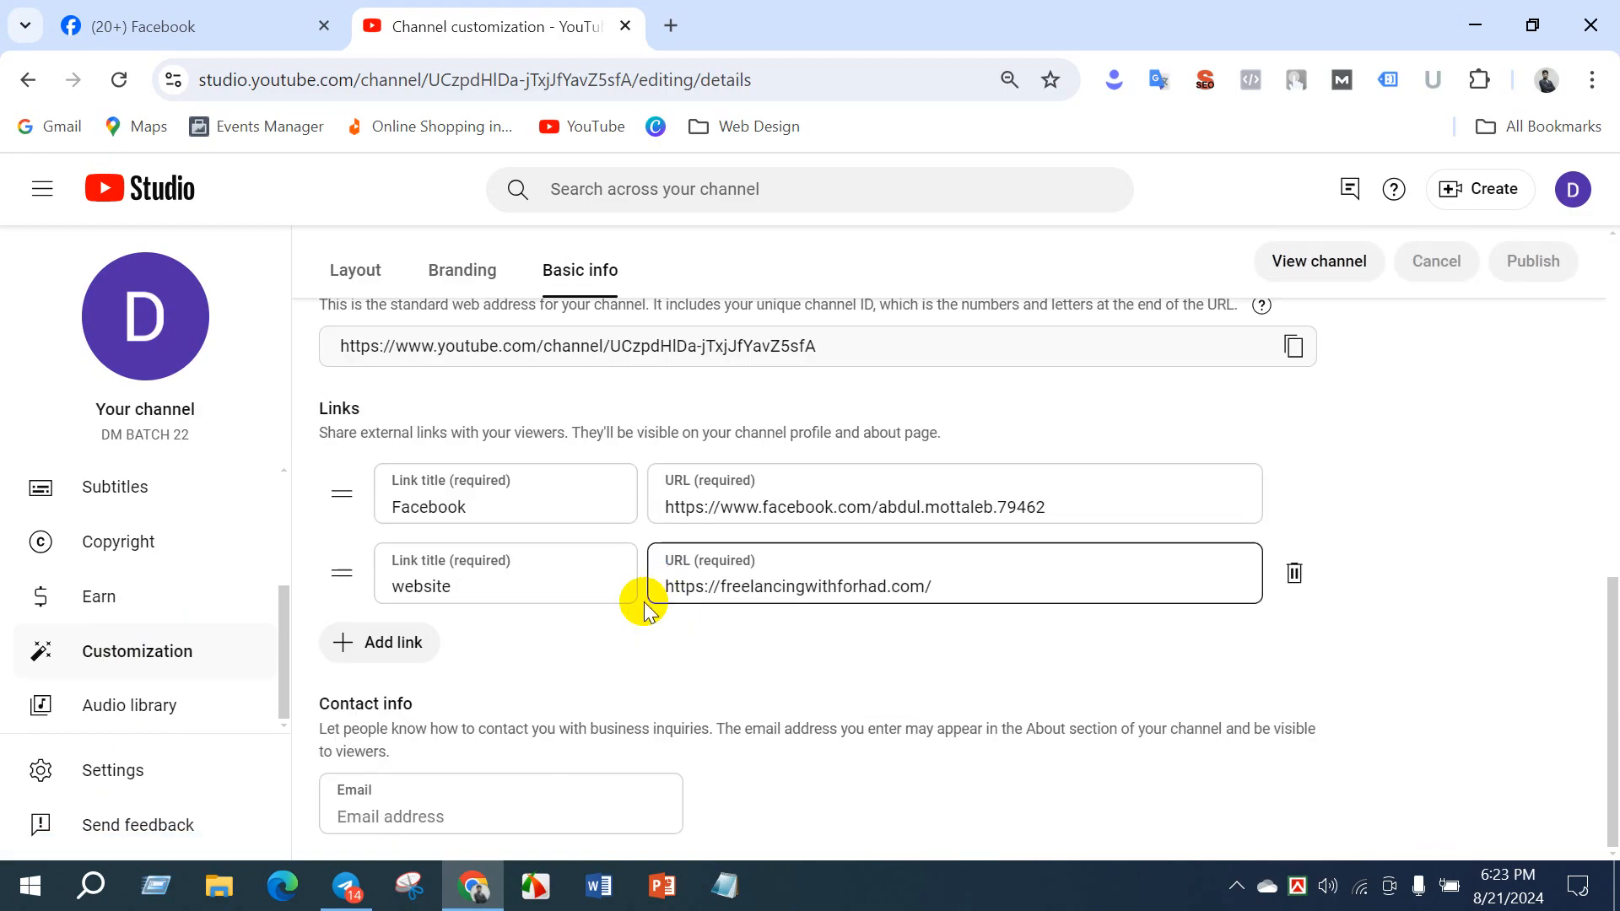
scroll(653, 658, "up", 10)
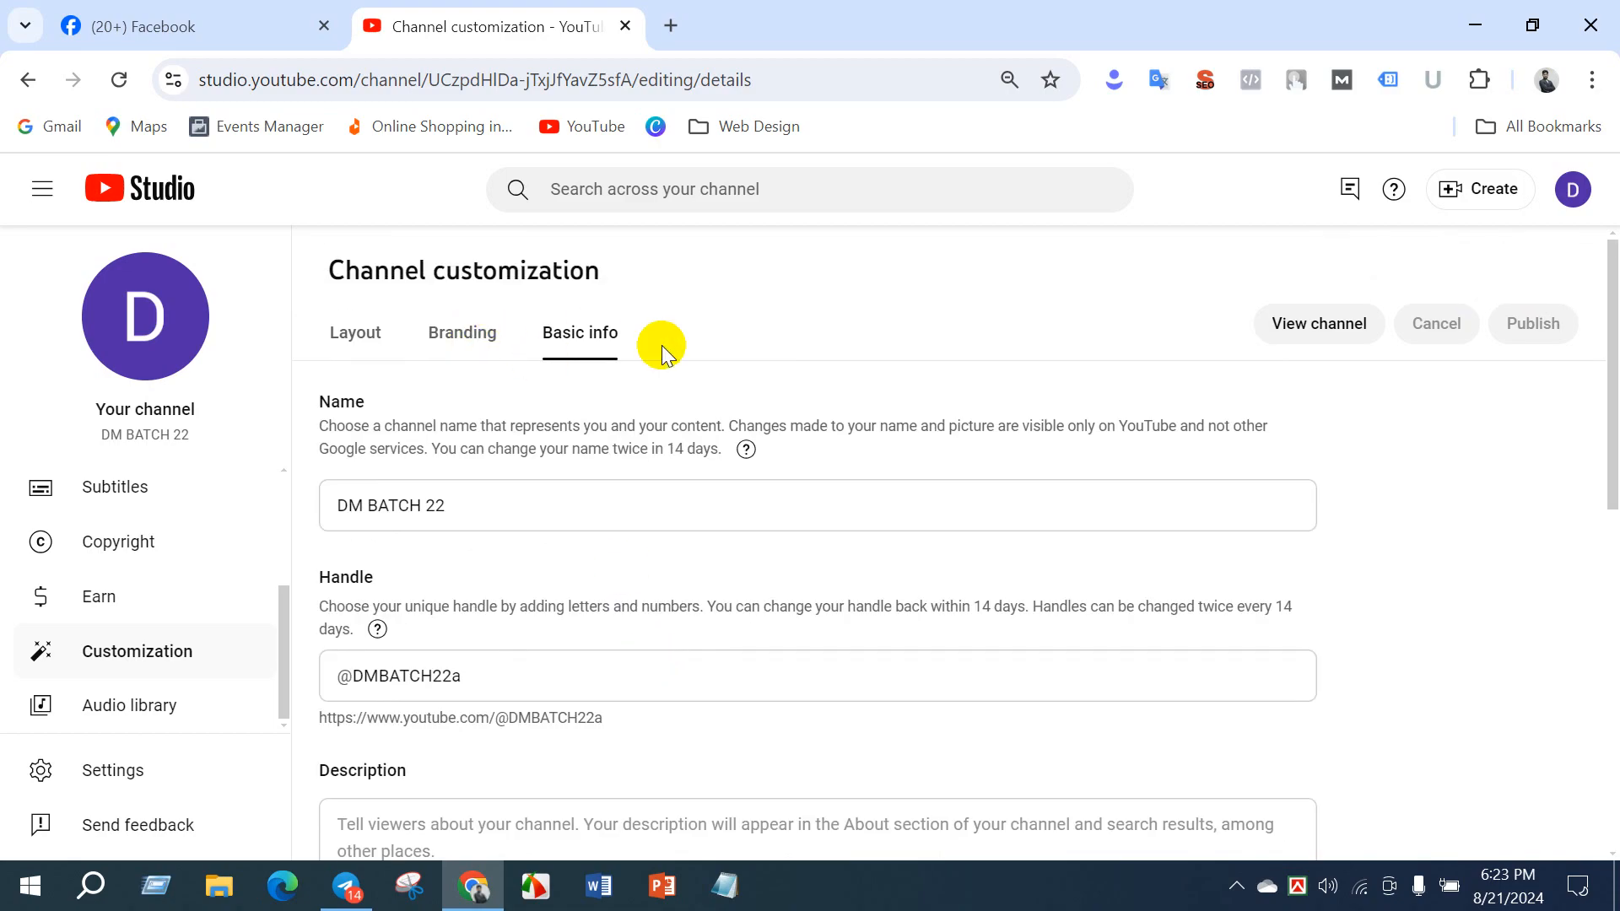
left_click(463, 334)
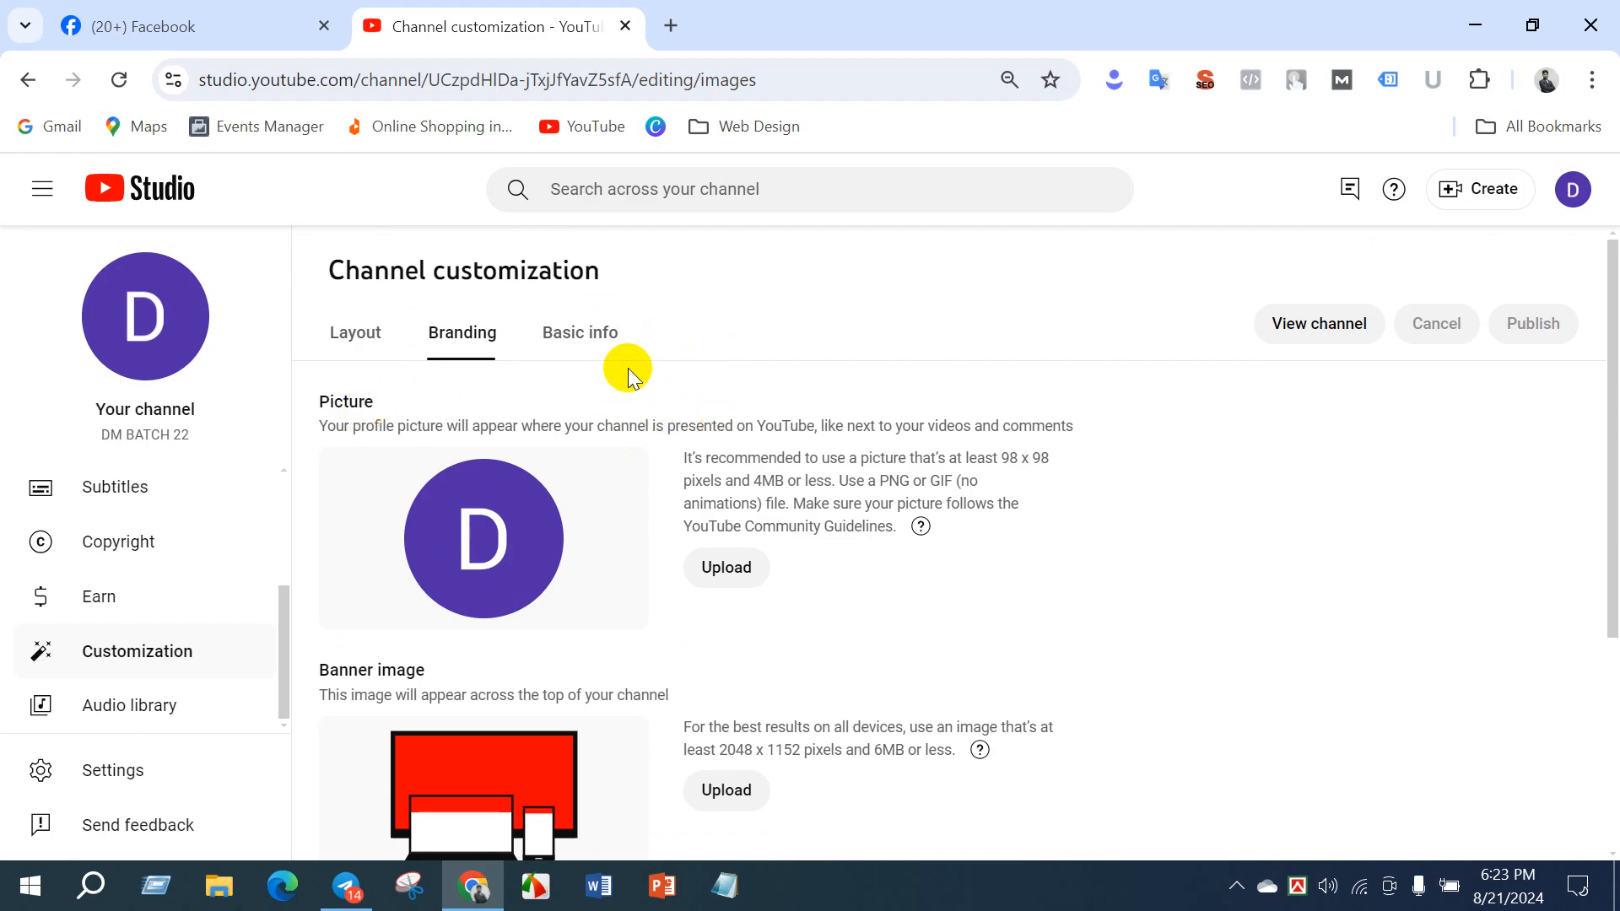
- Open the bookmarked YouTube Studio dashboard in a new tab and switch the account to the Freelancing with Forhad channel
left_click(671, 25)
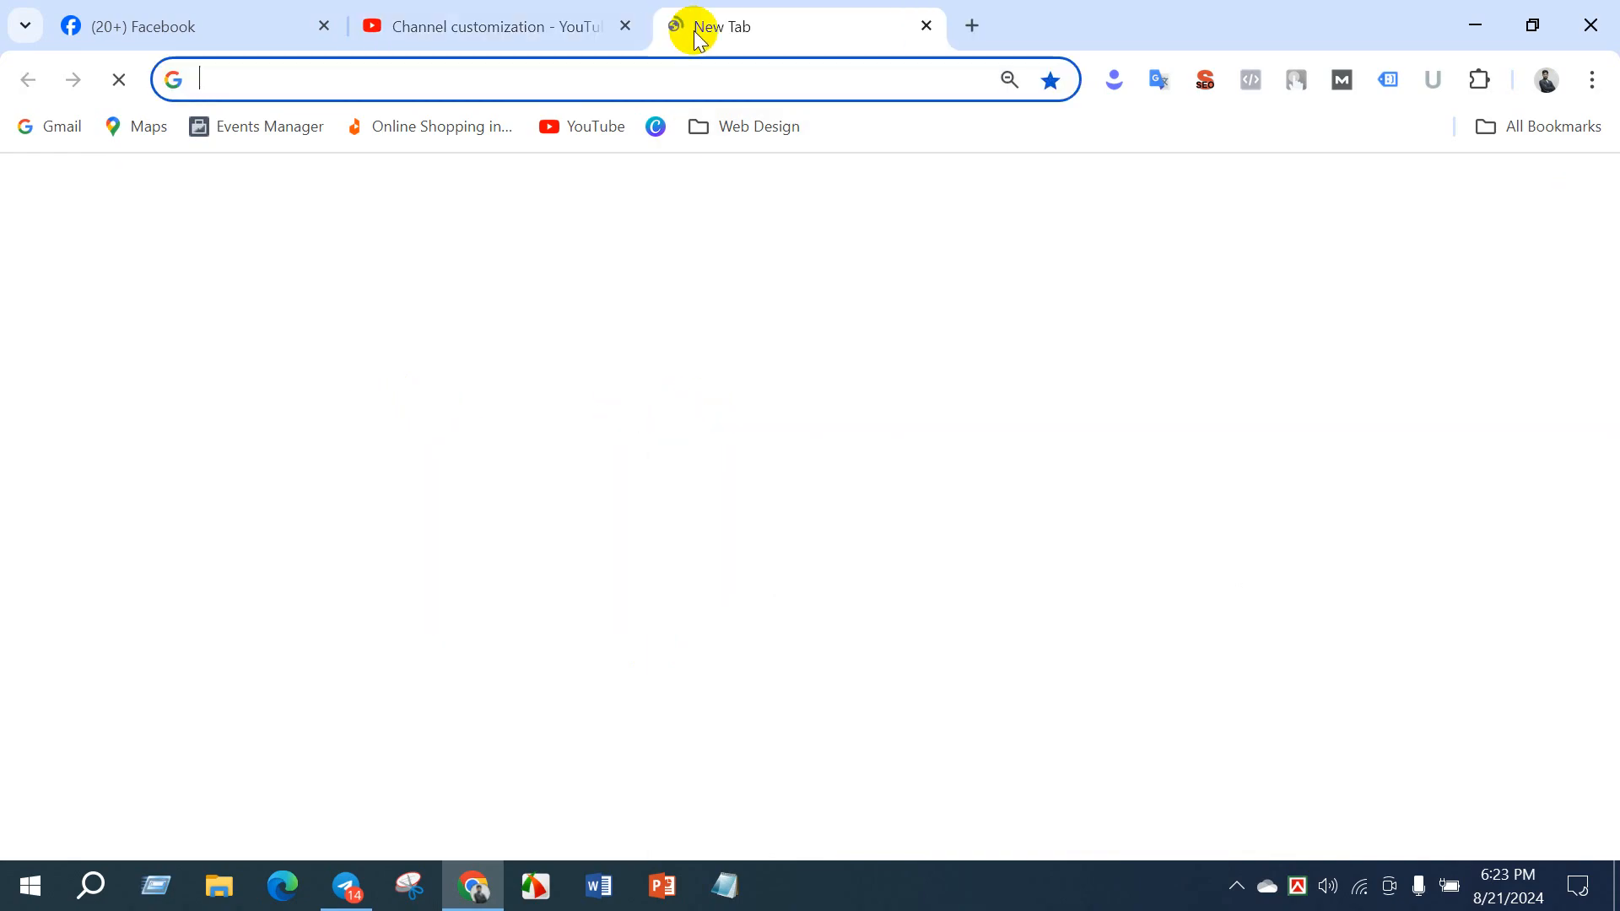
left_click(1515, 128)
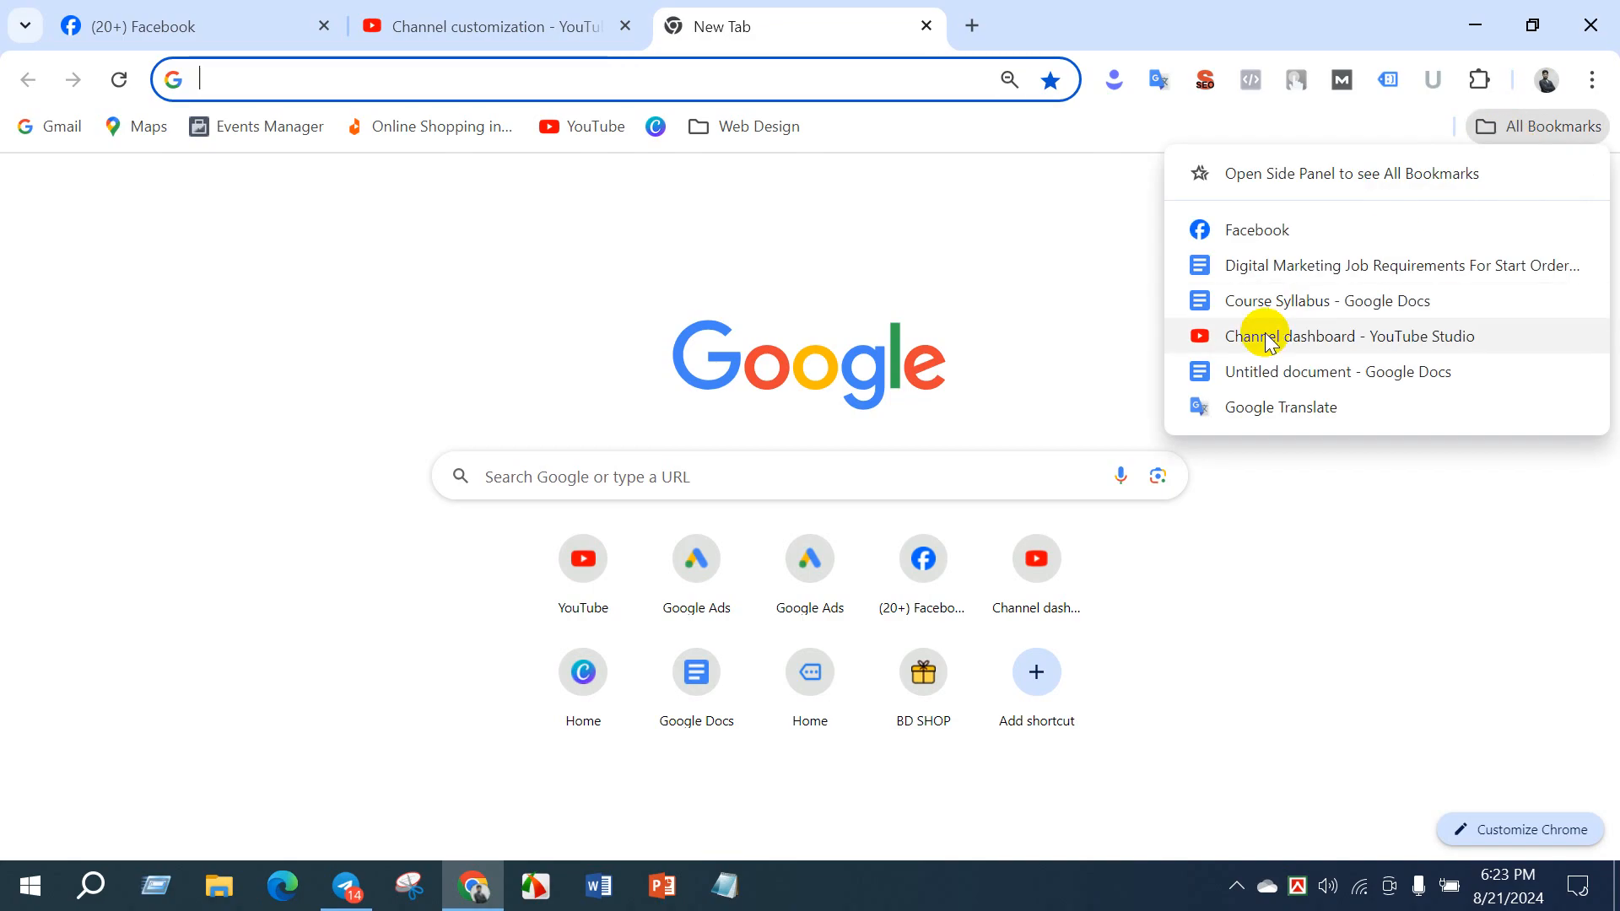
left_click(1261, 331)
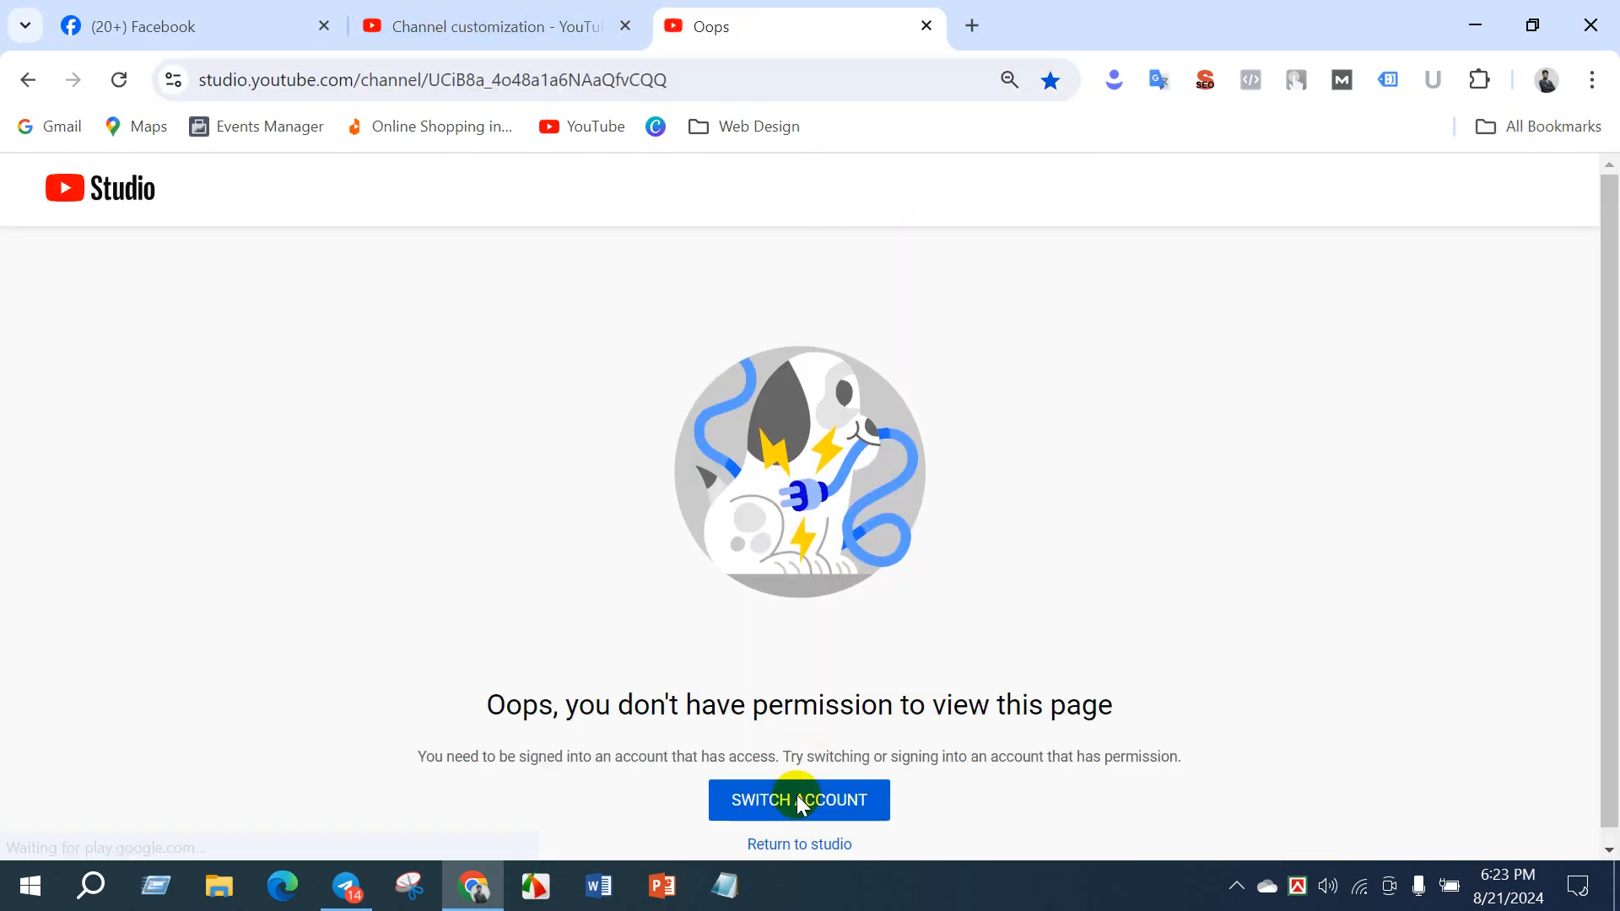
left_click(775, 802)
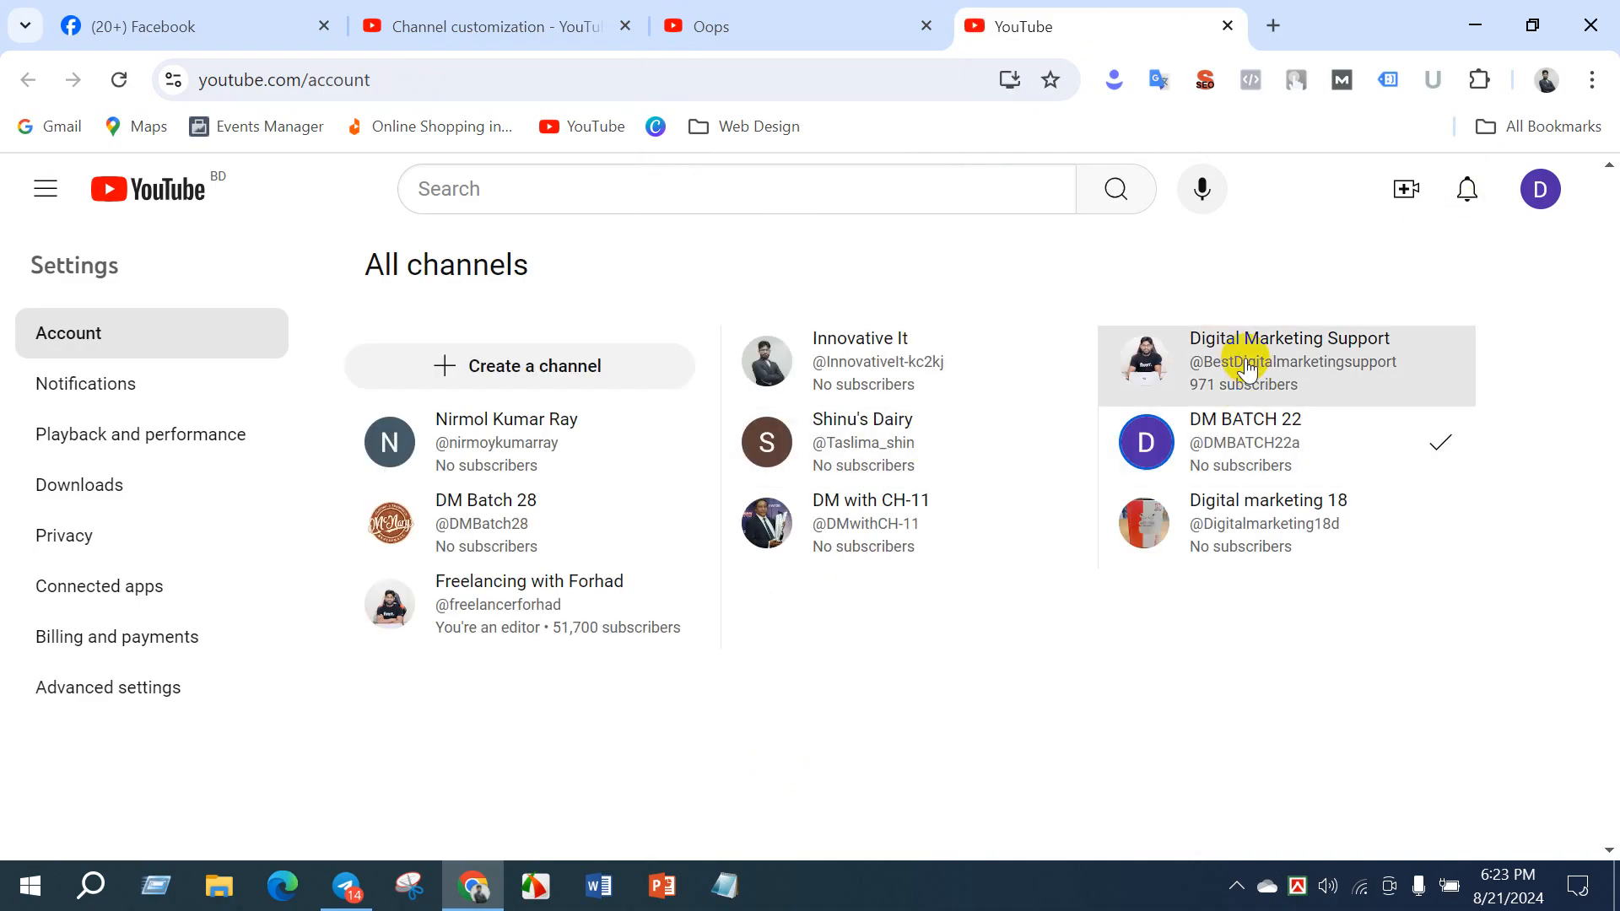
left_click(560, 598)
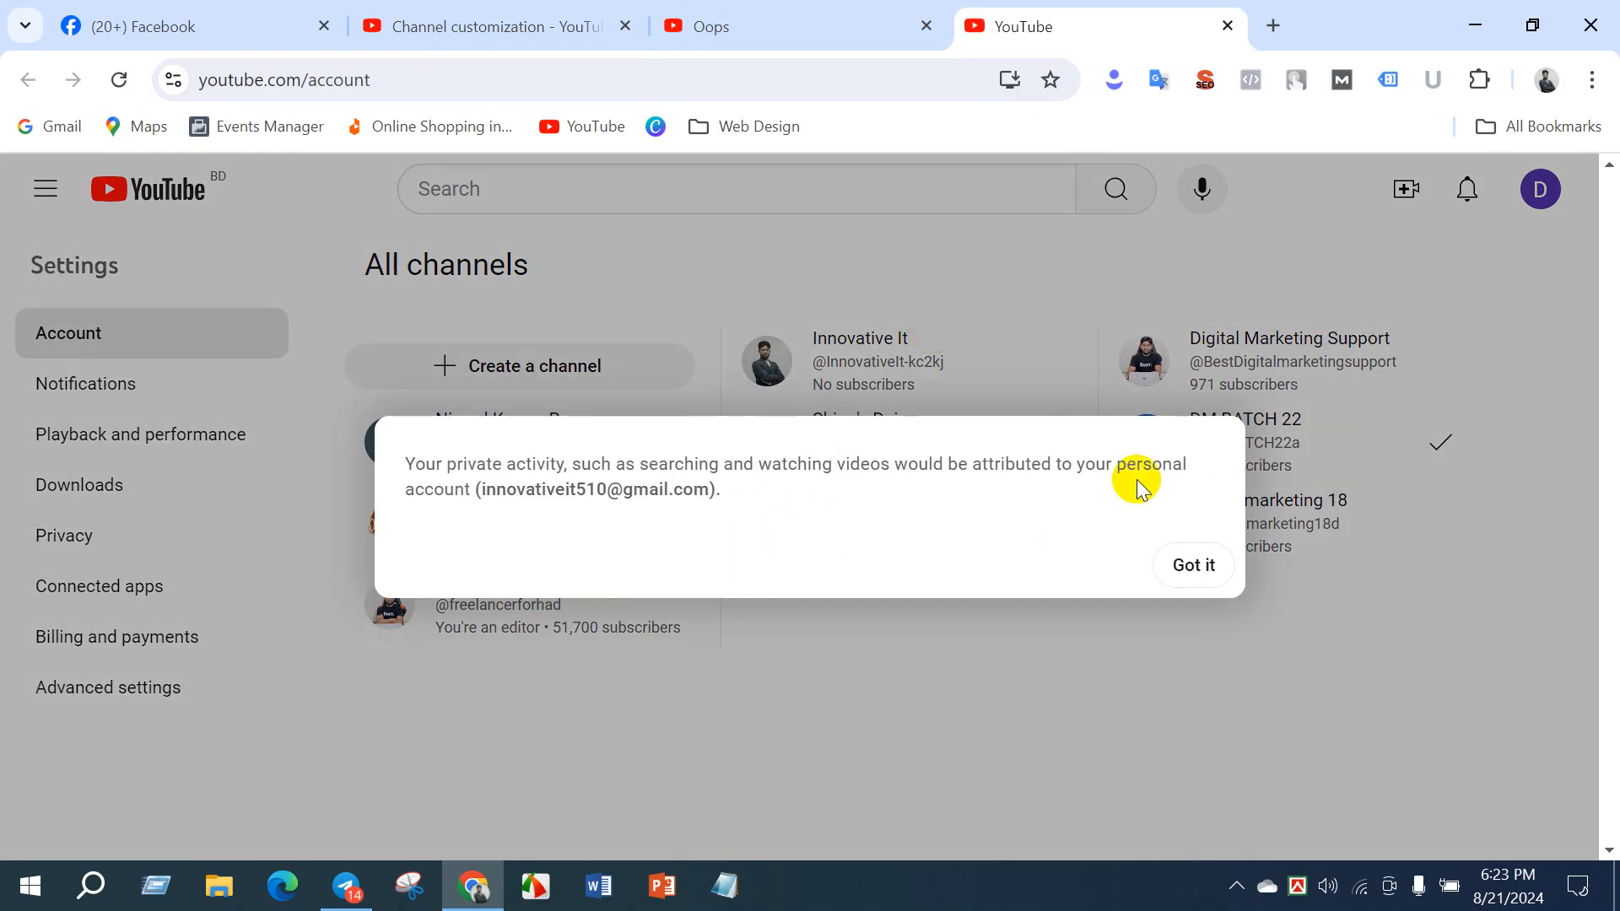
left_click(1193, 564)
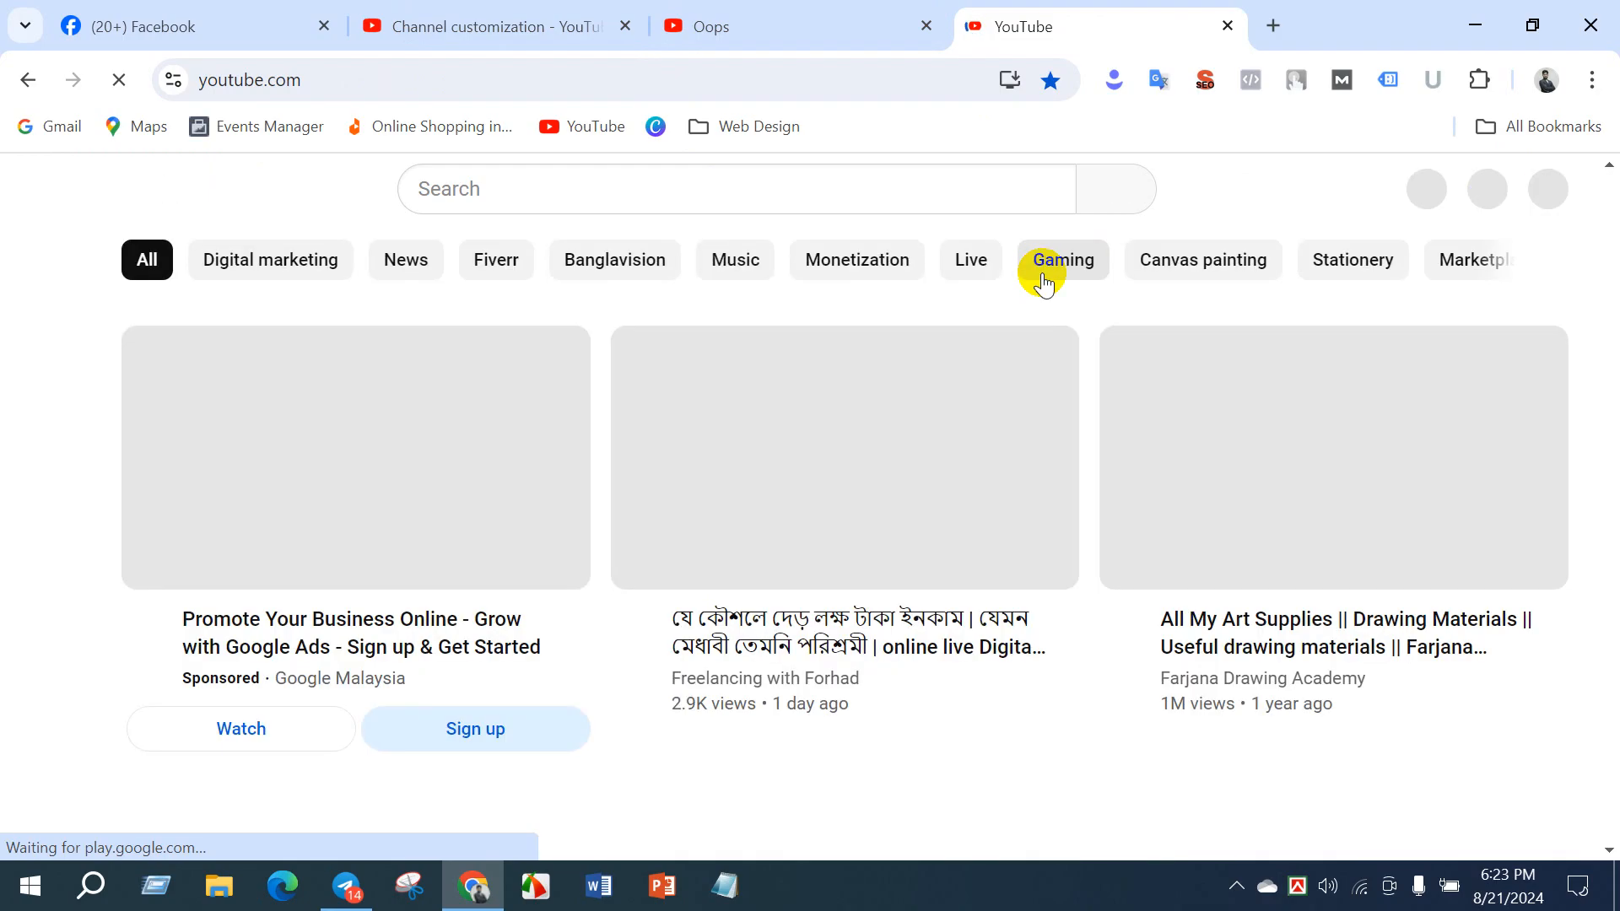
- View the Freelancing with Forhad channel page and open its banner's branding settings in YouTube Studio
left_click(1543, 198)
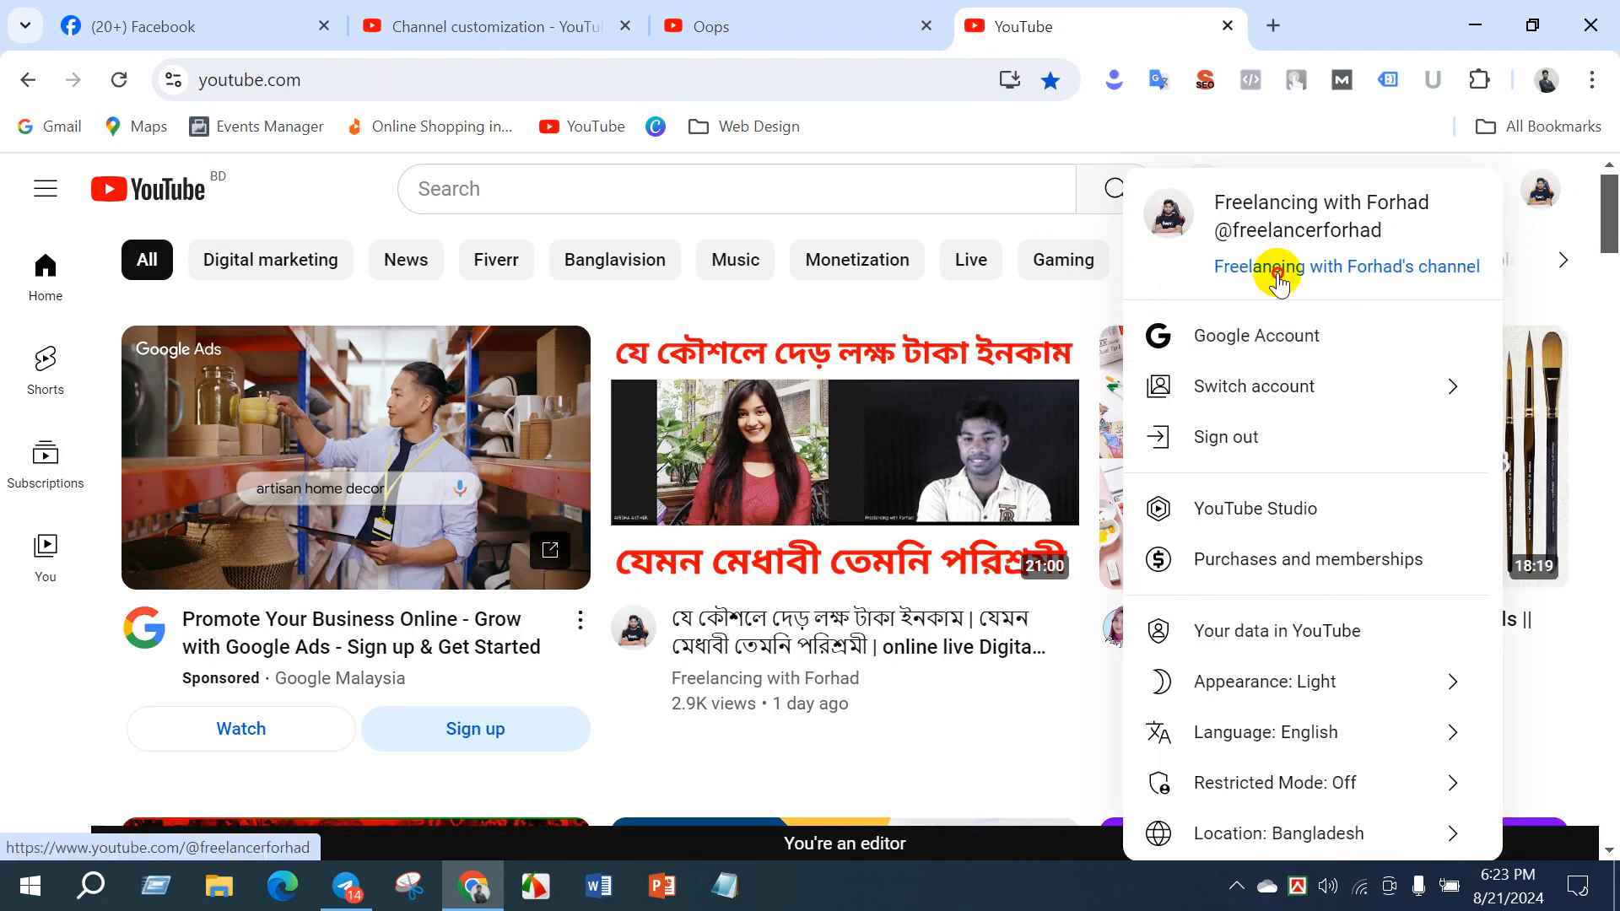
left_click(1276, 268)
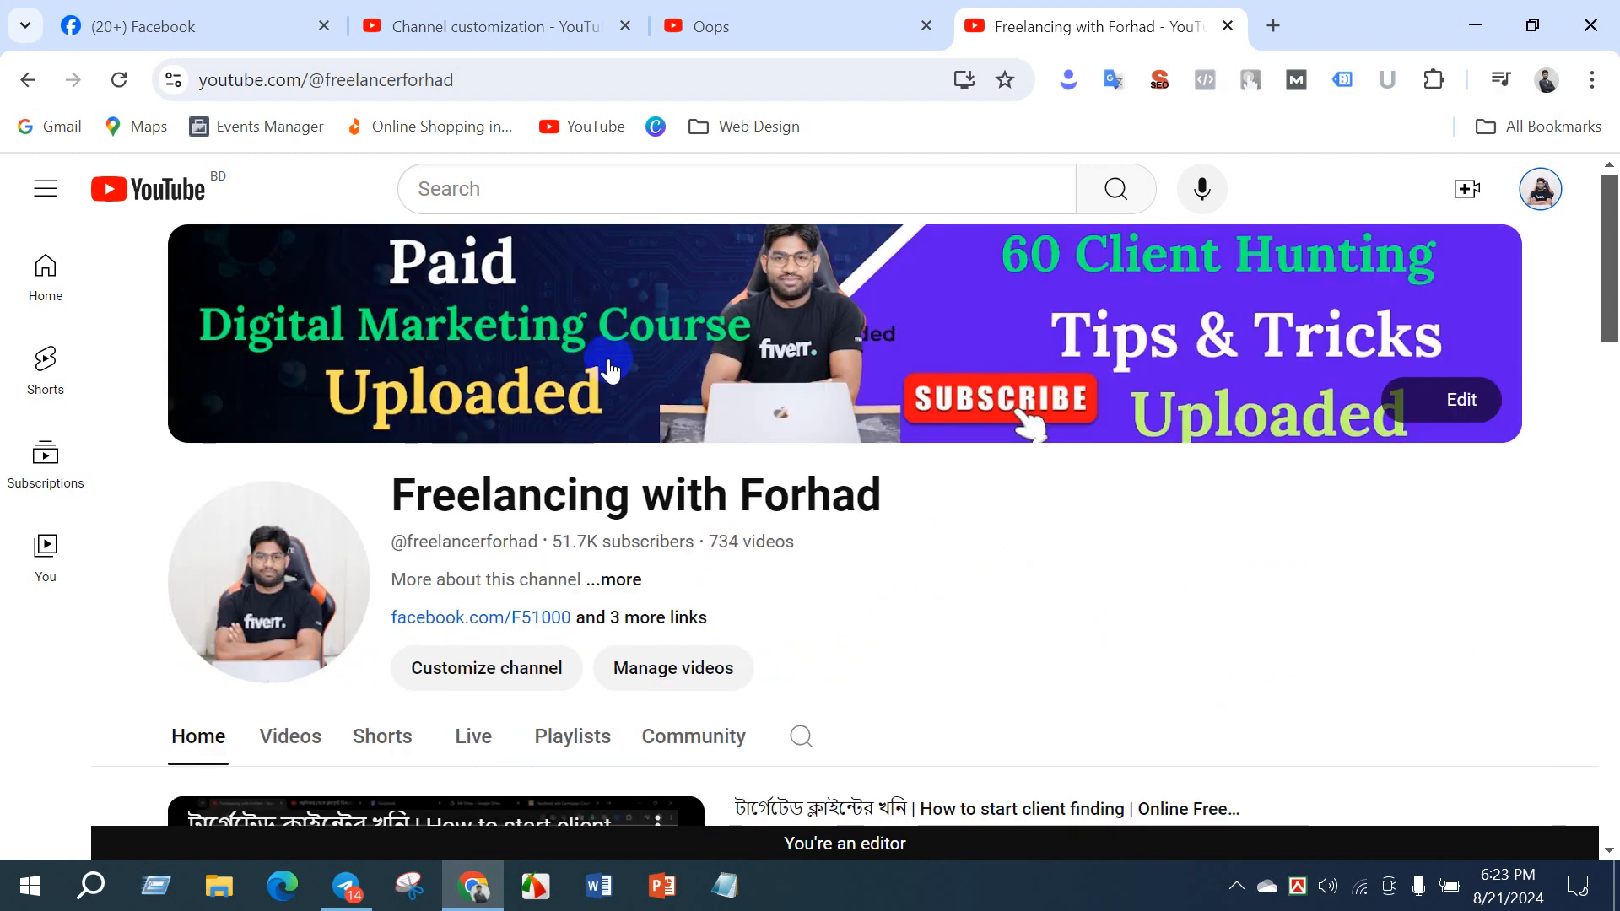
left_click(607, 354)
left_click(1058, 26)
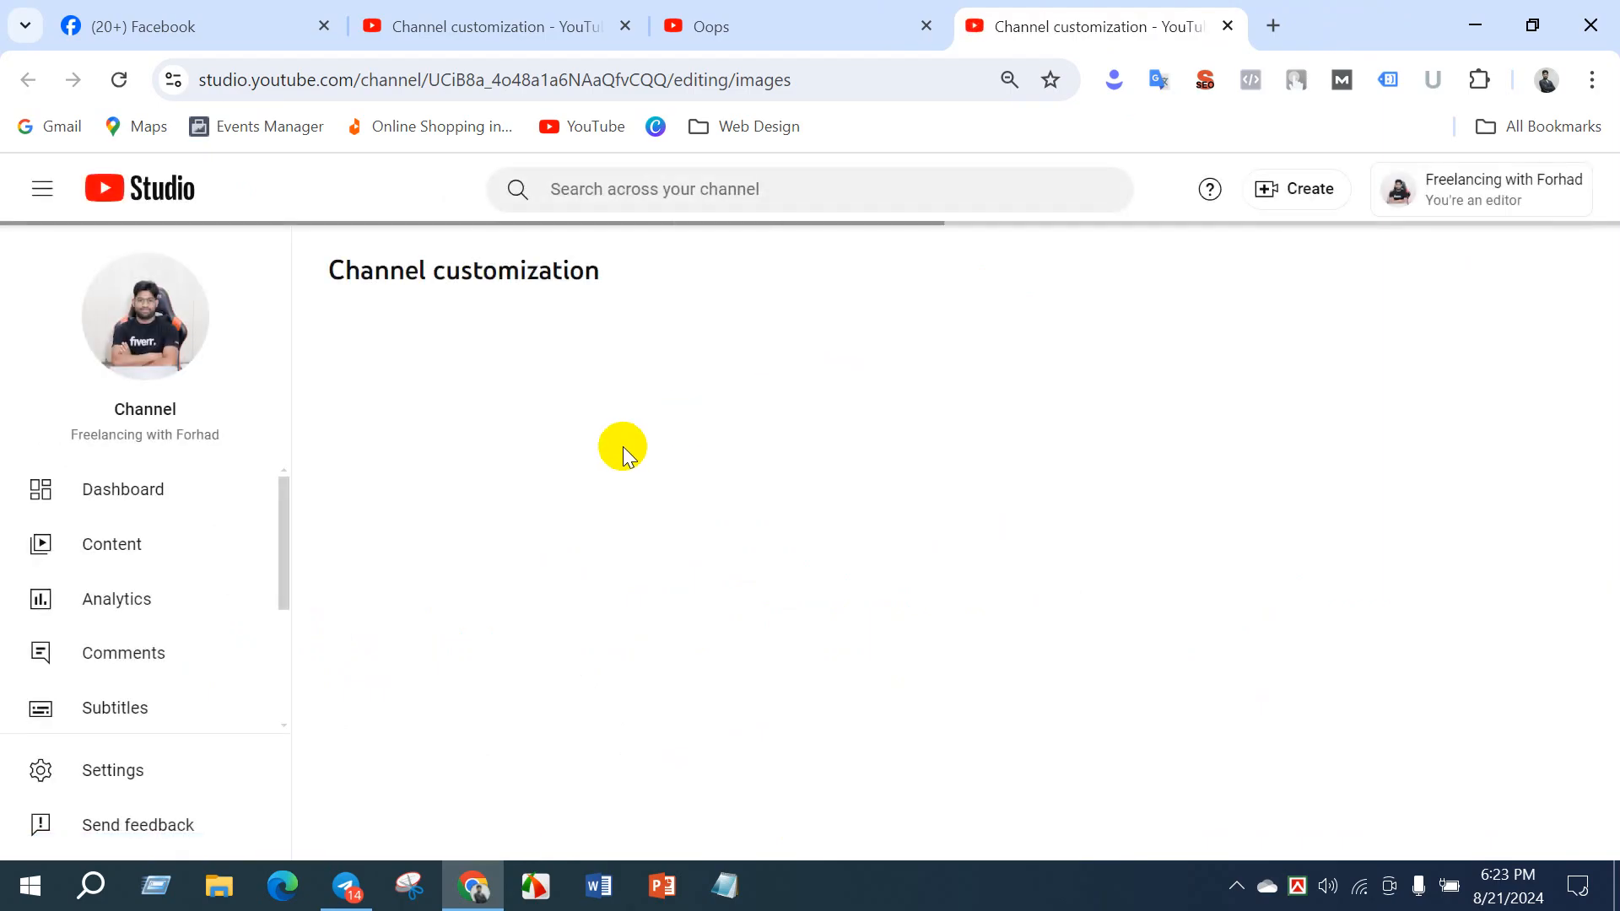
- Return to the DM BATCH 22 branding settings and point out the 4MB limit for the profile picture
left_click(534, 30)
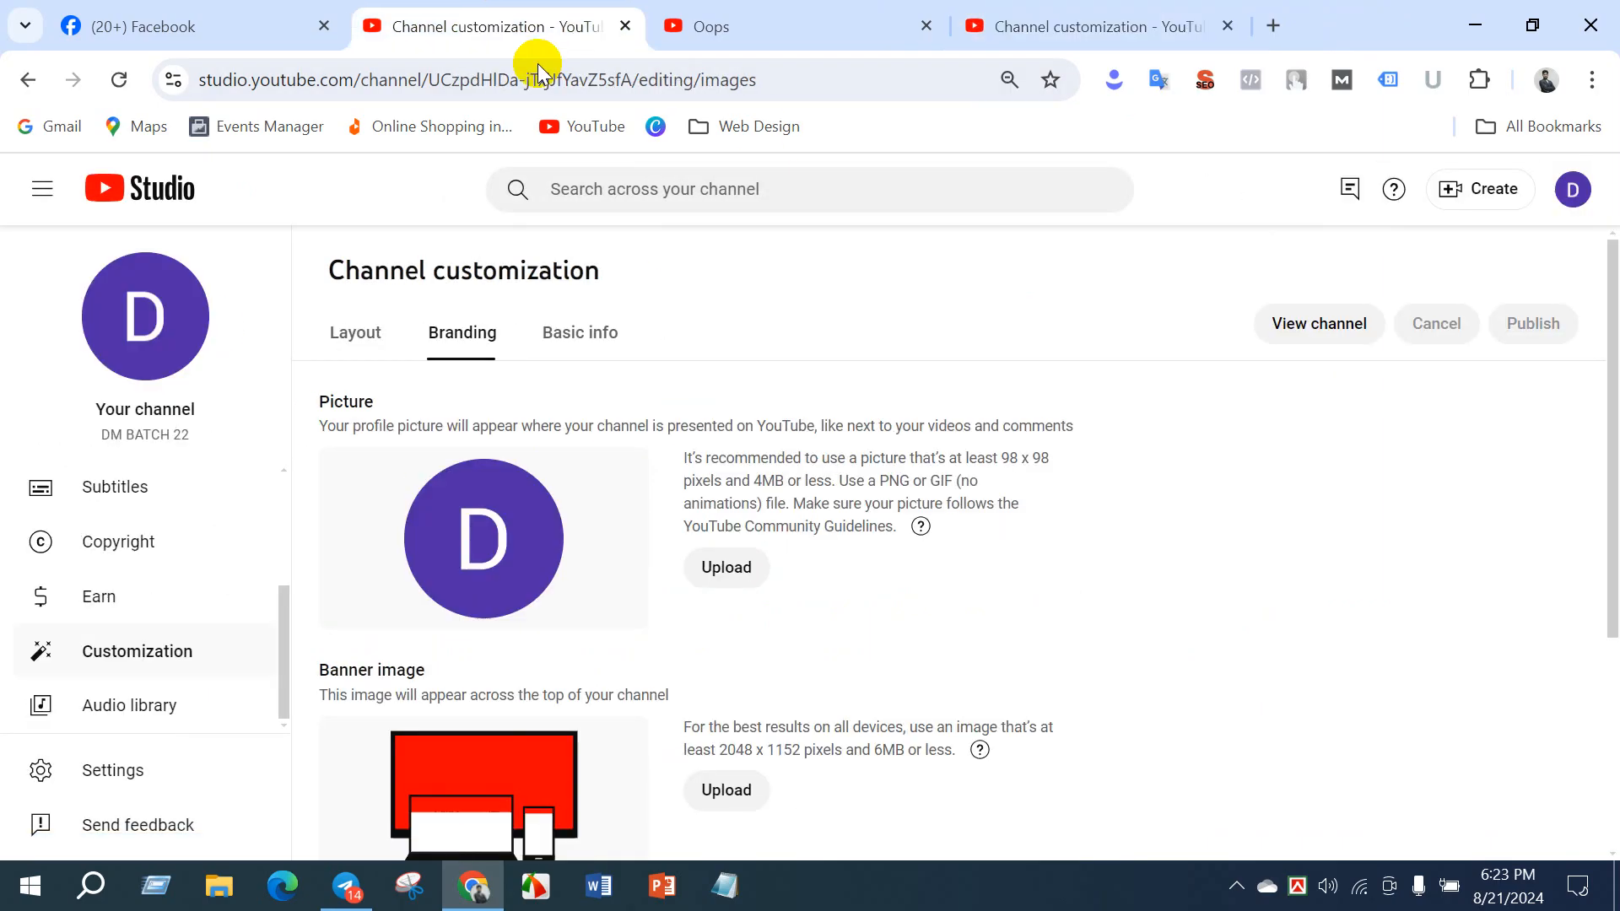
left_click(775, 483)
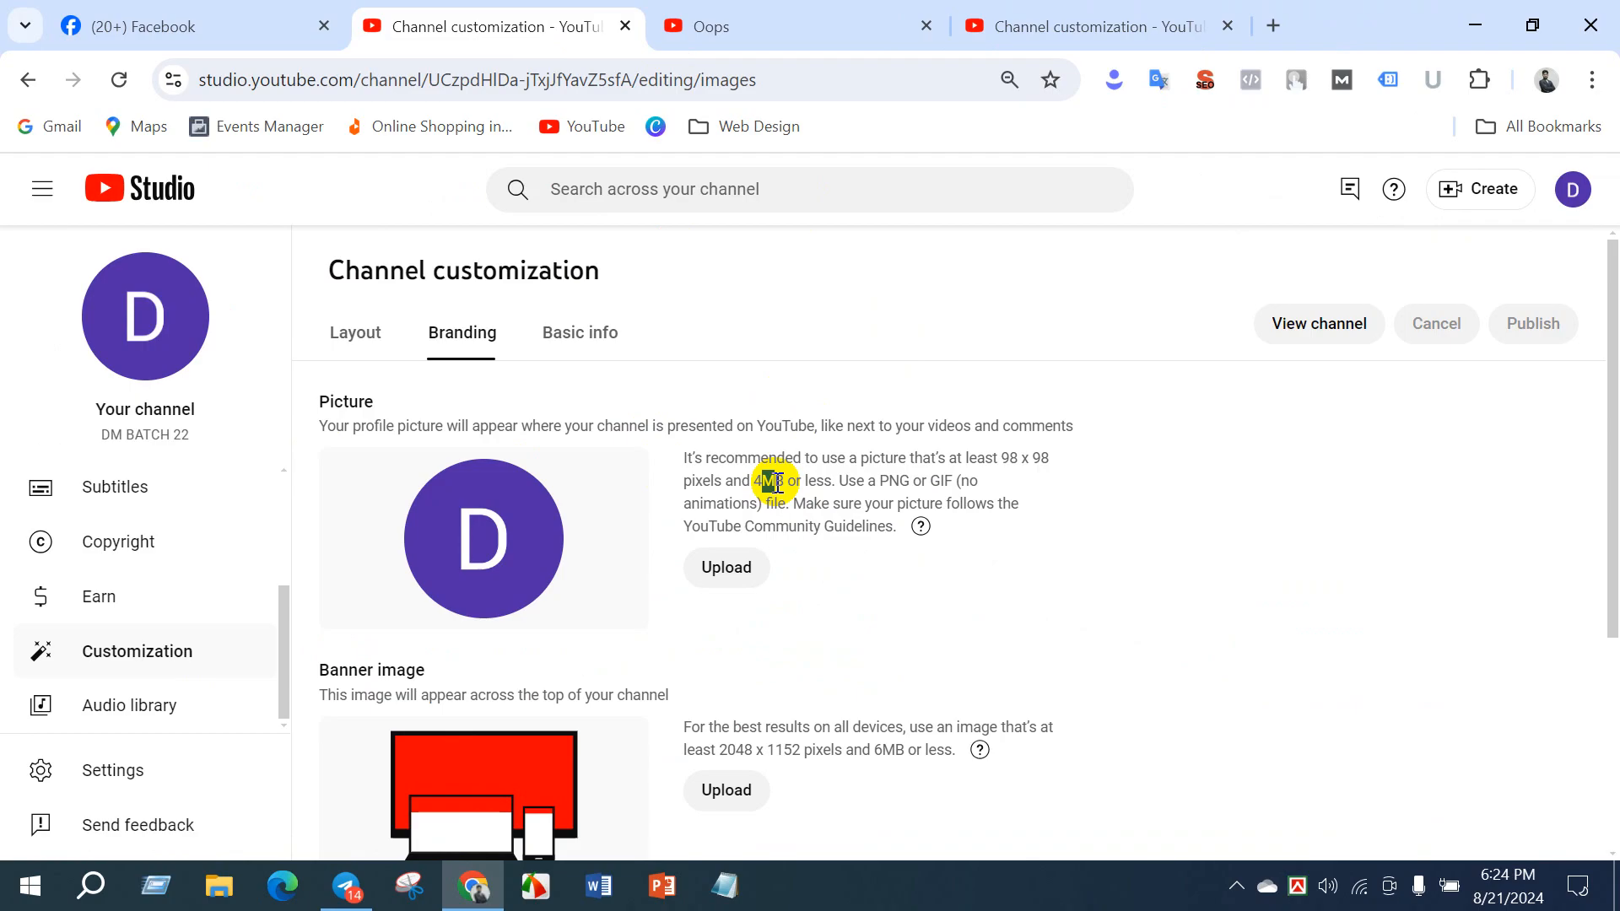
double_click(776, 482)
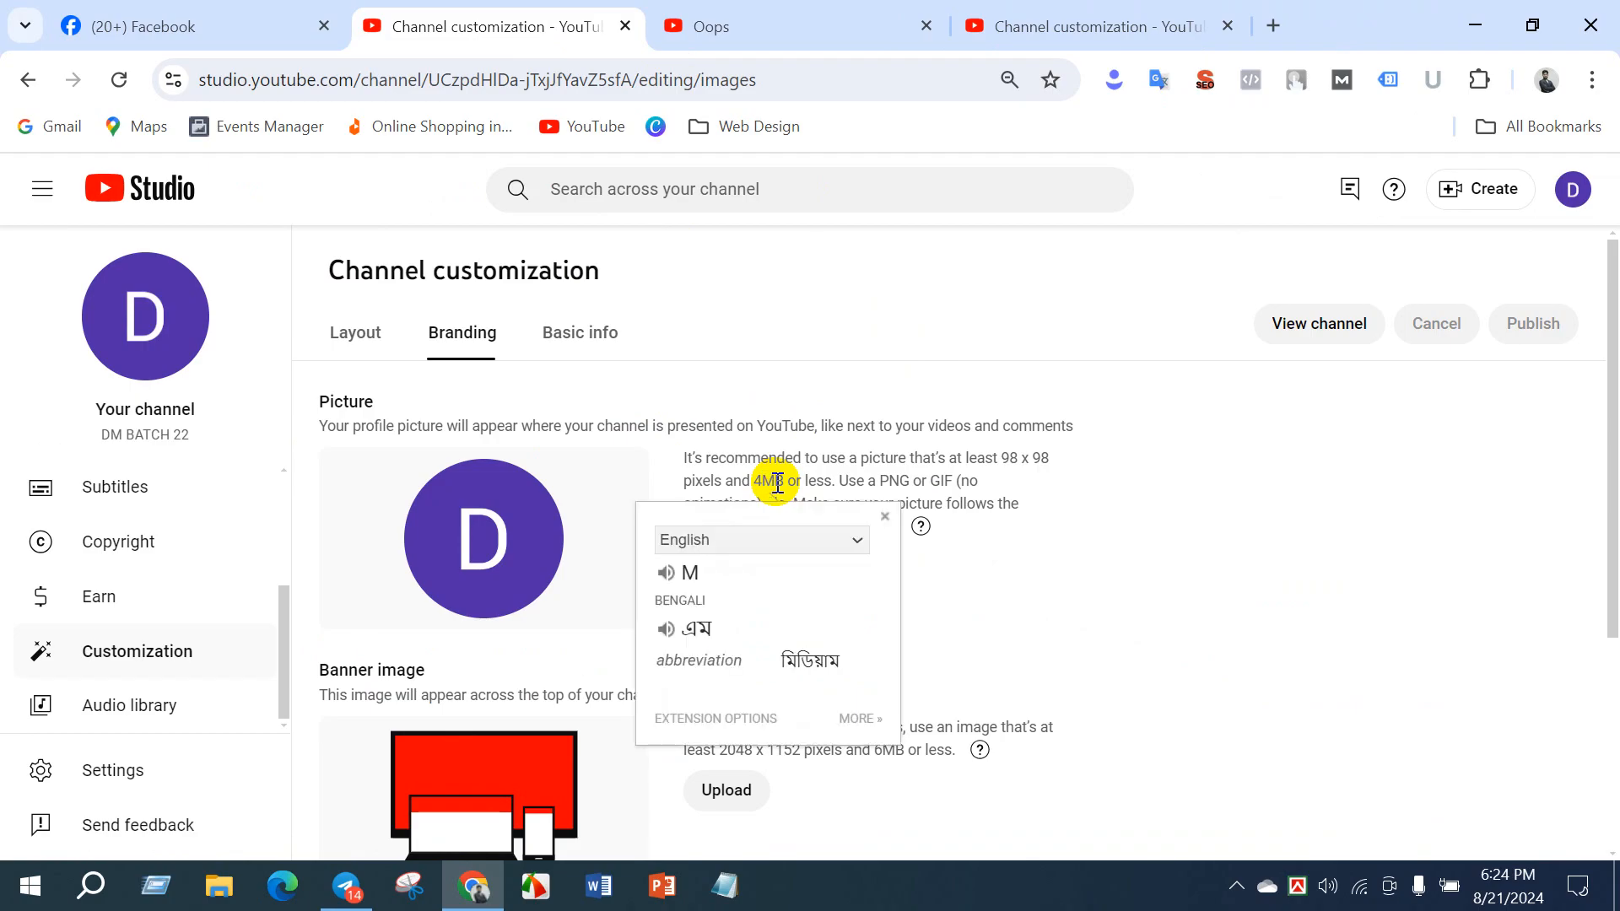
left_click(776, 483)
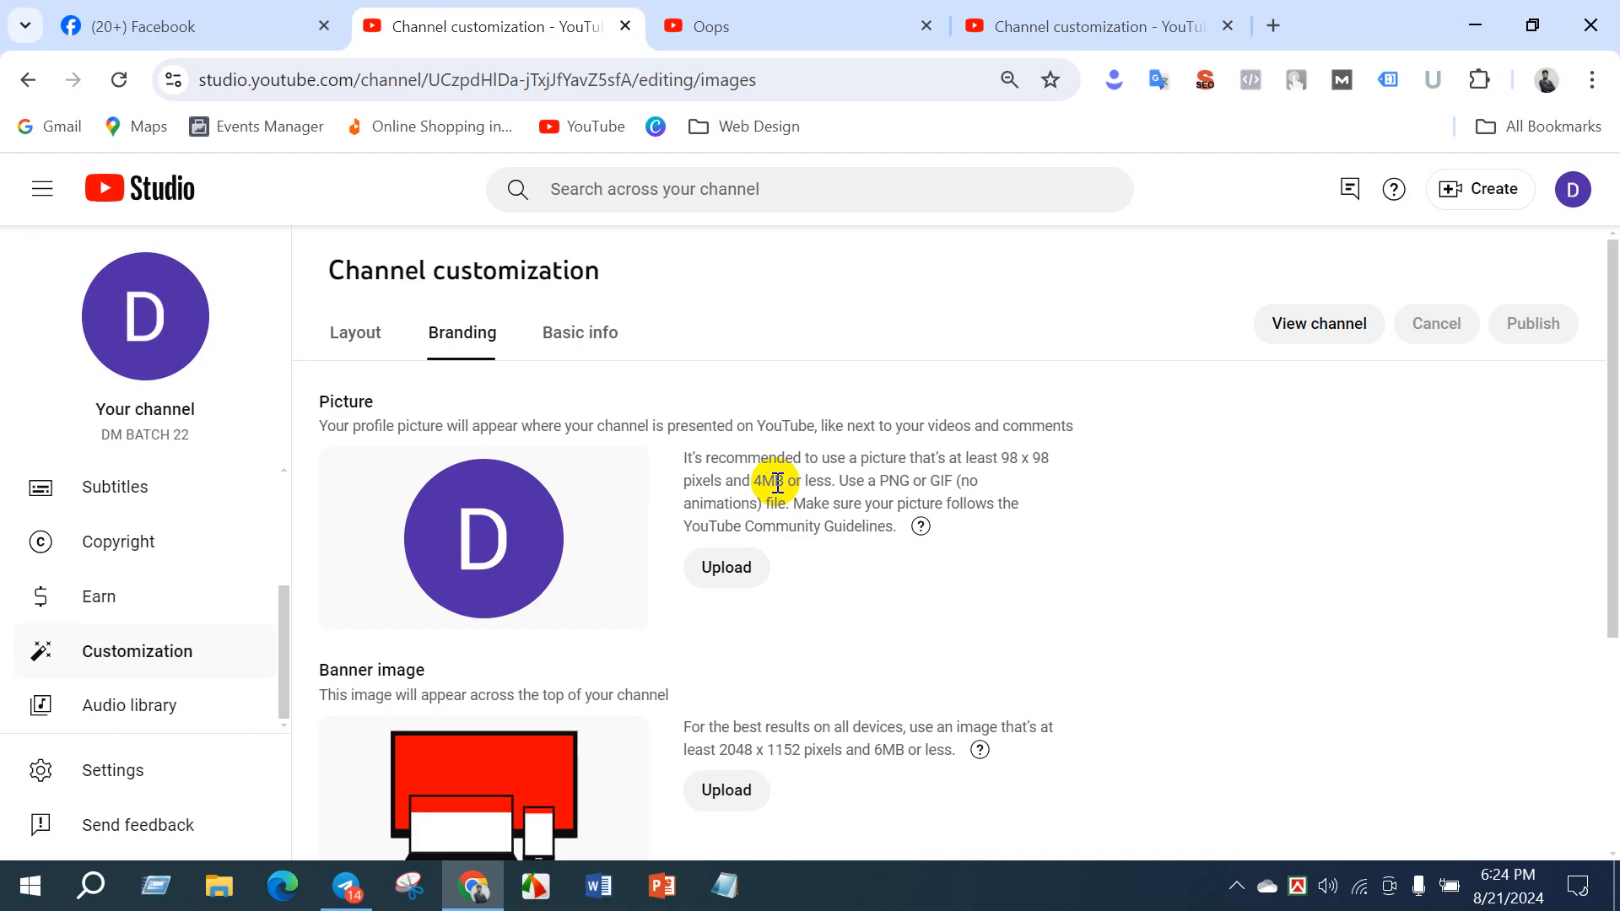
- Search Google for "image size reducer" in a new tab and open the Reduce Images website from the results
left_click(1275, 26)
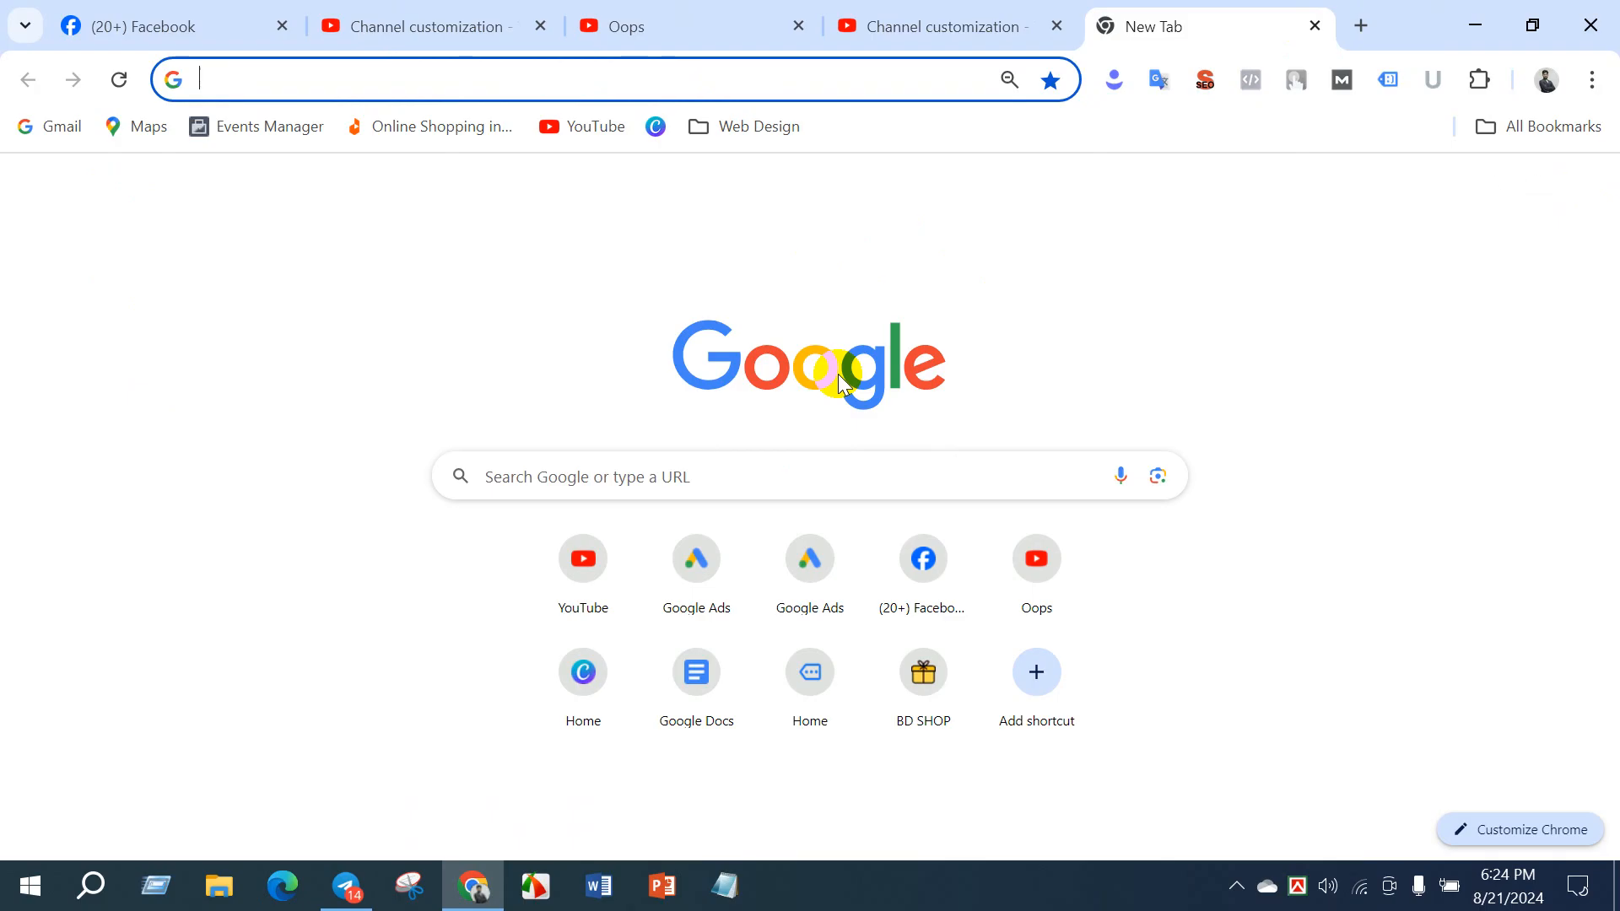
type("image")
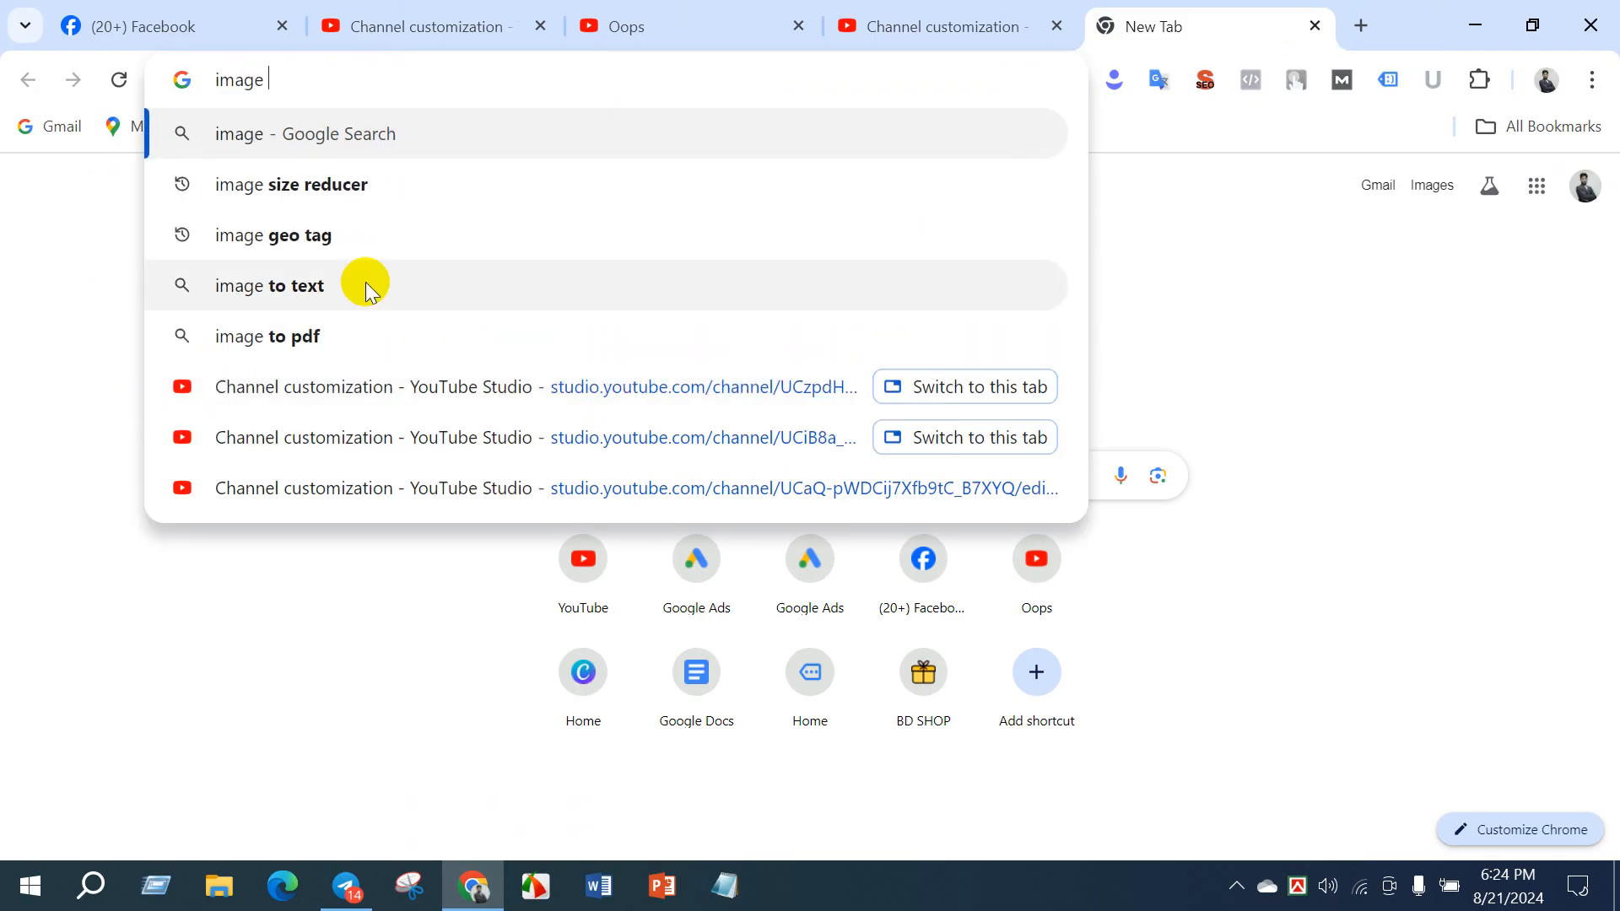
left_click(289, 184)
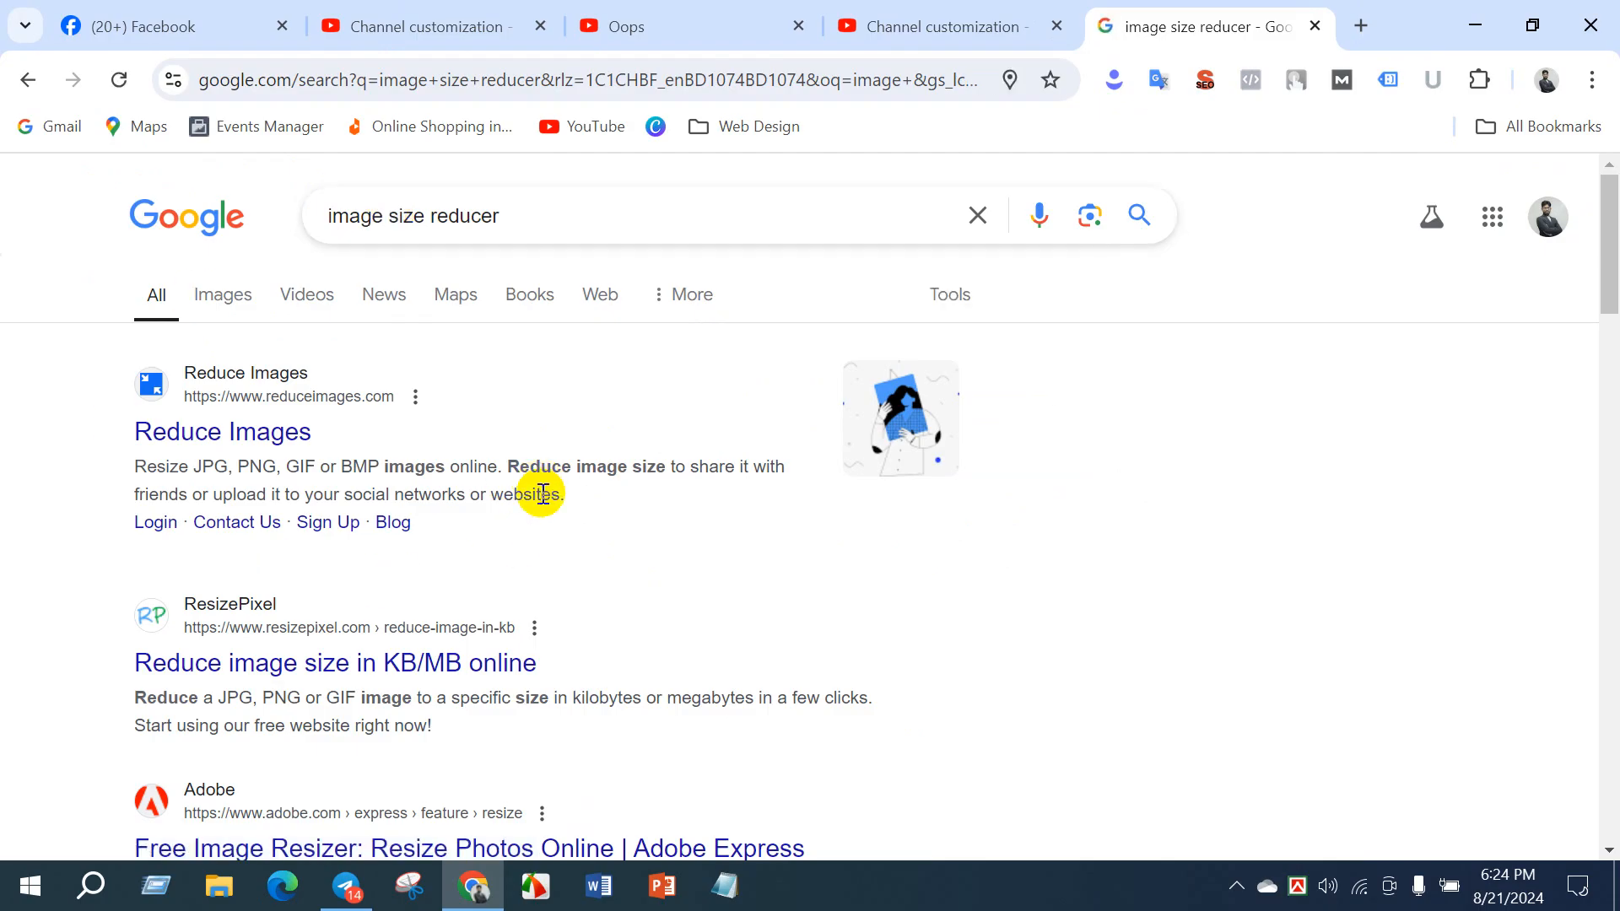
scroll(579, 658, "down", 2)
scroll(577, 650, "down", 5)
scroll(577, 646, "up", 7)
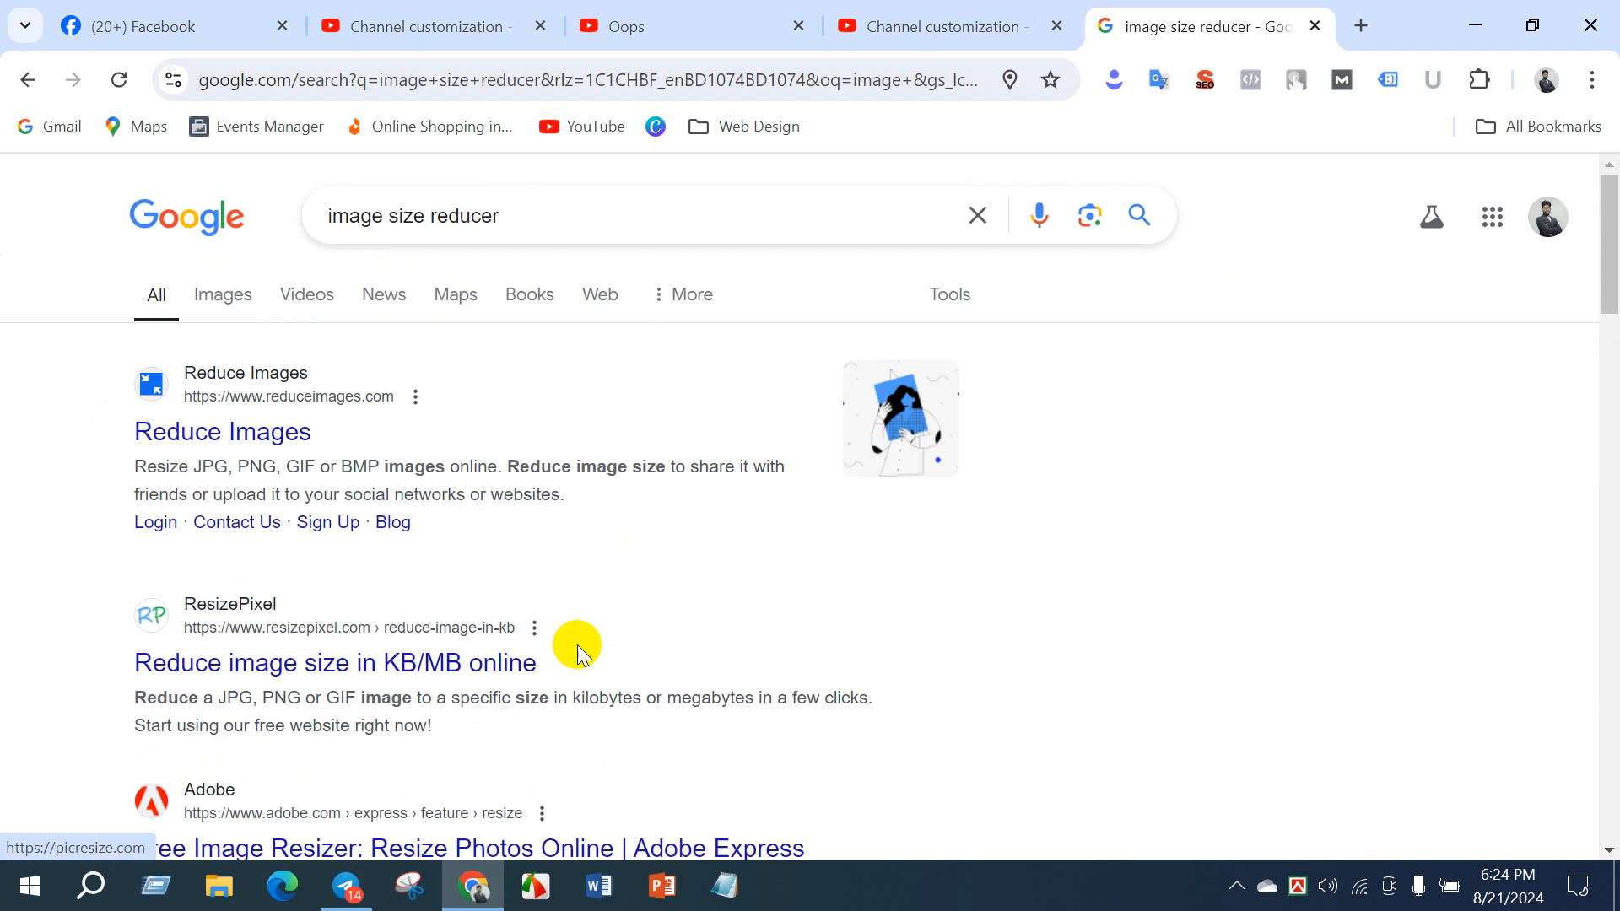
left_click(200, 440)
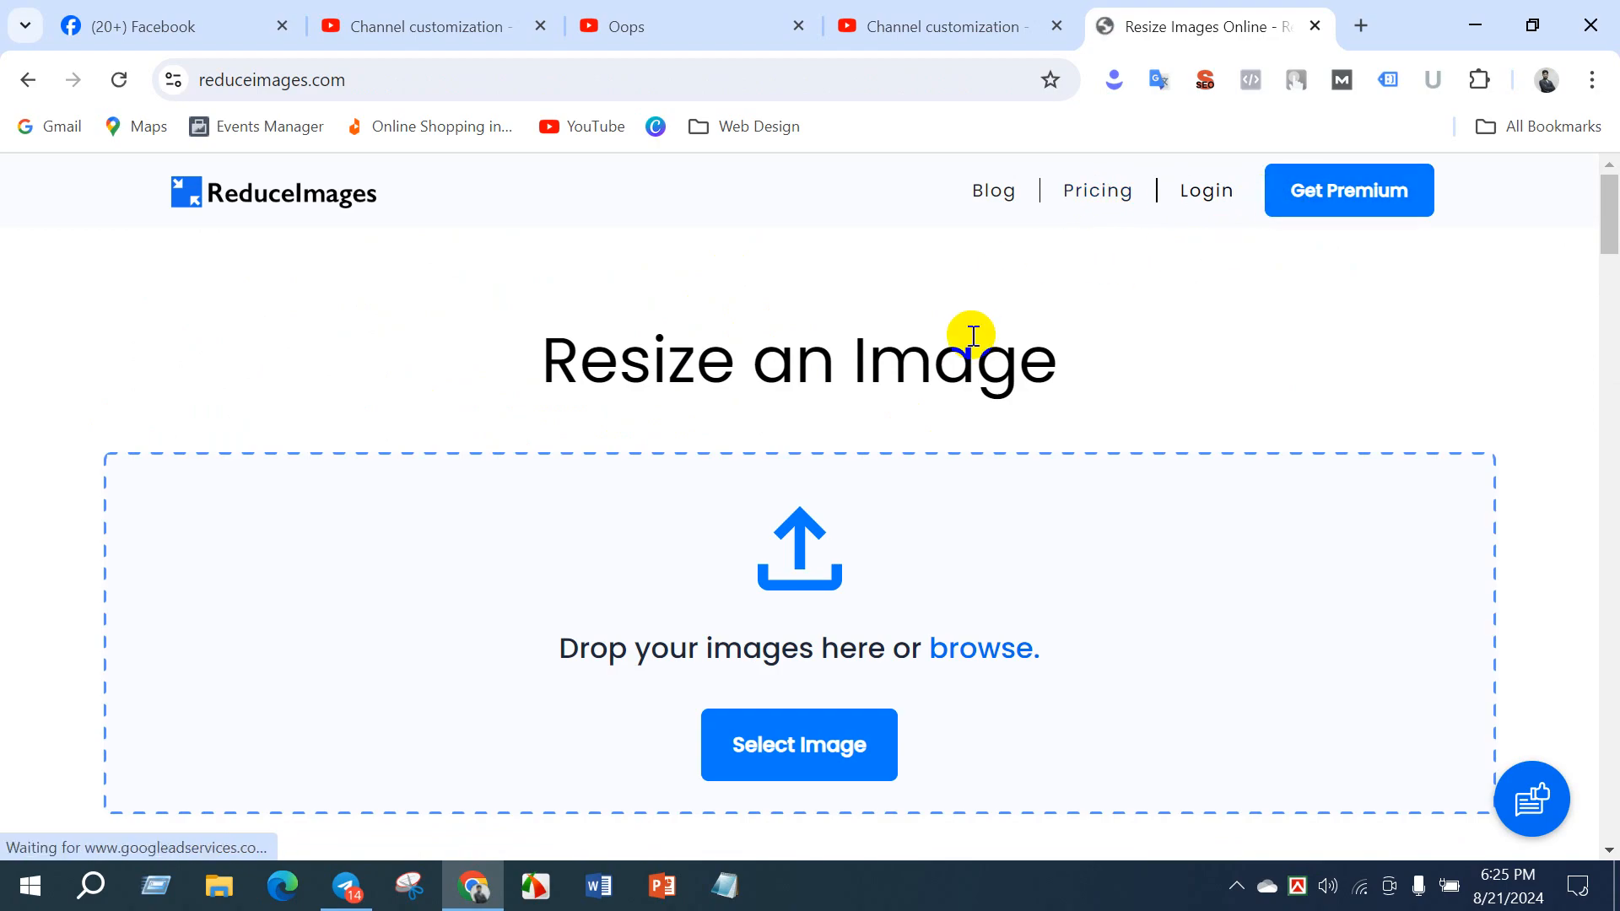
- Open the image file picker on the Reduce Images site and look through the Desktop files for an image
scroll(972, 403, "down", 3)
left_click(951, 392)
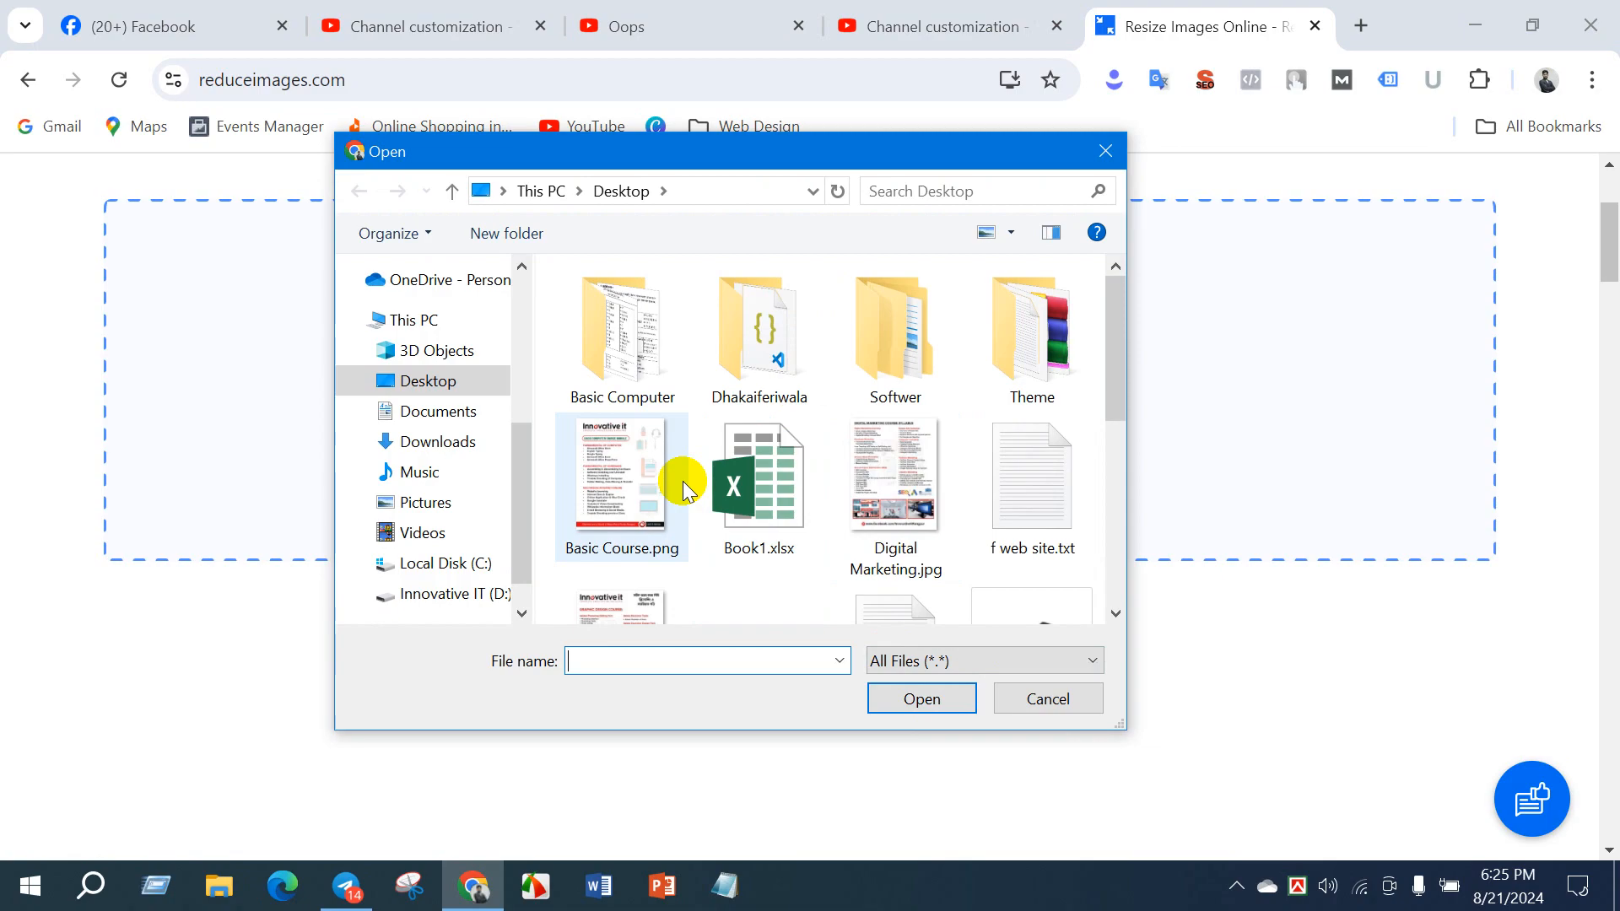
scroll(784, 485, "down", 5)
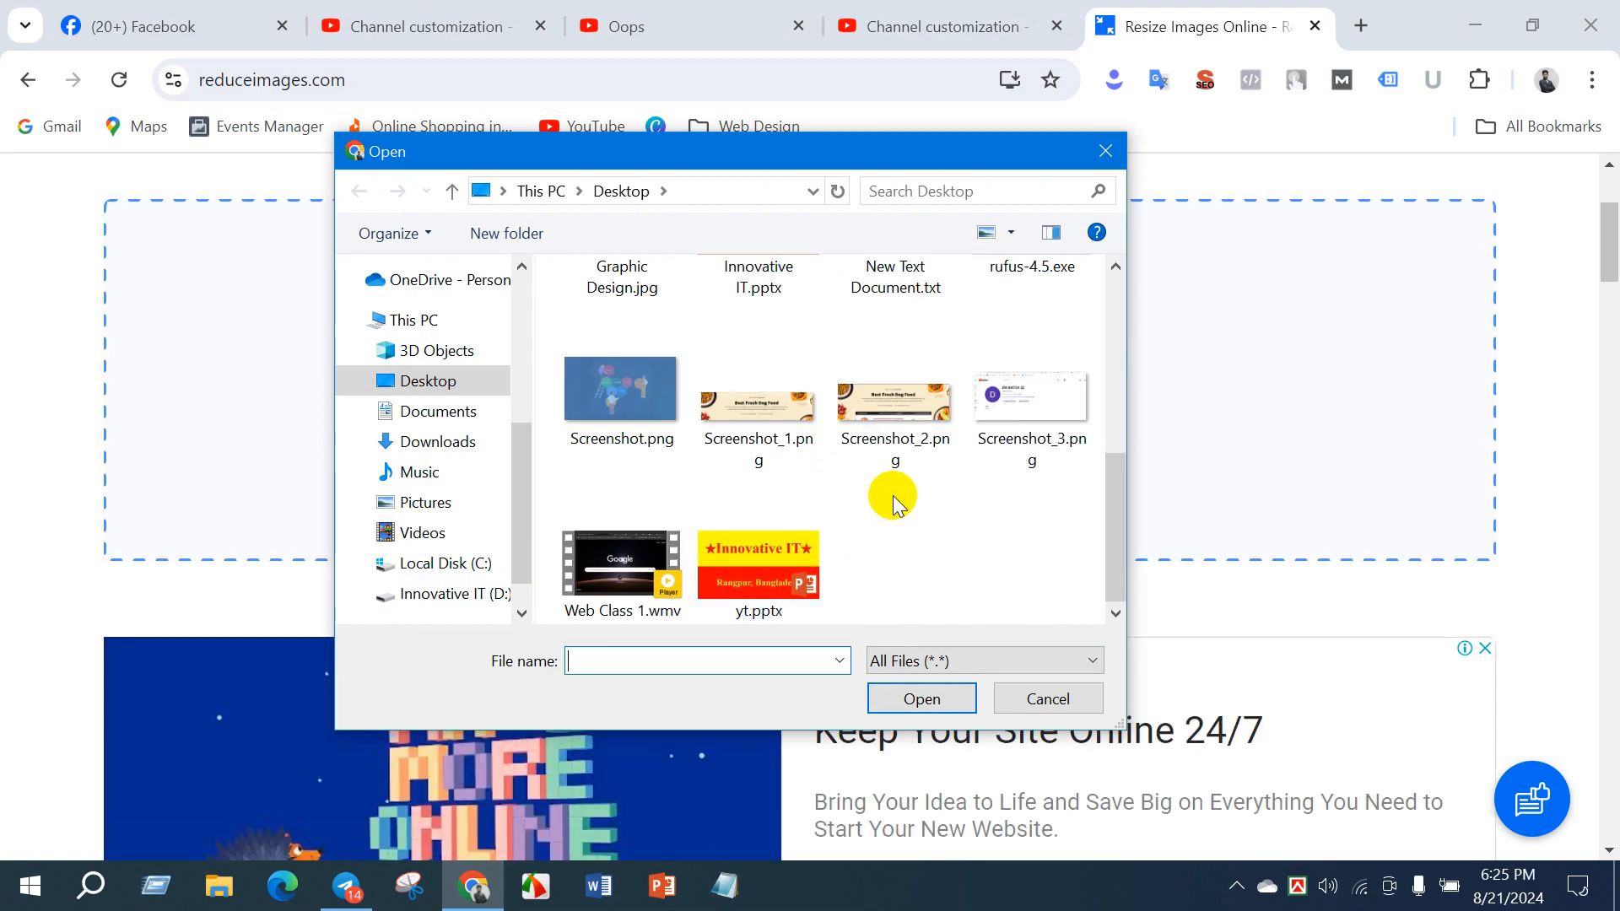
scroll(869, 508, "up", 3)
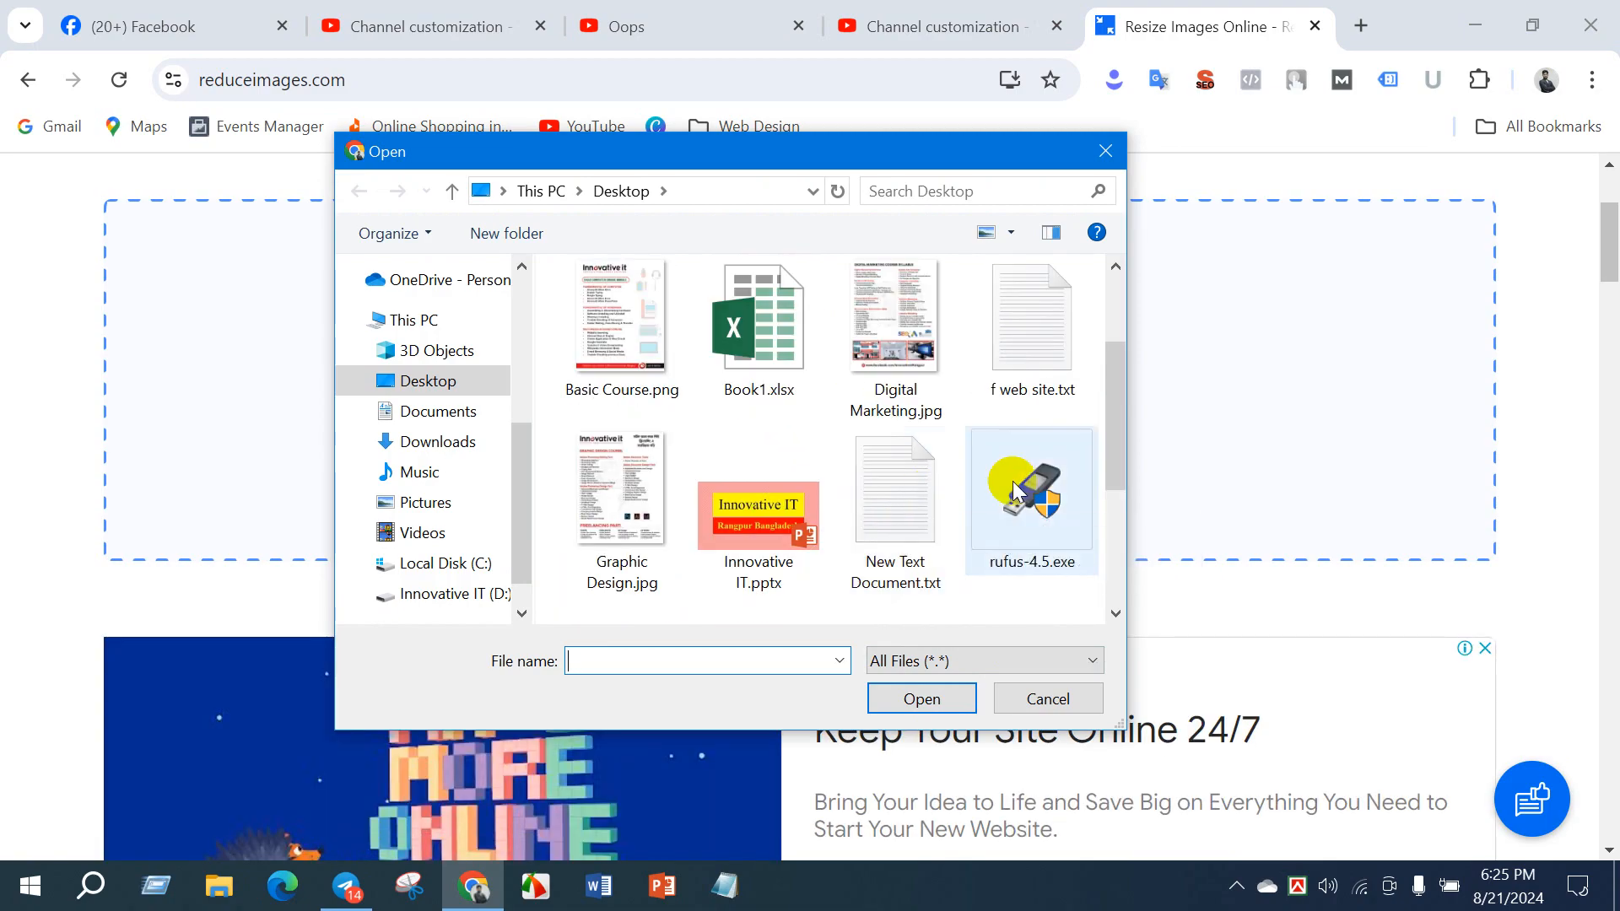
scroll(770, 506, "up", 2)
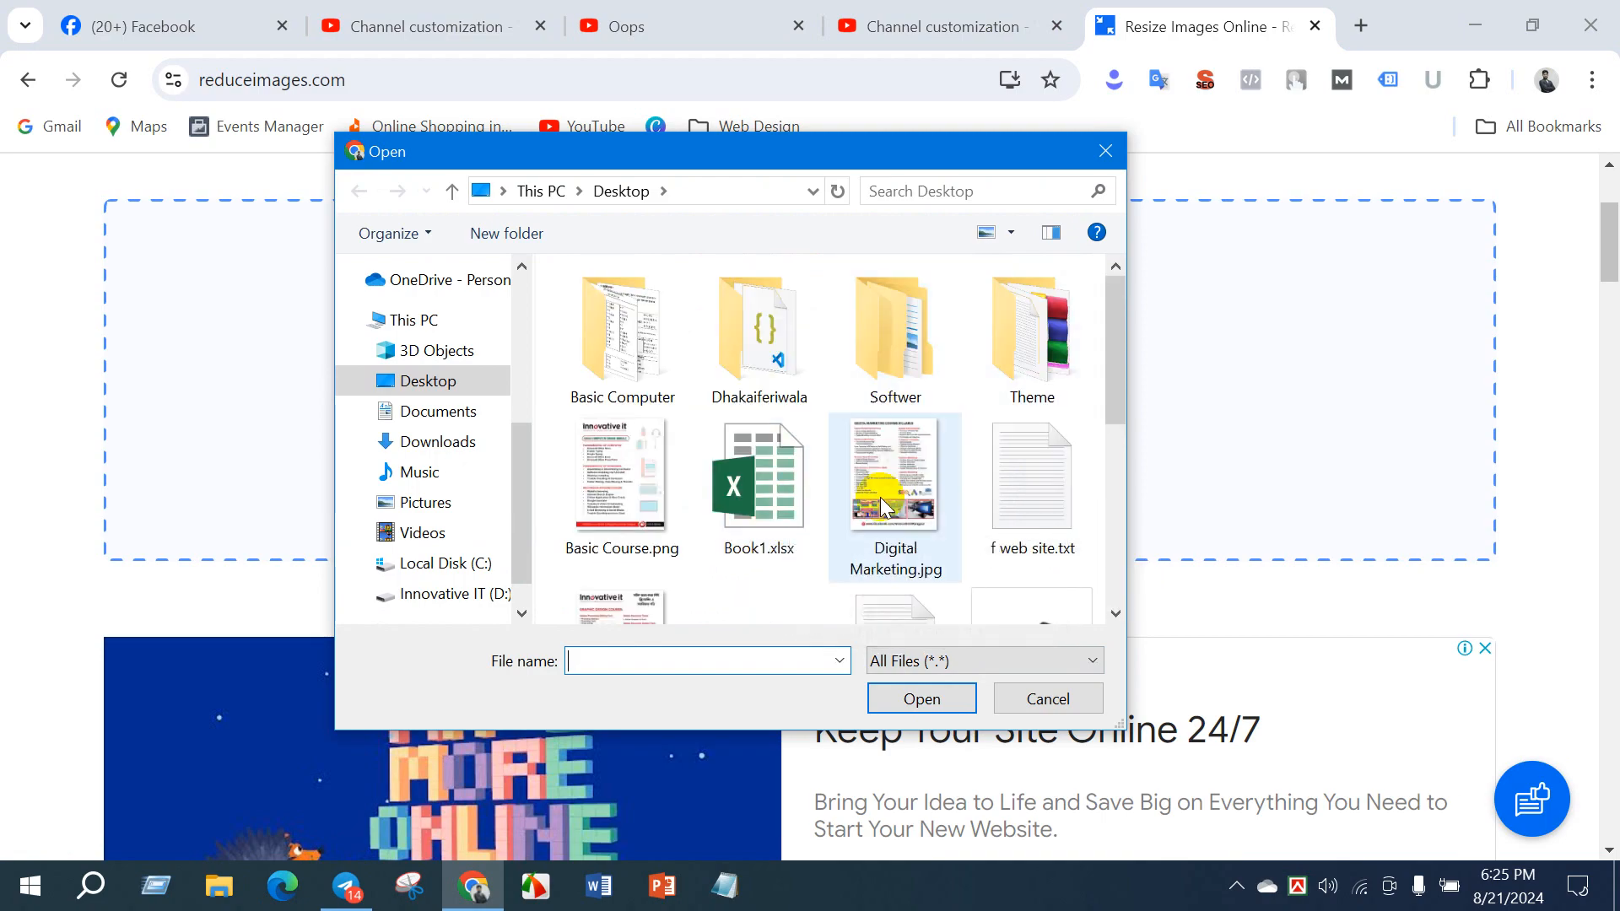
scroll(879, 498, "down", 3)
- Examine the file size and image details in the properties of Graphic Design.jpg on the Desktop
right_click(639, 392)
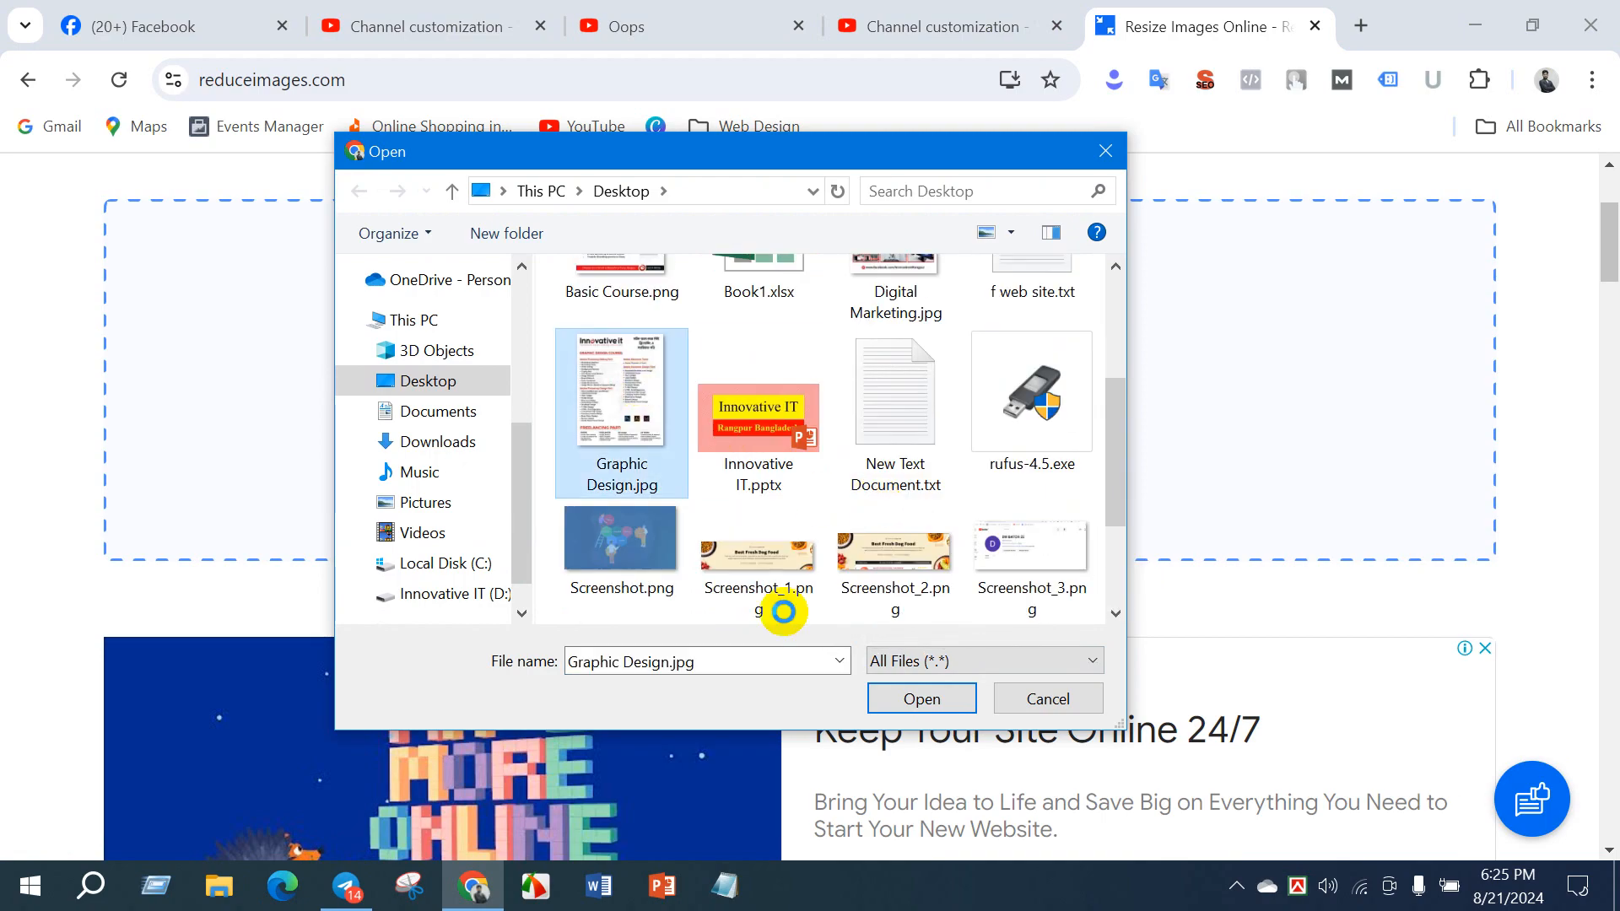
left_click(759, 841)
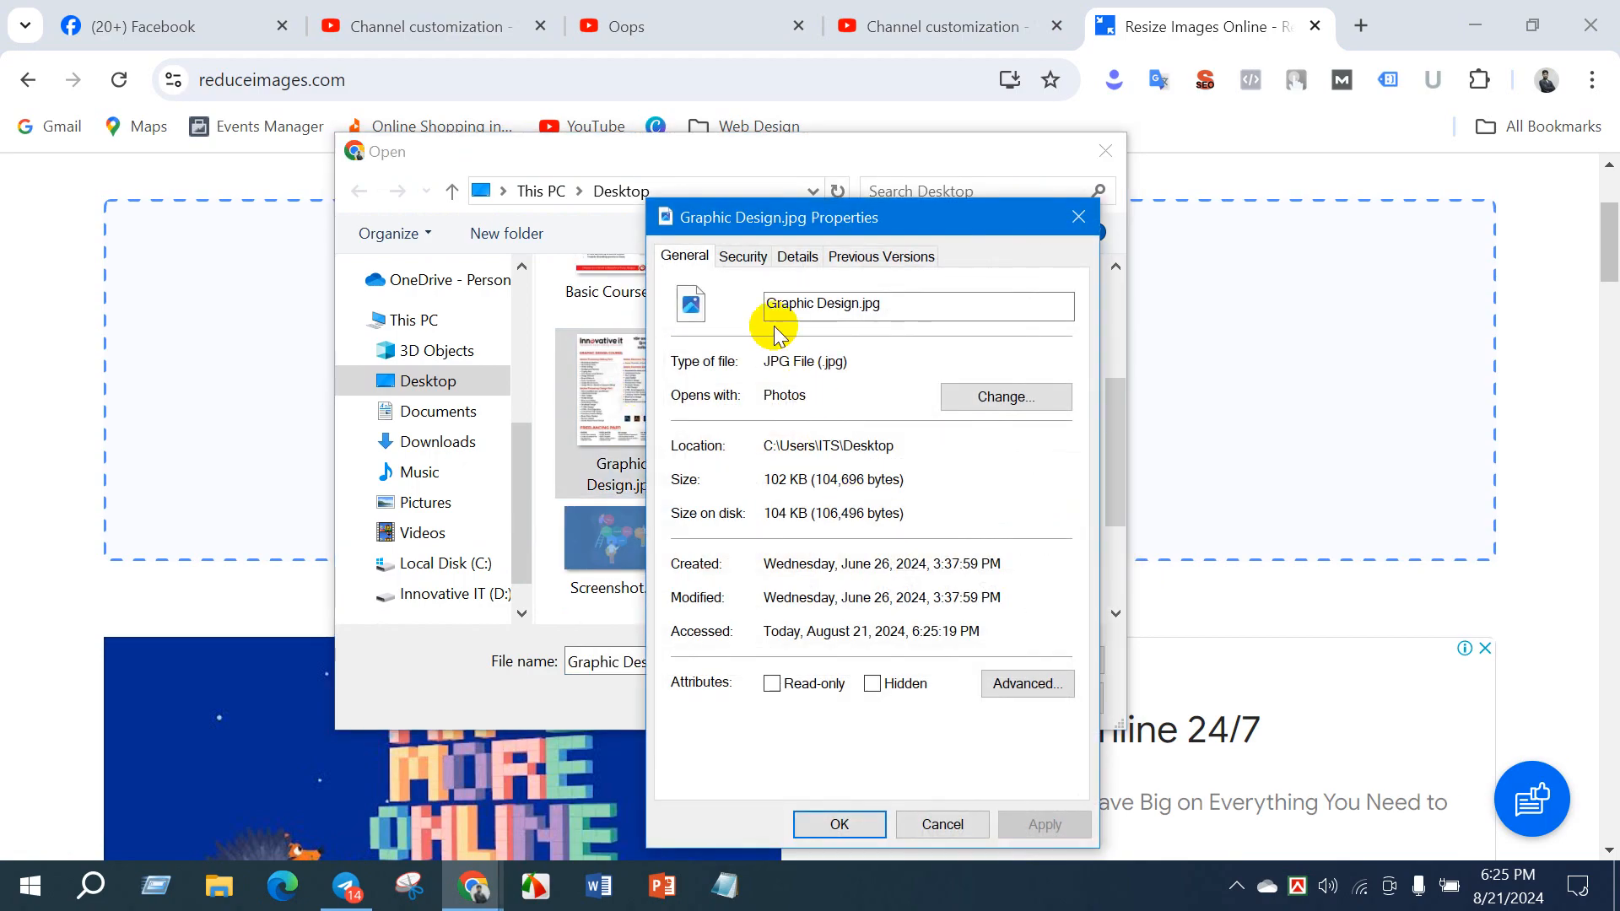
left_click(796, 258)
scroll(911, 506, "down", 5)
left_click(885, 639)
scroll(869, 574, "up", 5)
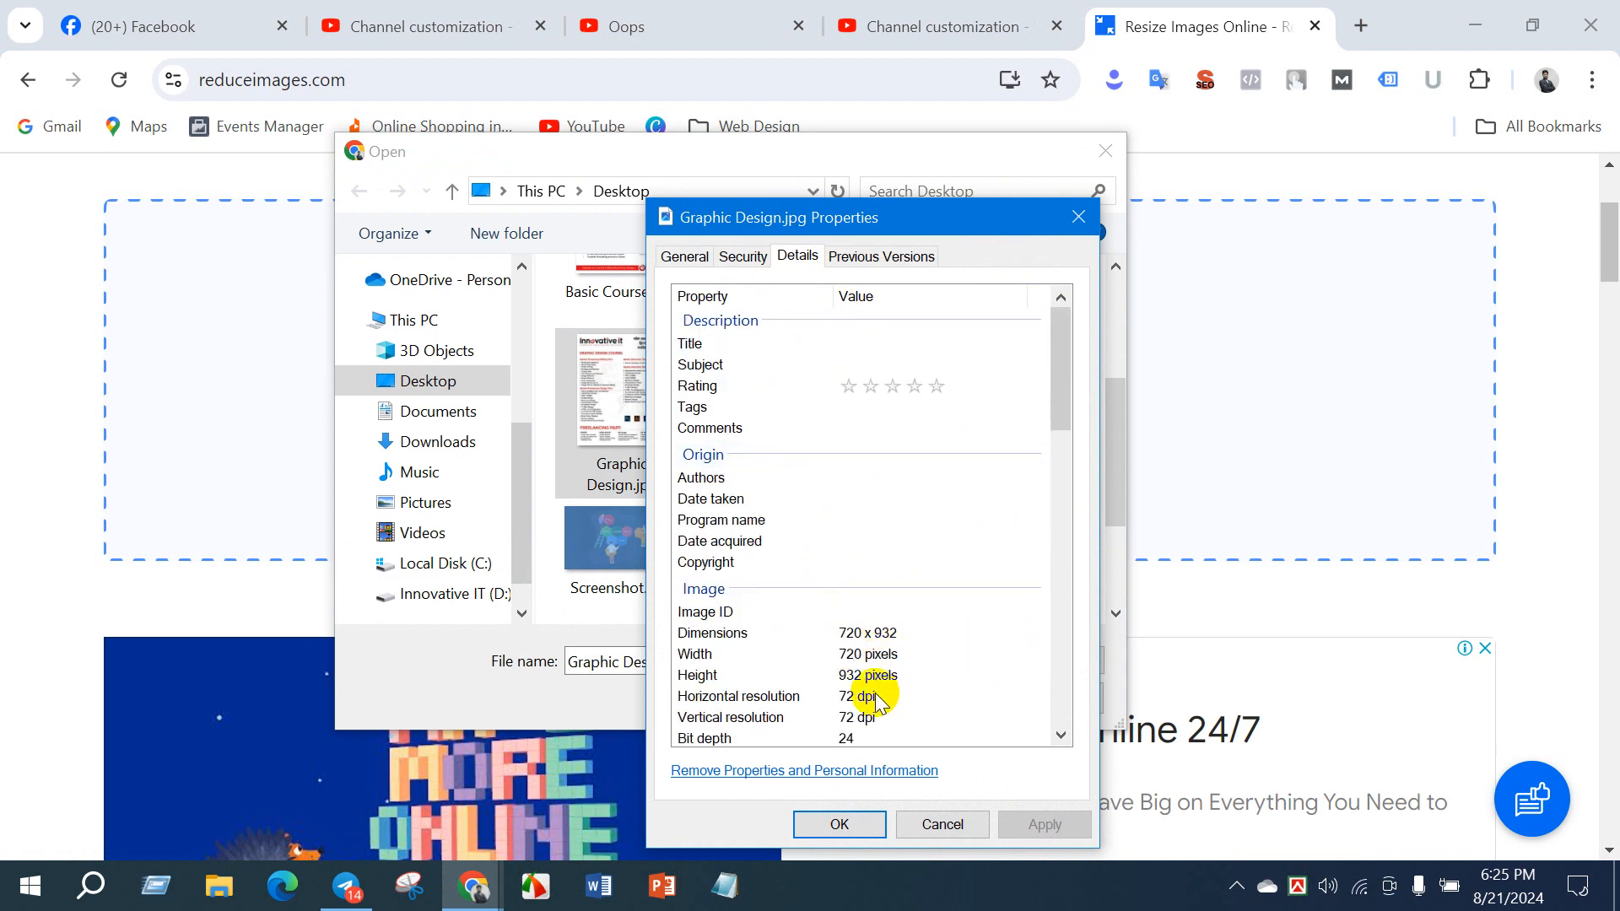
scroll(882, 692, "down", 15)
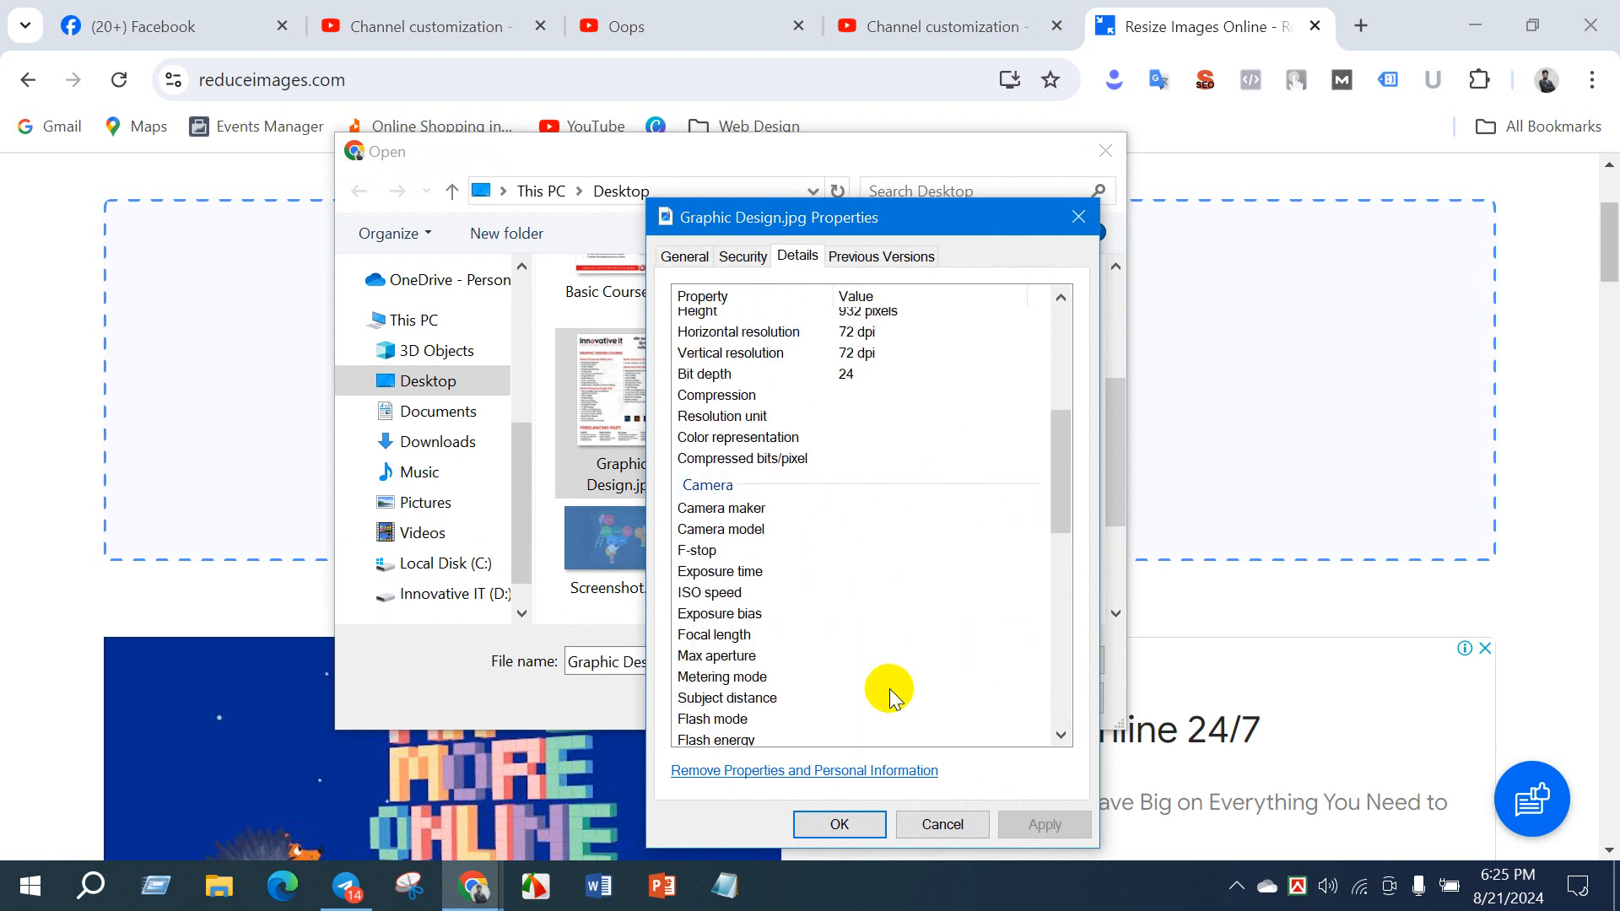
left_click(1079, 218)
right_click(641, 346)
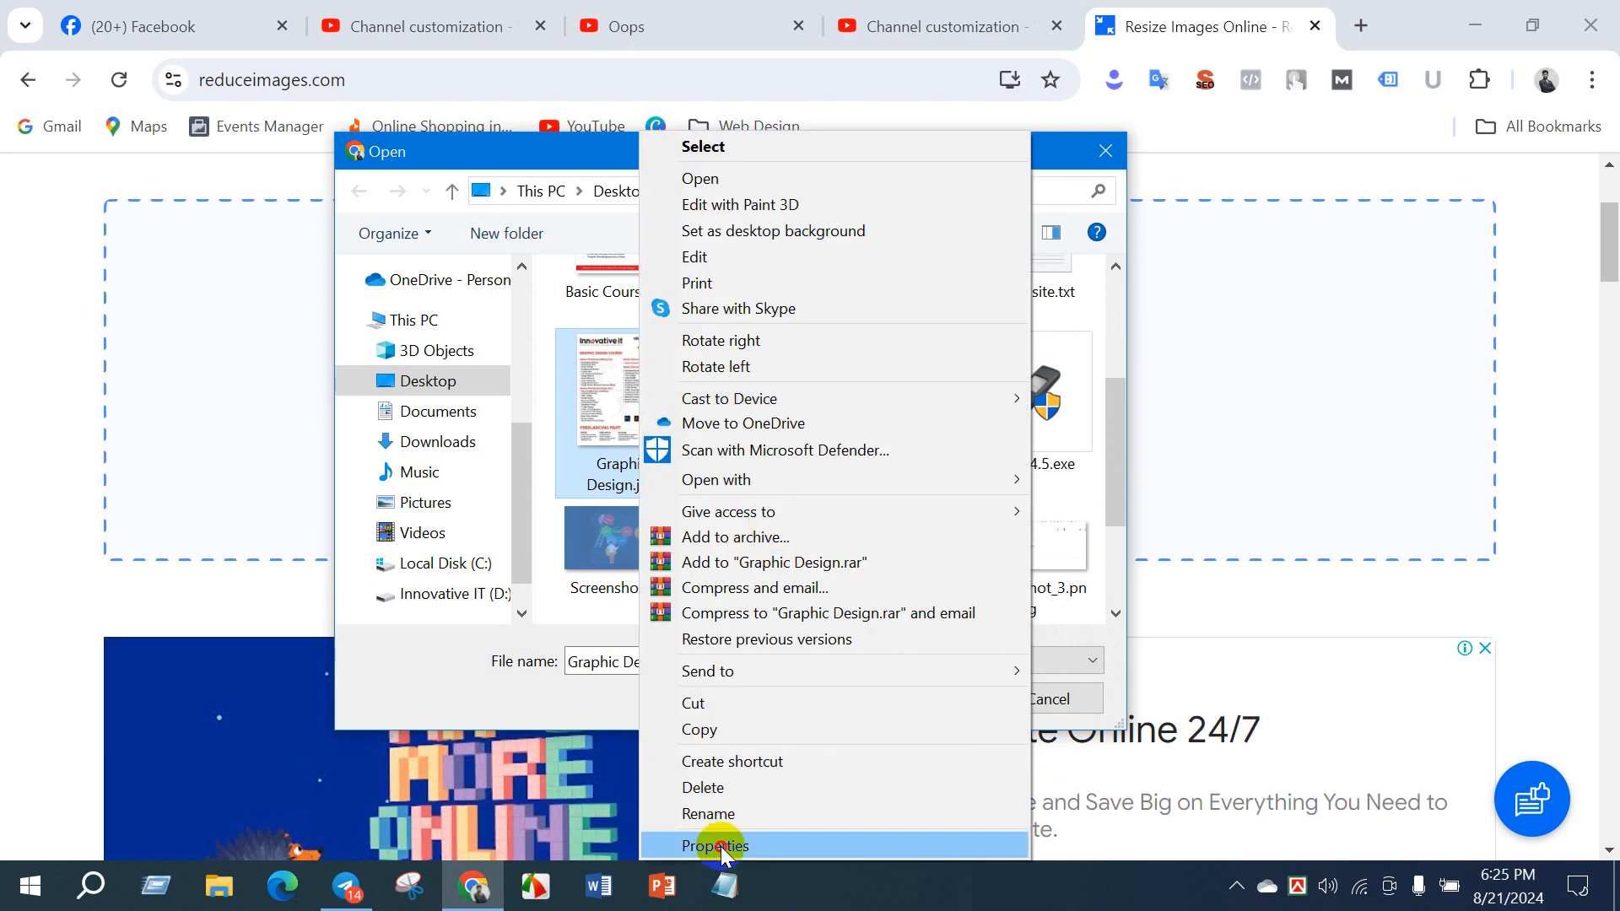
left_click(719, 847)
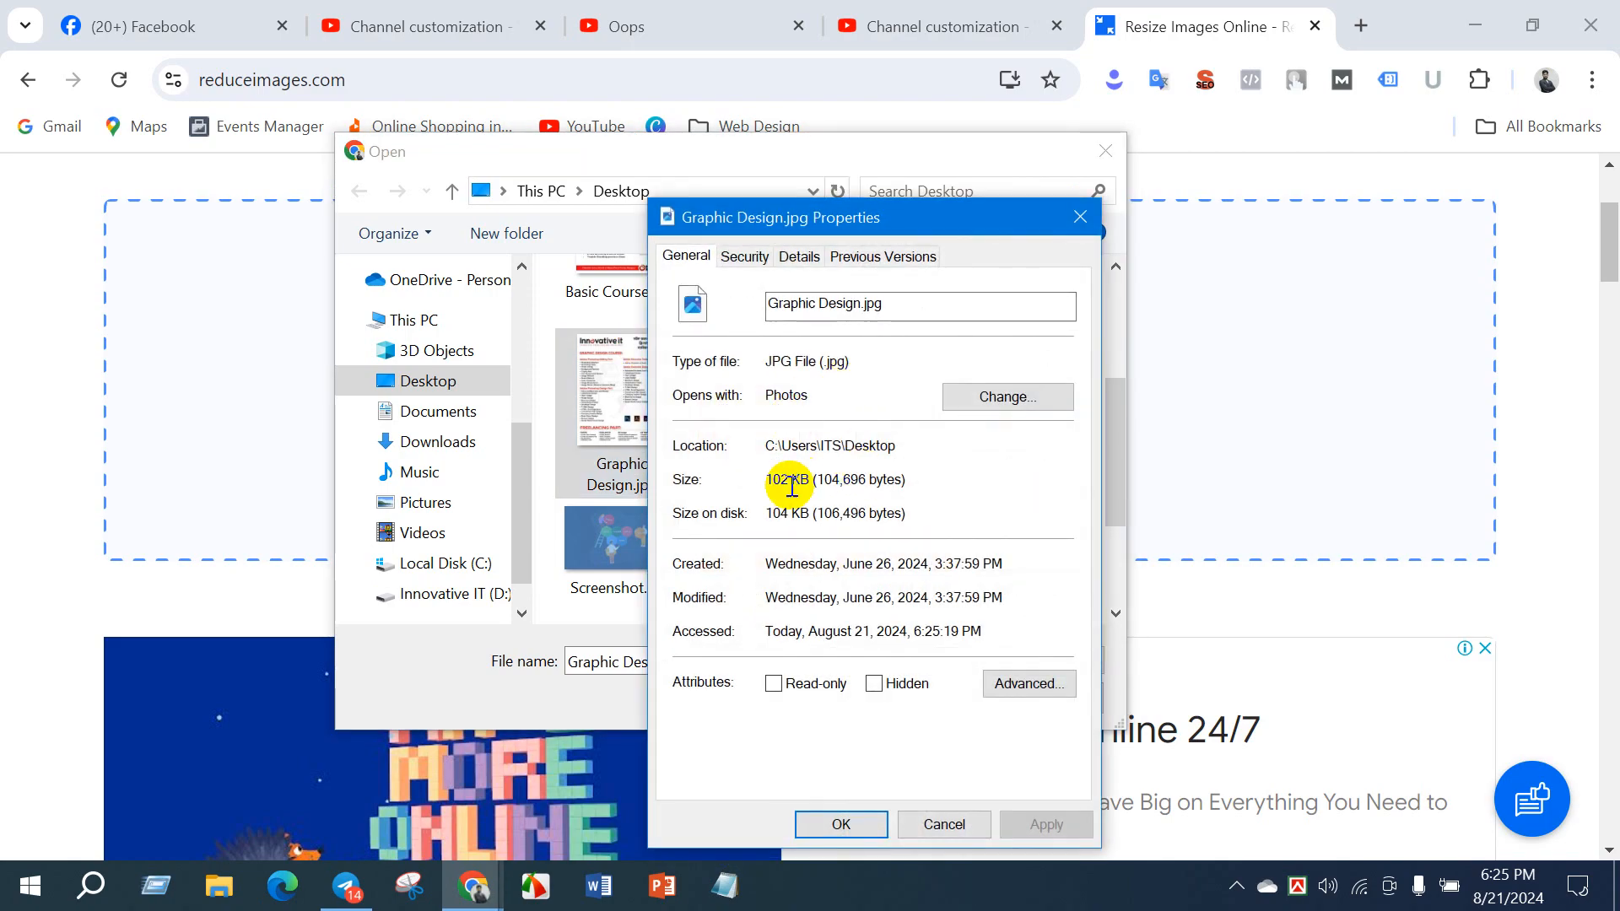
- Close the file properties and load Graphic Design.jpg from the Desktop into the Reduce Images site
left_click(1081, 219)
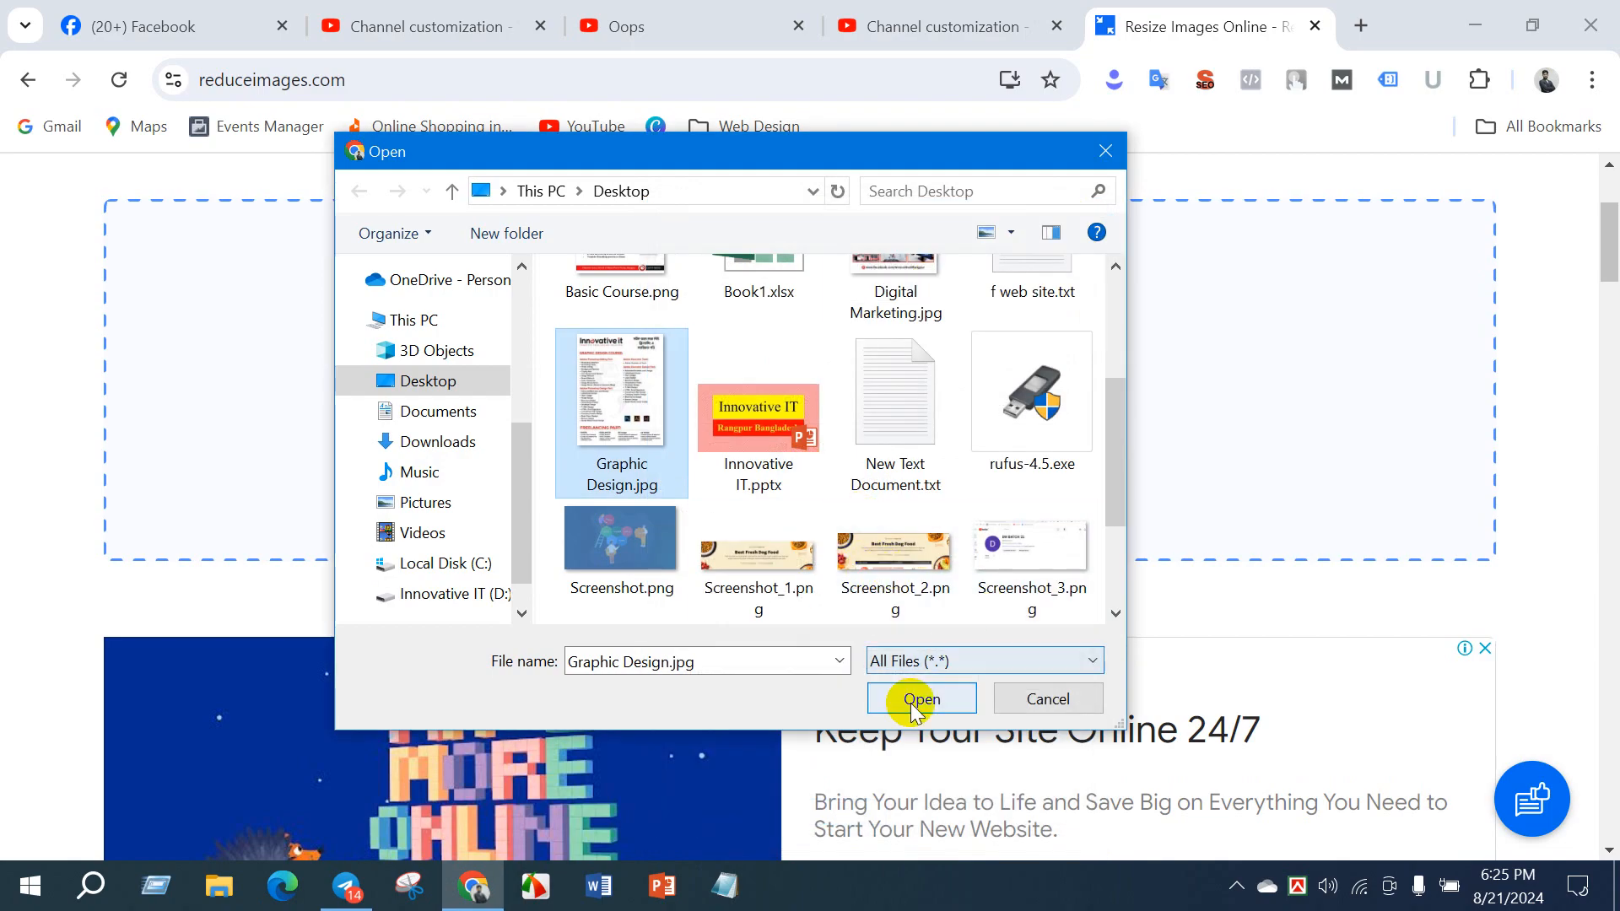
mouse_move(625, 373)
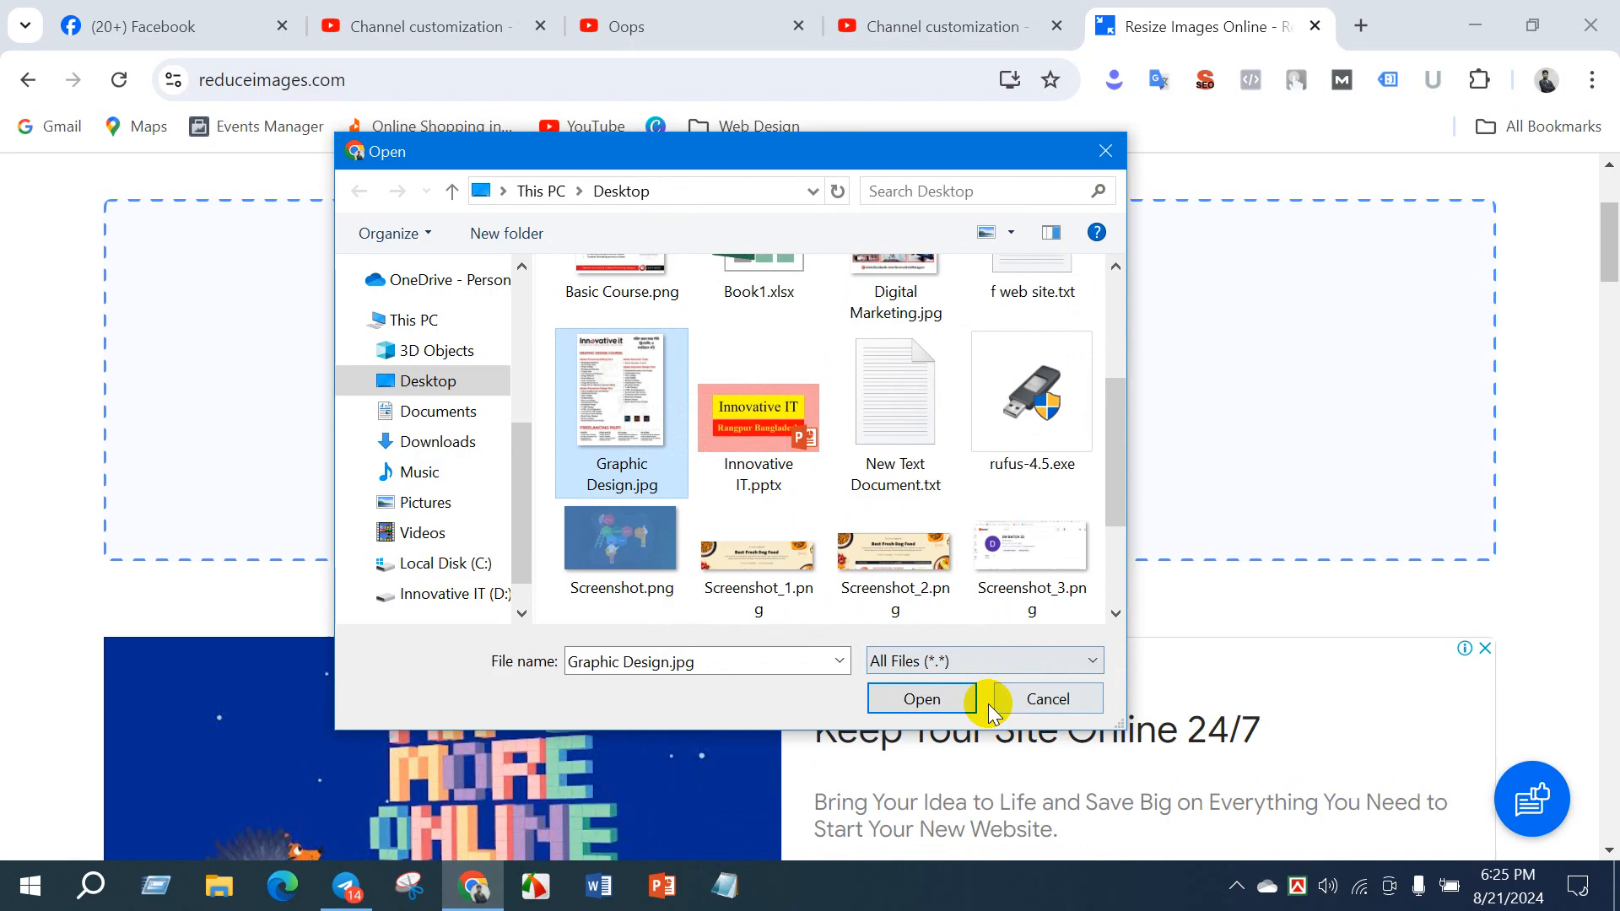
left_click(959, 696)
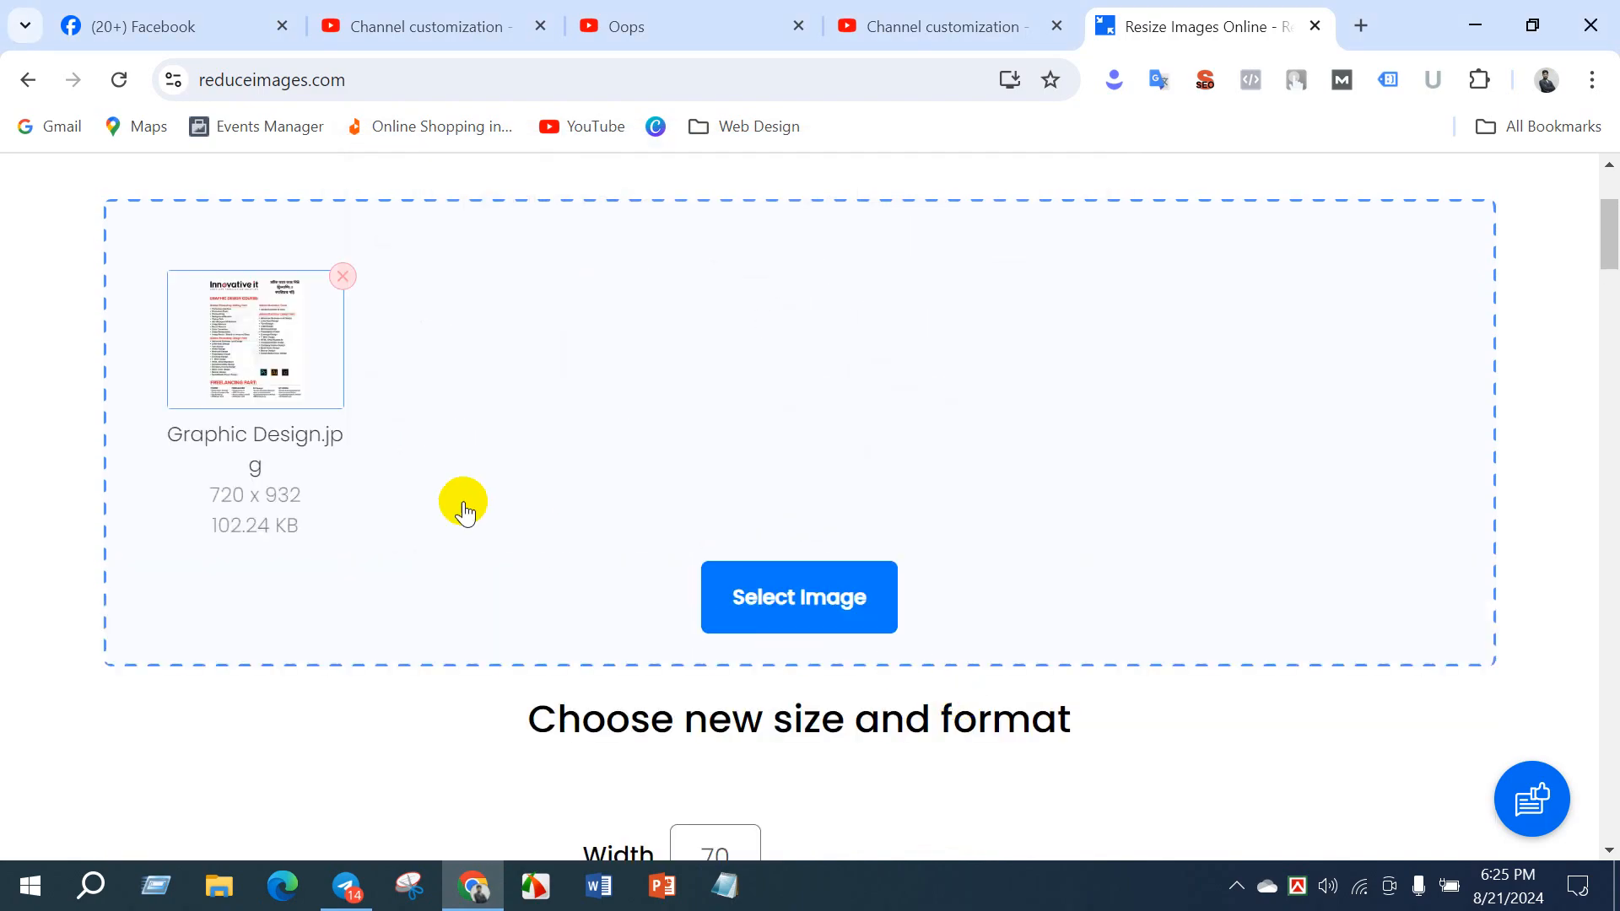
- Resize the loaded image as a JPG with 100% quality and download the result
scroll(886, 567, "down", 3)
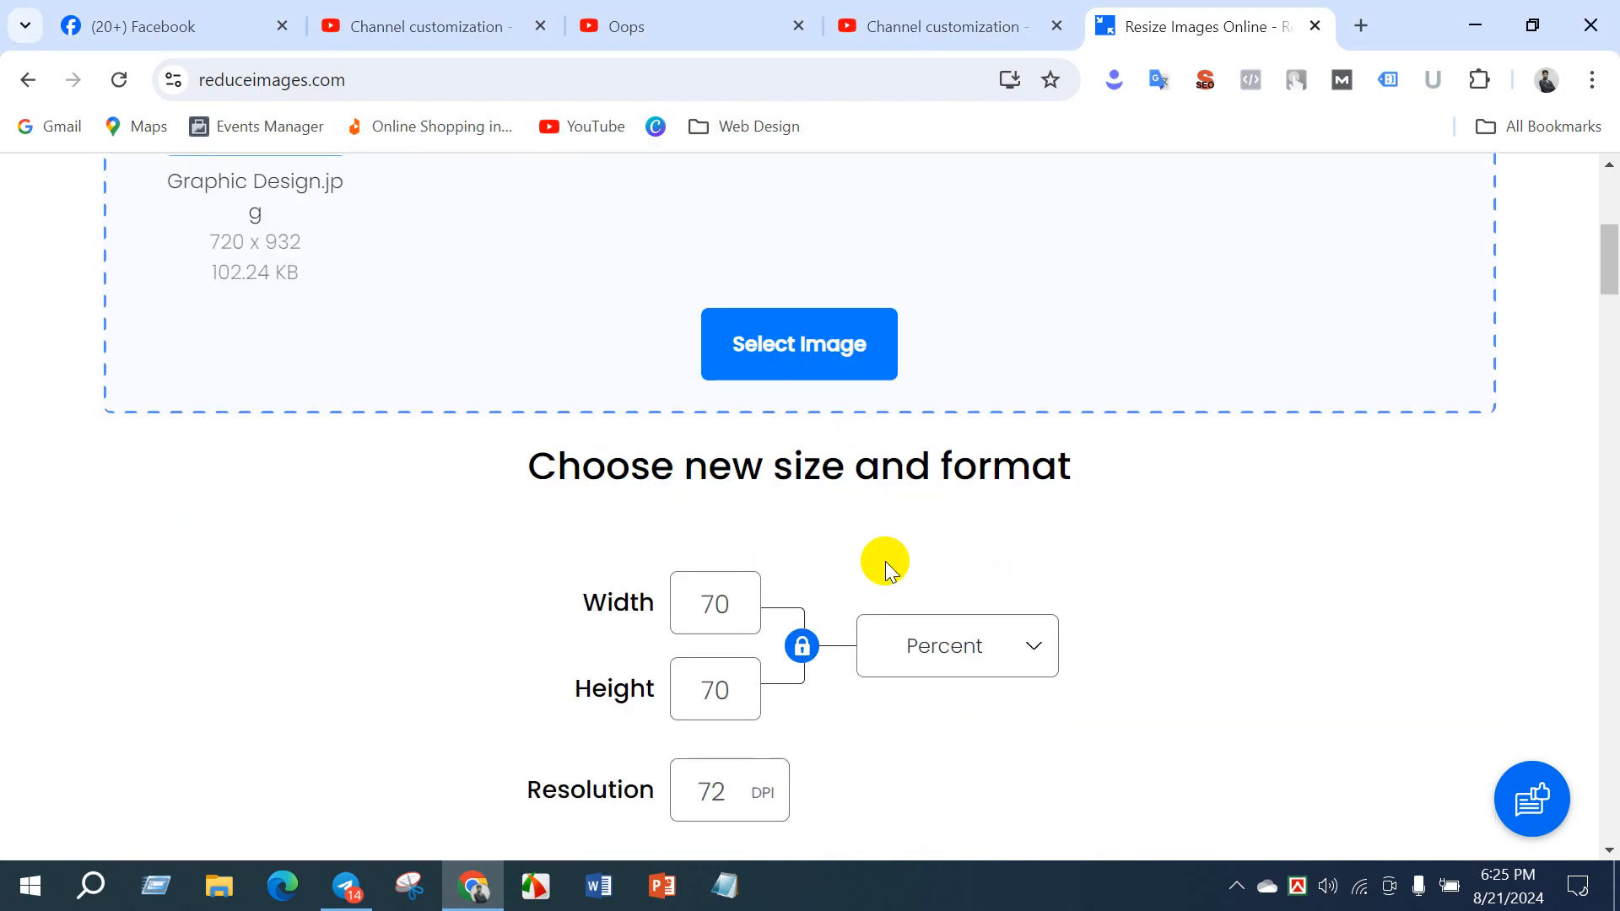
scroll(847, 701, "down", 6)
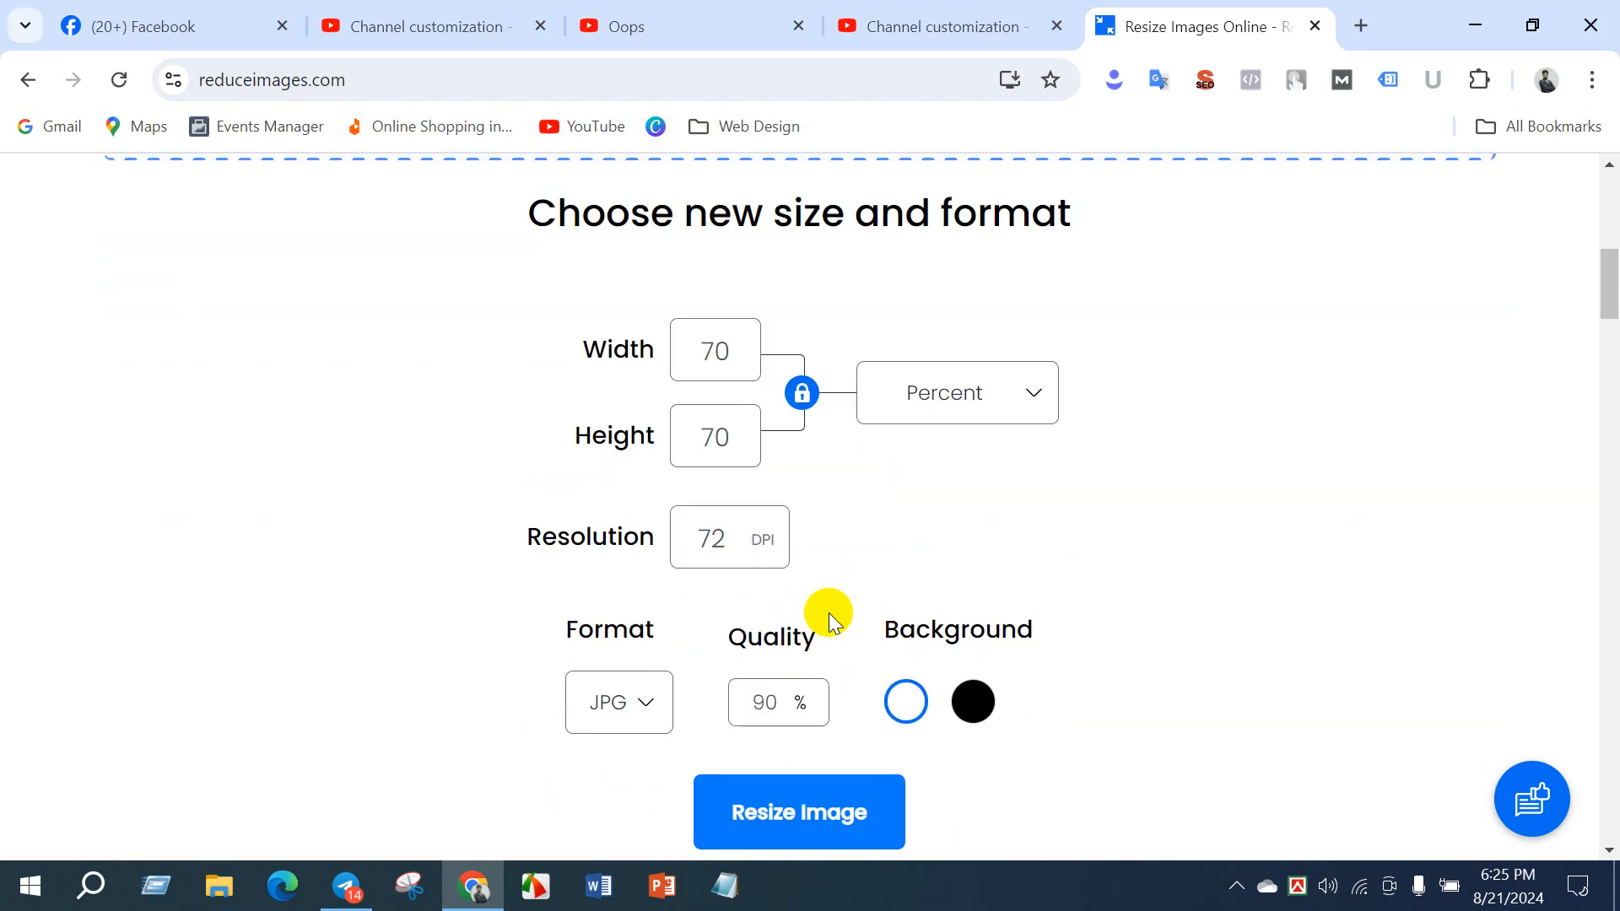
mouse_move(770, 452)
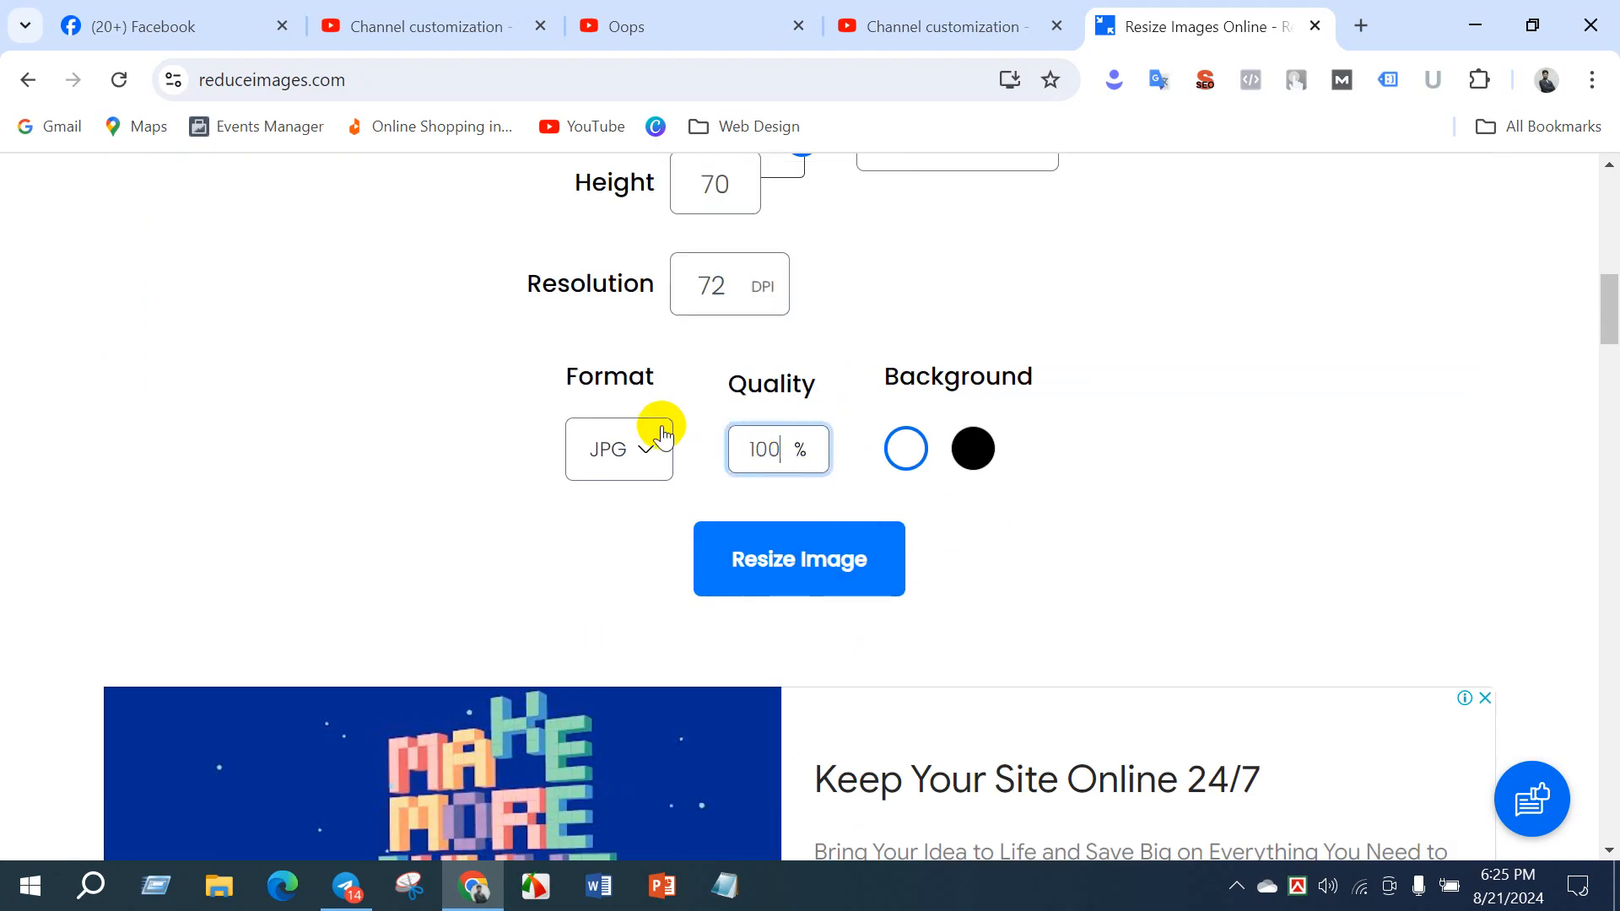
left_click(643, 461)
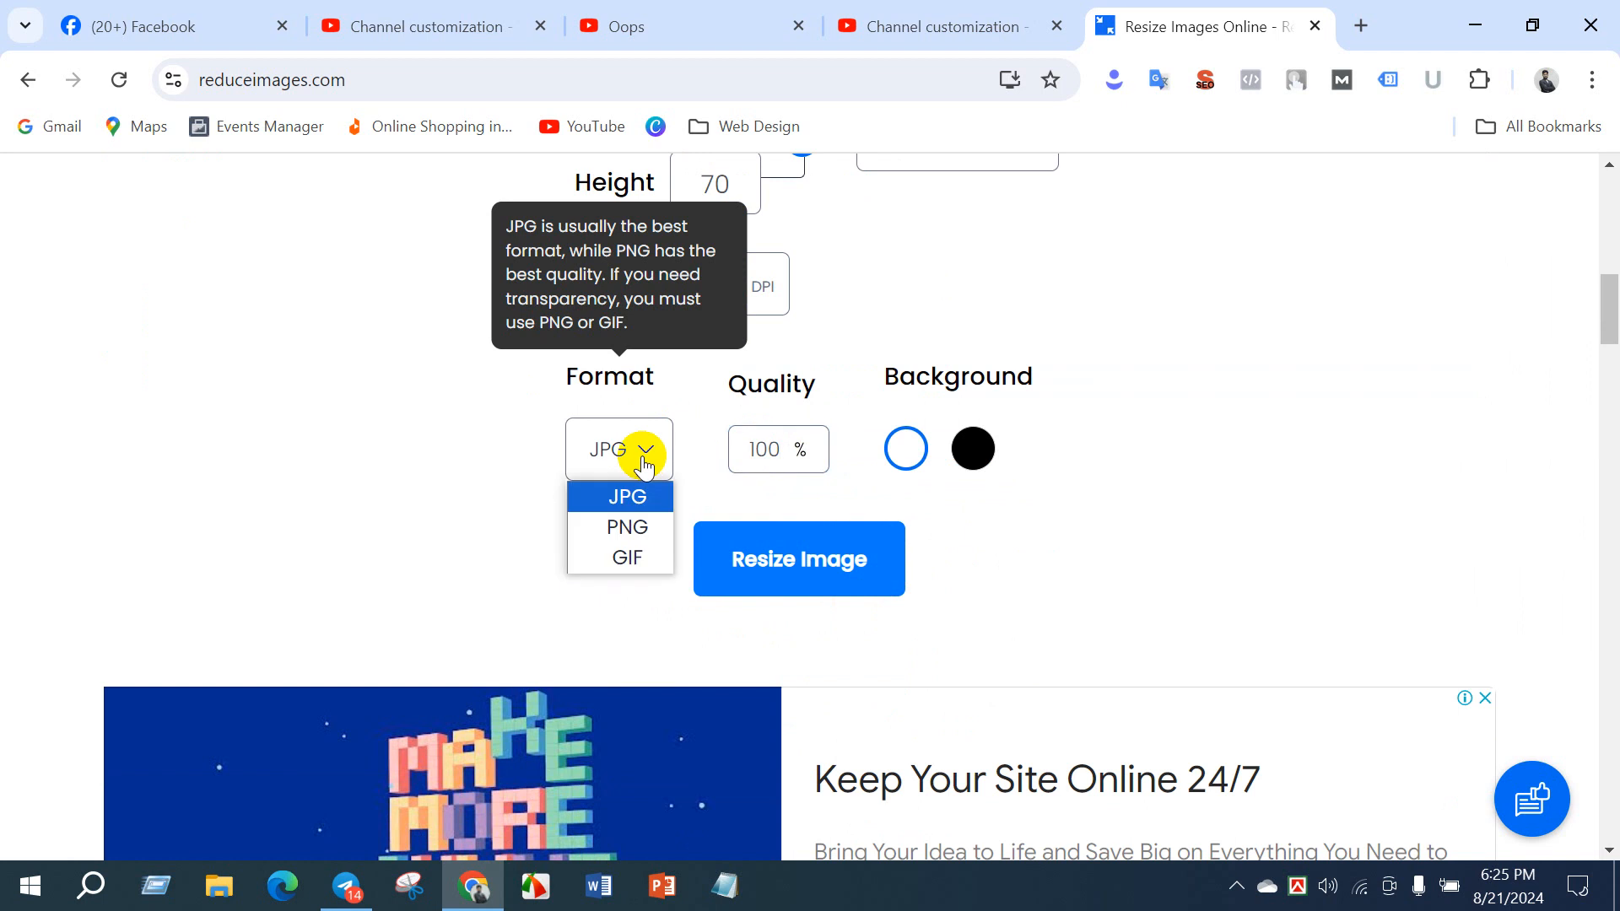
left_click(625, 497)
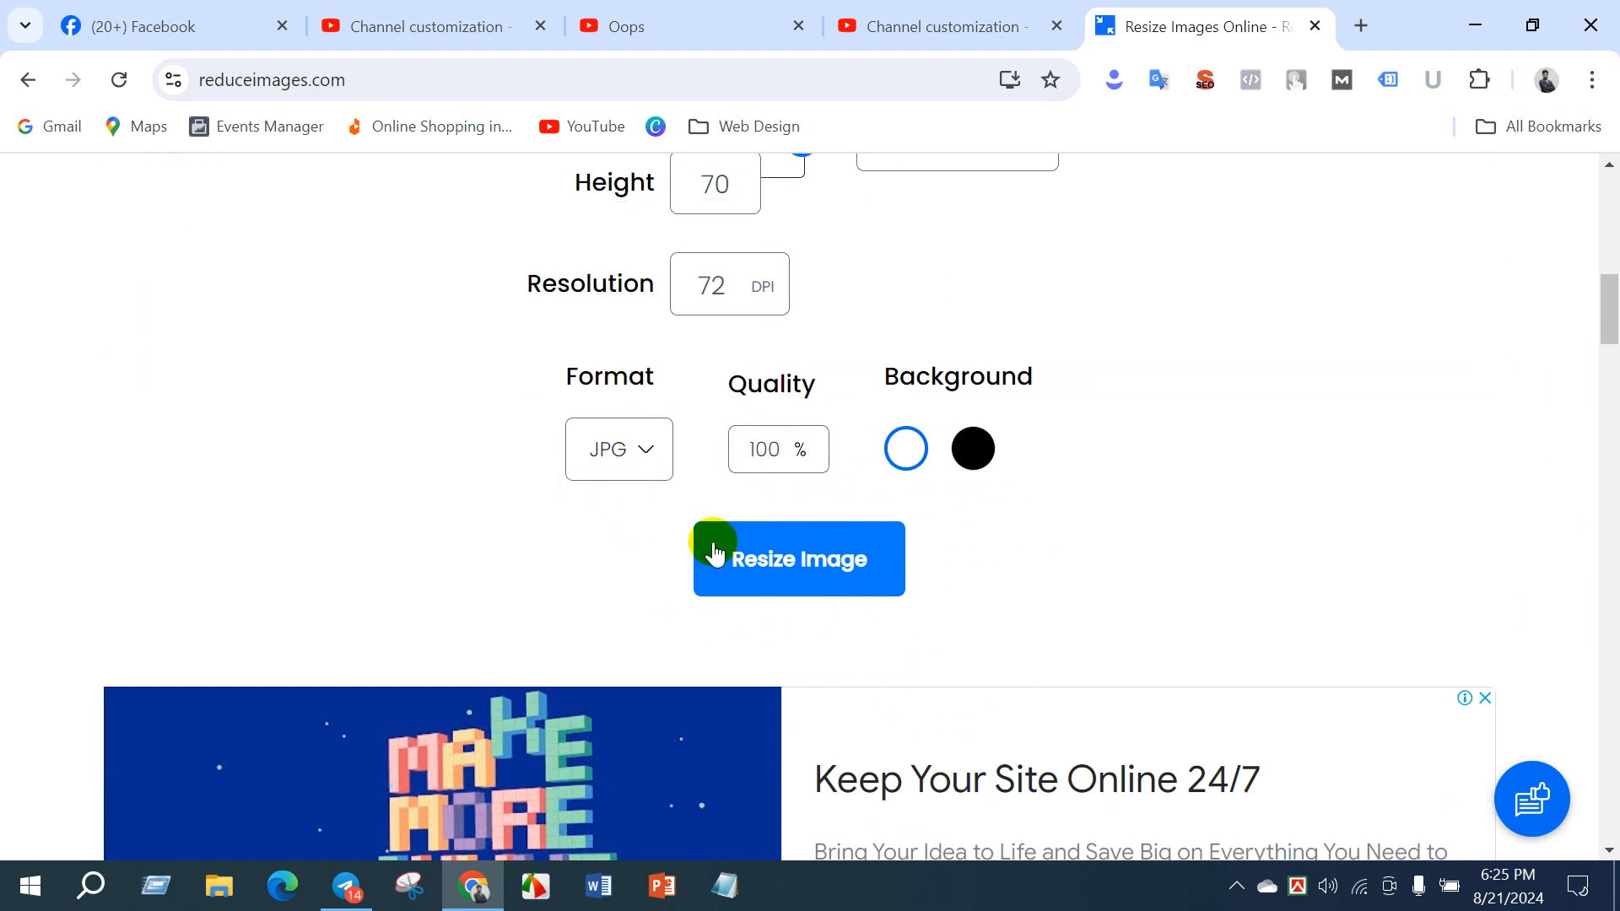
left_click(735, 557)
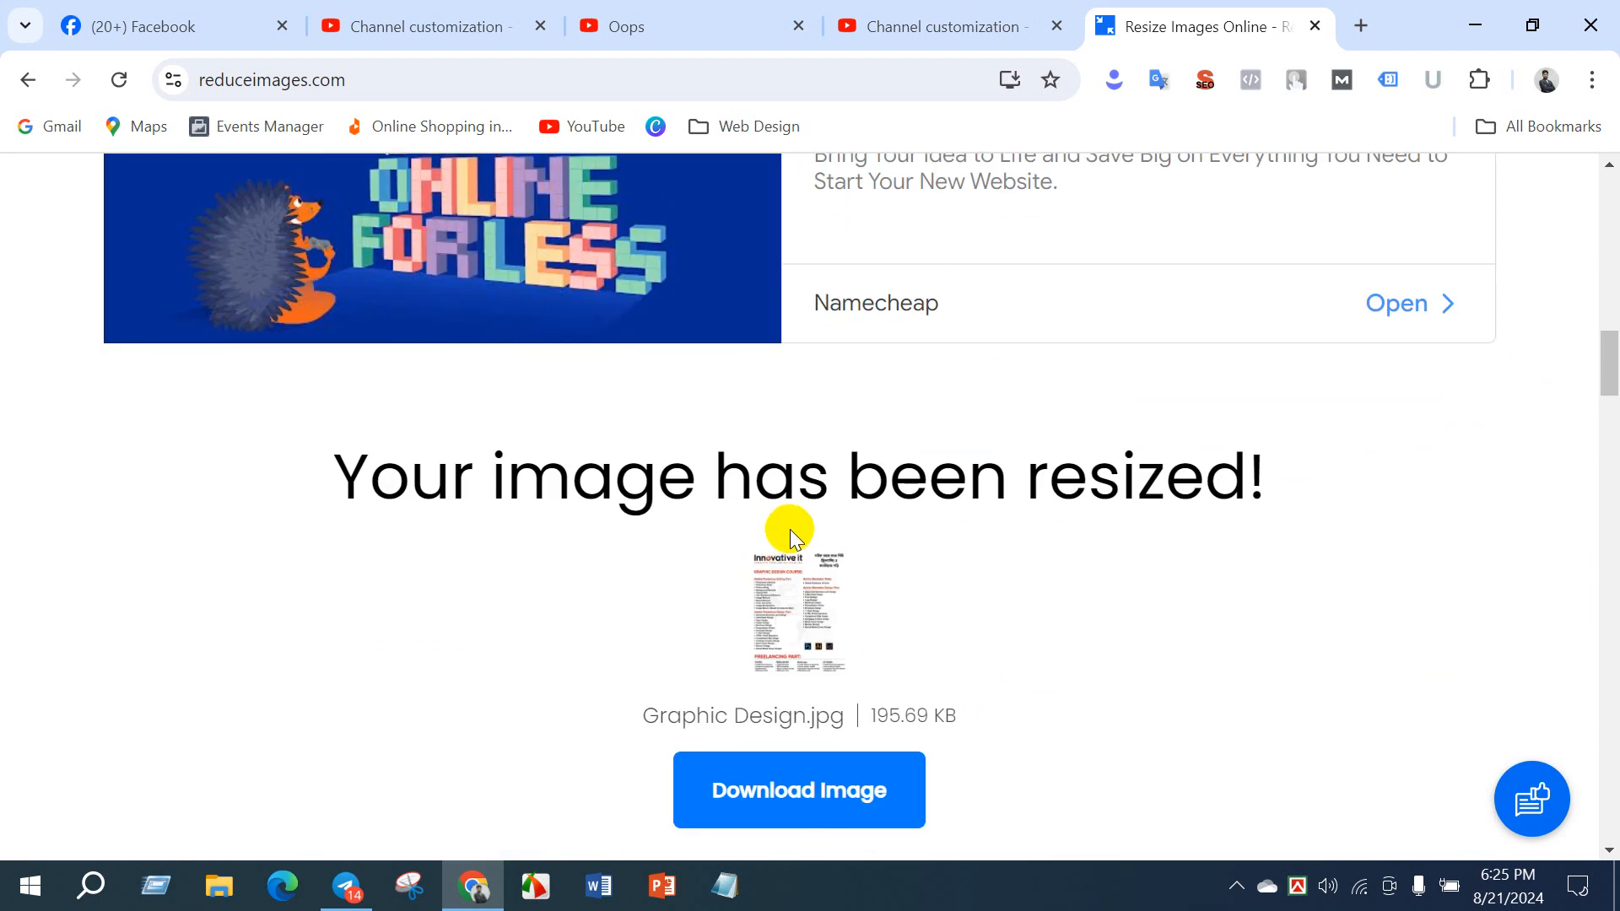
scroll(810, 615, "down", 3)
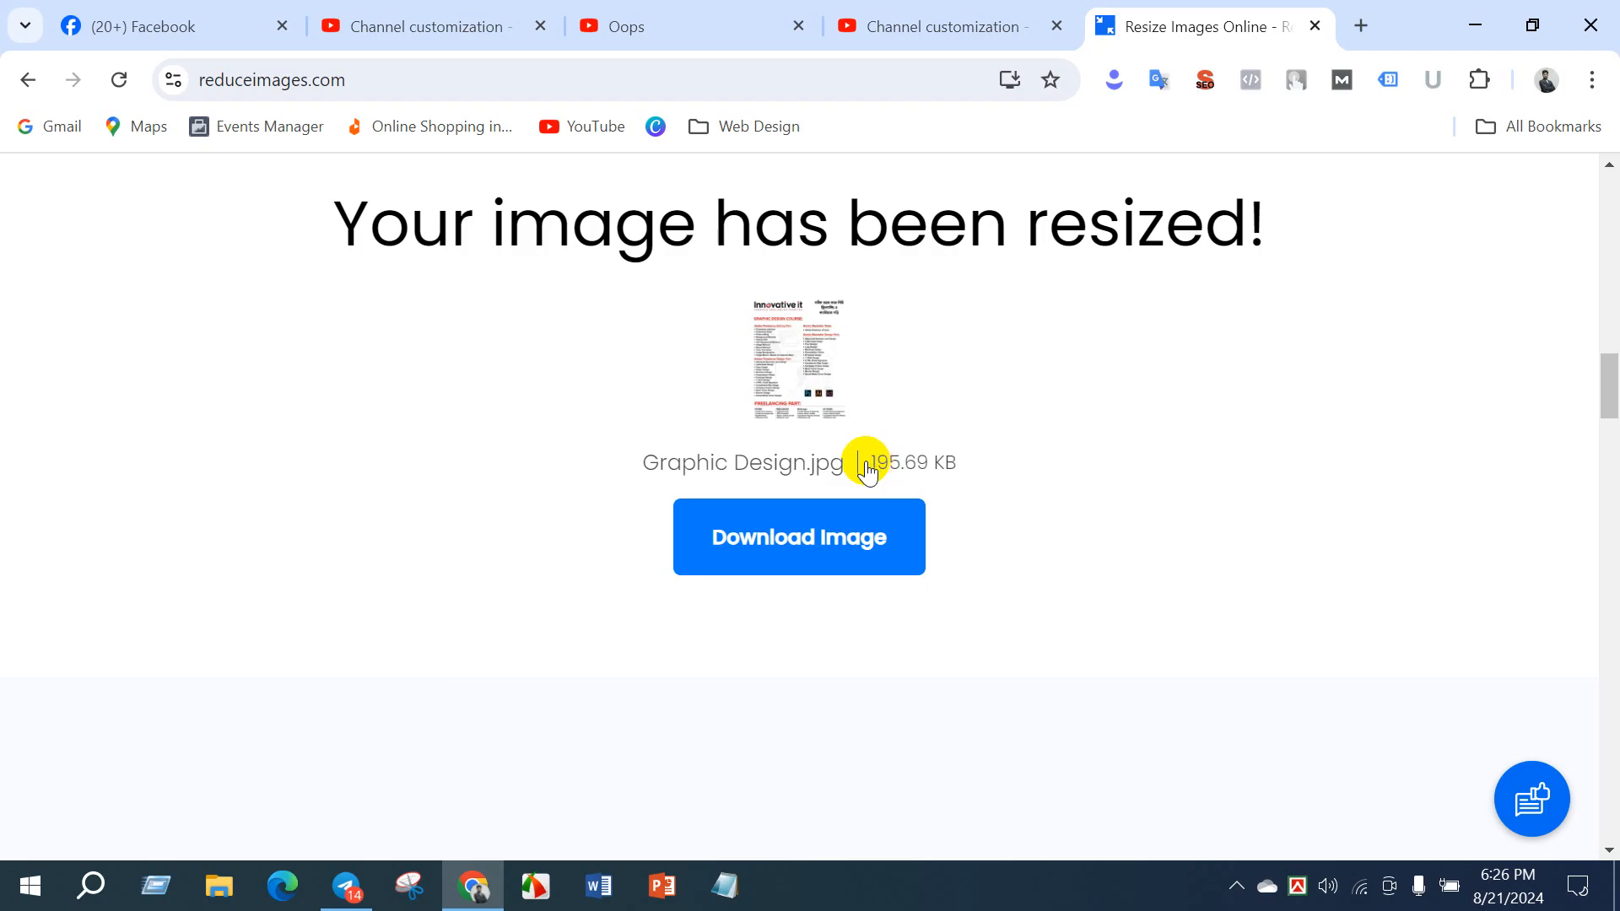
left_click(807, 535)
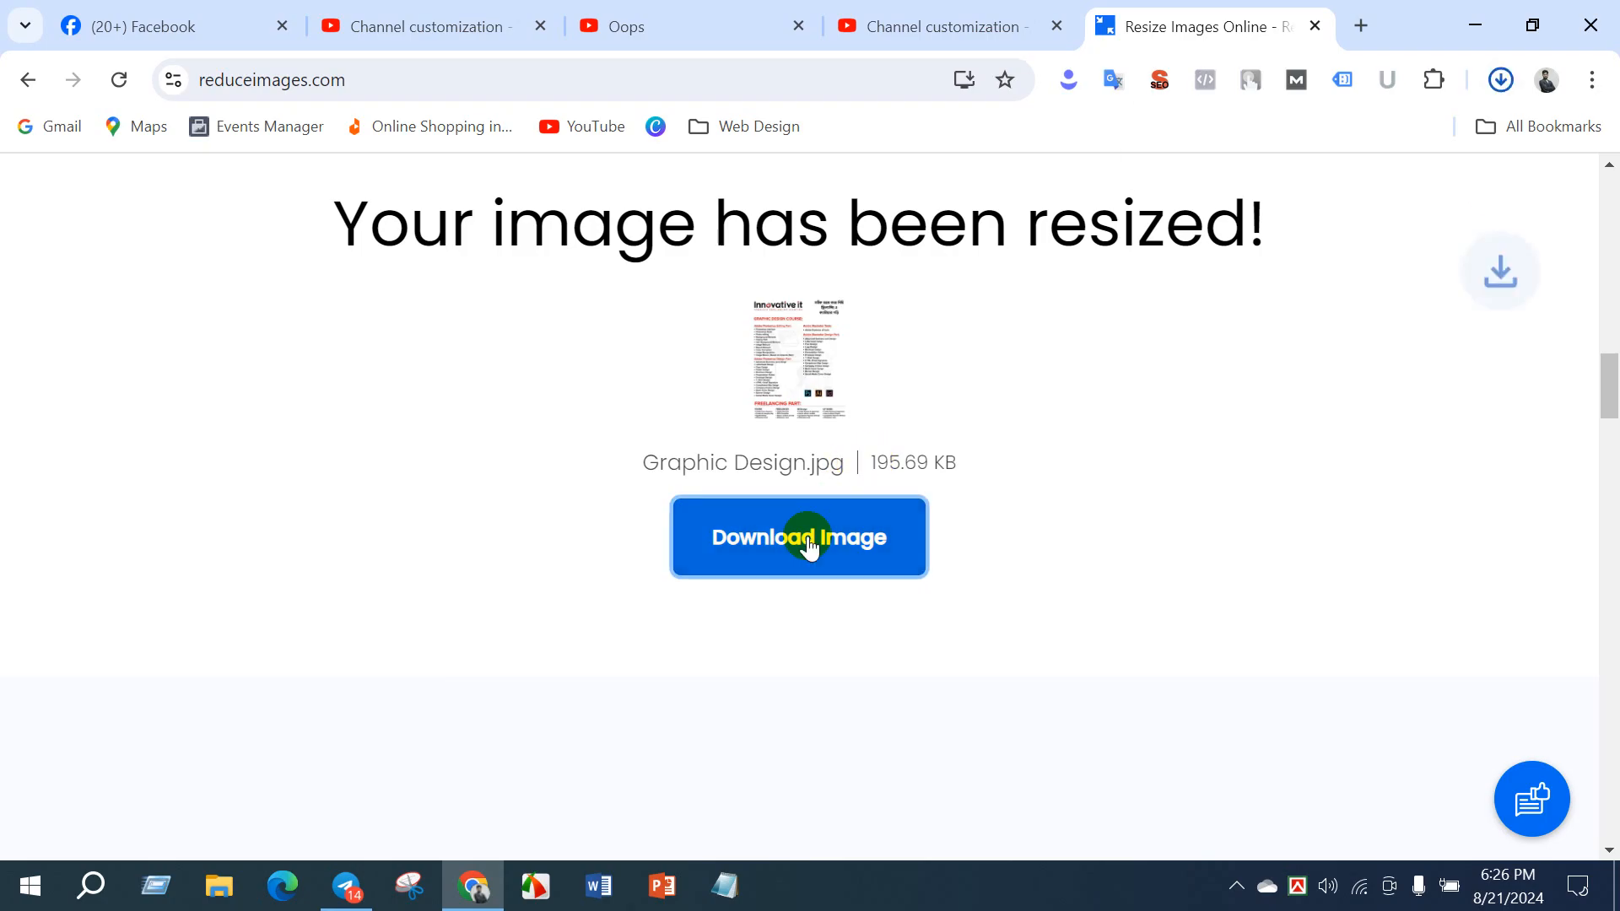
- Minimize the open windows and check the size of the downloaded Graphic Design.jpg in the Downloads folder
left_click(1473, 28)
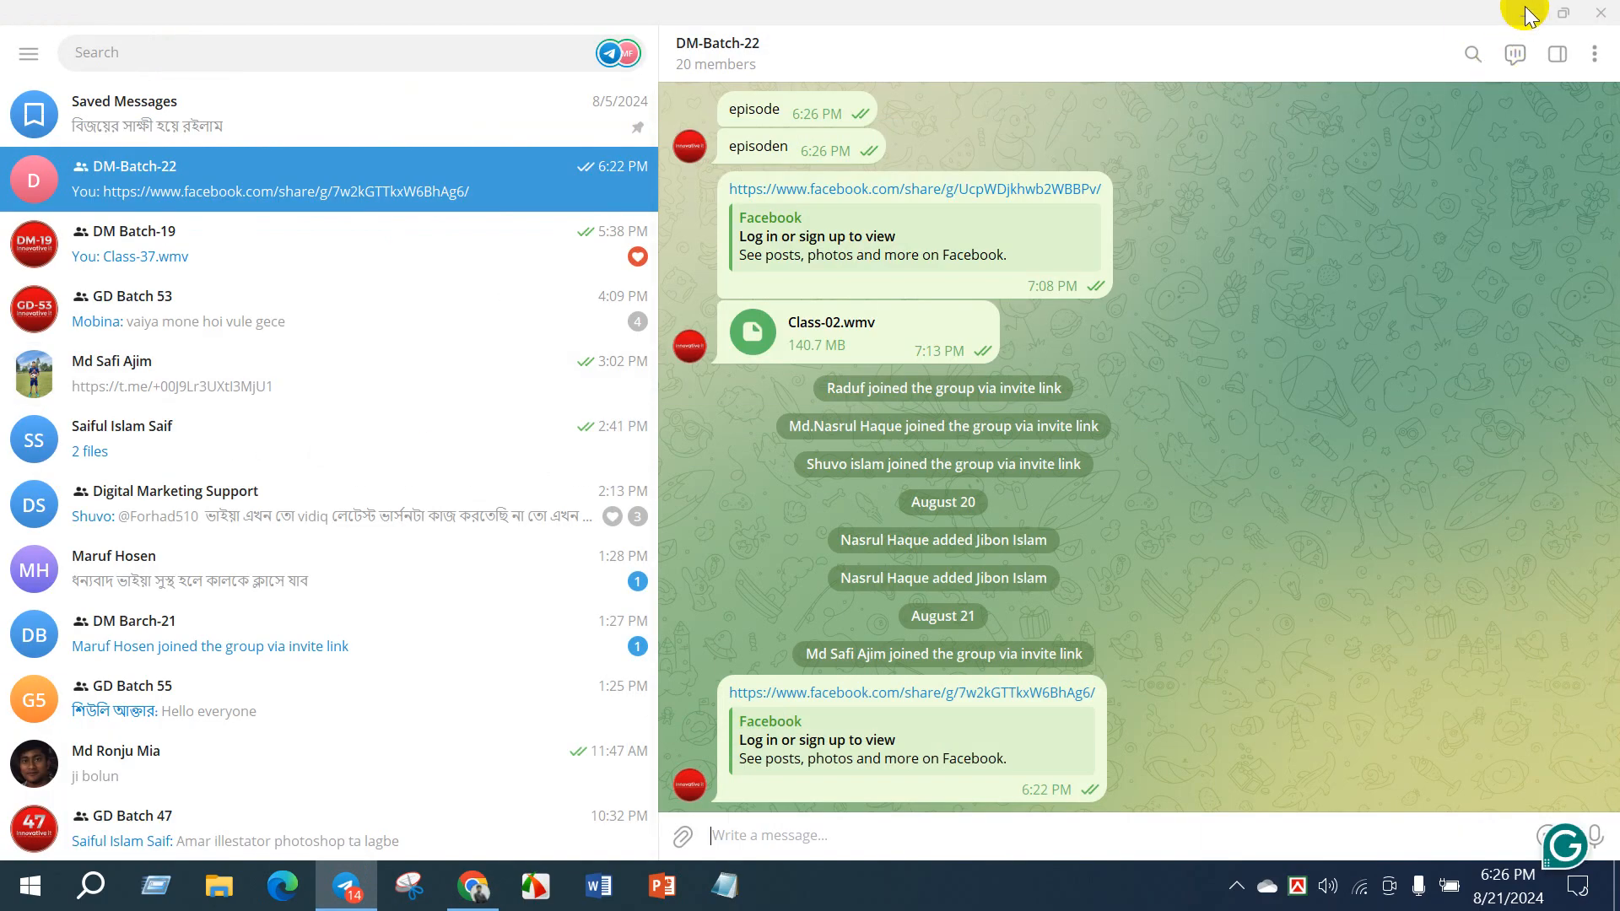
left_click(1525, 14)
double_click(21, 63)
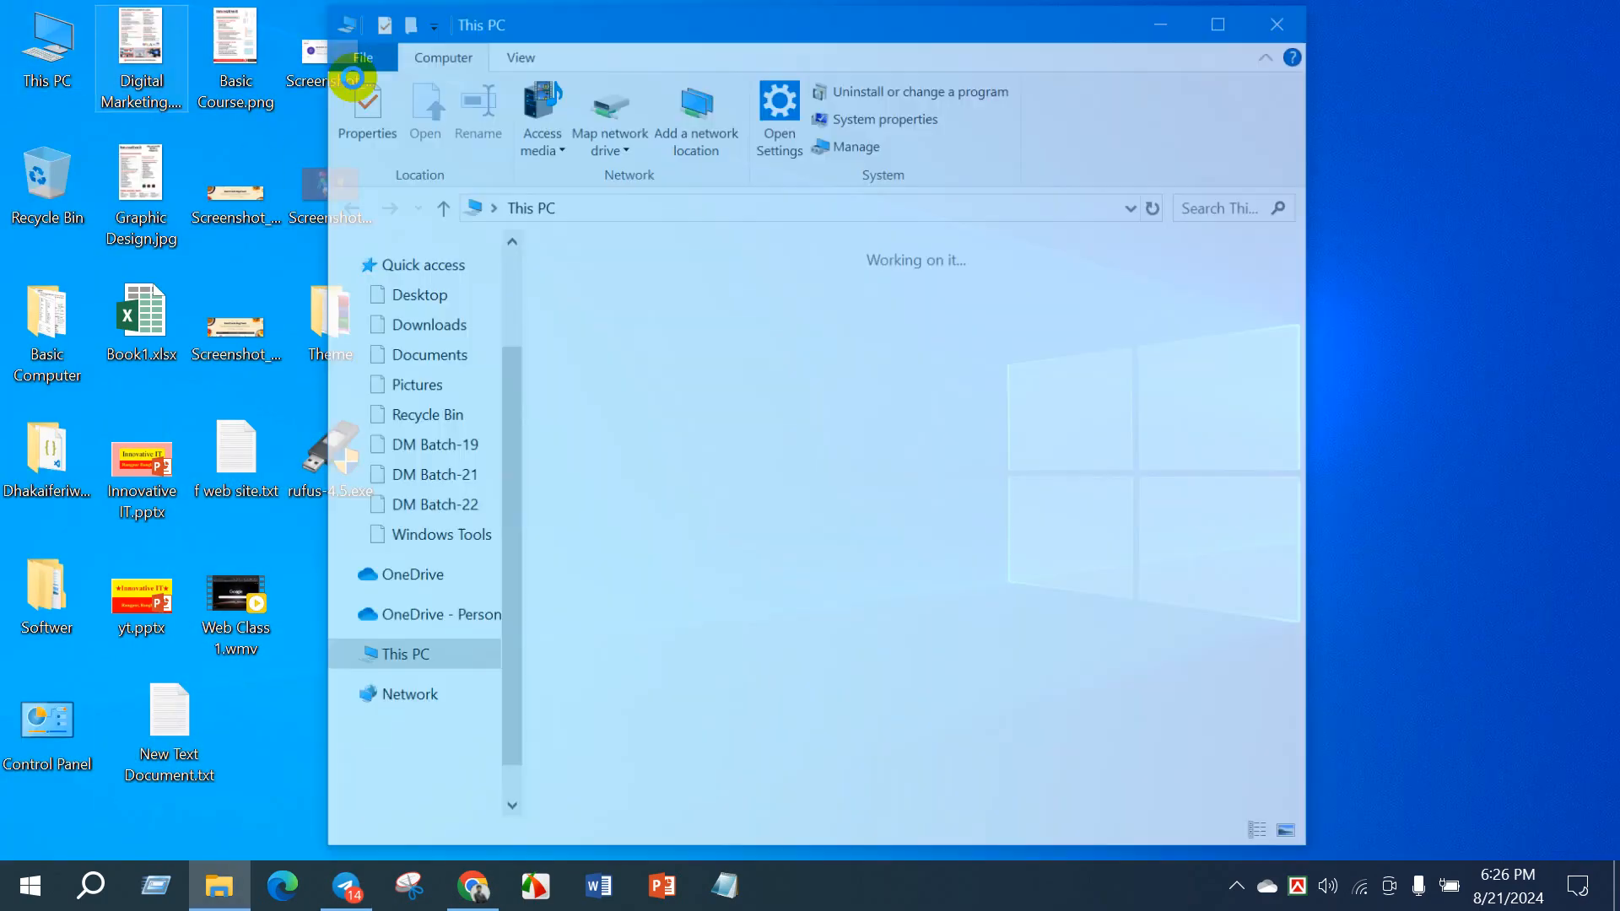
left_click(1212, 25)
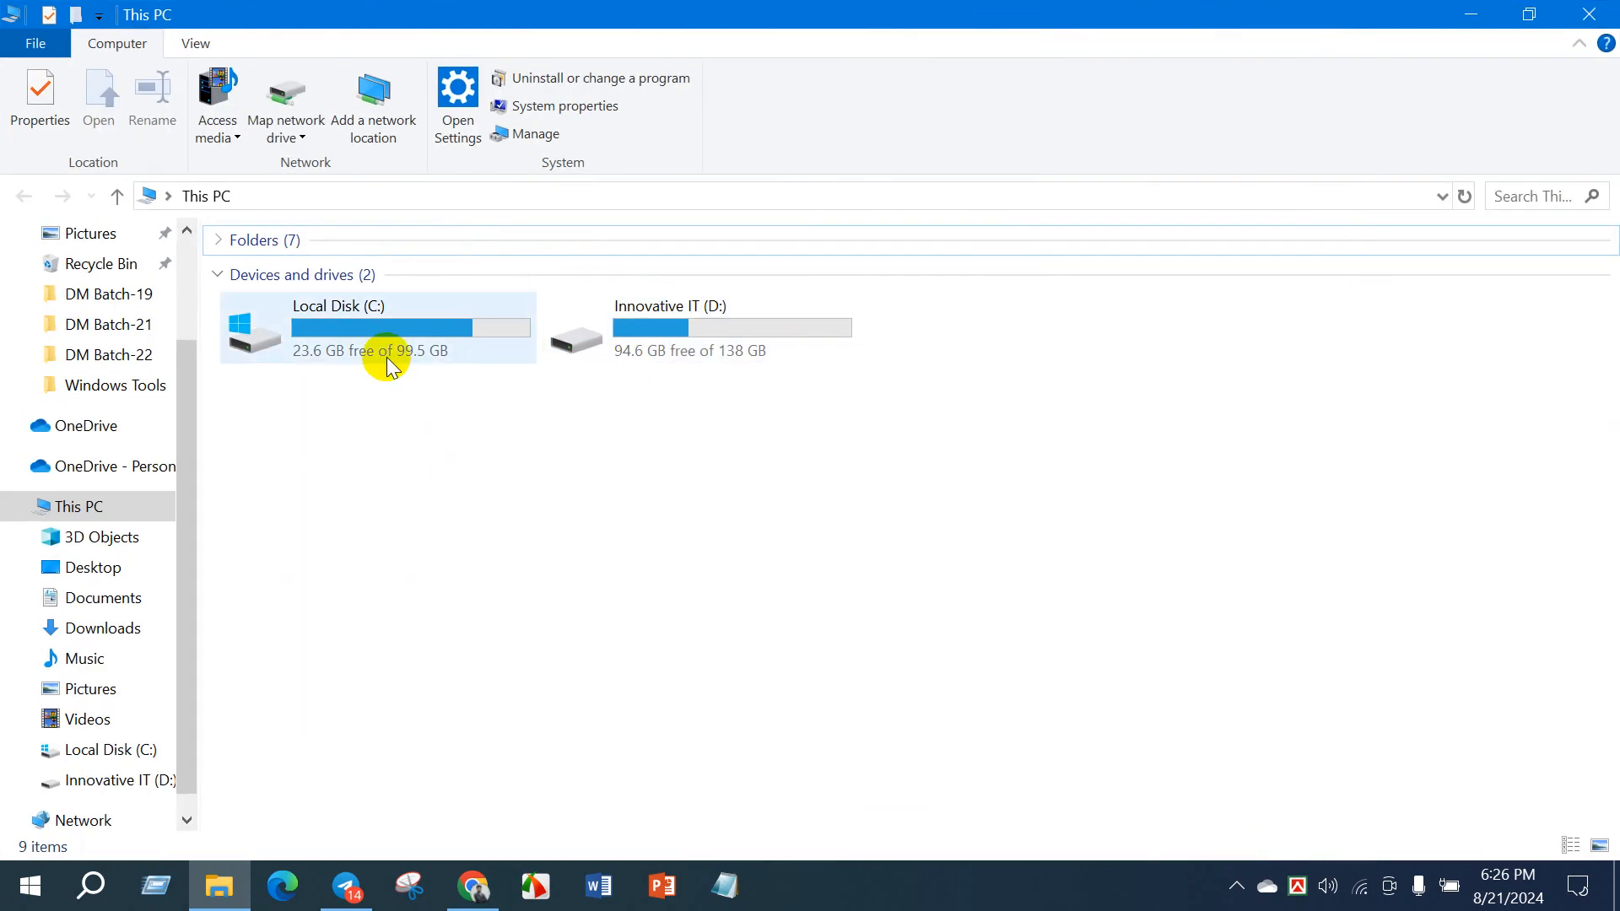
scroll(126, 498, "up", 2)
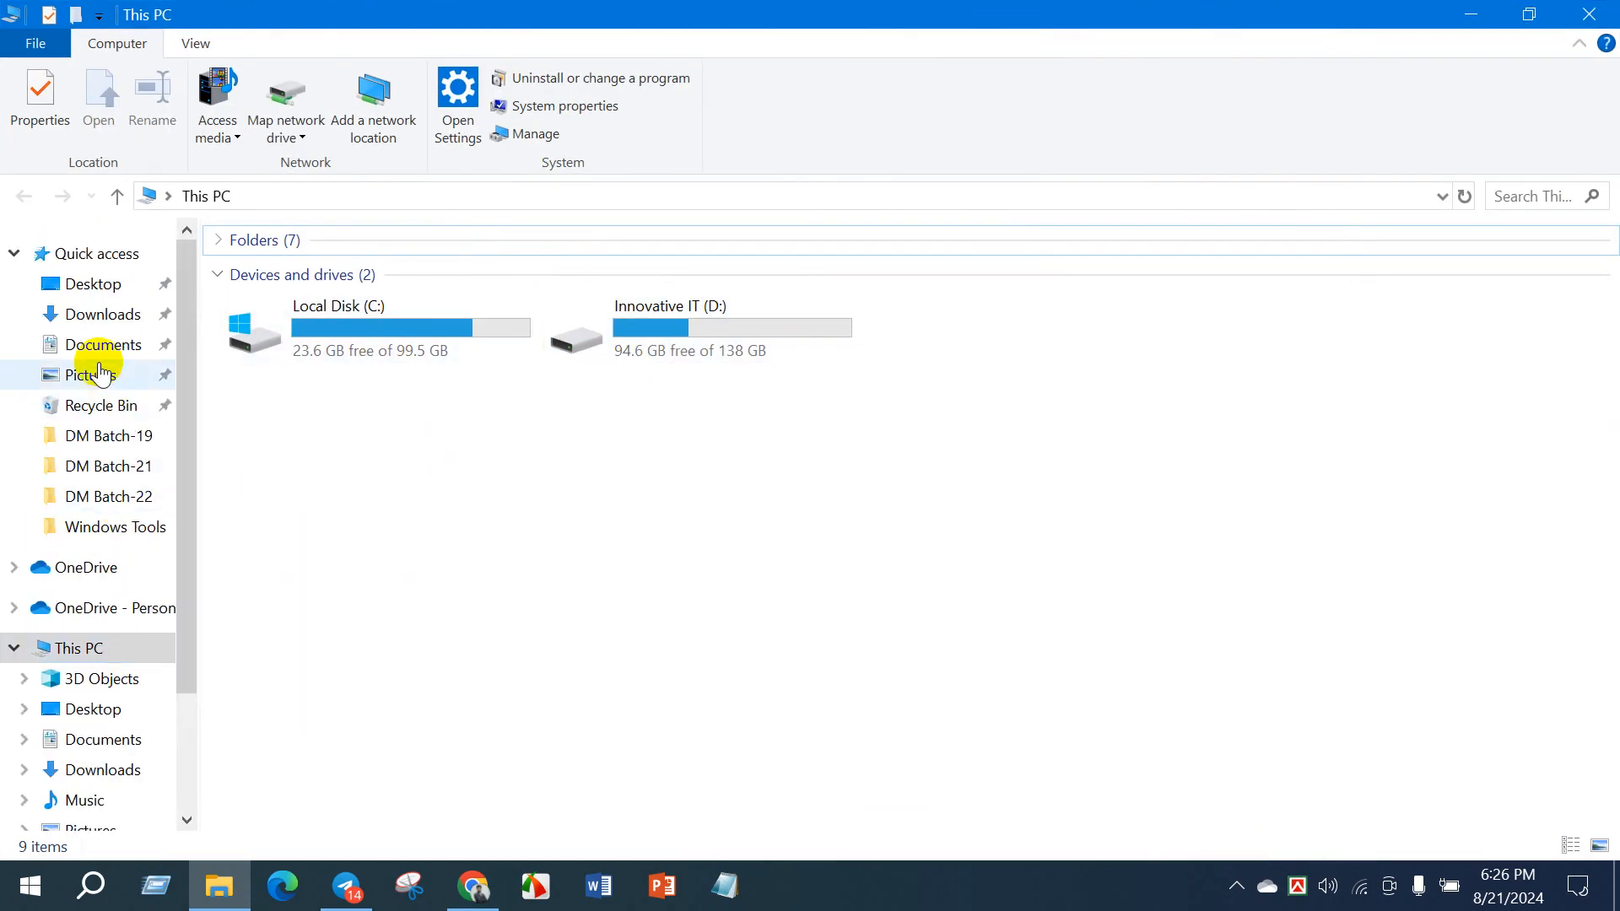
left_click(100, 313)
left_click(295, 361)
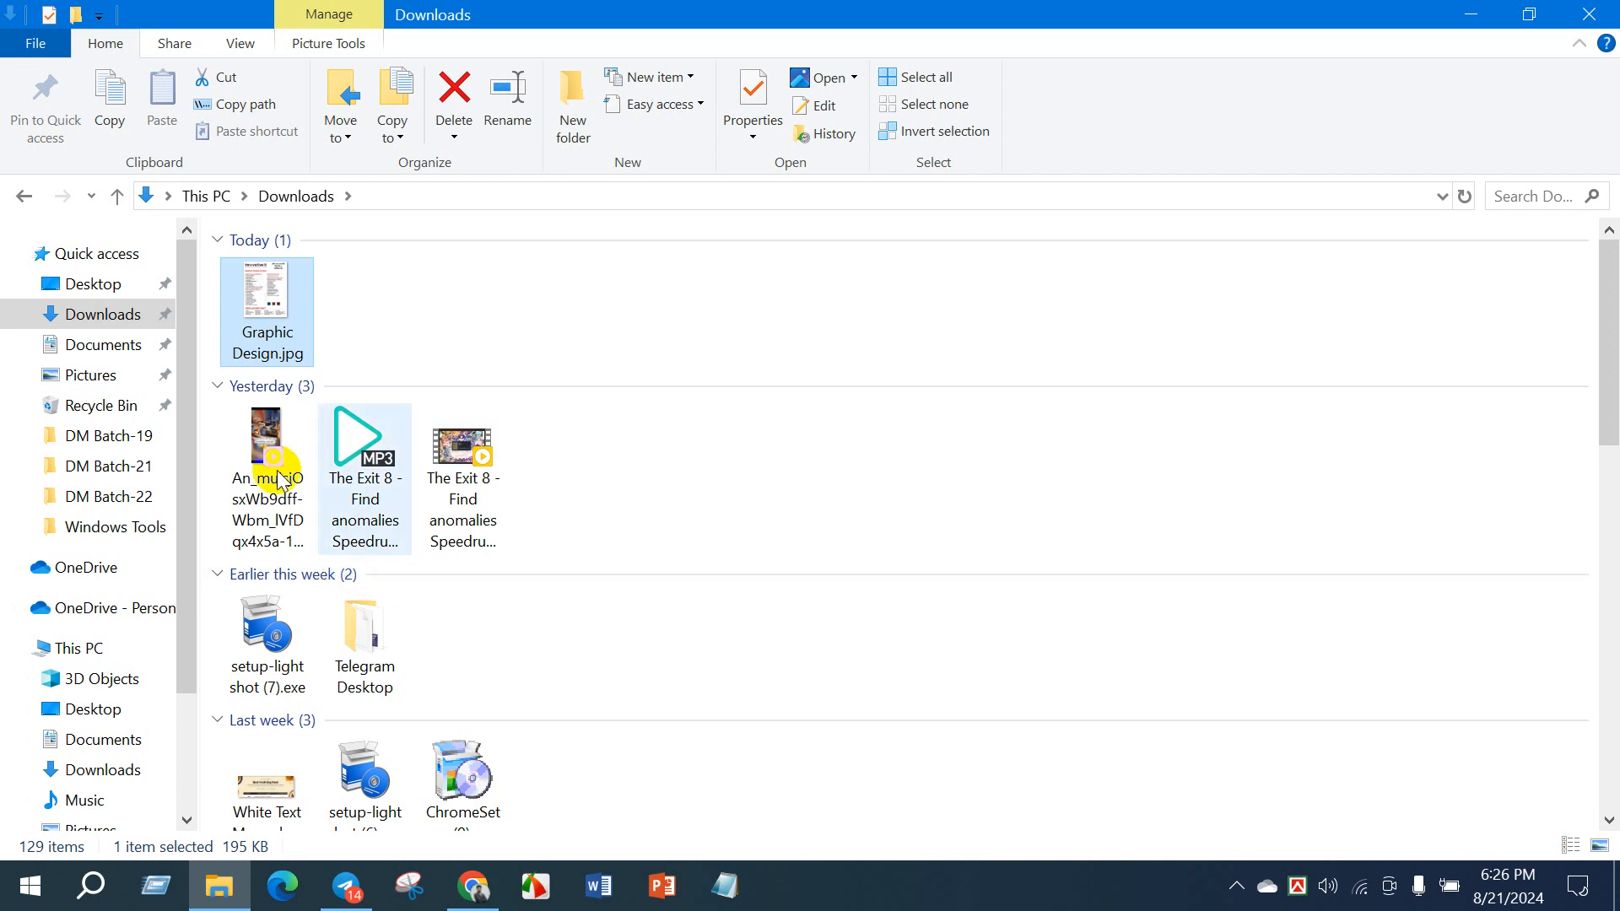
- Check the file size of the original Graphic Design.jpg on the Desktop in its properties, then close File Explorer
left_click(88, 283)
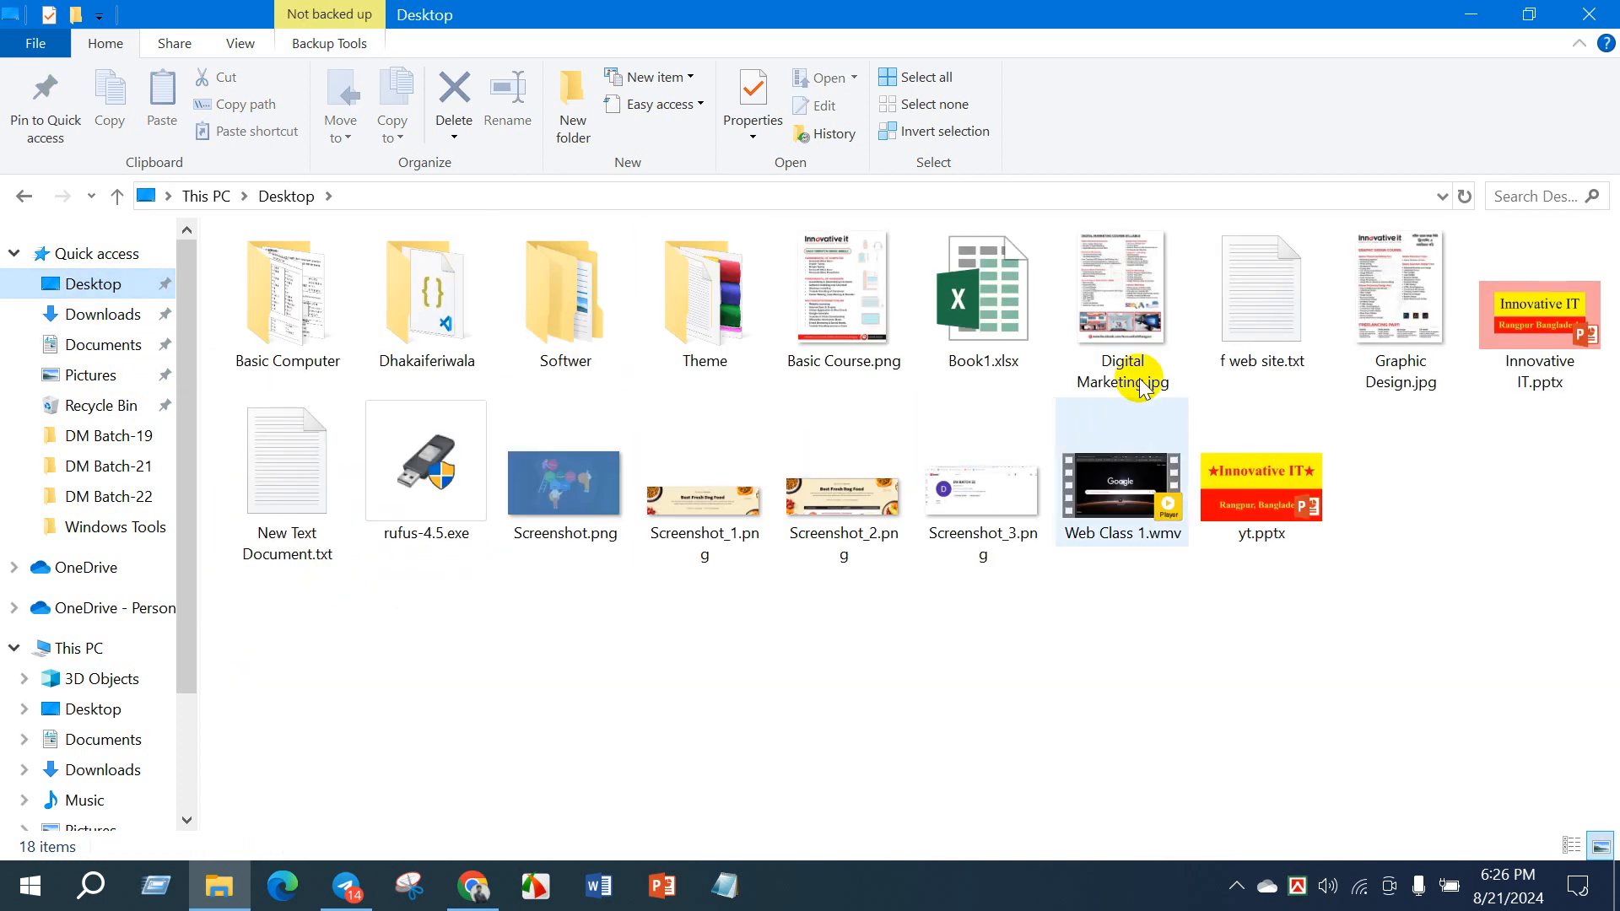
left_click(1414, 287)
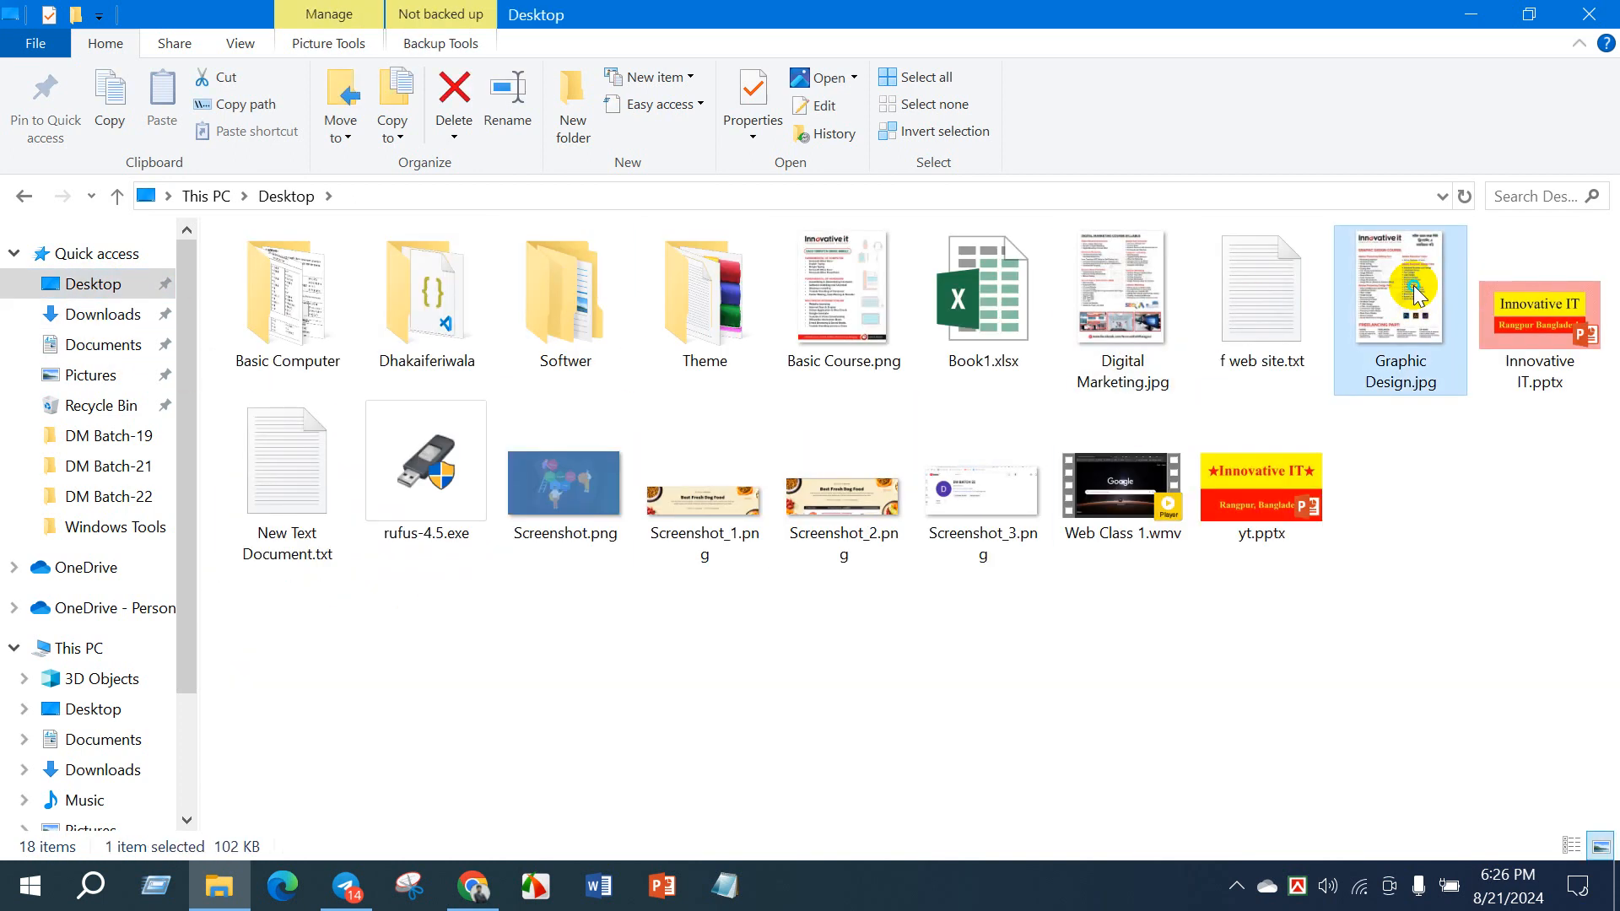
right_click(1409, 282)
left_click(1316, 846)
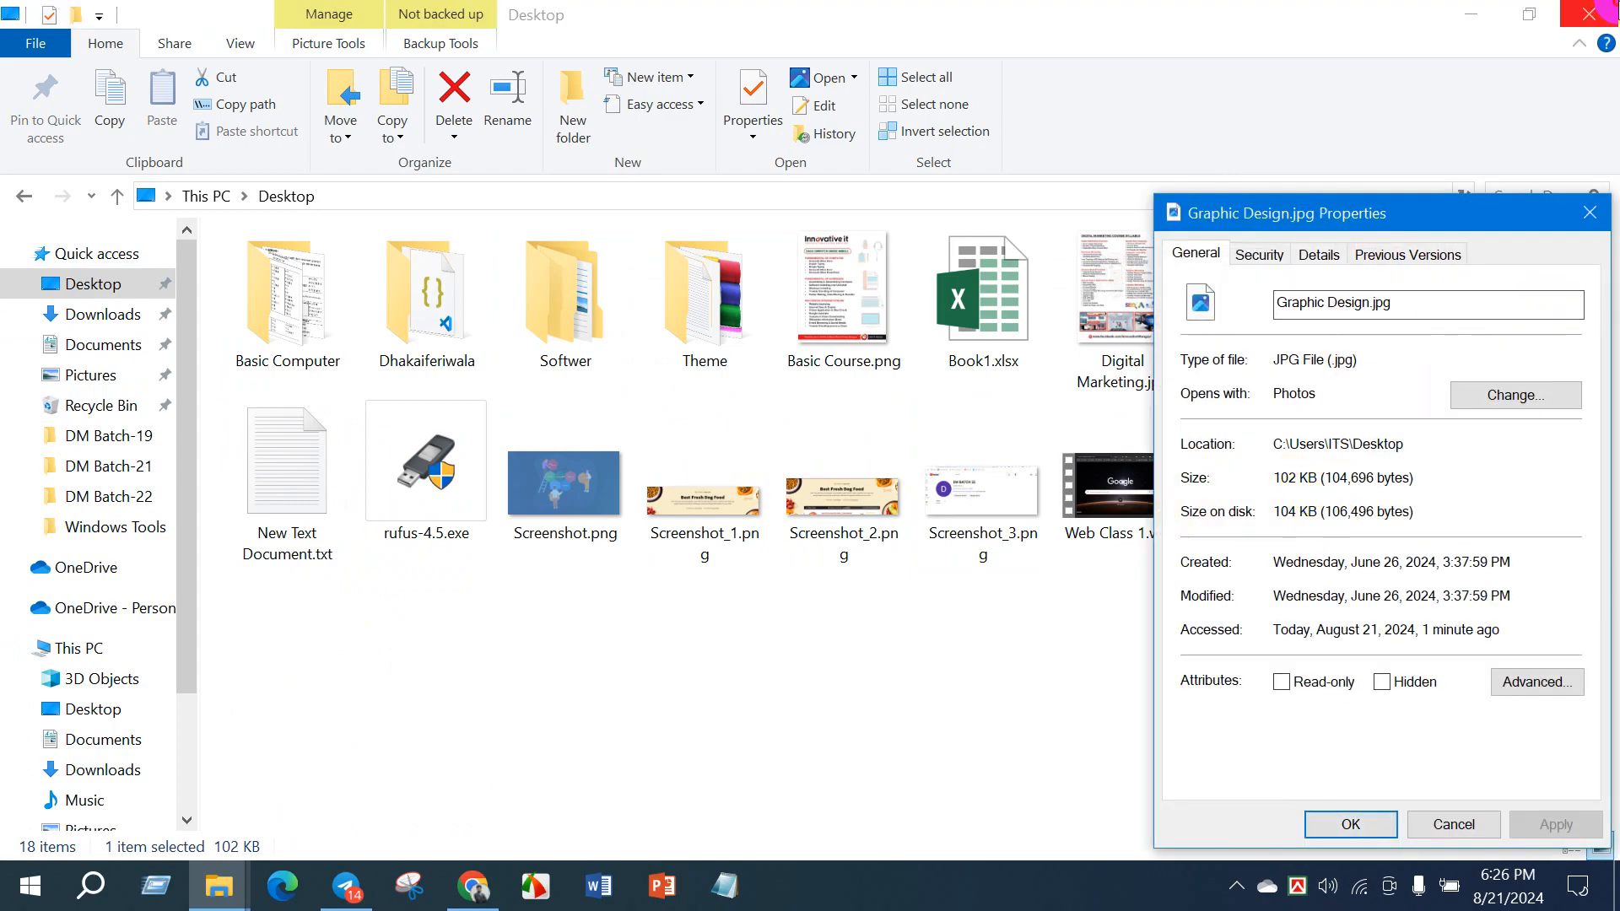
left_click(1587, 15)
left_click(1589, 213)
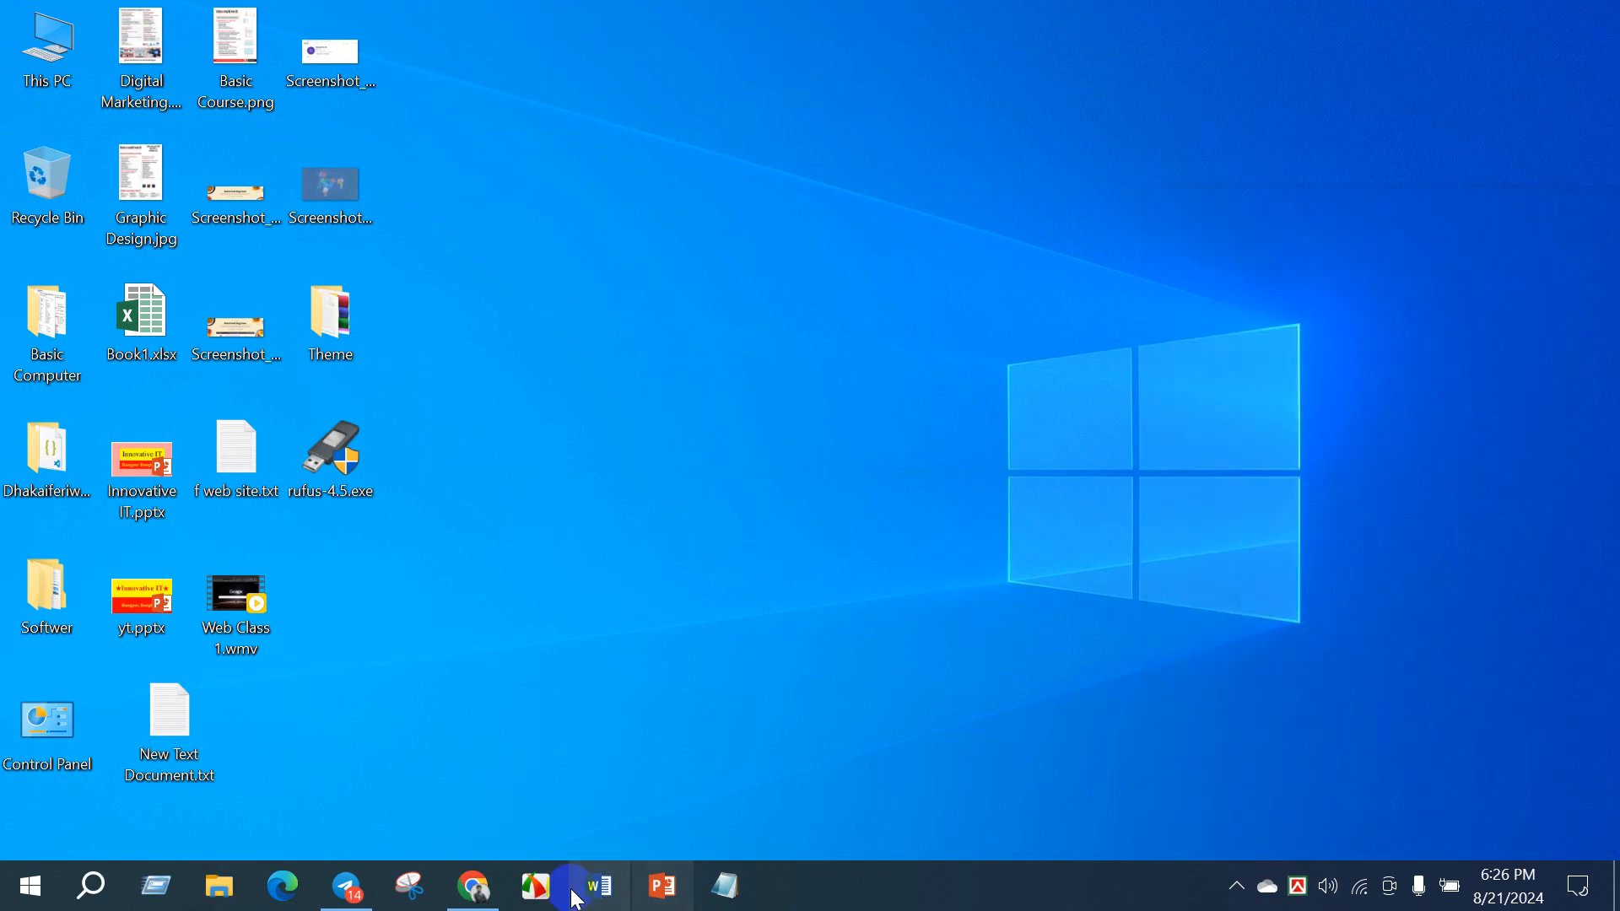
- Switch back to Chrome and check the downloaded image in the recent download history
left_click(474, 885)
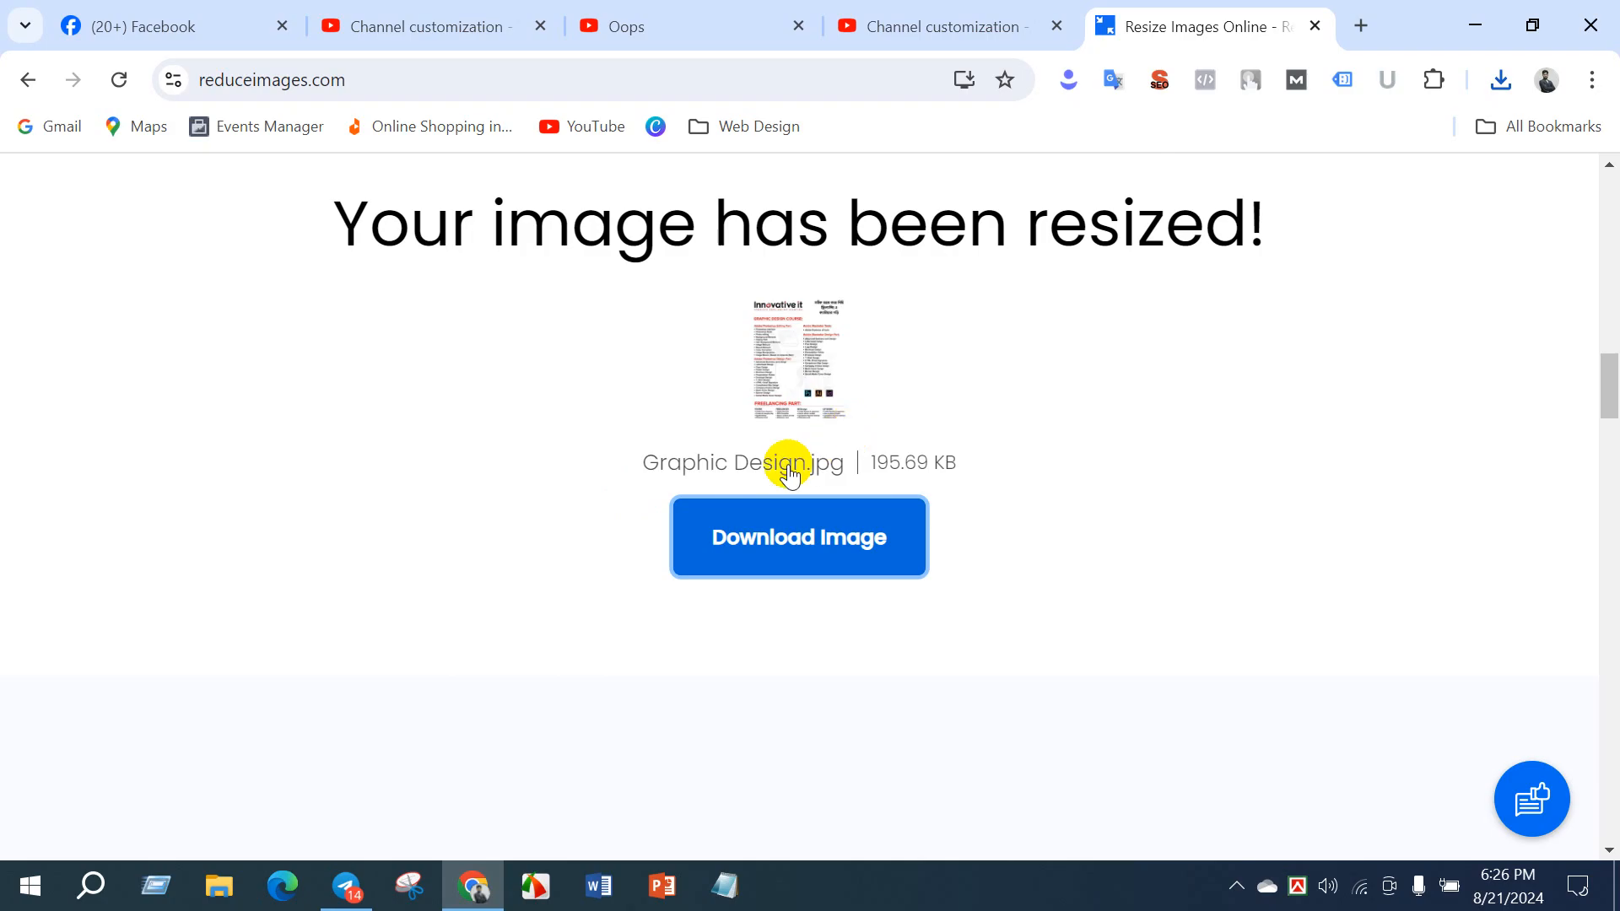
left_click(1498, 82)
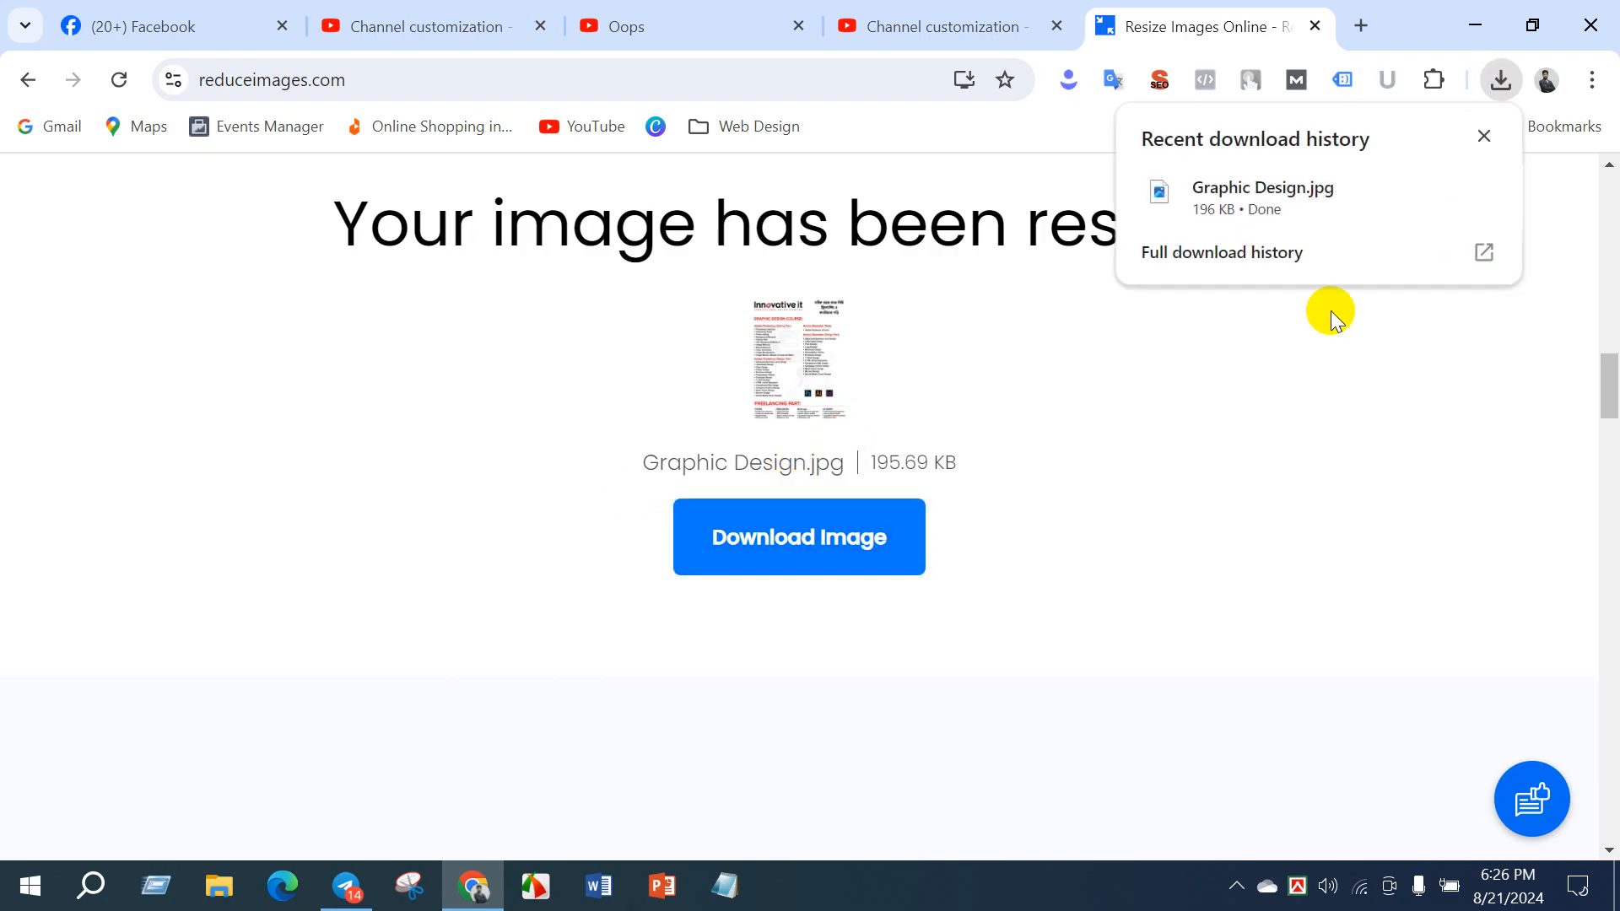
left_click(923, 450)
- Remove the loaded image from the Reduce Images site and load Graphic Design.jpg from the Downloads folder instead
scroll(923, 451, "up", 15)
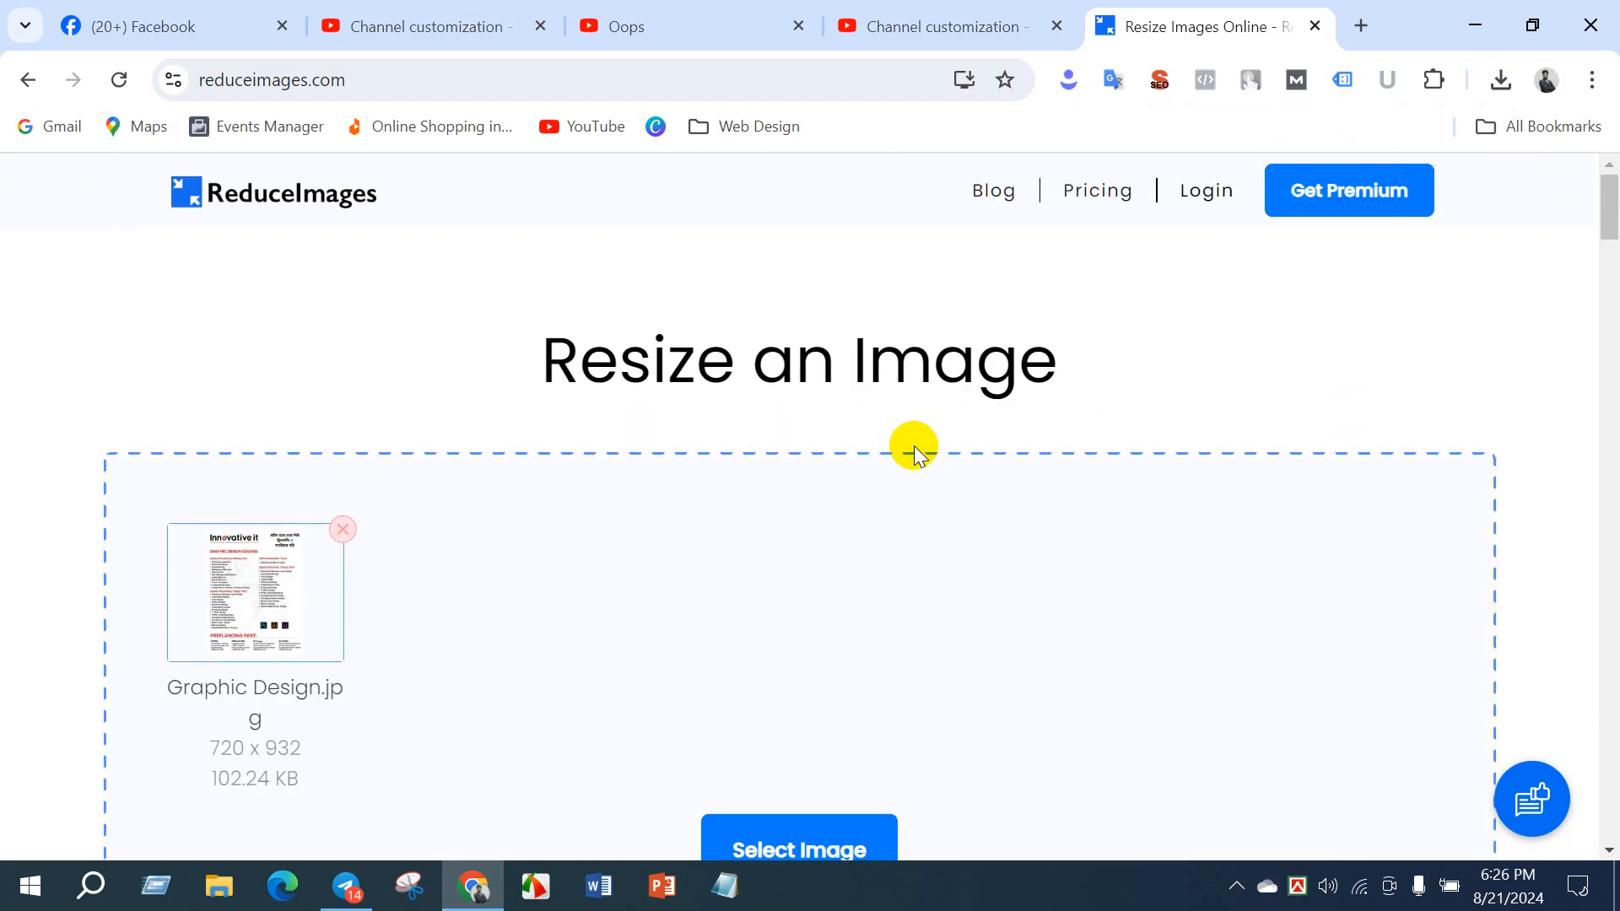
left_click(345, 529)
left_click(844, 739)
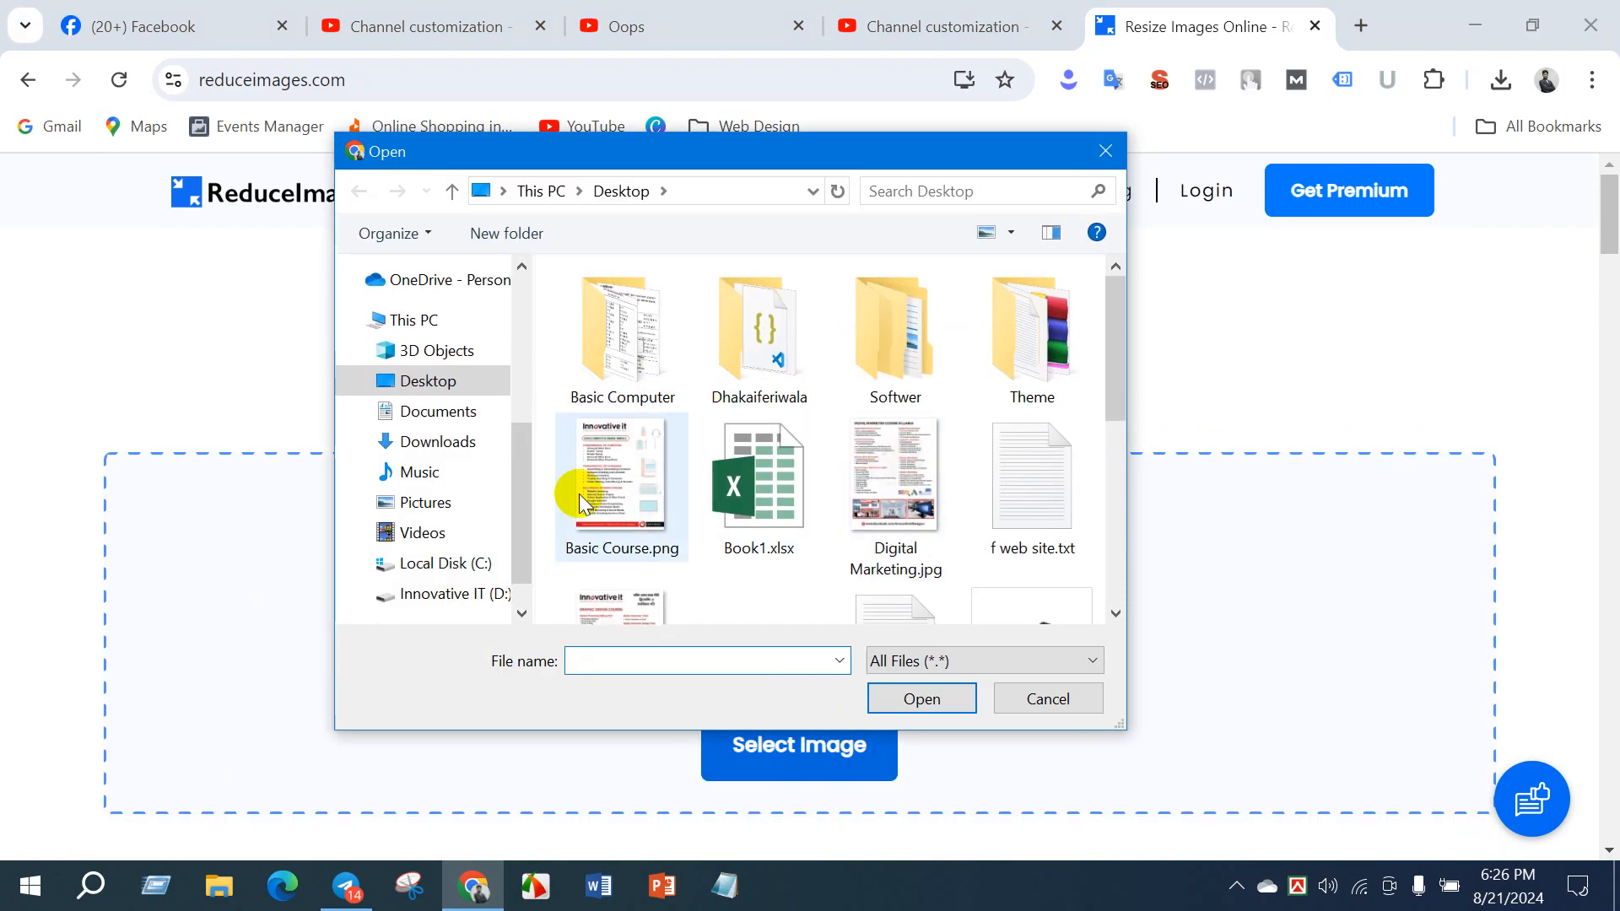
left_click(438, 442)
left_click(666, 371)
left_click(921, 699)
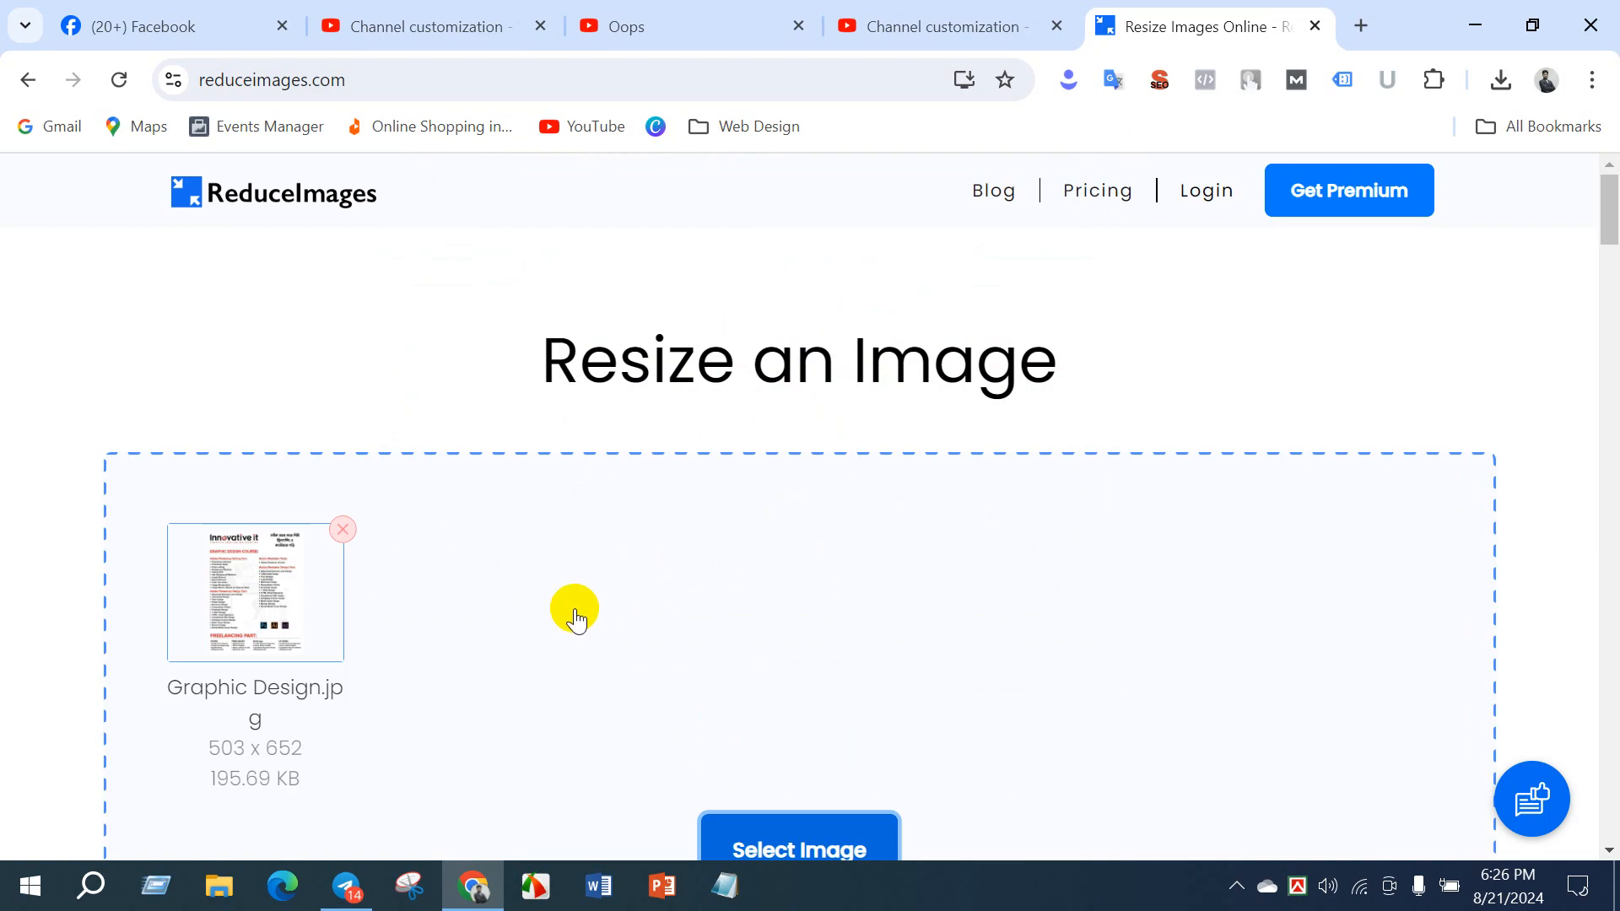
- Resize the image again with the quality set to 90% and download the result
scroll(590, 614, "down", 5)
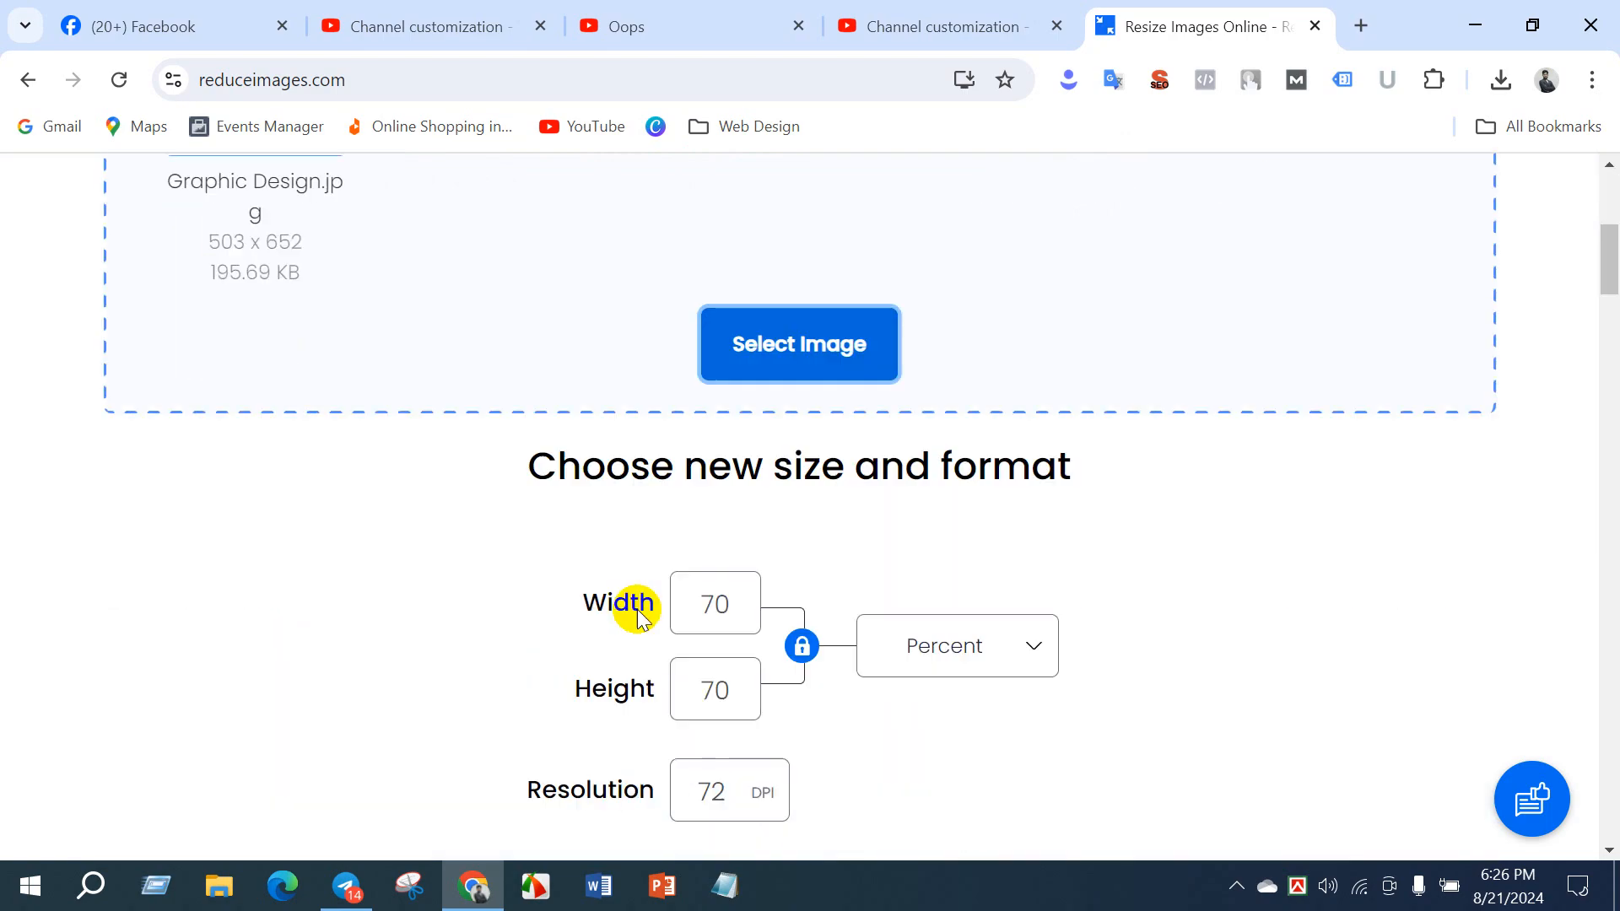
scroll(890, 597, "down", 5)
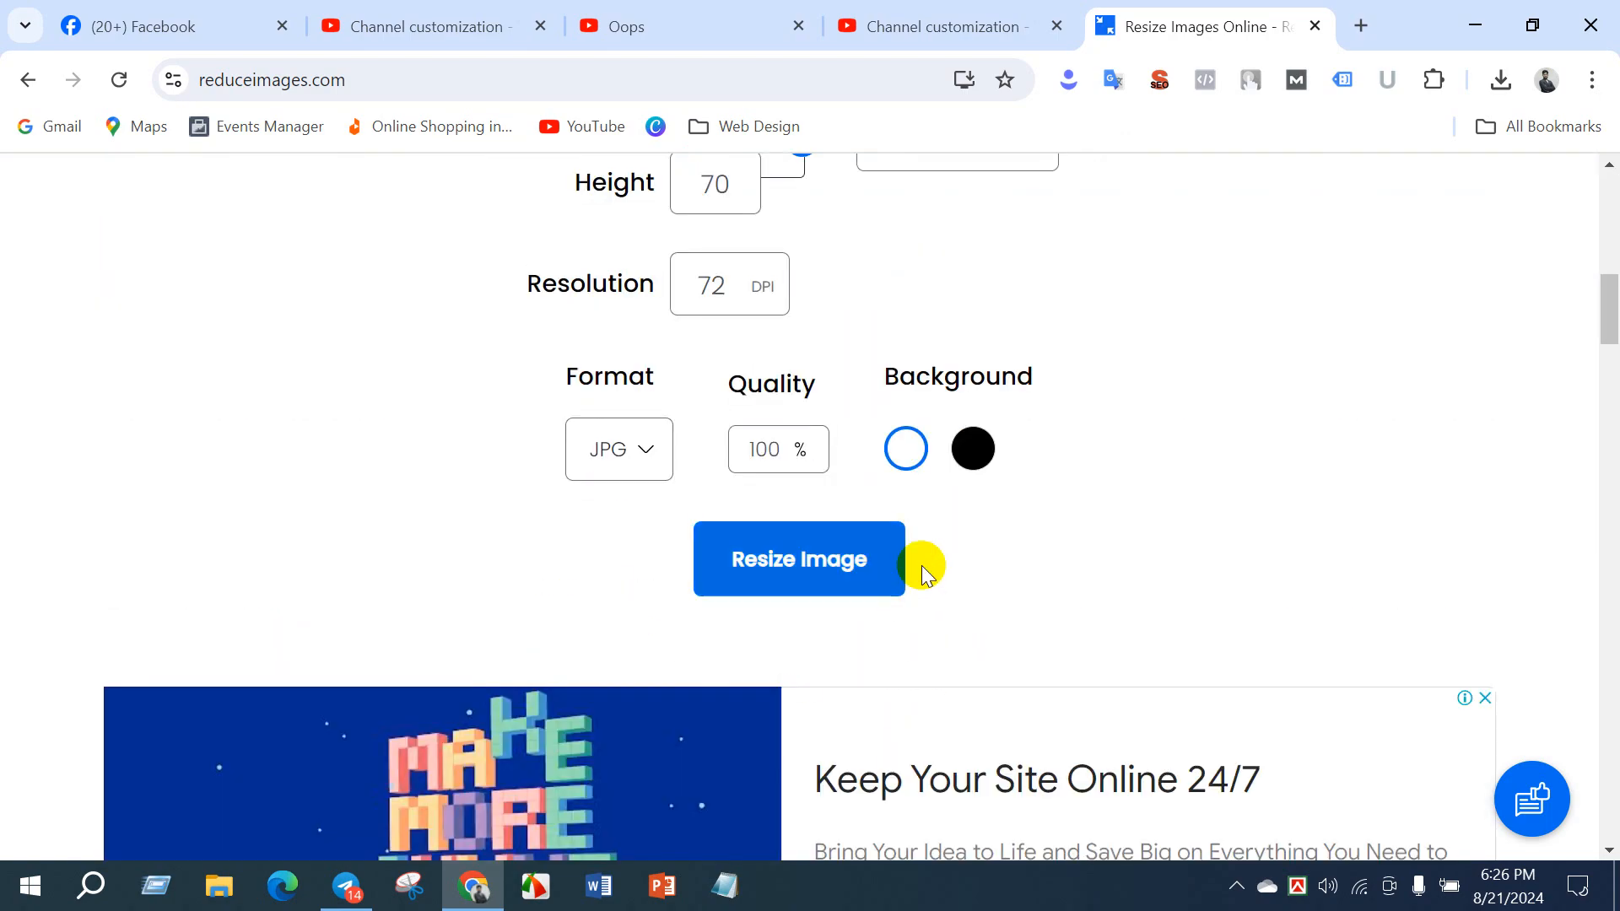
double_click(784, 444)
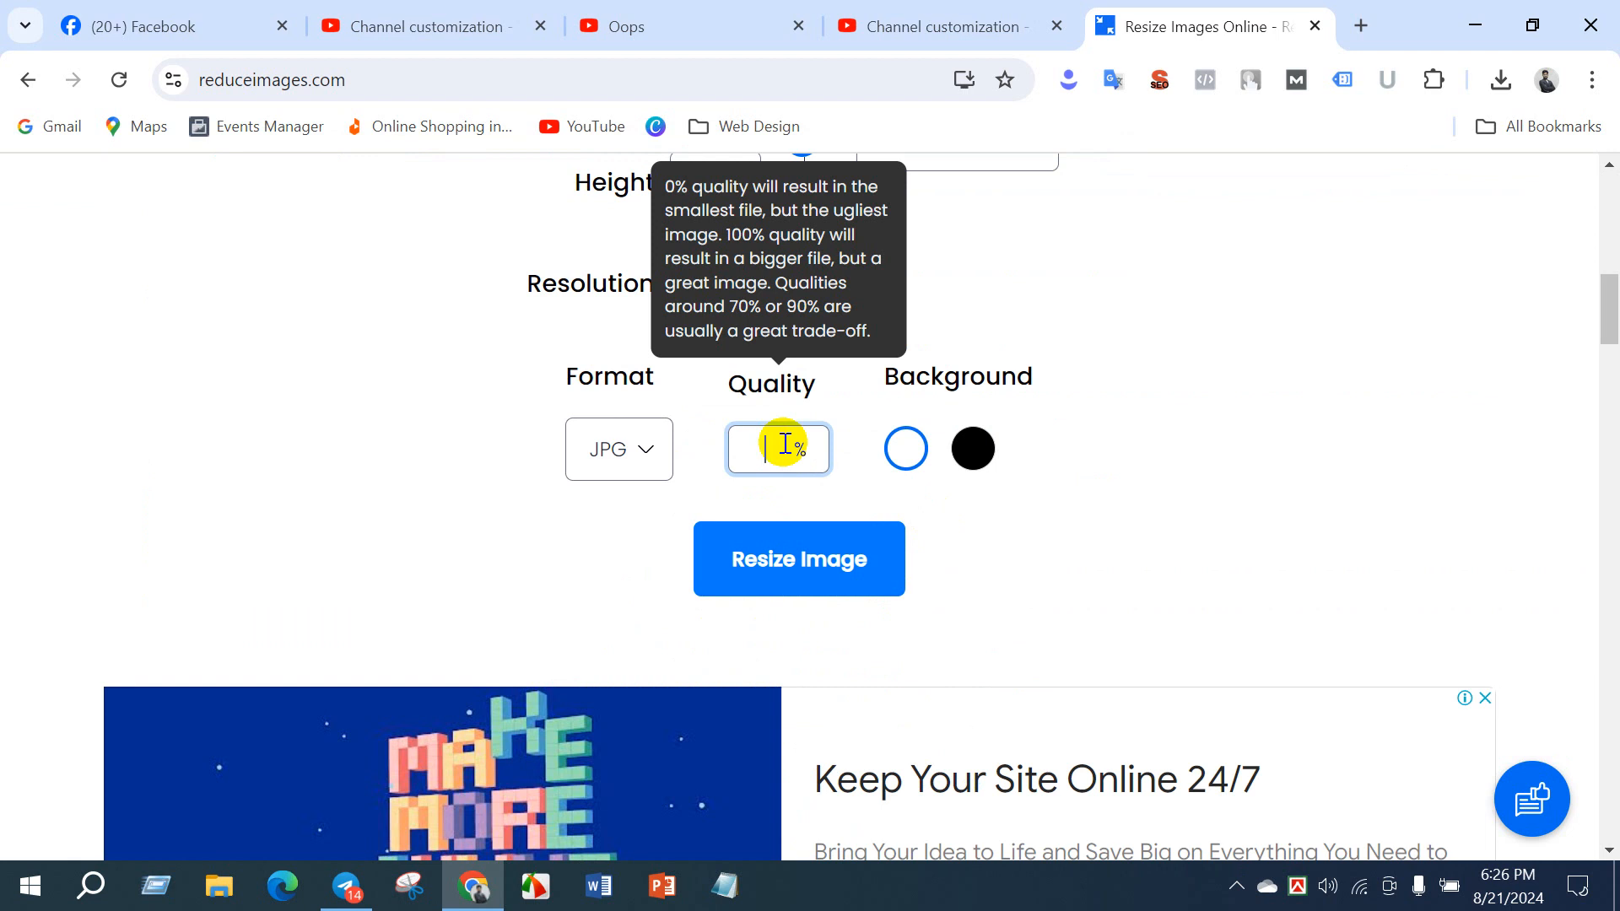
type("90")
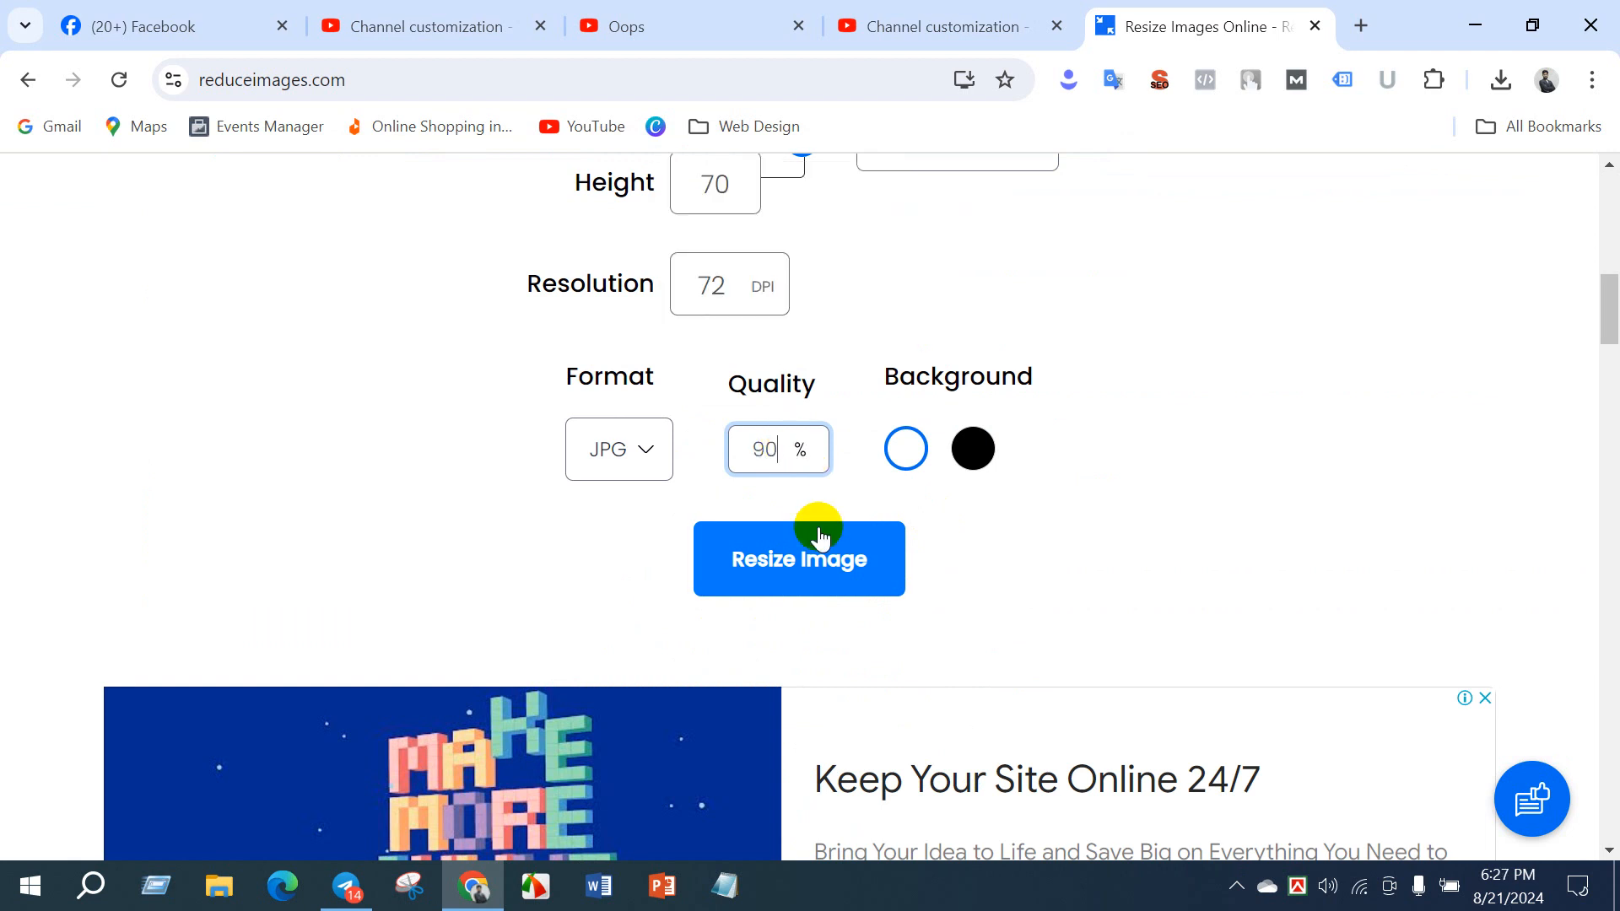
left_click(817, 540)
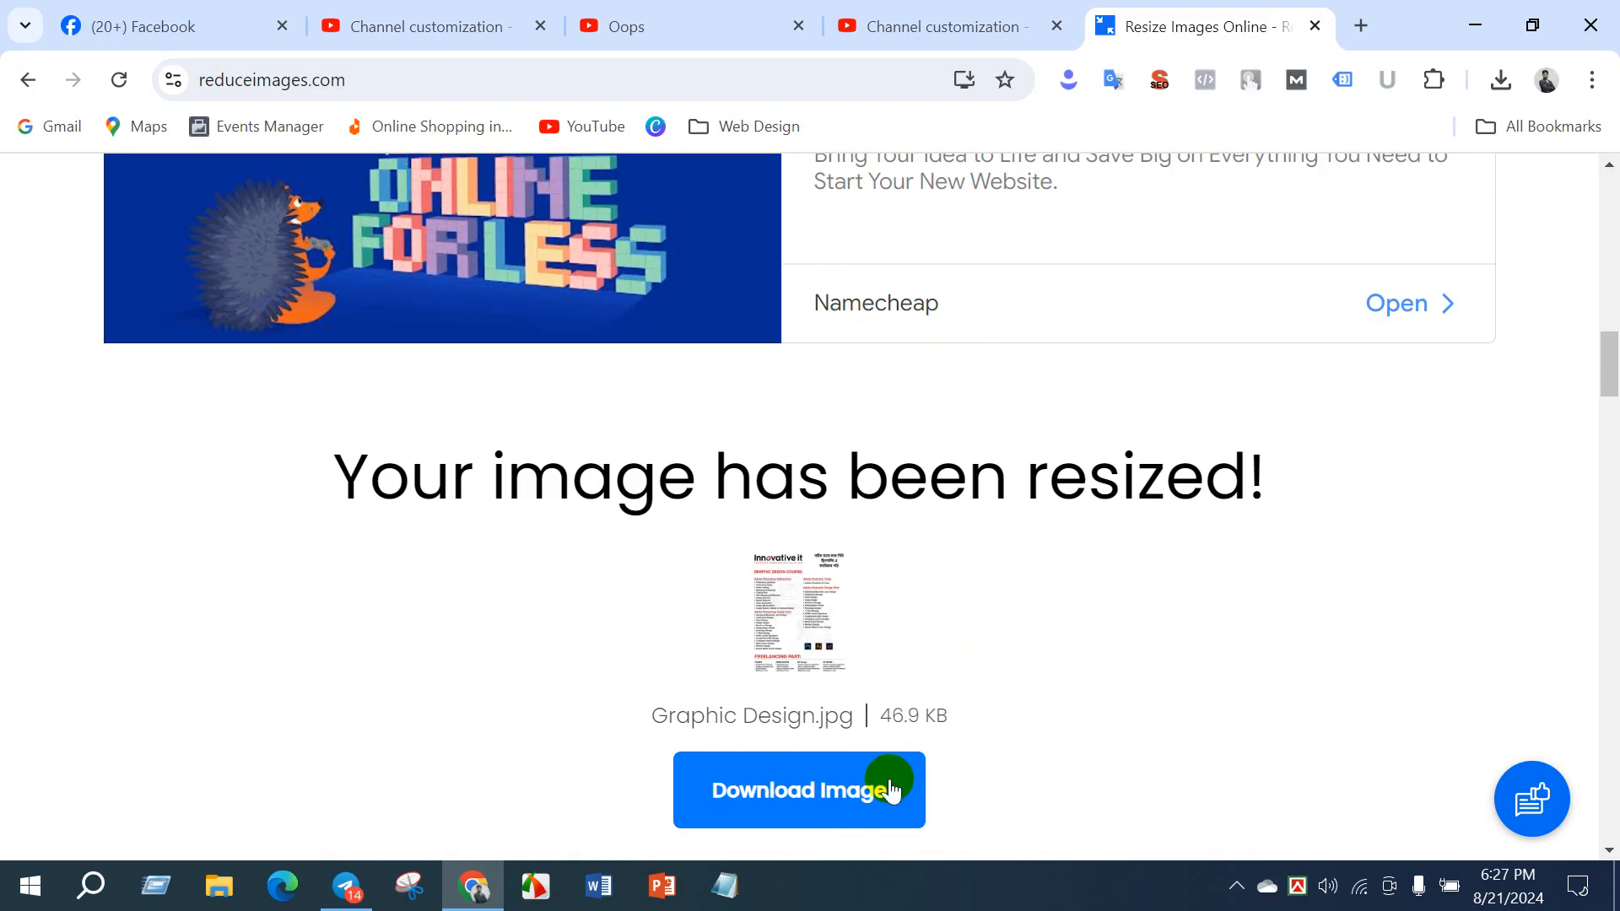
left_click(837, 808)
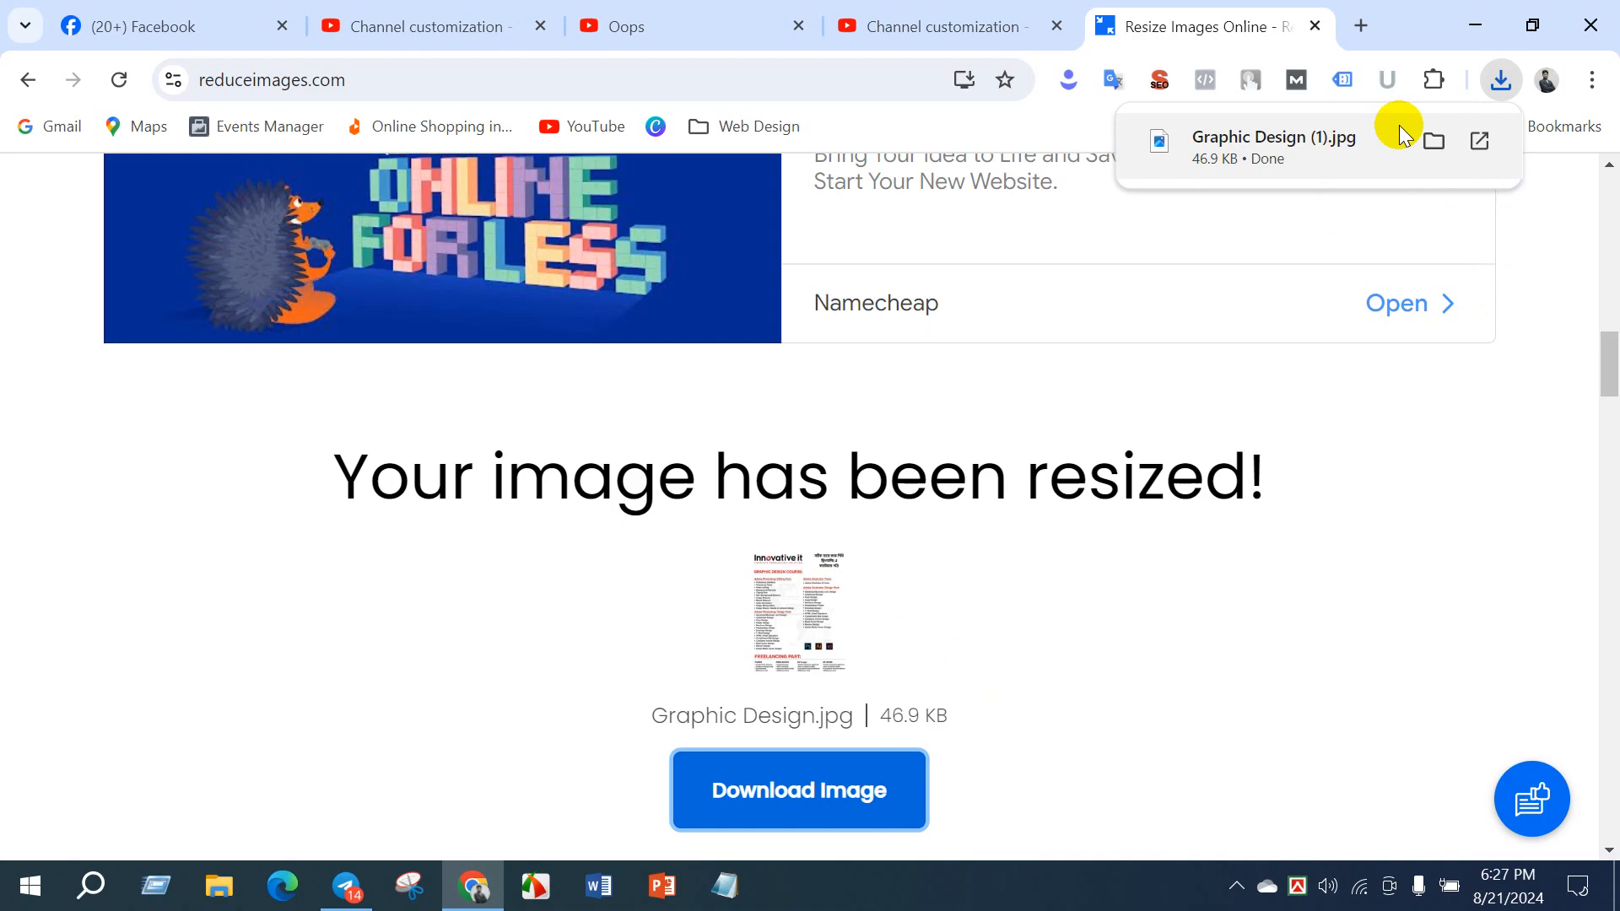
- Open the downloaded Graphic Design (1).jpg in the photo viewer, inspect its quality up close and close it
left_click(1356, 133)
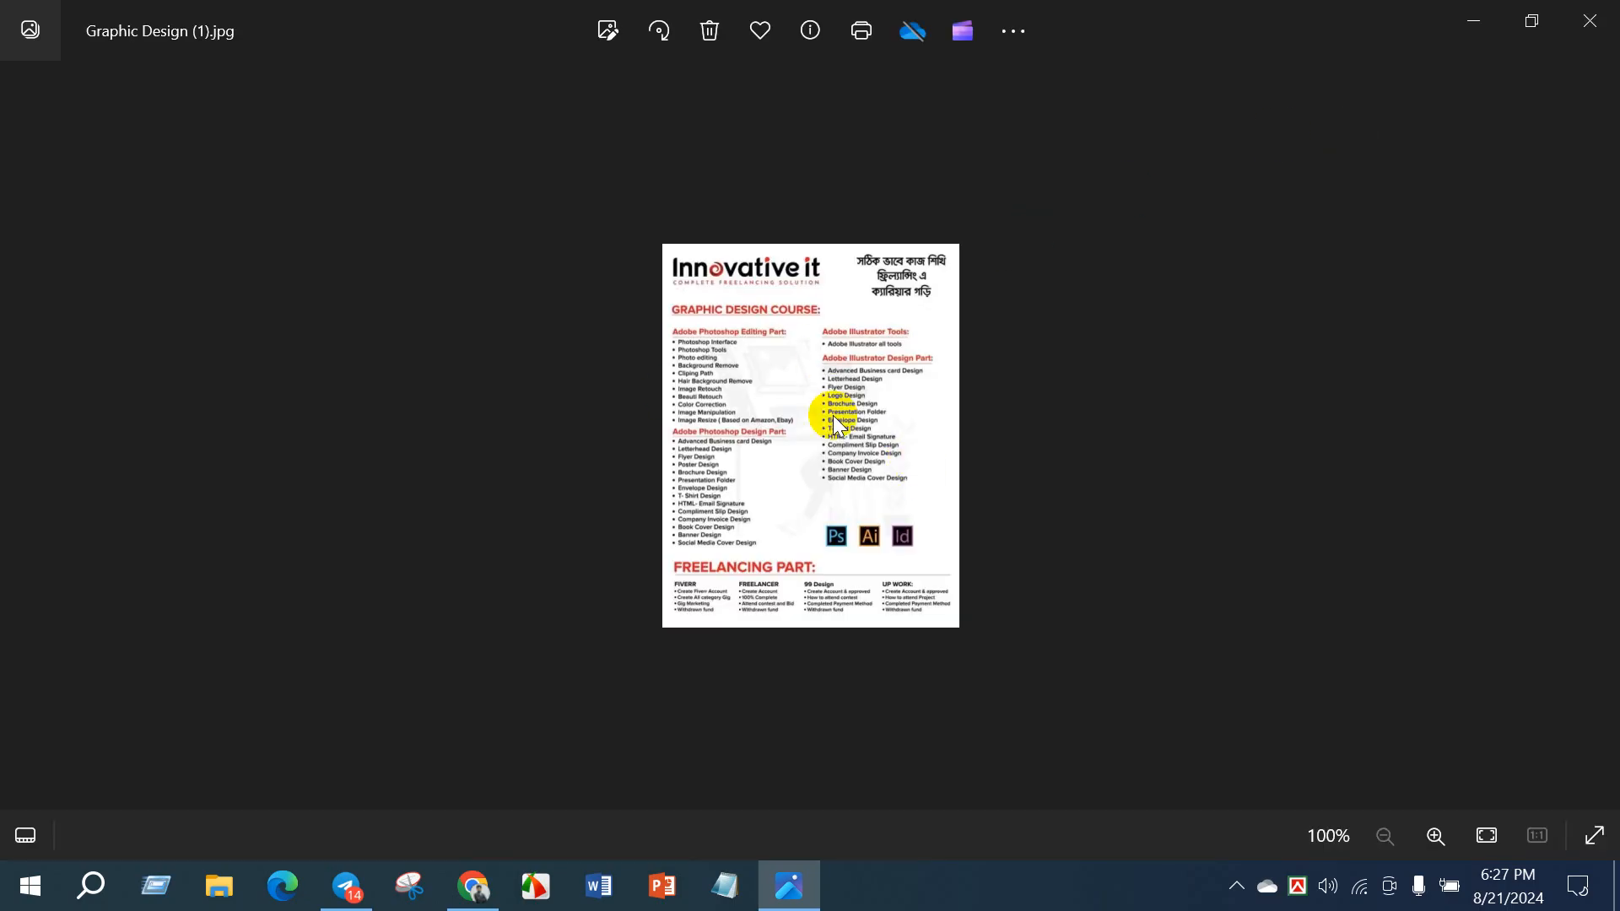
scroll(834, 417, "up", 3)
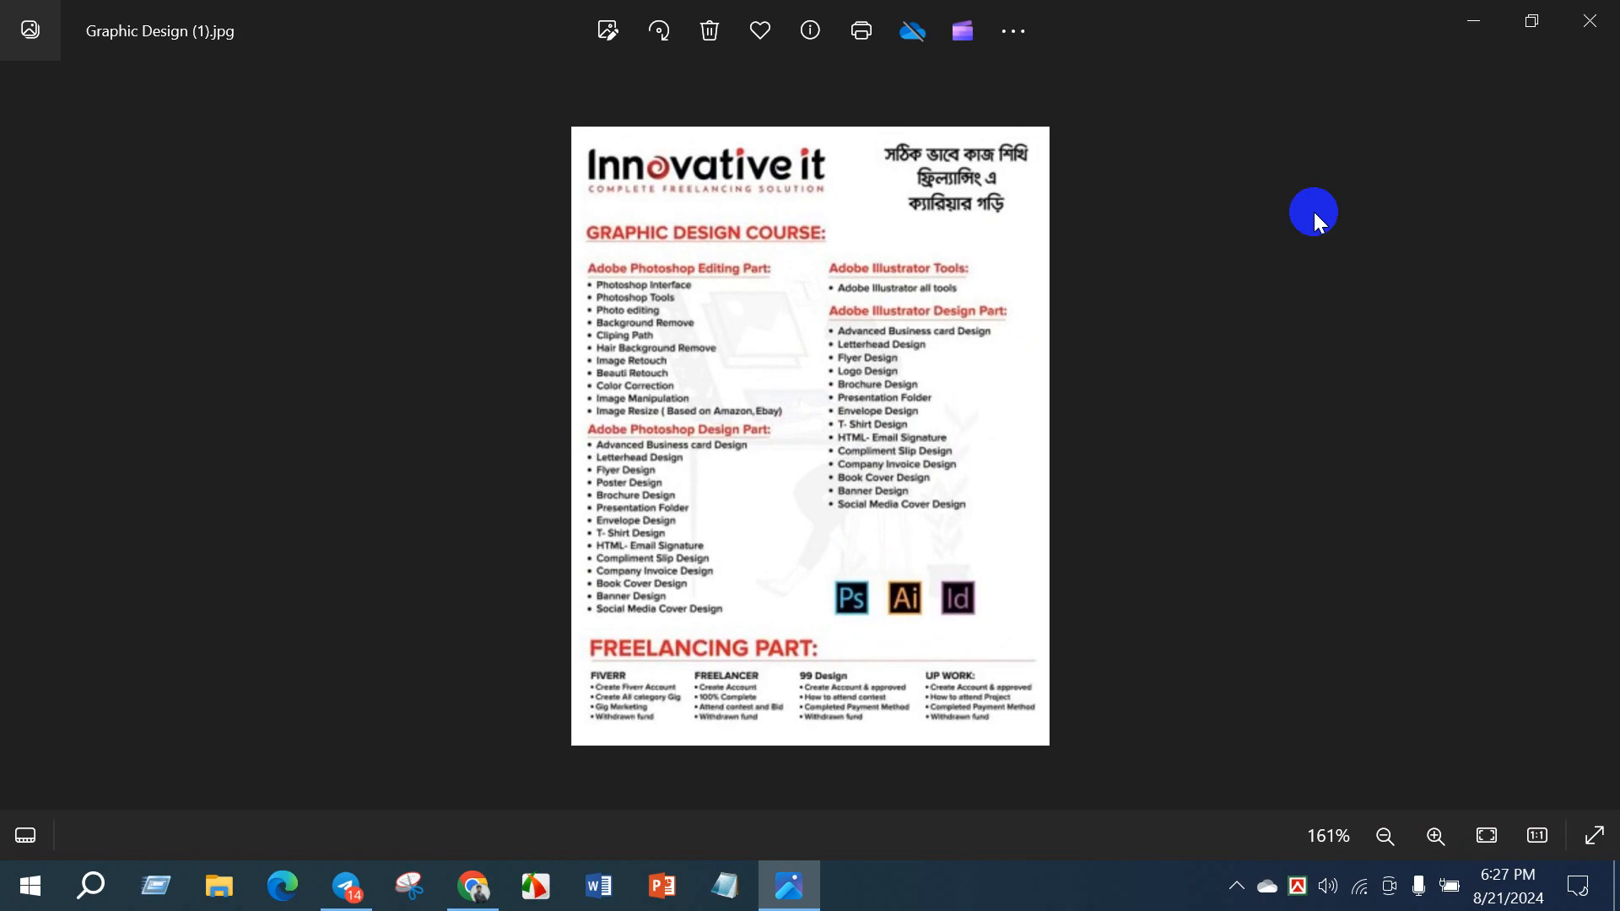
left_click(1590, 20)
- Minimize the browser and open Digital Marketing.jpg from the Desktop for viewing
left_click(1472, 19)
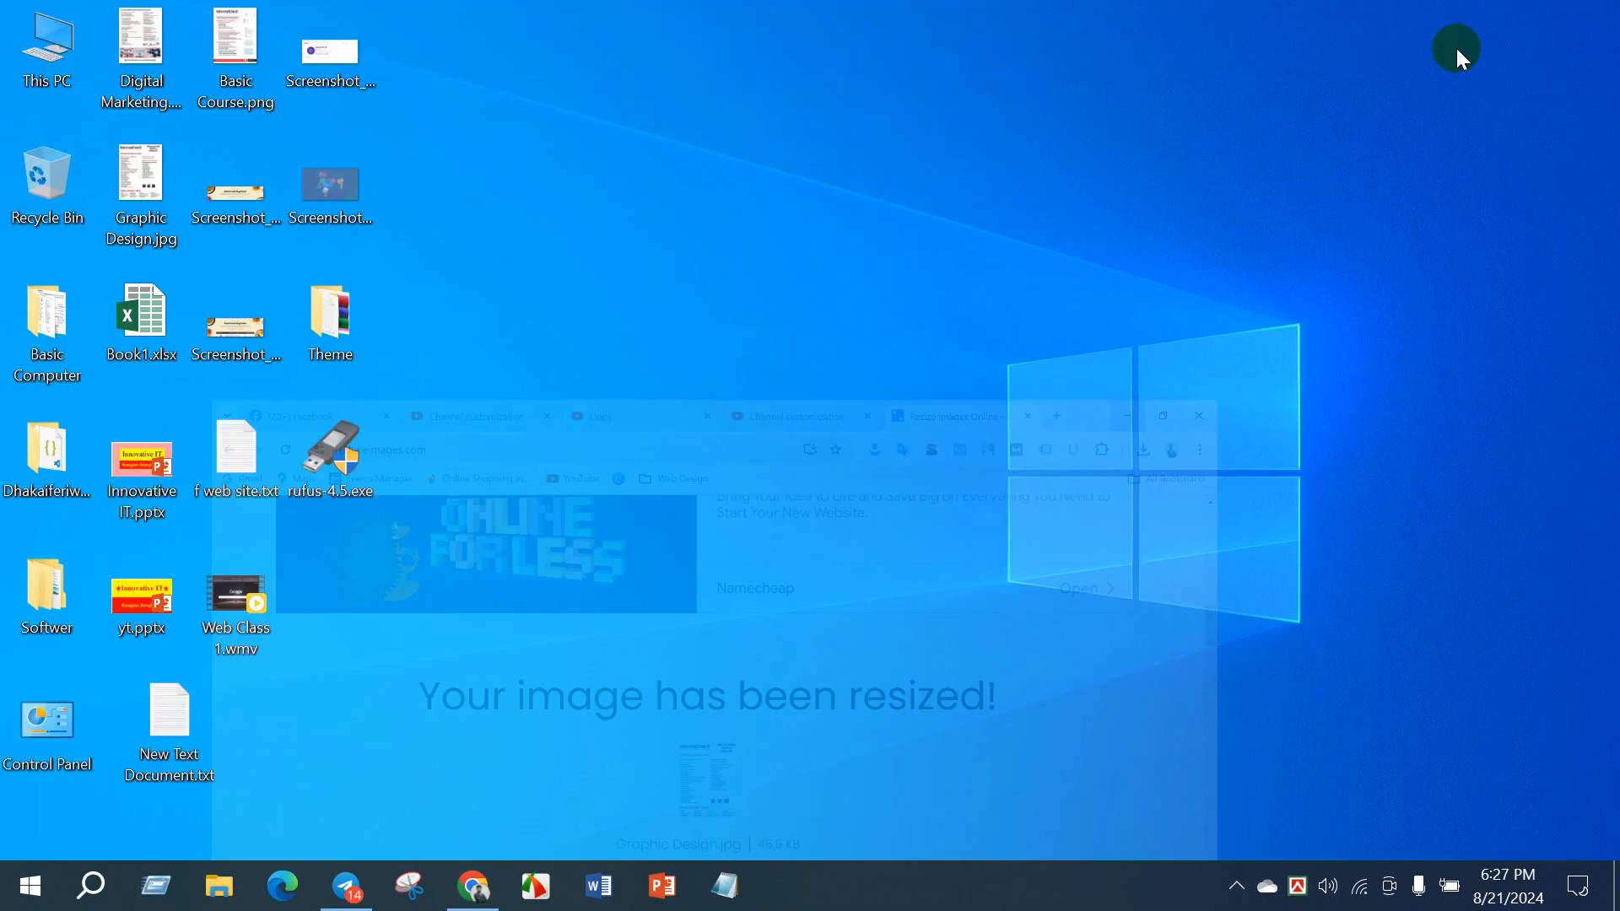
double_click(138, 68)
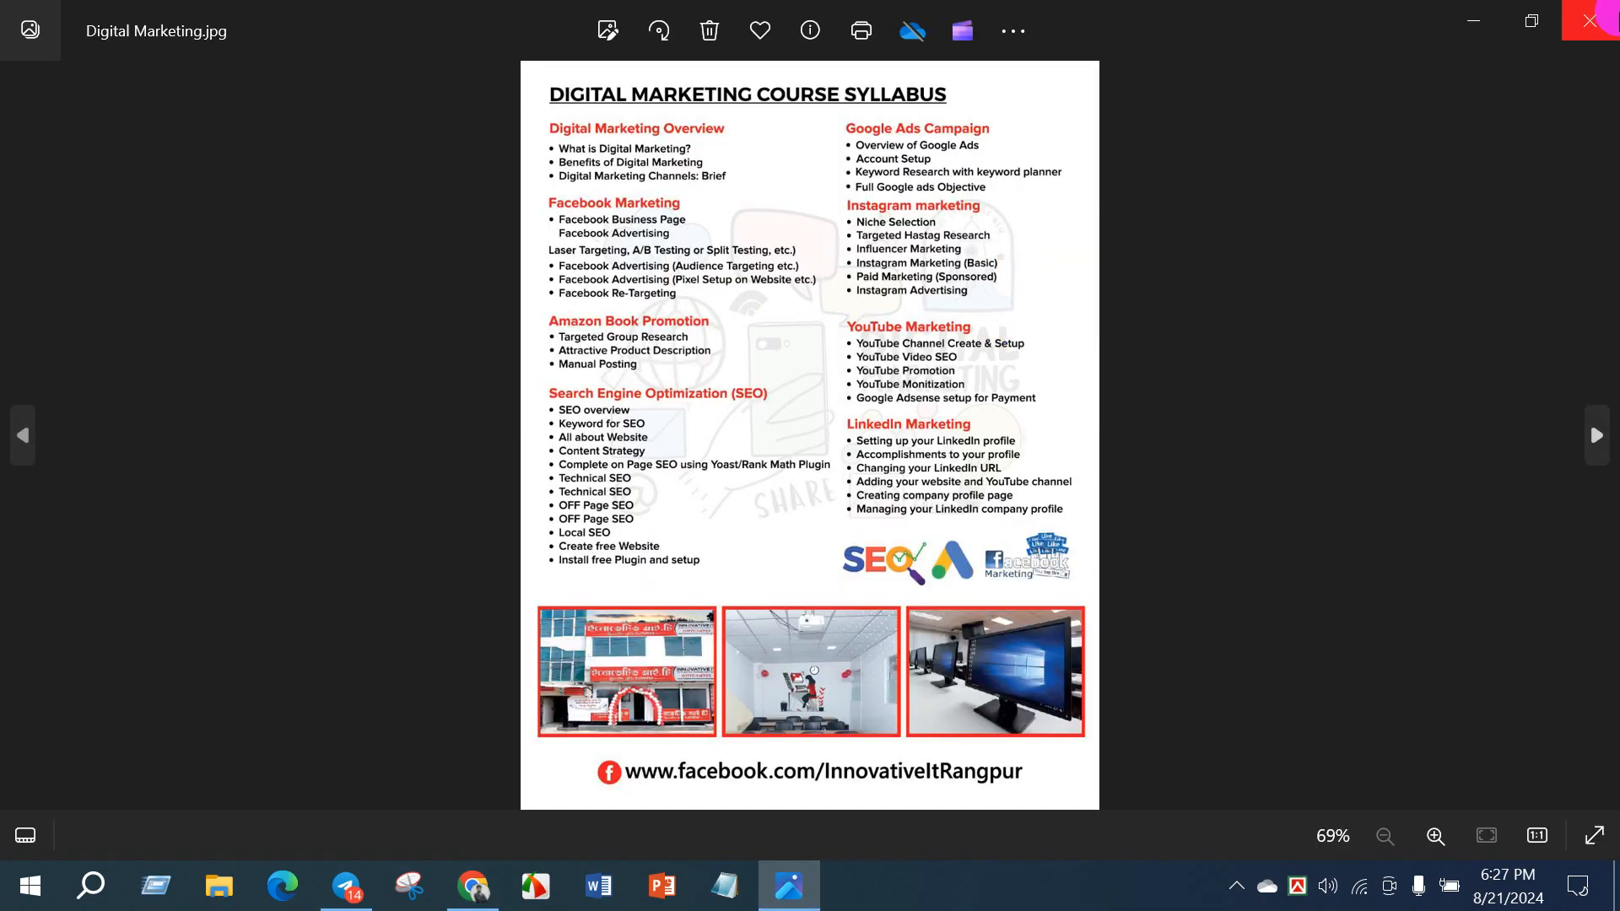
- Close Digital Marketing.jpg, open Graphic Design.jpg from the Desktop folder in File Explorer for viewing, and close both windows
left_click(1590, 21)
left_click(46, 84)
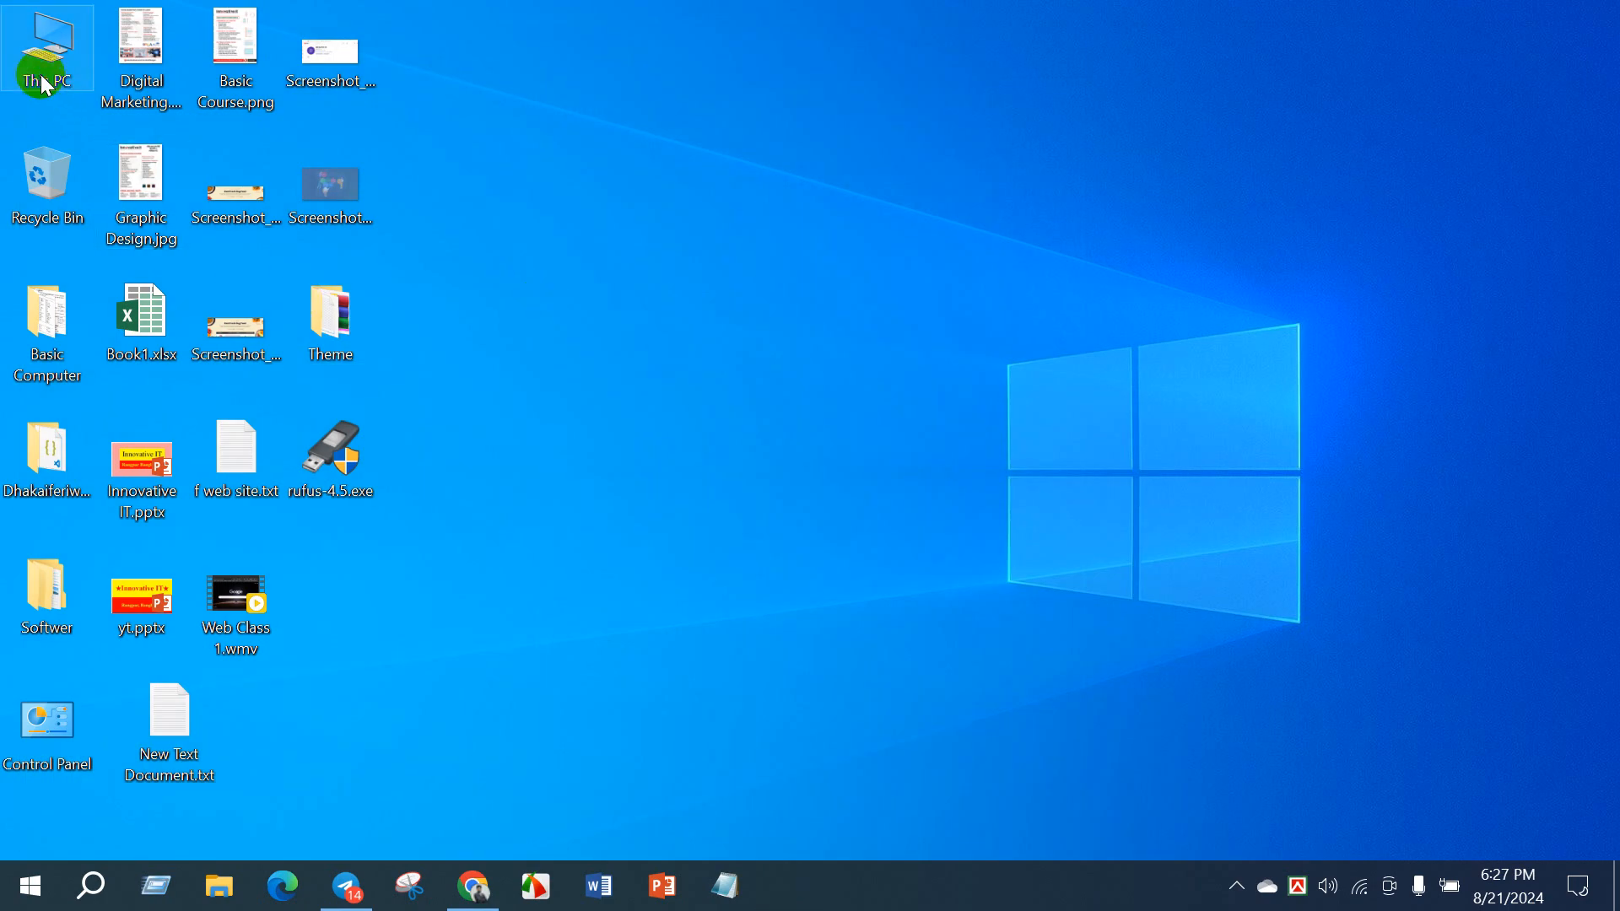
double_click(46, 84)
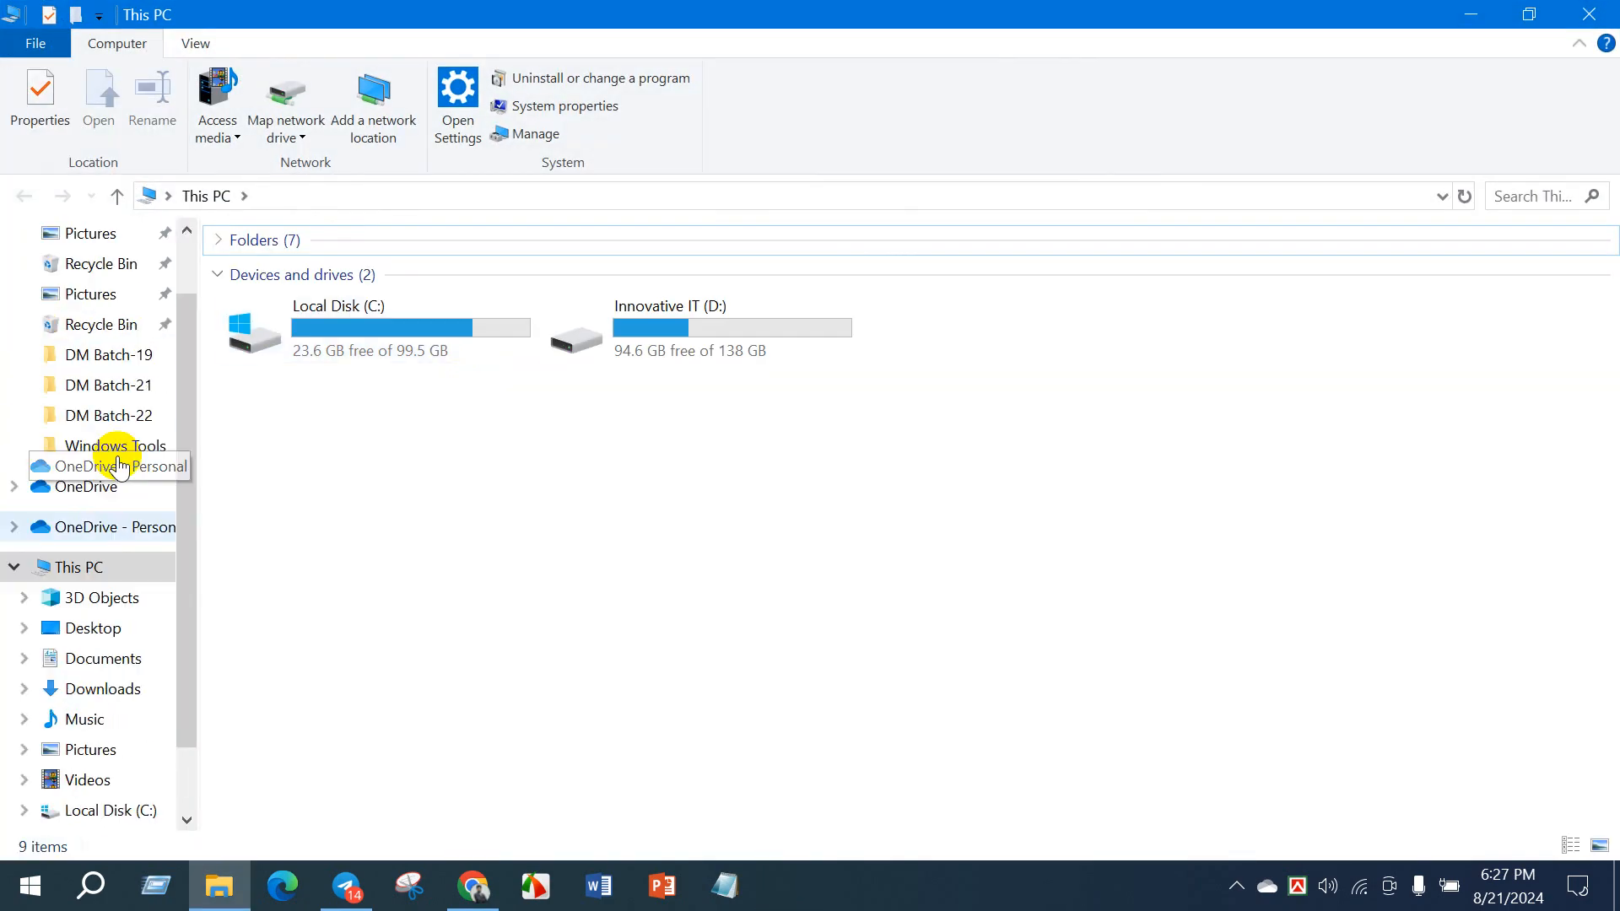
scroll(118, 467, "up", 2)
left_click(89, 284)
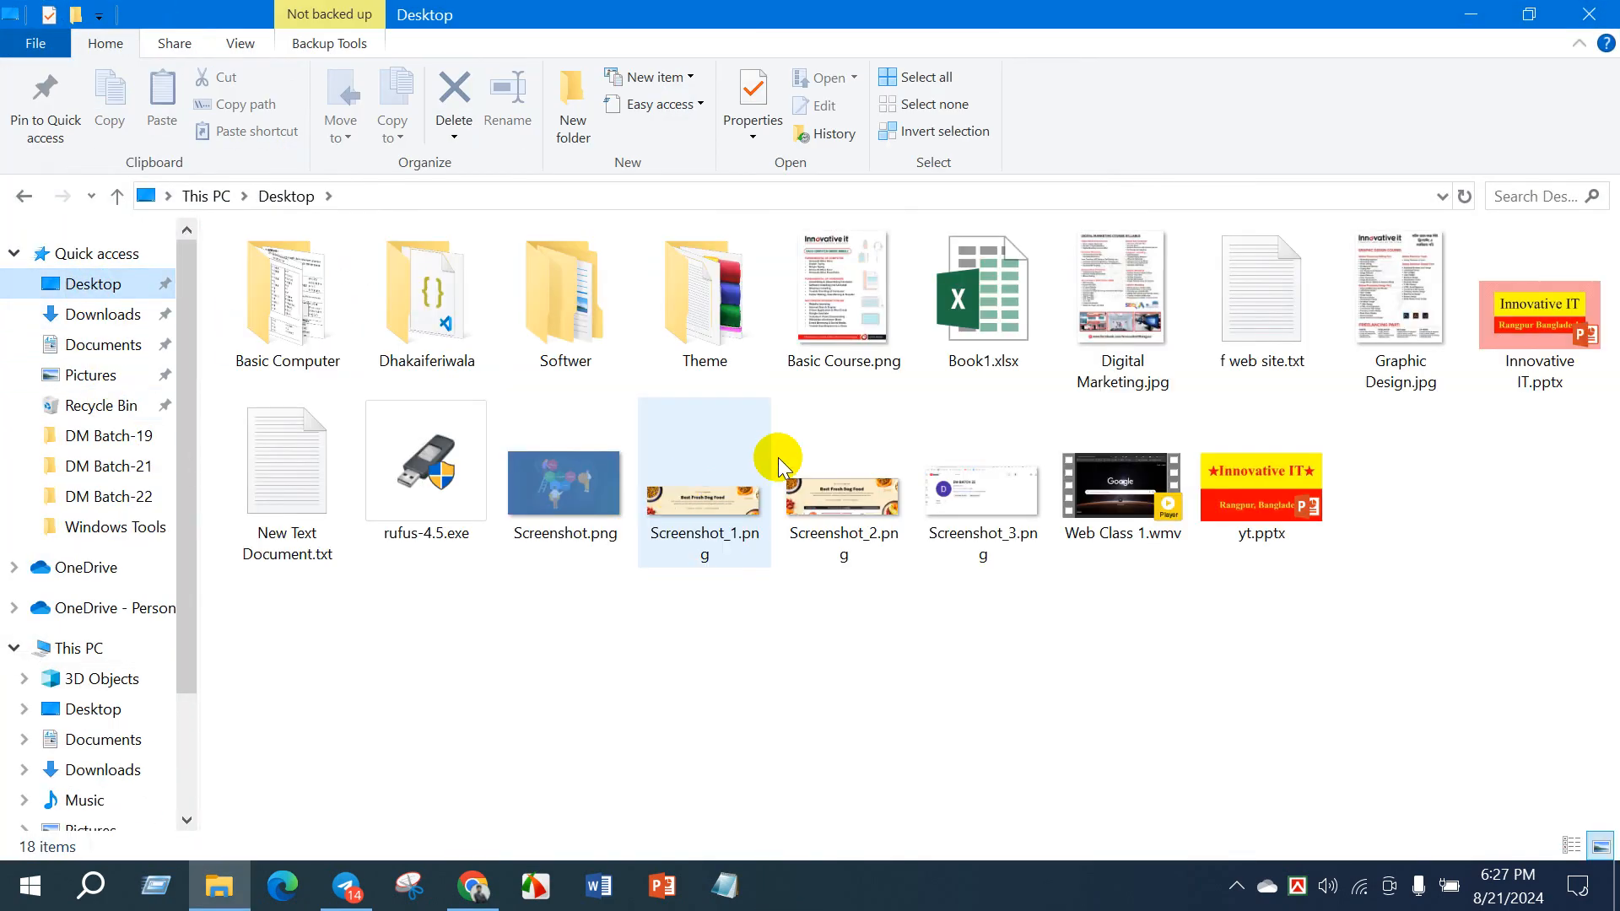
double_click(1390, 265)
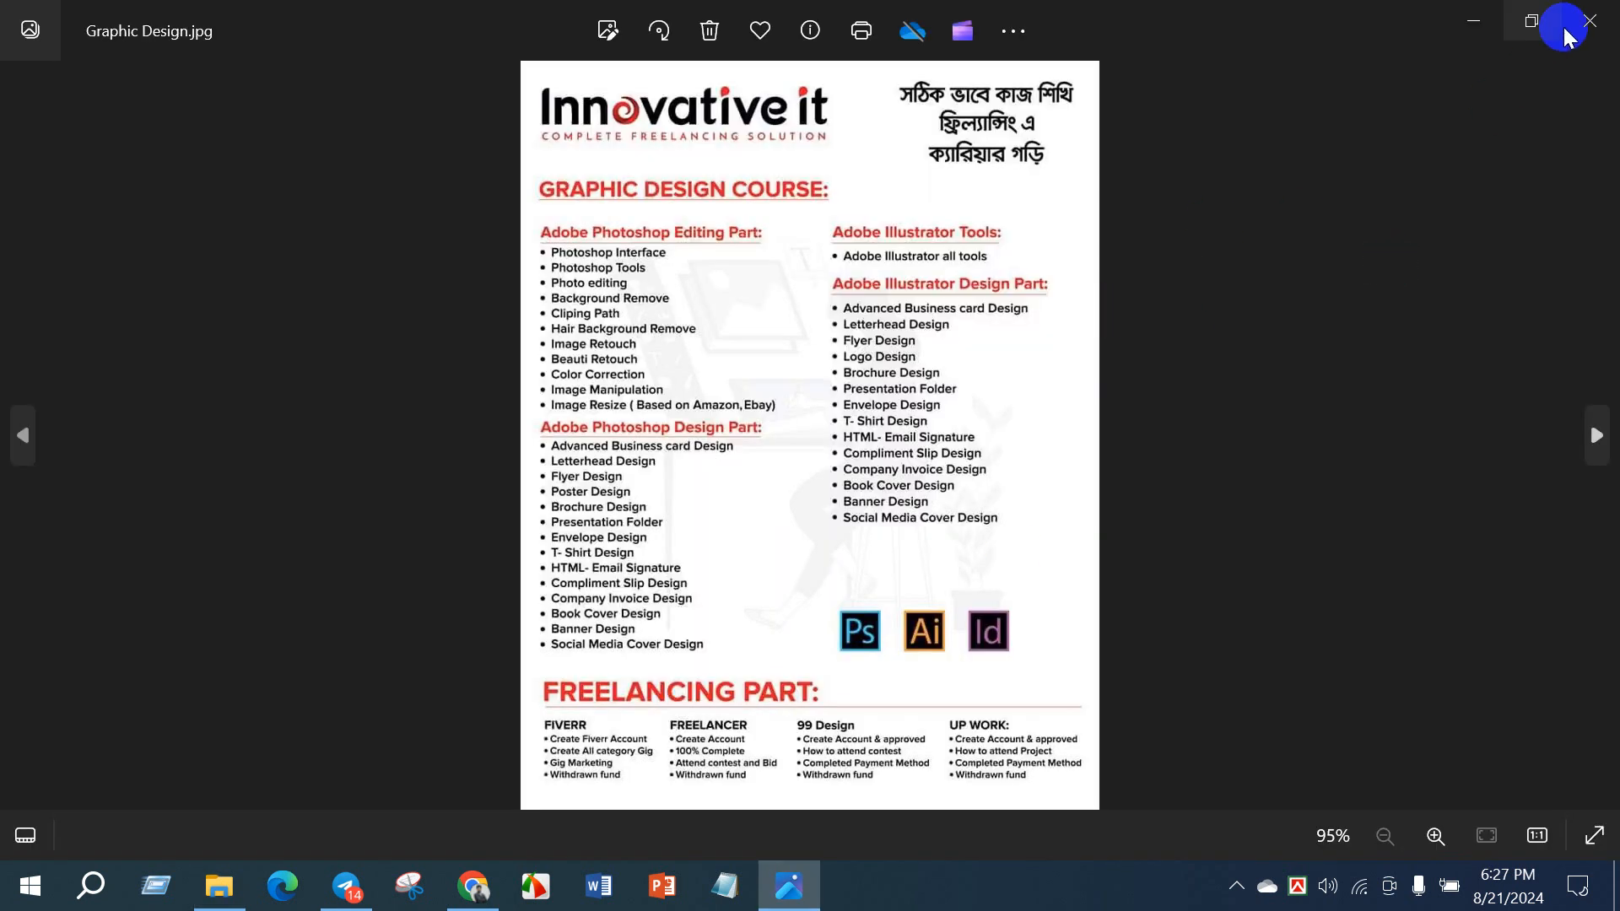
left_click(1589, 22)
left_click(1589, 10)
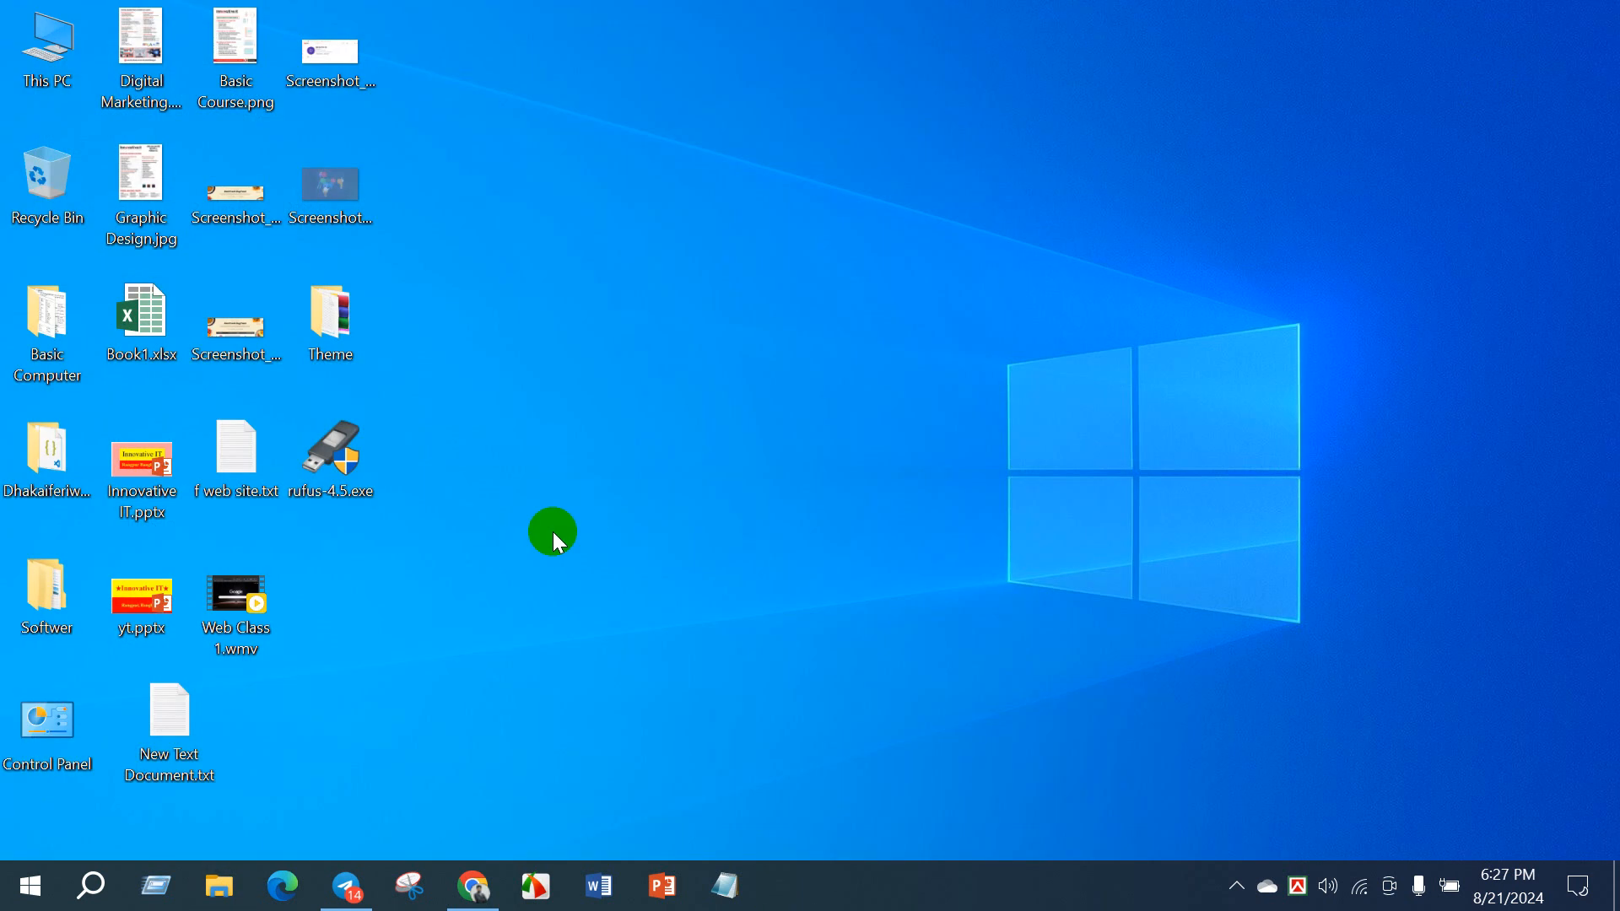
- Switch to Chrome and upload Graphic Design (1).jpg from Downloads as the profile picture on YouTube Studio's Branding page
left_click(477, 886)
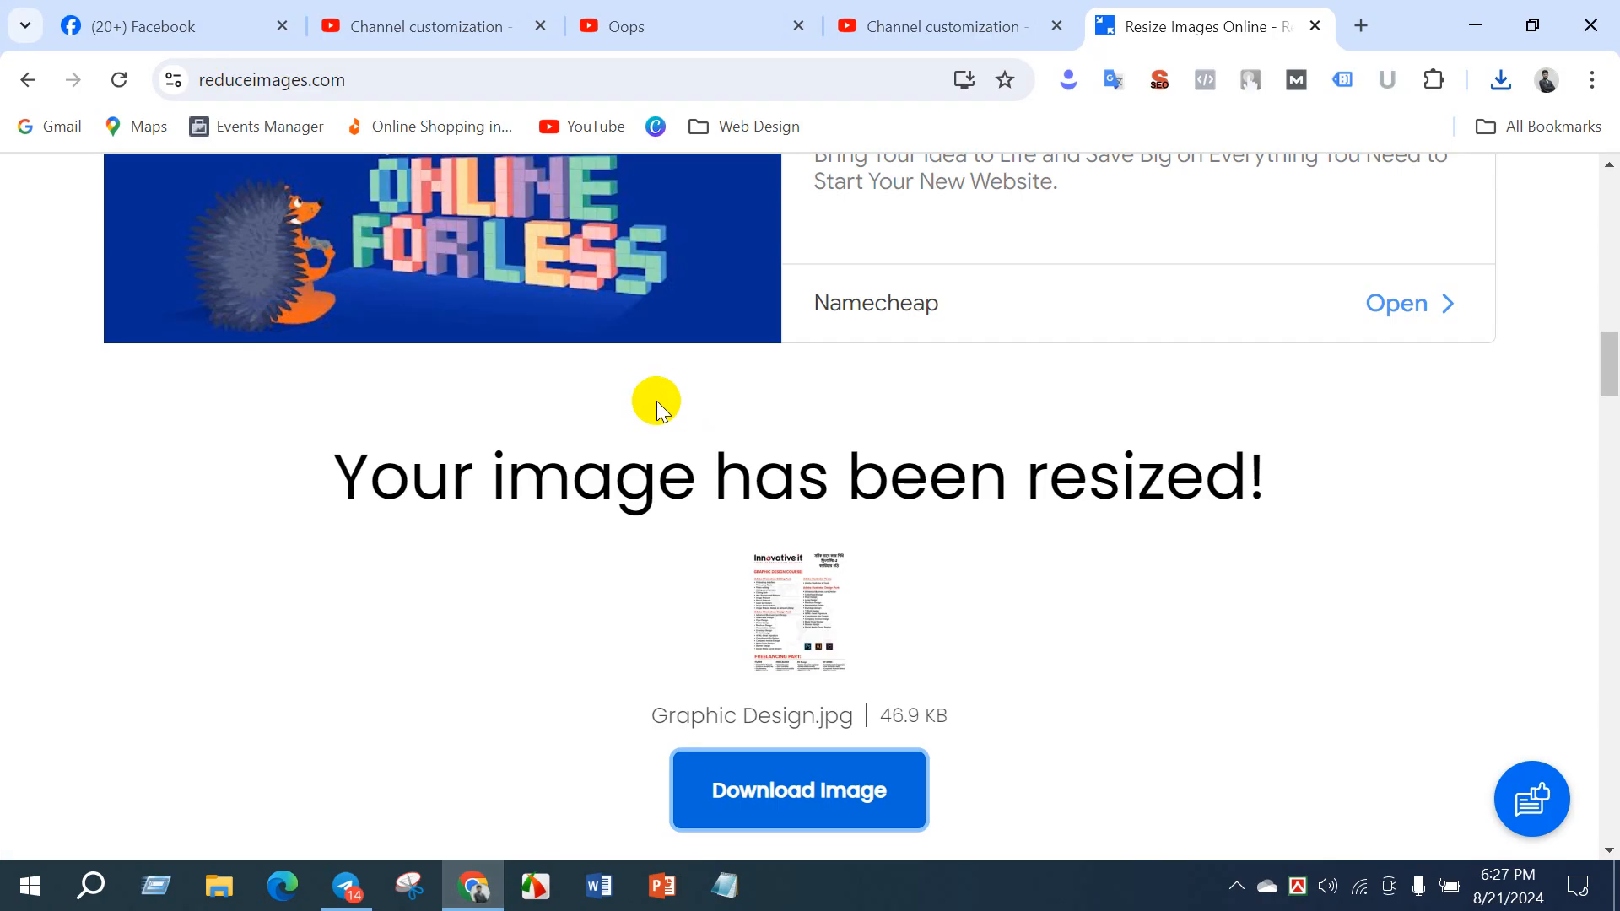
scroll(666, 405, "up", 10)
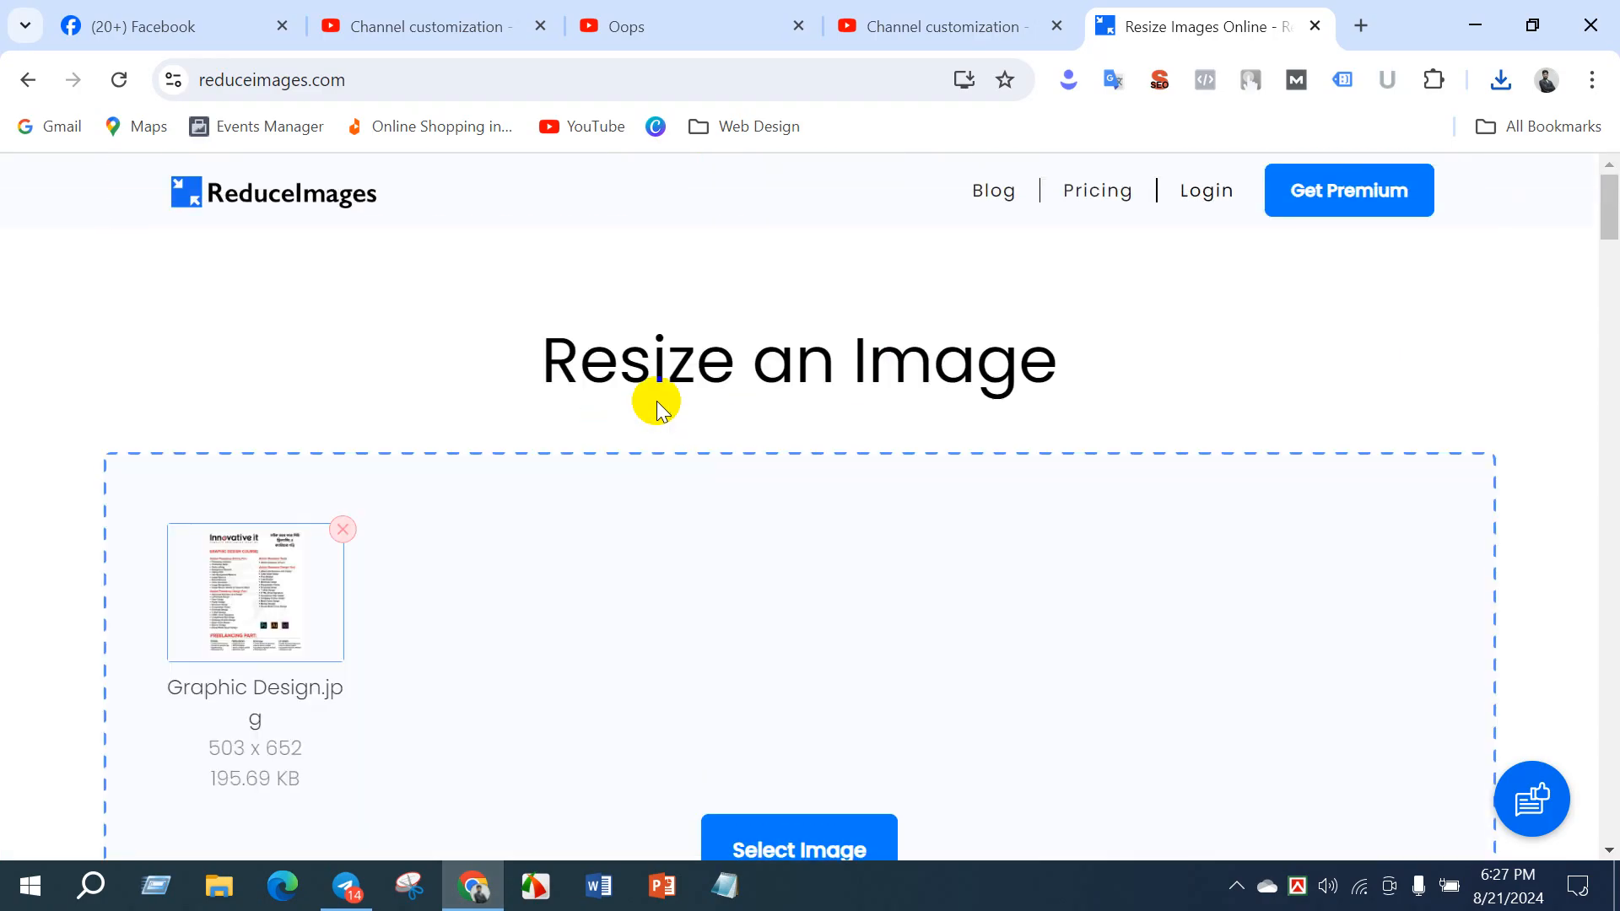
left_click(427, 26)
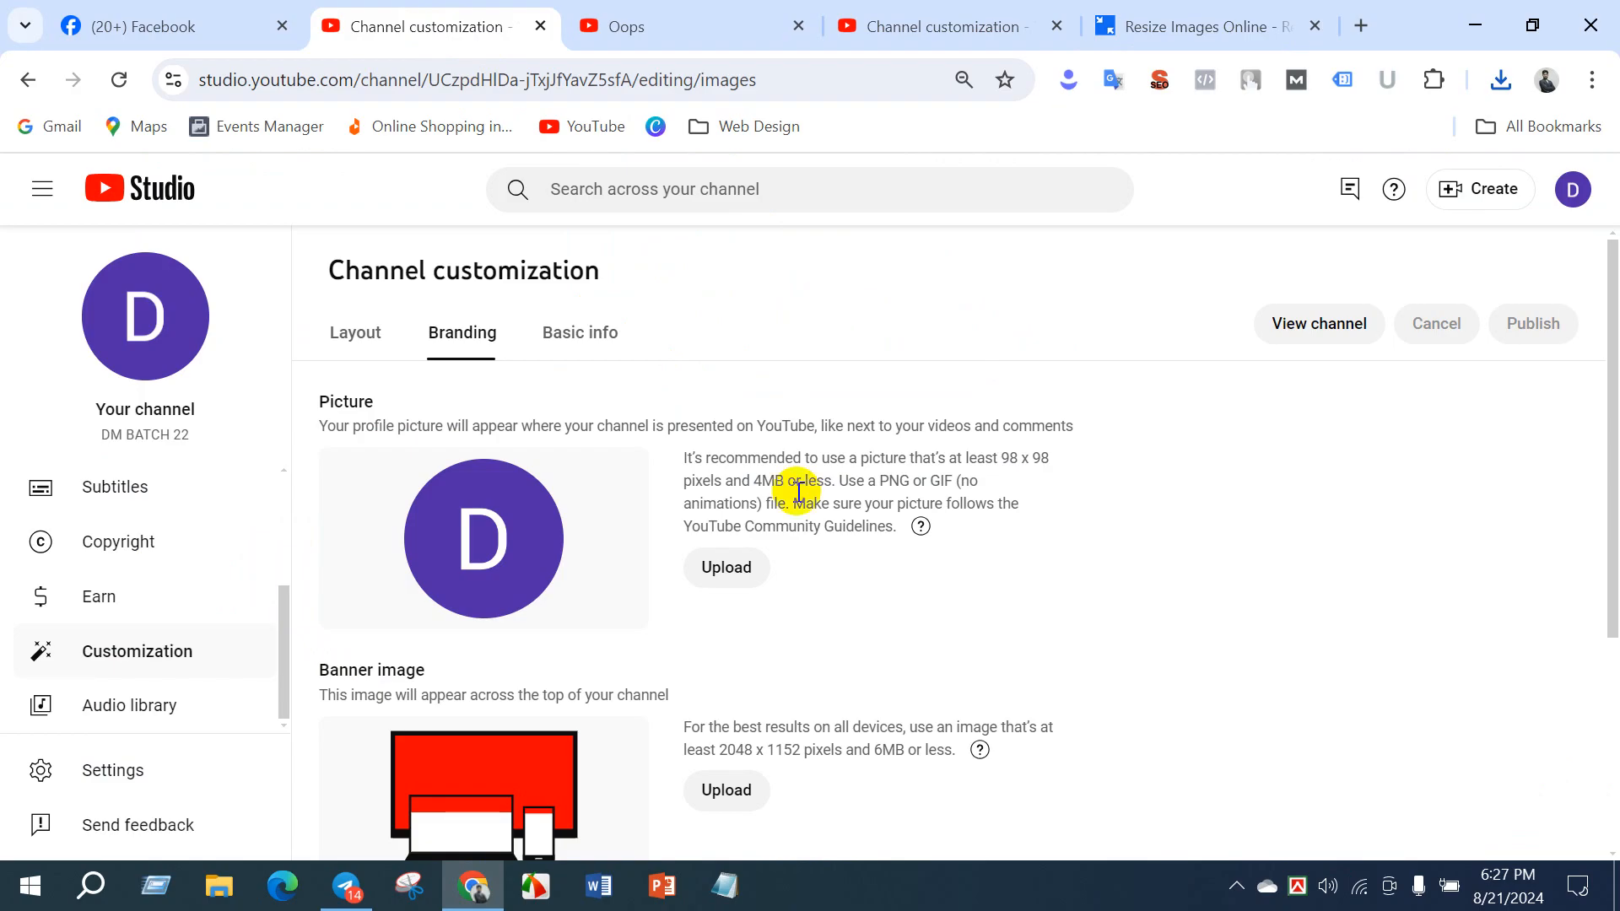
left_click(726, 570)
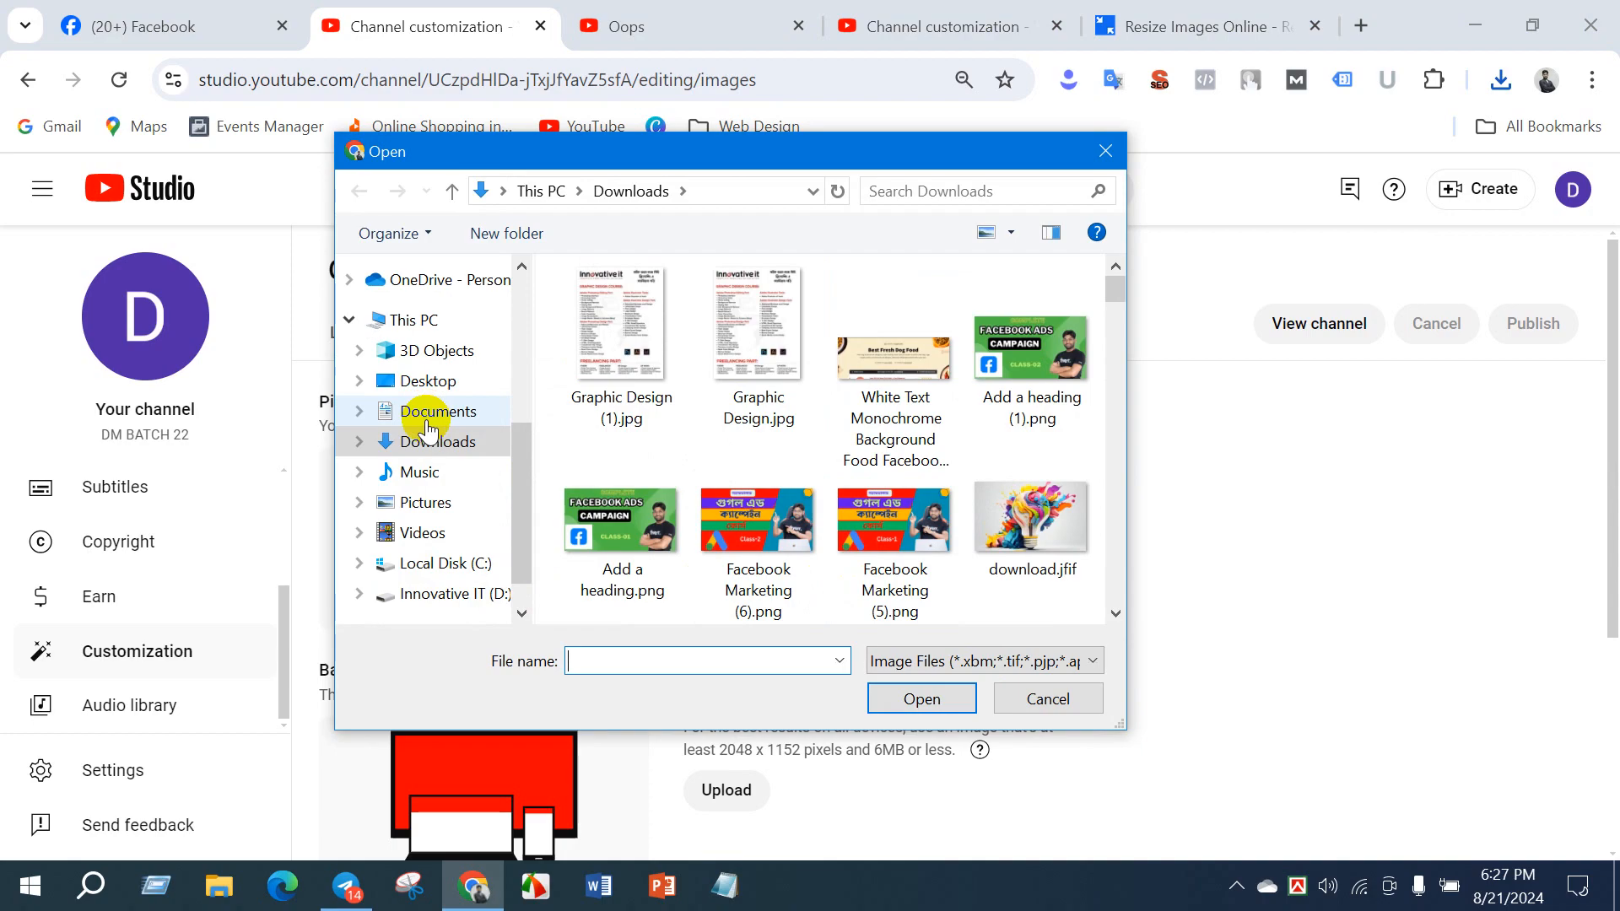
left_click(622, 337)
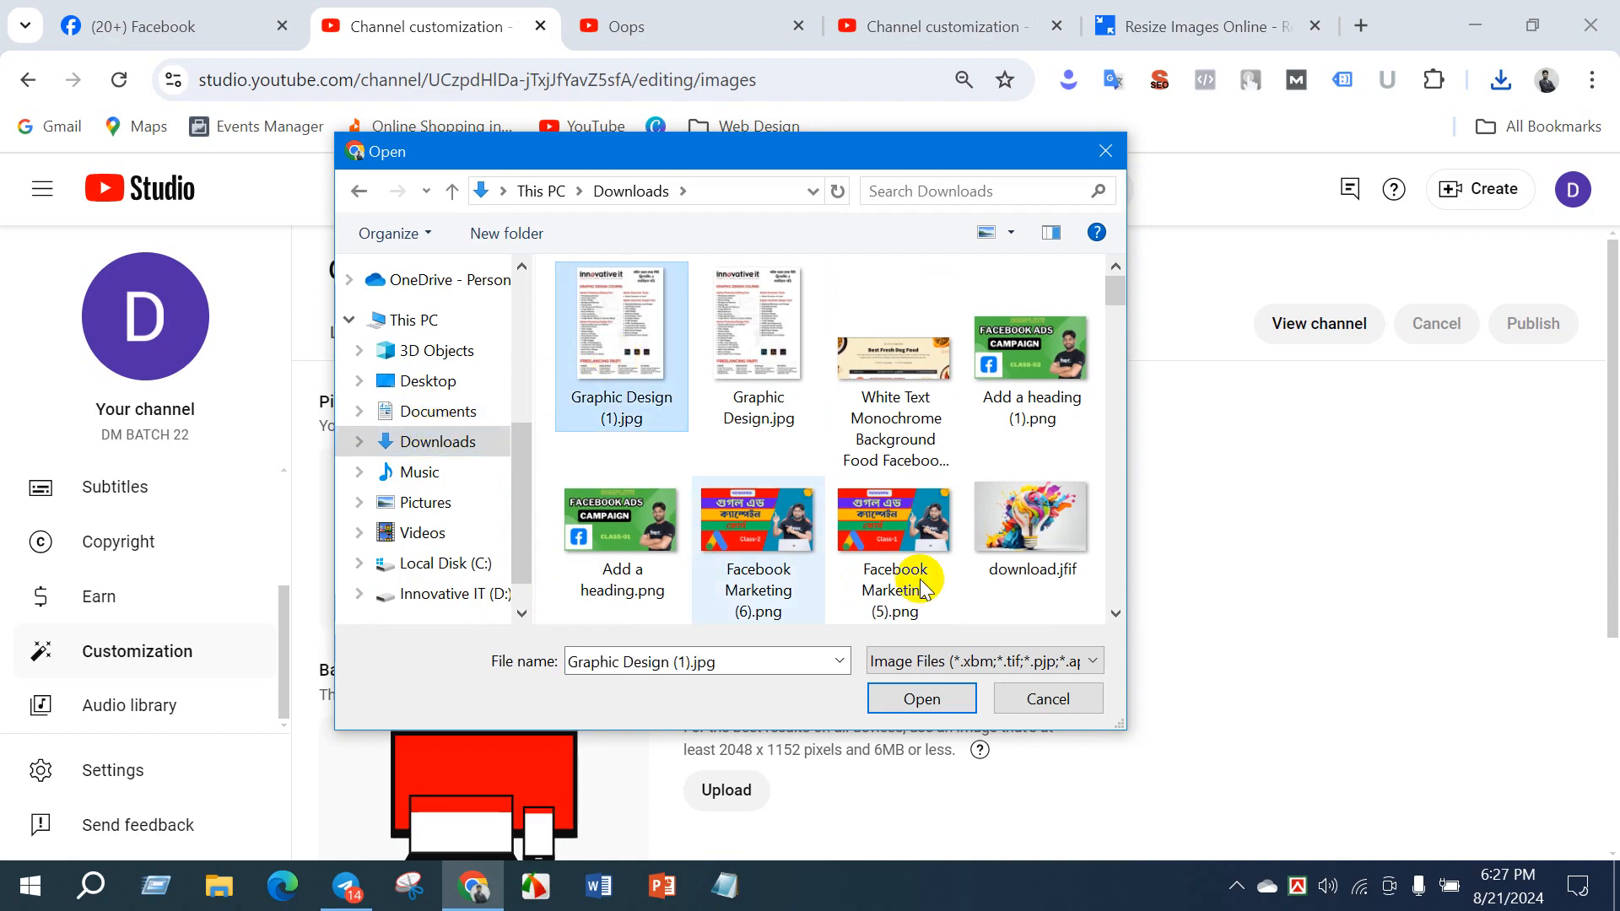
left_click(922, 698)
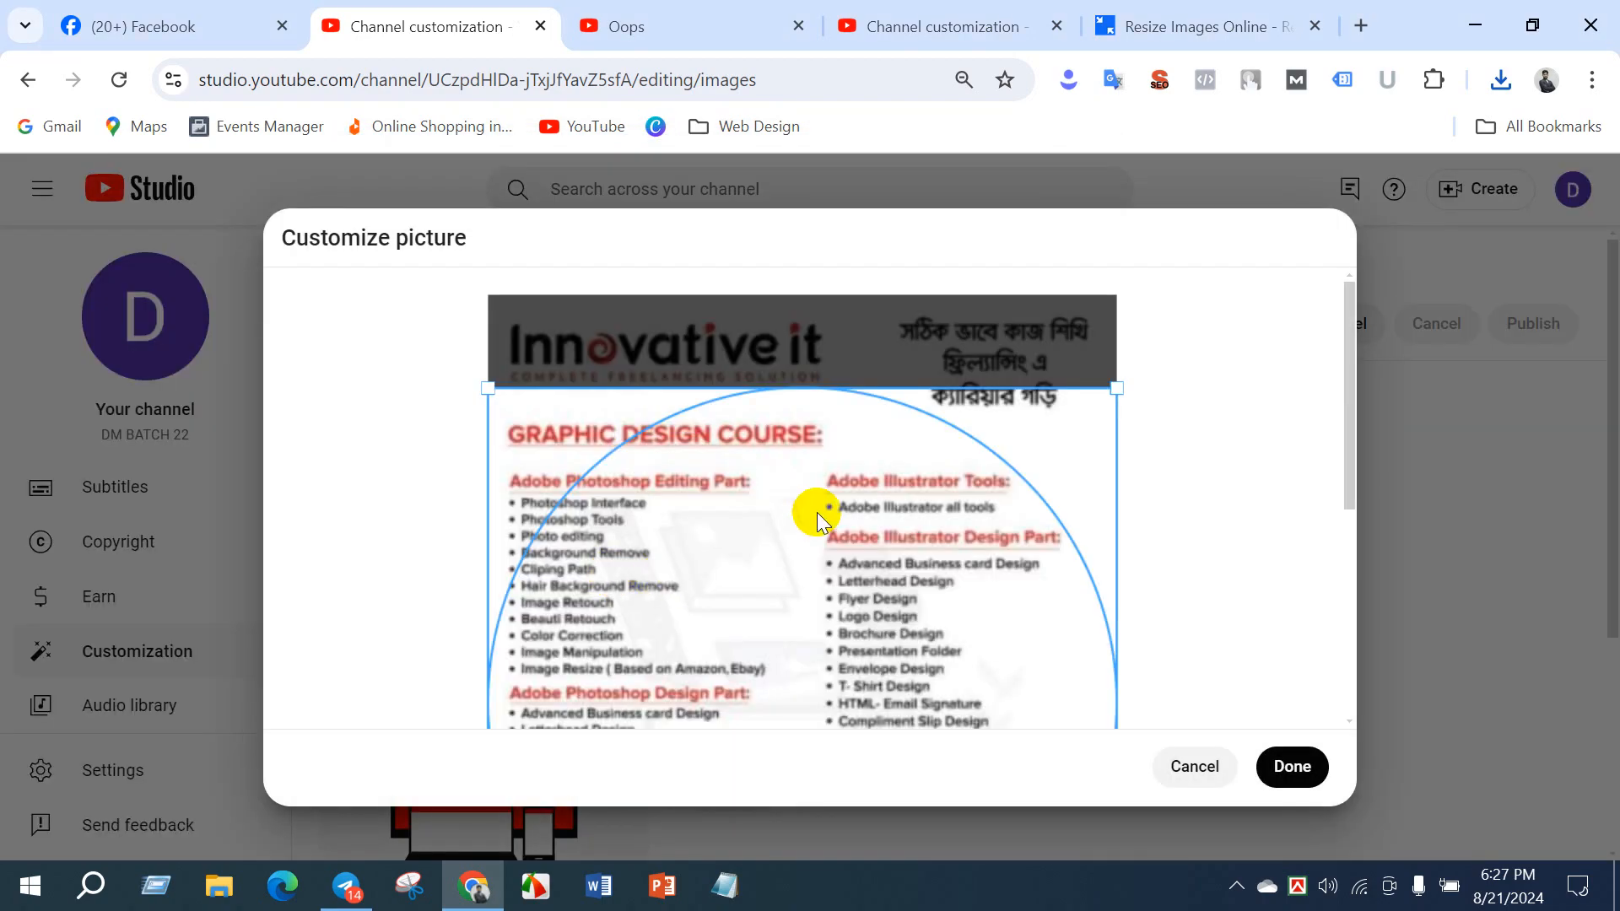
- Check the circular crop area over the whole profile picture, try to adjust its corner, and accept the crop
scroll(806, 506, "down", 5)
scroll(806, 512, "up", 4)
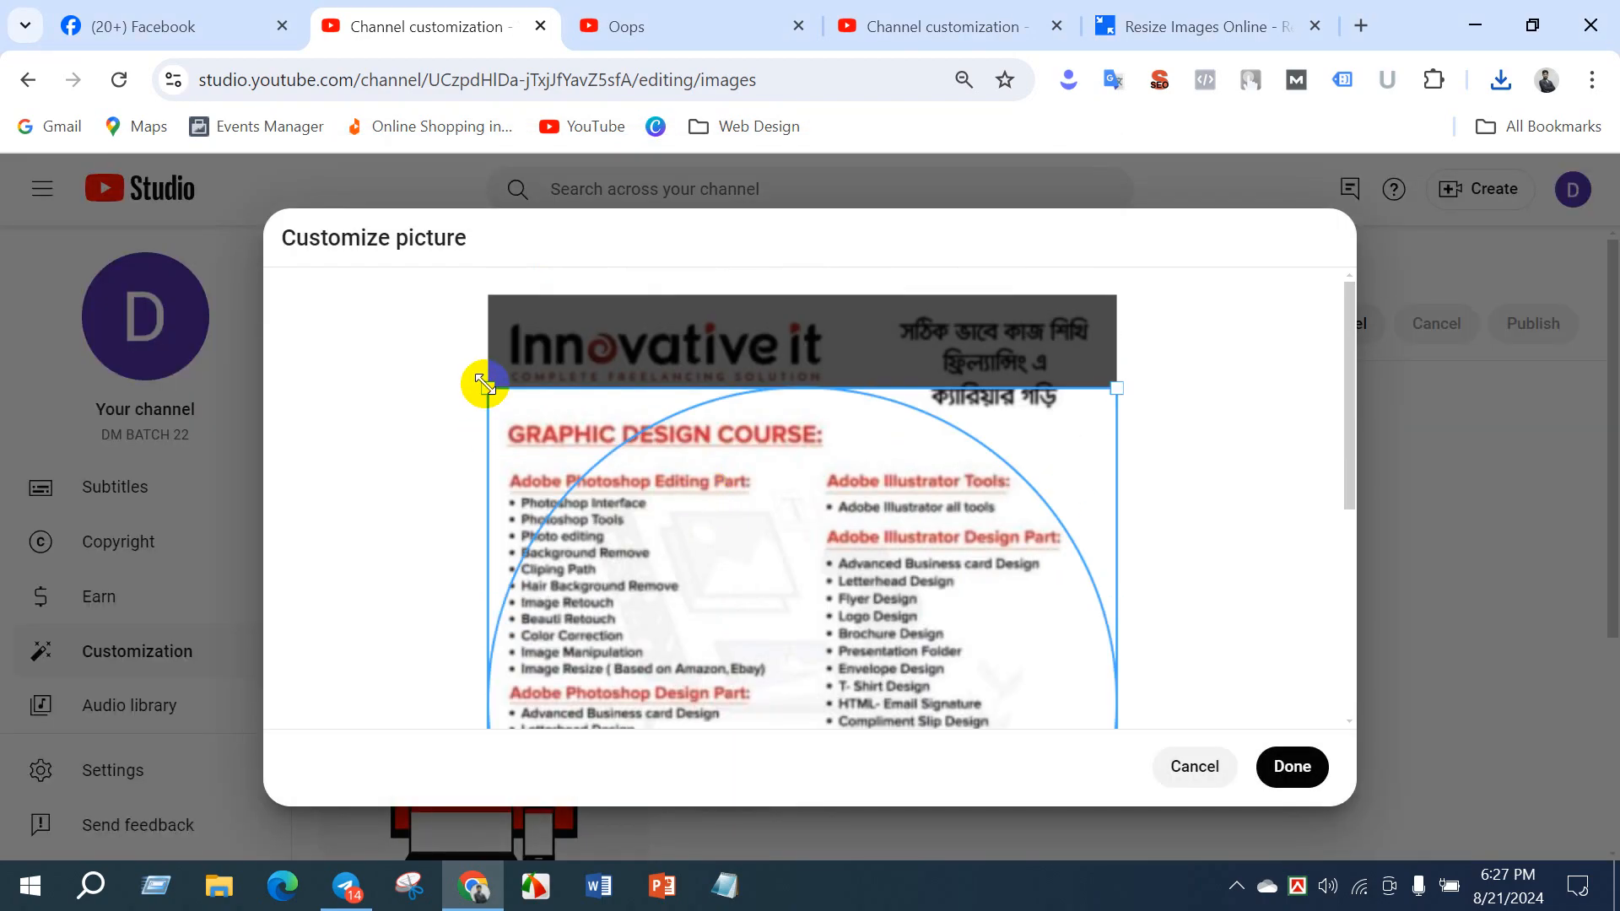
left_click_drag(485, 384, 533, 310)
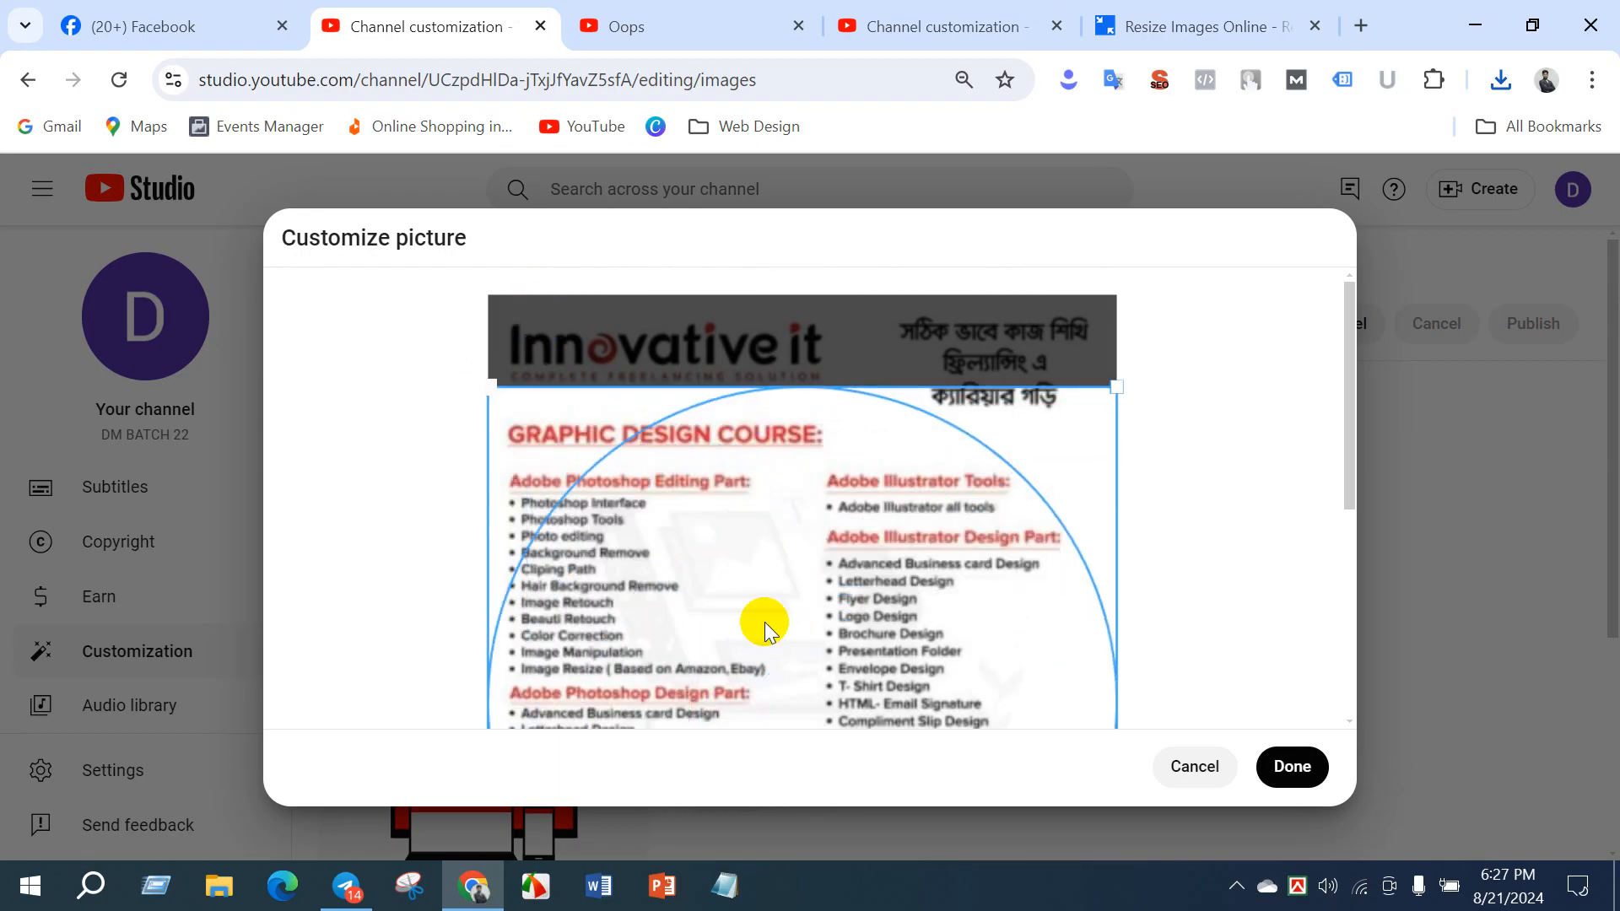
scroll(1012, 637, "down", 5)
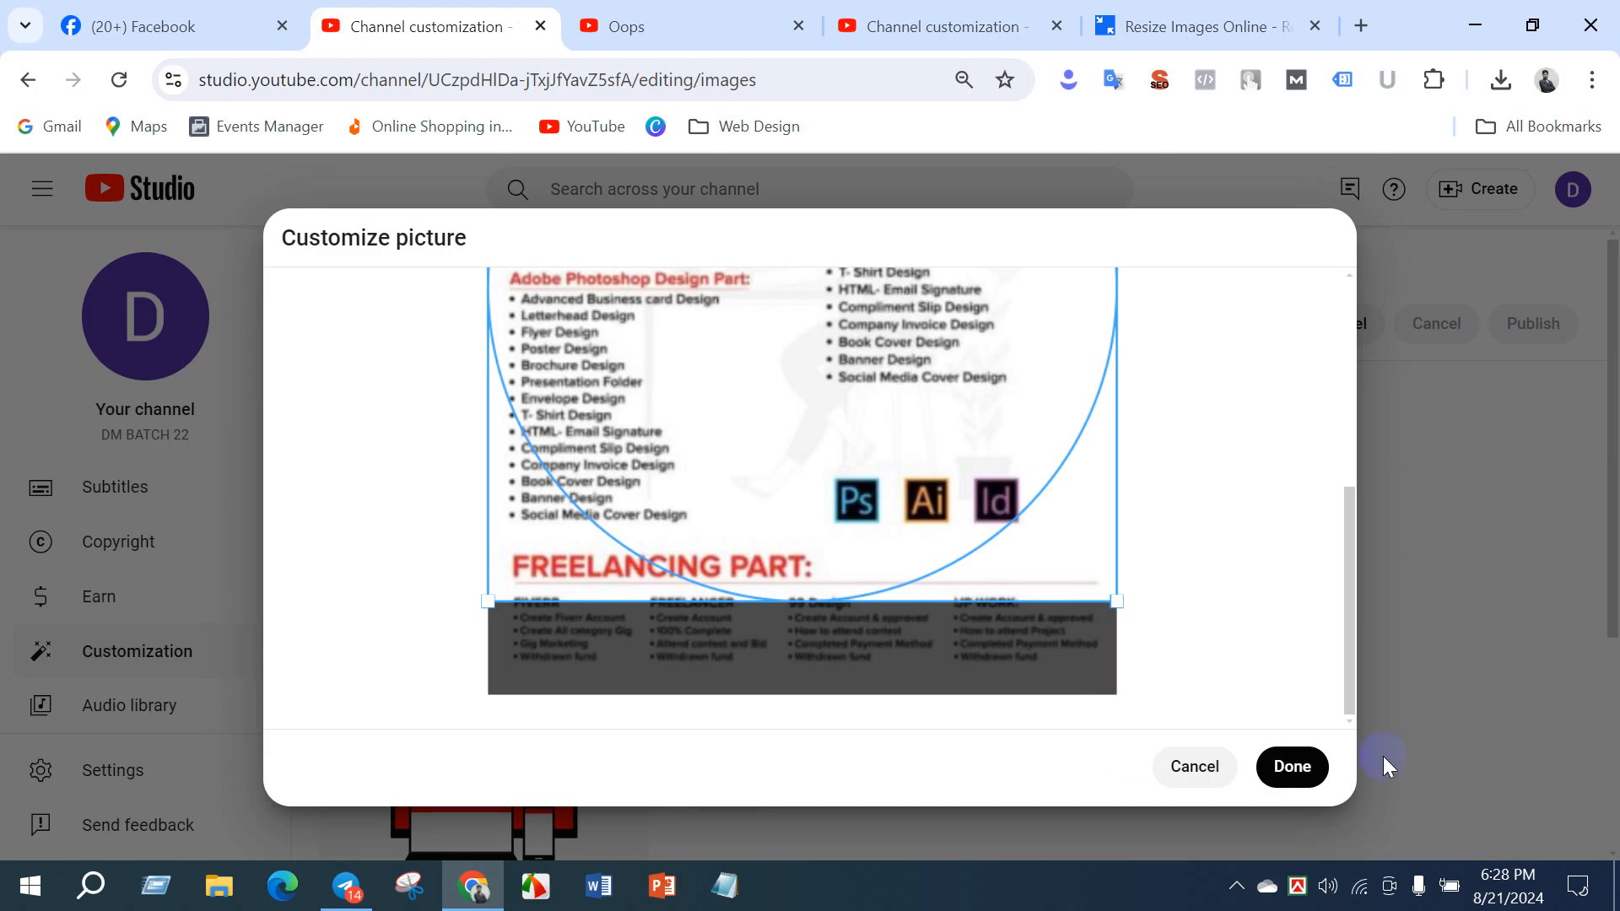
left_click(1300, 766)
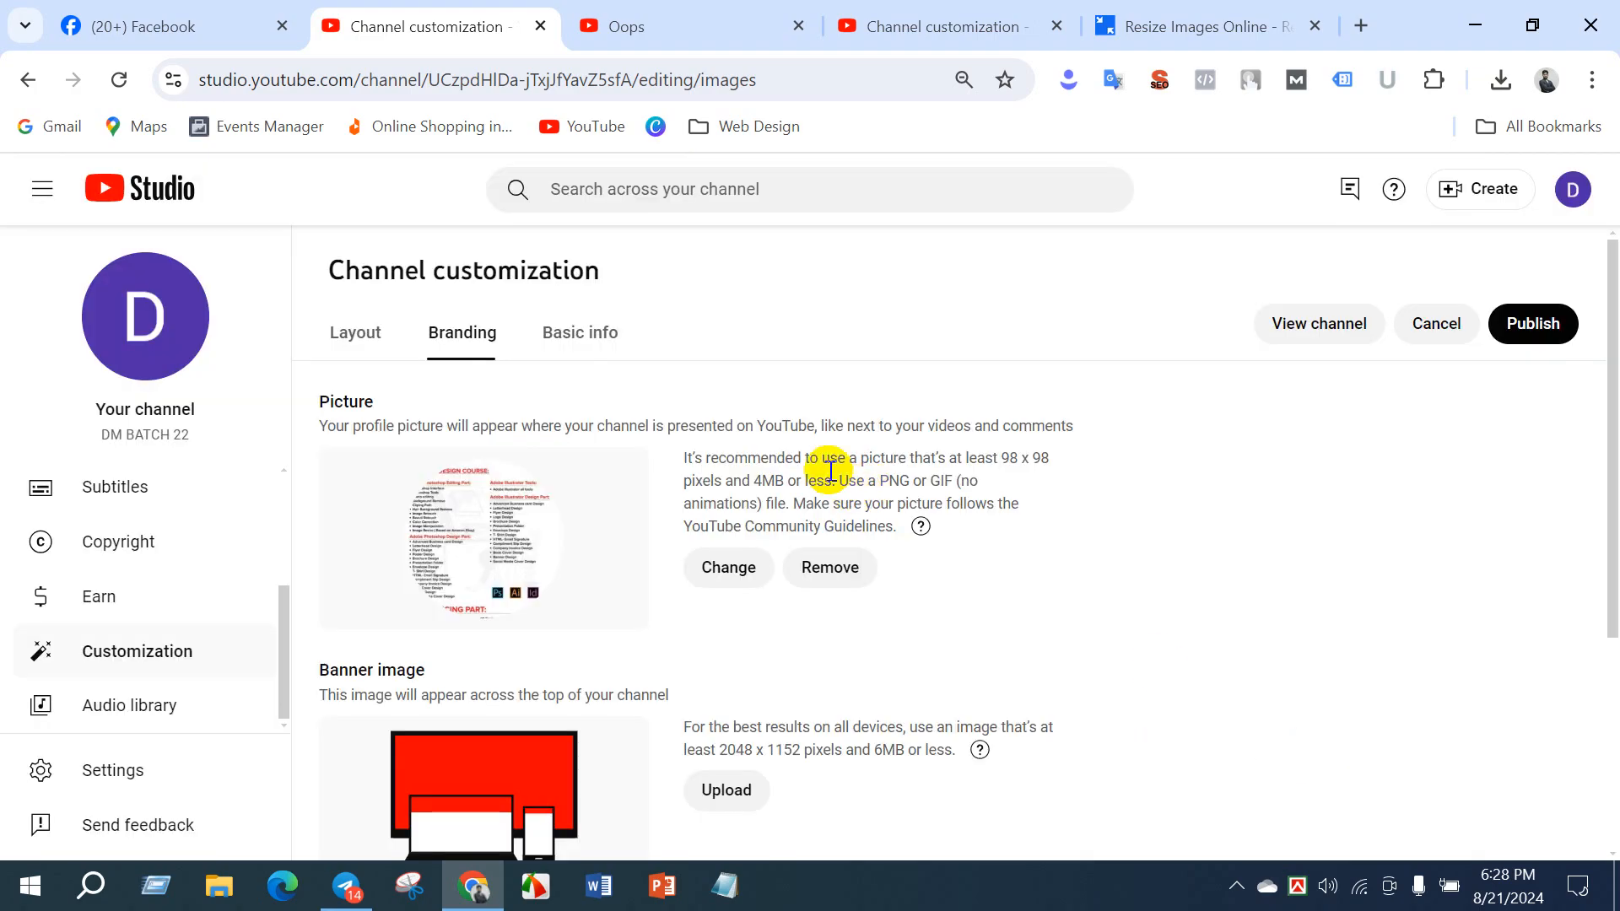
- Open the public page of the channel managed in the other Studio tab and view its banner image
scroll(977, 645, "down", 3)
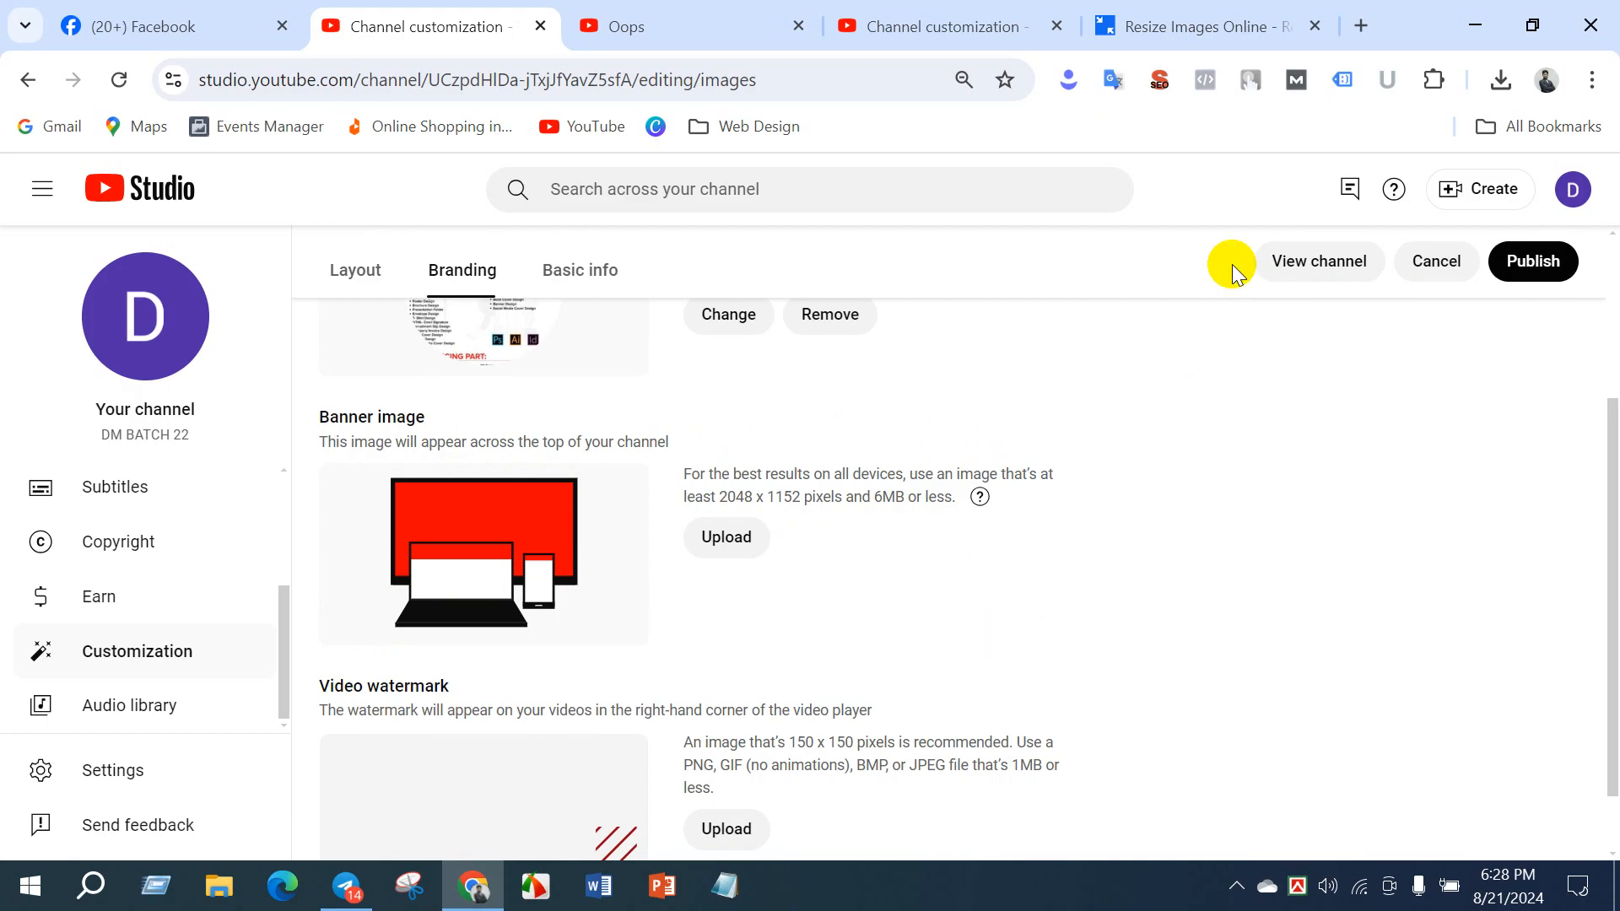
left_click(928, 32)
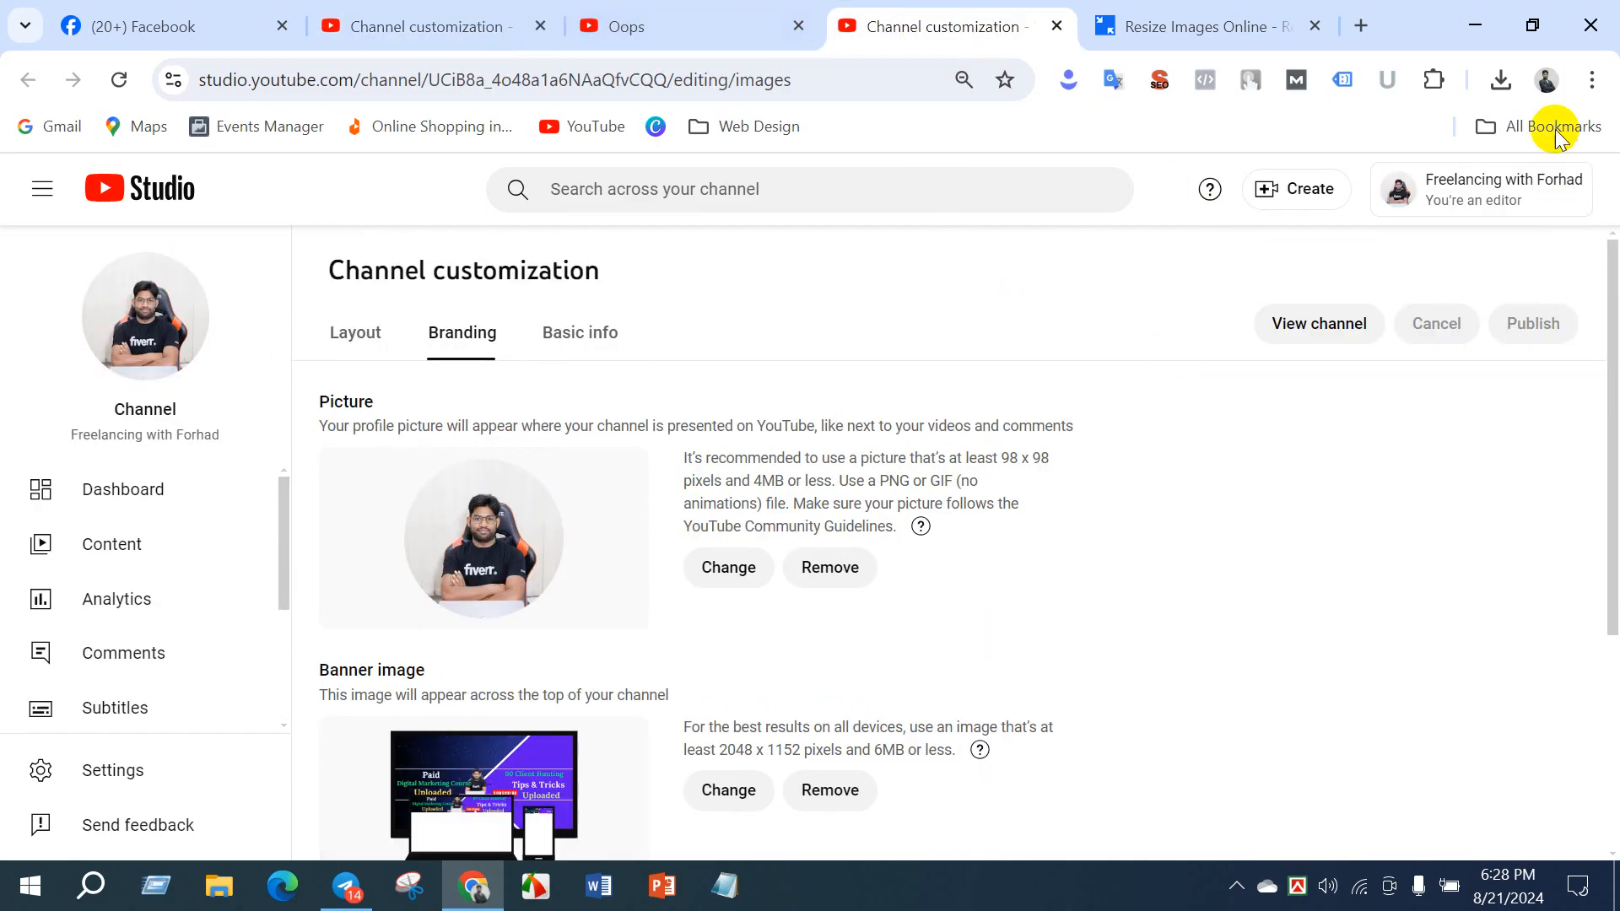
left_click(1491, 192)
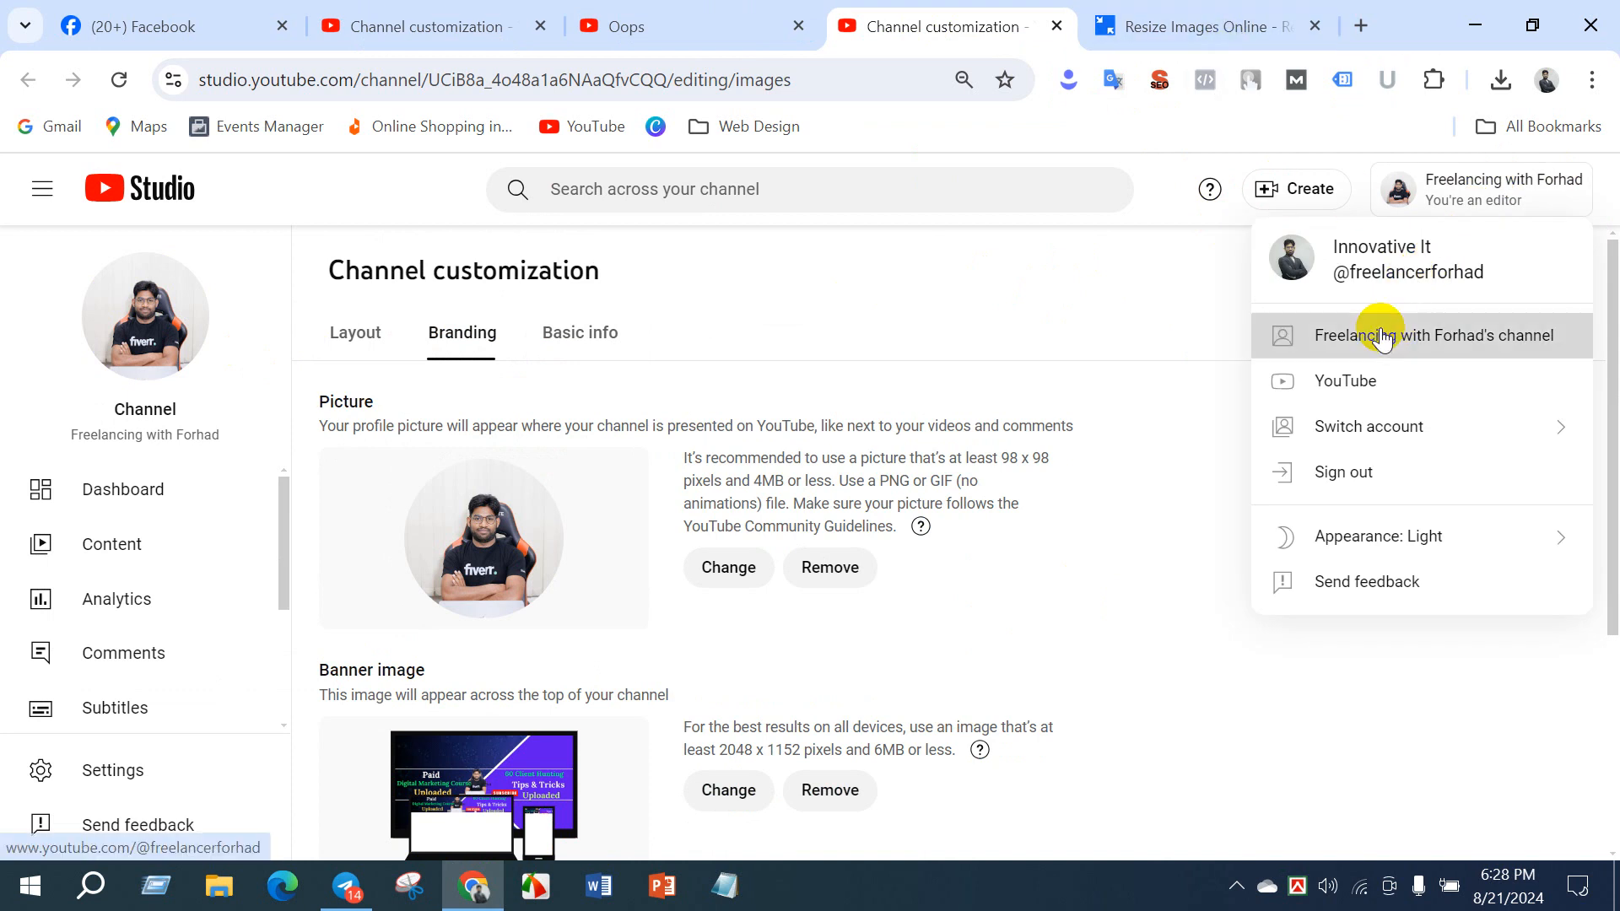
left_click(1384, 333)
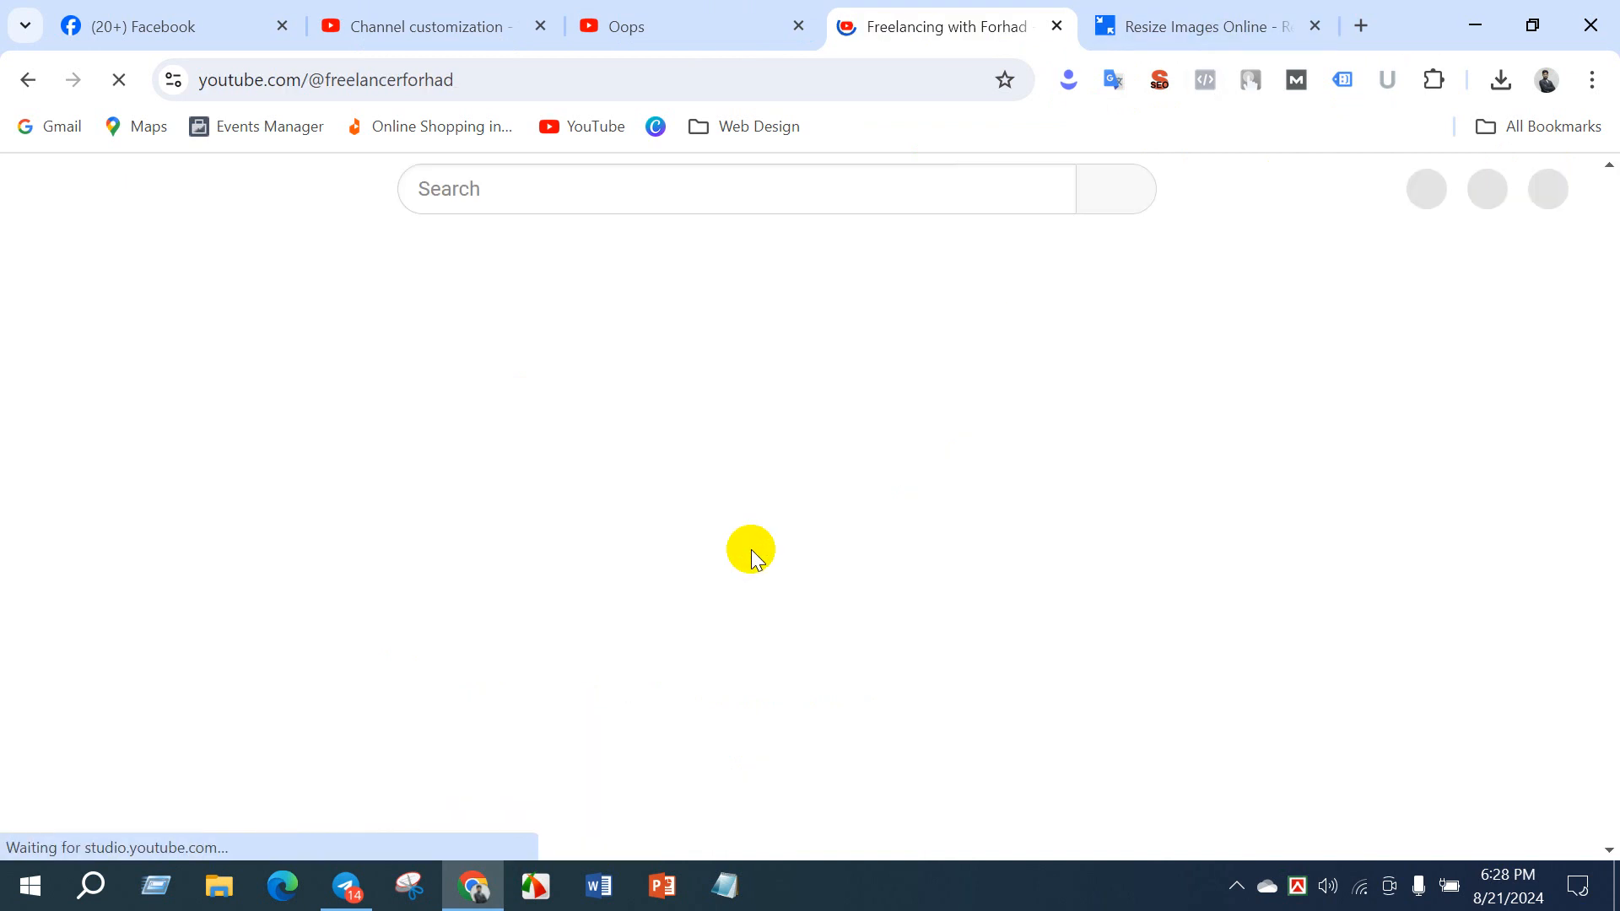
scroll(624, 624, "down", 6)
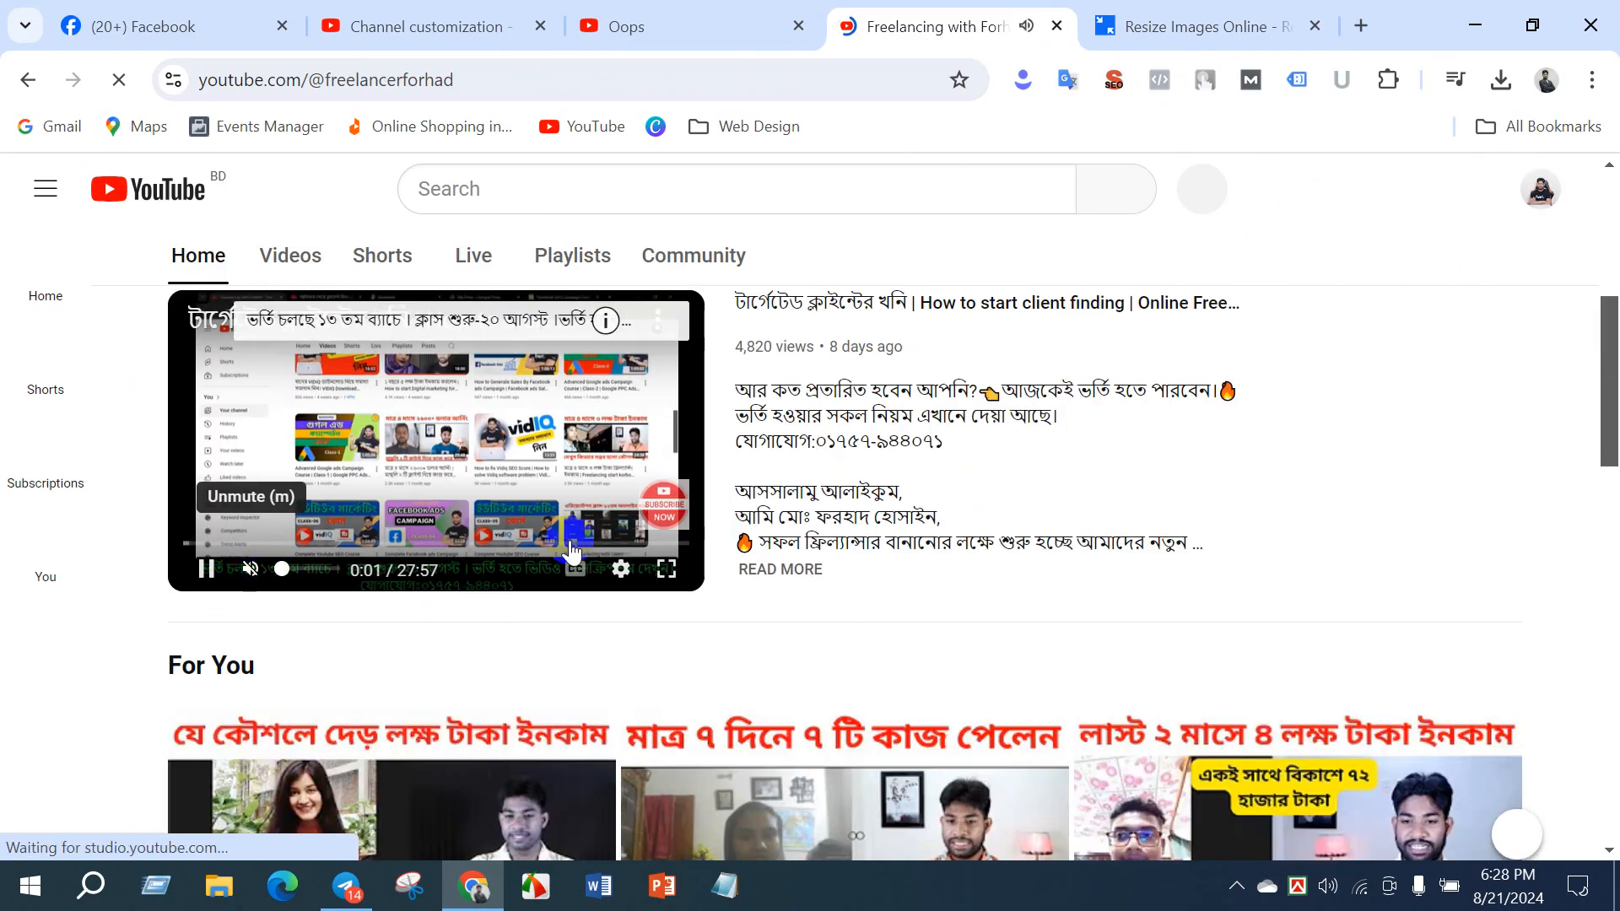
scroll(933, 578, "up", 5)
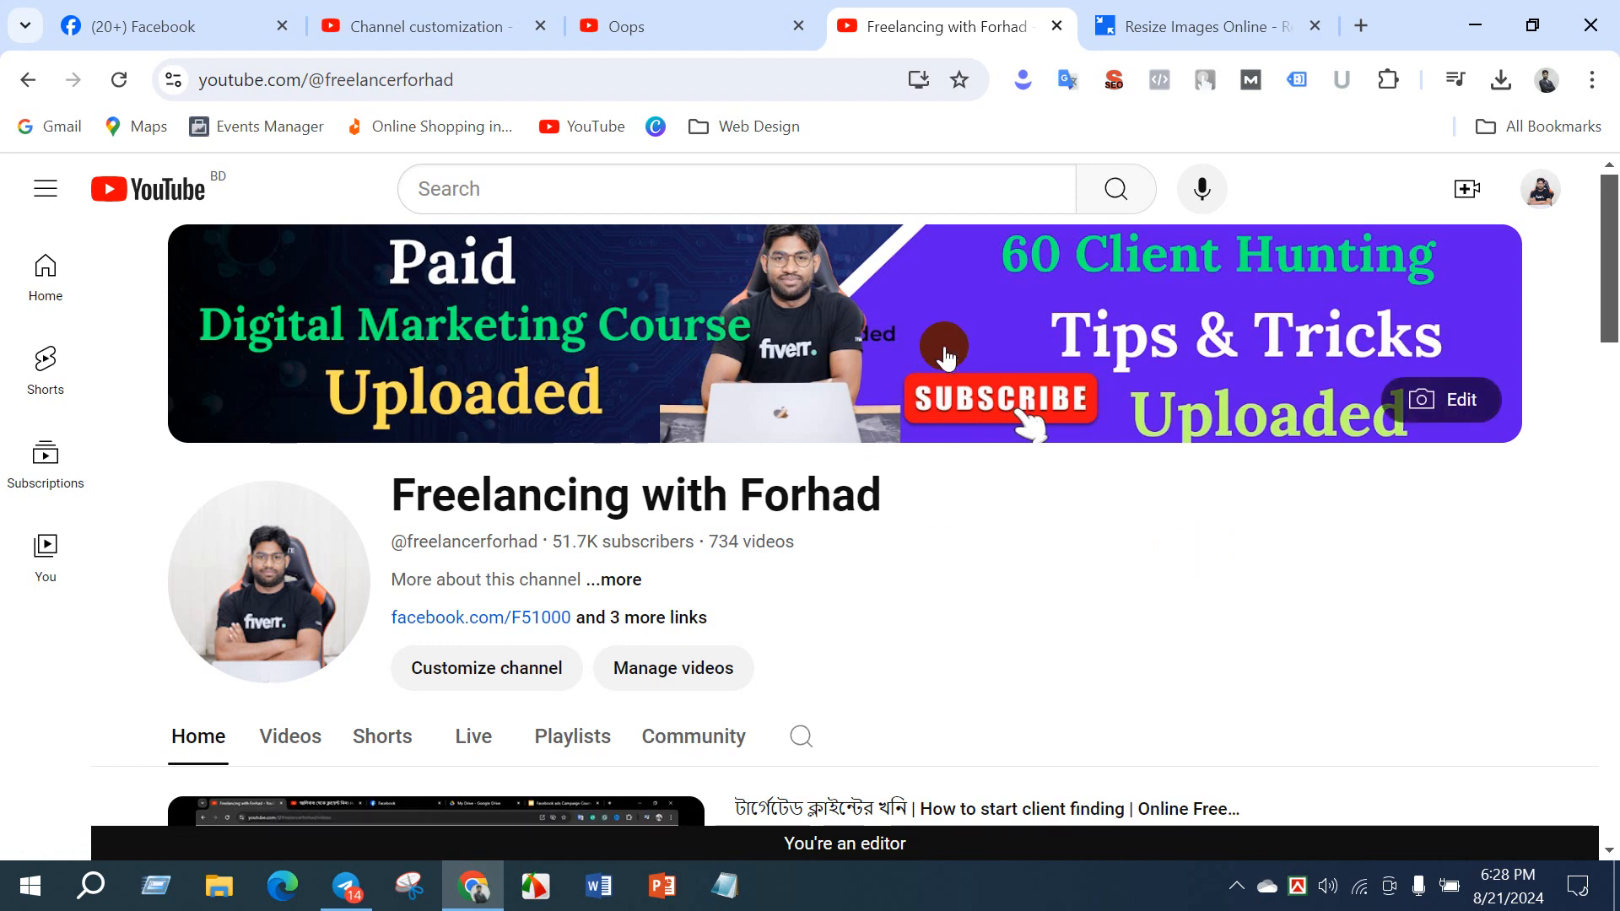
- Compare the Banner image section in Studio with the public channel's banner, then open the banner upload dialog and cancel it
left_click(403, 22)
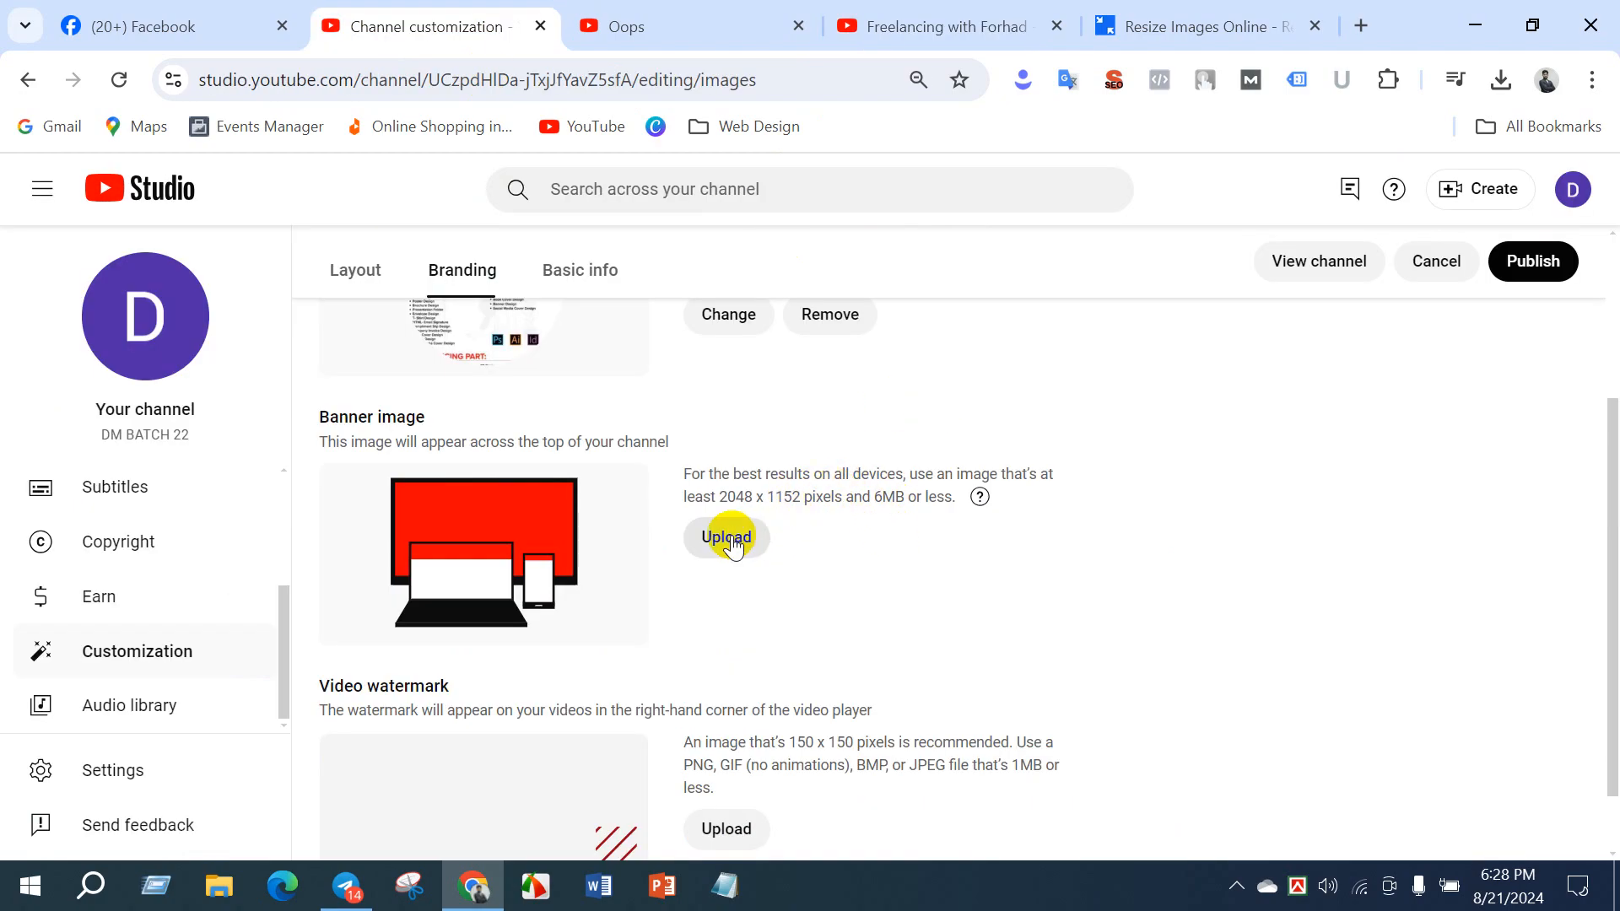
left_click(846, 25)
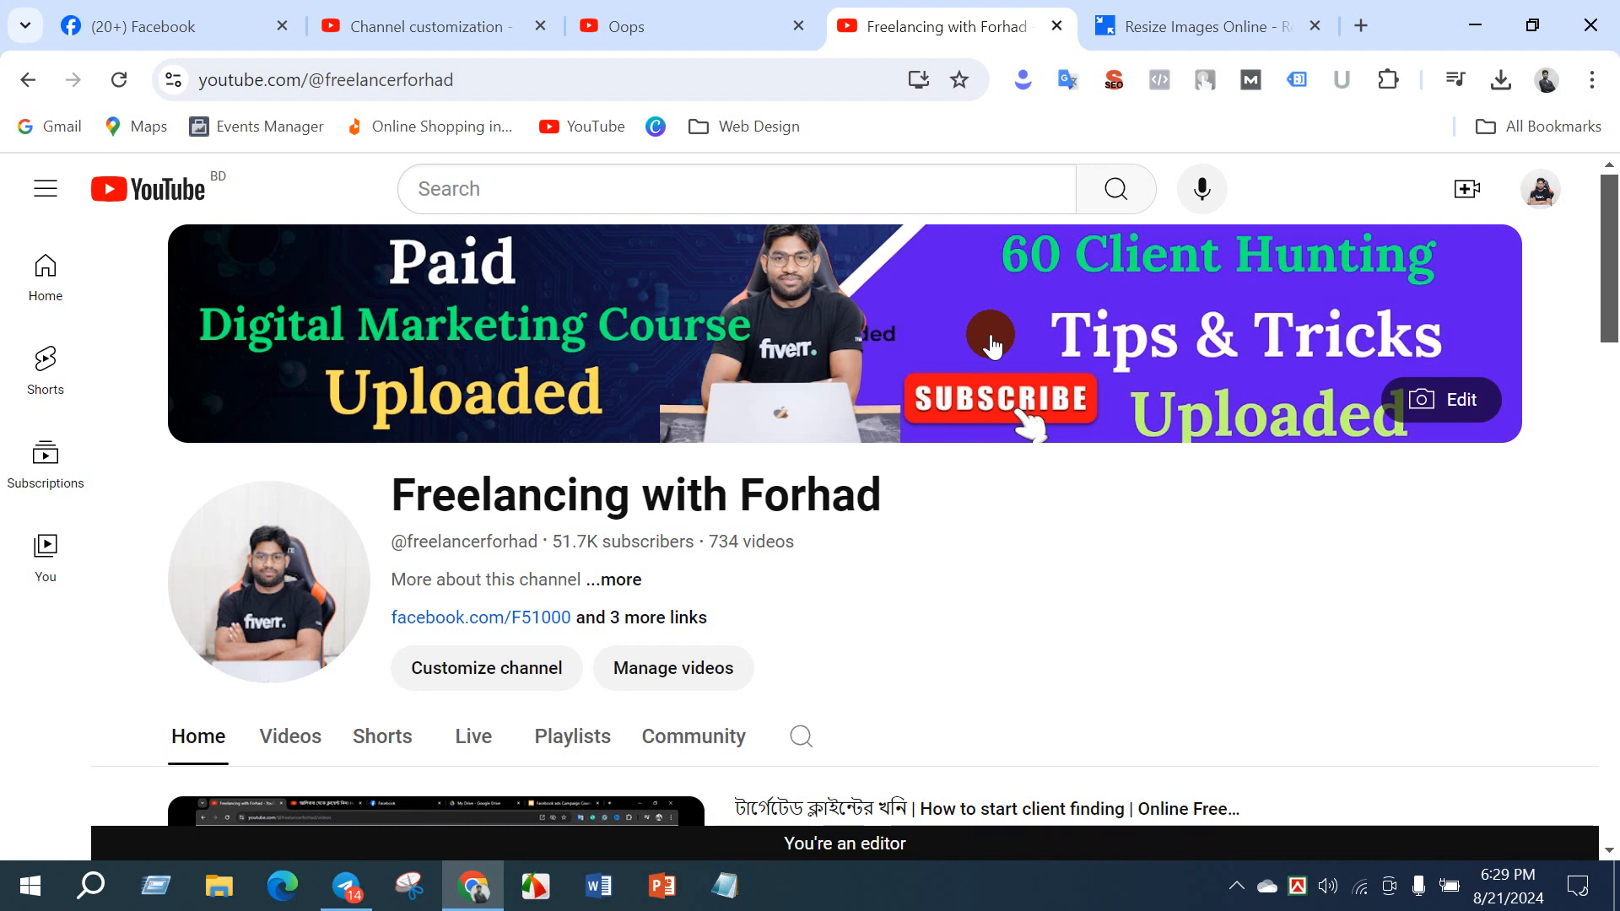
left_click(422, 25)
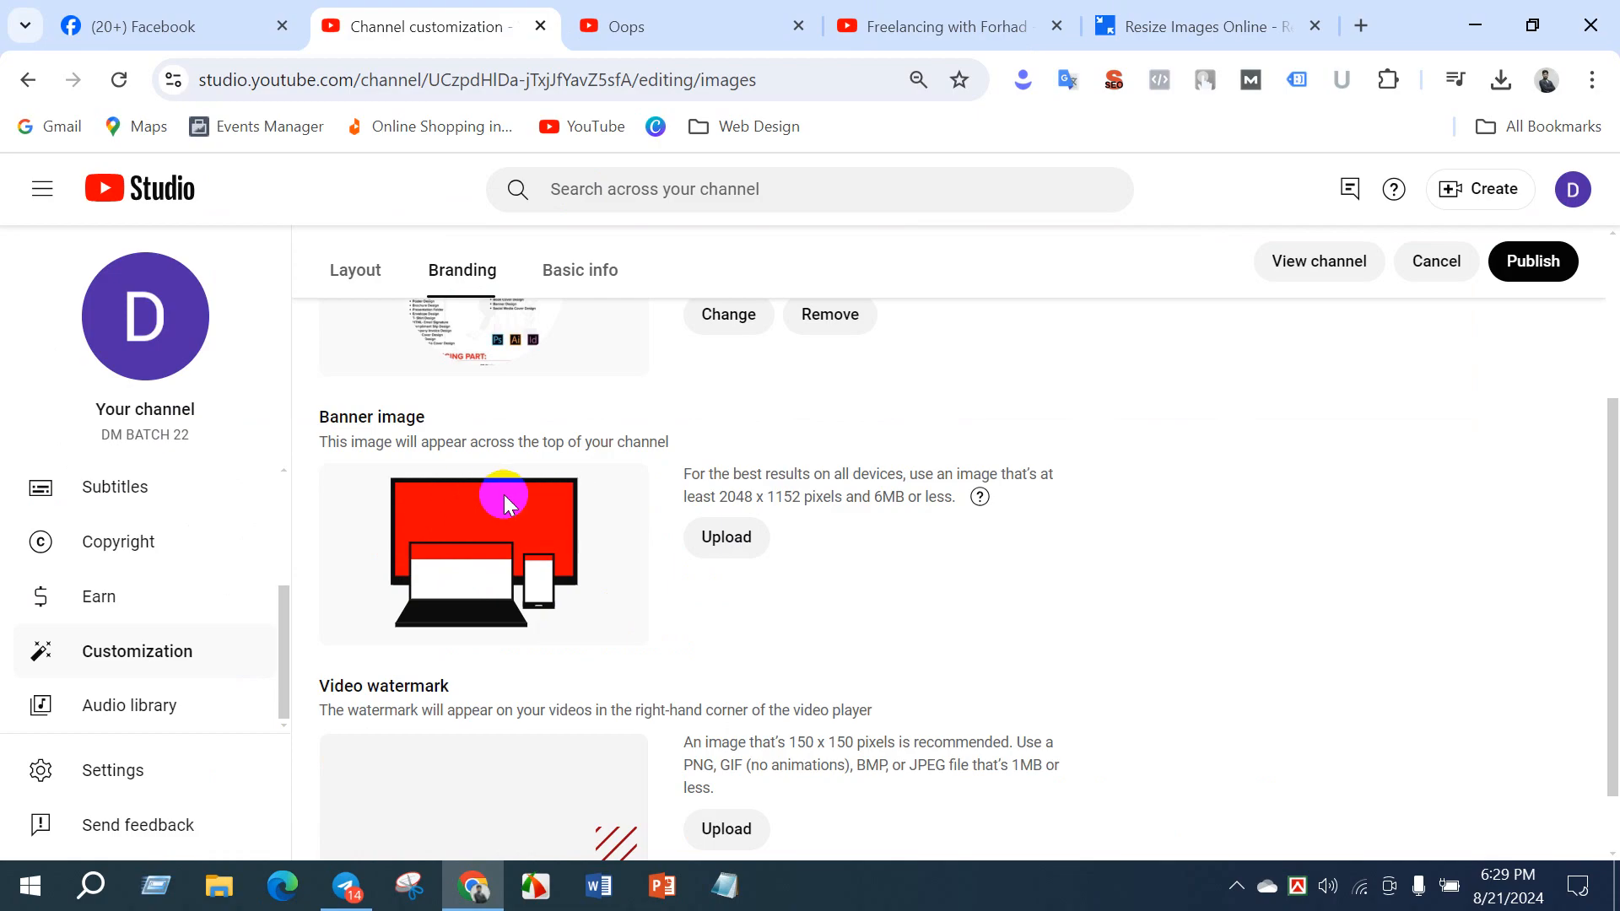
left_click(731, 545)
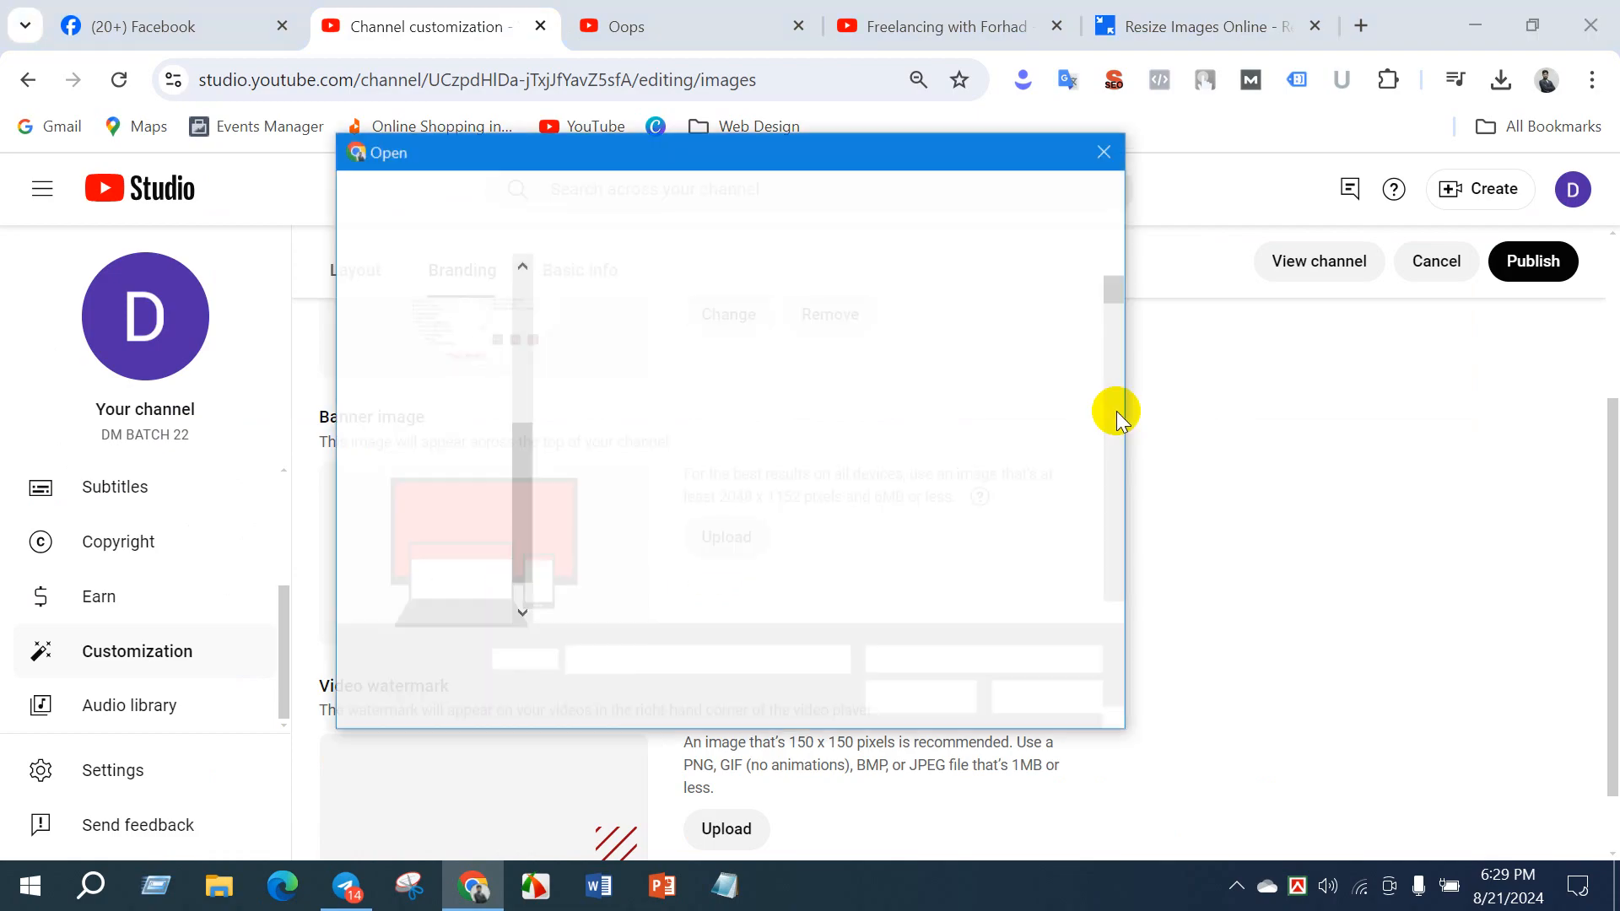
left_click(1095, 167)
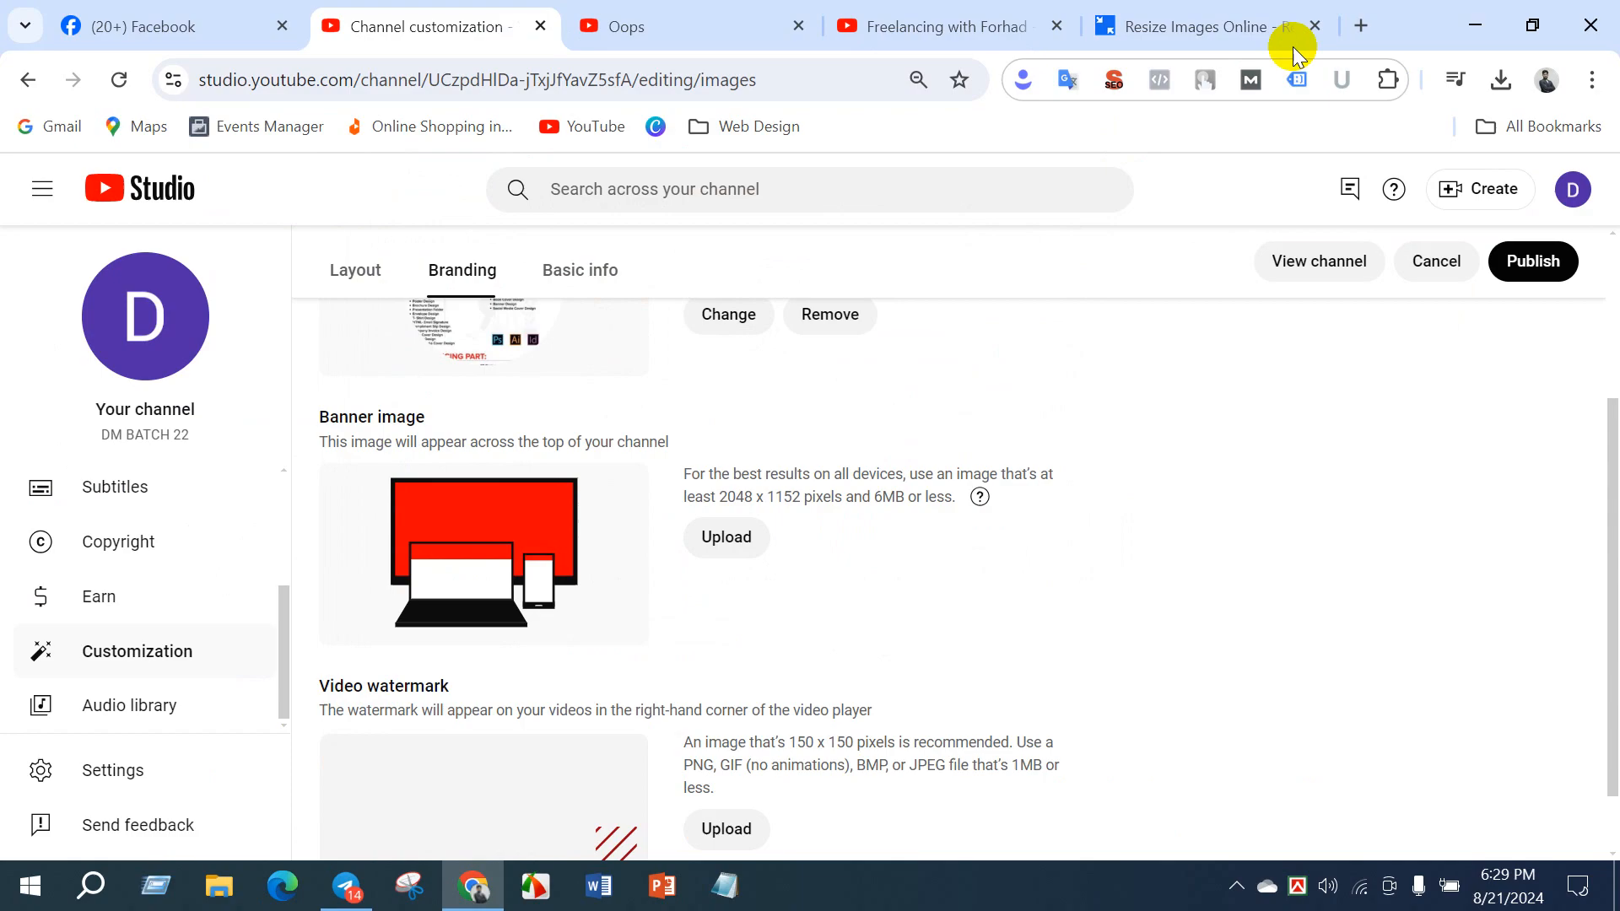
- Open canva.com in a new browser tab and postpone the email confirmation request
left_click(1360, 25)
type("can")
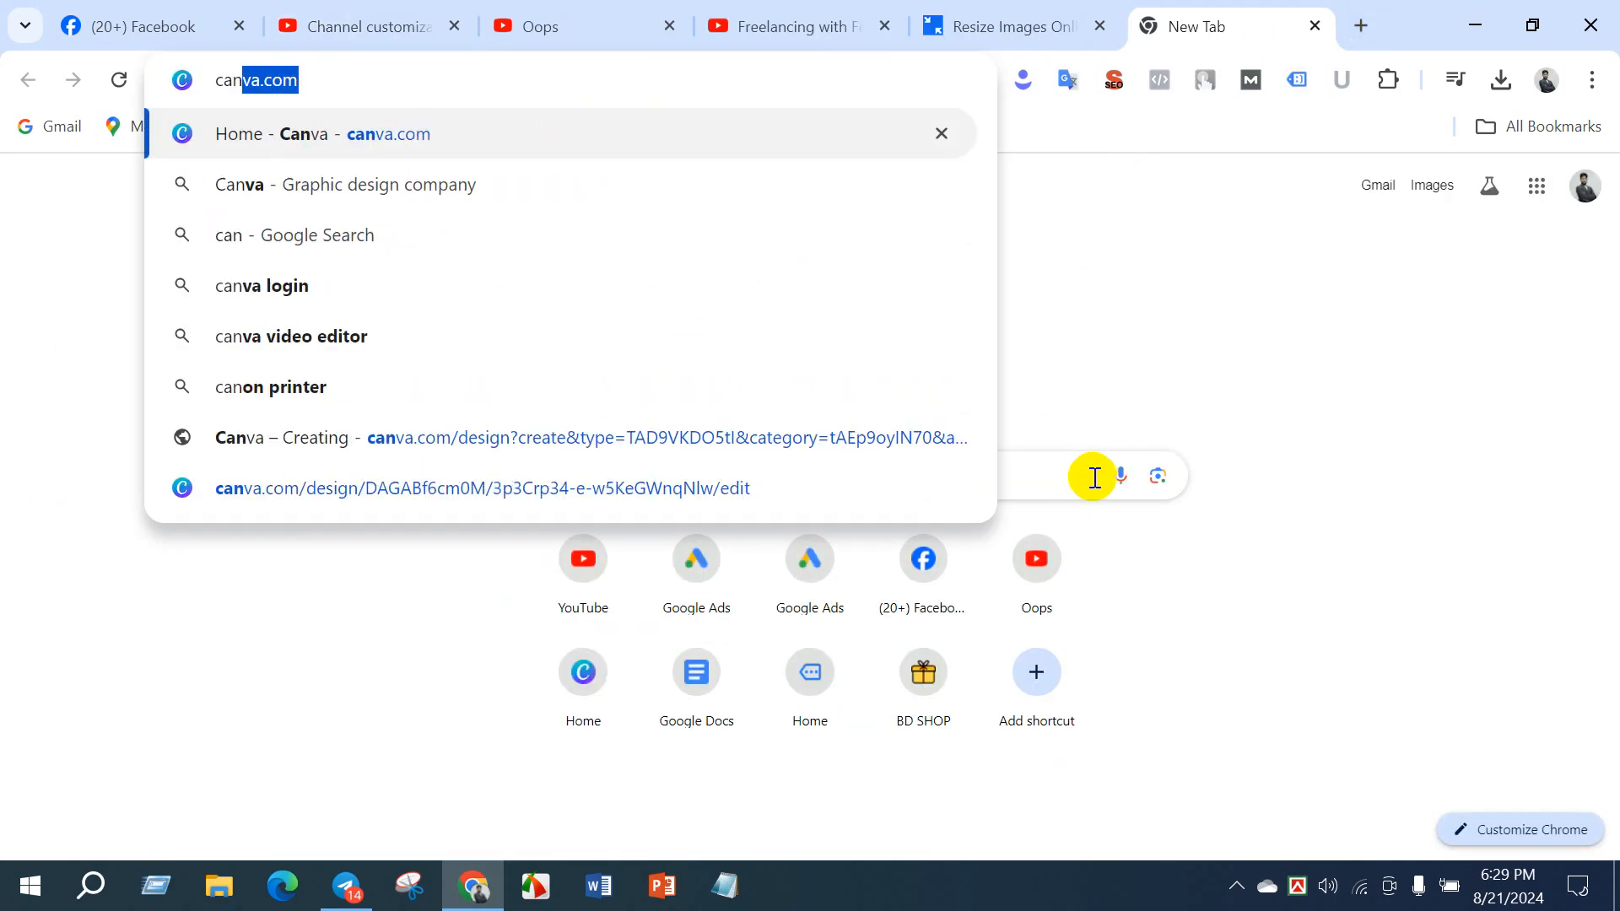
type("va")
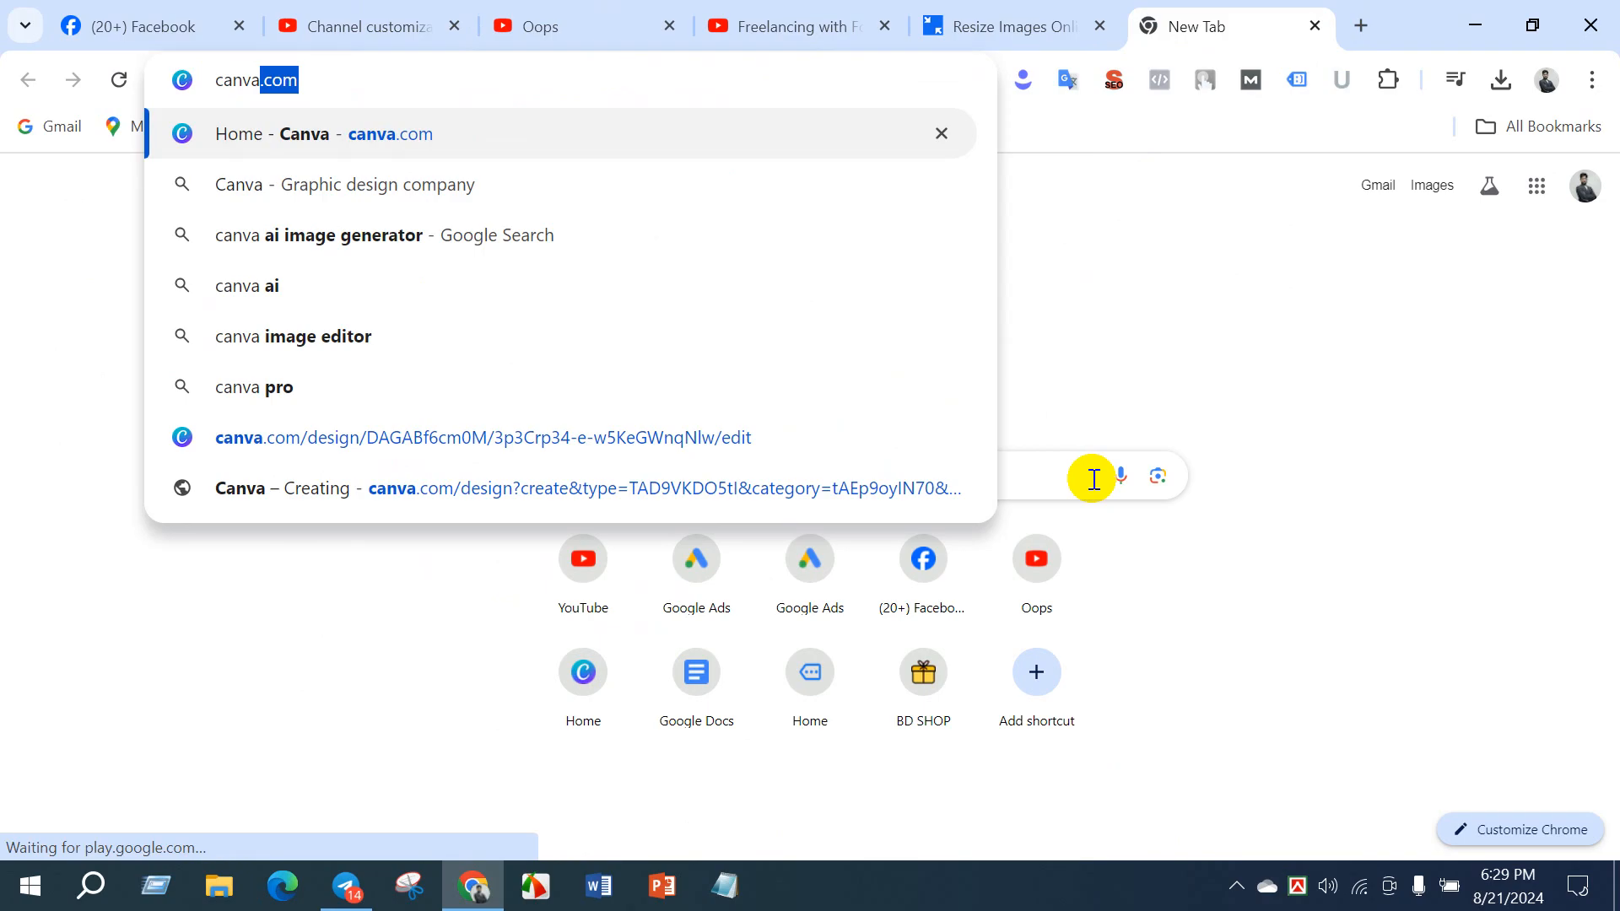
key("Return")
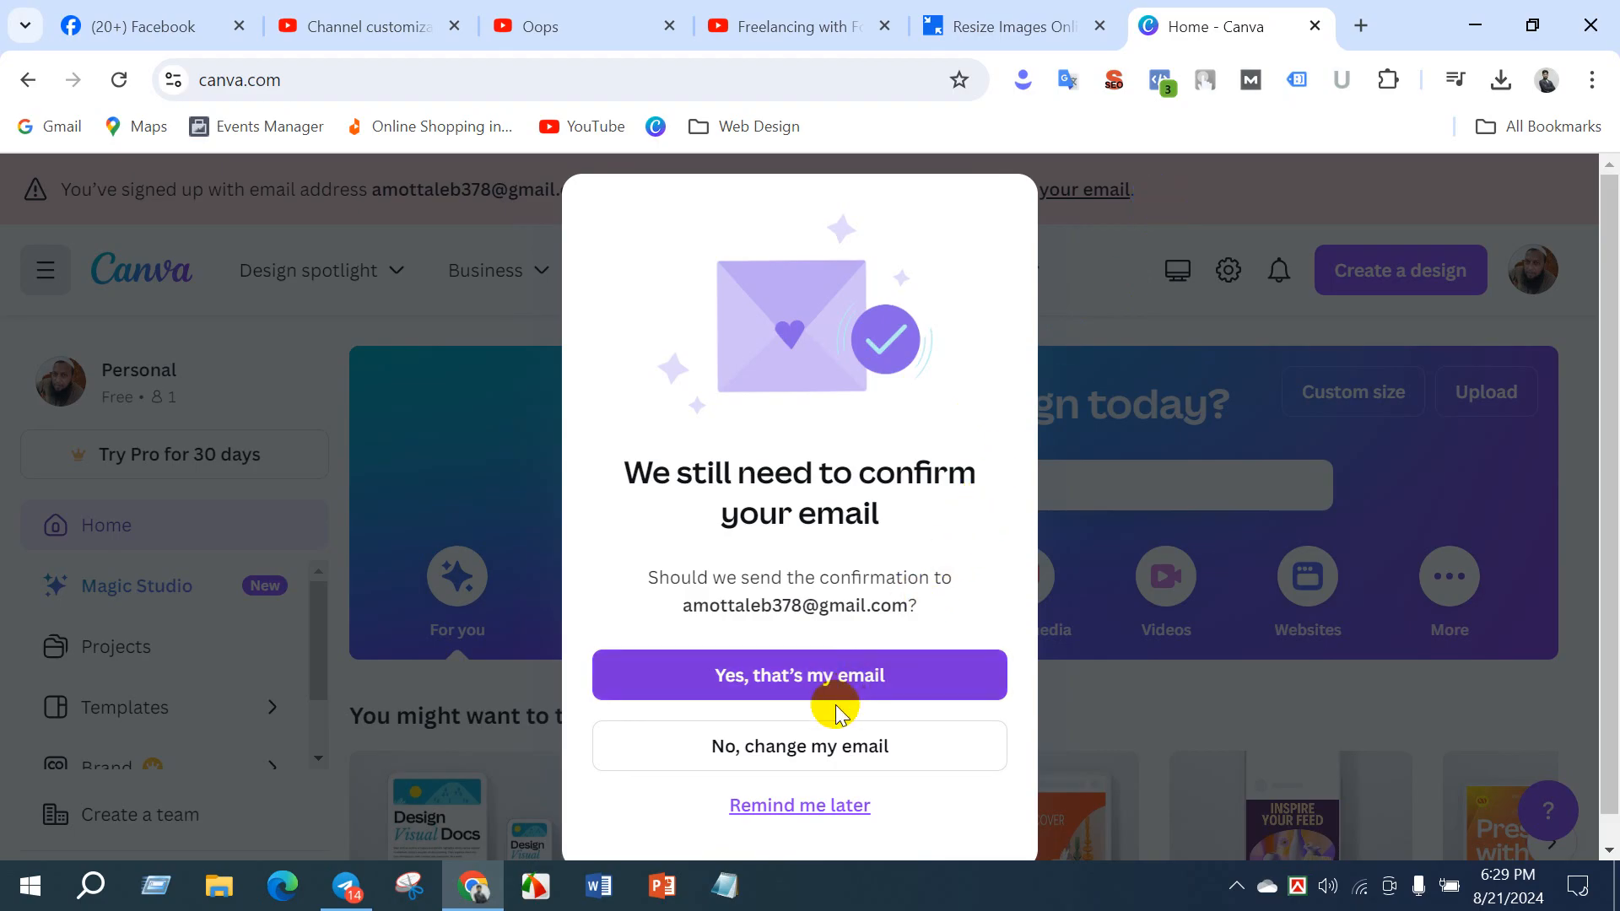
left_click(764, 808)
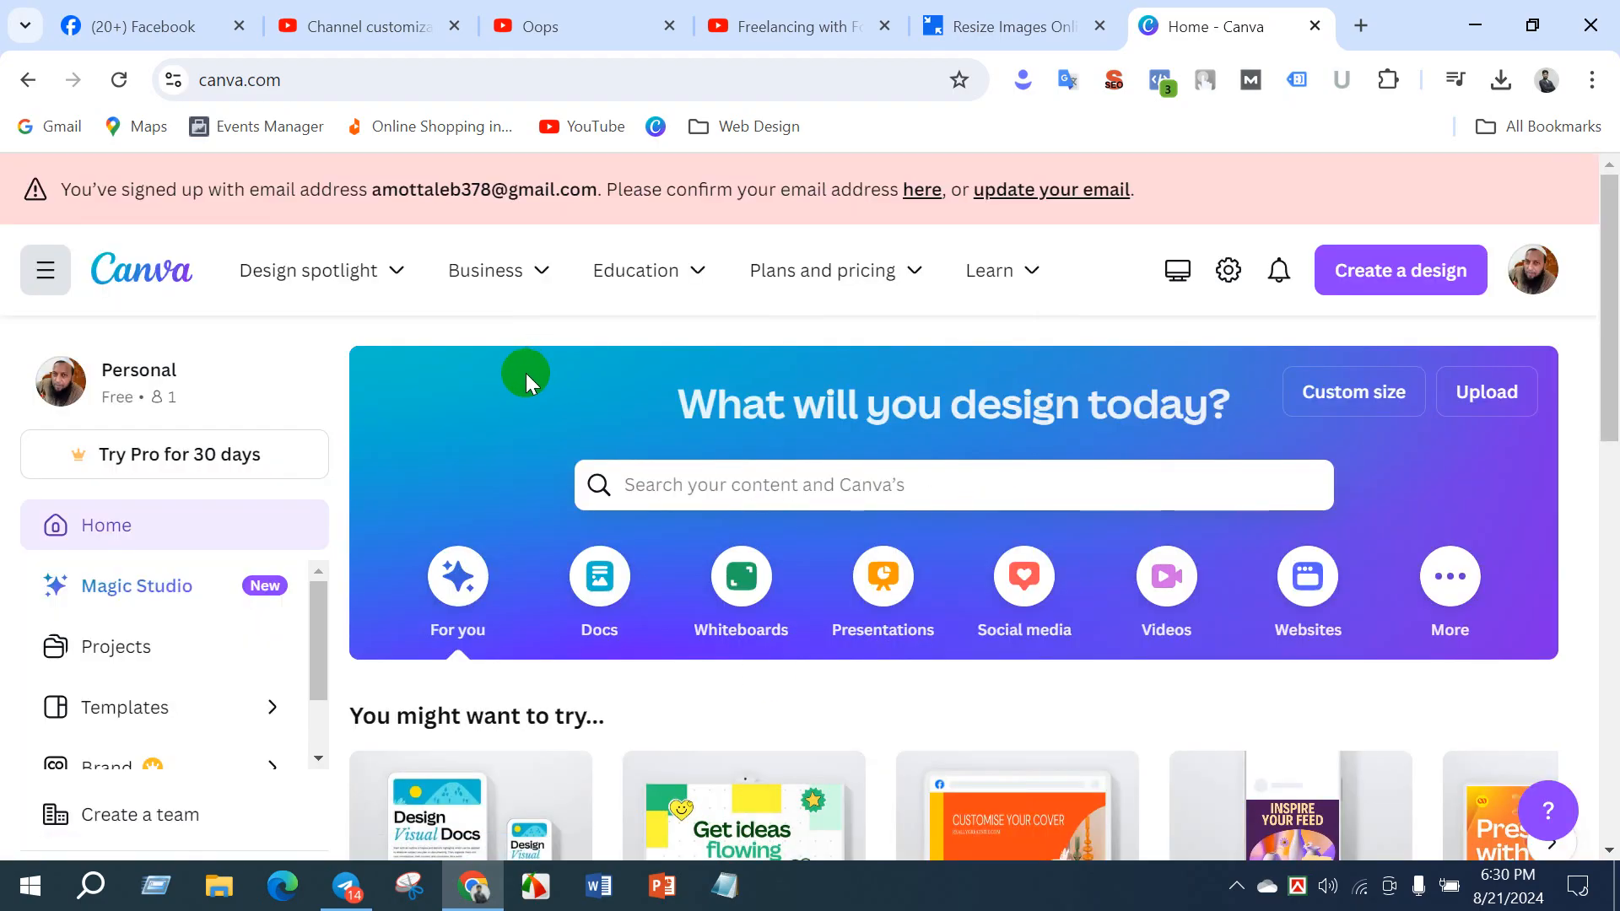
- Search Canva for "youtube cover banner" from the home page
scroll(525, 377, "down", 5)
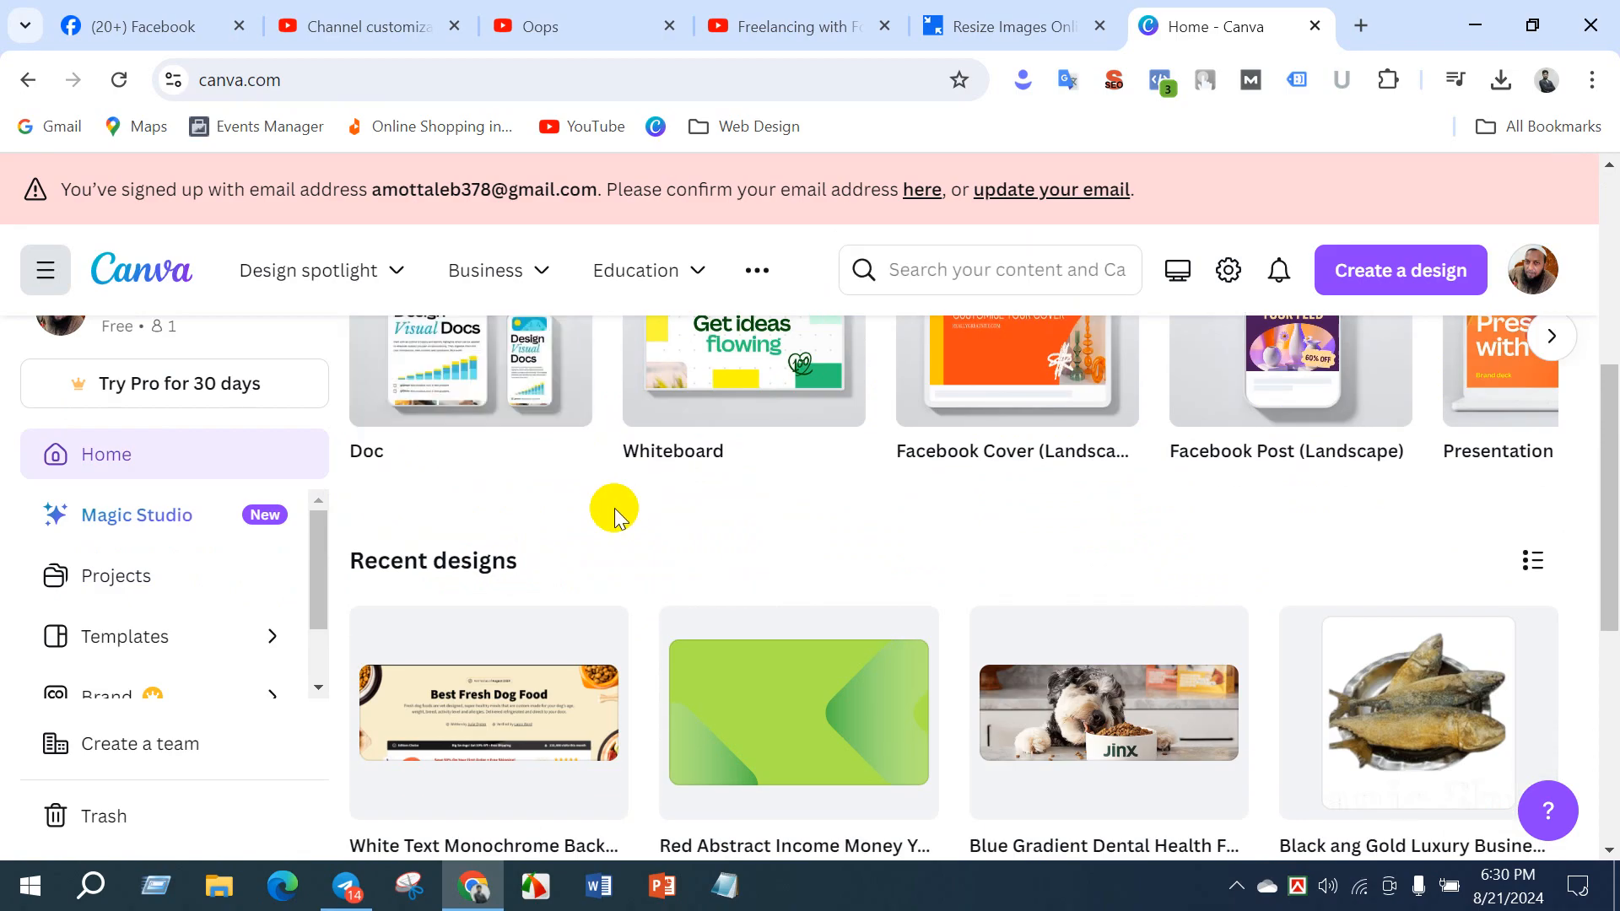
scroll(614, 515, "up", 3)
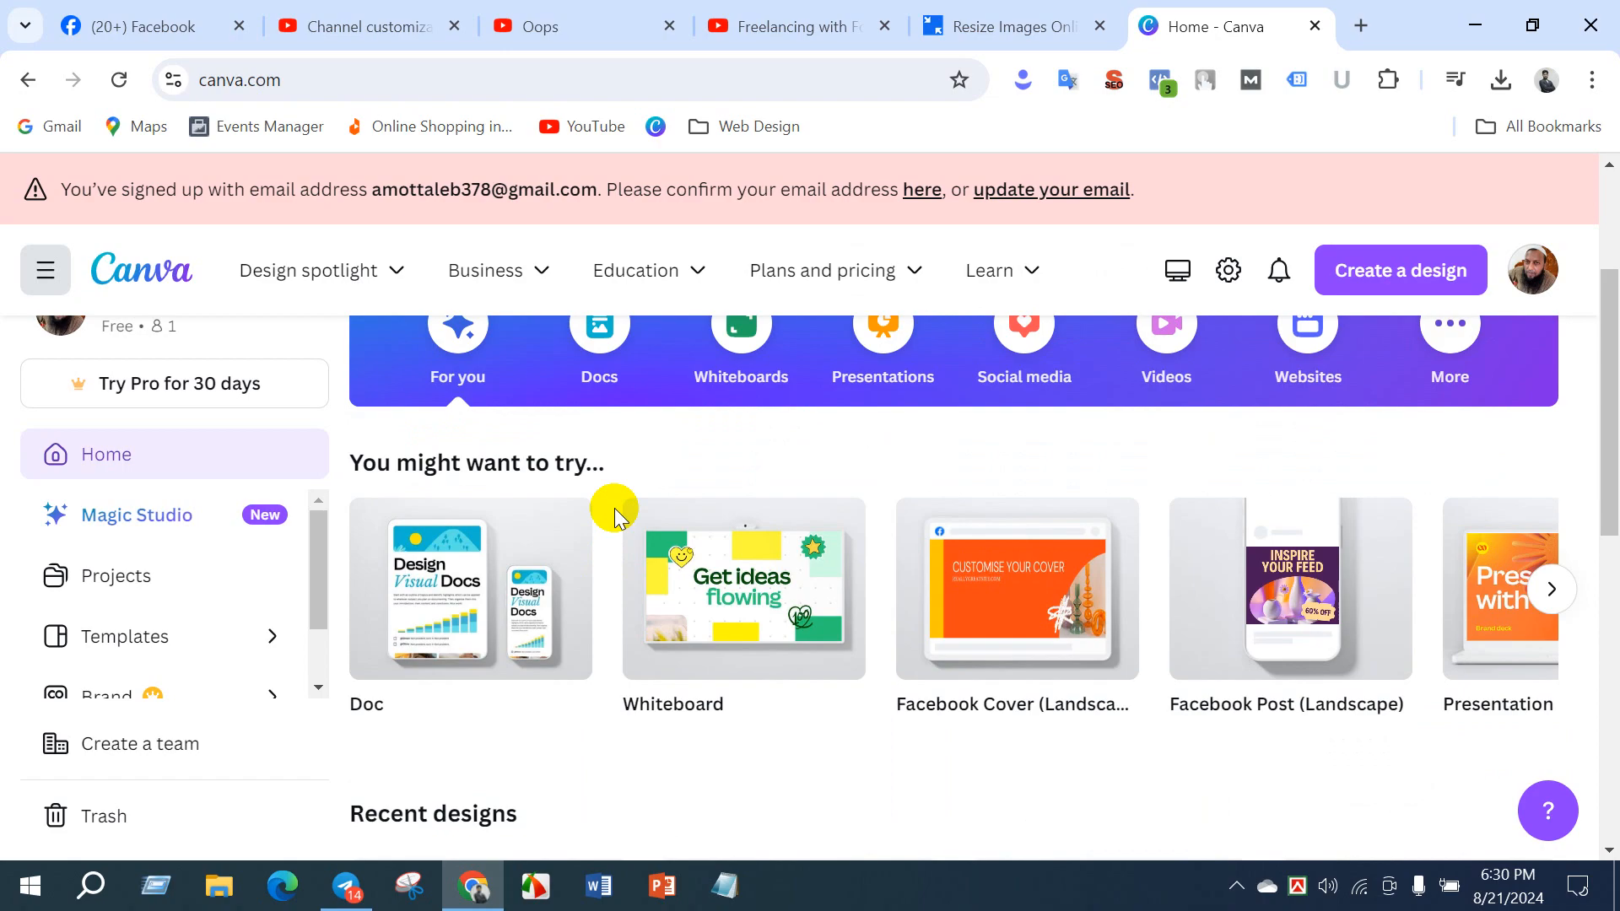
scroll(615, 509, "up", 3)
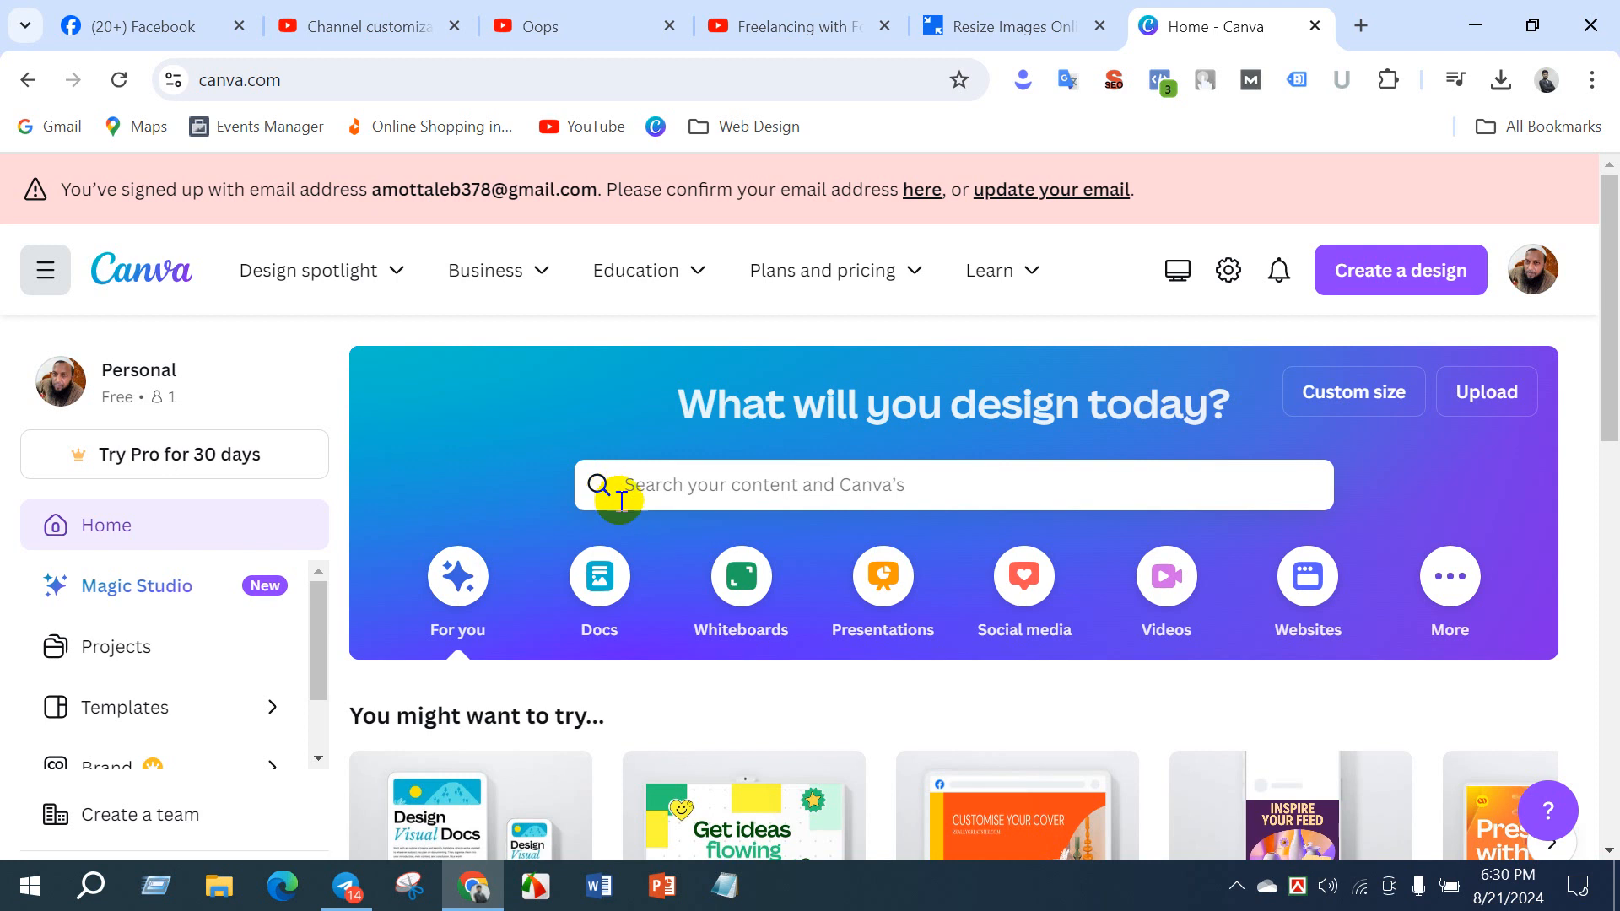
left_click(705, 486)
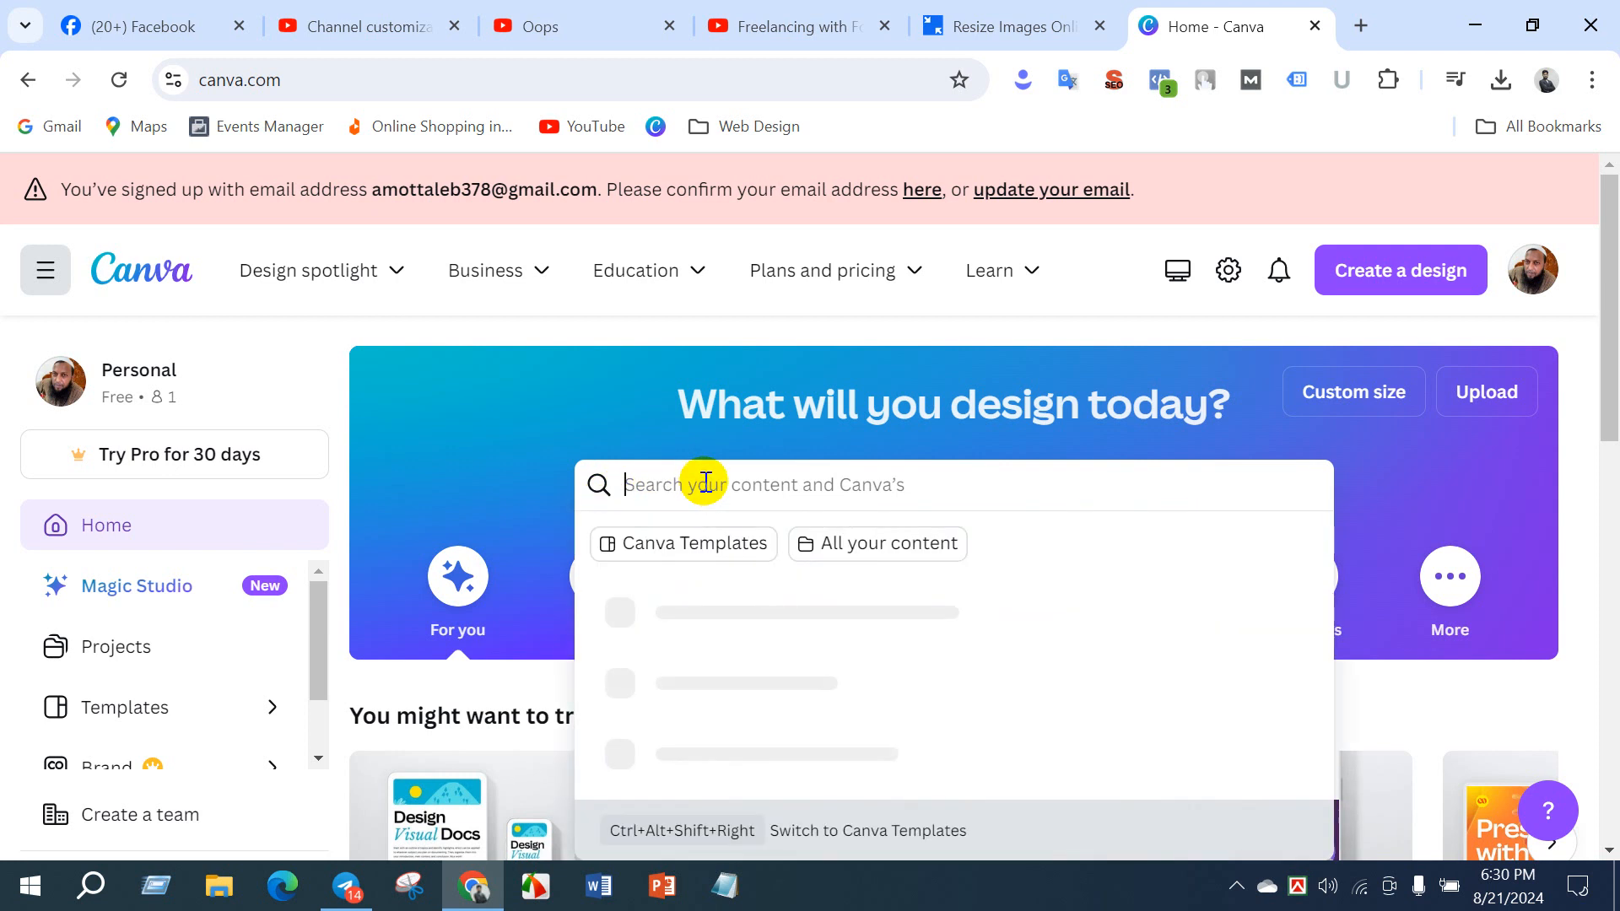
type("yo")
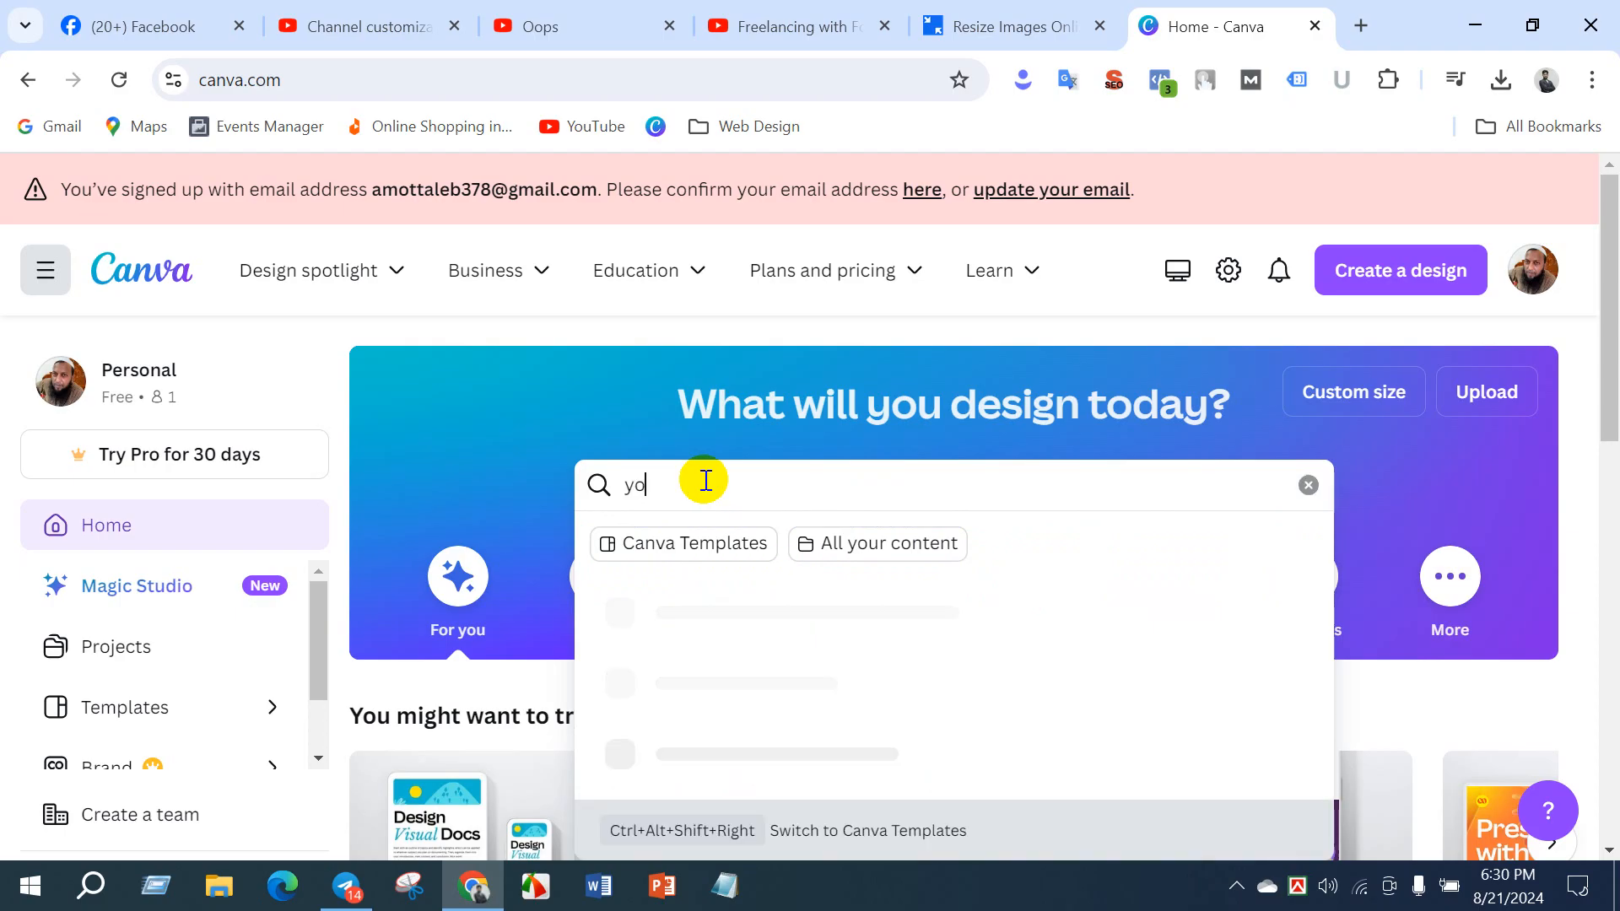
type("utube t")
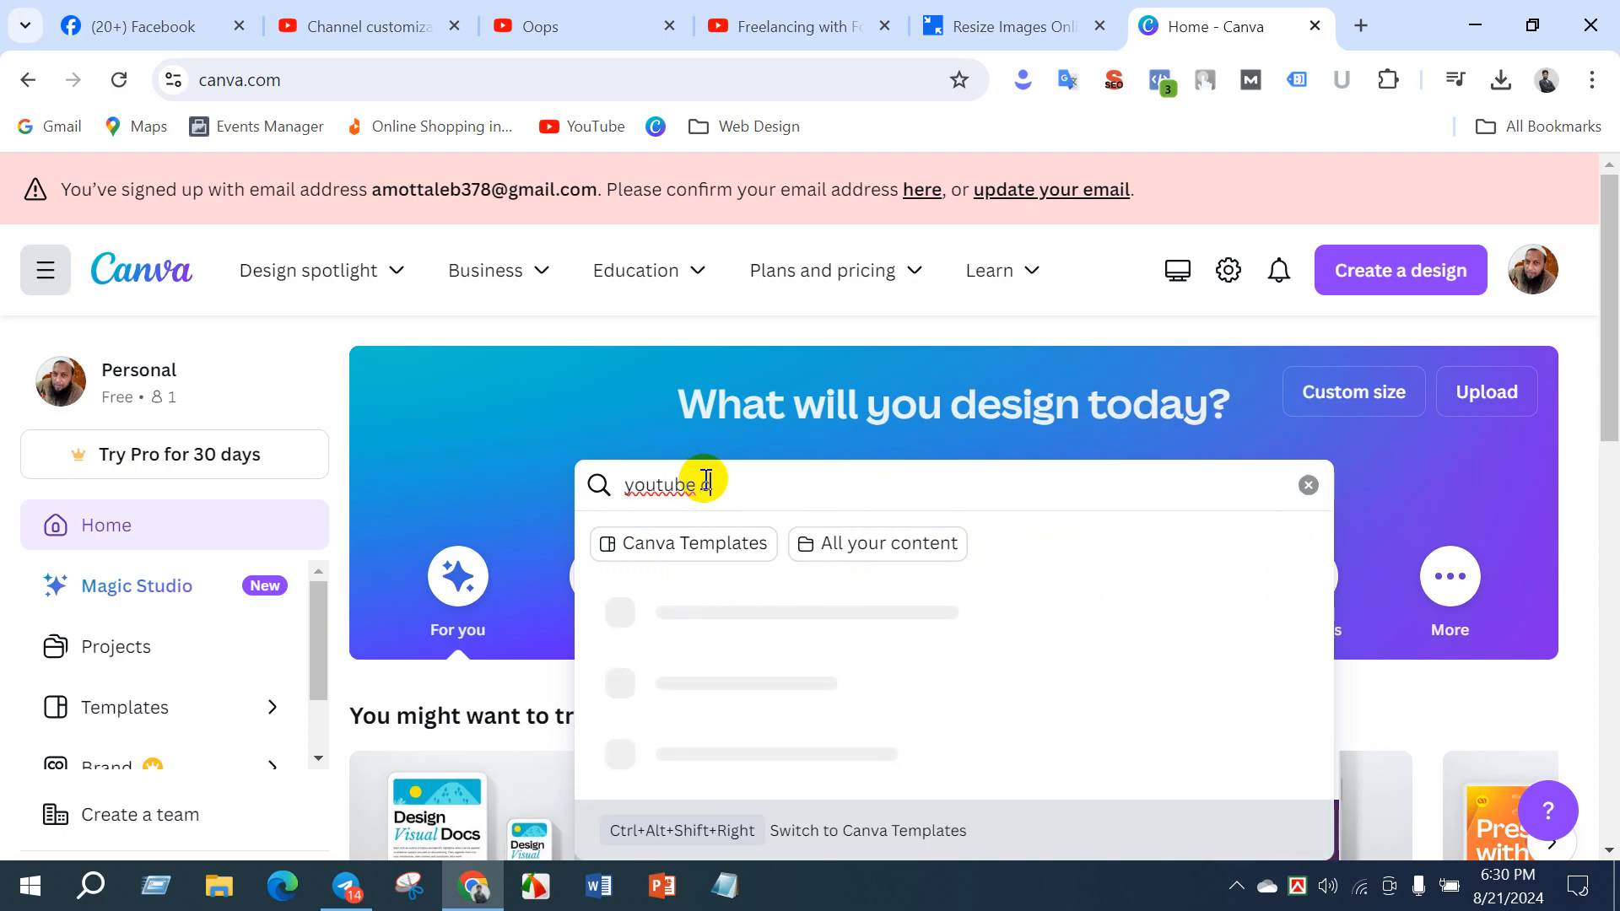
type("o")
type("ver ")
type("phot")
key("BackSpace")
key("BackSpace")
key("BackSpace")
type("banner")
key("Return")
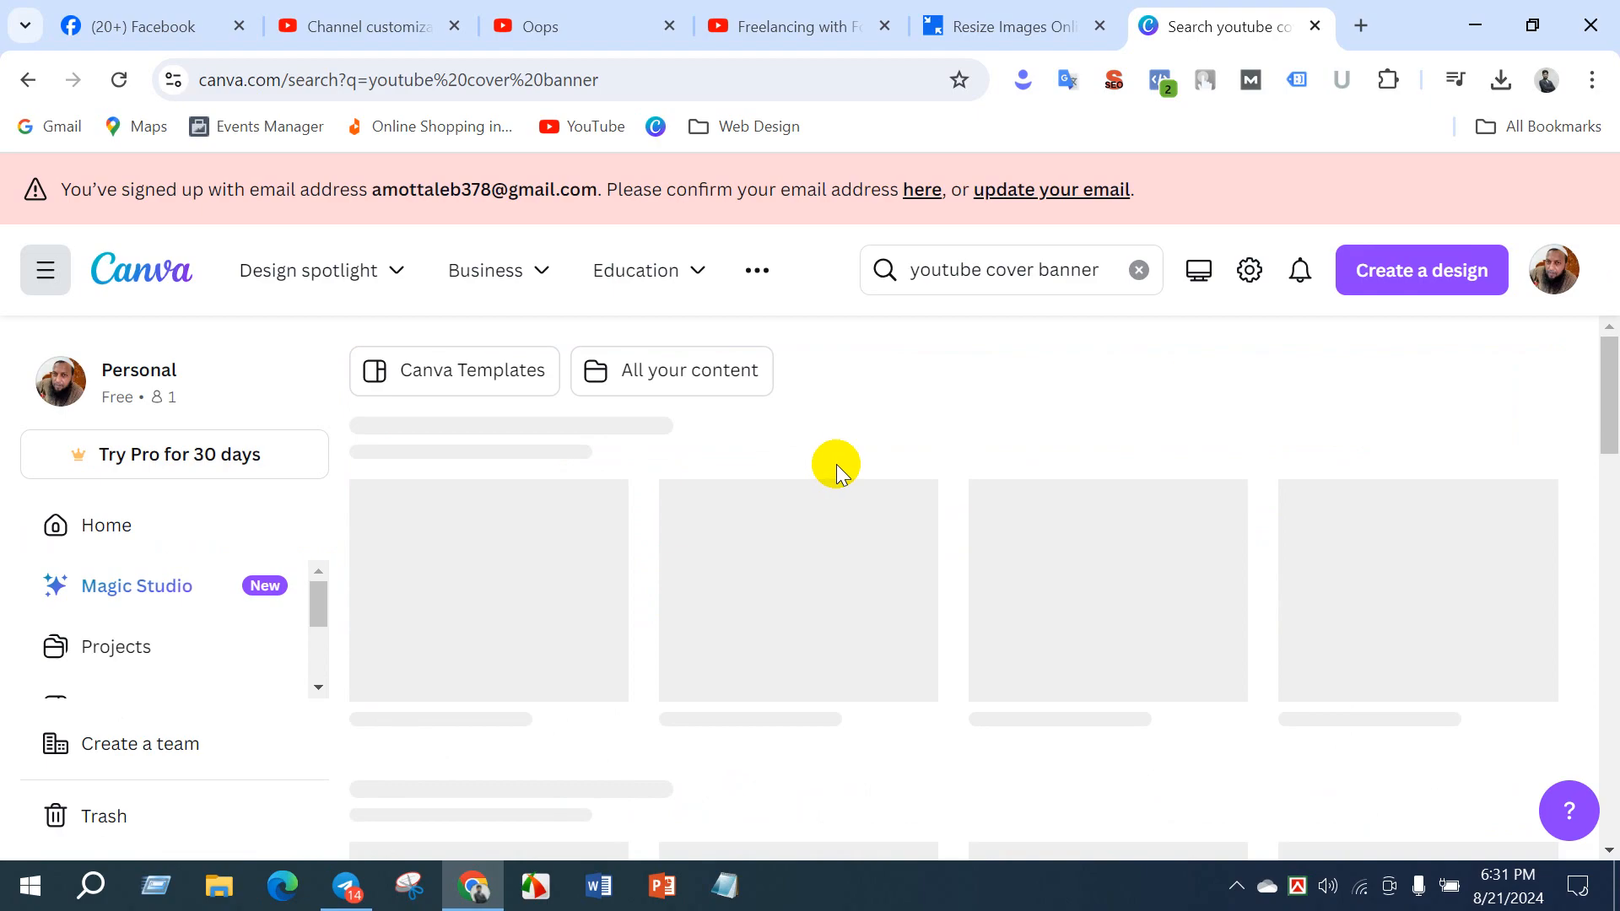
- Examine the YouTube banner templates in the search results and the Pro mark on the podcast template
scroll(919, 523, "down", 5)
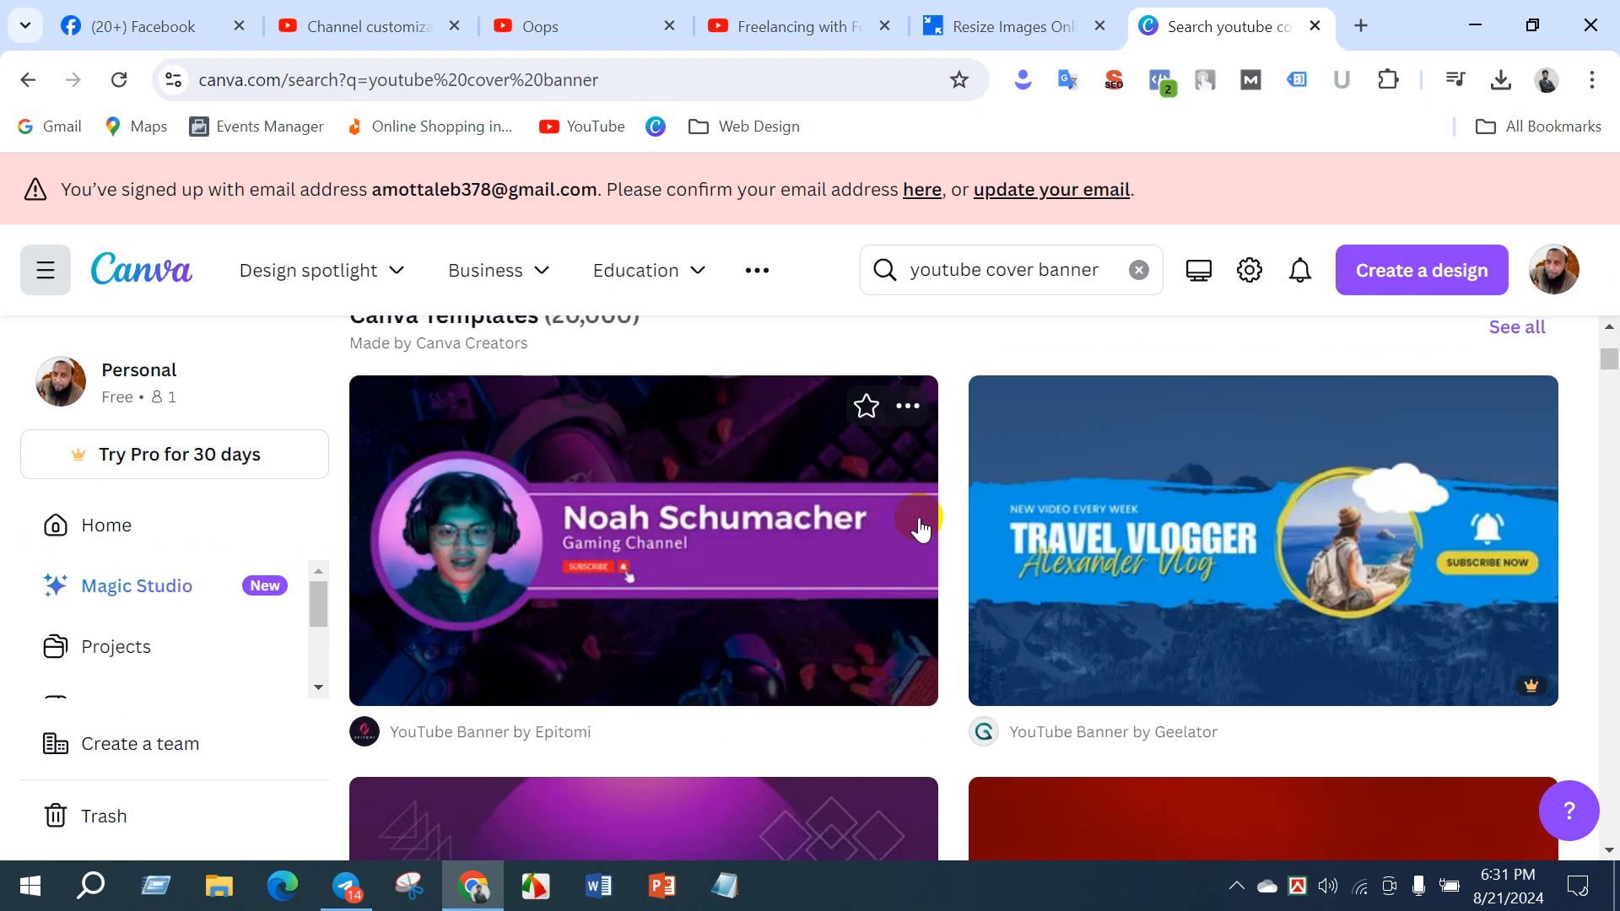
scroll(928, 519, "down", 7)
scroll(961, 531, "down", 6)
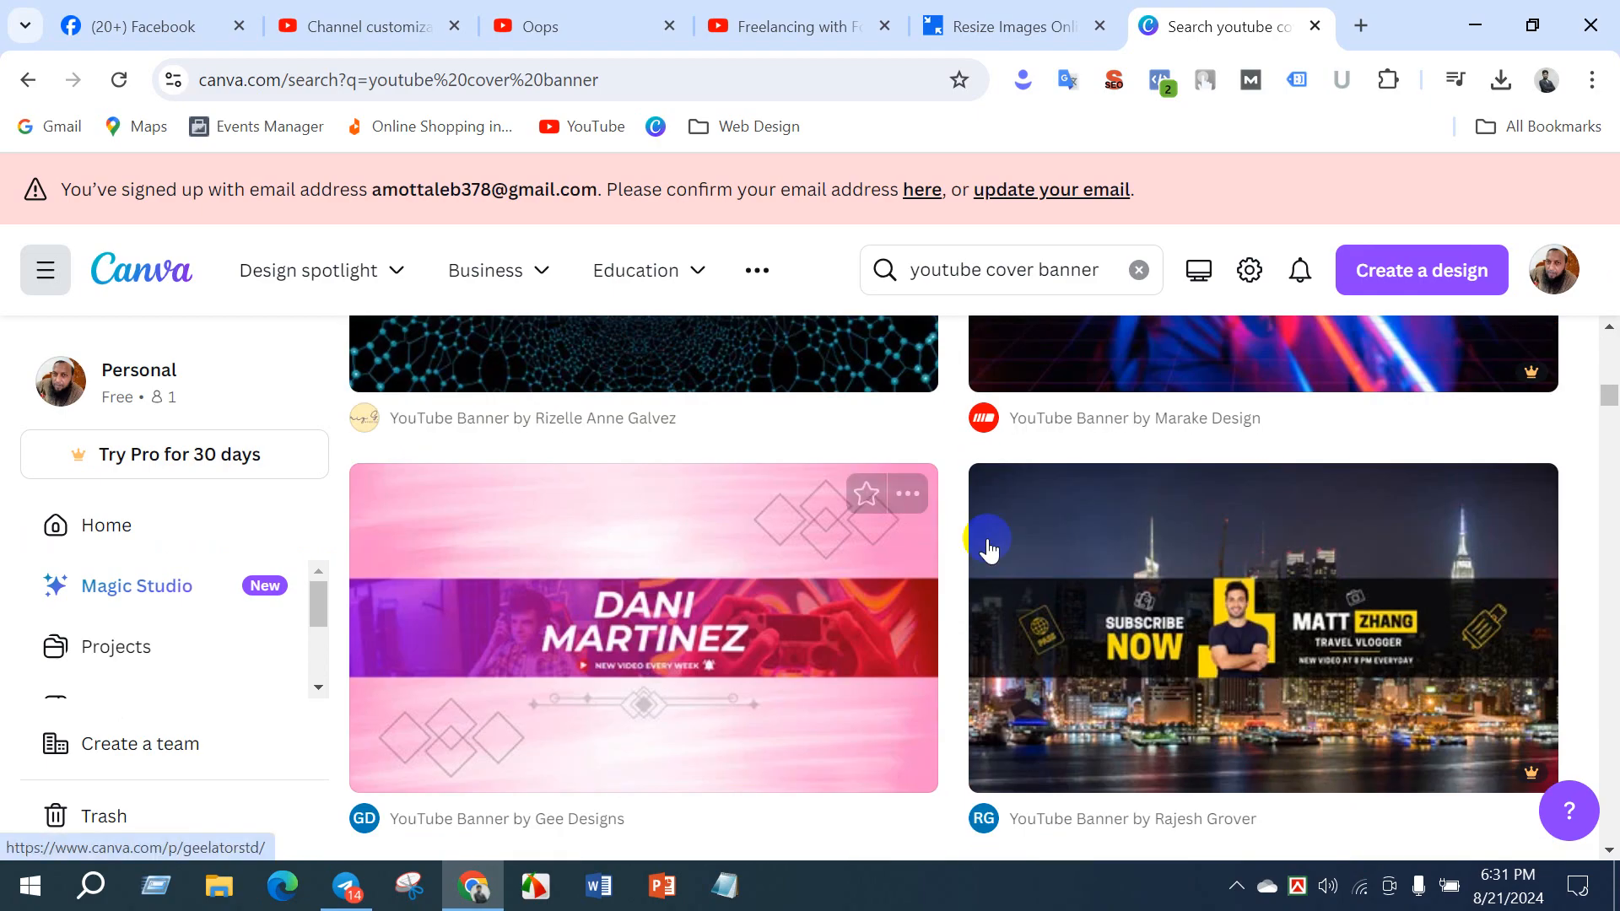
scroll(759, 607, "up", 15)
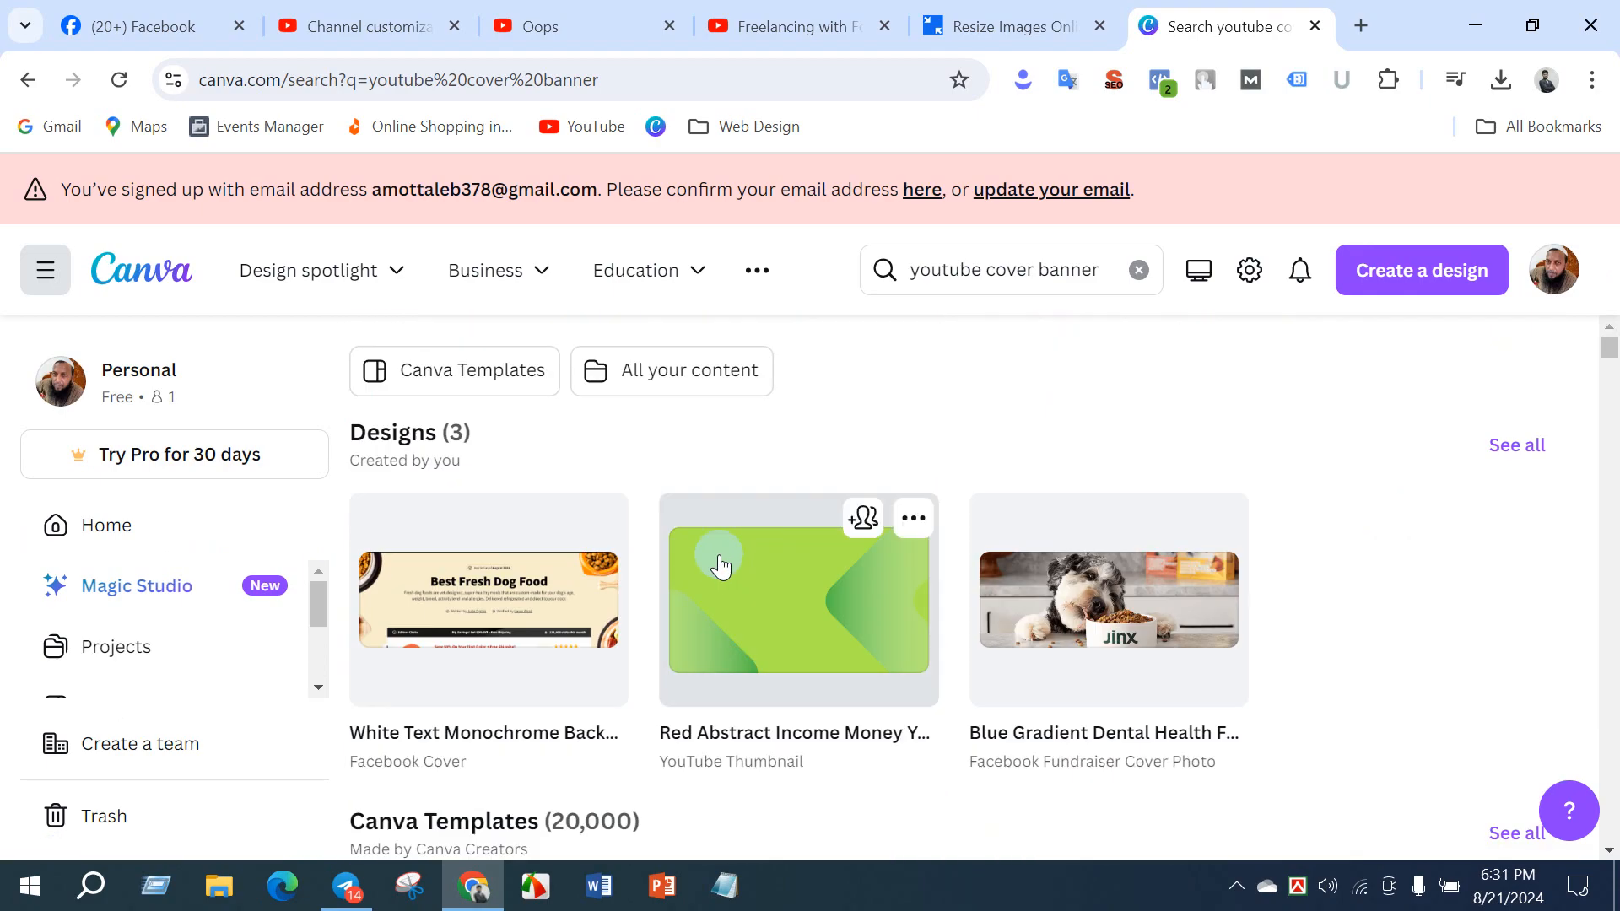
scroll(636, 586, "down", 3)
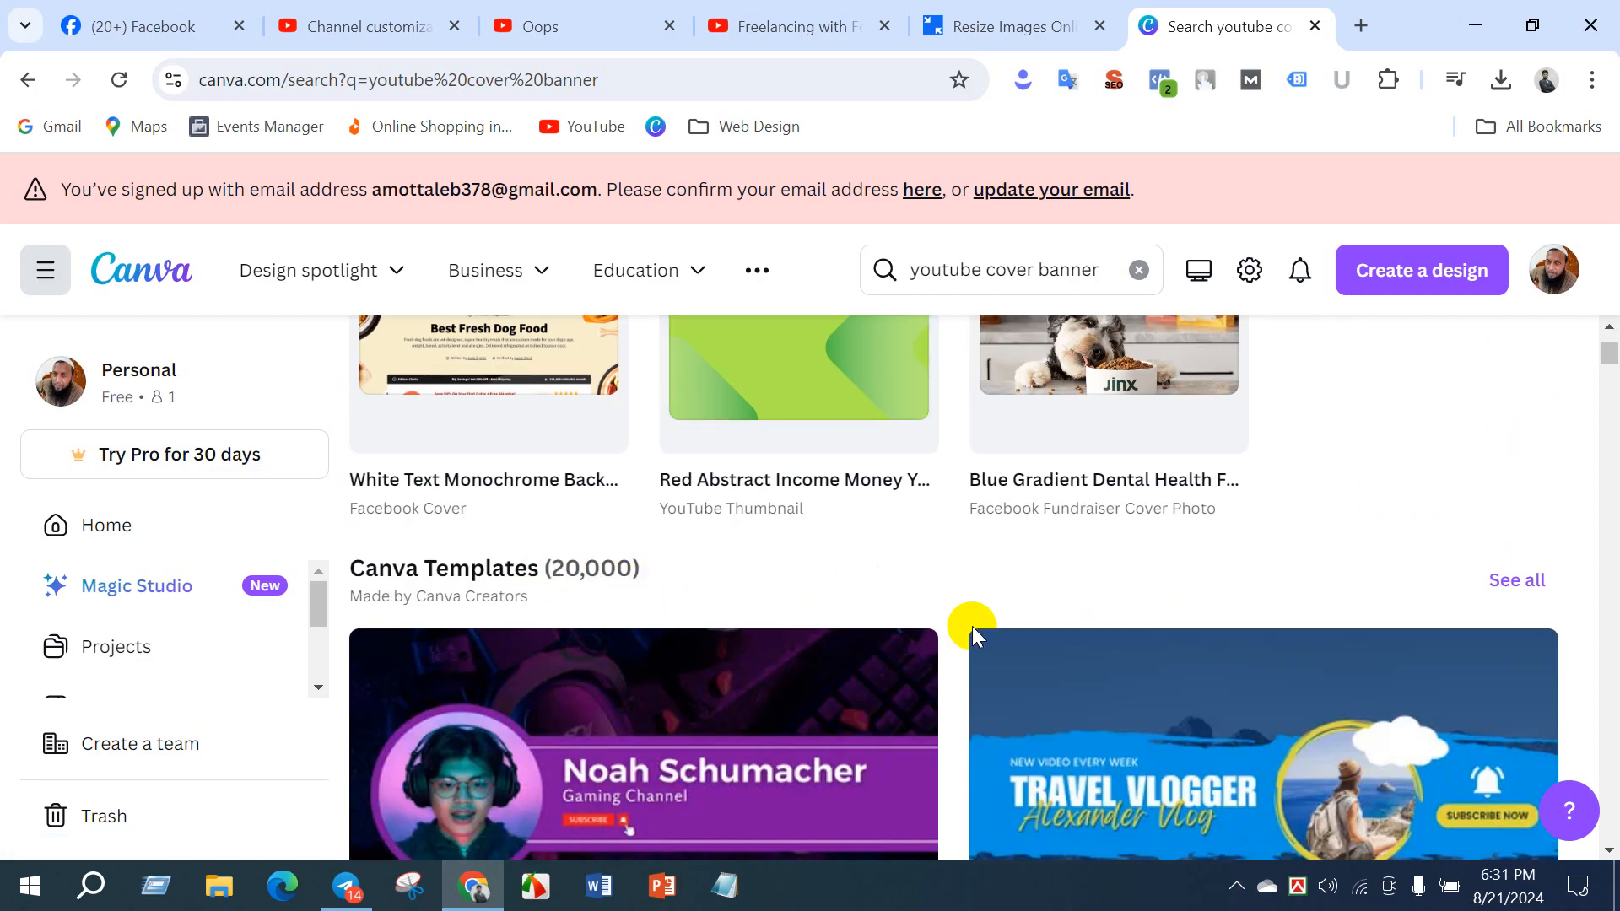
scroll(969, 622, "down", 6)
scroll(1490, 643, "down", 20)
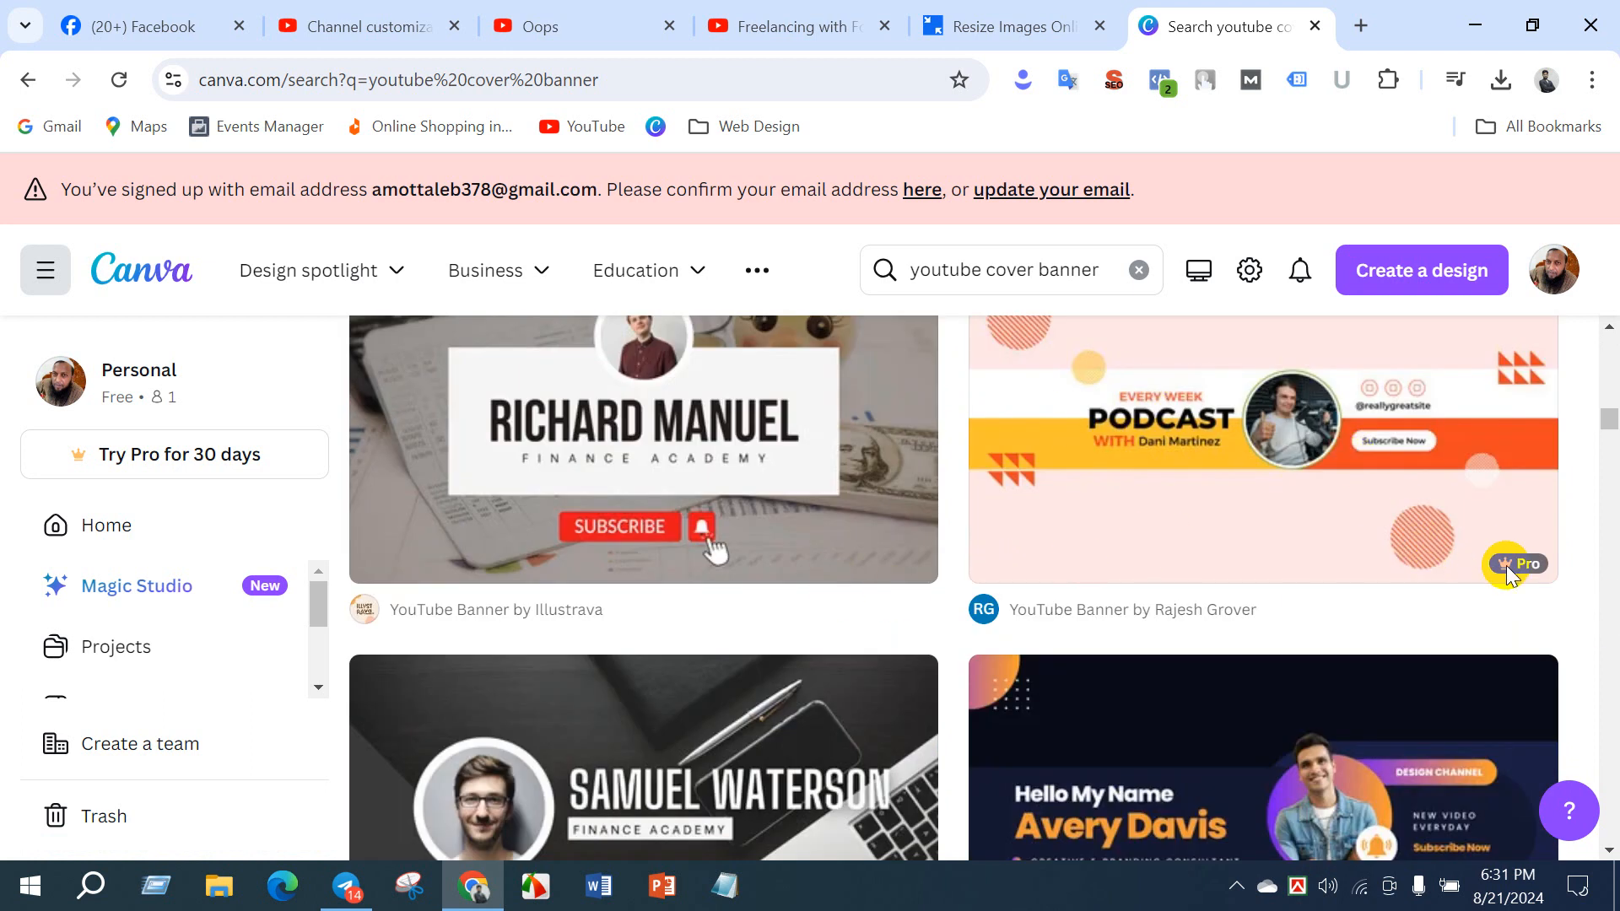
mouse_move(1505, 565)
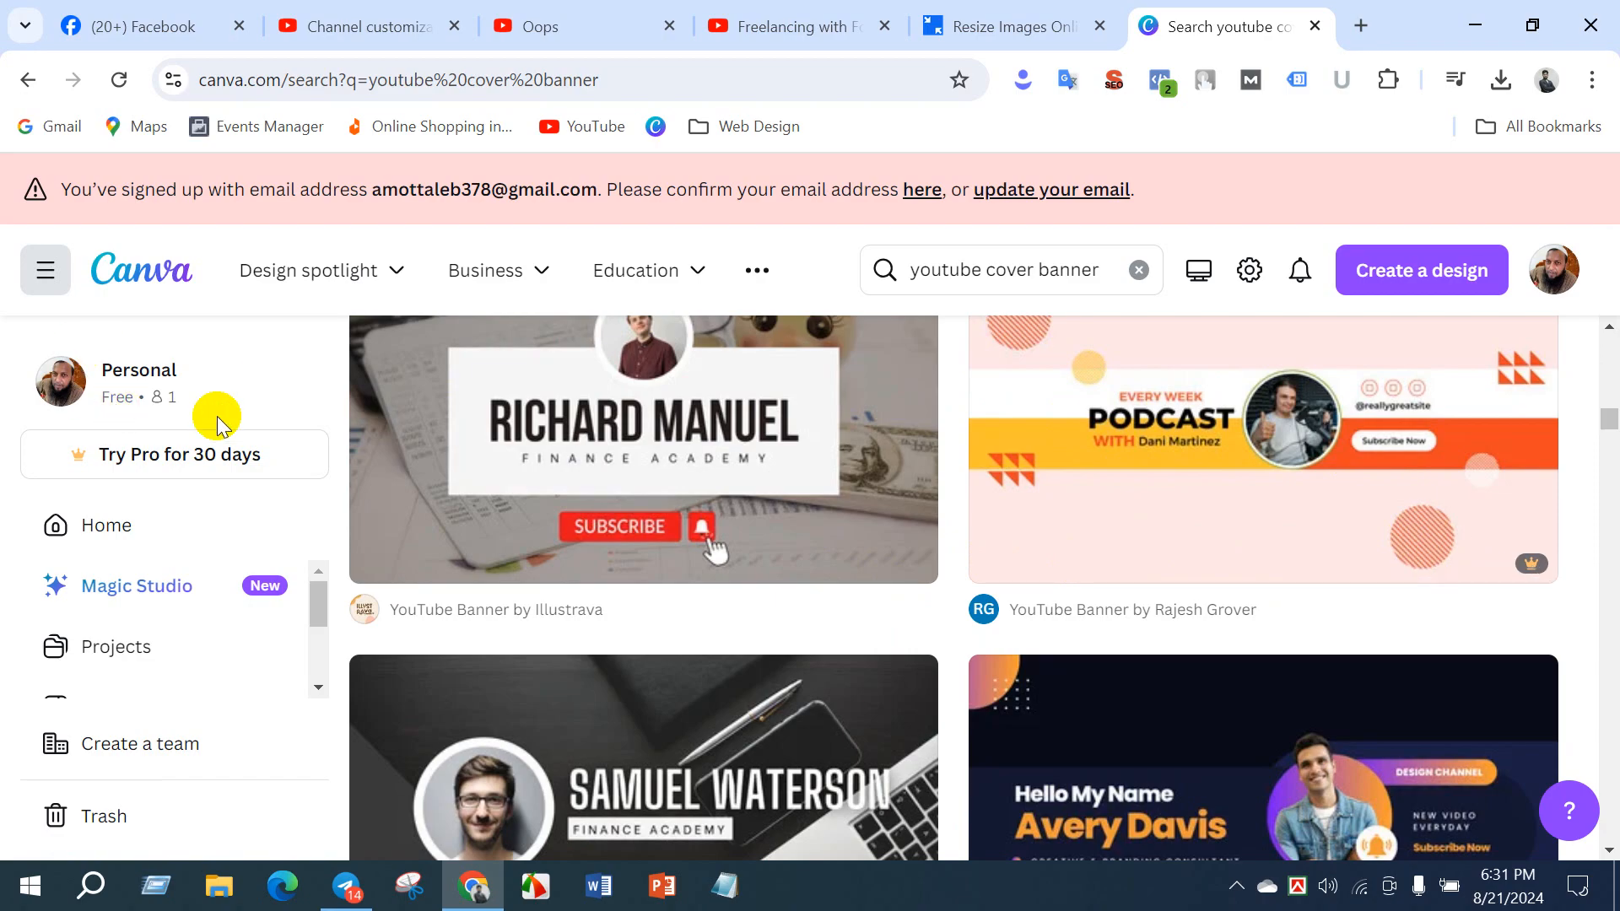
- Find the Brown Minimalist YouTube Banner template among the results and open it for customization
scroll(783, 664, "up", 3)
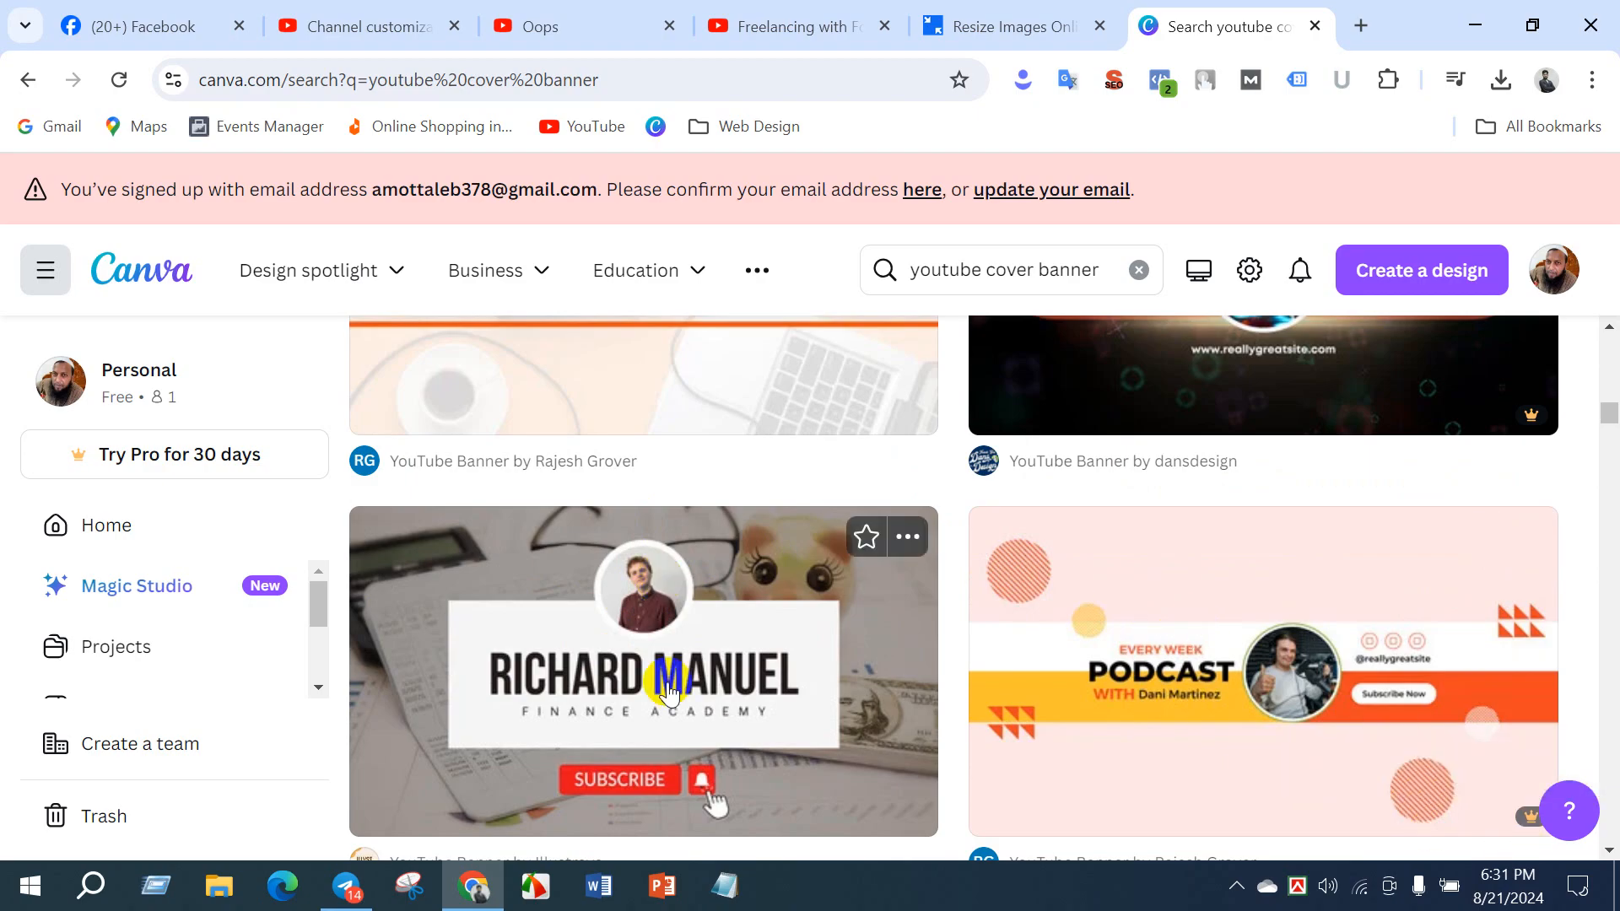
scroll(669, 692, "down", 5)
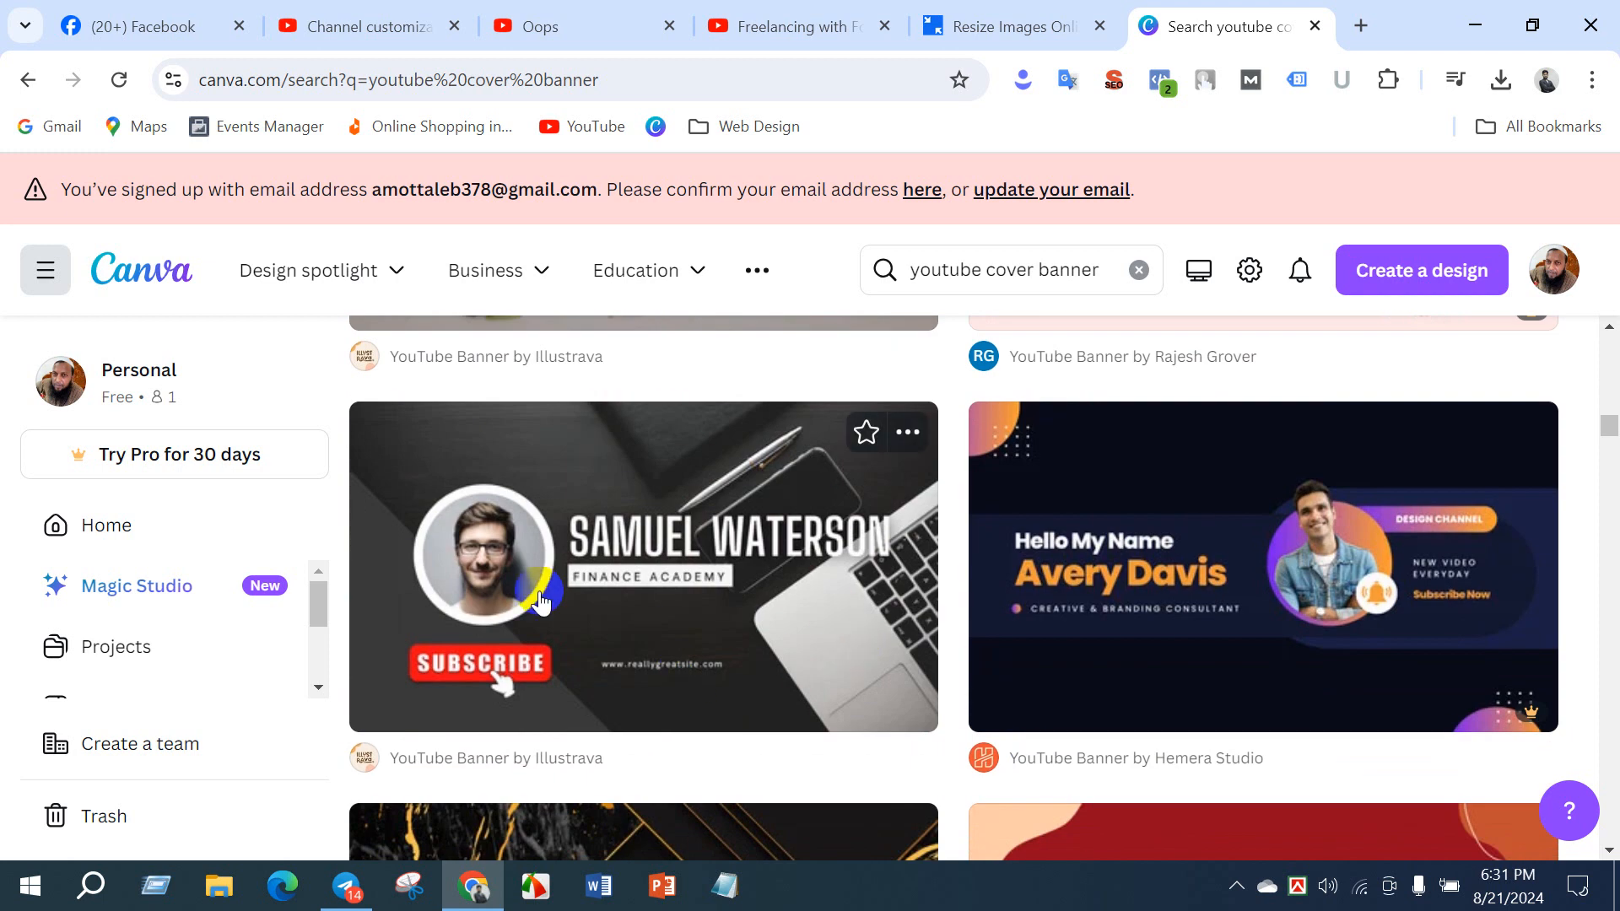
scroll(1349, 666, "down", 5)
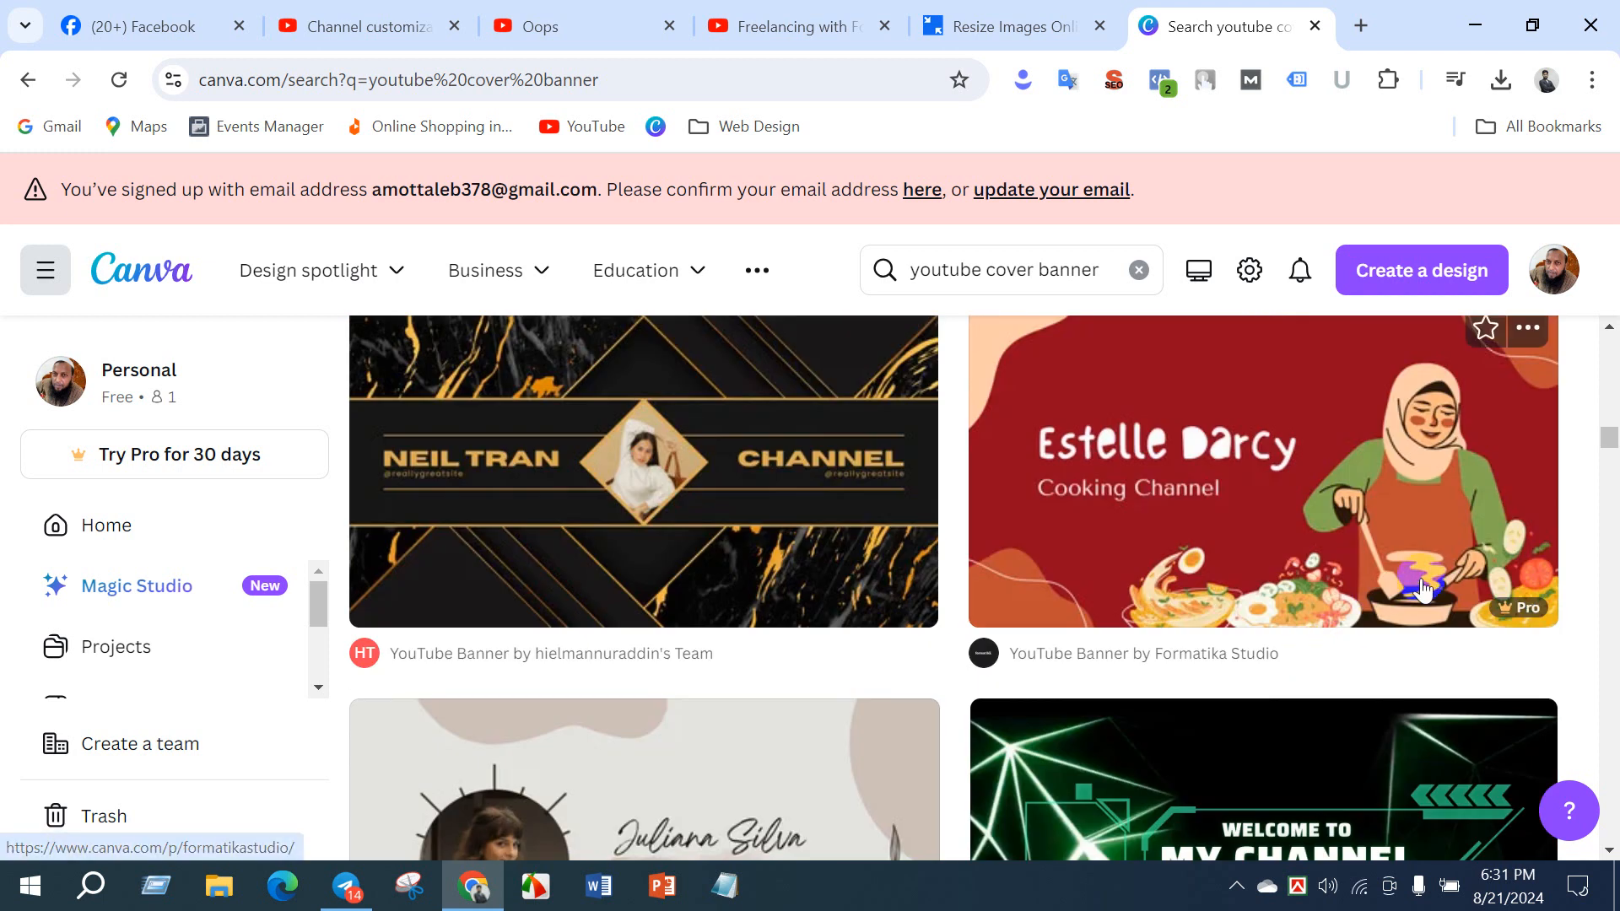
scroll(1336, 549, "down", 5)
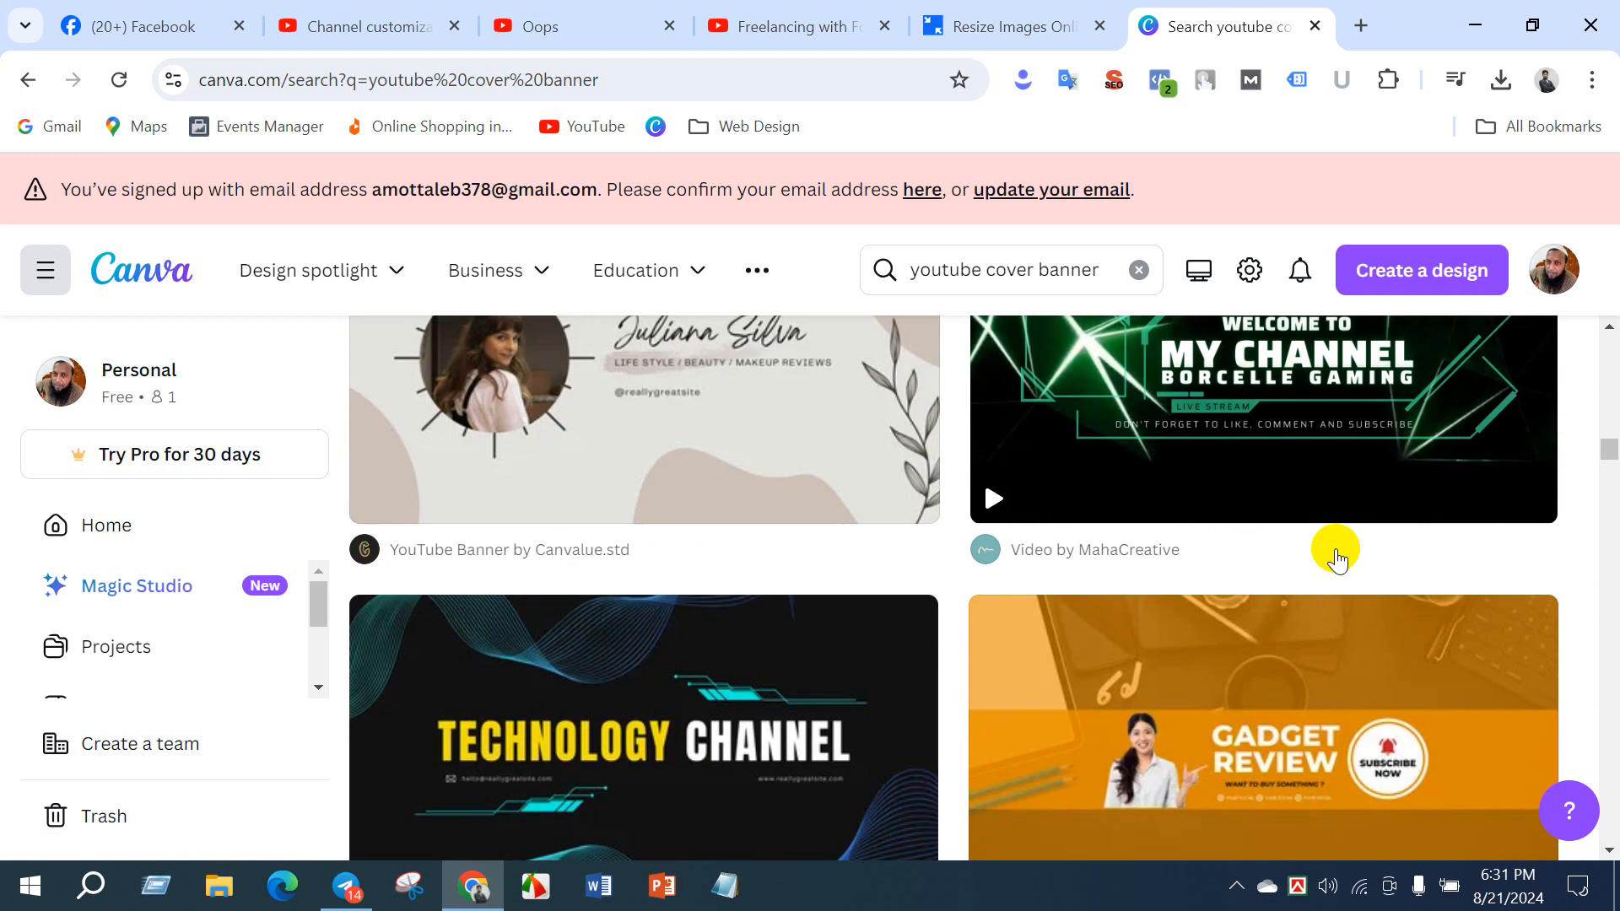
scroll(1181, 574, "up", 3)
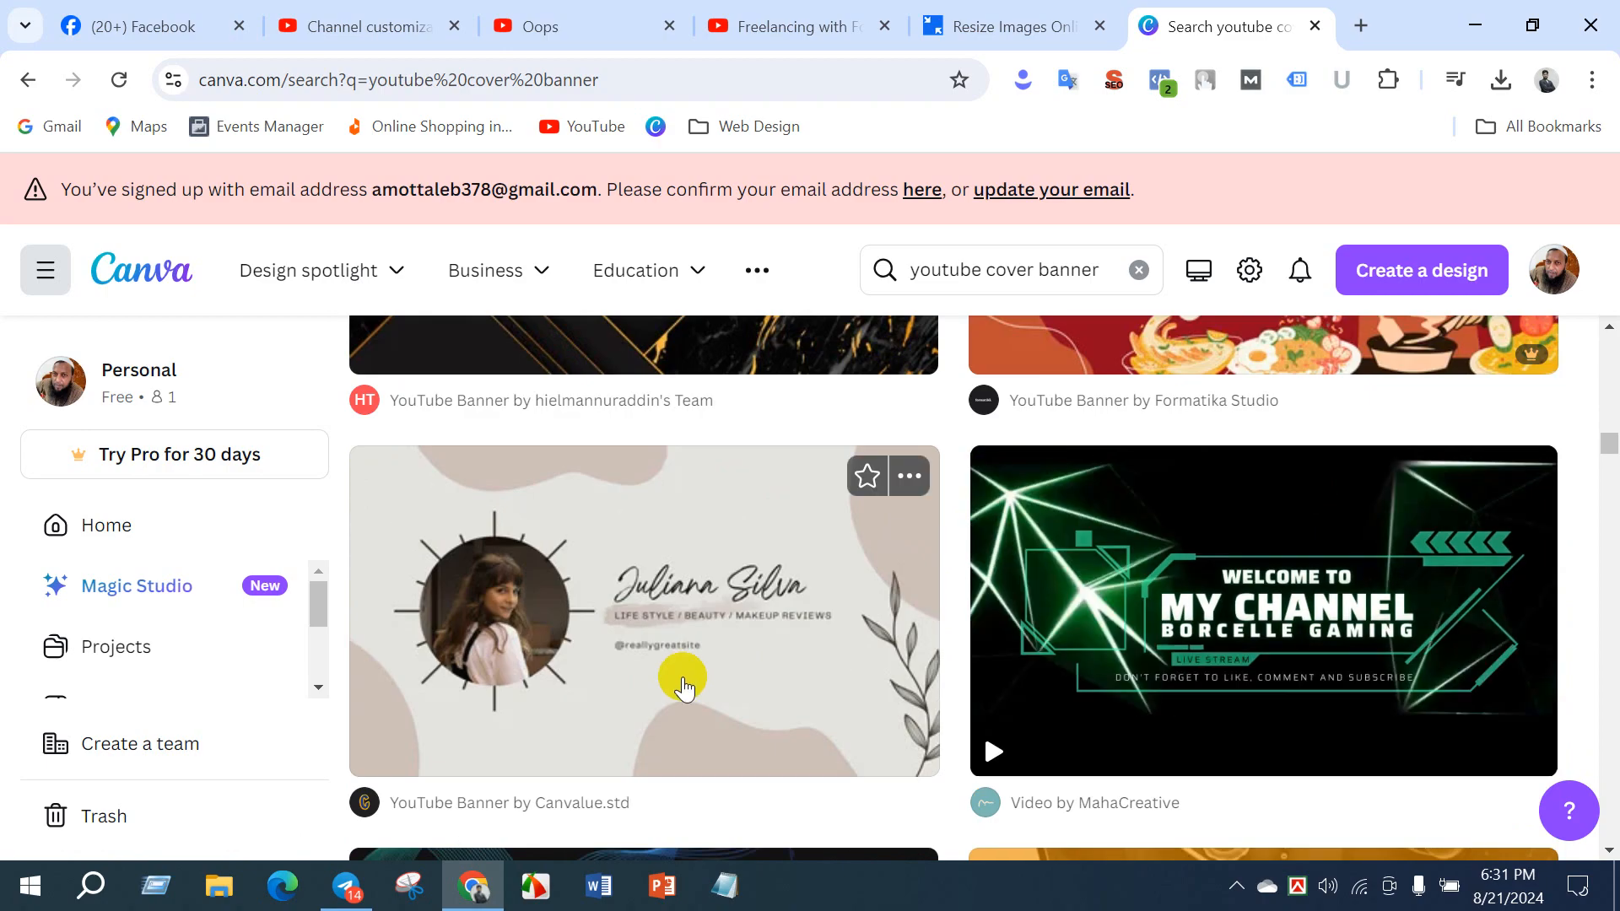
scroll(894, 687, "down", 5)
scroll(1350, 641, "down", 3)
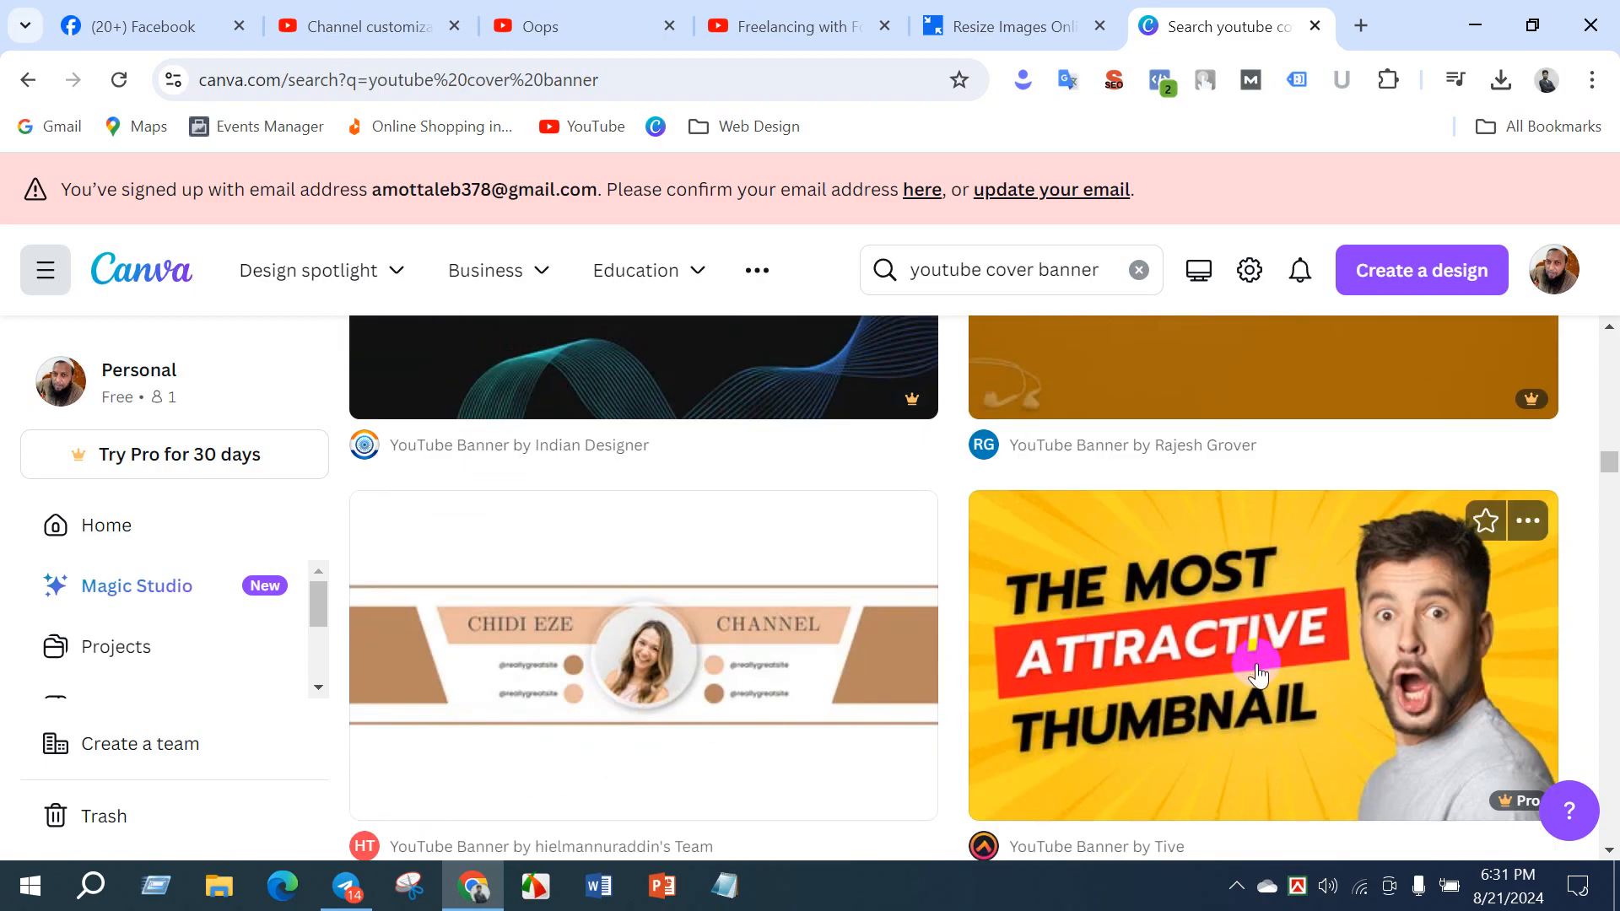
scroll(658, 607, "down", 3)
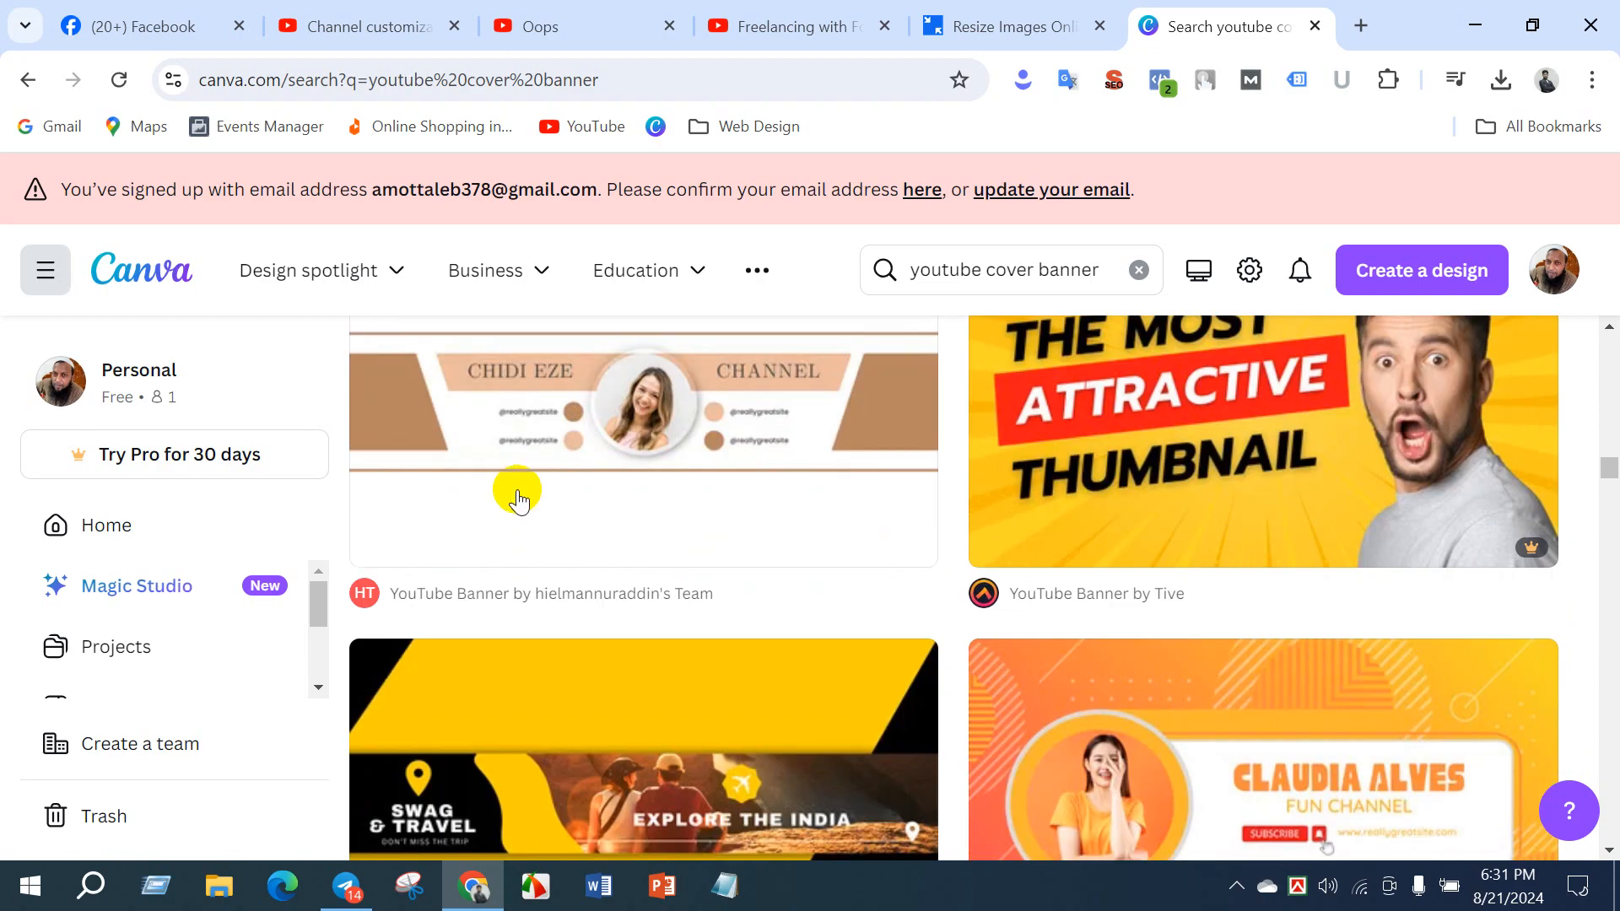
left_click(517, 492)
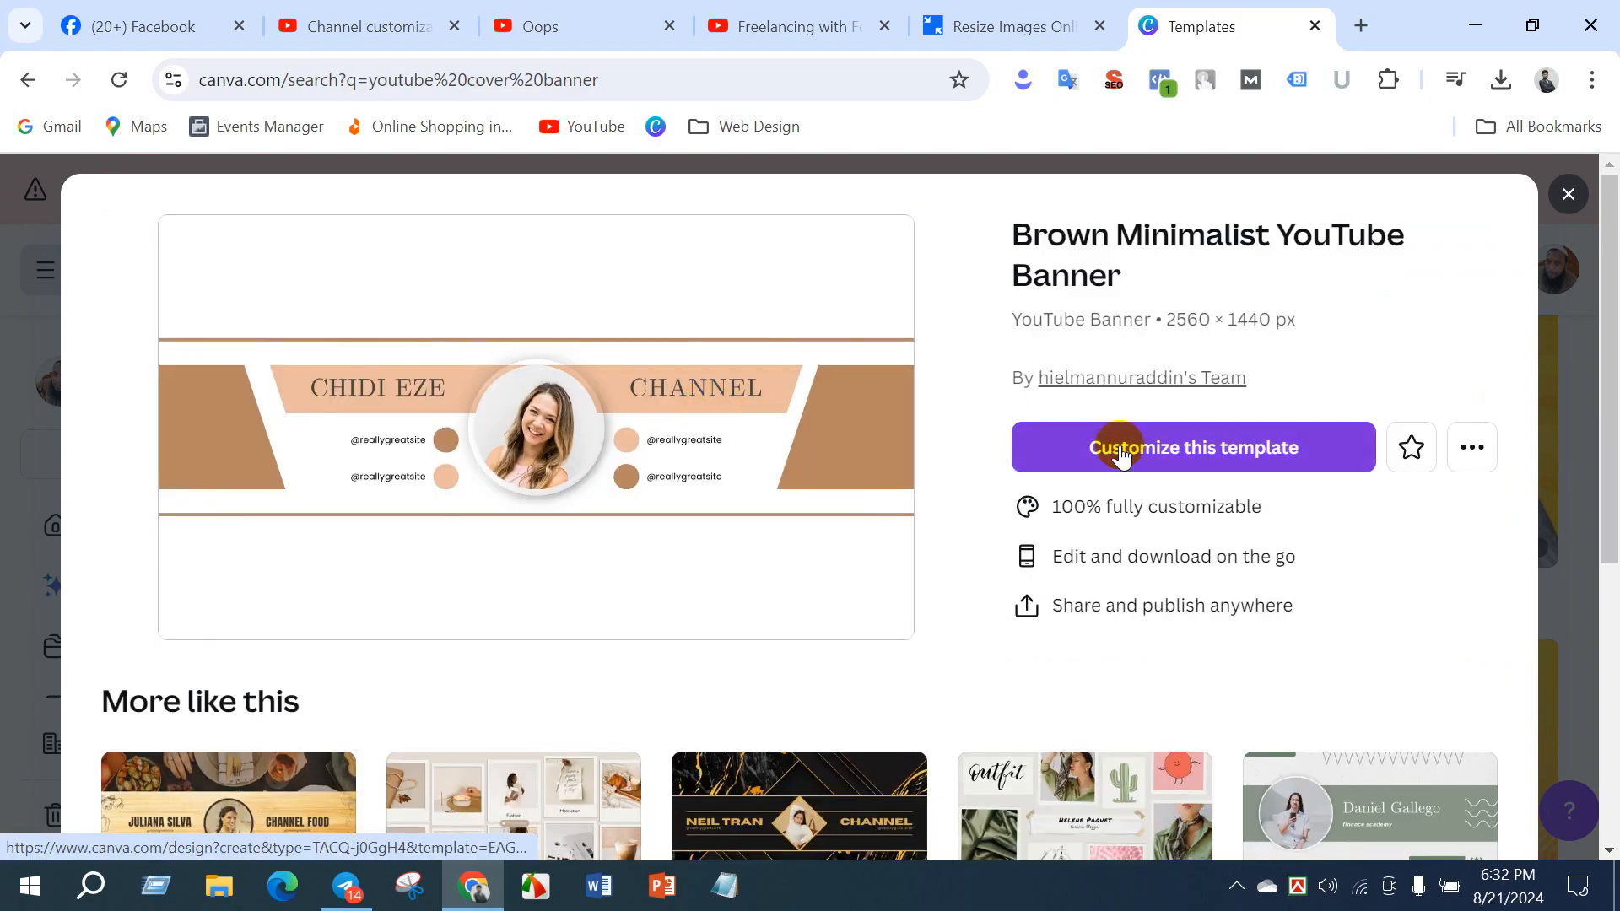
left_click(1121, 454)
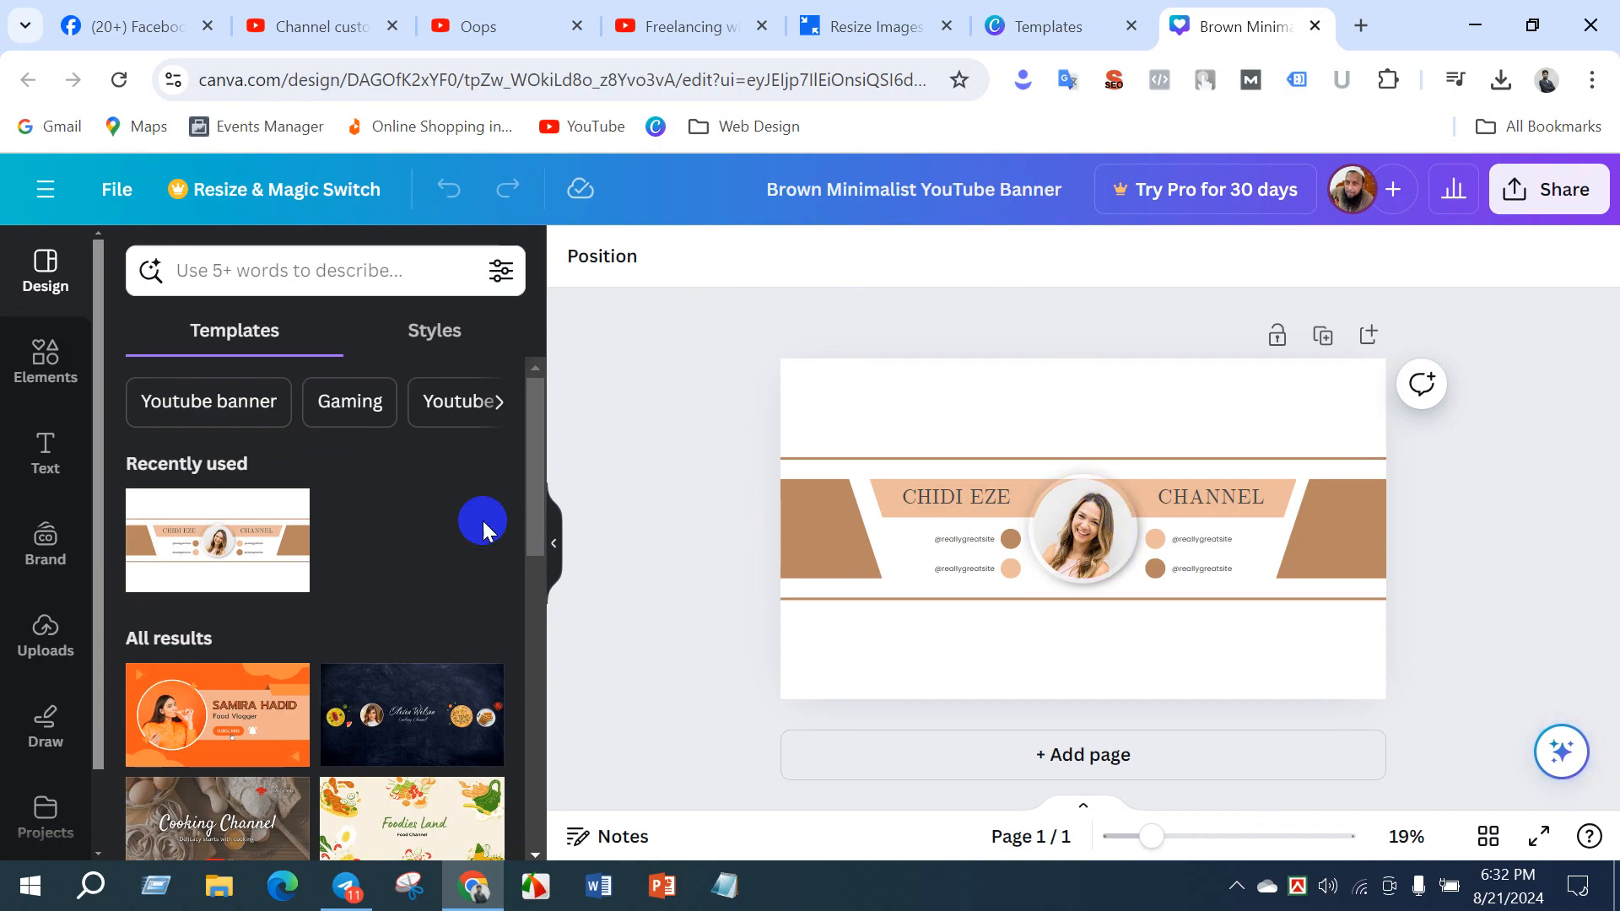
- Look through the template suggestions beside the design and check the Banner image requirements in YouTube Studio before returning to the Canva design
scroll(306, 557, "down", 5)
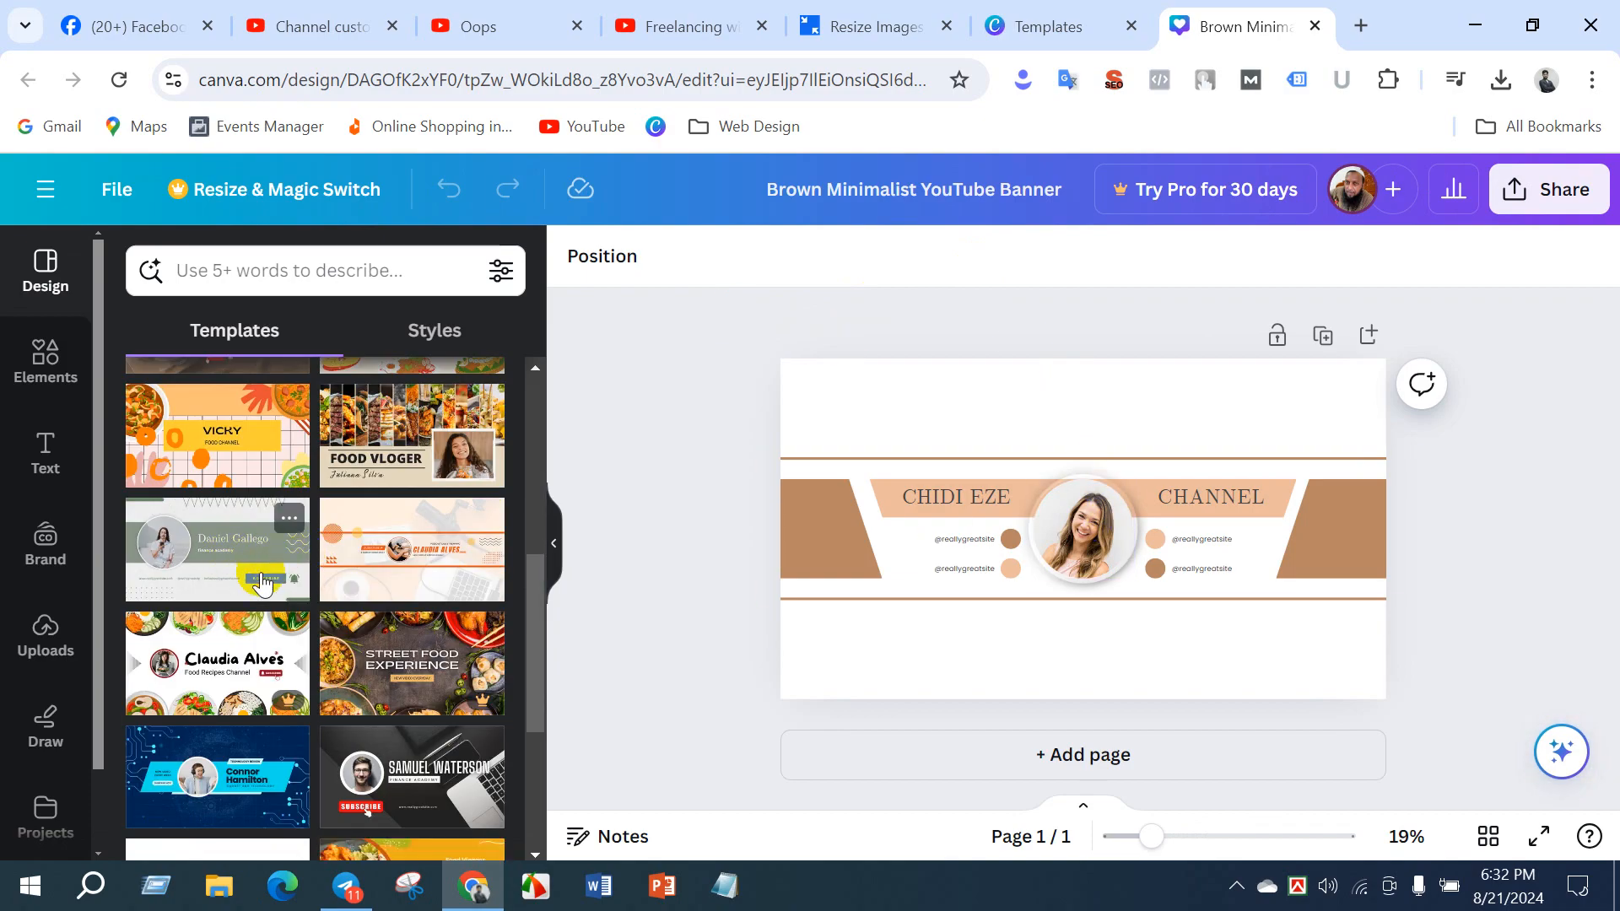
scroll(274, 572, "down", 3)
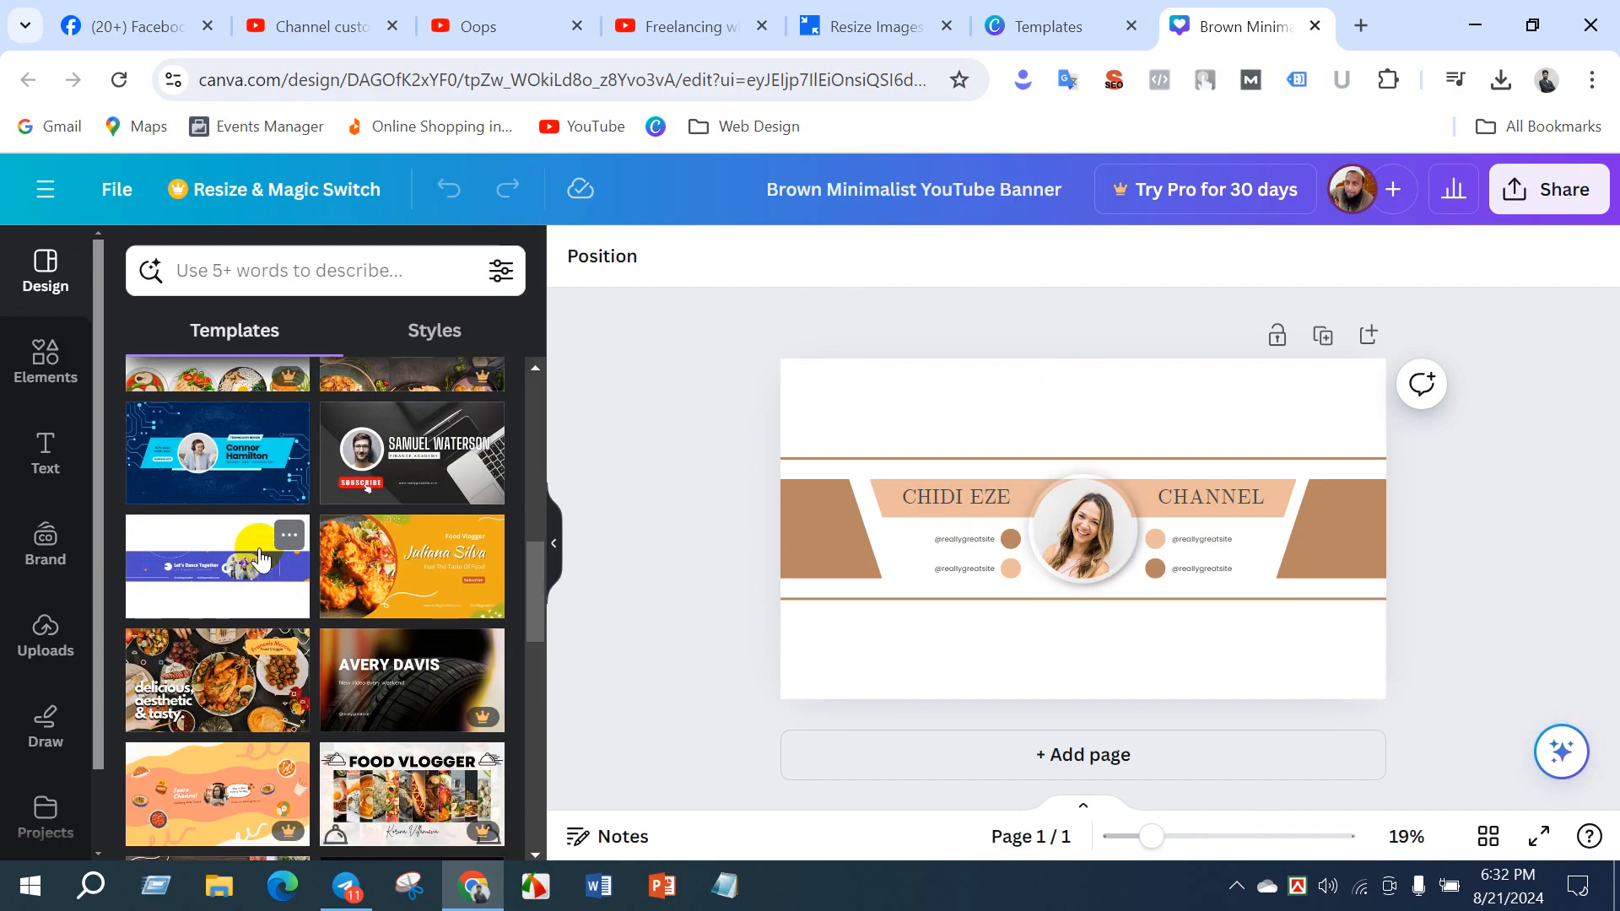
left_click(347, 12)
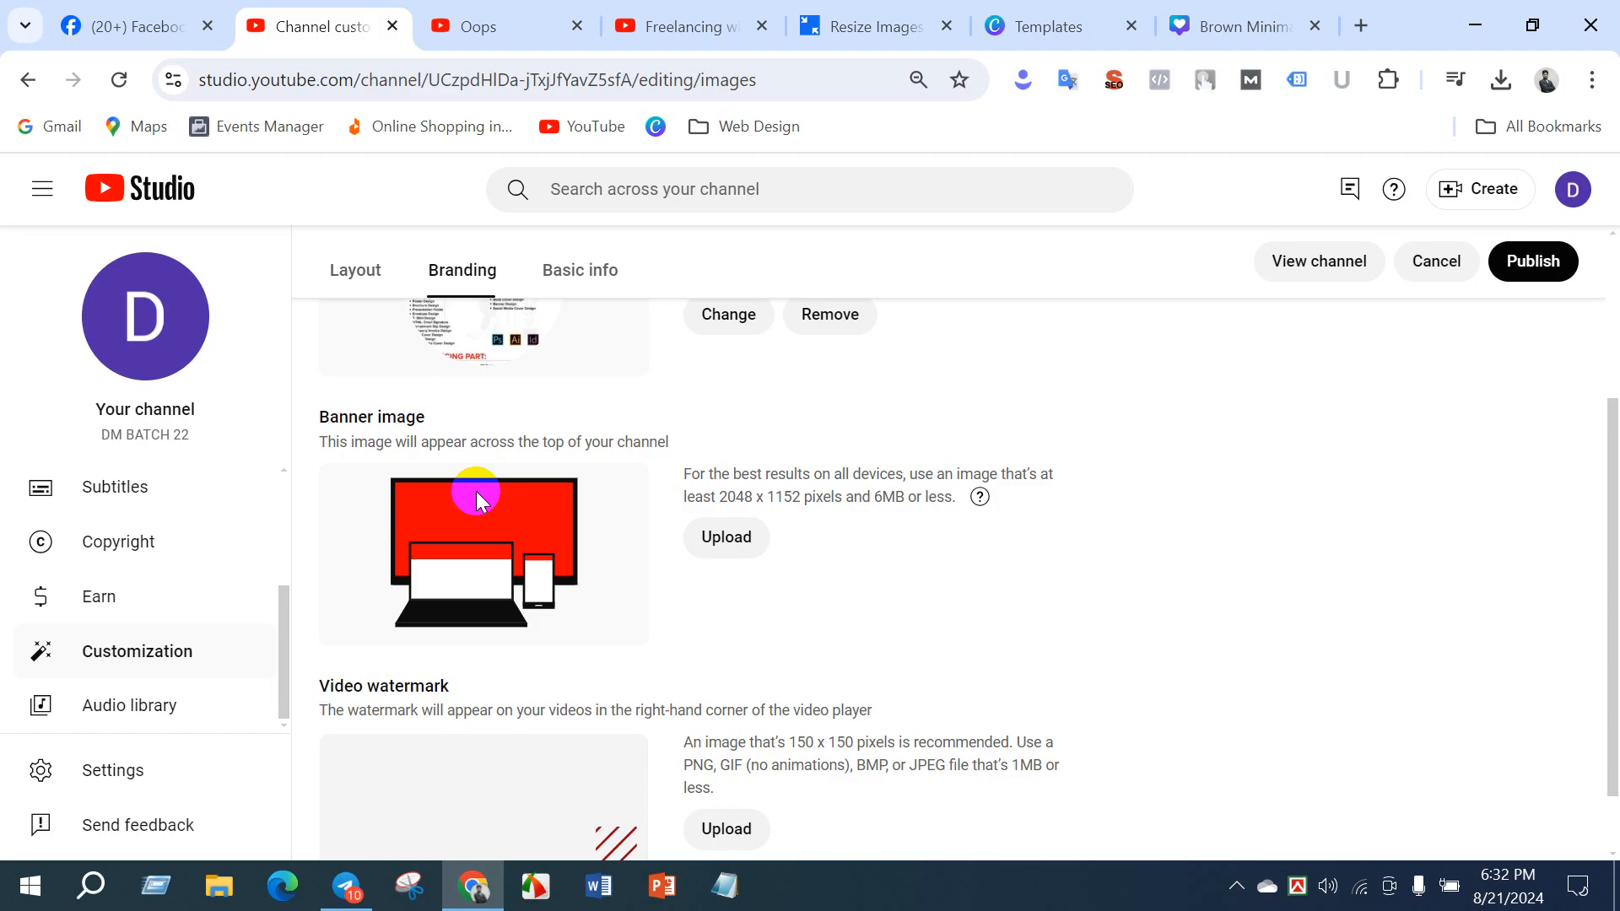
left_click(1206, 20)
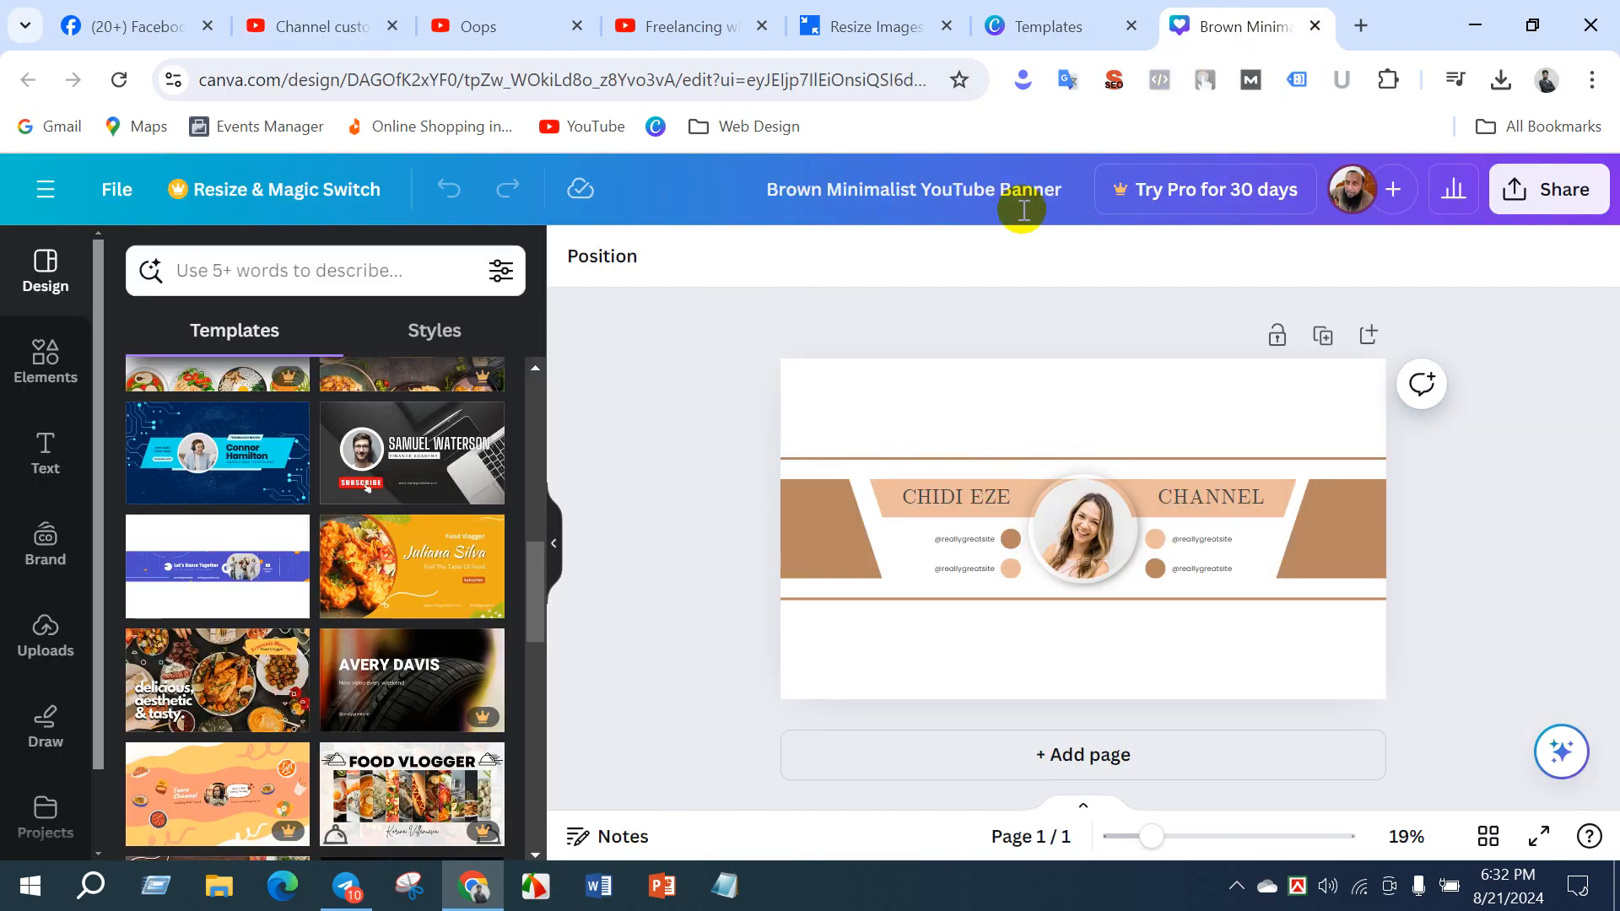
- Browse more banner templates in the Canva editor and close the Brown Minimalist YouTube Banner preview in the other Canva tab
scroll(303, 527, "down", 3)
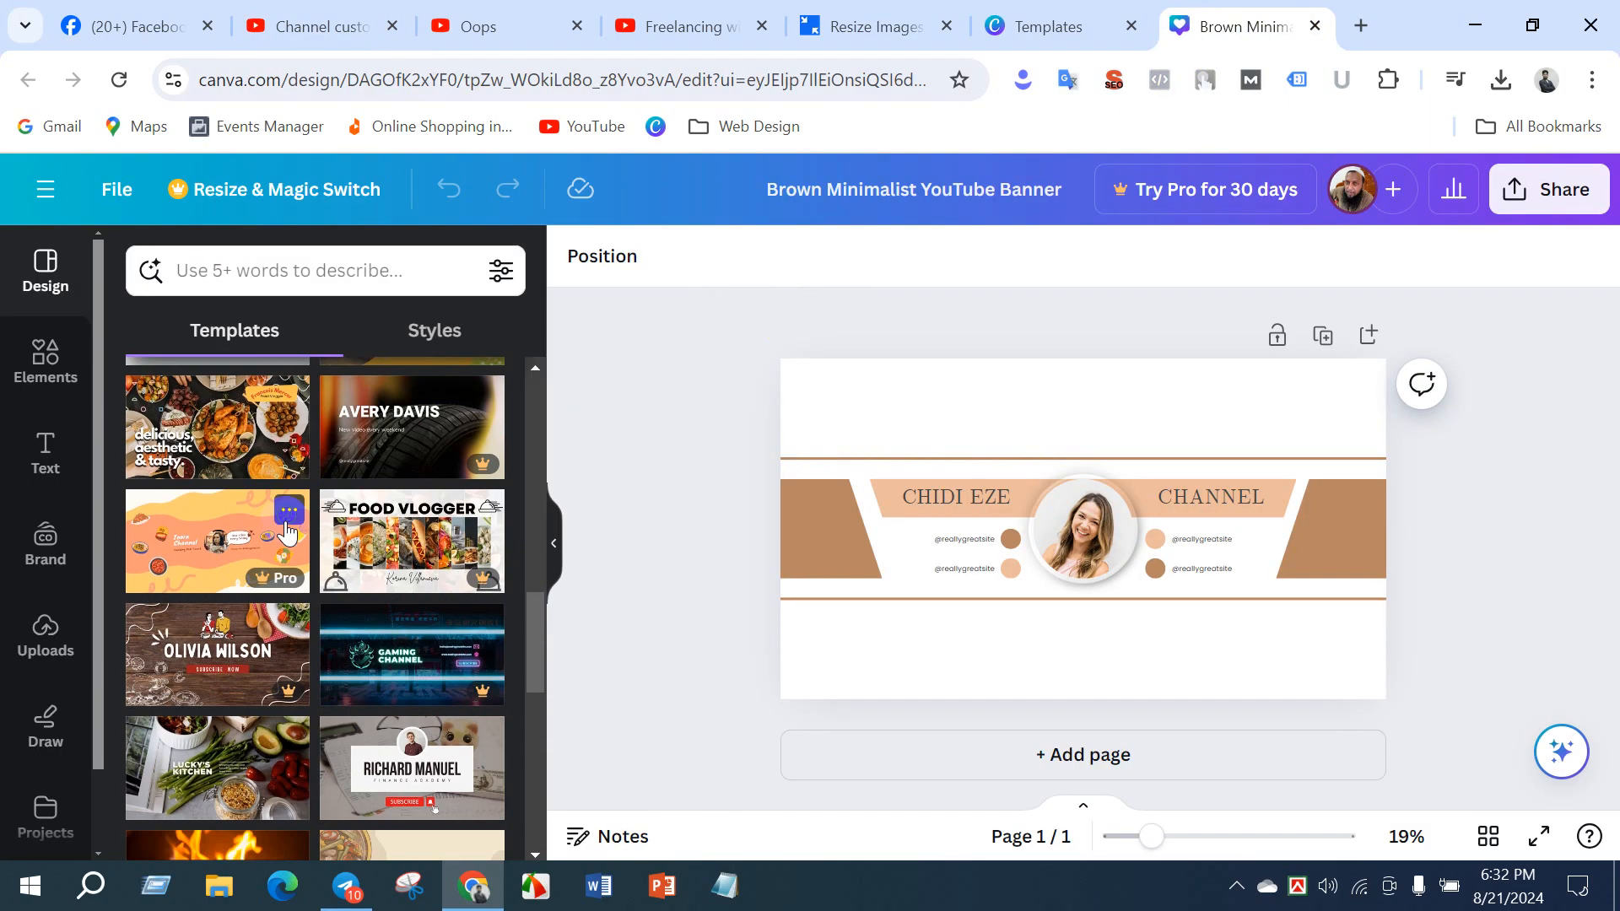
scroll(287, 532, "down", 8)
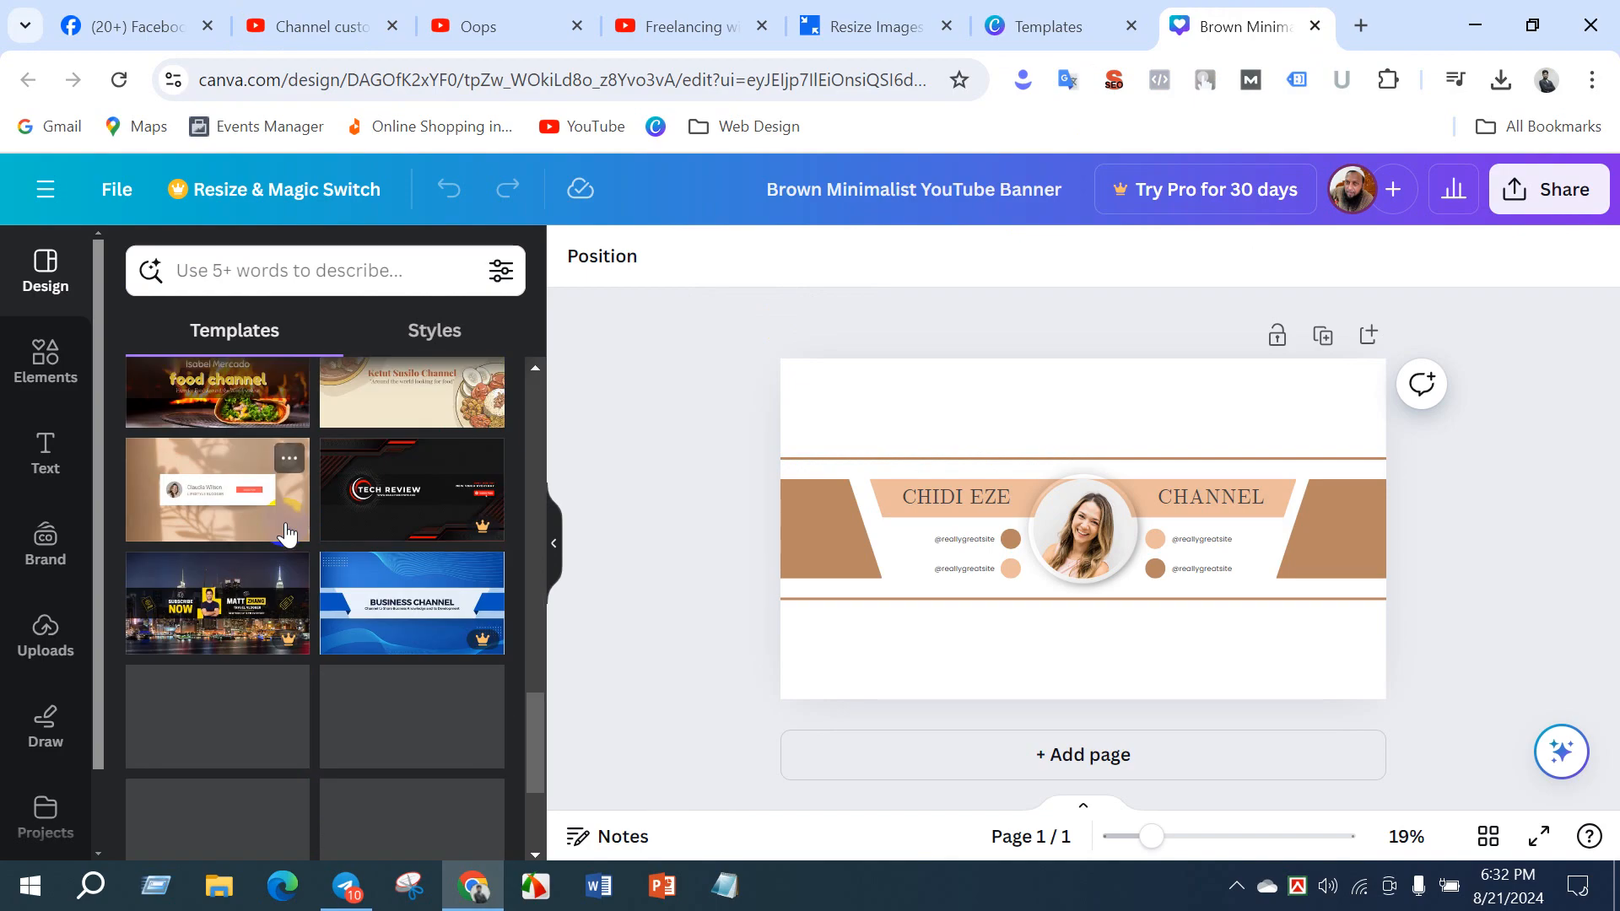
scroll(291, 536, "up", 3)
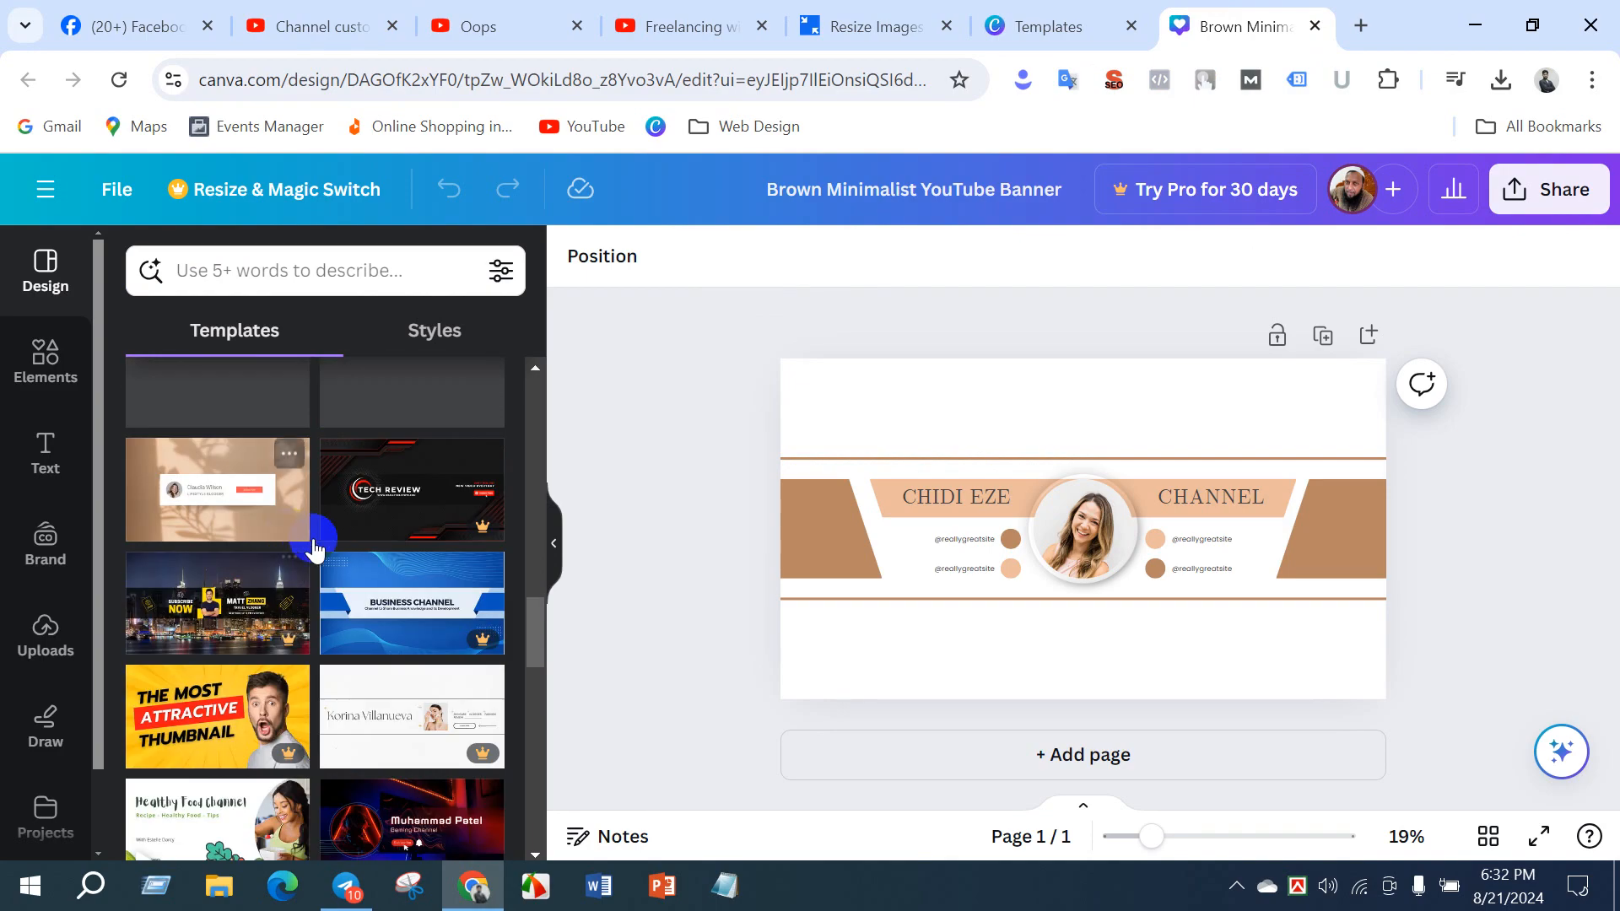
scroll(304, 548, "down", 6)
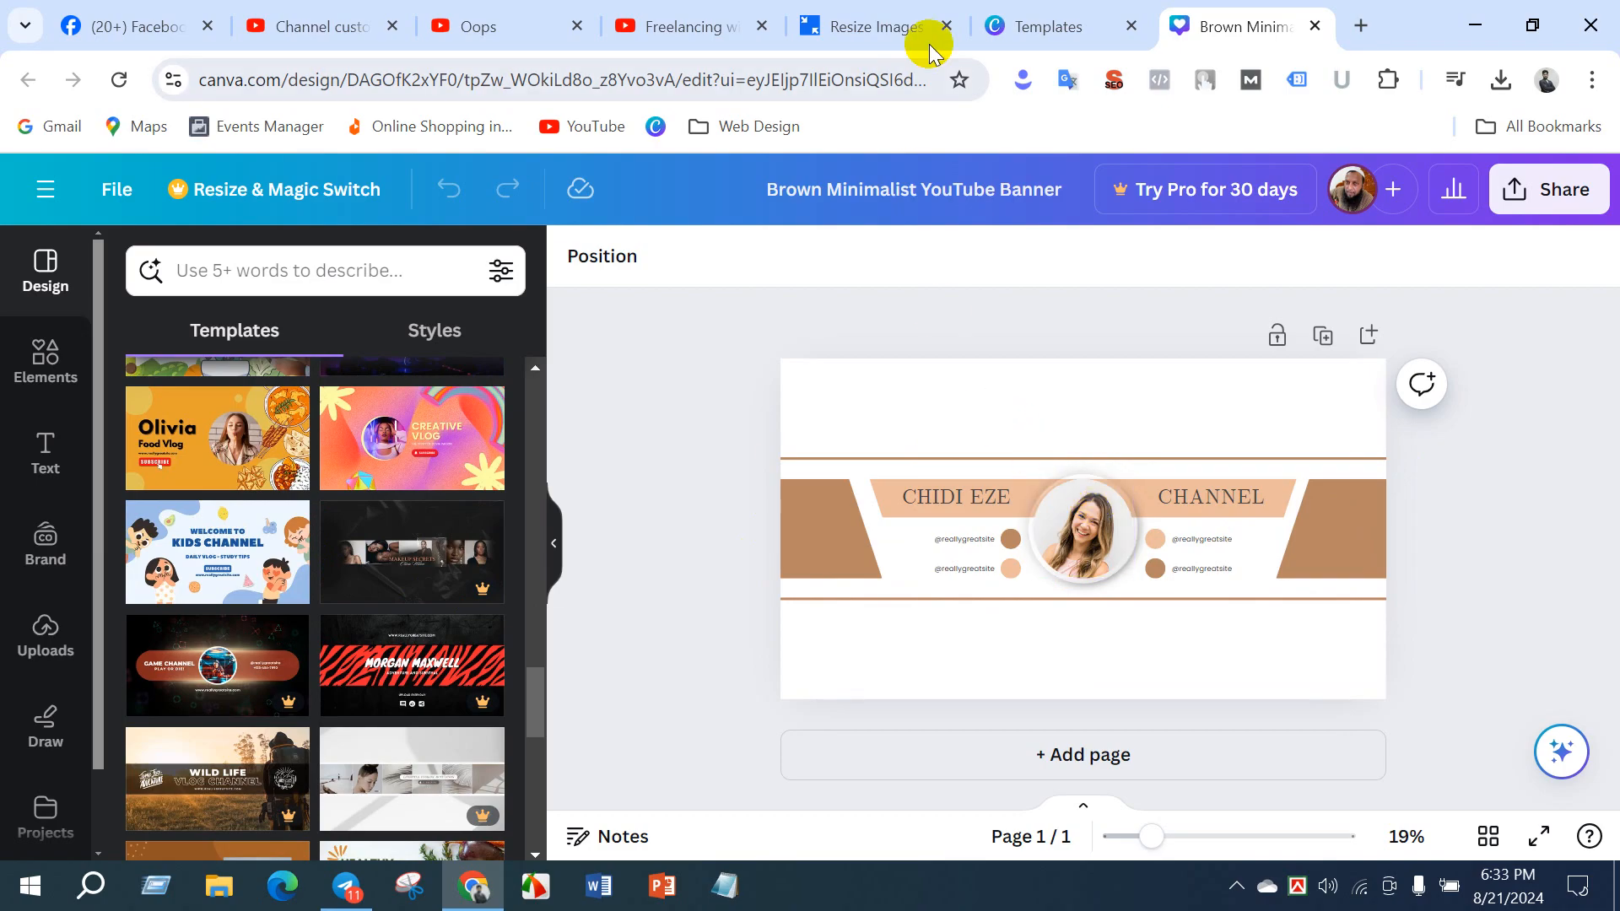
left_click(1046, 25)
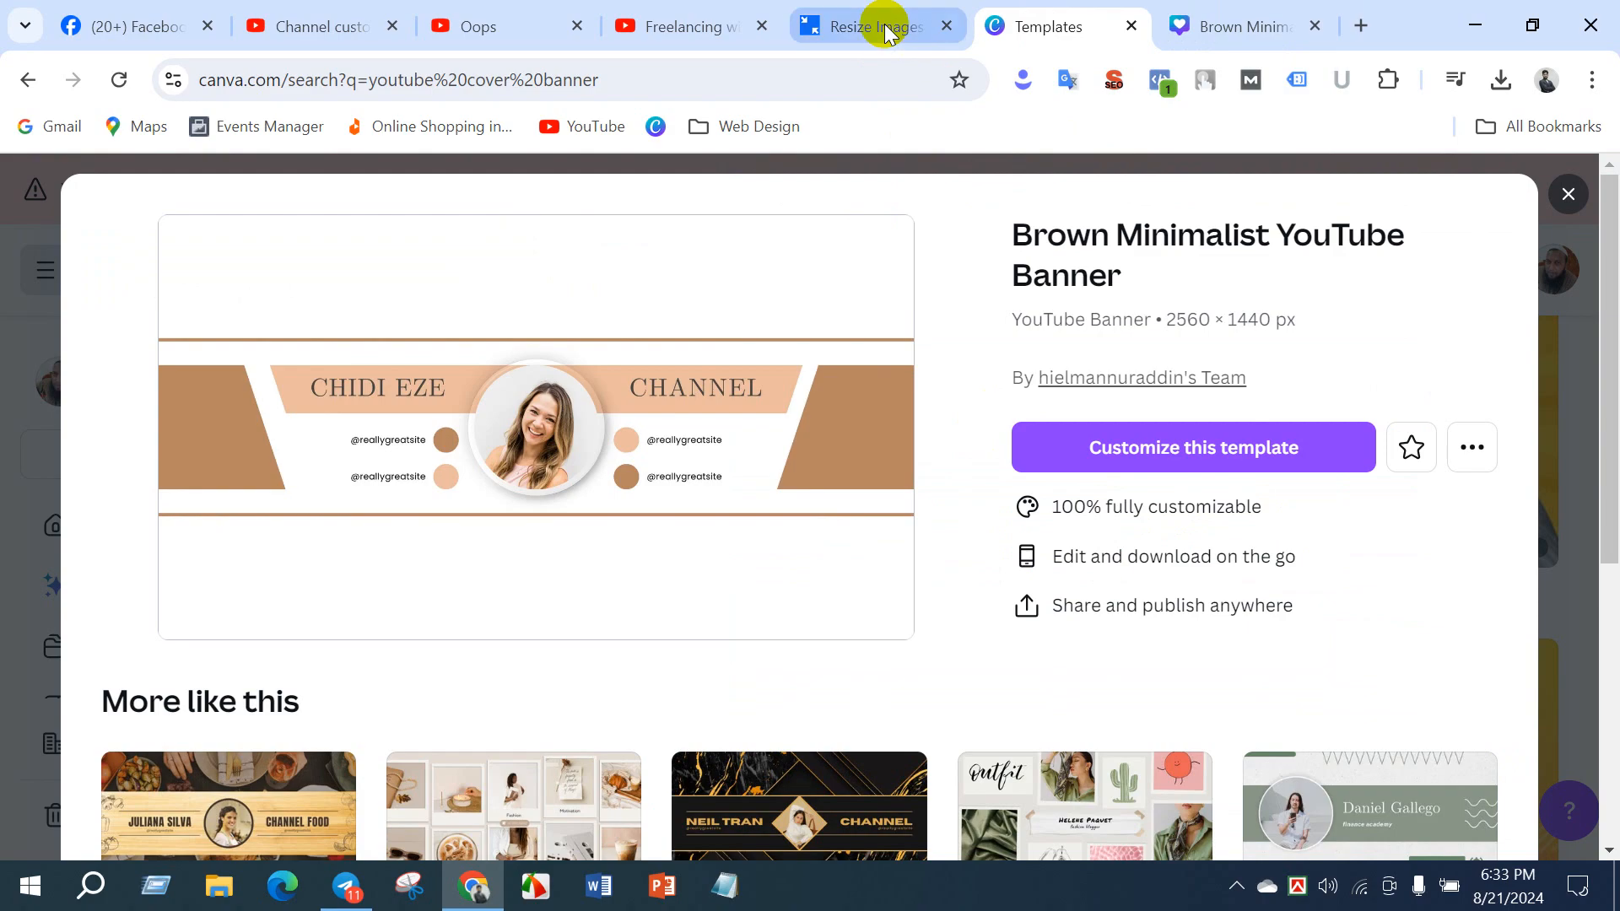
left_click(1568, 195)
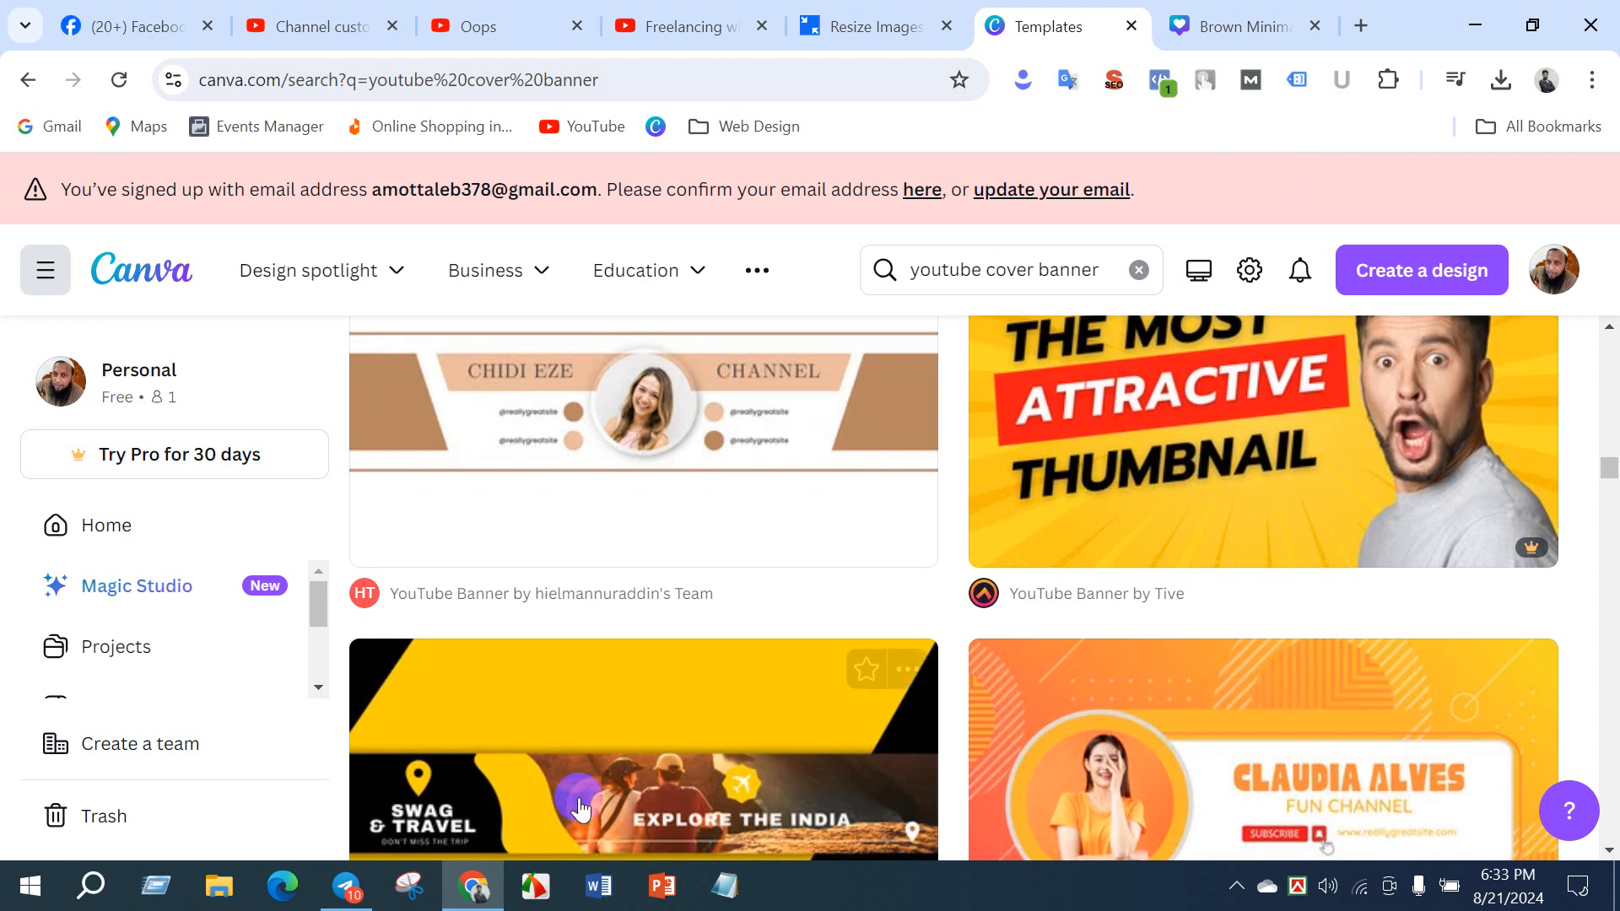
- Switch to Telegram, find the DM-Batch 14 group in the chat list and open its conversation
left_click(346, 886)
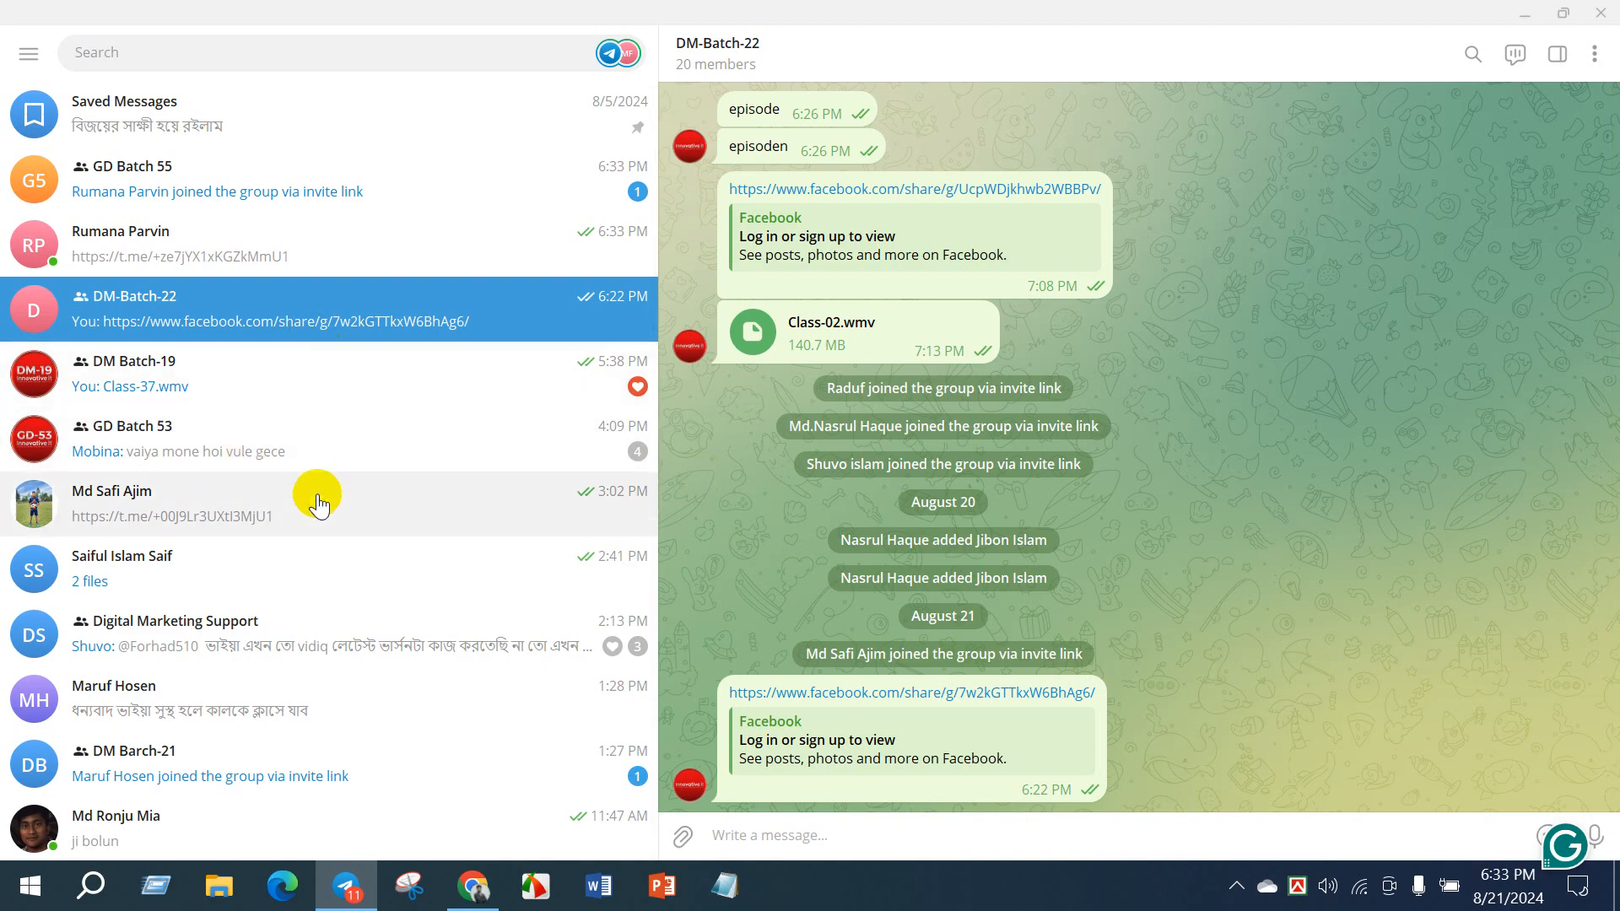
scroll(253, 506, "down", 6)
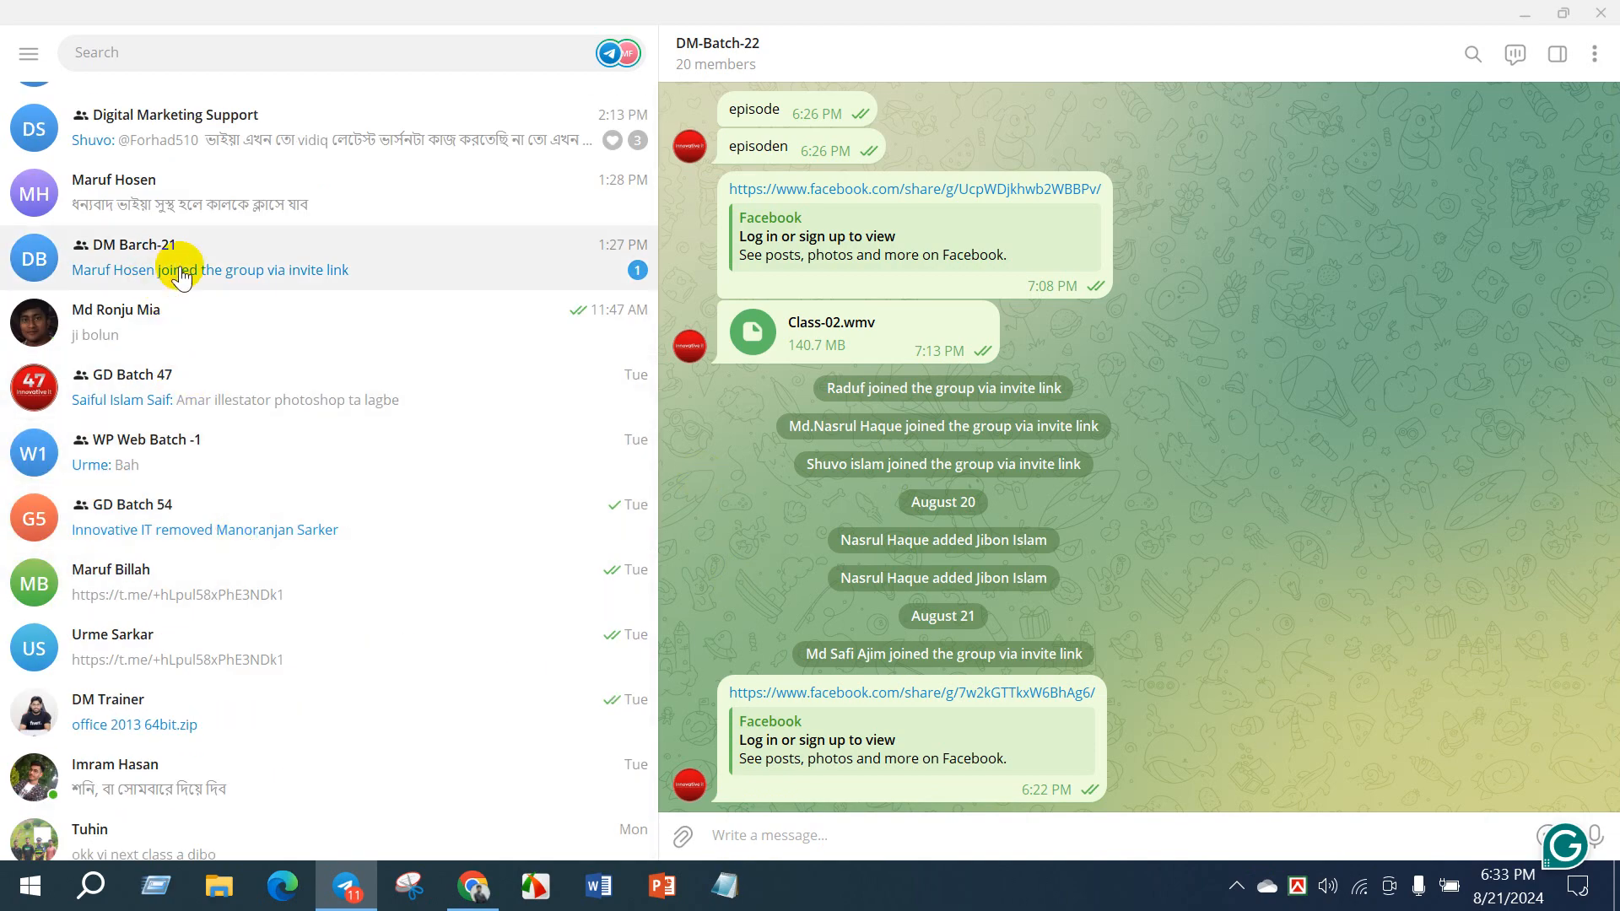
scroll(219, 540, "down", 9)
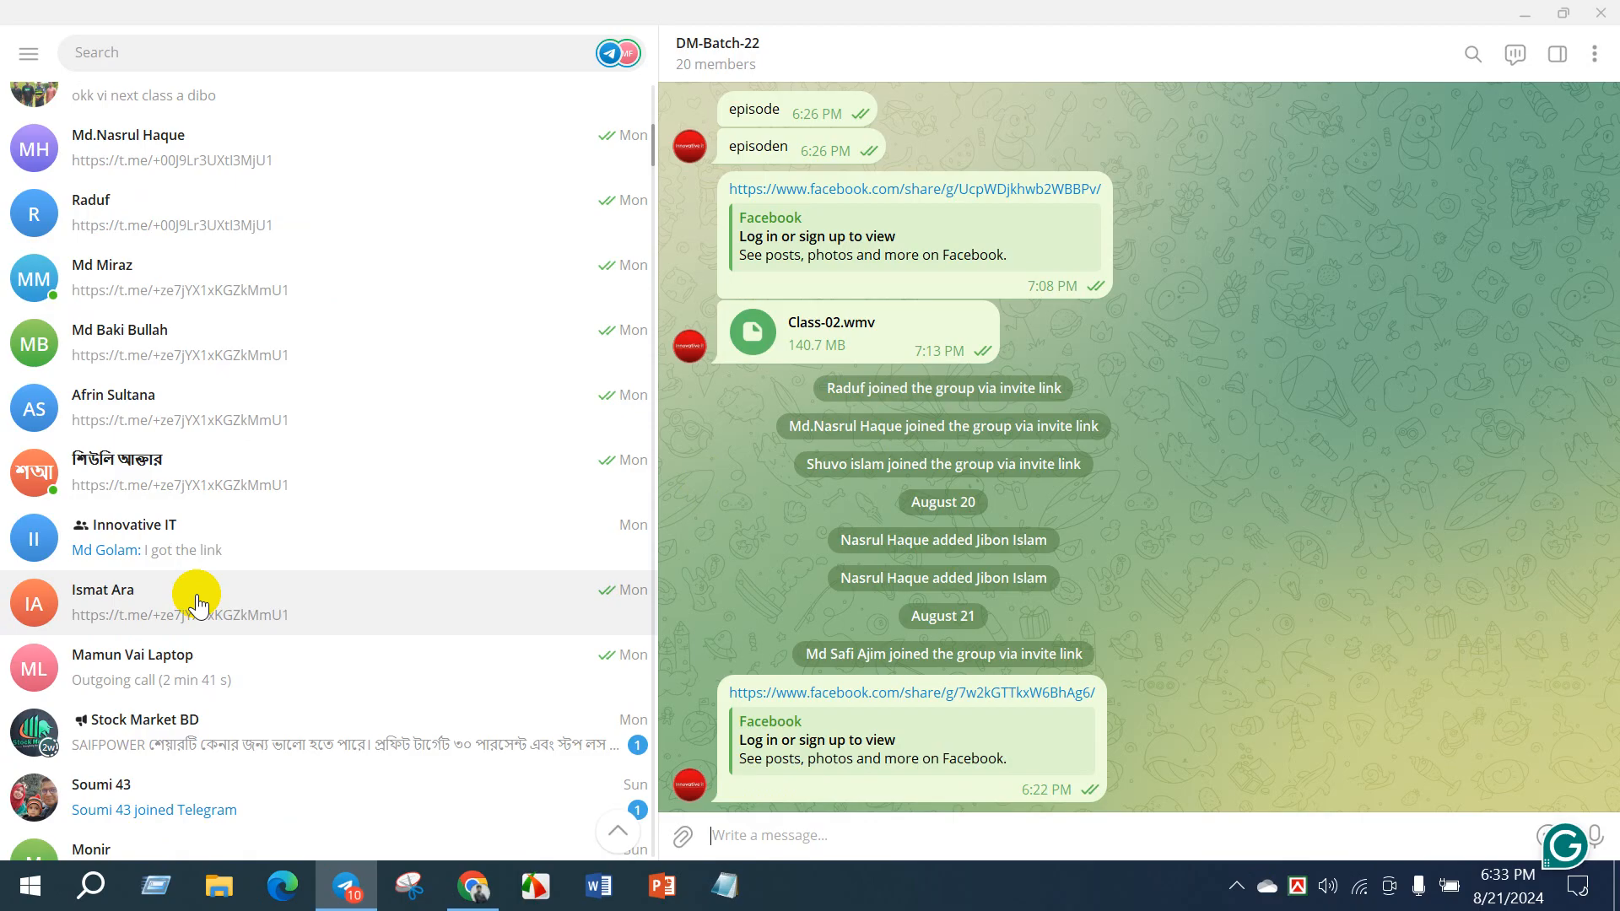
scroll(202, 582, "down", 7)
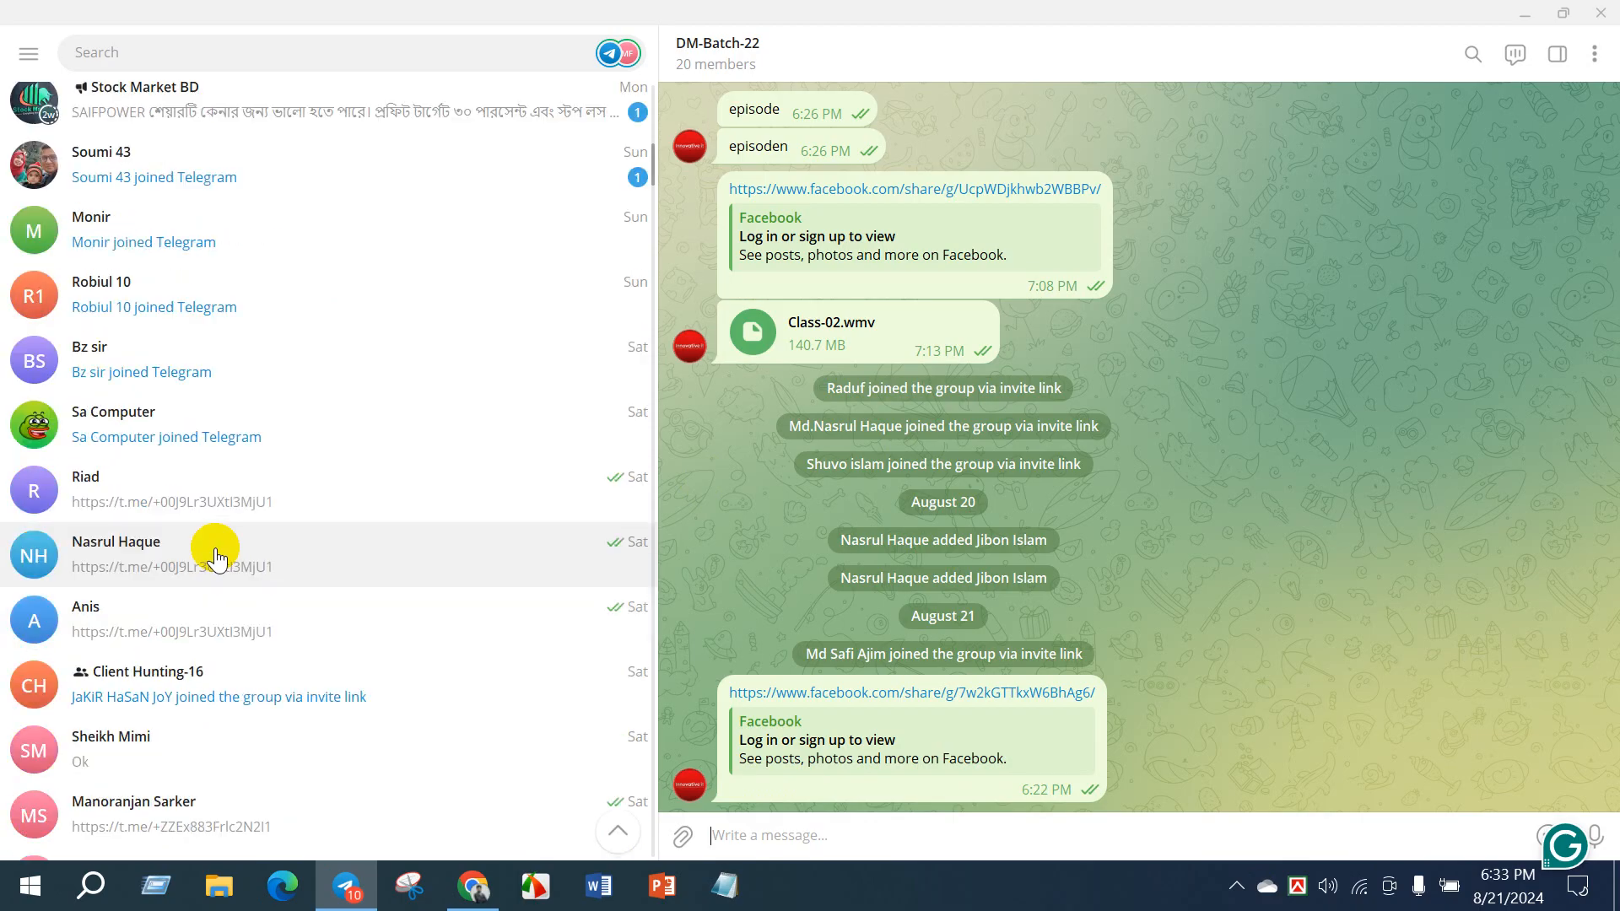
scroll(210, 557, "down", 7)
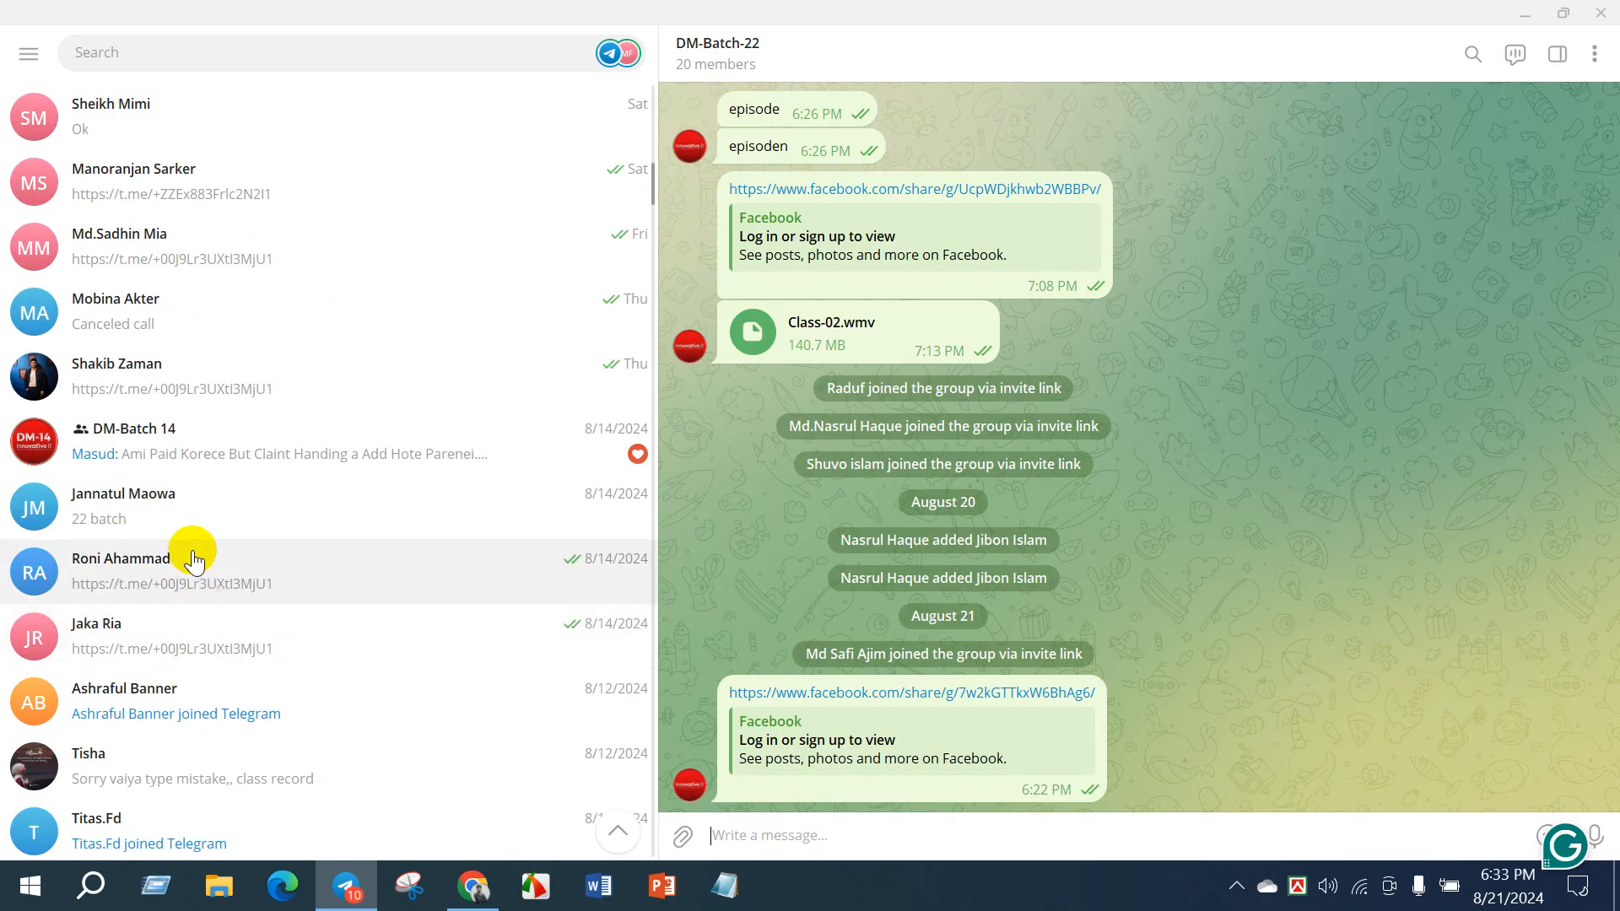
left_click(177, 429)
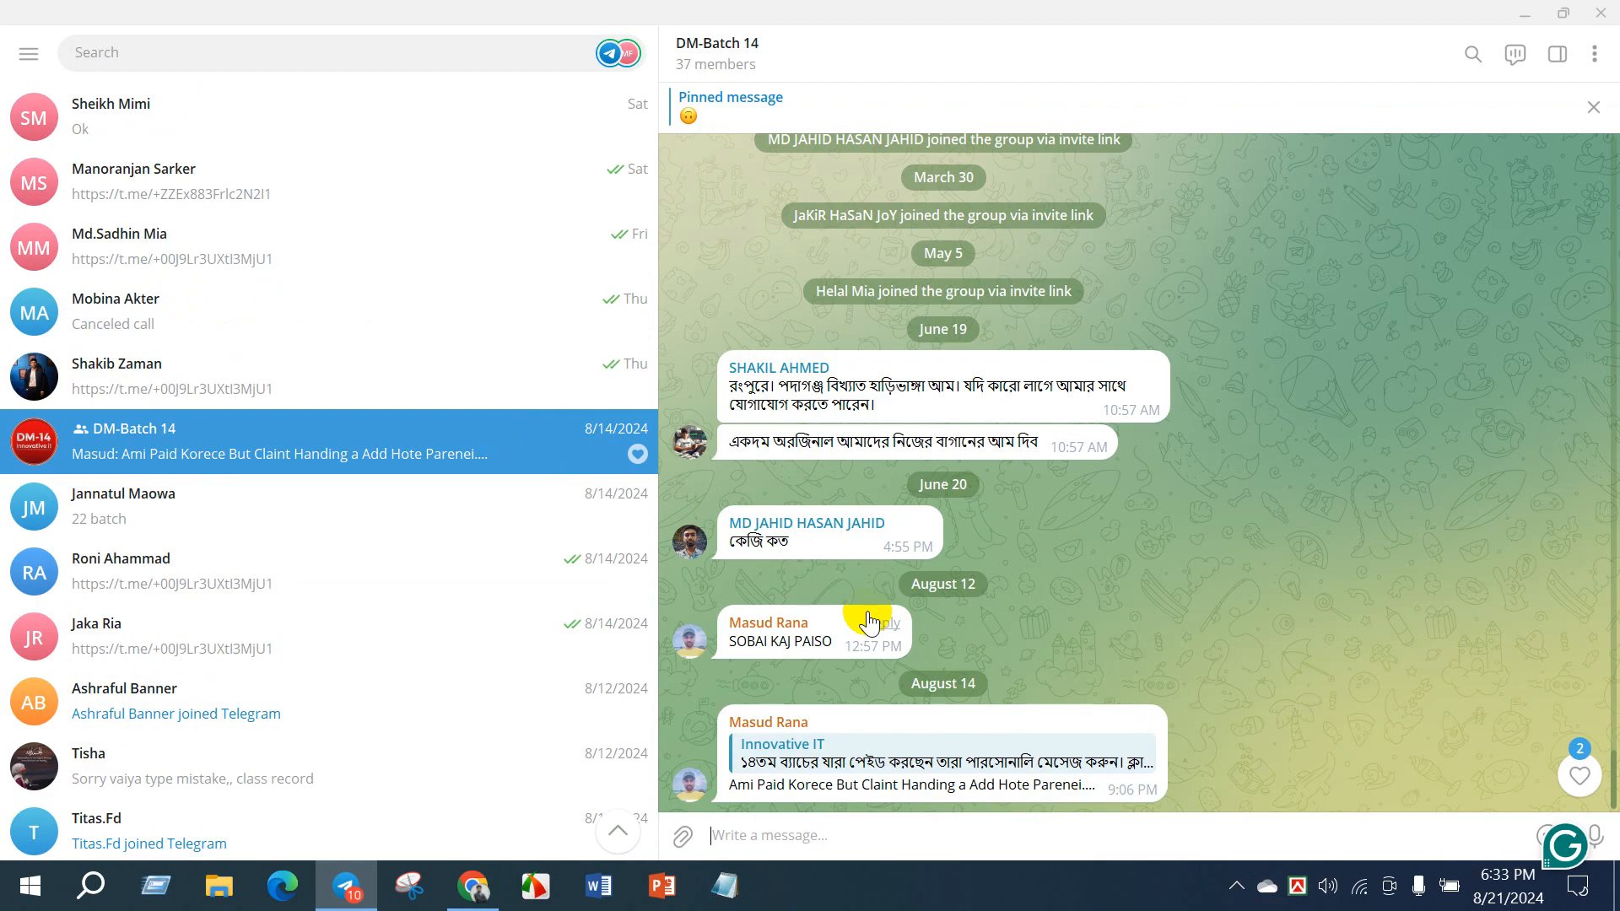
- Find the January 26 message about the Canva and vidiq pro contact in the group history and copy its full text
scroll(752, 469, "up", 15)
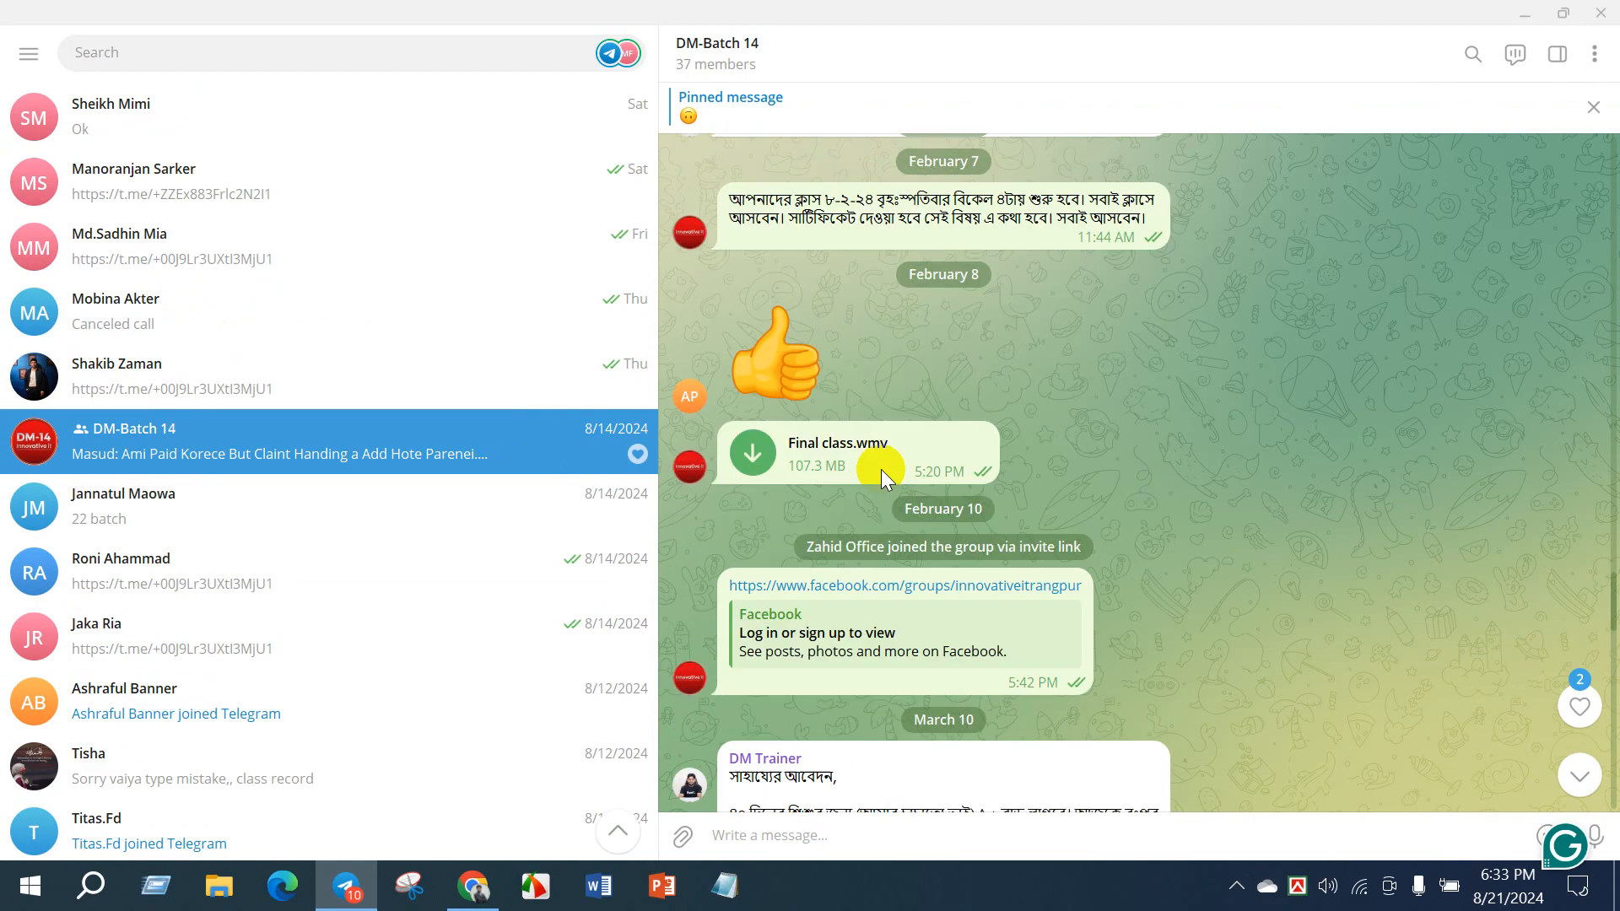
scroll(880, 469, "up", 10)
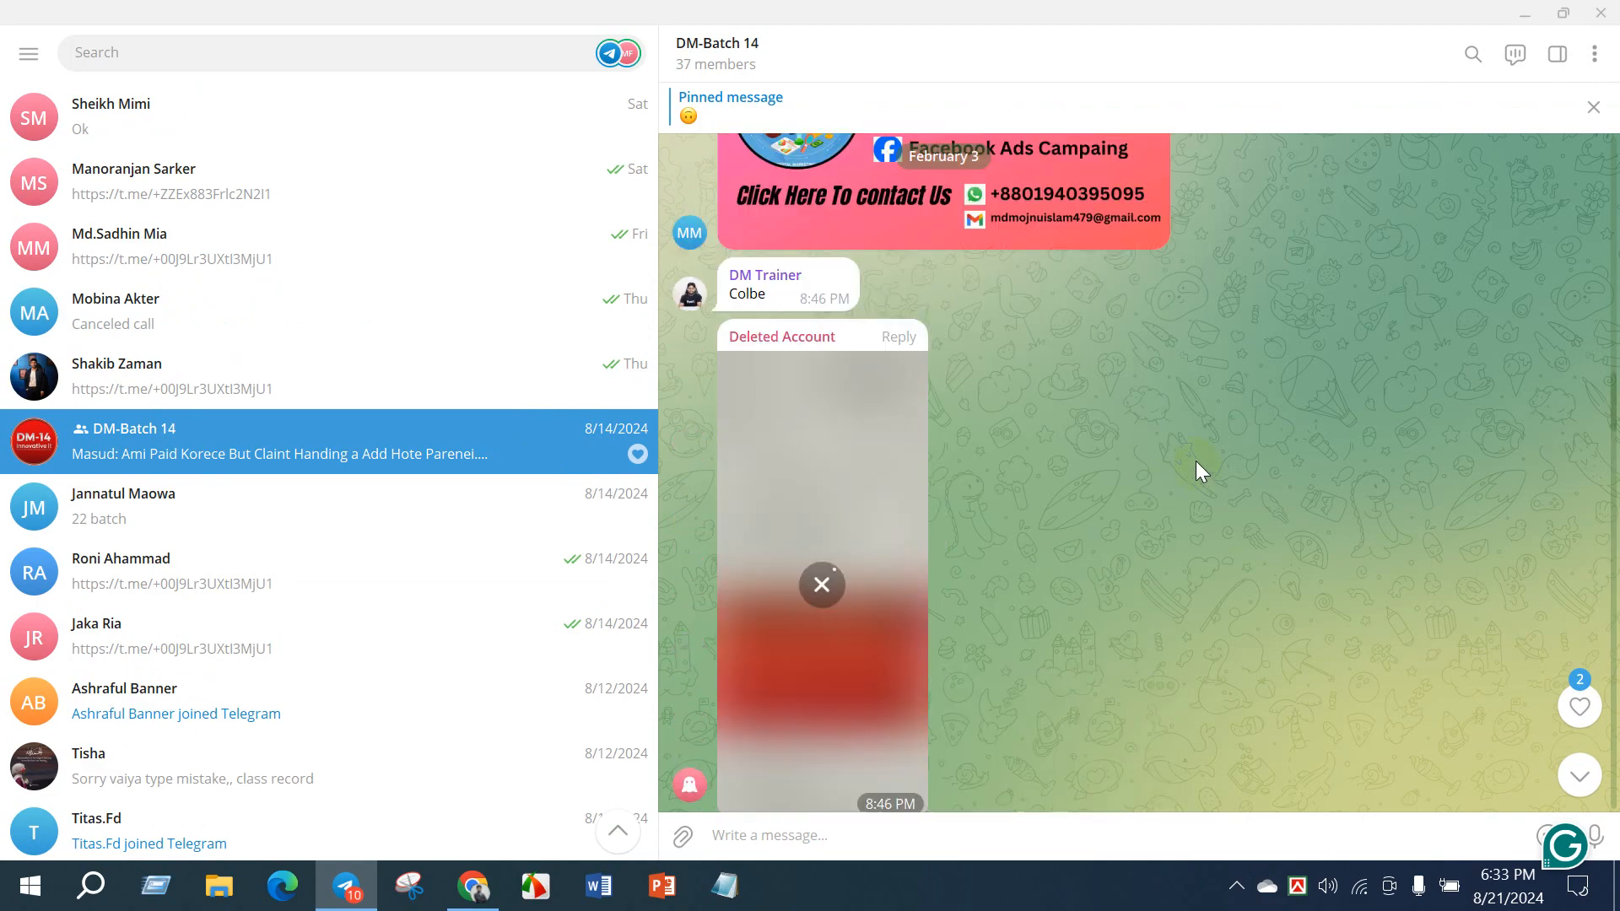
scroll(1196, 461, "up", 12)
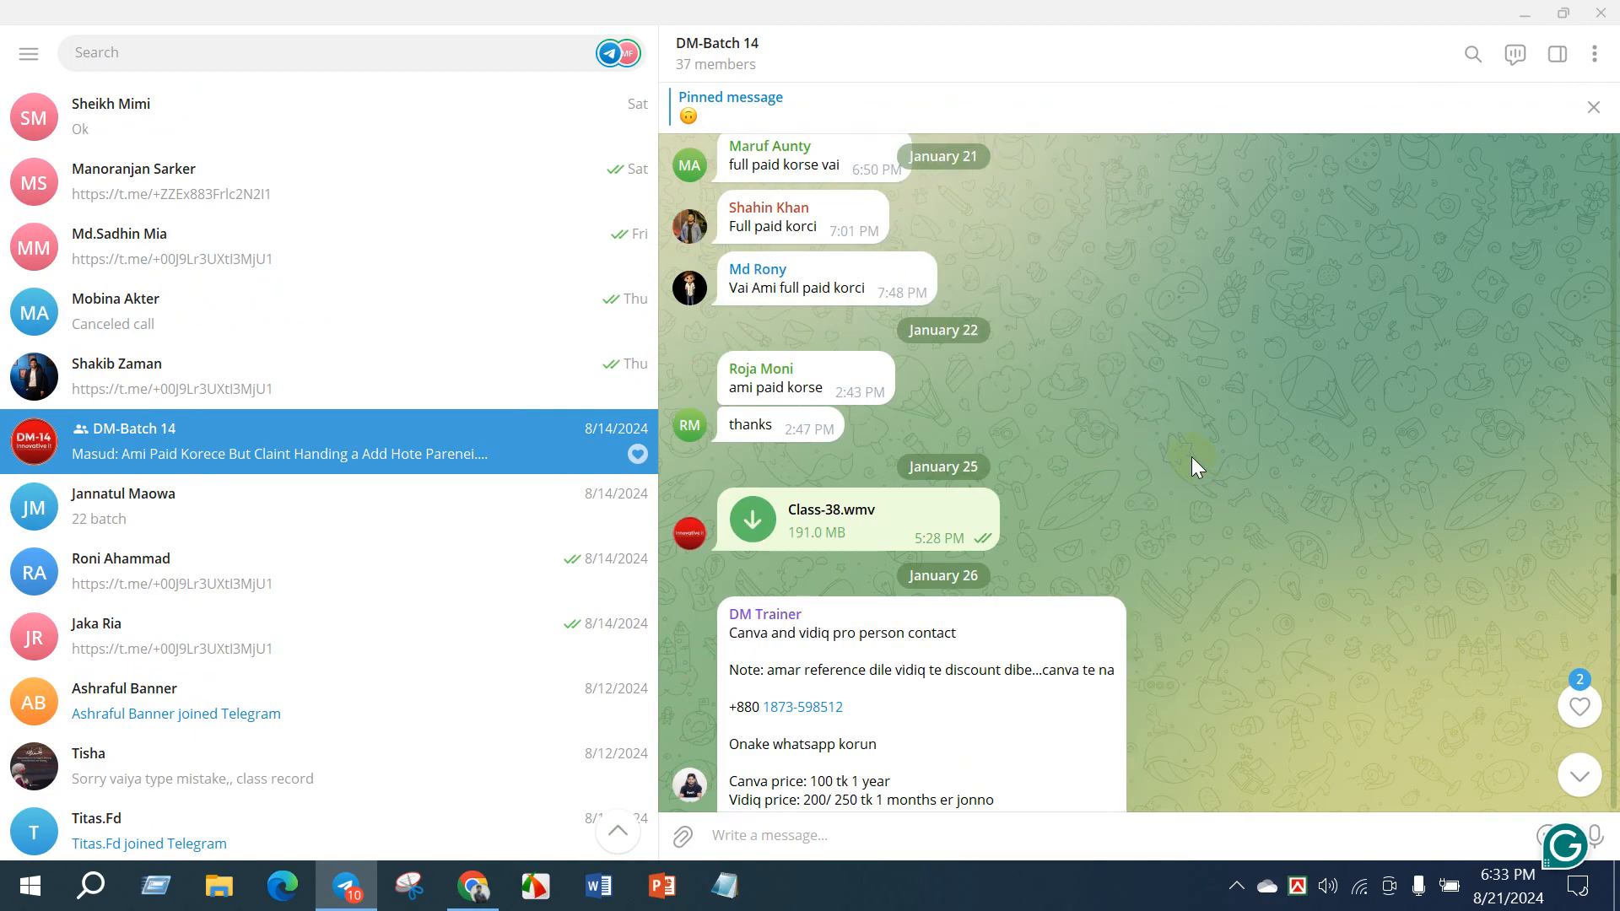
scroll(1191, 457, "down", 2)
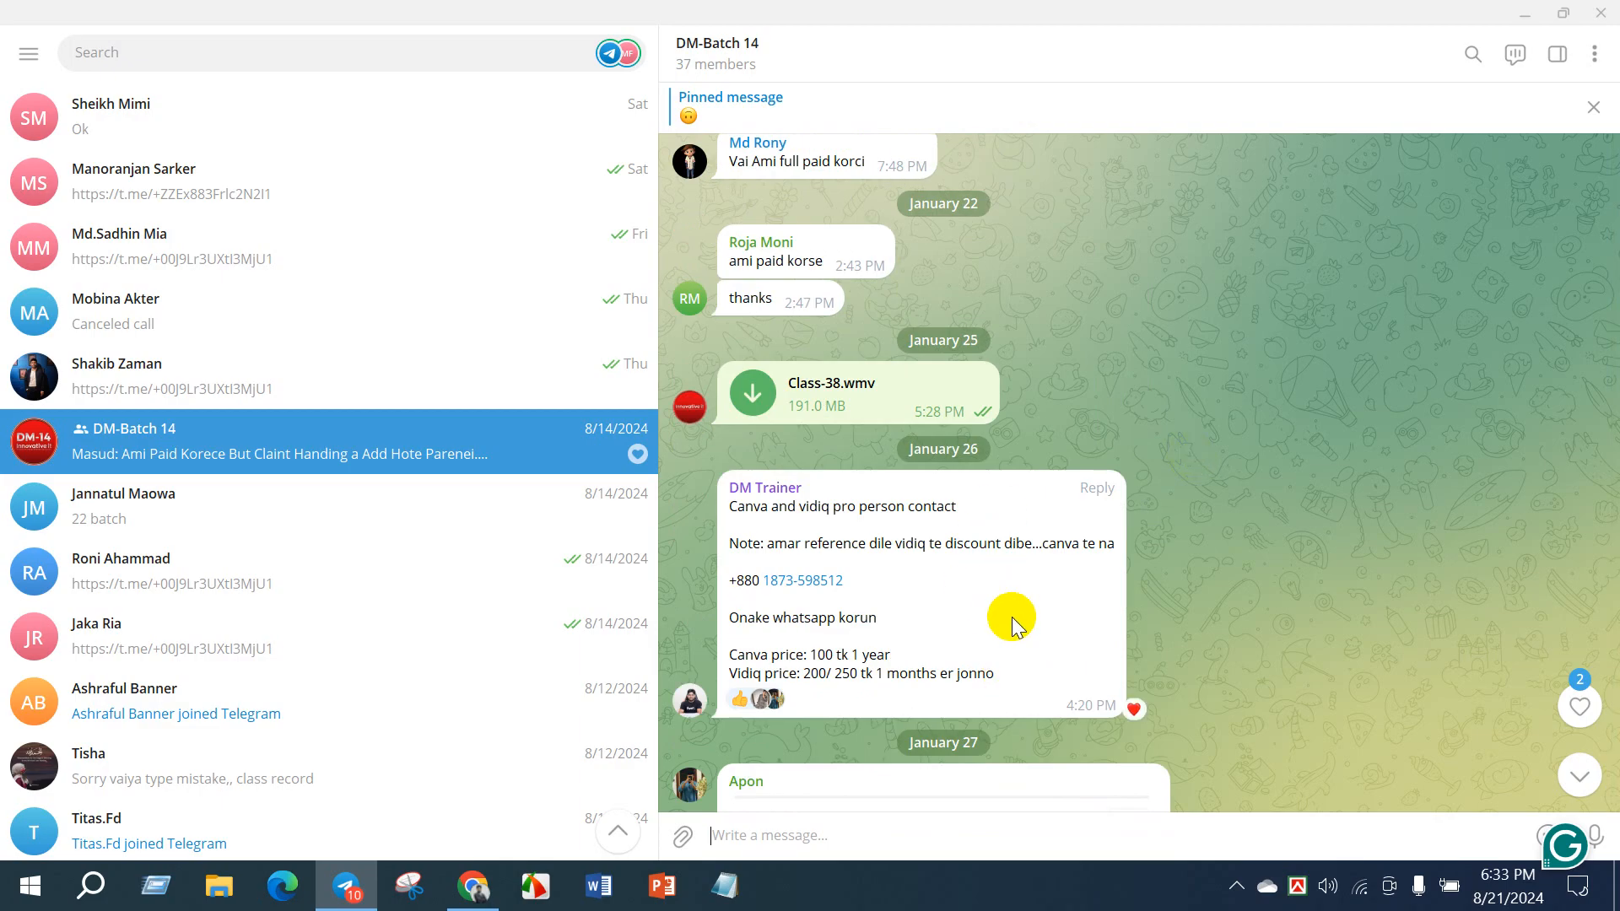
left_click_drag(998, 673, 727, 508)
key("ctrl+c")
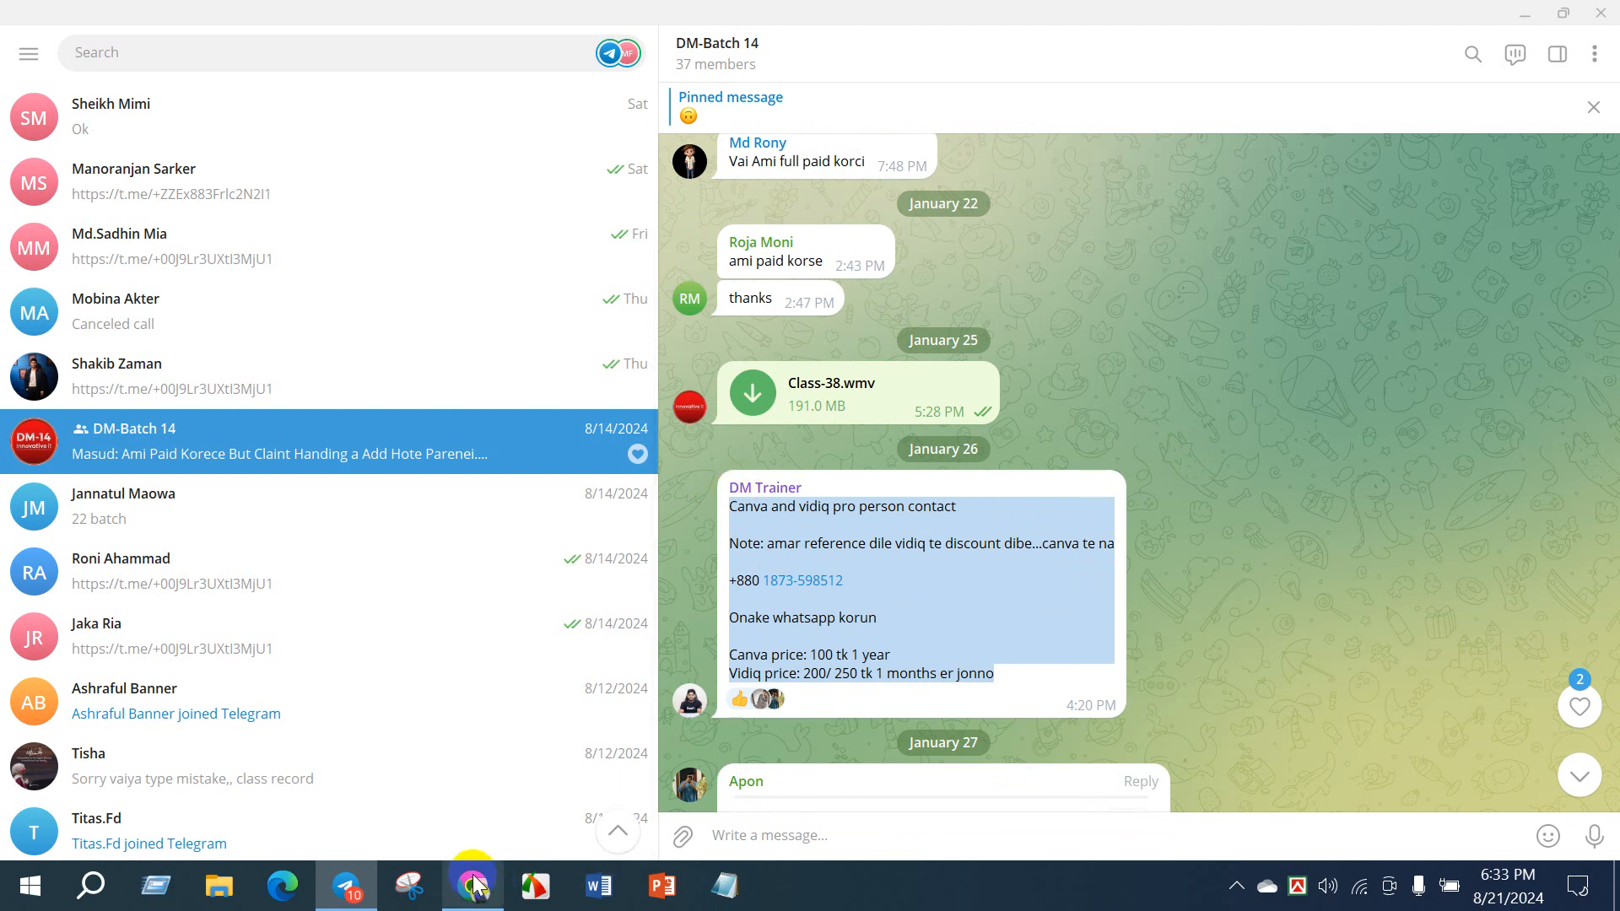
- Paste the copied Canva and vidiq contact message into the DM-Batch-22 group chat and send it
scroll(206, 388, "up", 15)
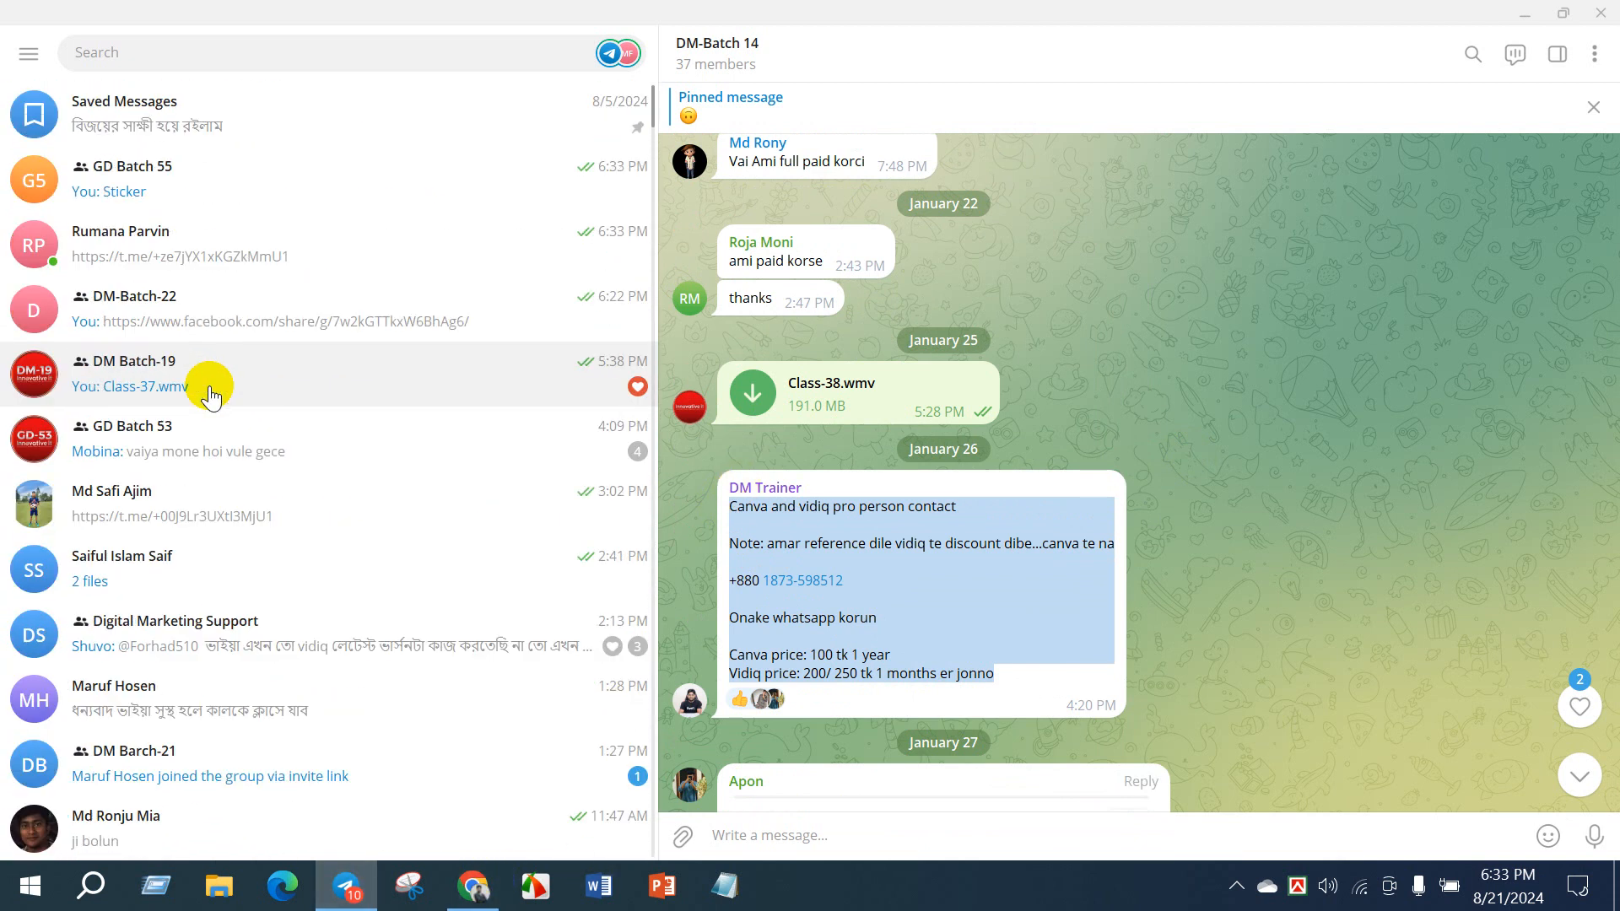
left_click(199, 312)
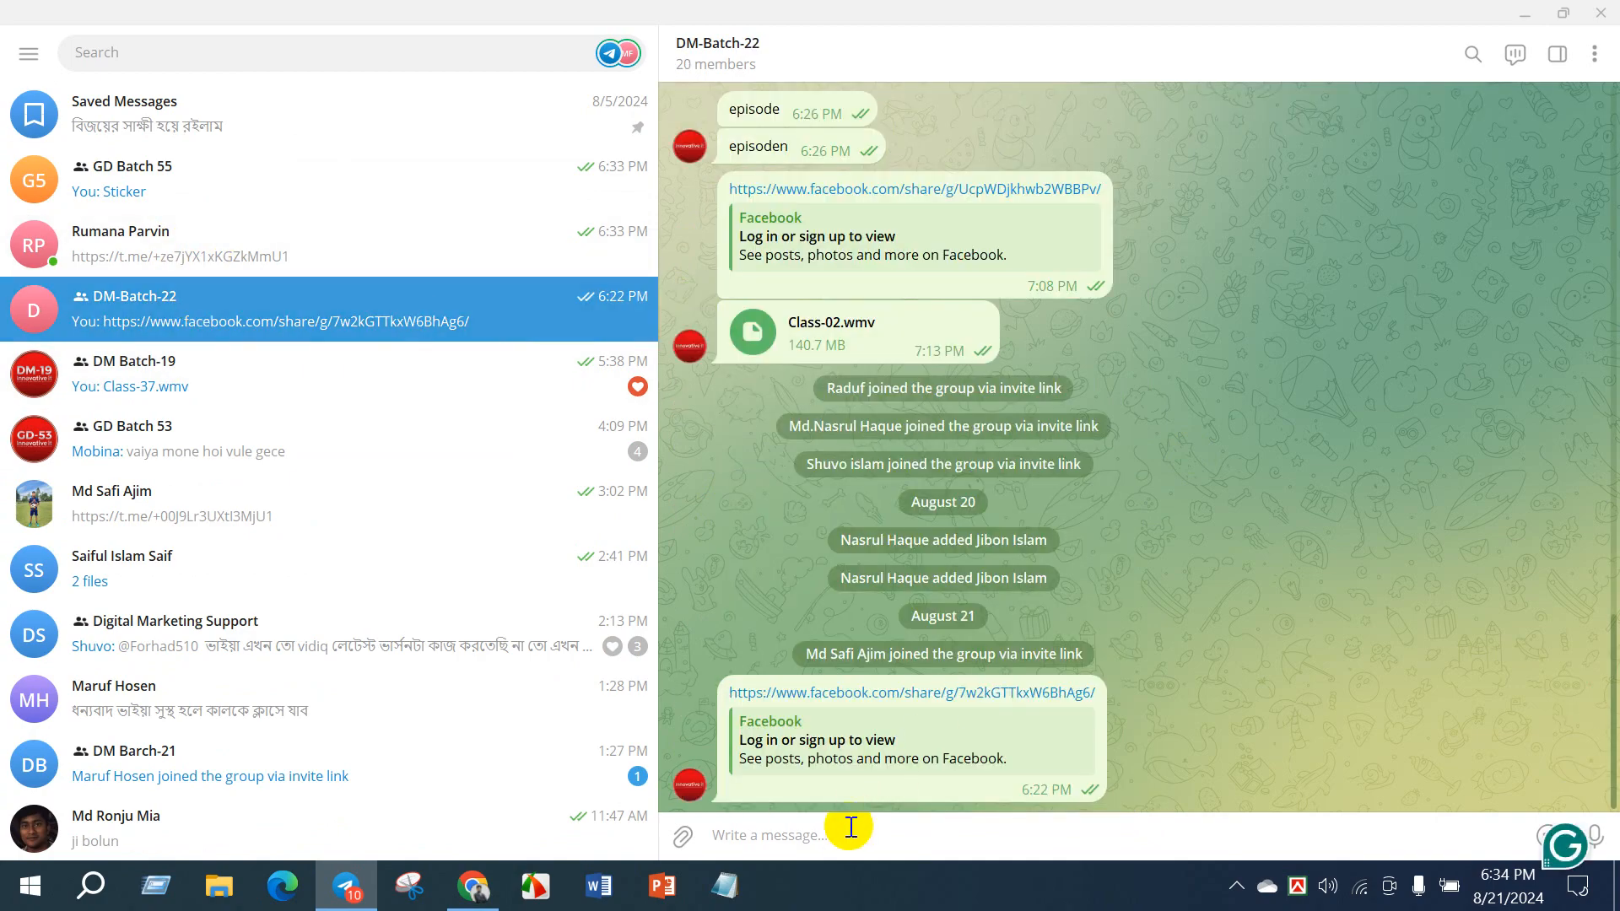
key("ctrl+v")
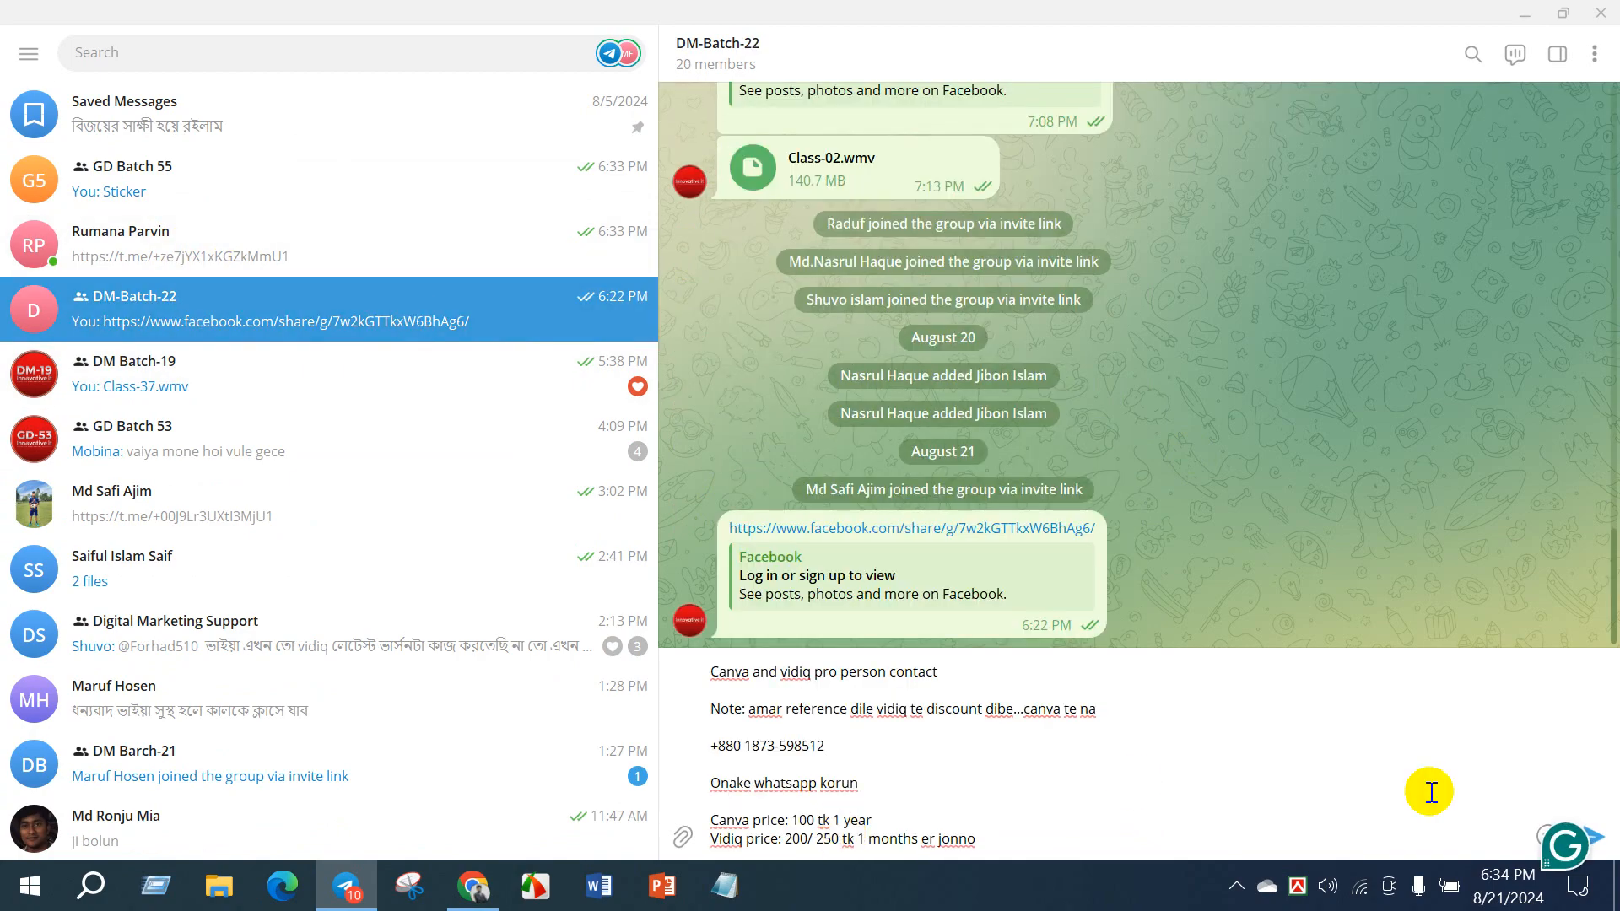
left_click(1603, 846)
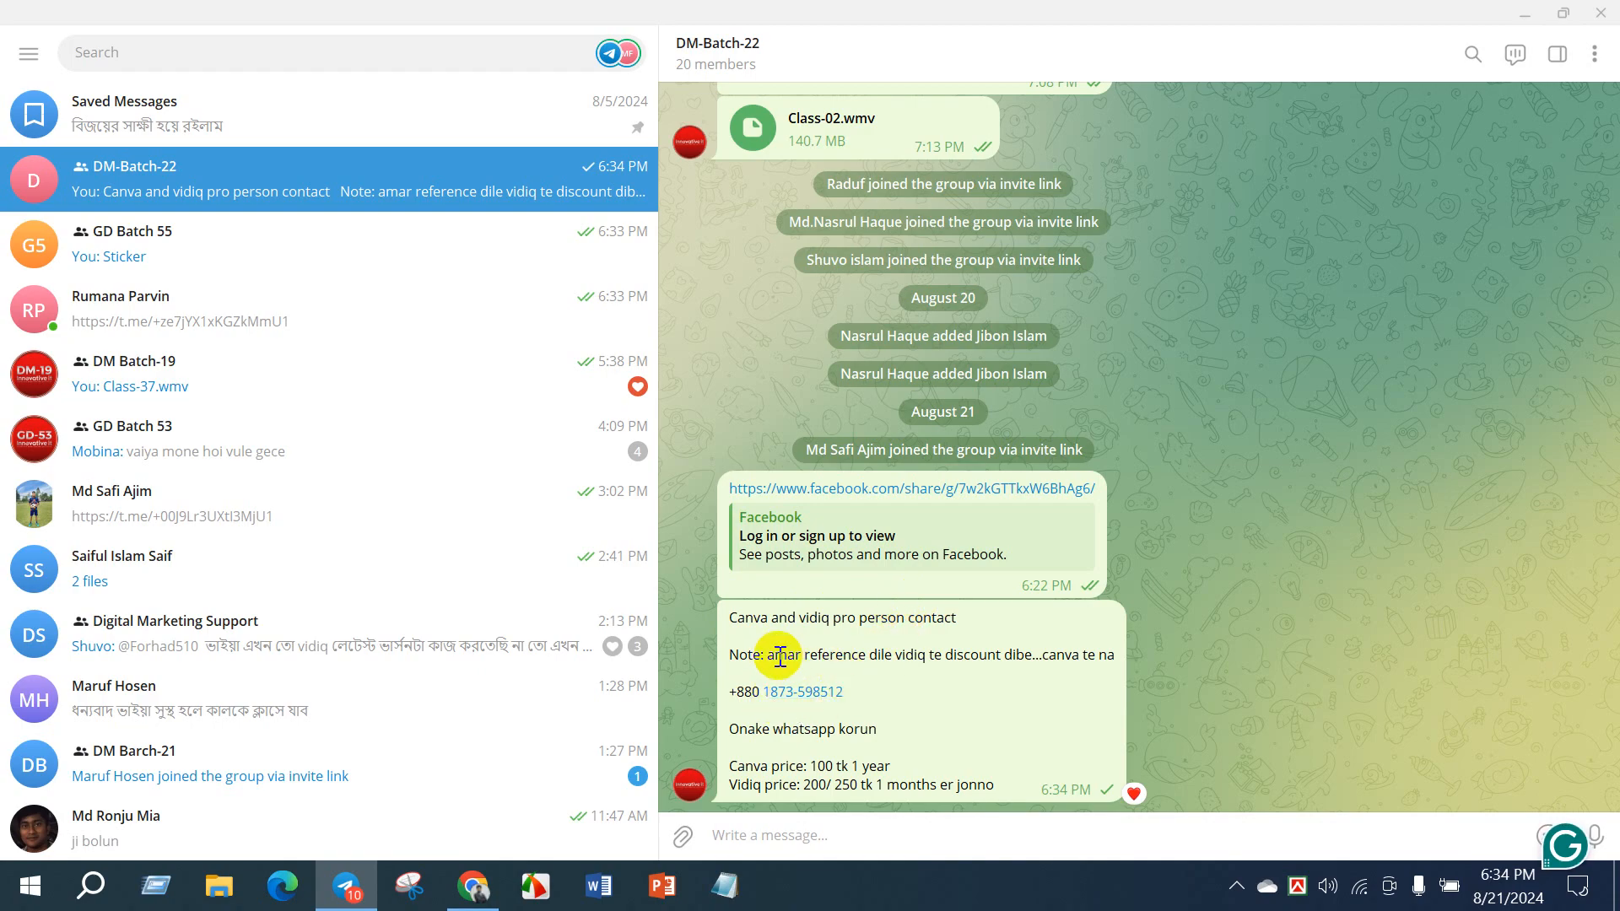
- Copy the full text of the Canva and vidiq contact message just sent and paste it as a new draft
left_click_drag(768, 656, 1107, 661)
left_click(1005, 702)
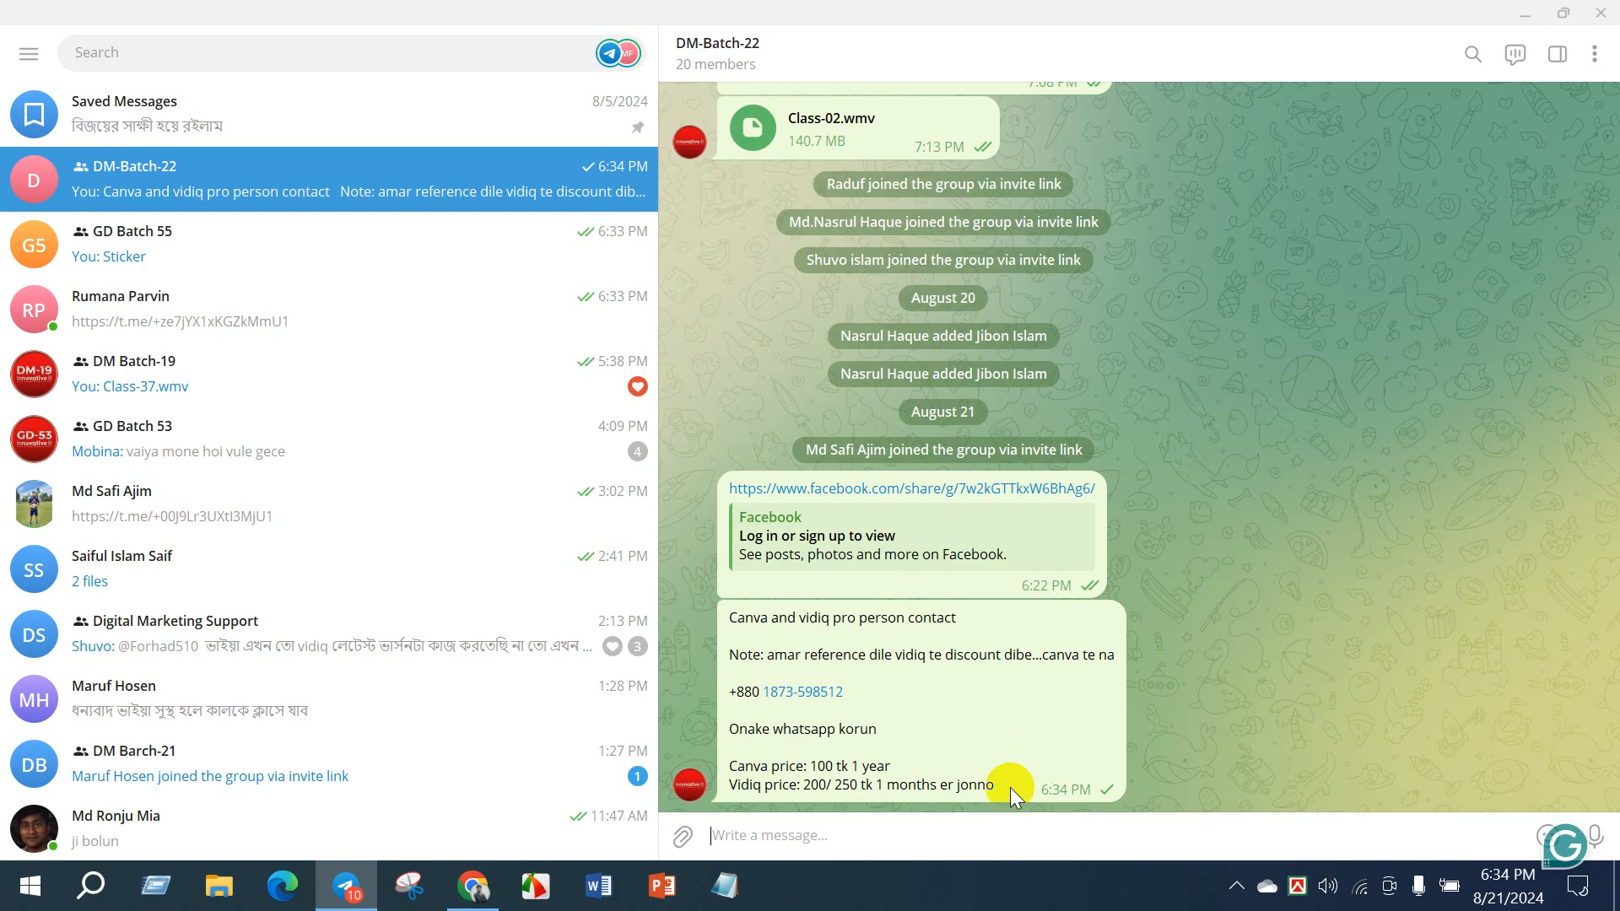
left_click_drag(1013, 789, 719, 624)
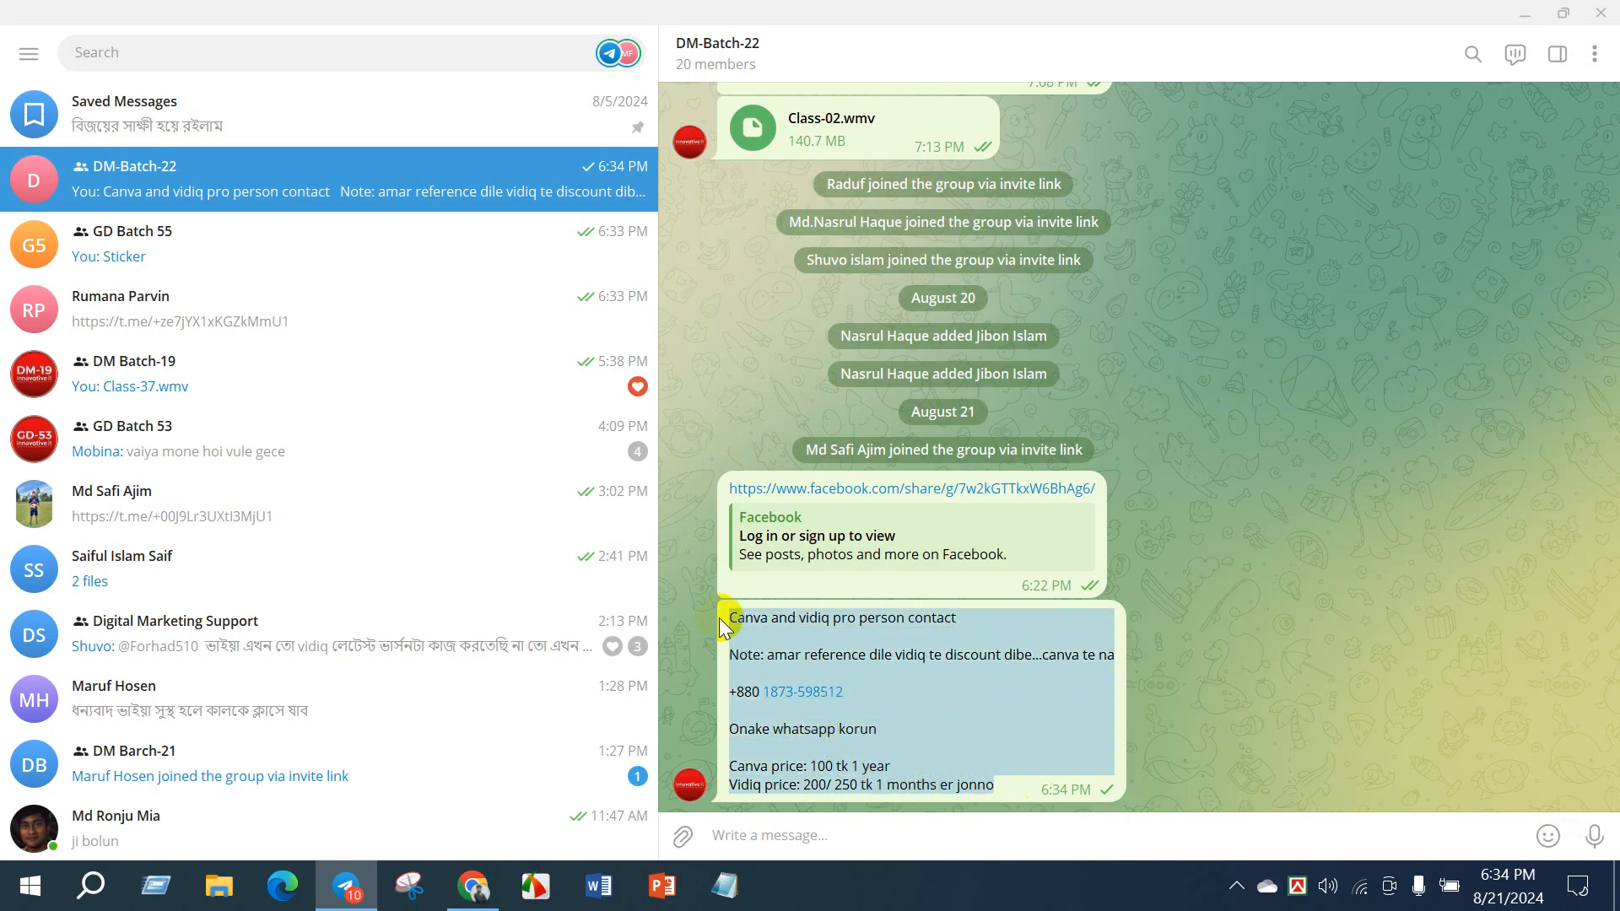
key("ctrl+c")
left_click(832, 835)
key("ctrl+v")
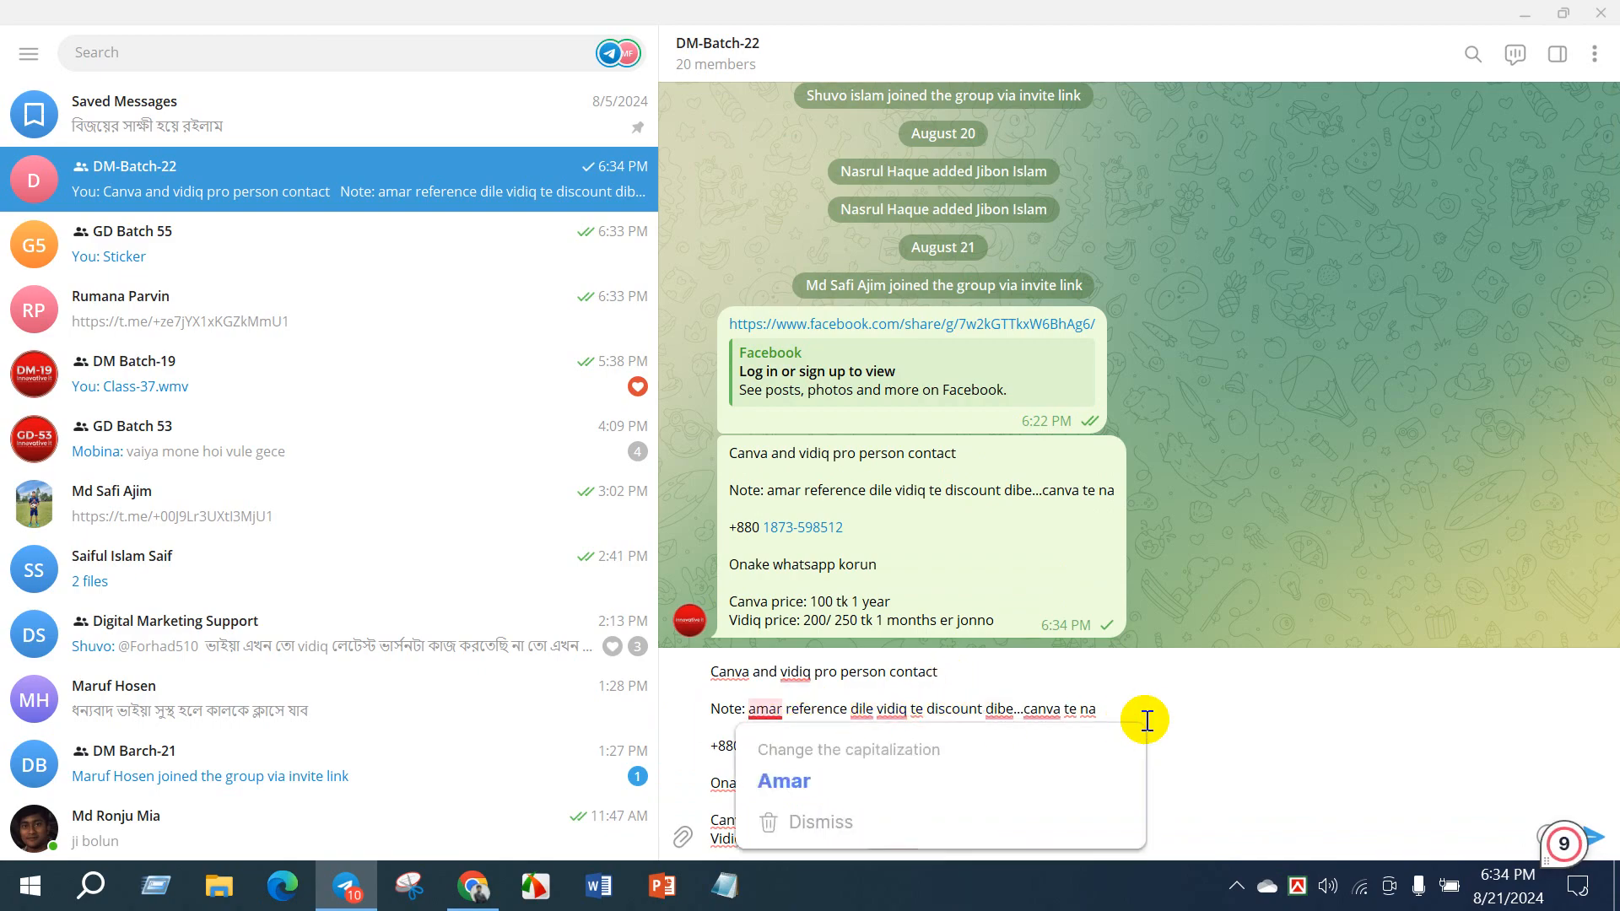
- Remove the ending "canva te na" from the note line of the draft message, leaving it ending in "dibe.."
left_click(1122, 703)
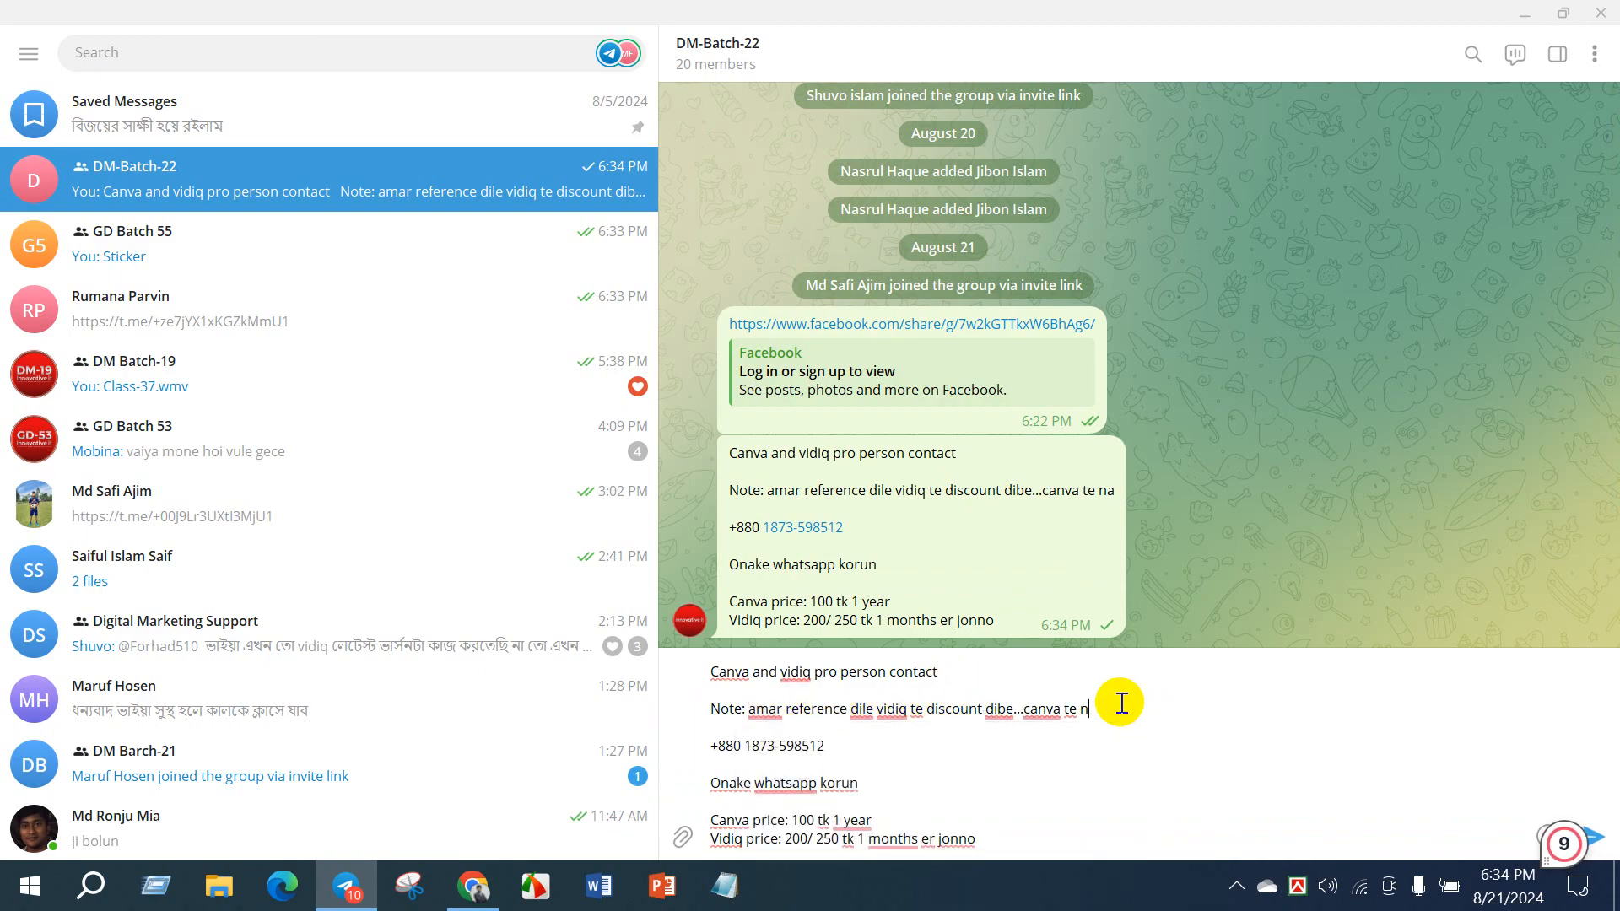
key("BackSpace")
key("BackSpace")
key("BackSpace")
key("BackSpace")
key("BackSpace")
key("BackSpace")
key("BackSpace")
key("BackSpace")
key("BackSpace")
key("BackSpace")
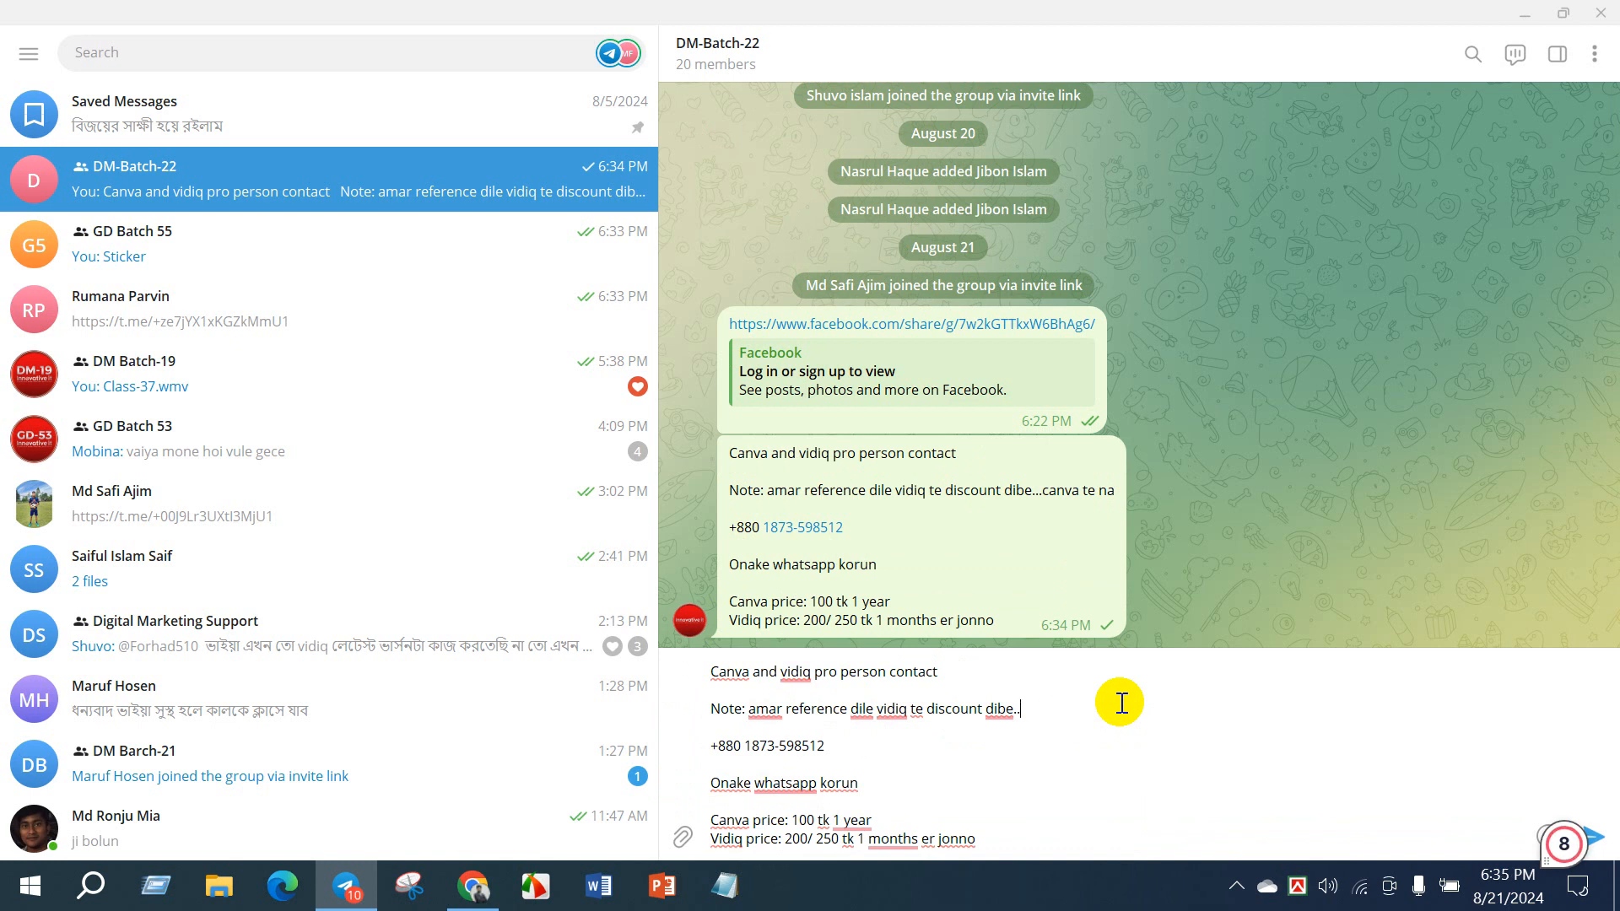
- Reword the draft's note so that it reads "vidiq & canva te discount dibe.."
left_click(927, 710)
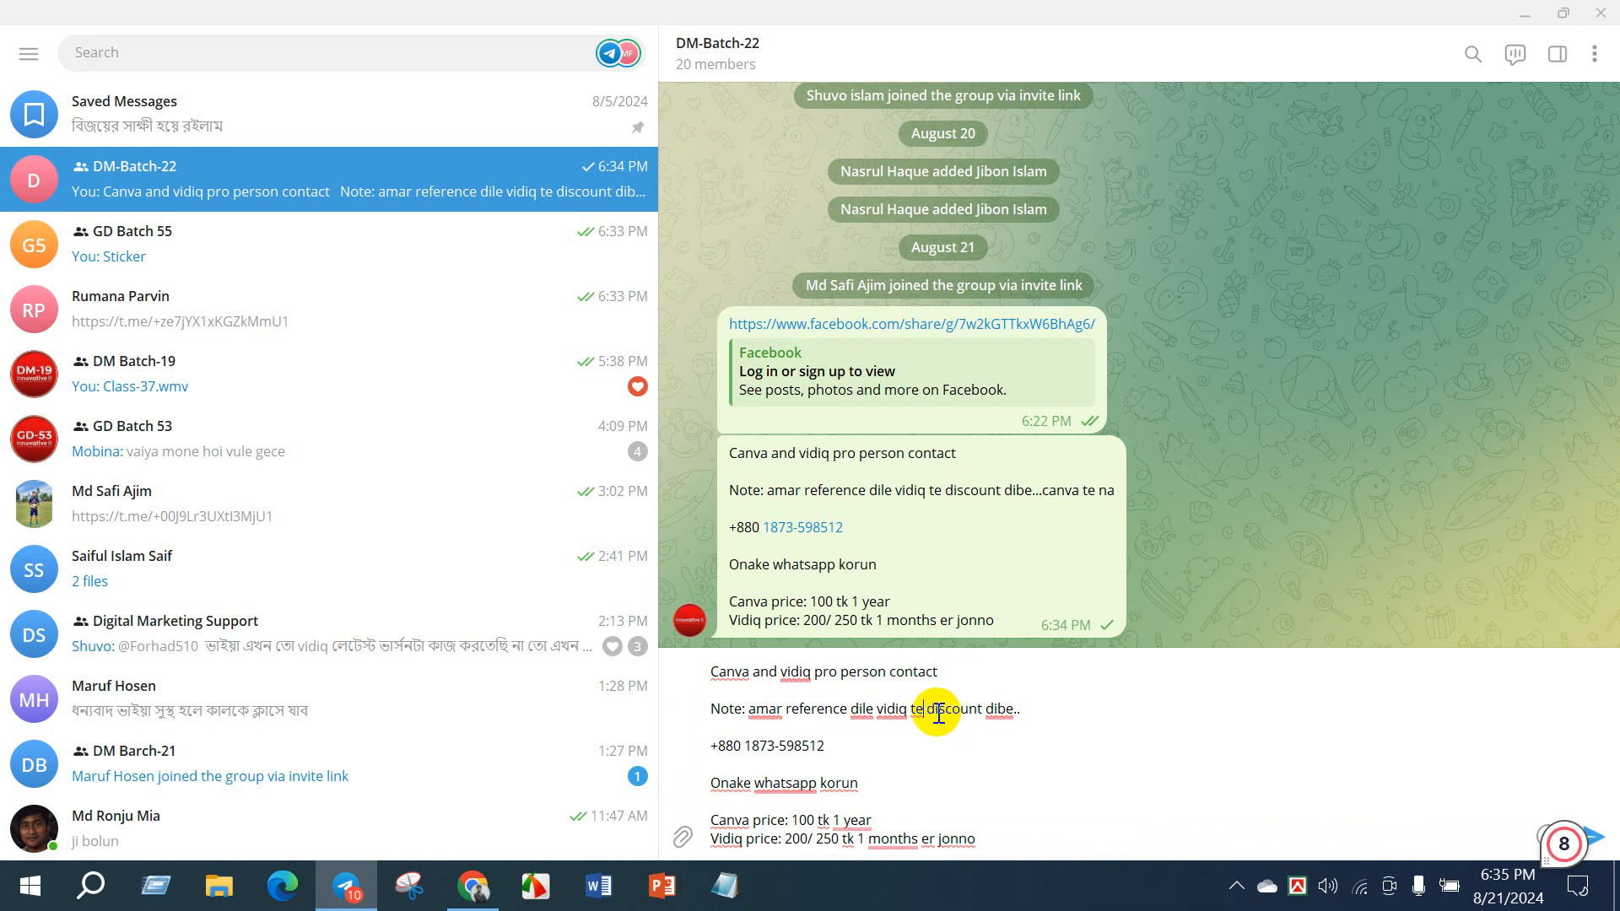
key("BackSpace")
key("BackSpace")
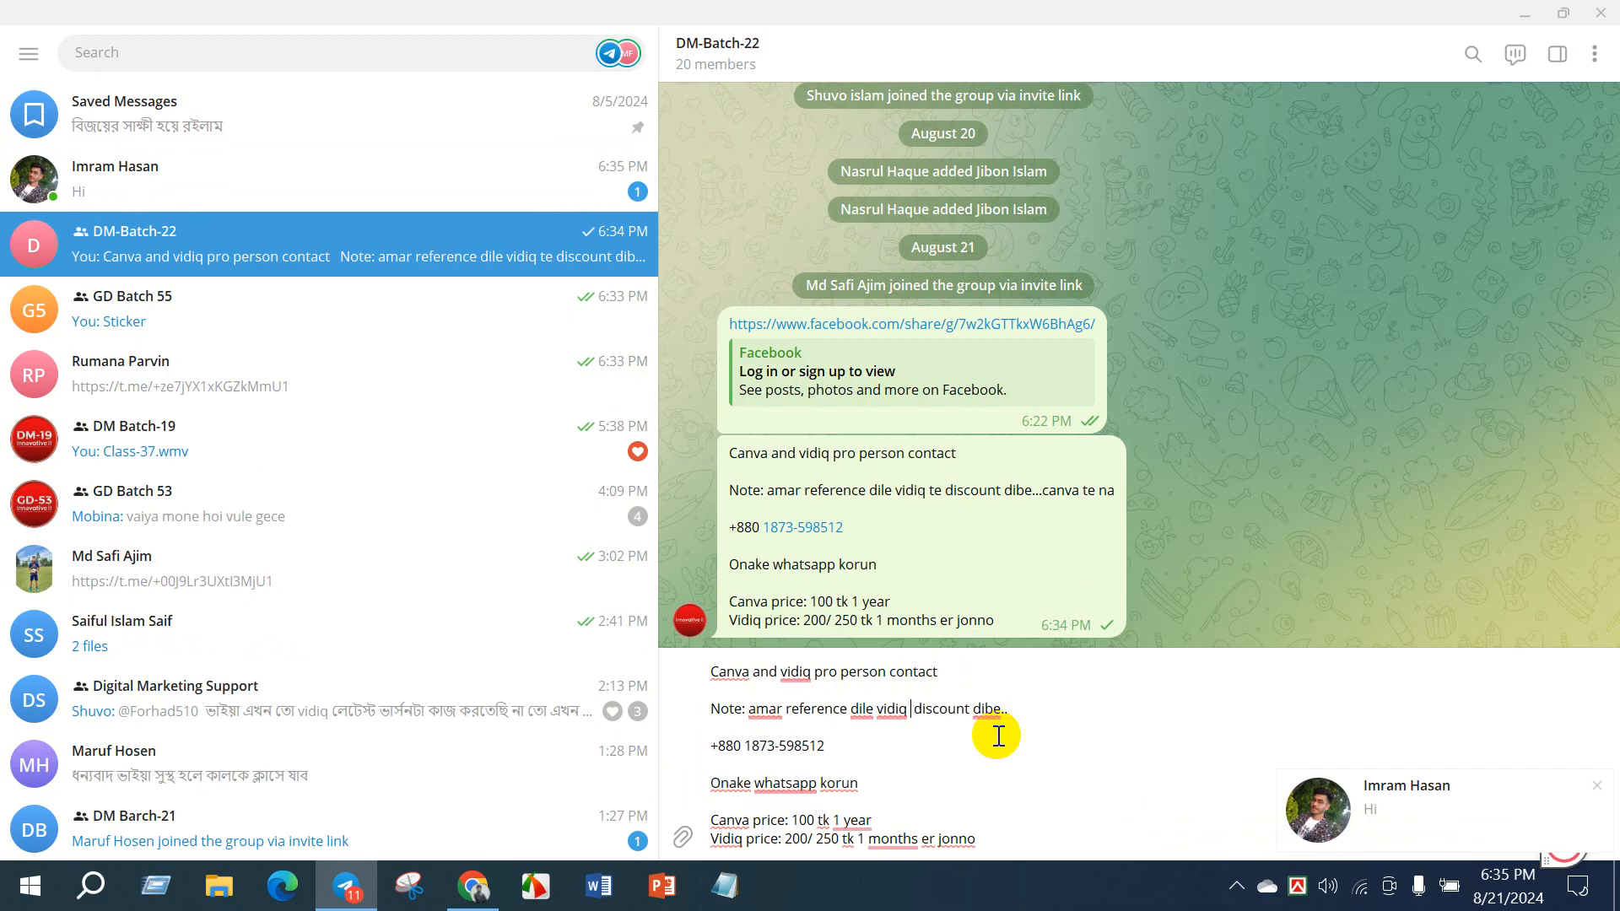
type("& canva te")
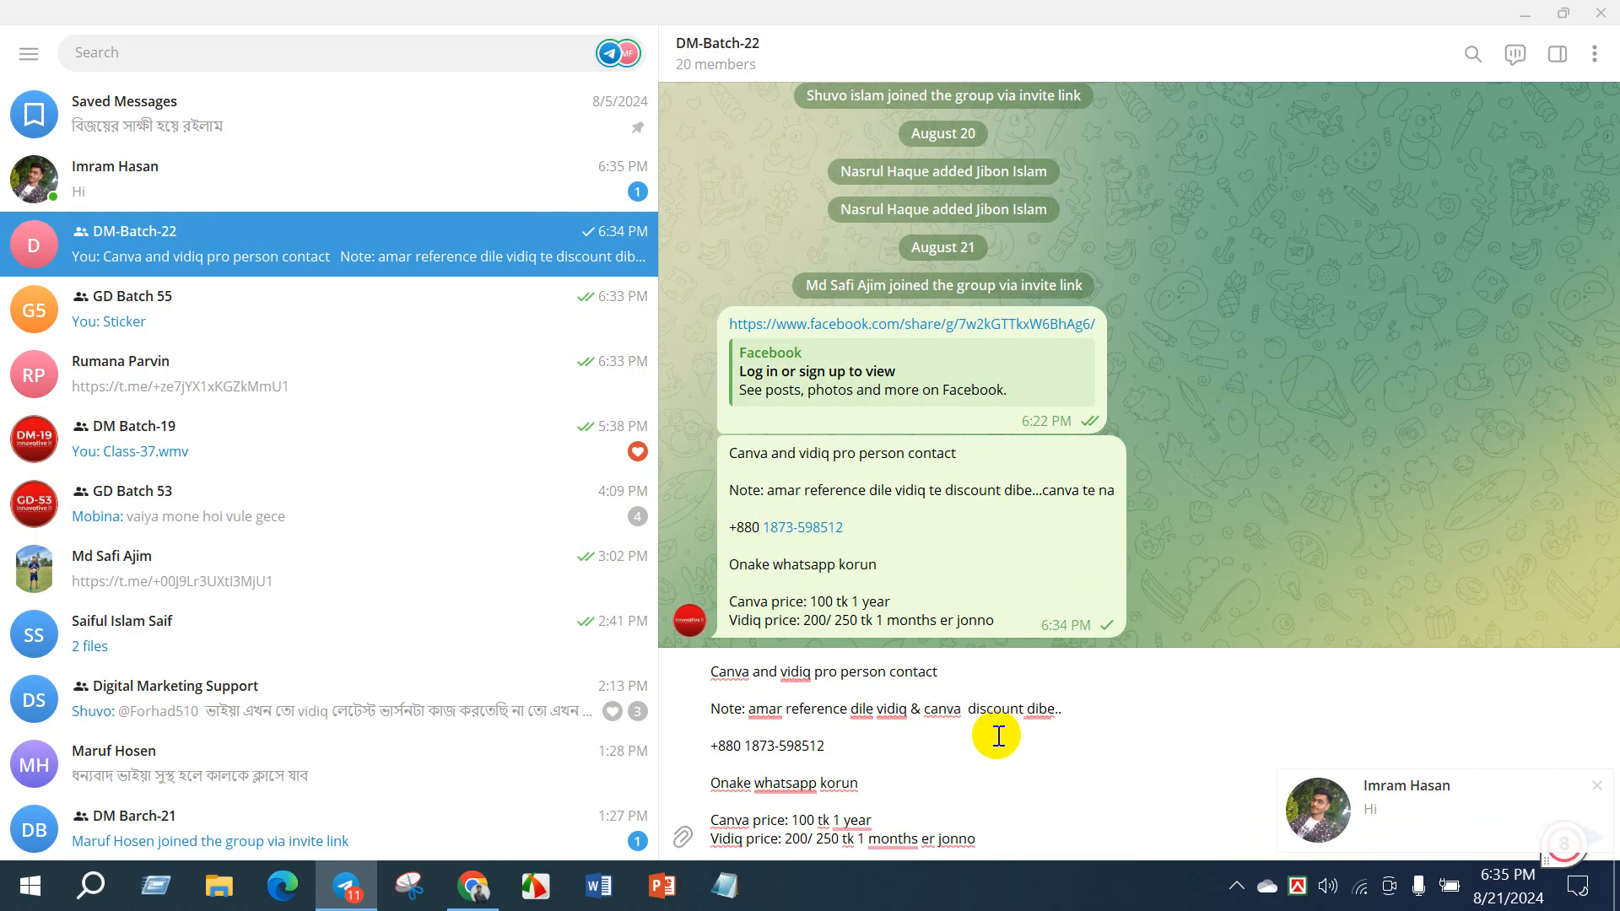
key("BackSpace")
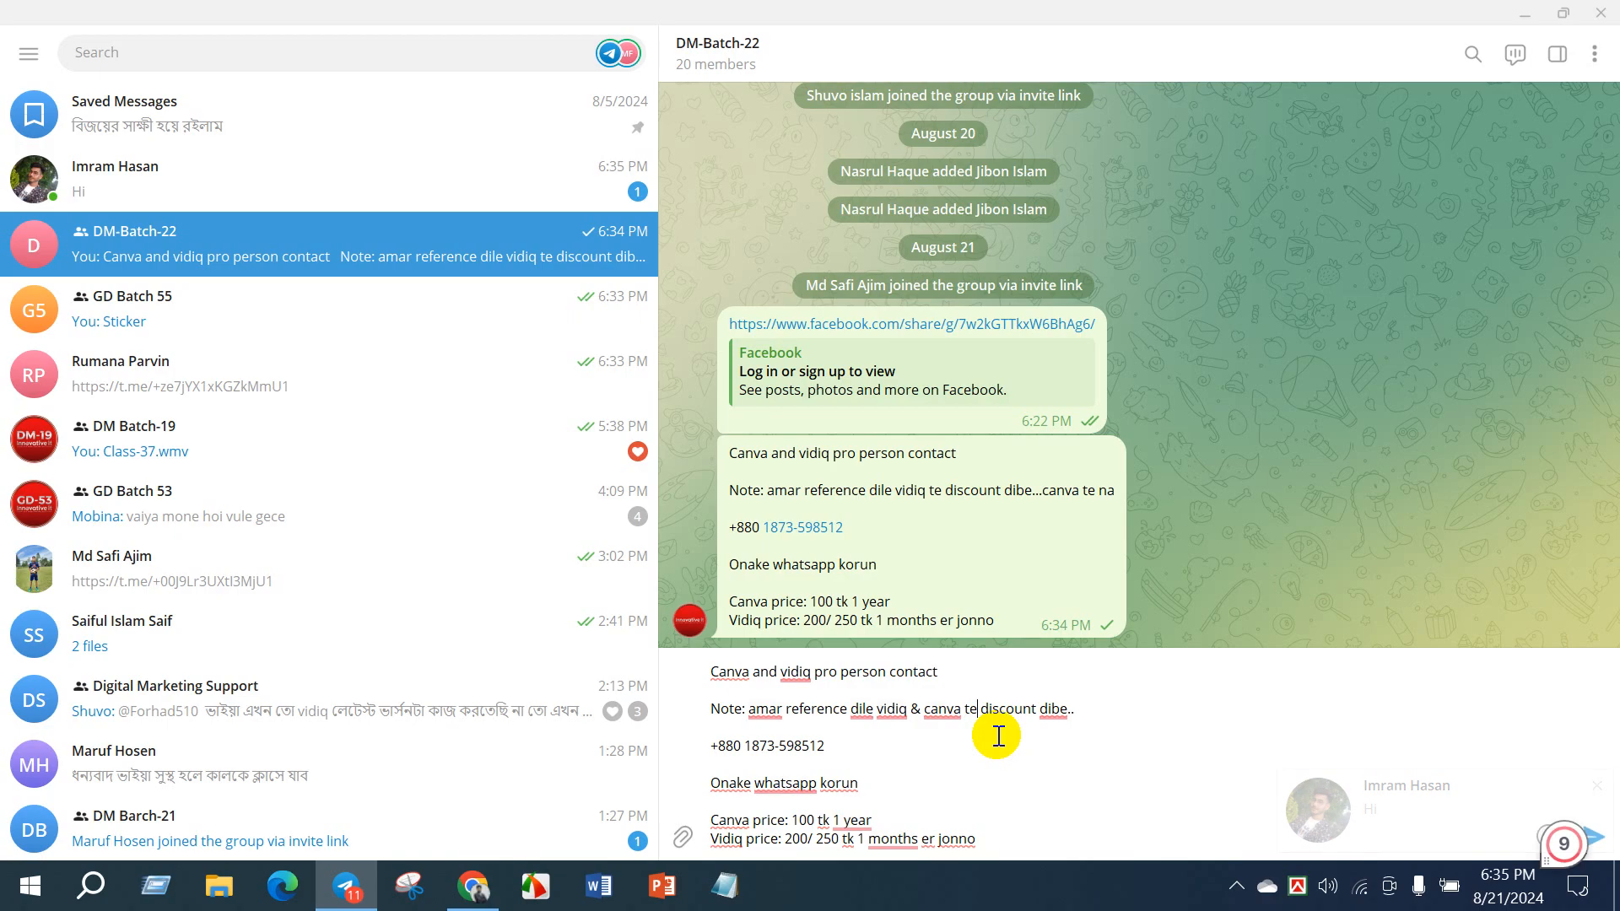
- Keep the wording of the draft without applying spelling suggestions and send the revised message to DM-Batch-22
right_click(1065, 720)
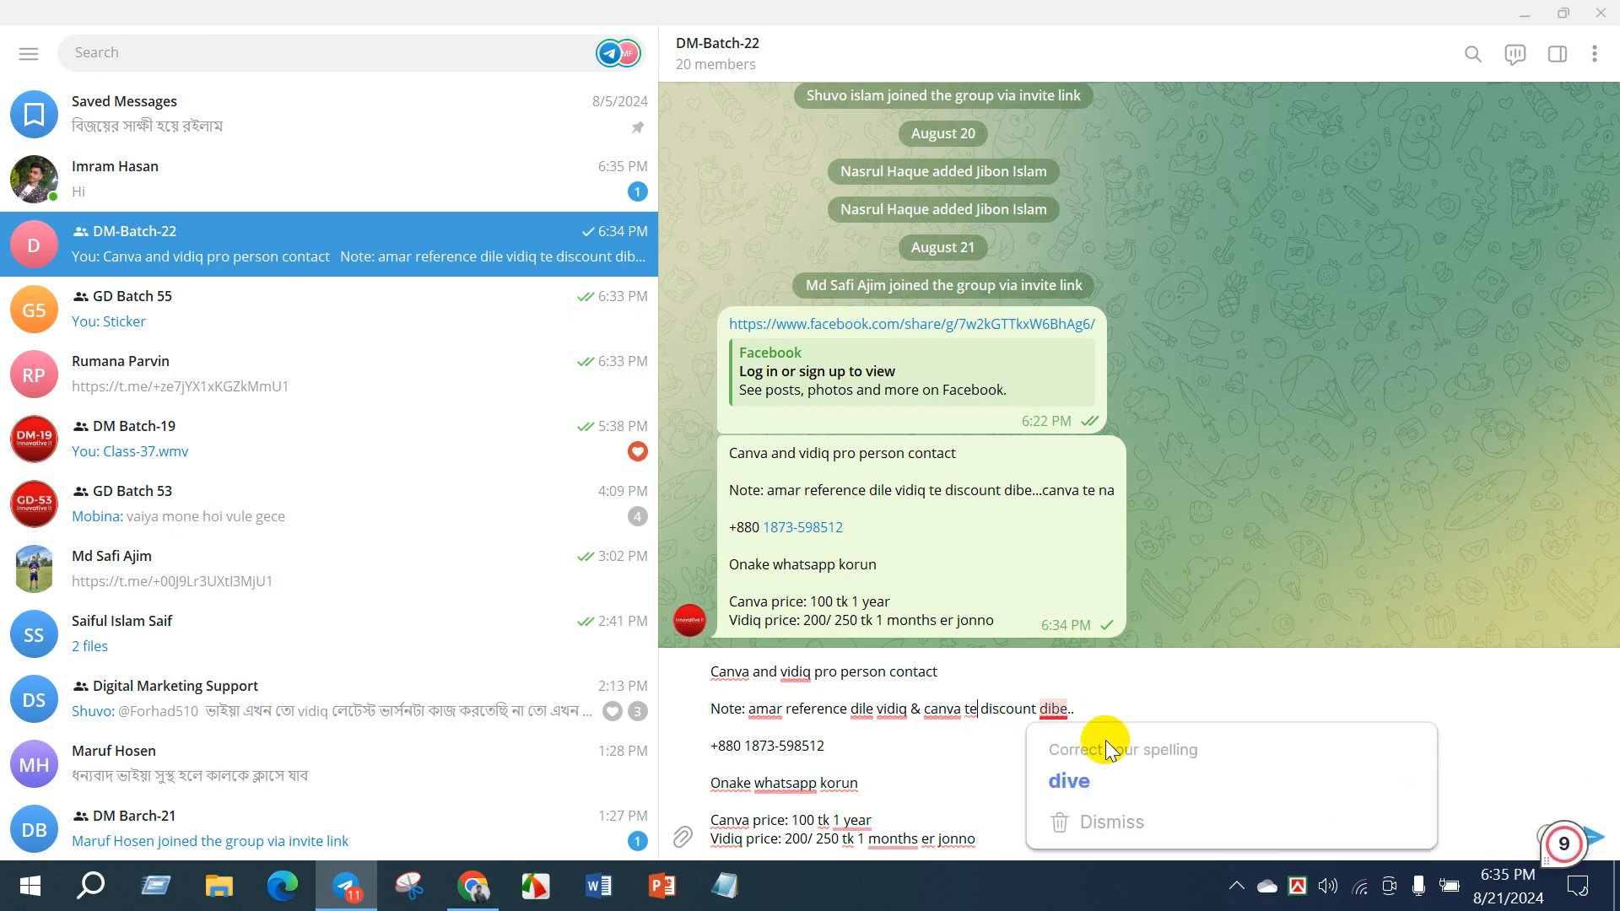
left_click(809, 793)
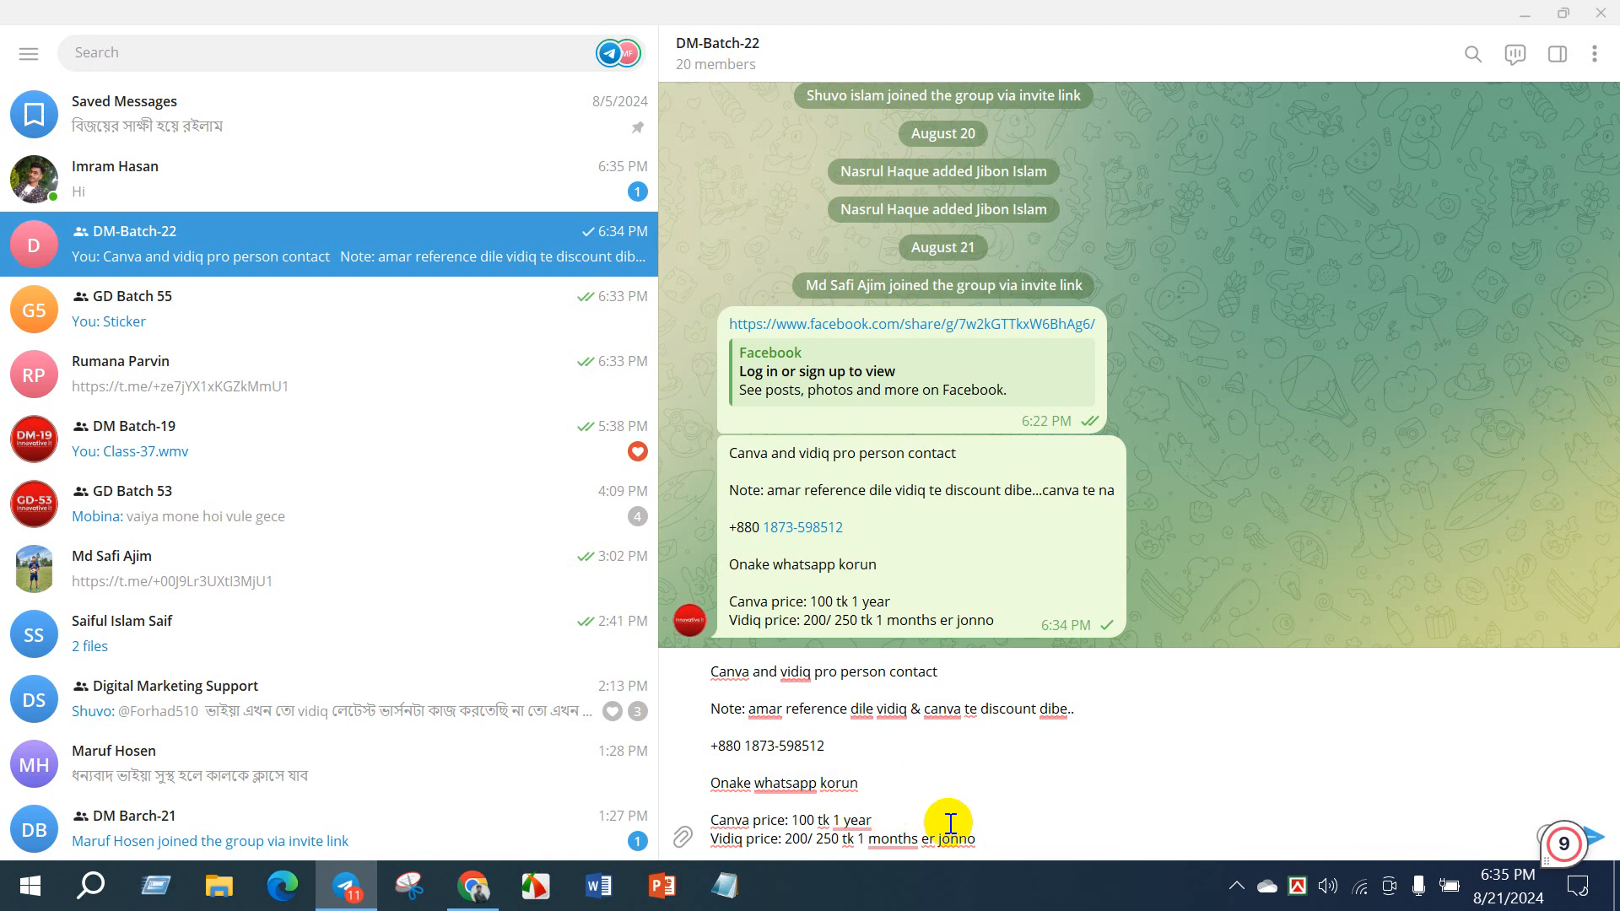
left_click(1018, 838)
key("Return")
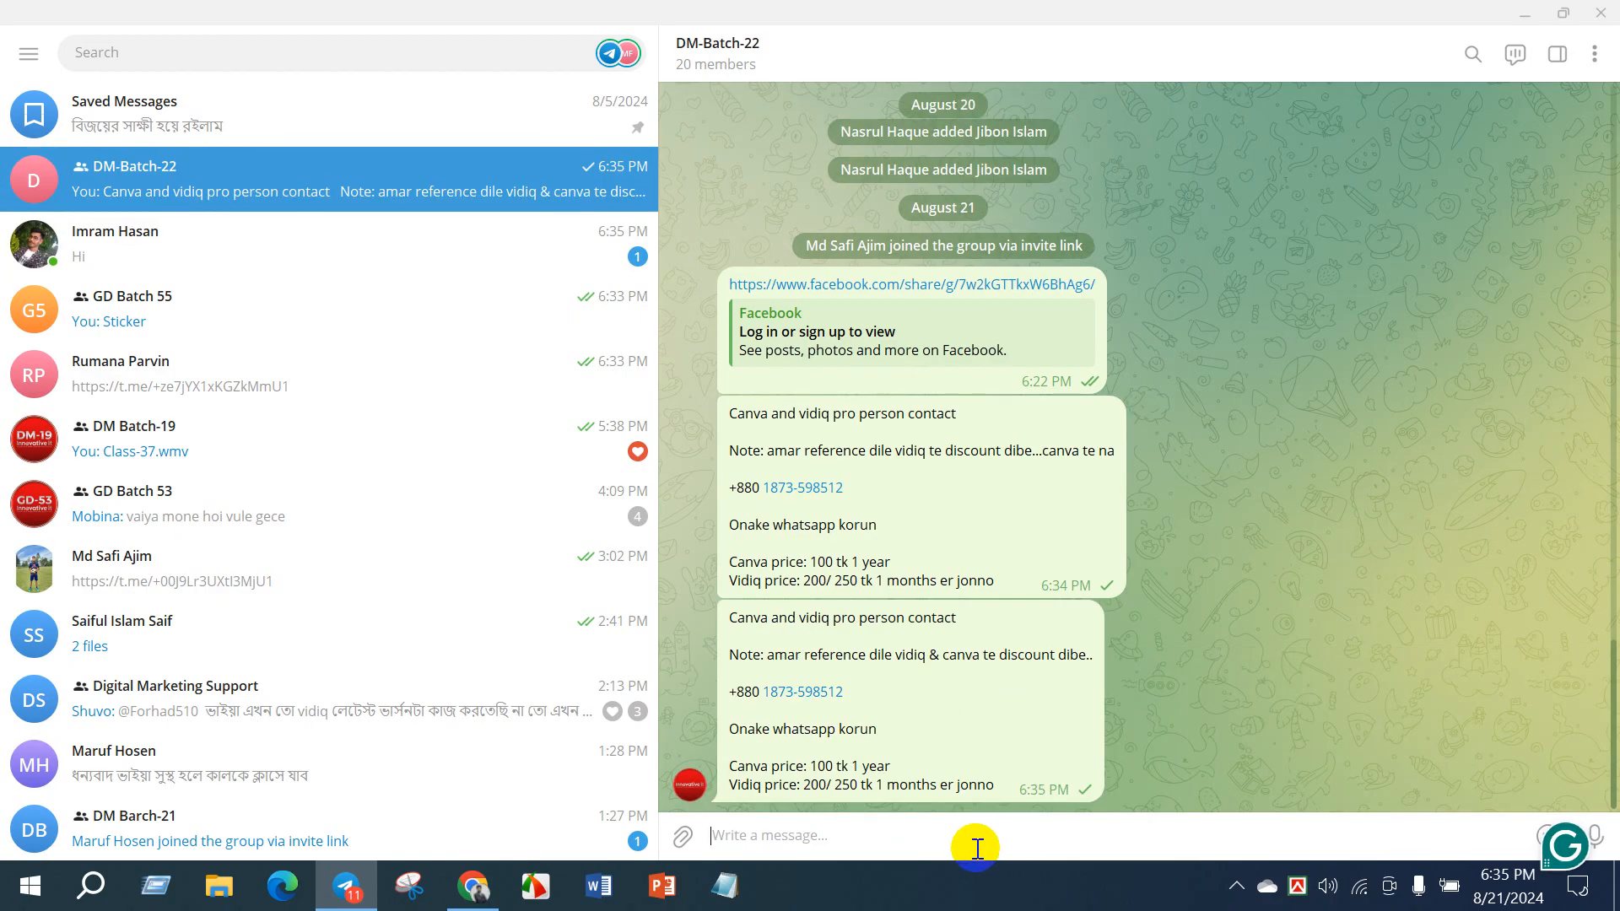
- Delete the earlier contact message containing "canva te na" from the DM-Batch-22 chat
right_click(1066, 506)
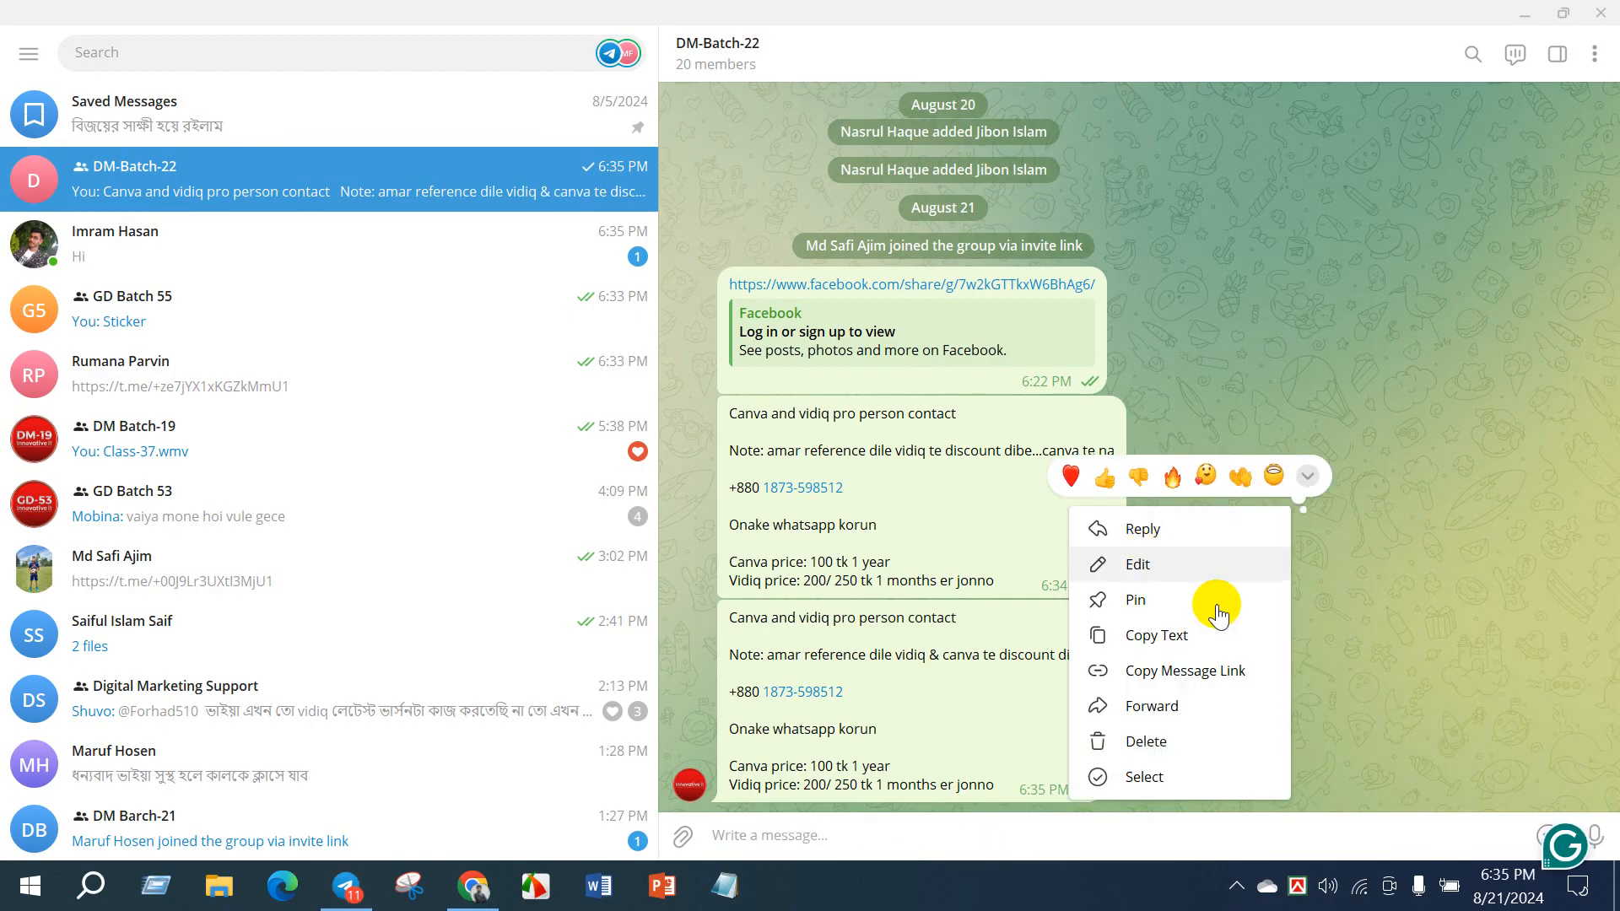
left_click(1163, 740)
left_click(927, 504)
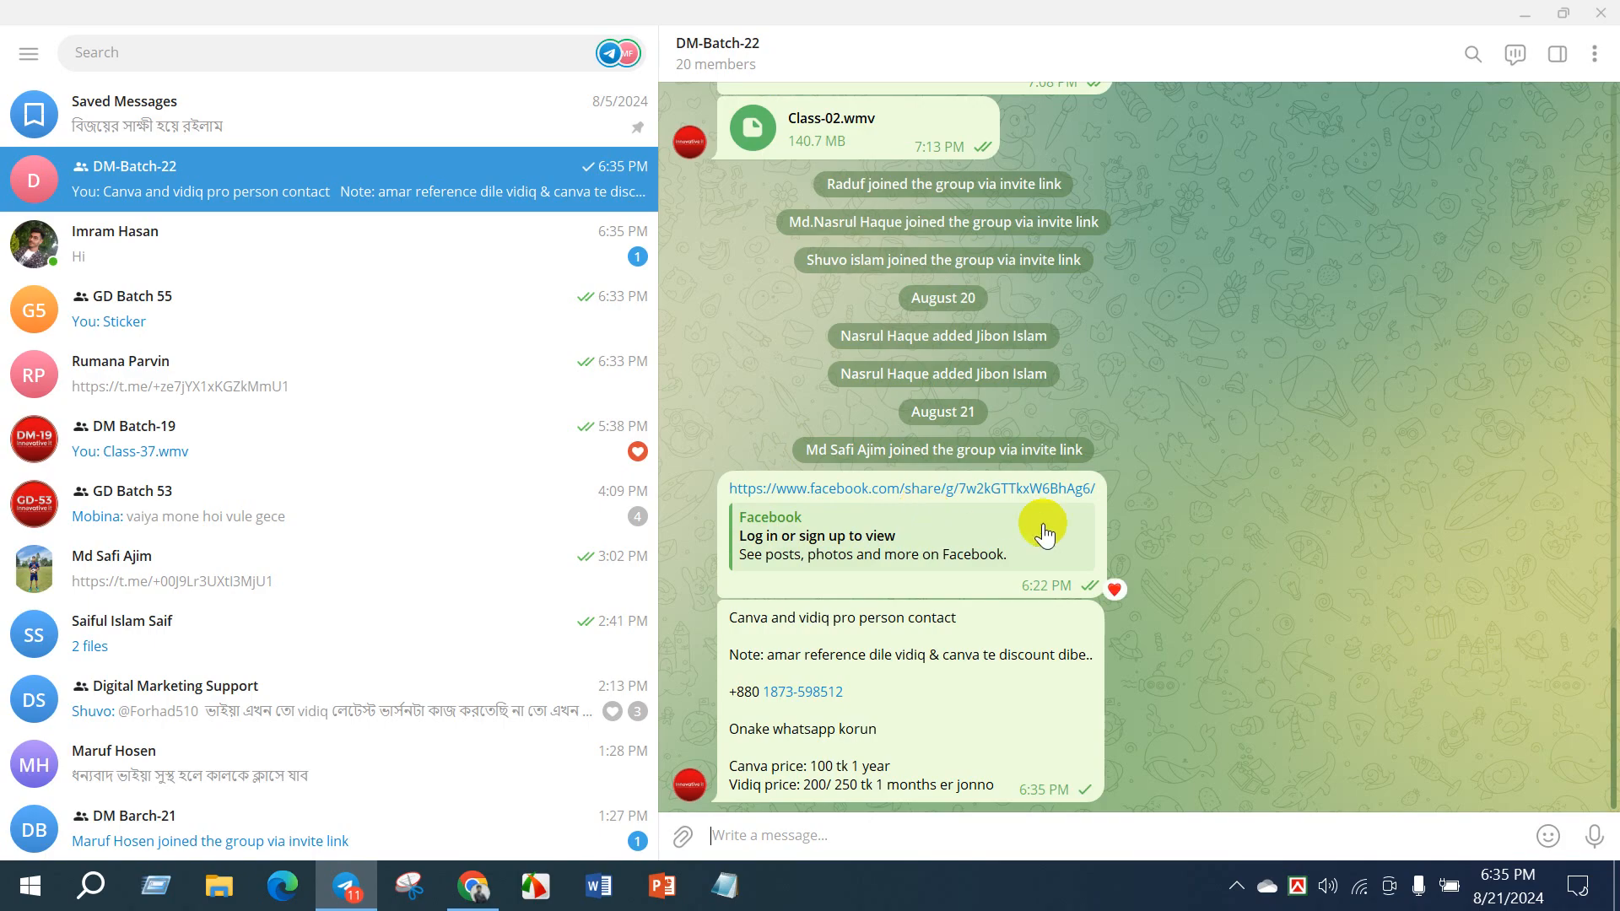
- Switch to the browser, open YouTube in a new tab, and search for the instructor's Canva design videos using the suggested query
left_click(472, 886)
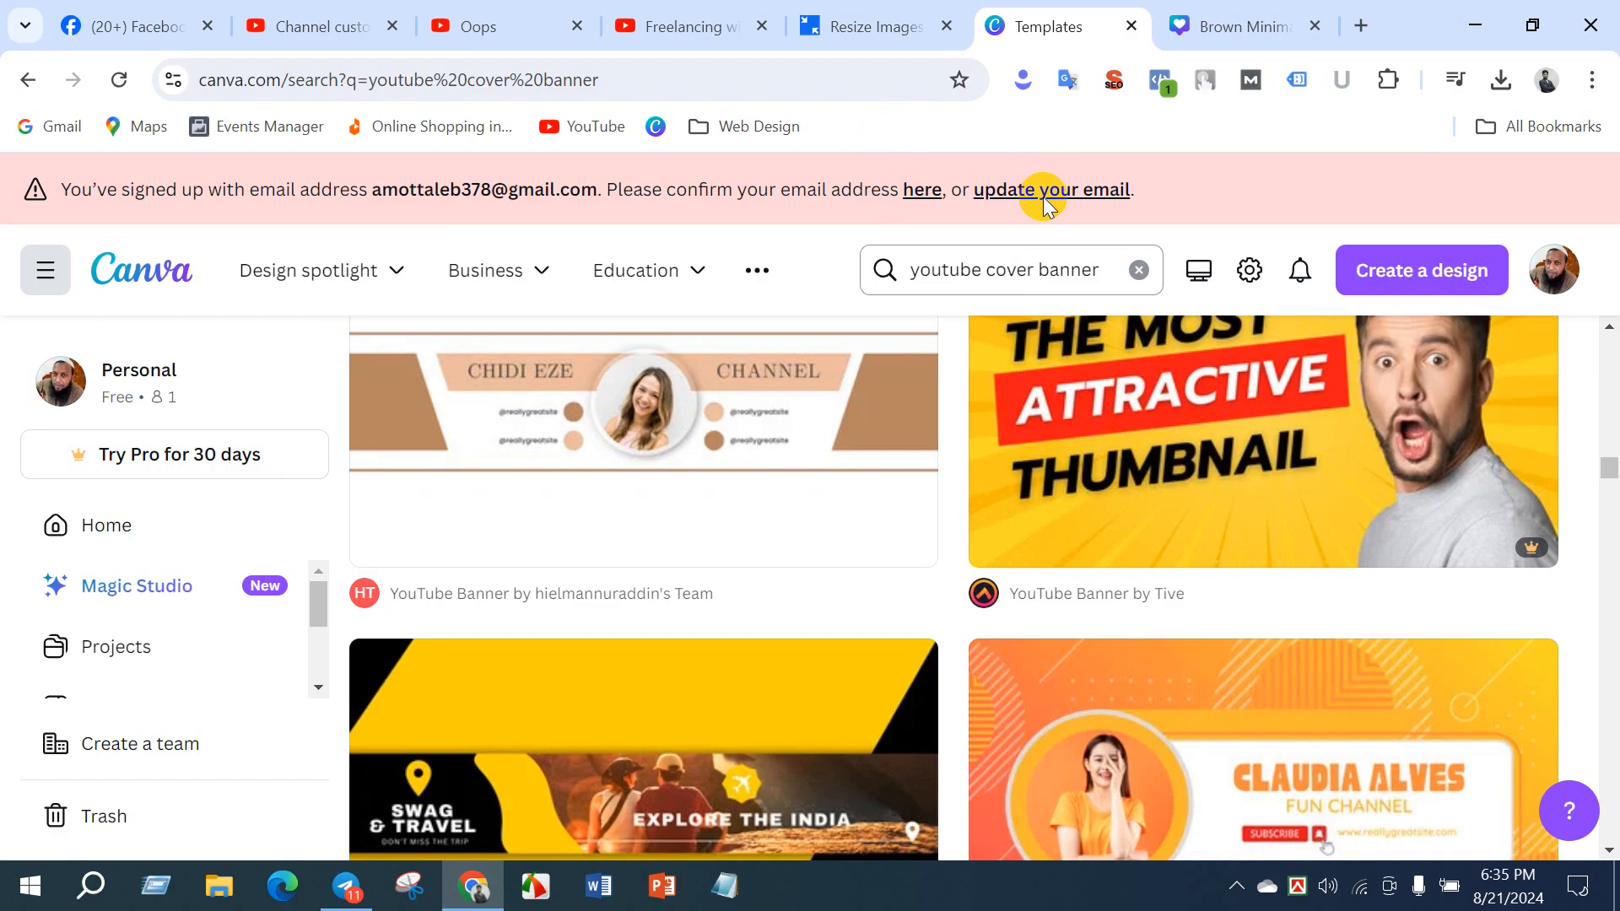
left_click(1247, 23)
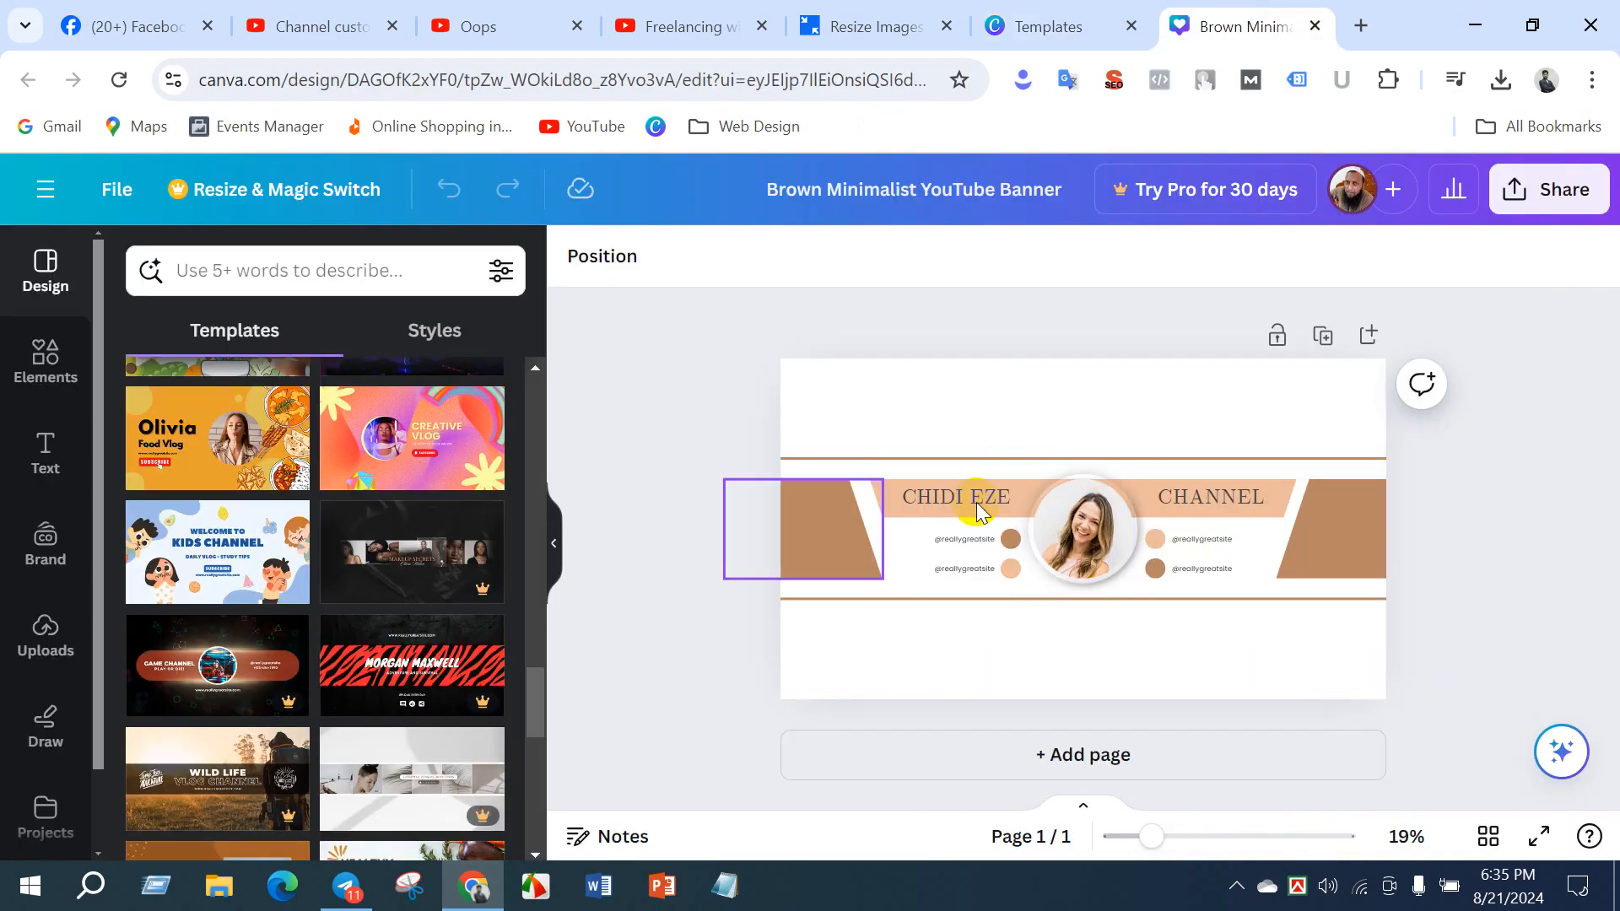
left_click(1355, 25)
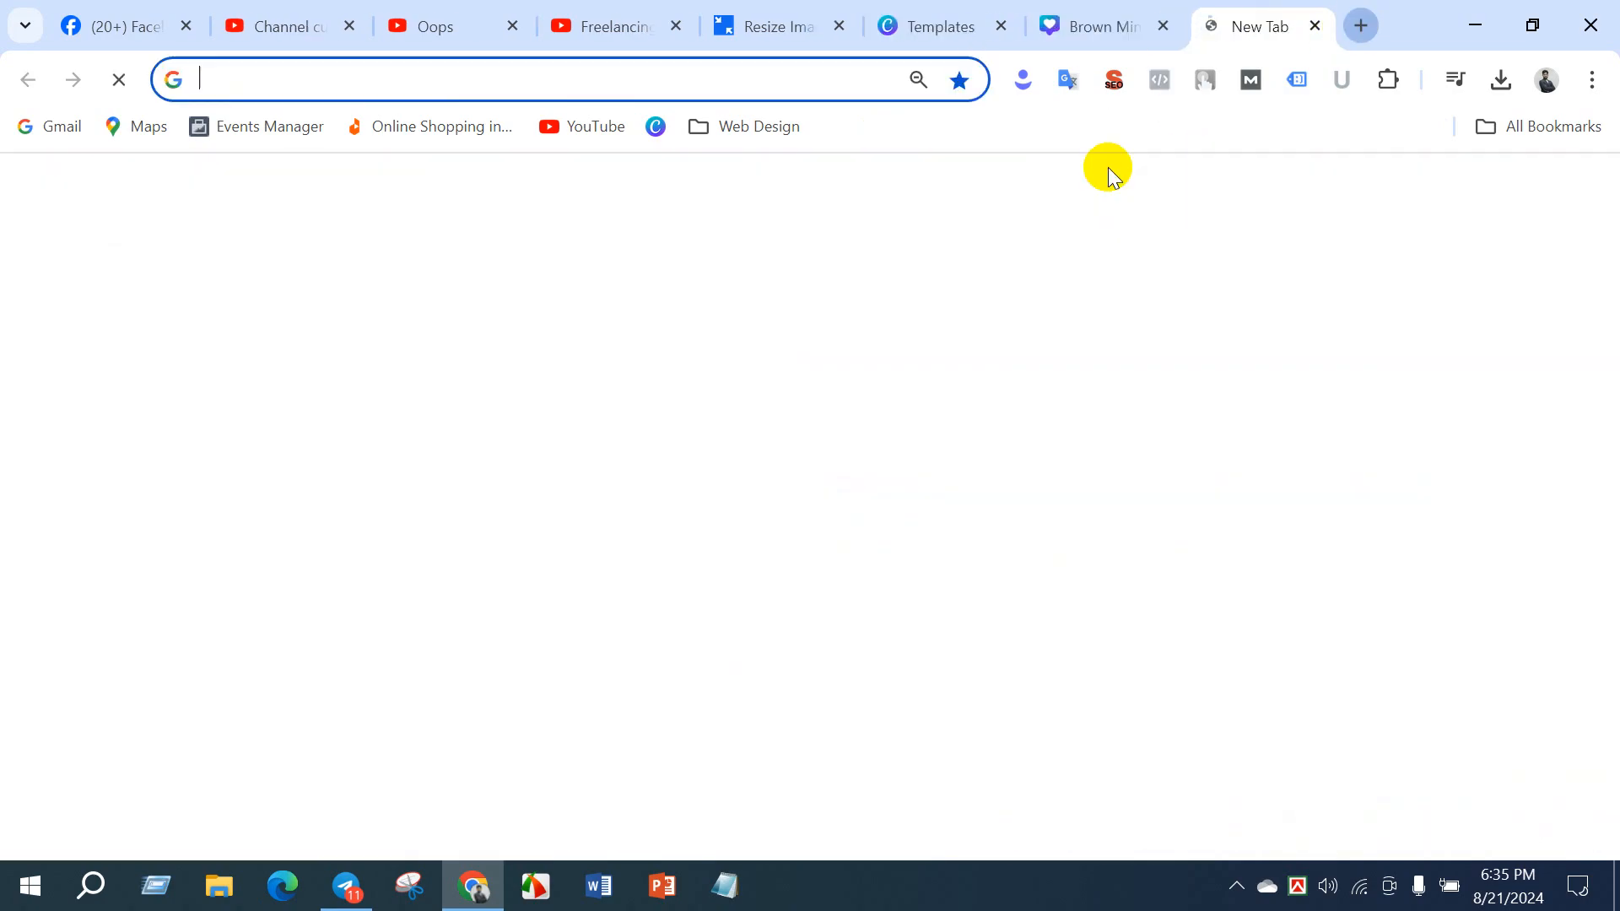
left_click(562, 595)
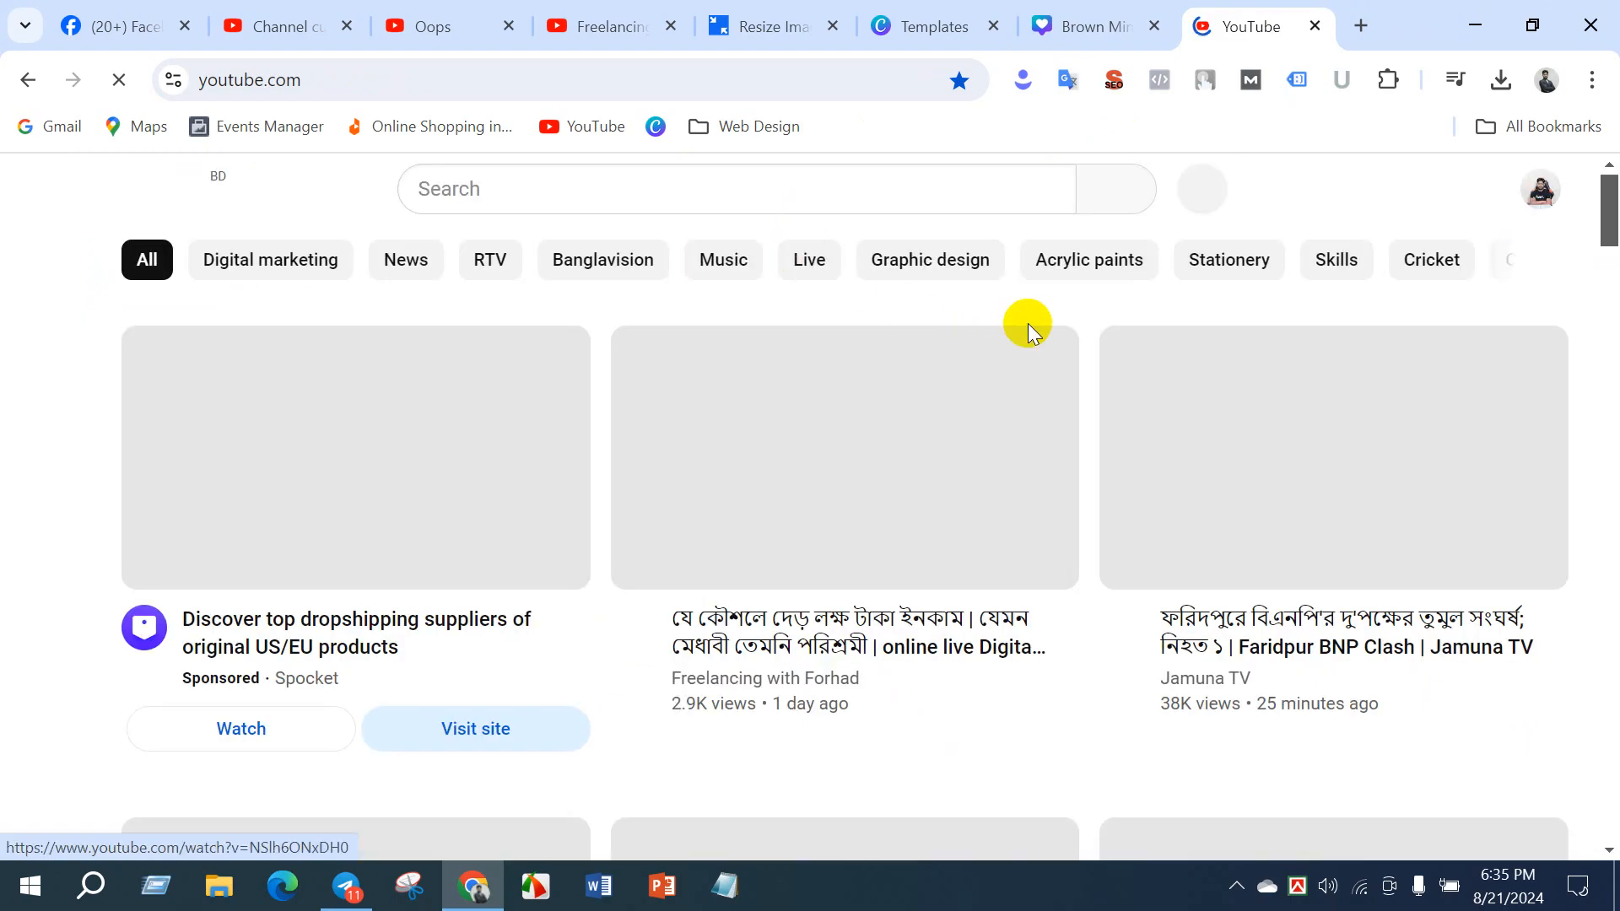
left_click(690, 185)
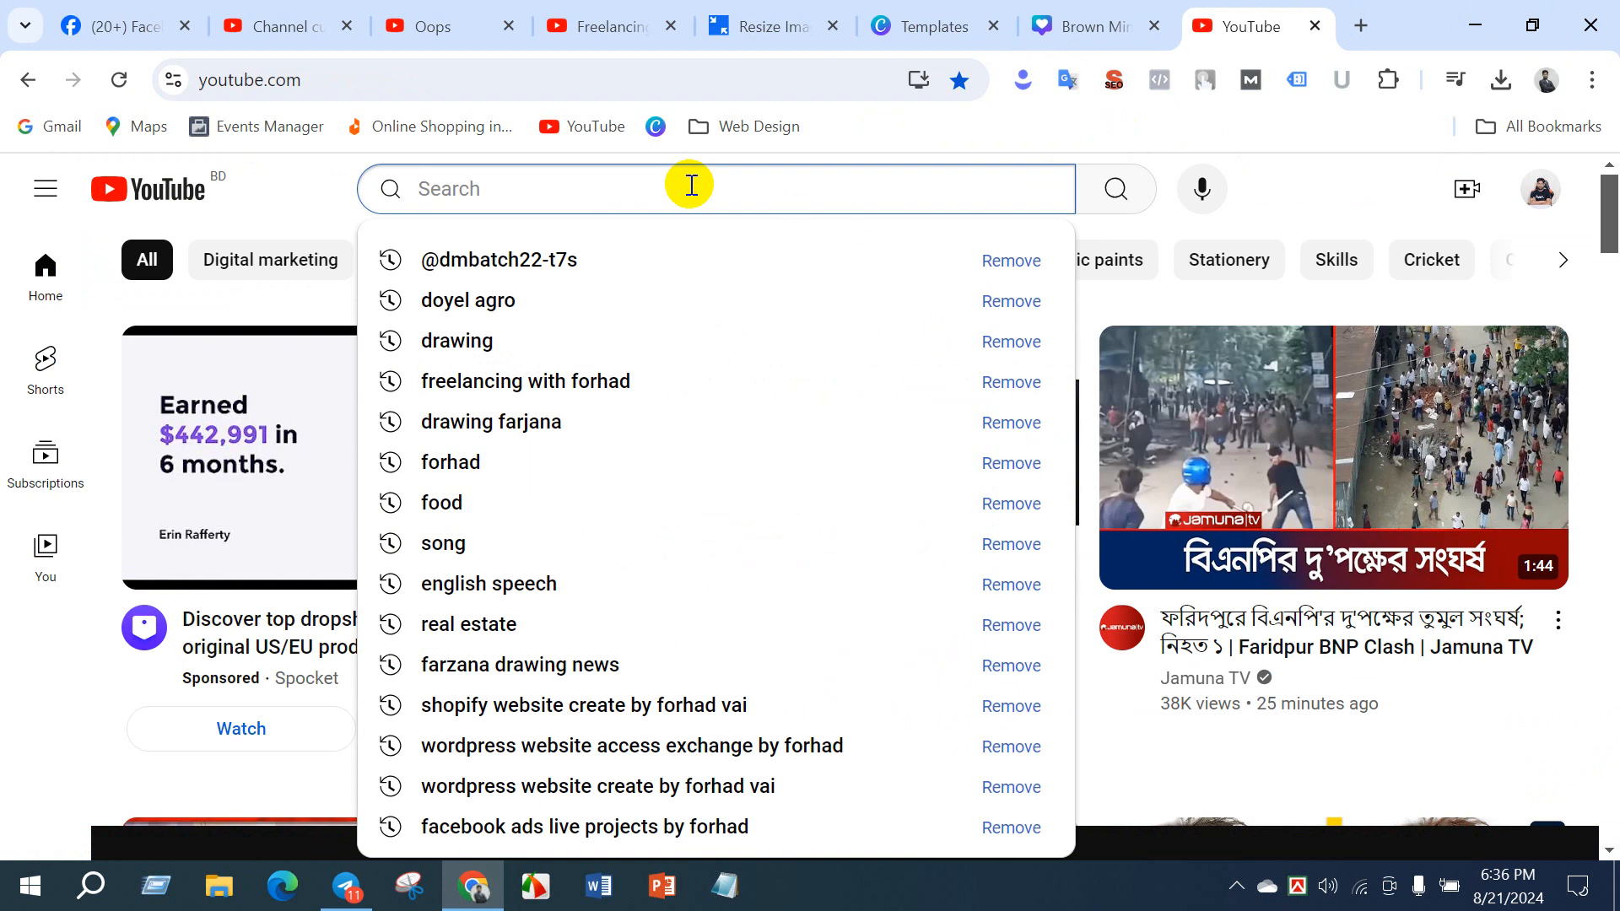
type("canva")
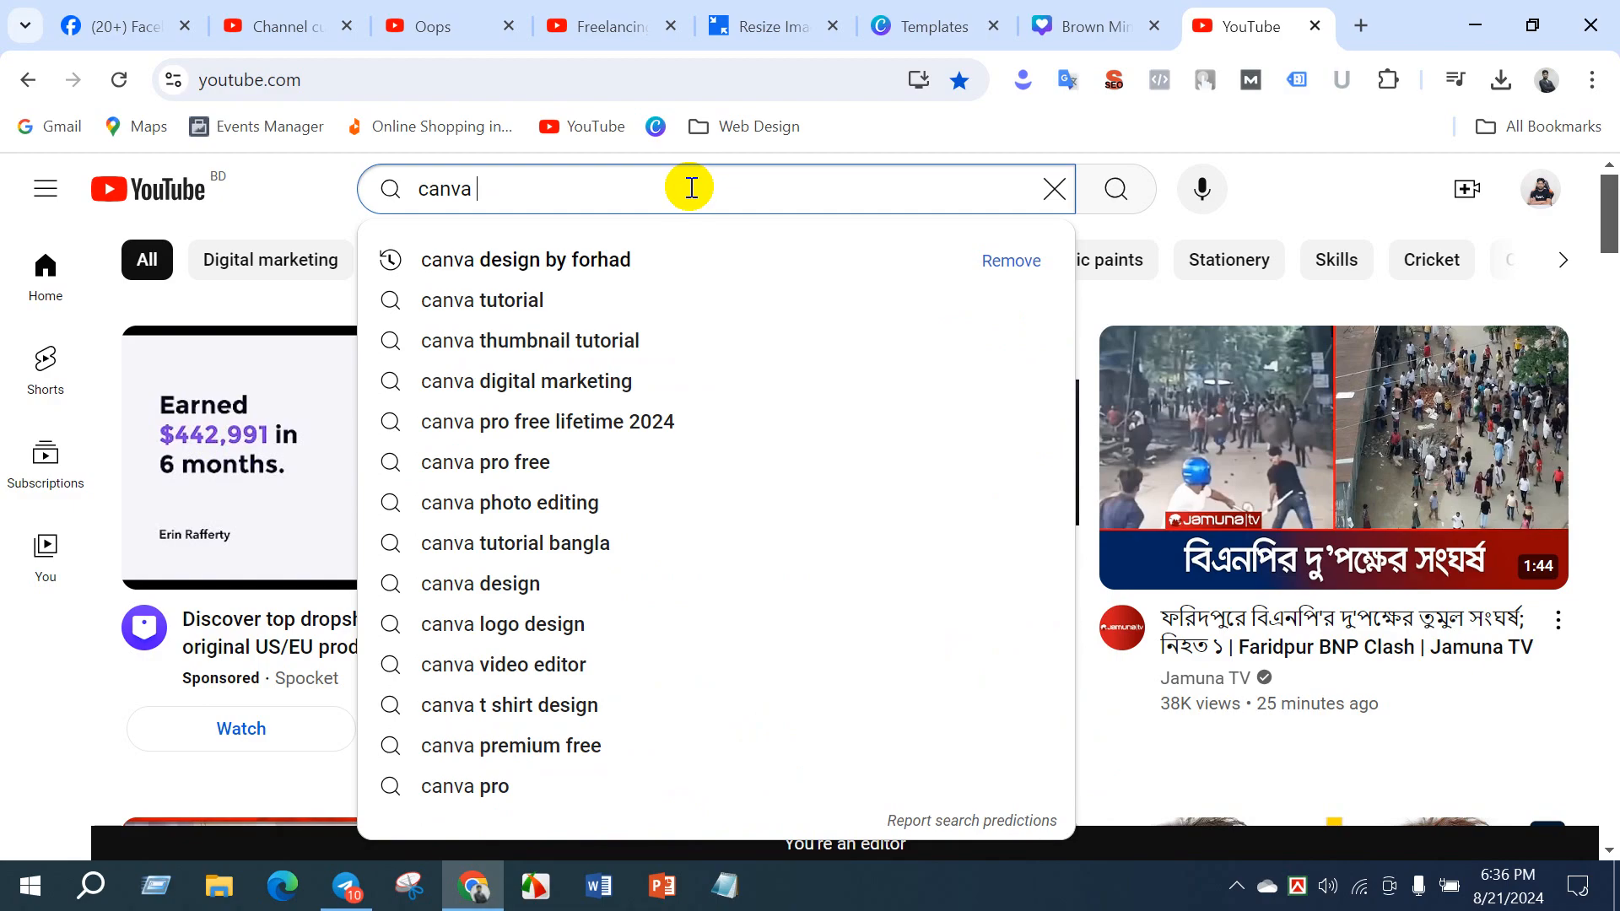
left_click(625, 249)
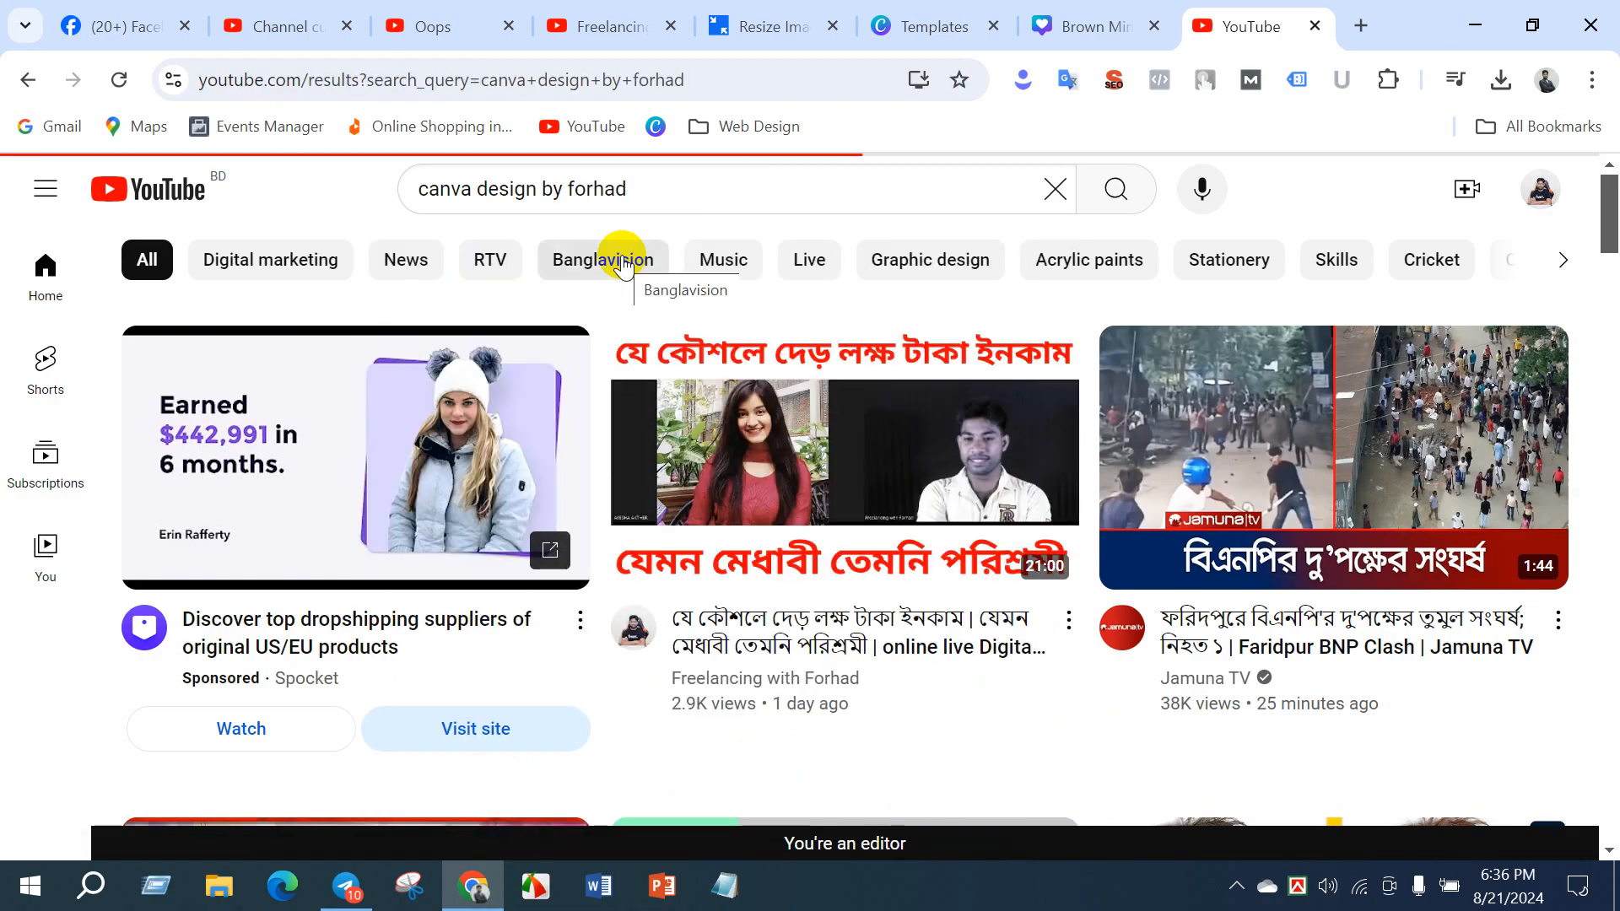
- Copy the link of the "Advanced Canva Design Bangla Tutorial Class" video and send it to the DM-Batch-22 chat in Telegram
scroll(830, 336, "down", 3)
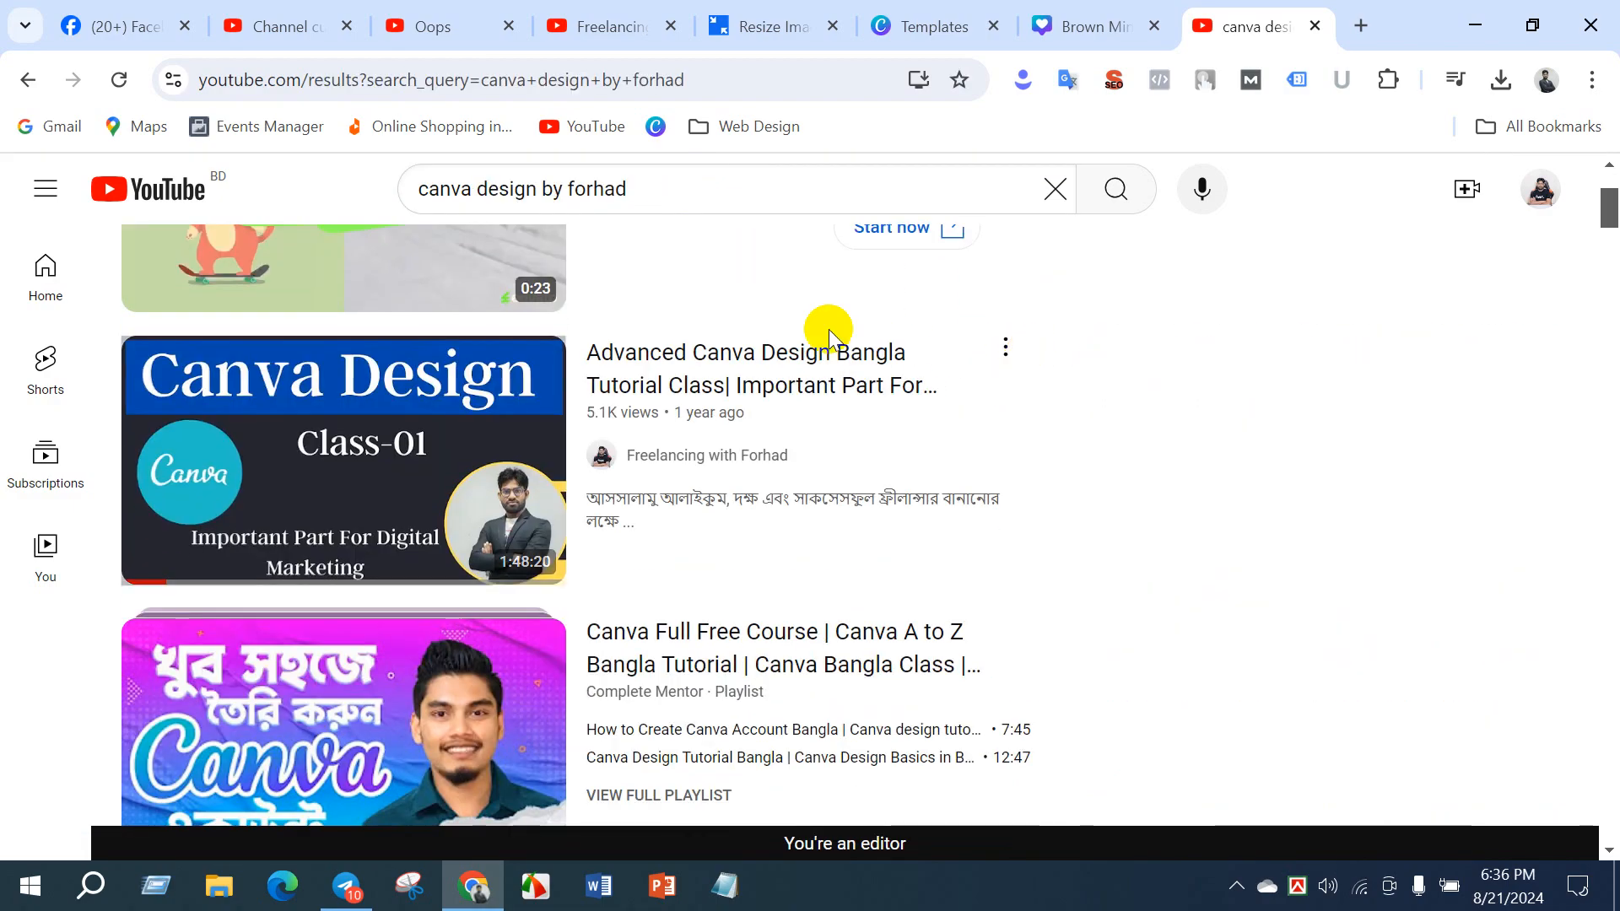
mouse_move(882, 416)
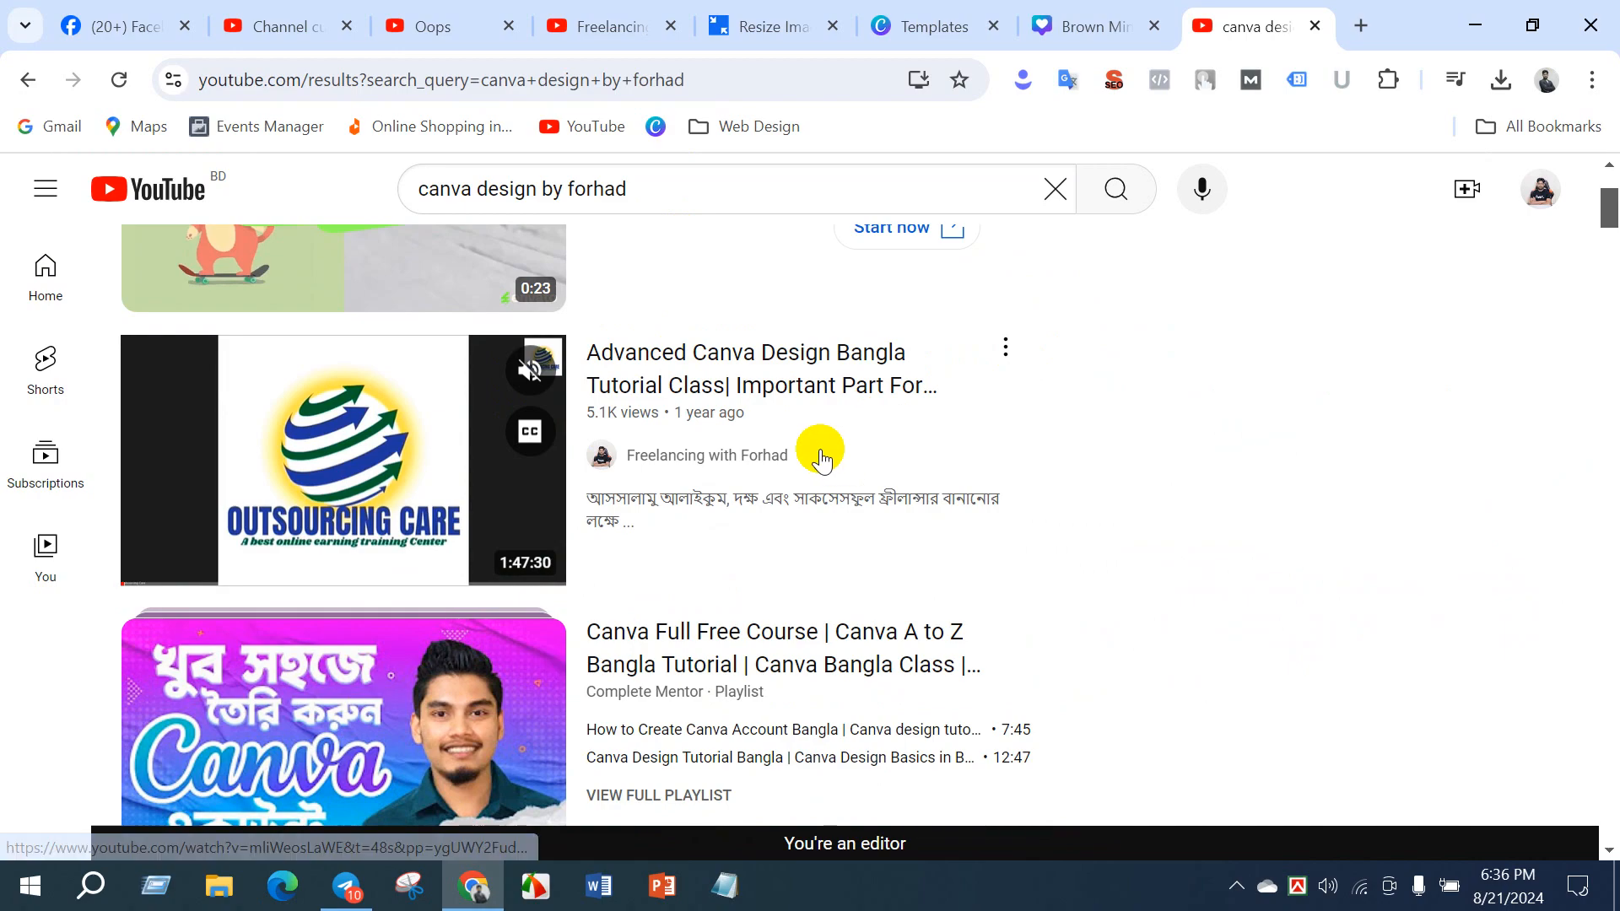
right_click(786, 376)
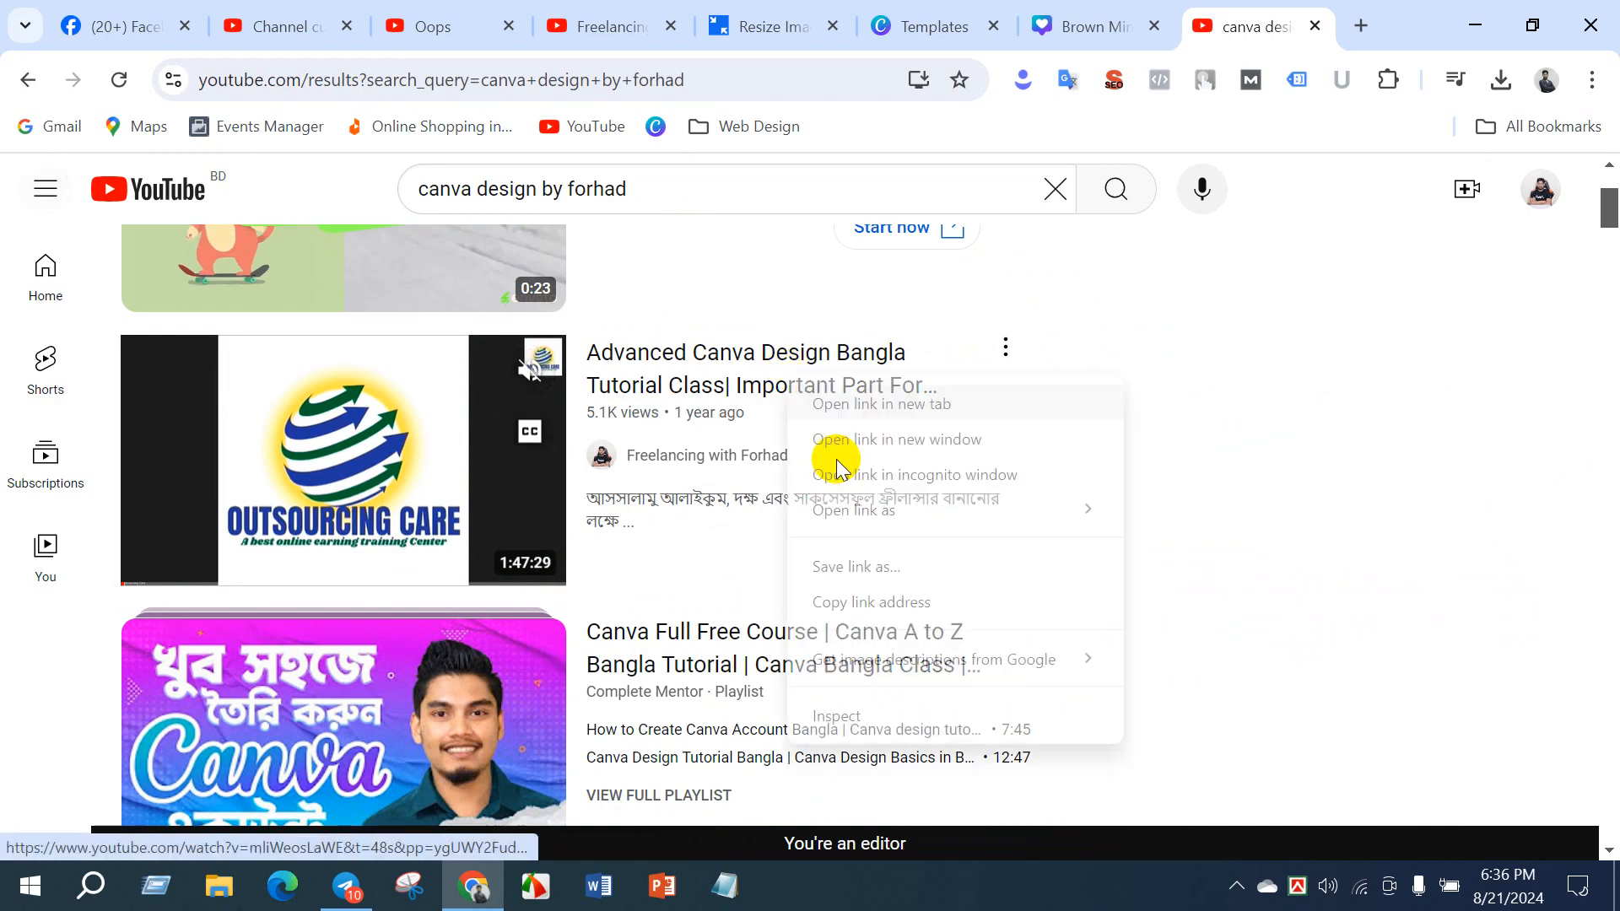
left_click(868, 603)
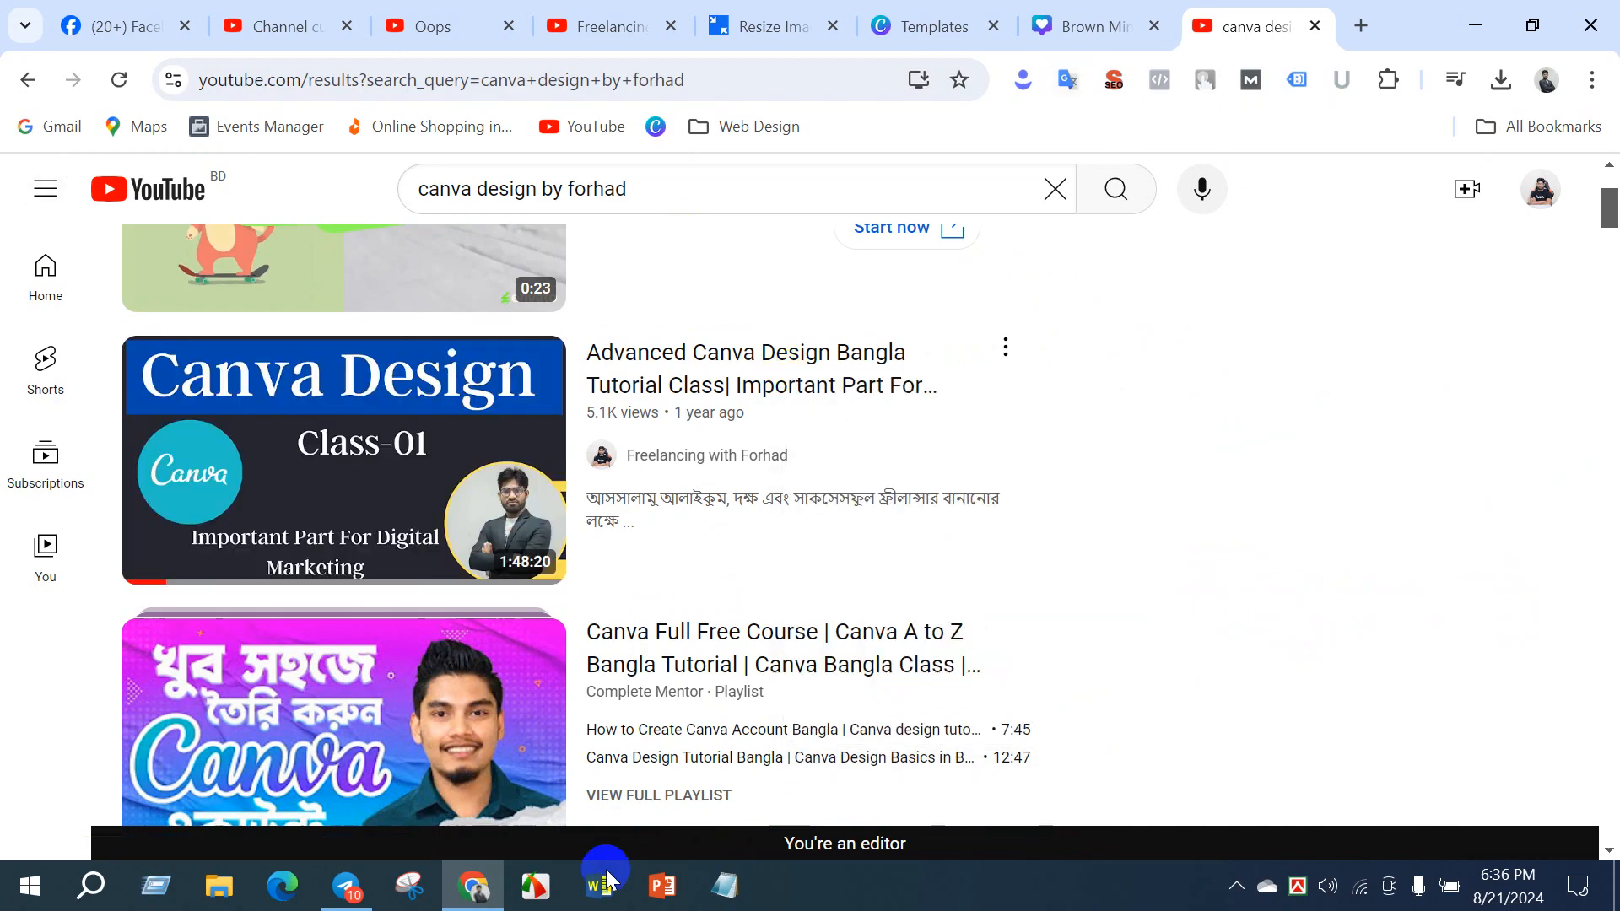
left_click(346, 885)
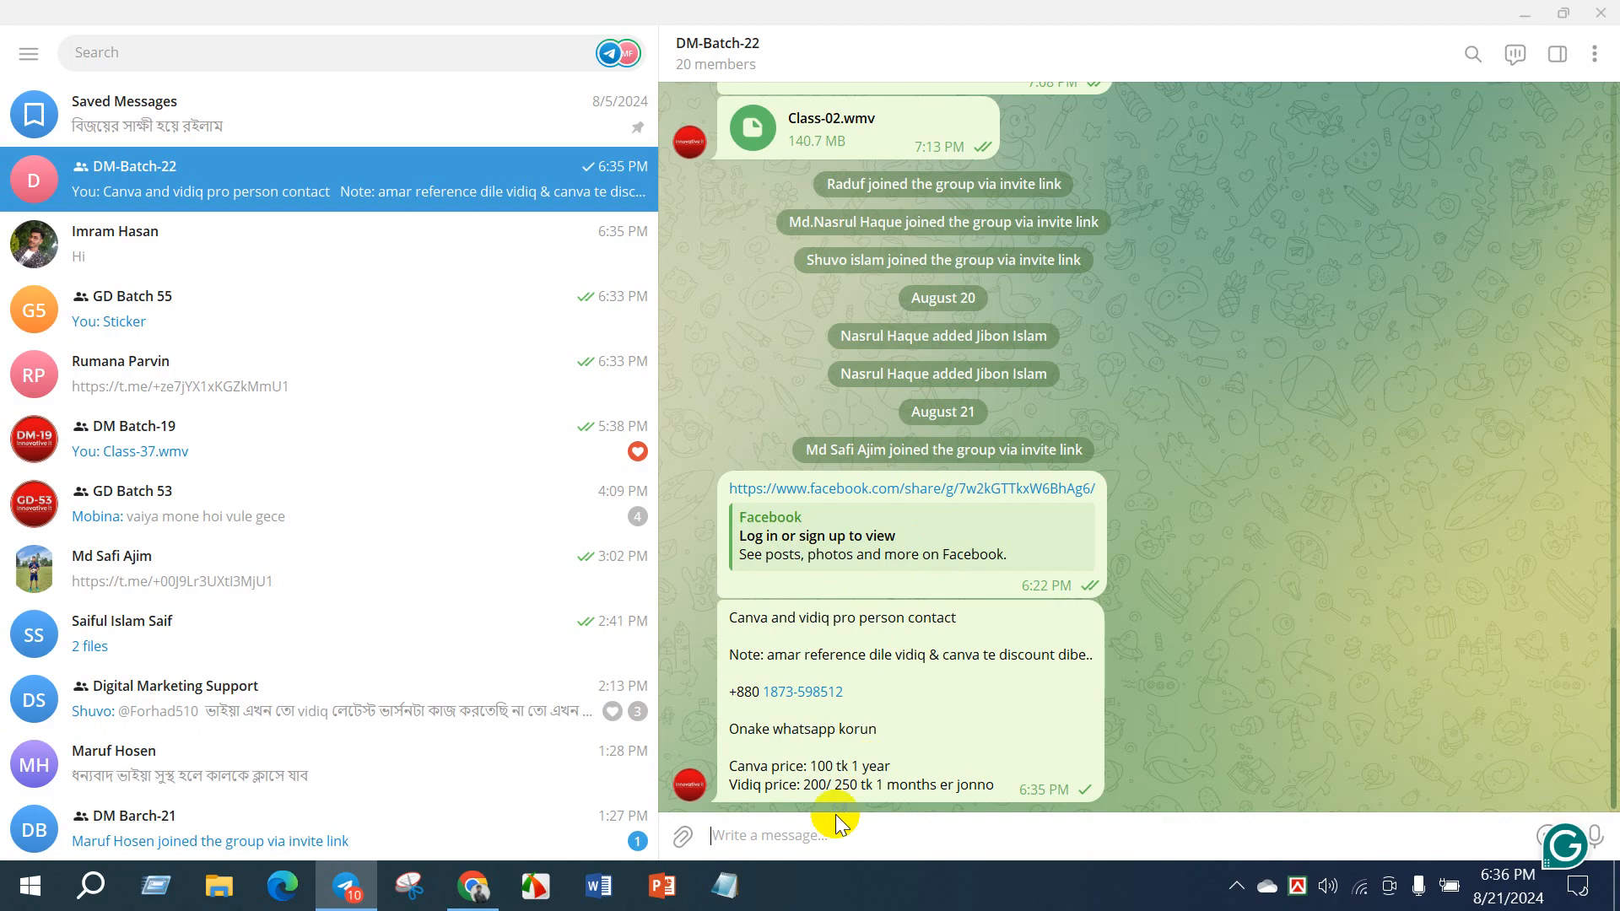
key("ctrl+v")
key("Return")
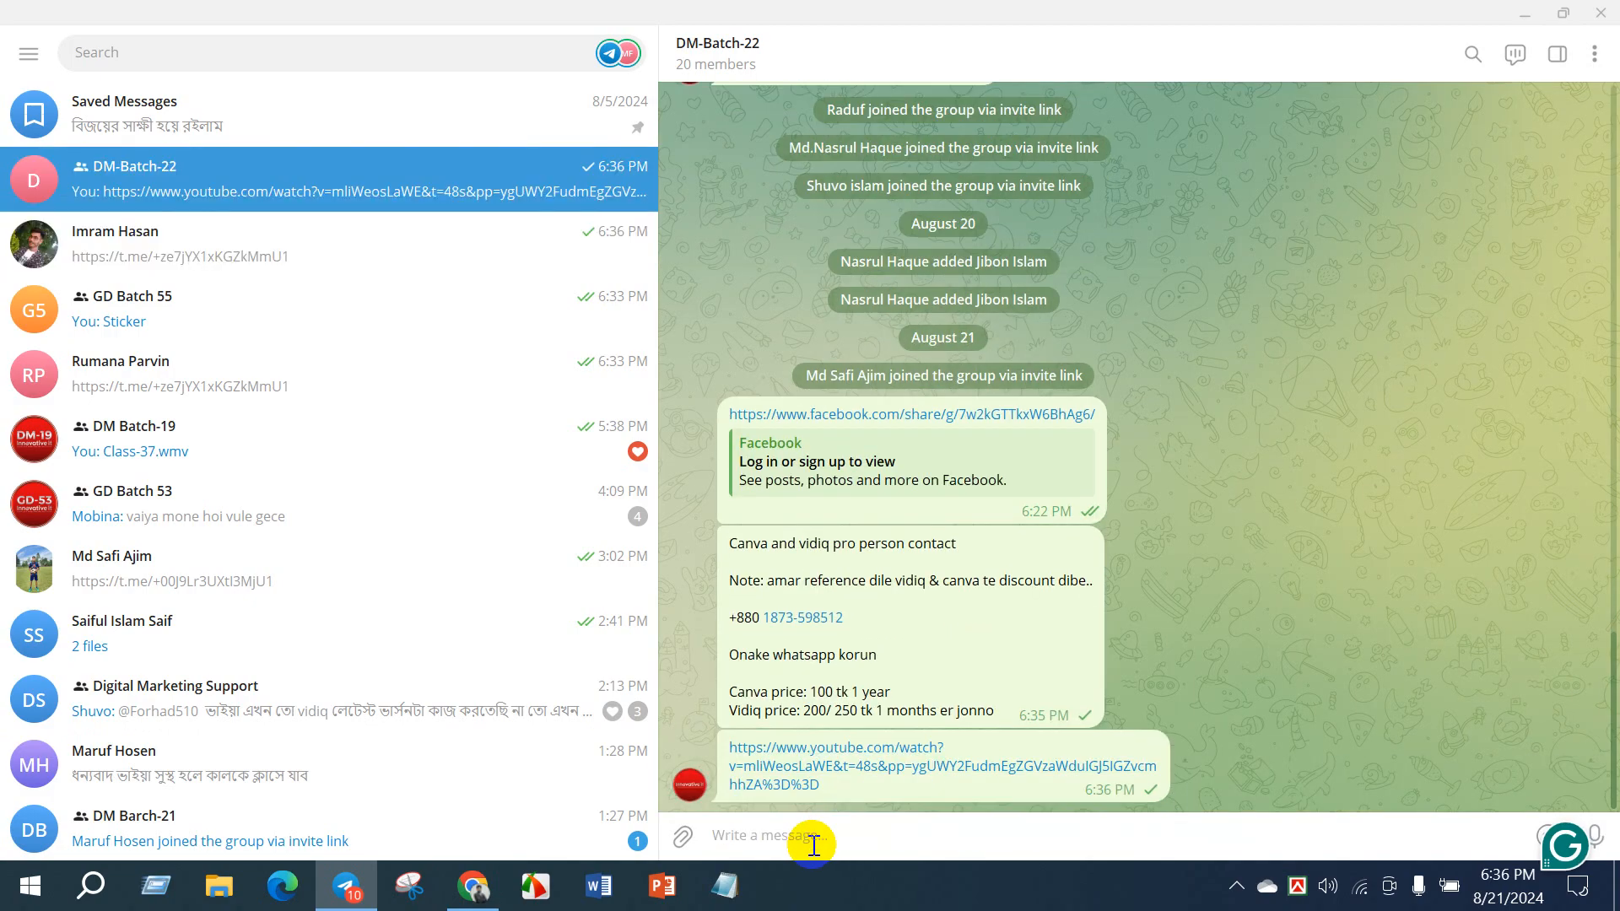
- Return to the browser and open the playlists of the channel that published the Advanced Canva Design video
left_click(457, 892)
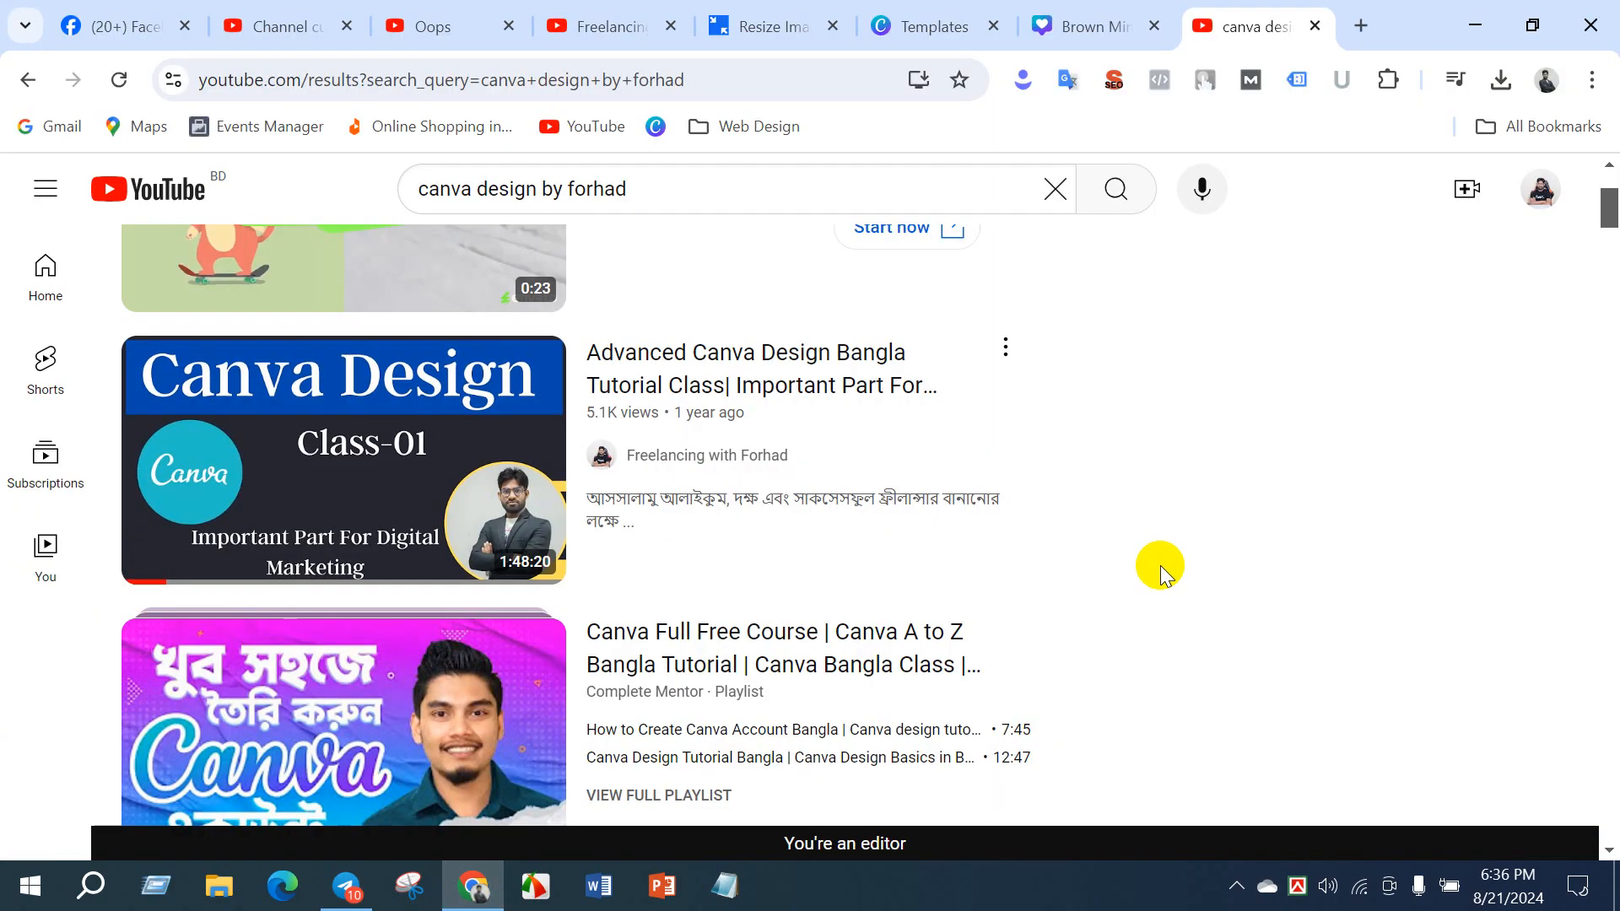
scroll(1161, 562, "down", 5)
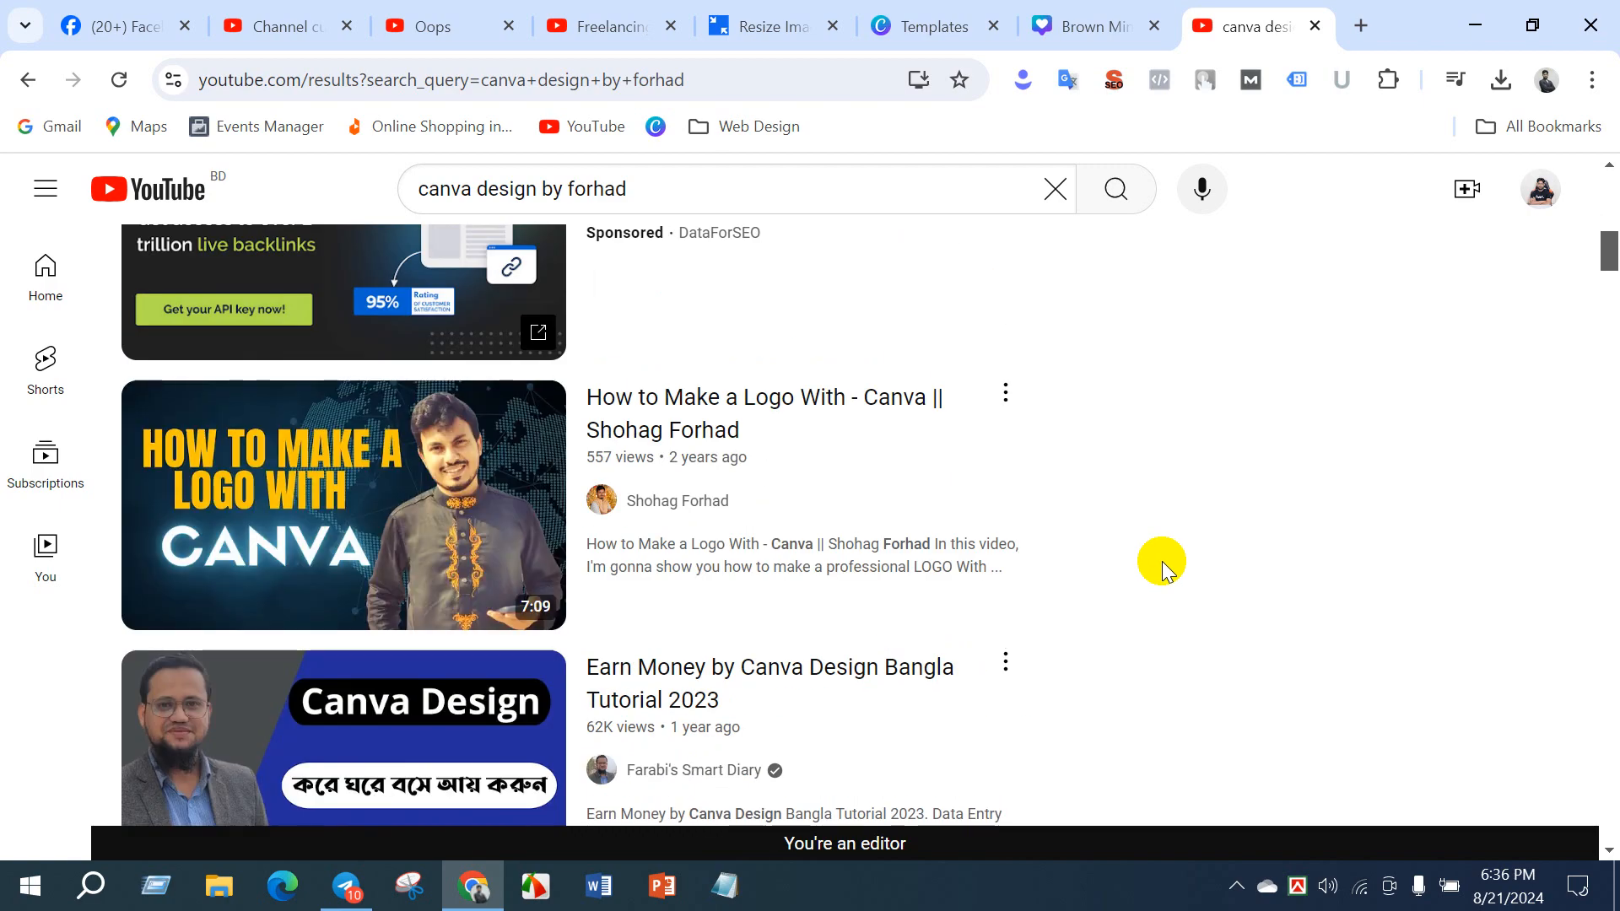
scroll(1162, 560, "down", 5)
scroll(1161, 560, "up", 10)
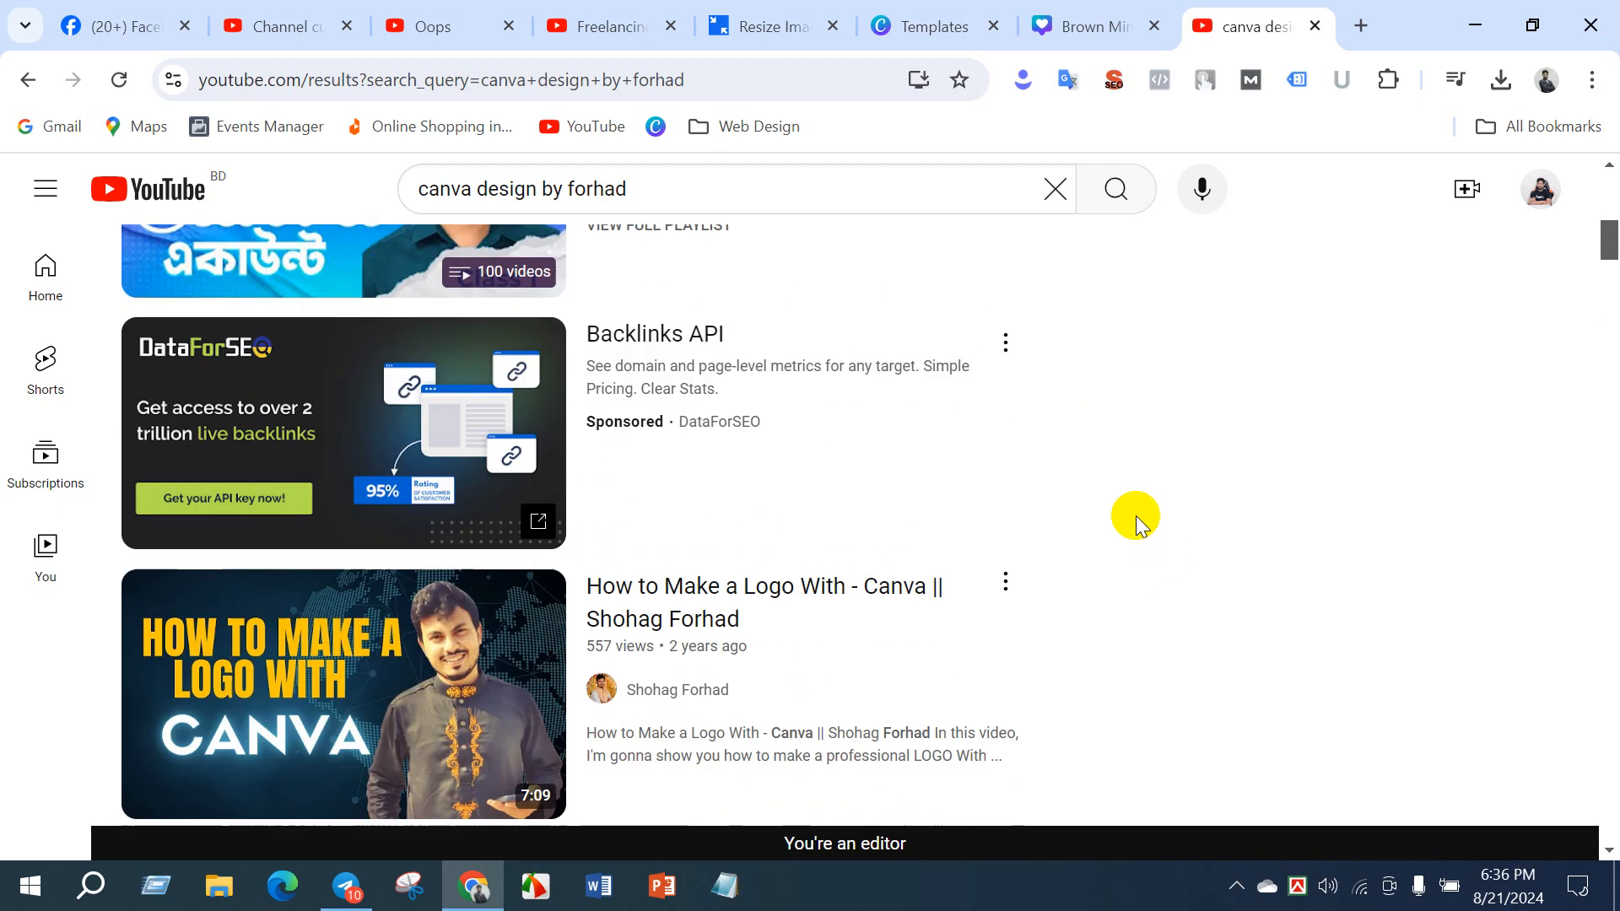
scroll(589, 506, "down", 6)
scroll(633, 543, "up", 6)
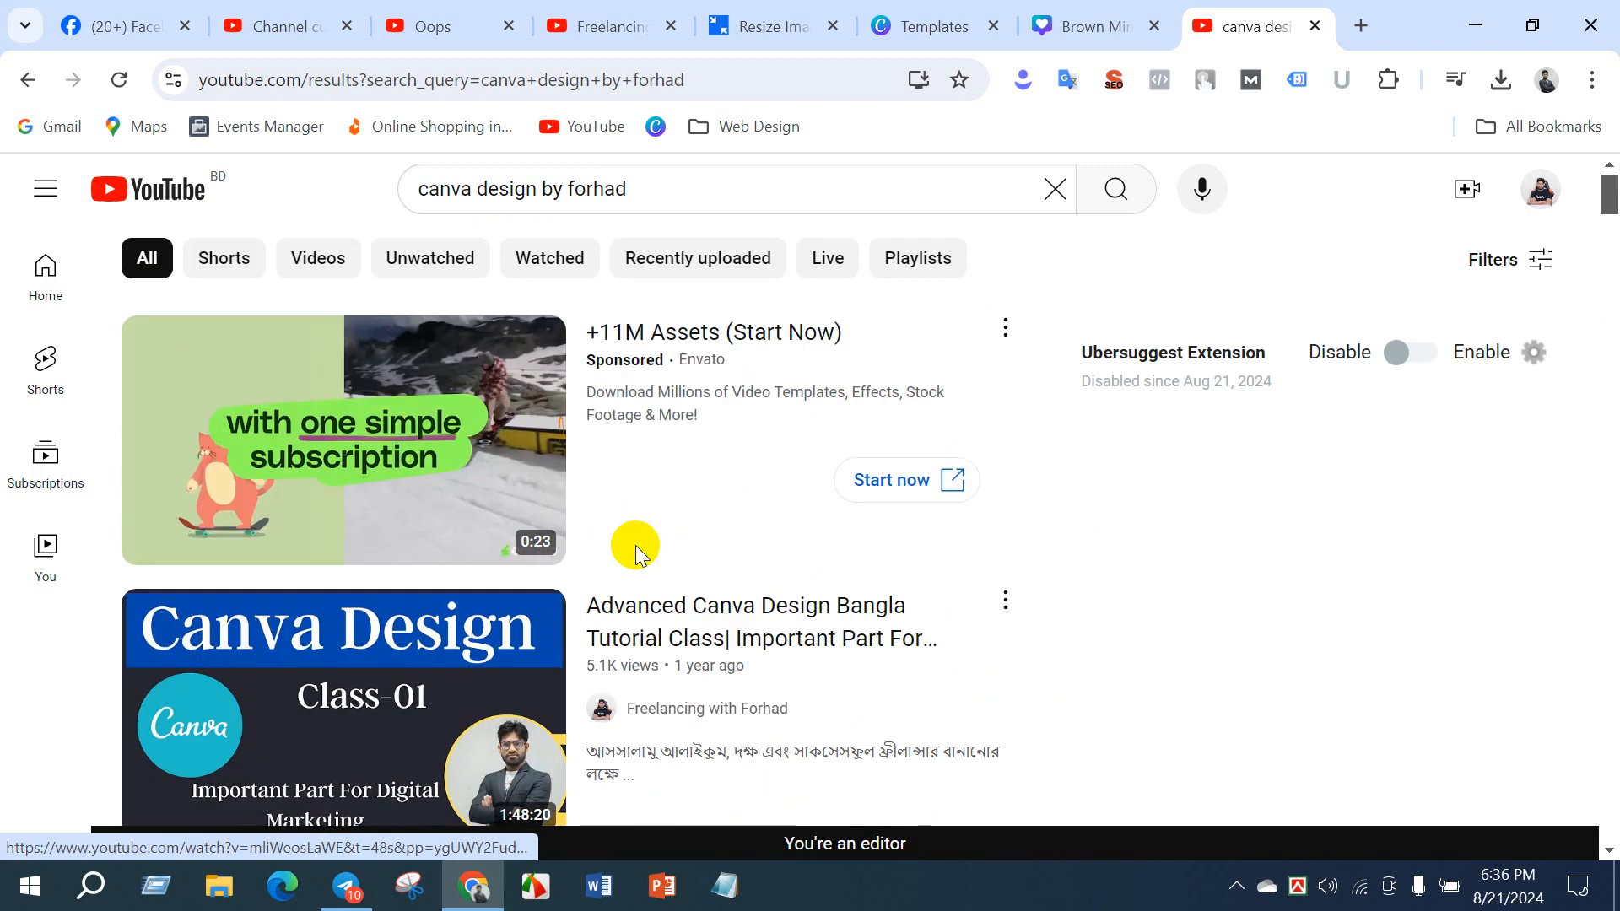
left_click(597, 711)
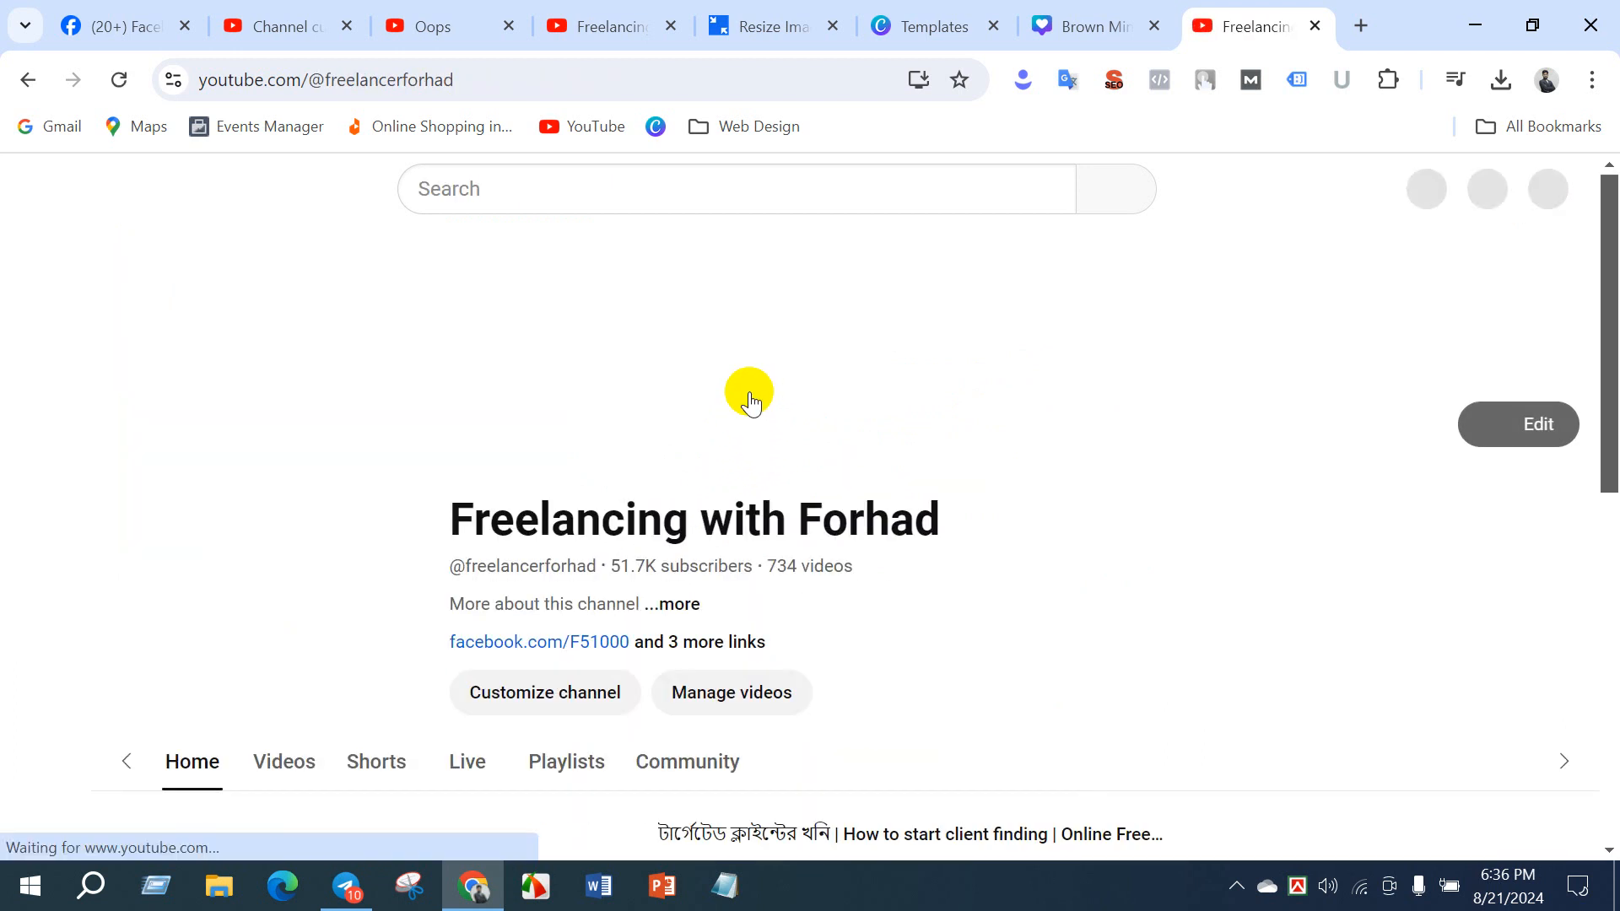
left_click(569, 732)
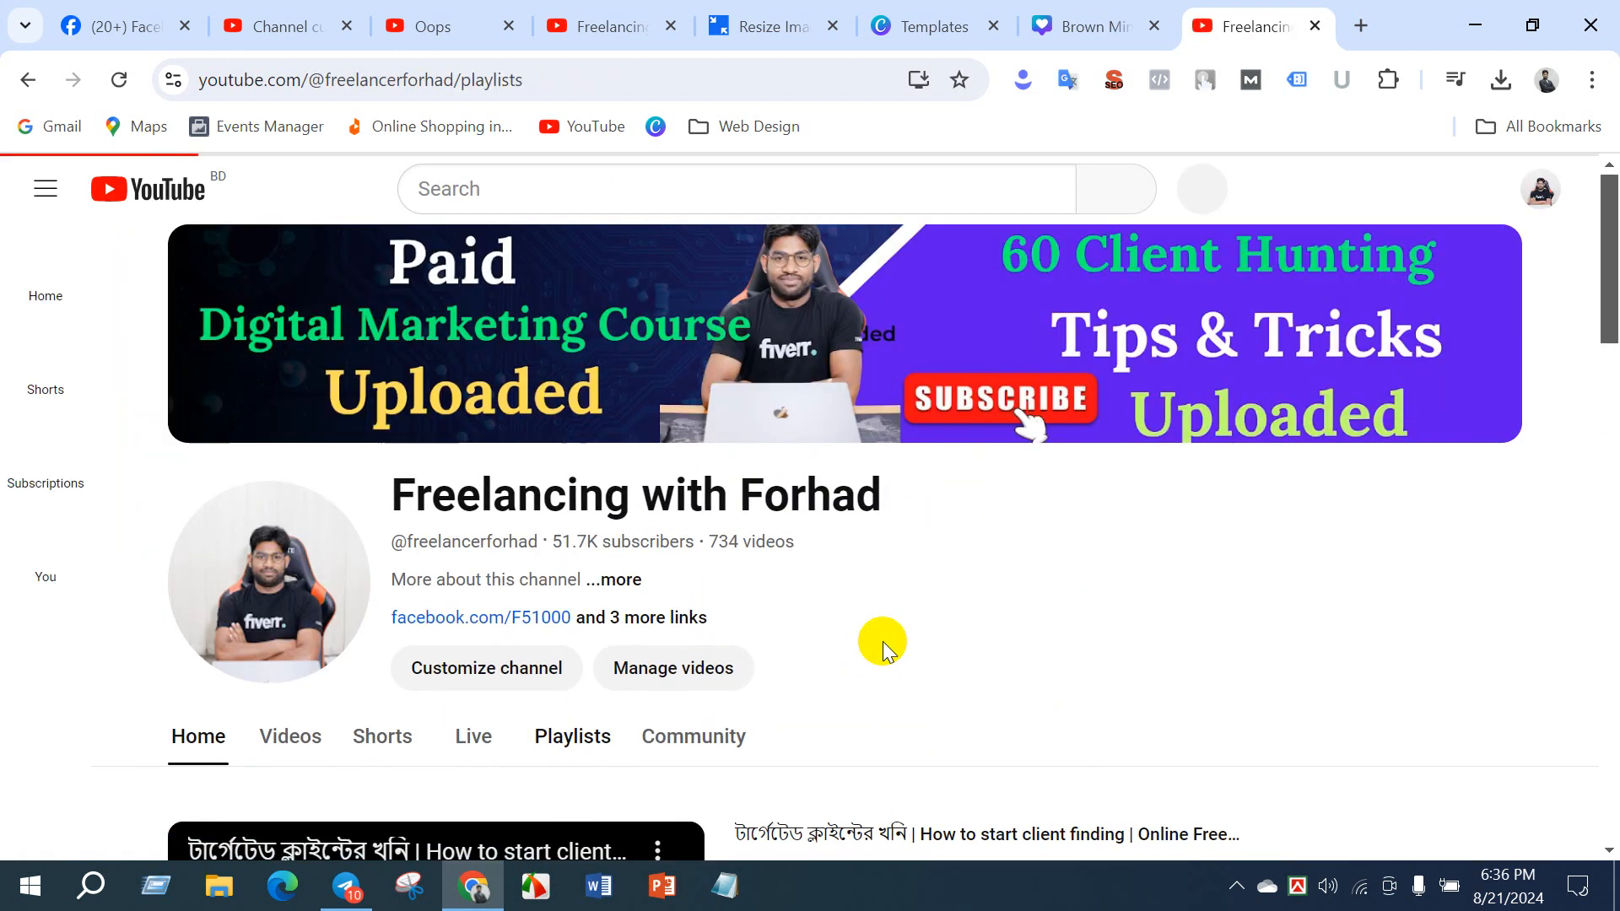
- Copy the link address of the Canva Design Class playlist
scroll(894, 624, "down", 5)
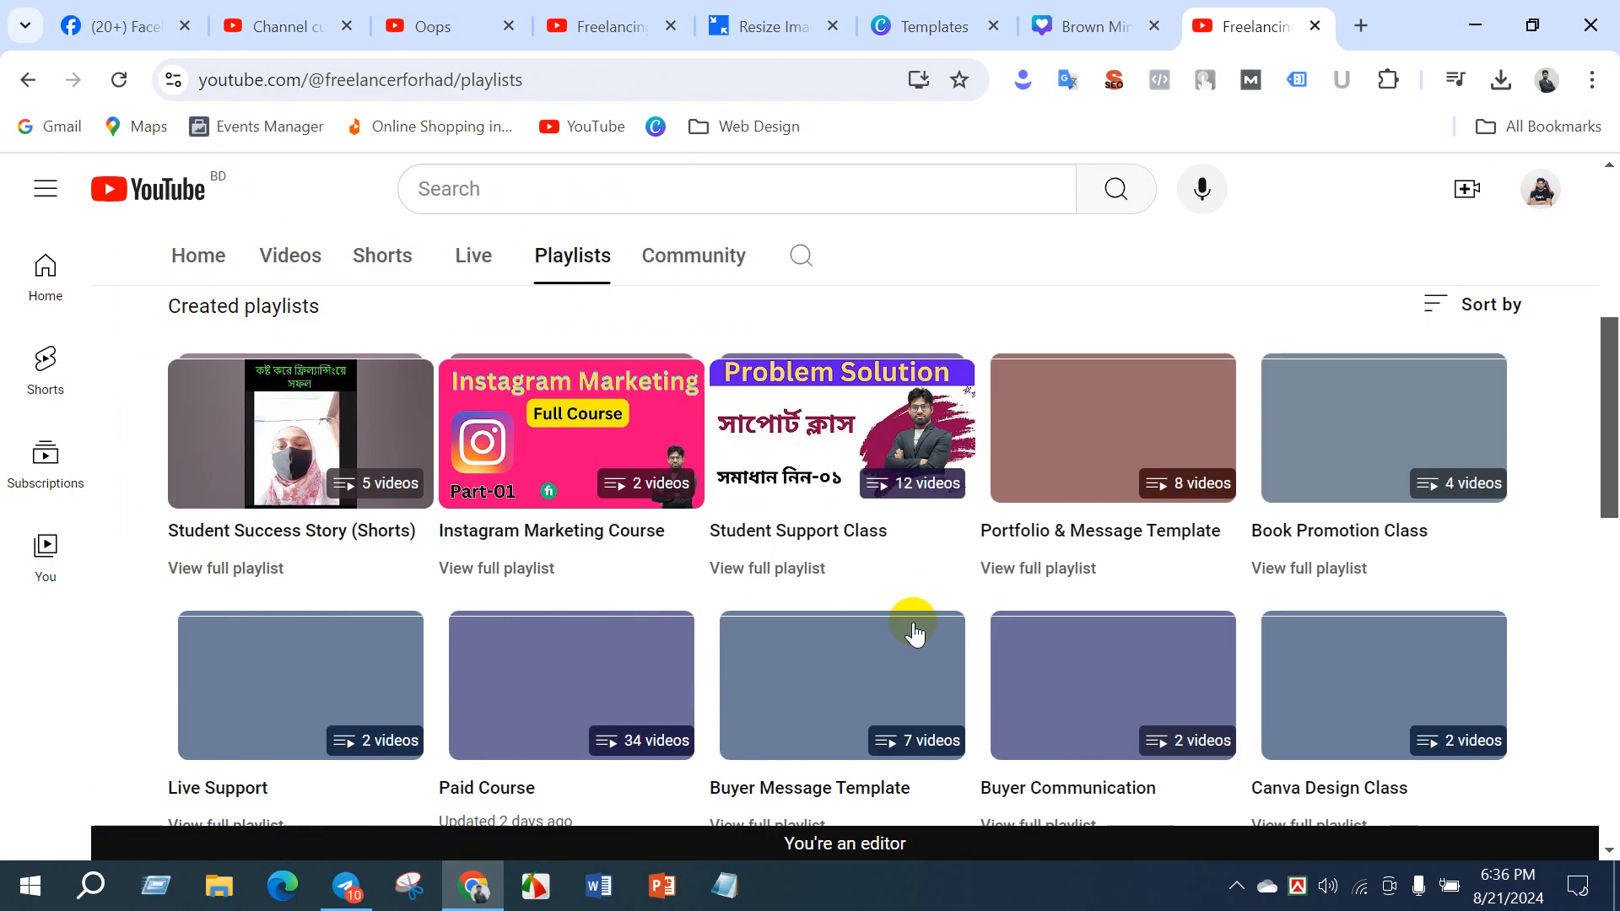
left_click(1323, 746)
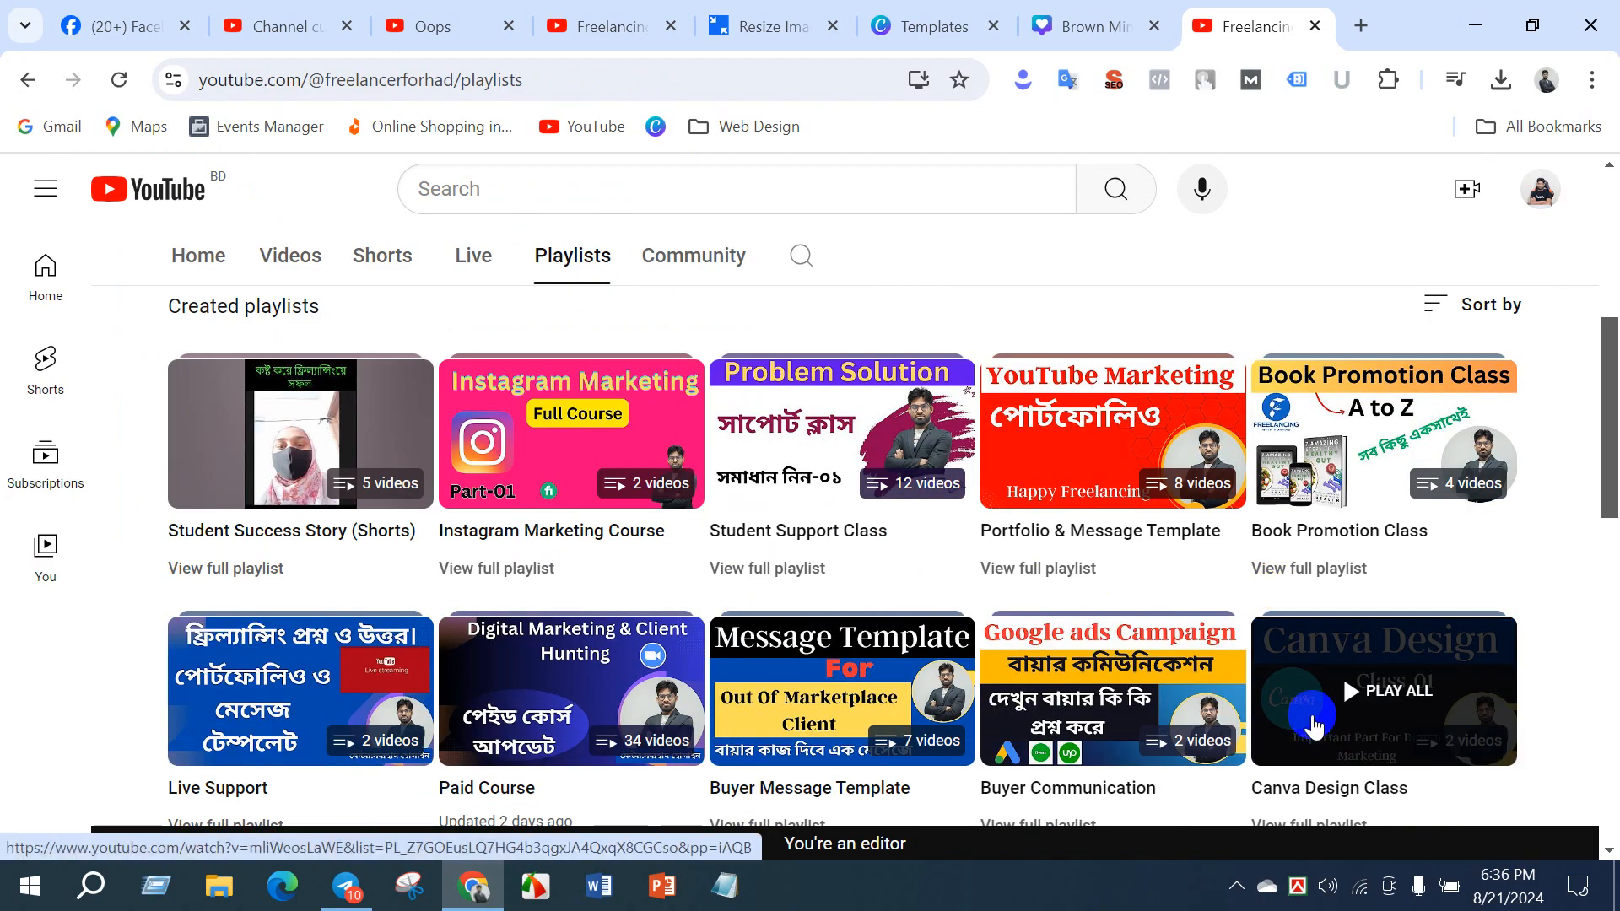
scroll(1312, 733, "down", 3)
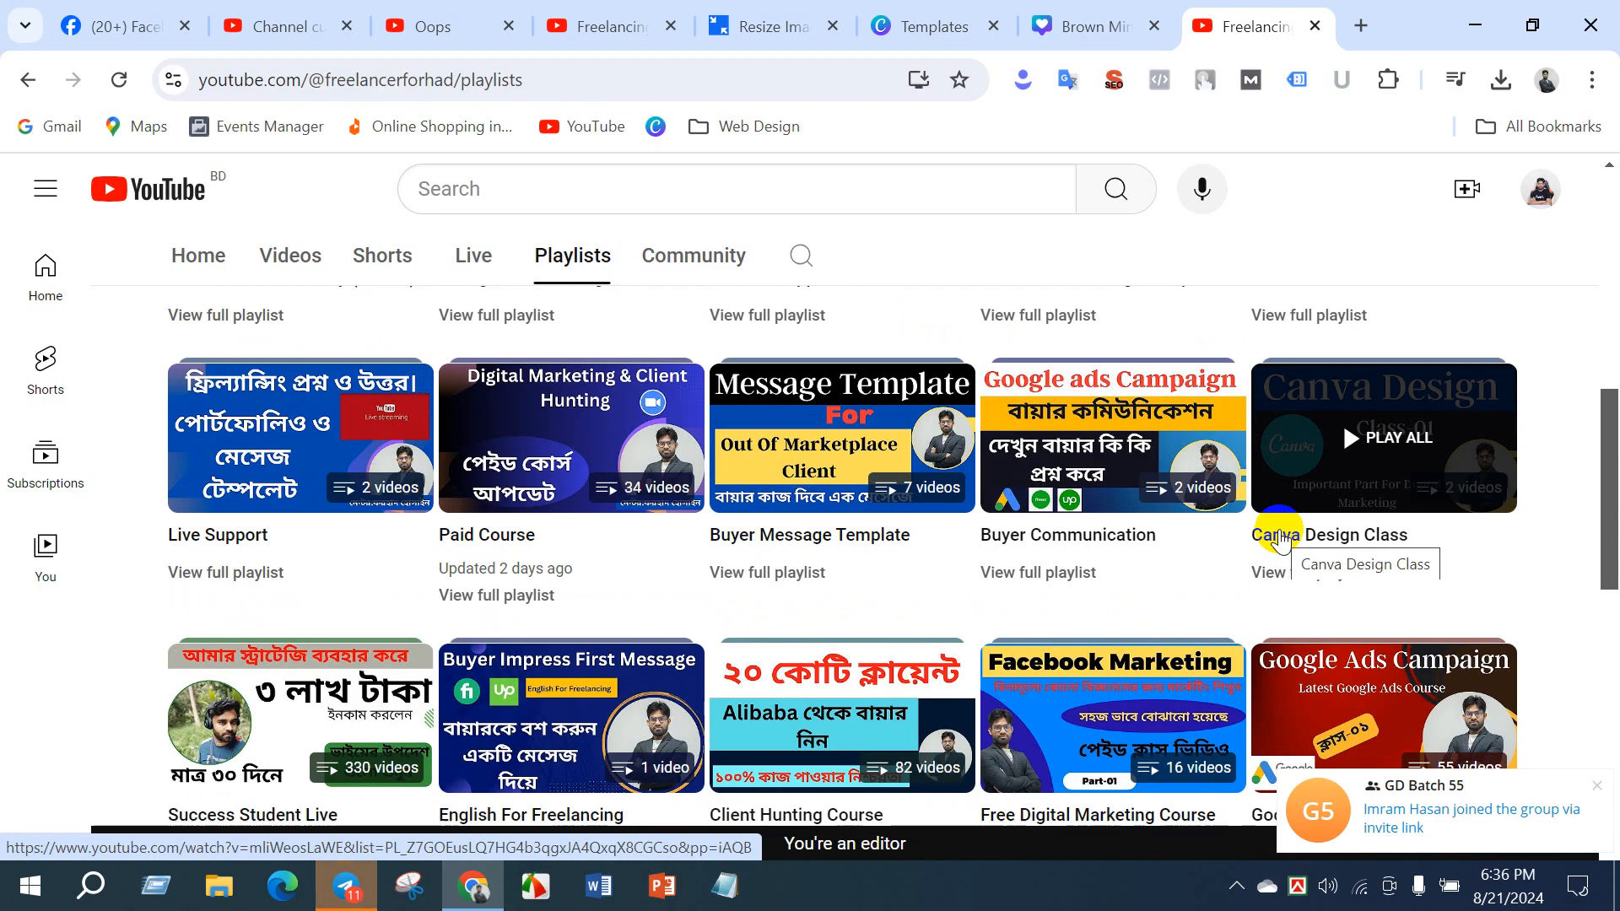
right_click(1280, 538)
left_click(1012, 390)
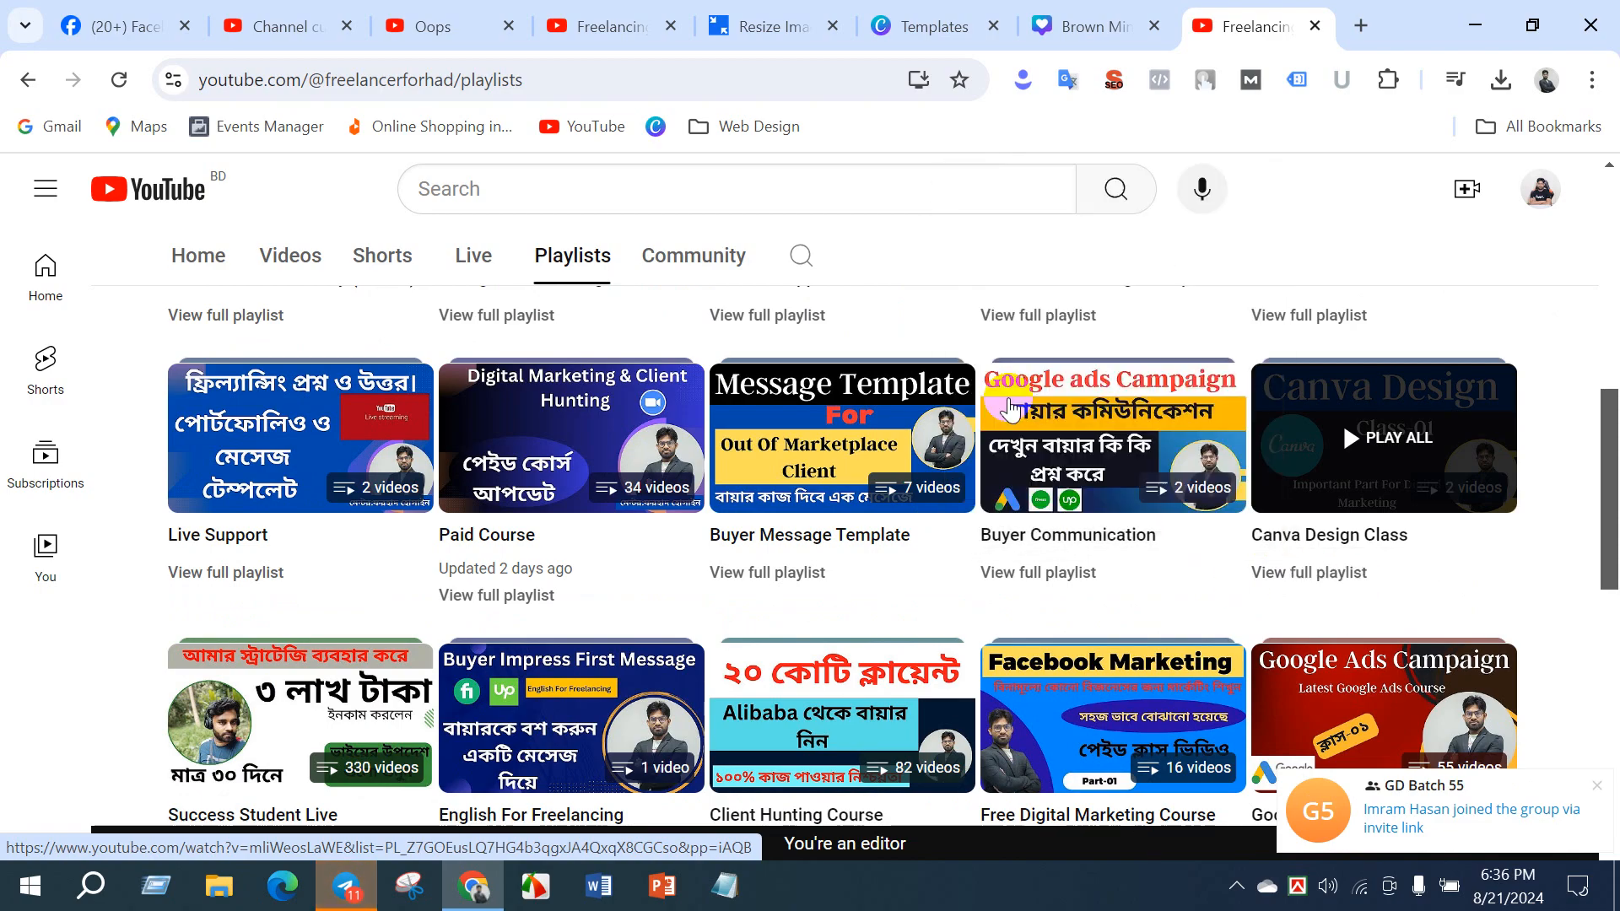
- Switch to Telegram and delete the Advanced Canva Design video link message from the DM-Batch-22 chat
left_click(346, 885)
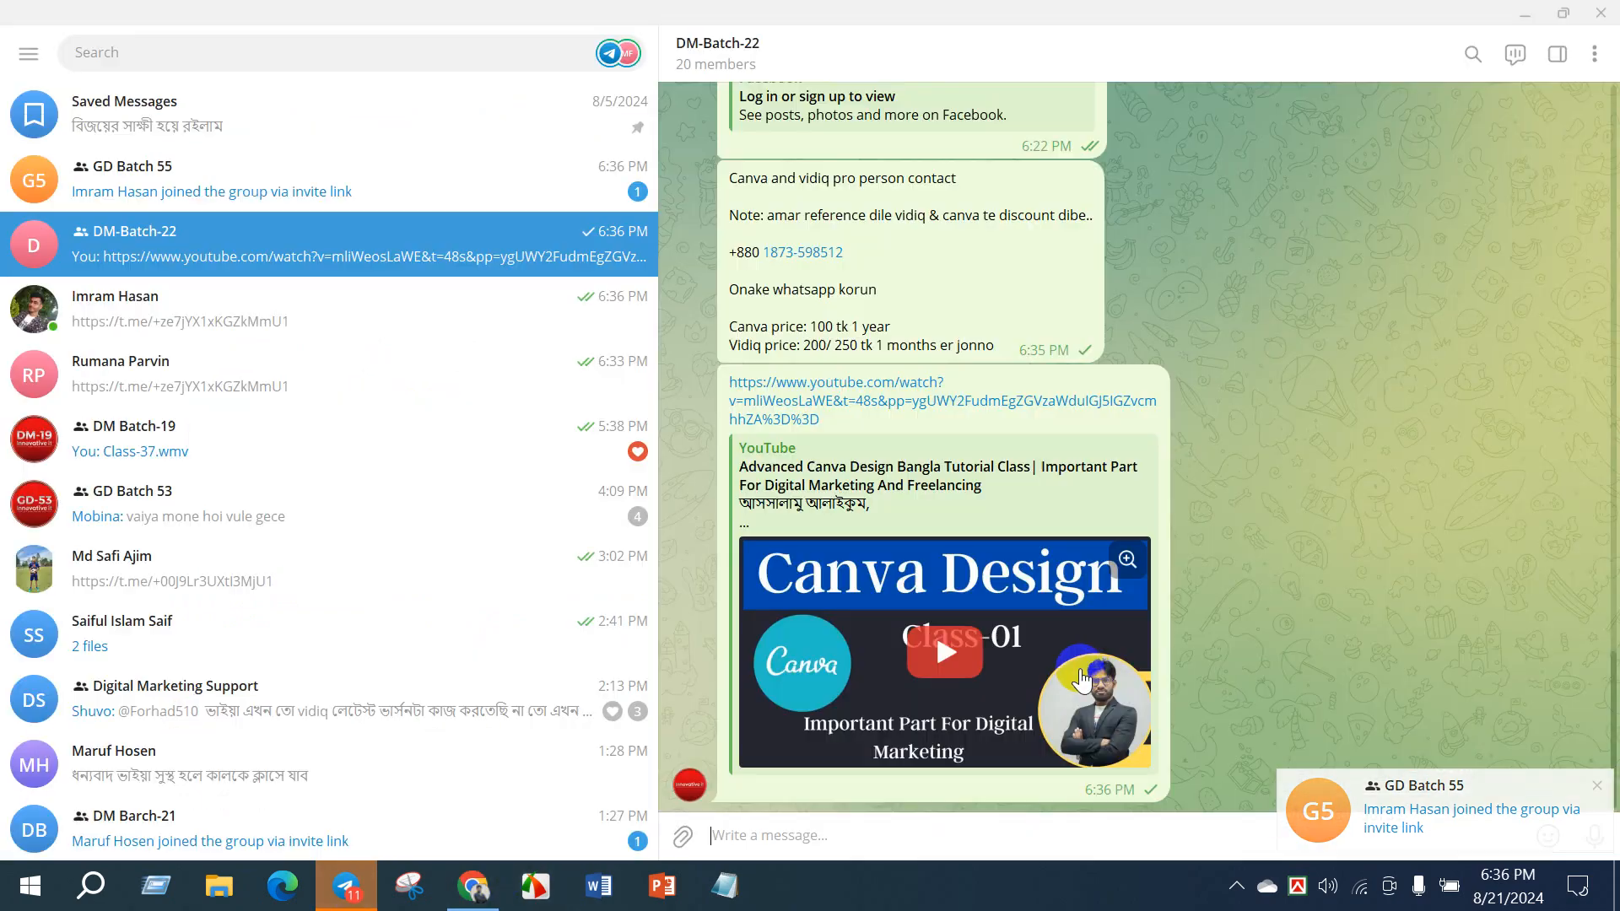
right_click(1077, 614)
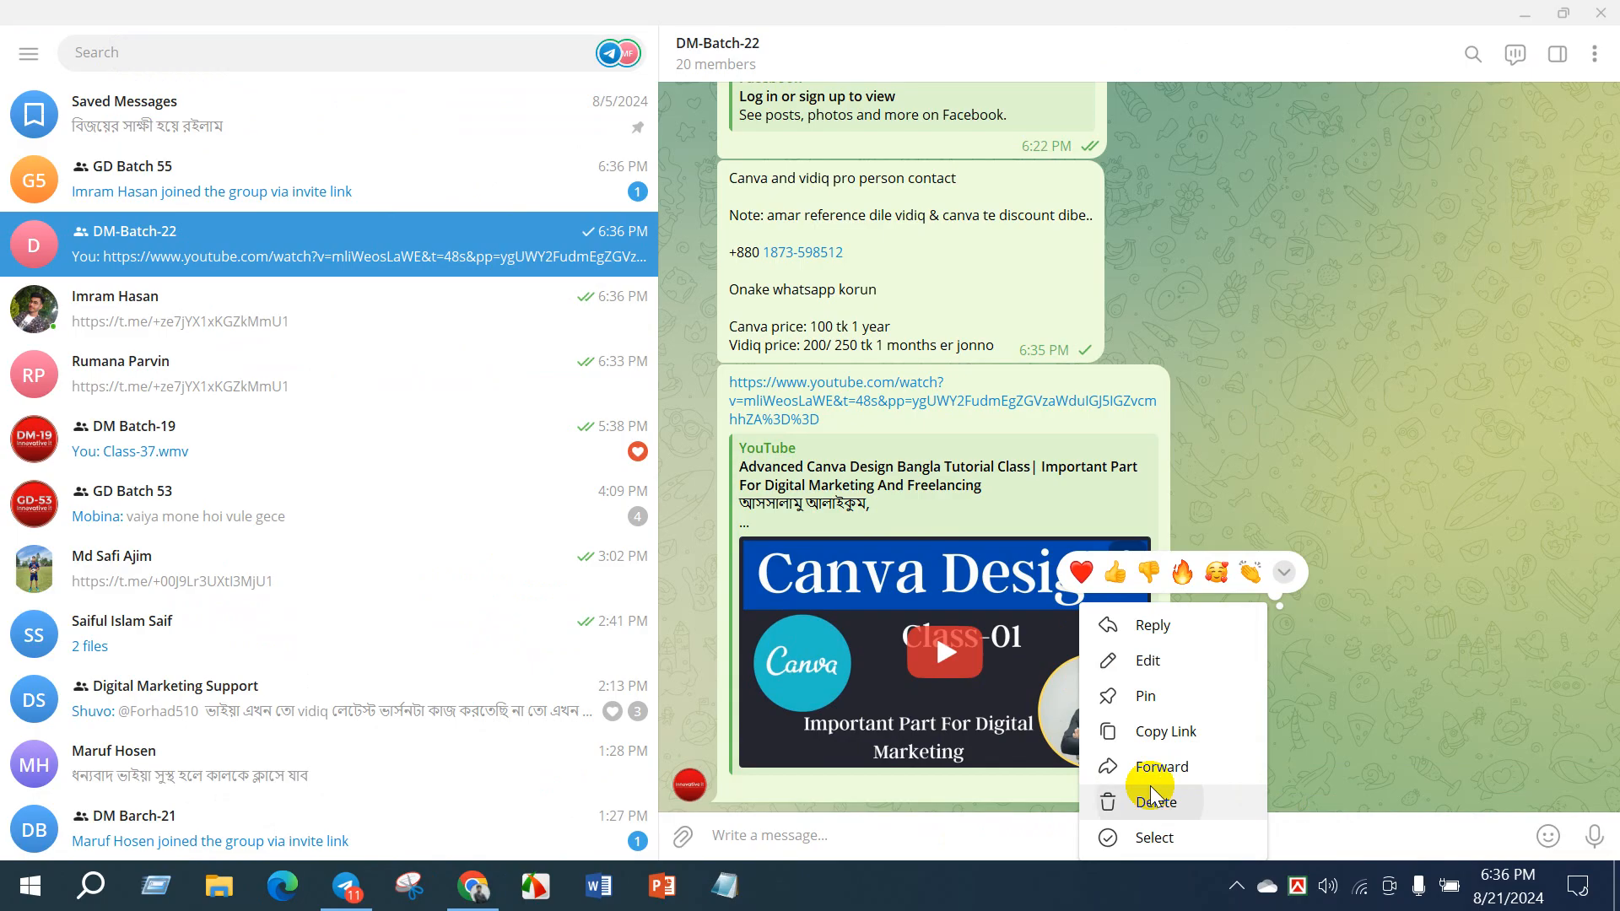
left_click(1151, 799)
left_click(929, 504)
- Send the copied Canva Design Class playlist link to the DM-Batch-22 chat
left_click(894, 837)
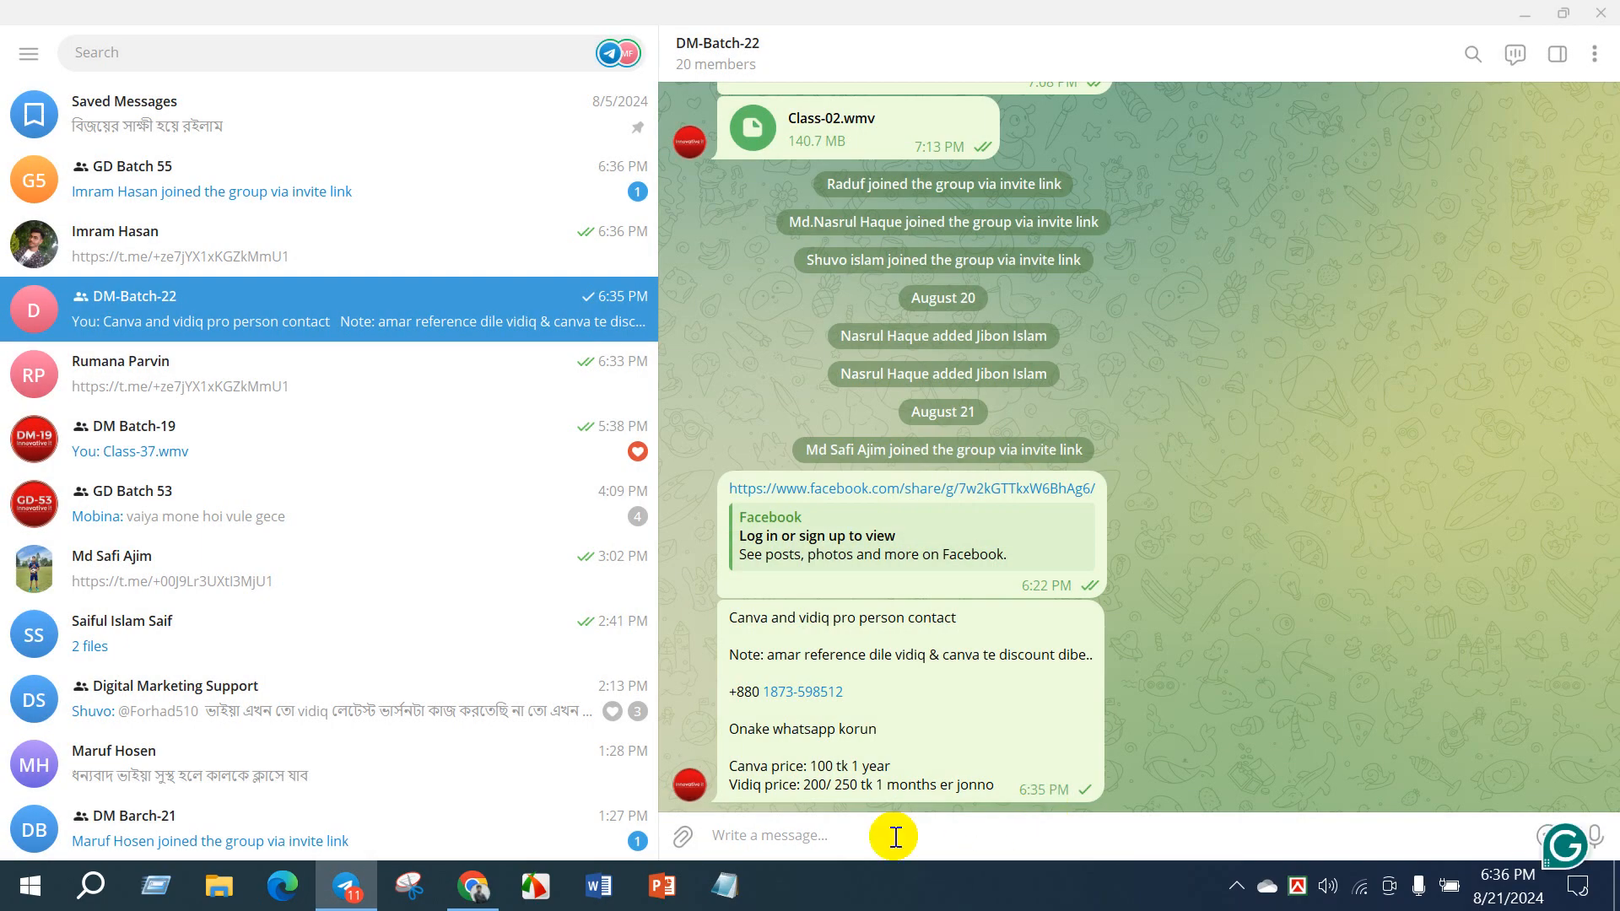
key("ctrl+v")
key("Return")
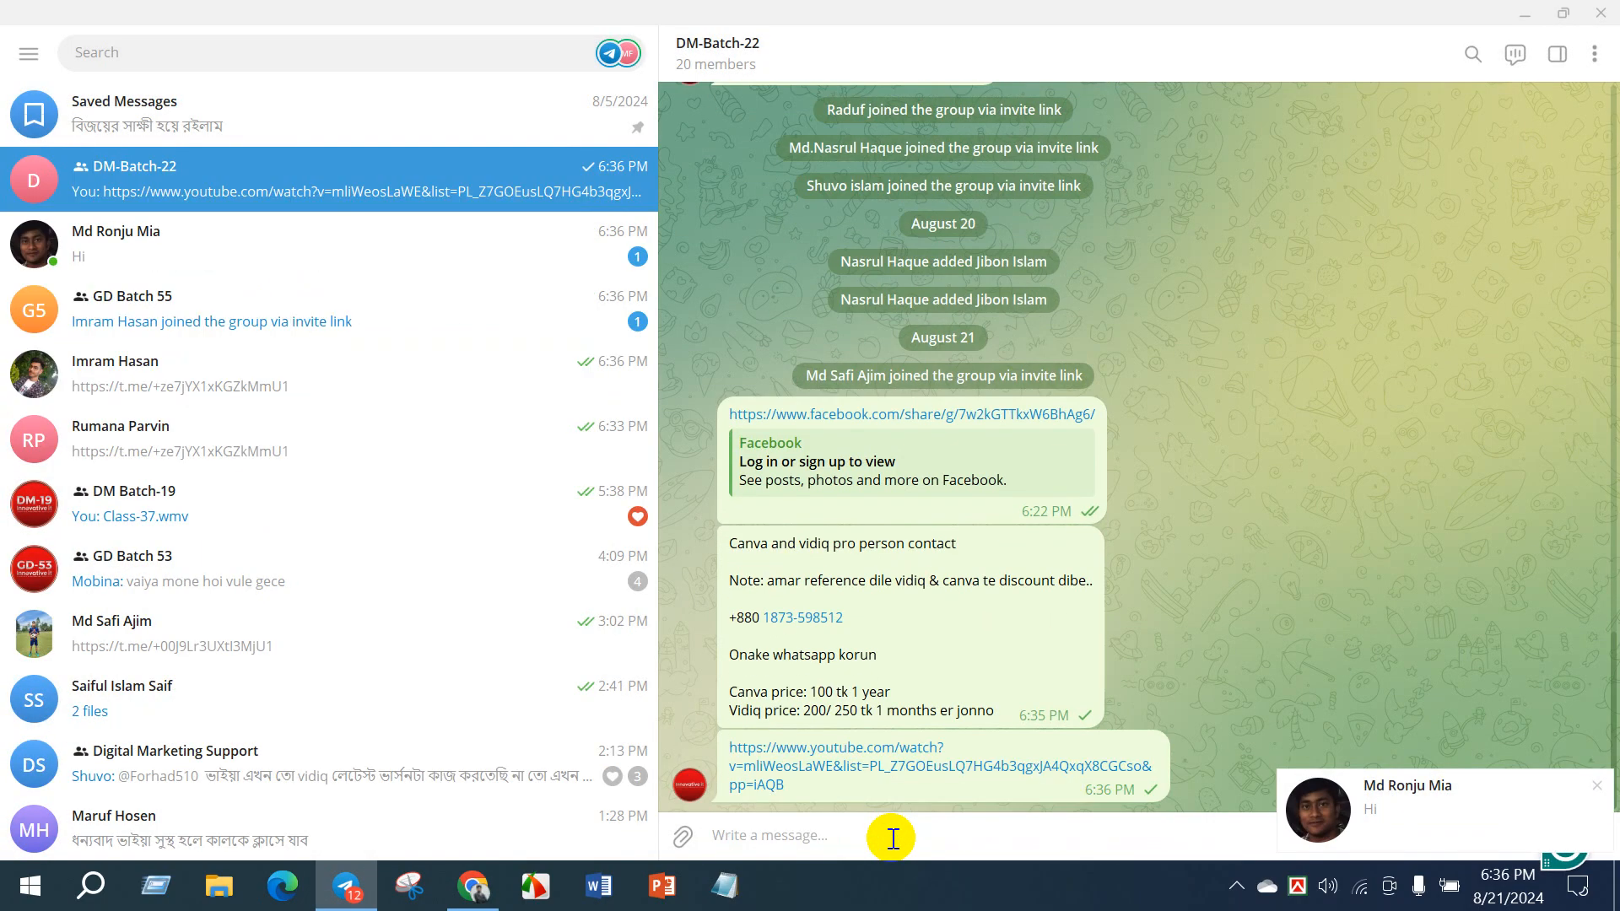
left_click(1392, 528)
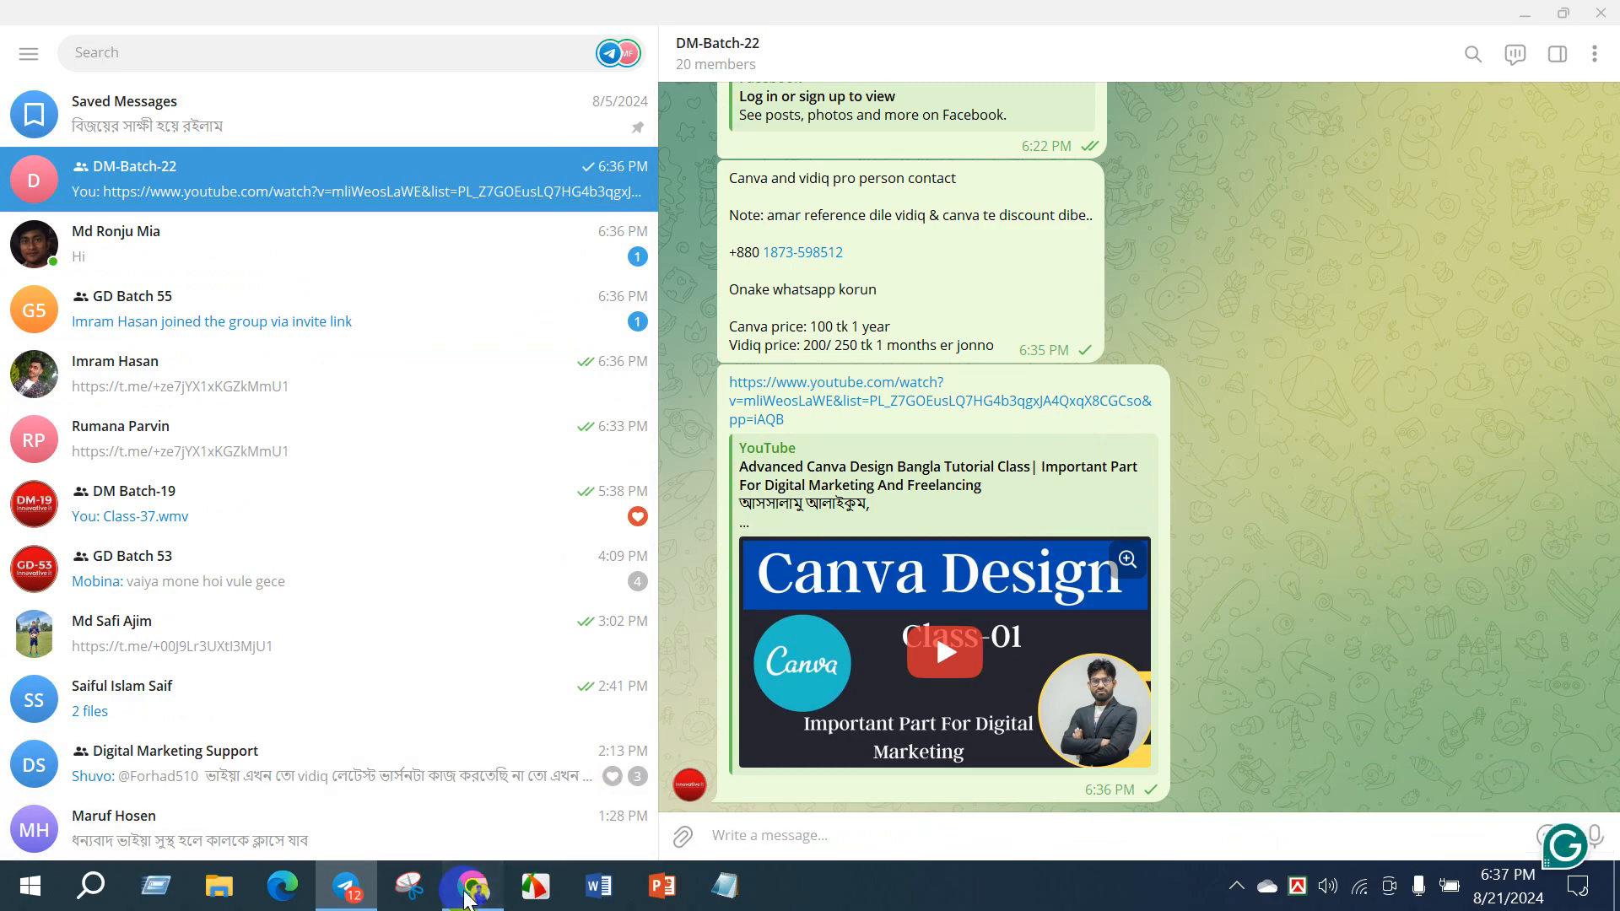
- Switch to the browser, check the banner image requirements in YouTube Studio's branding settings, and return to the Brown Minimalist YouTube Banner design
left_click(467, 900)
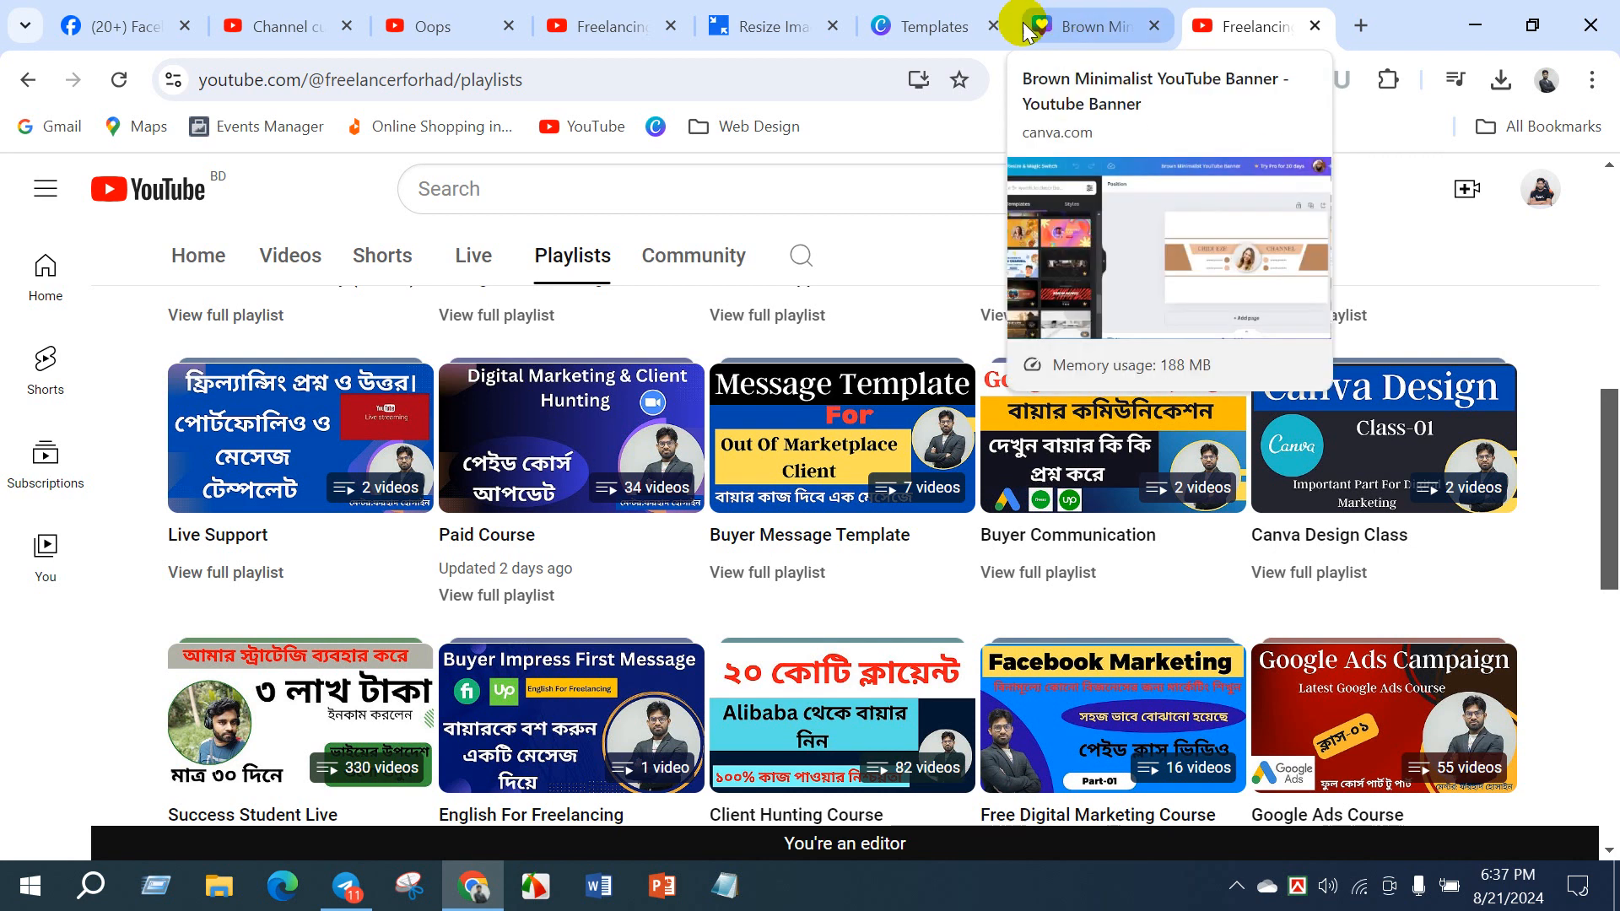
left_click(271, 27)
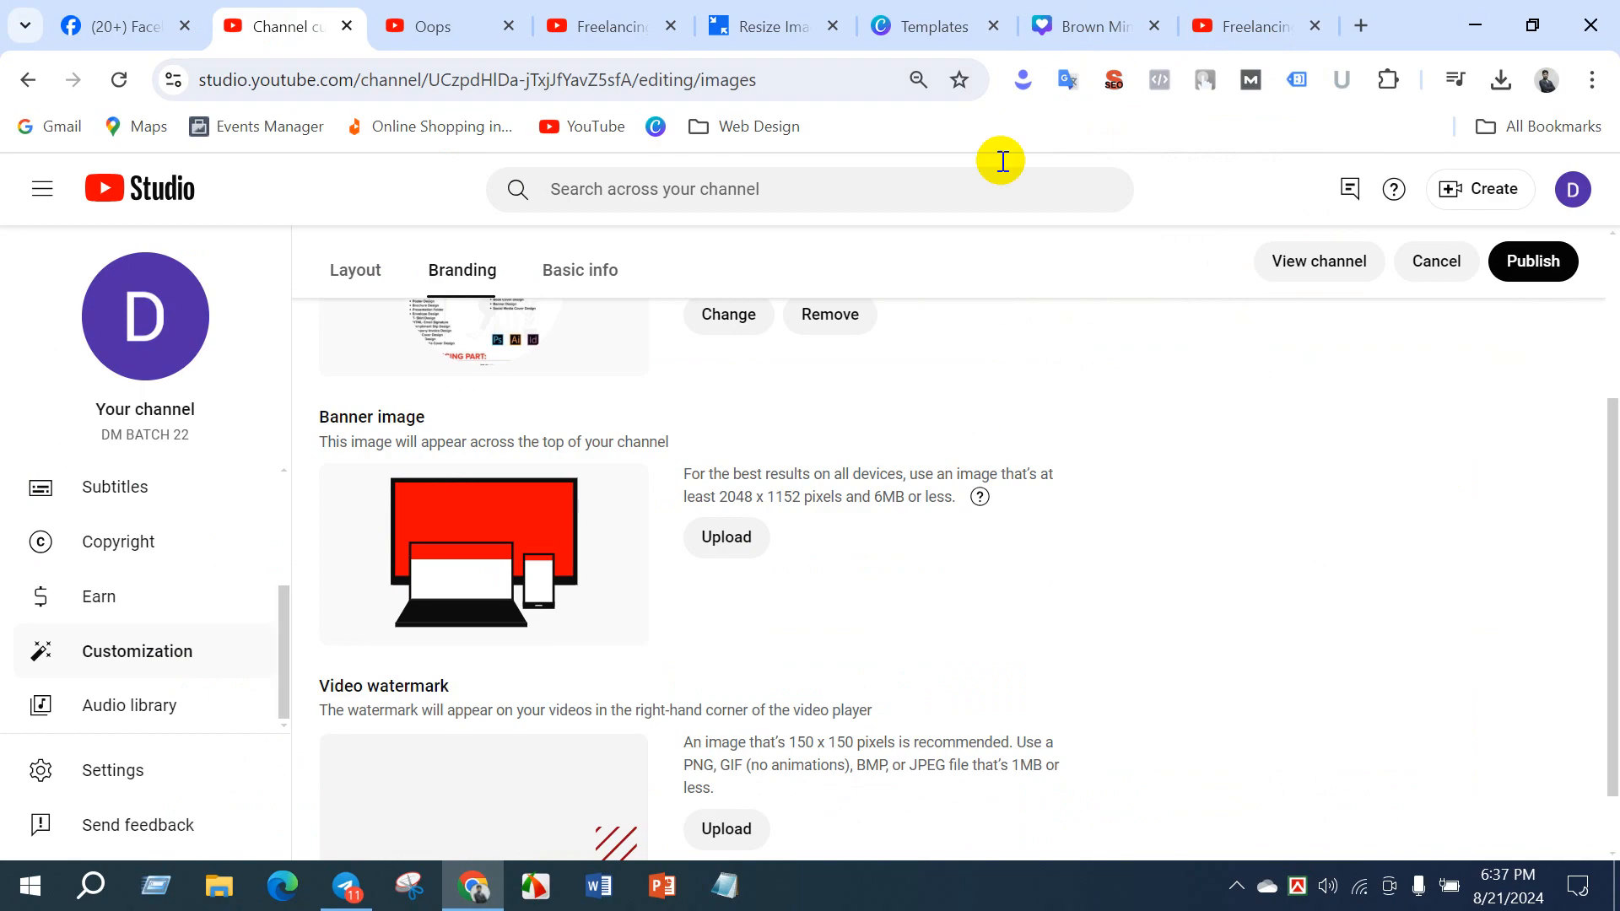
left_click(1055, 25)
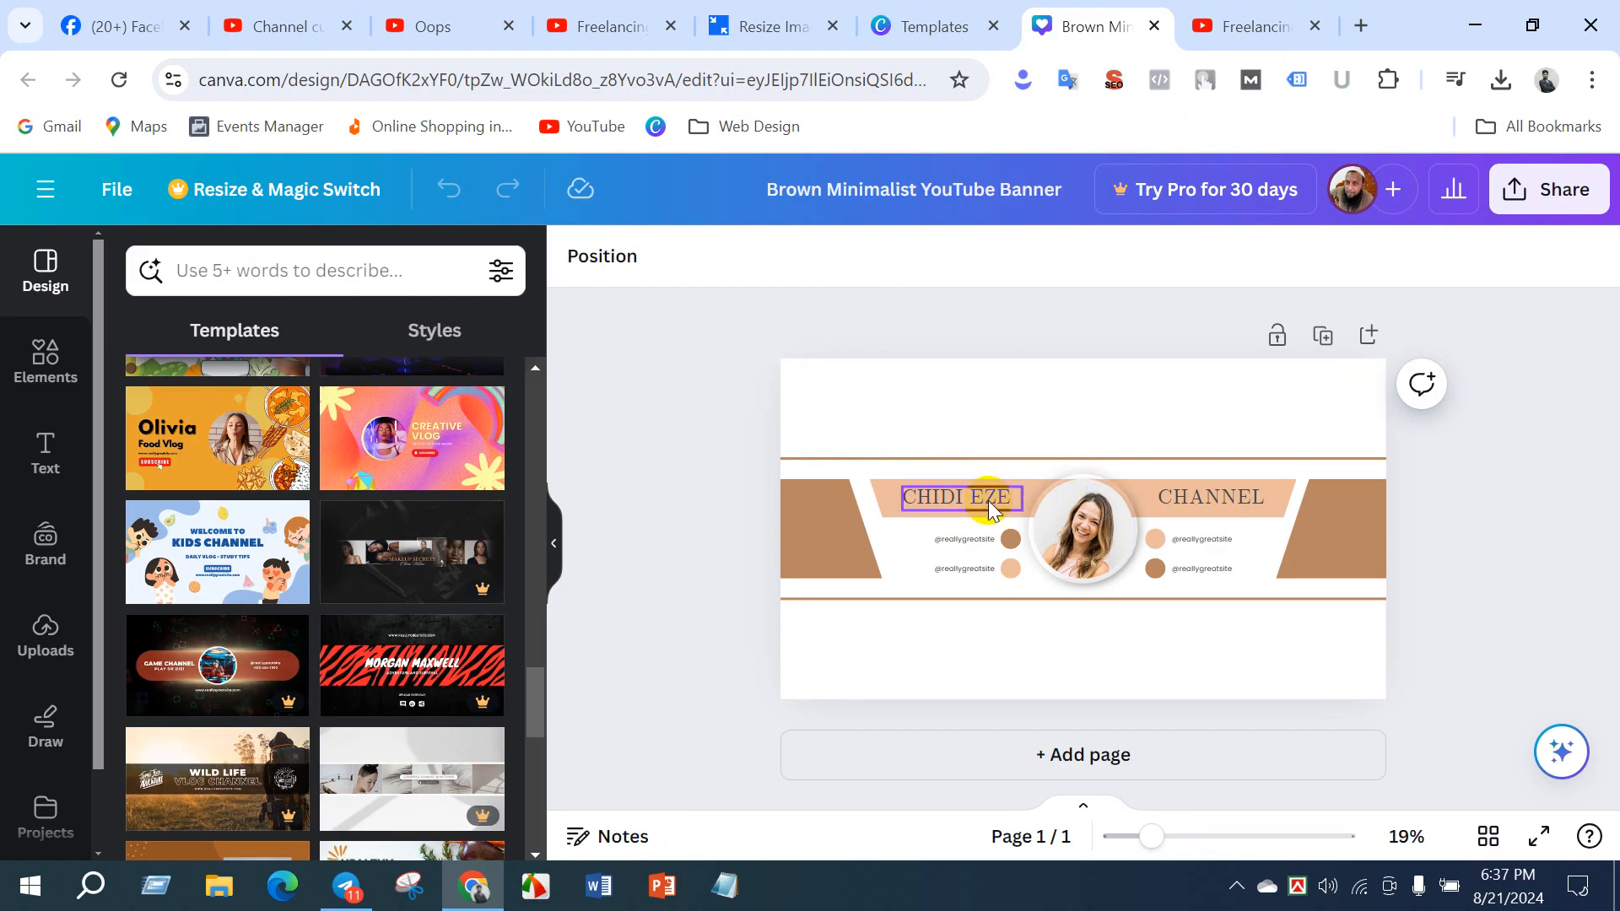
- Examine the banner's editable parts by selecting the background, the outlined band and the two heading shapes one after another
left_click(992, 421)
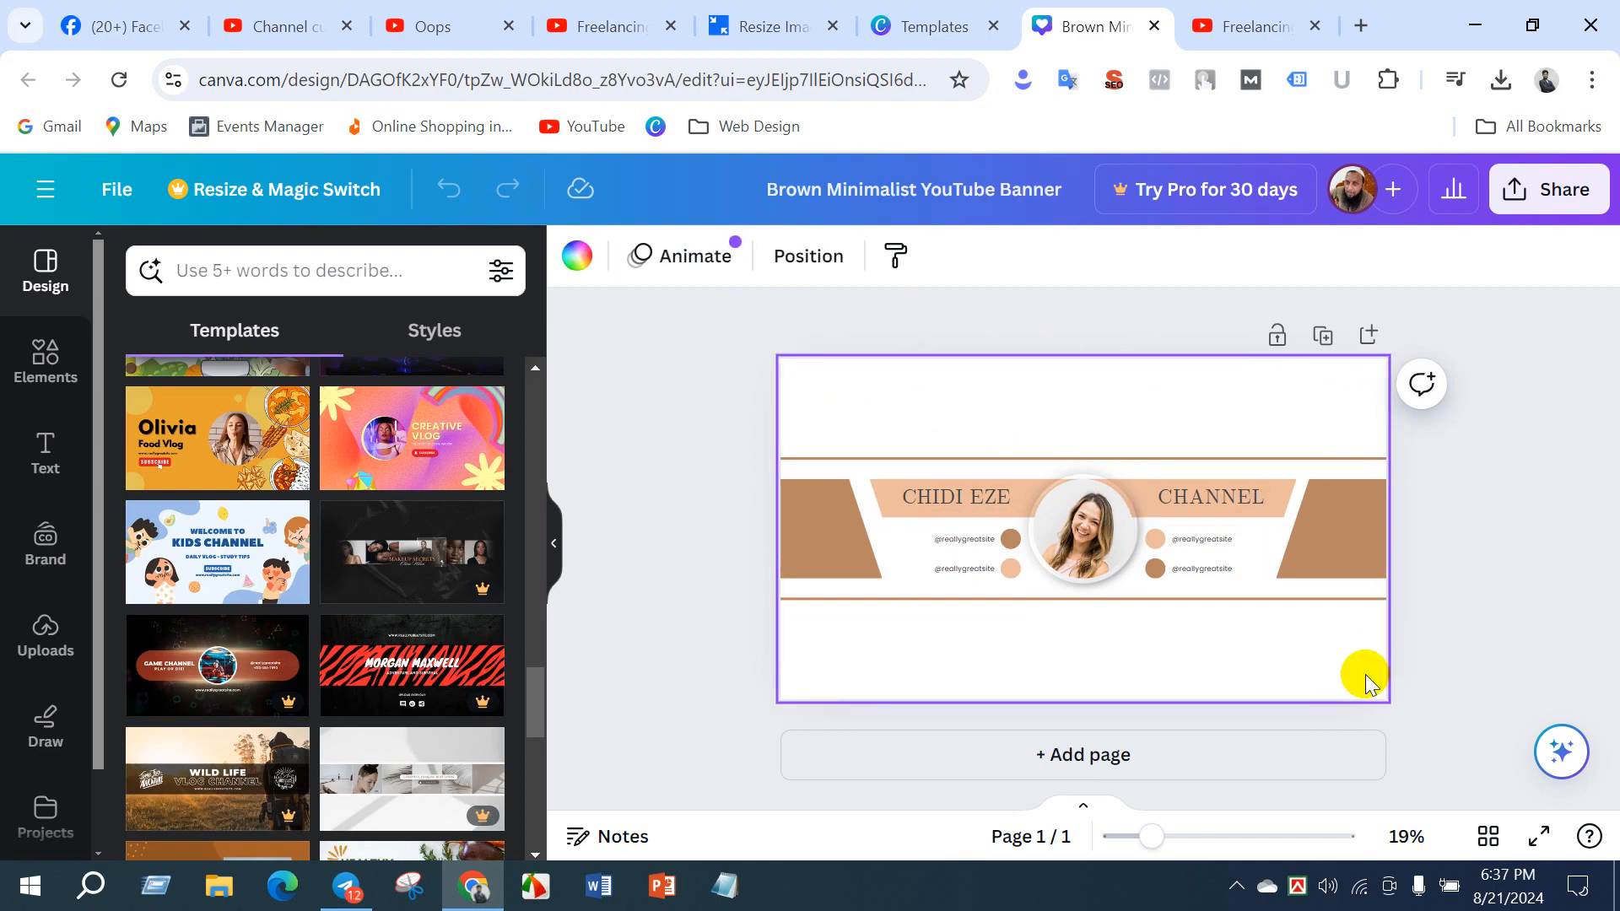
left_click(1371, 478)
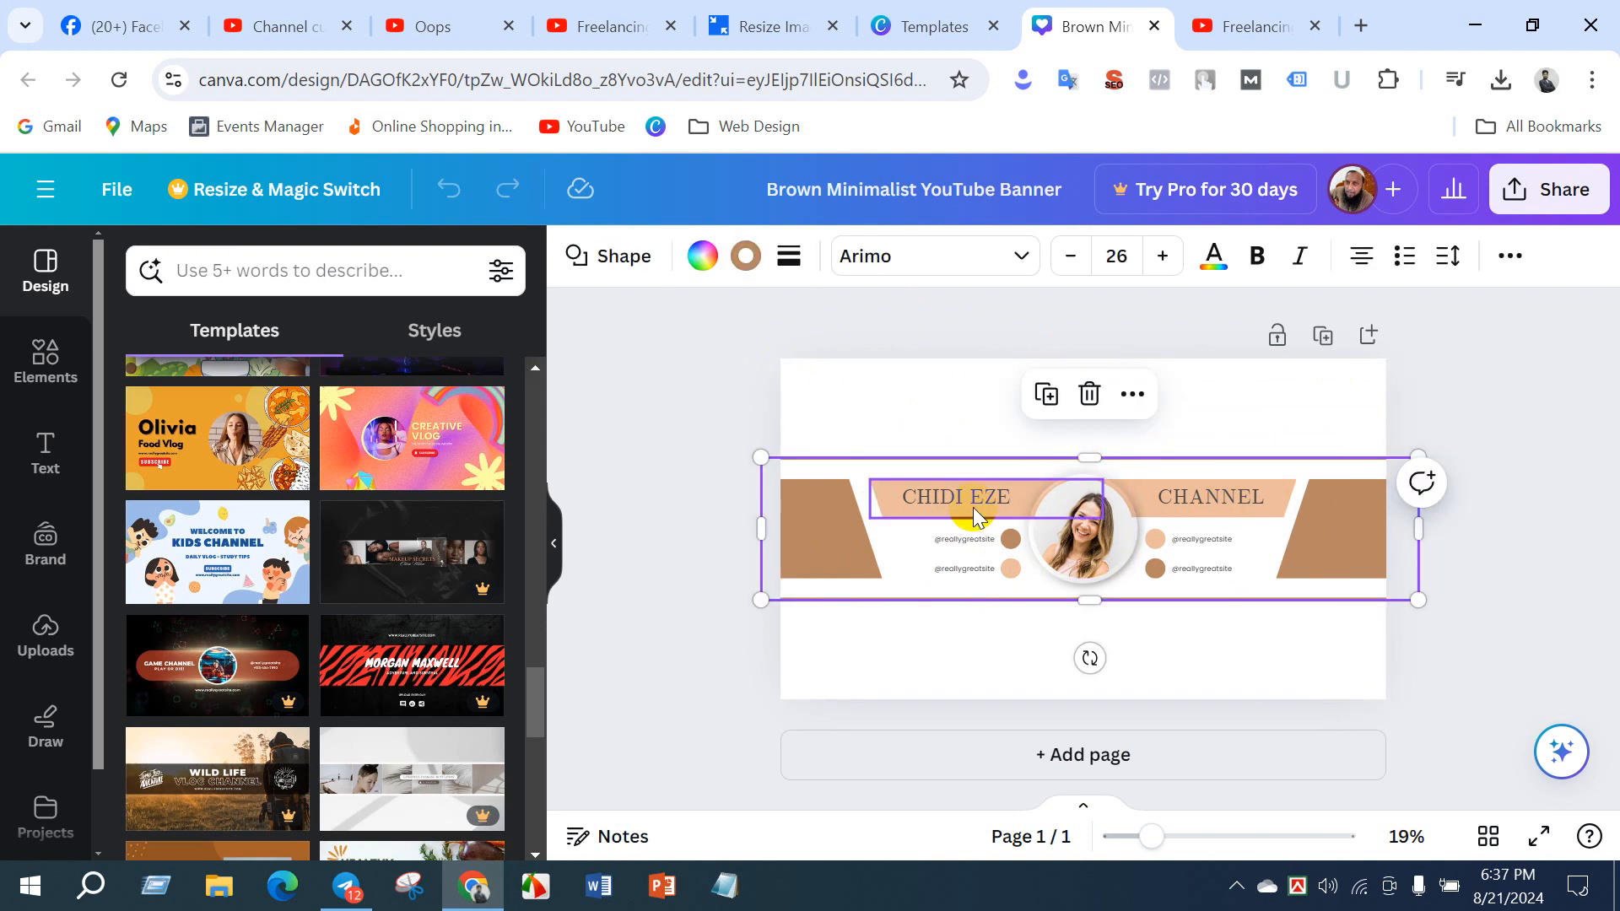
left_click(893, 489)
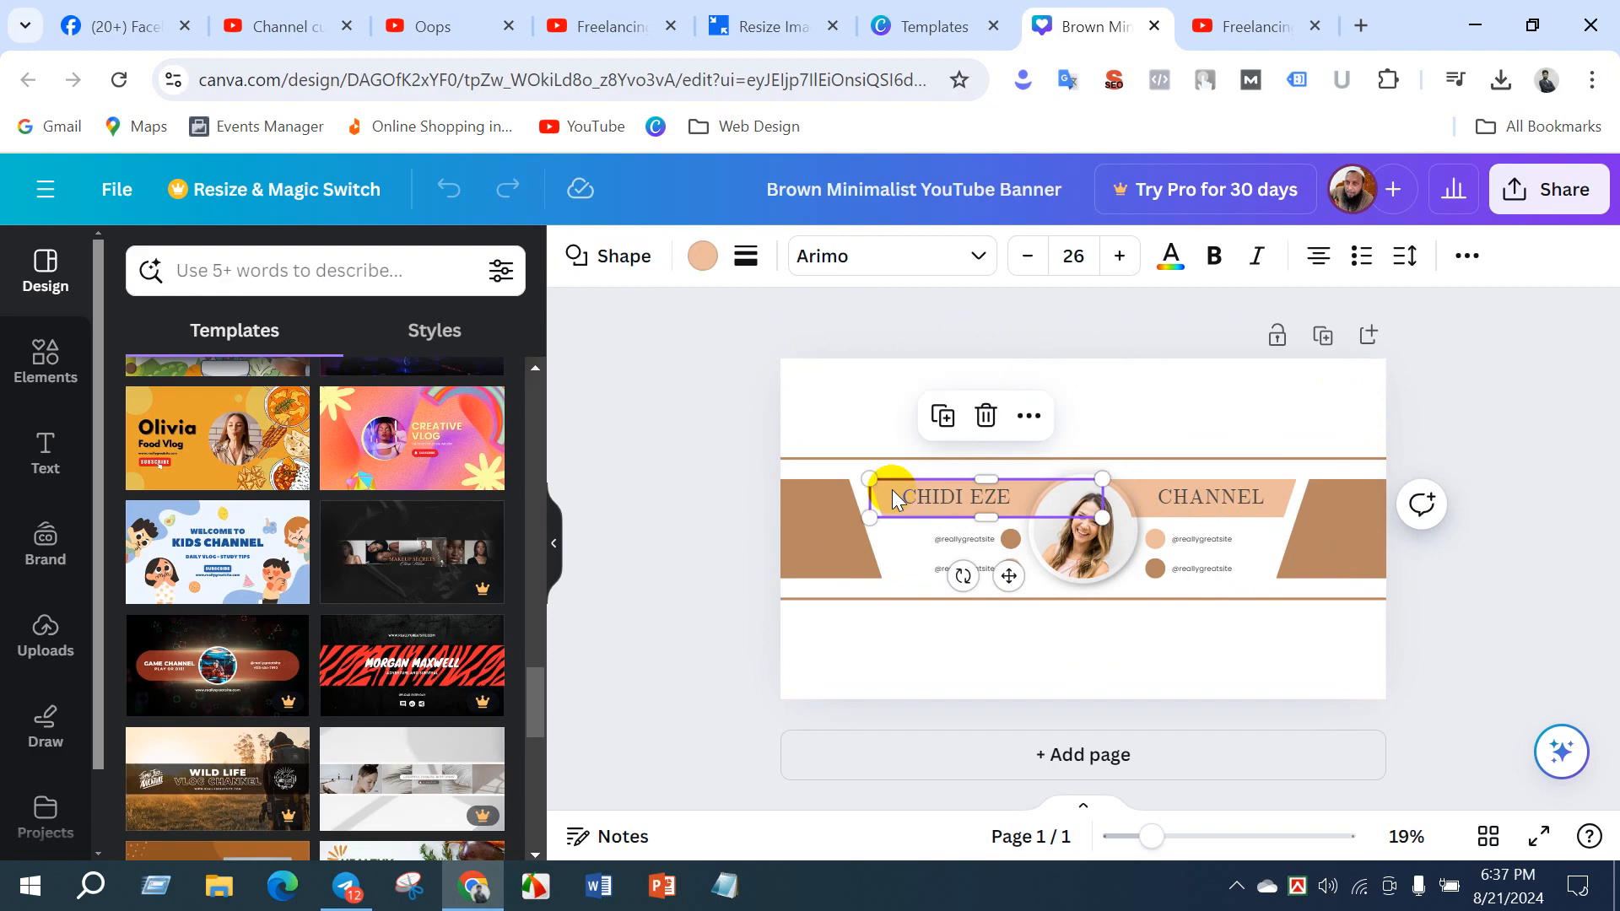
left_click(1276, 493)
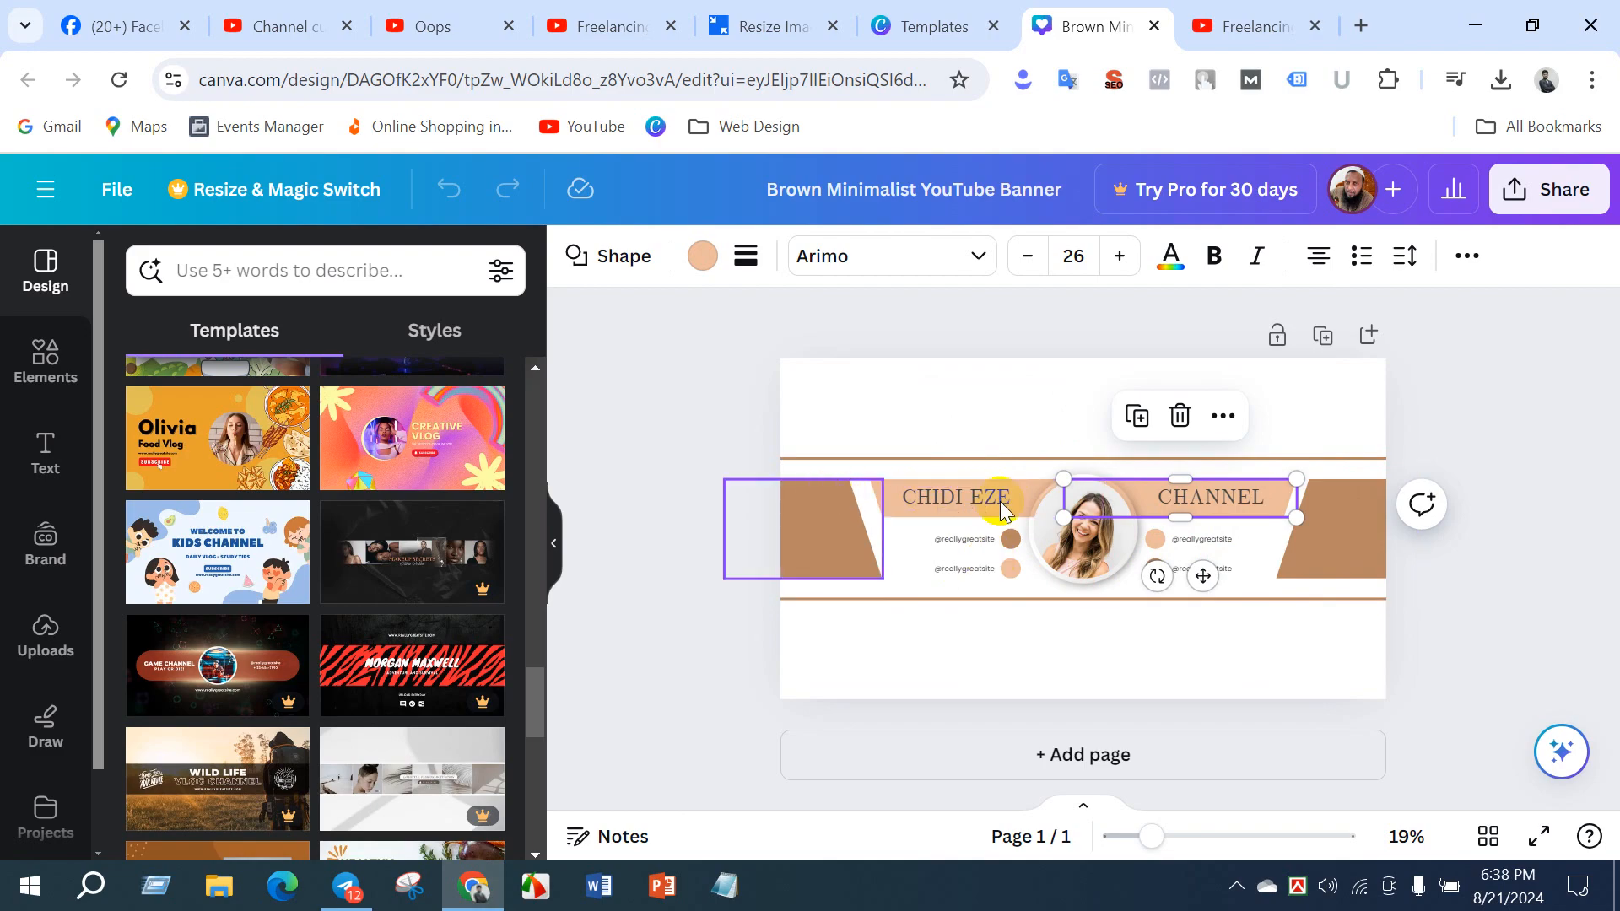
- Deselect the banner's shape, check the existing banner on the freelancing YouTube channel's home page, and return to the Canva design
left_click(977, 384)
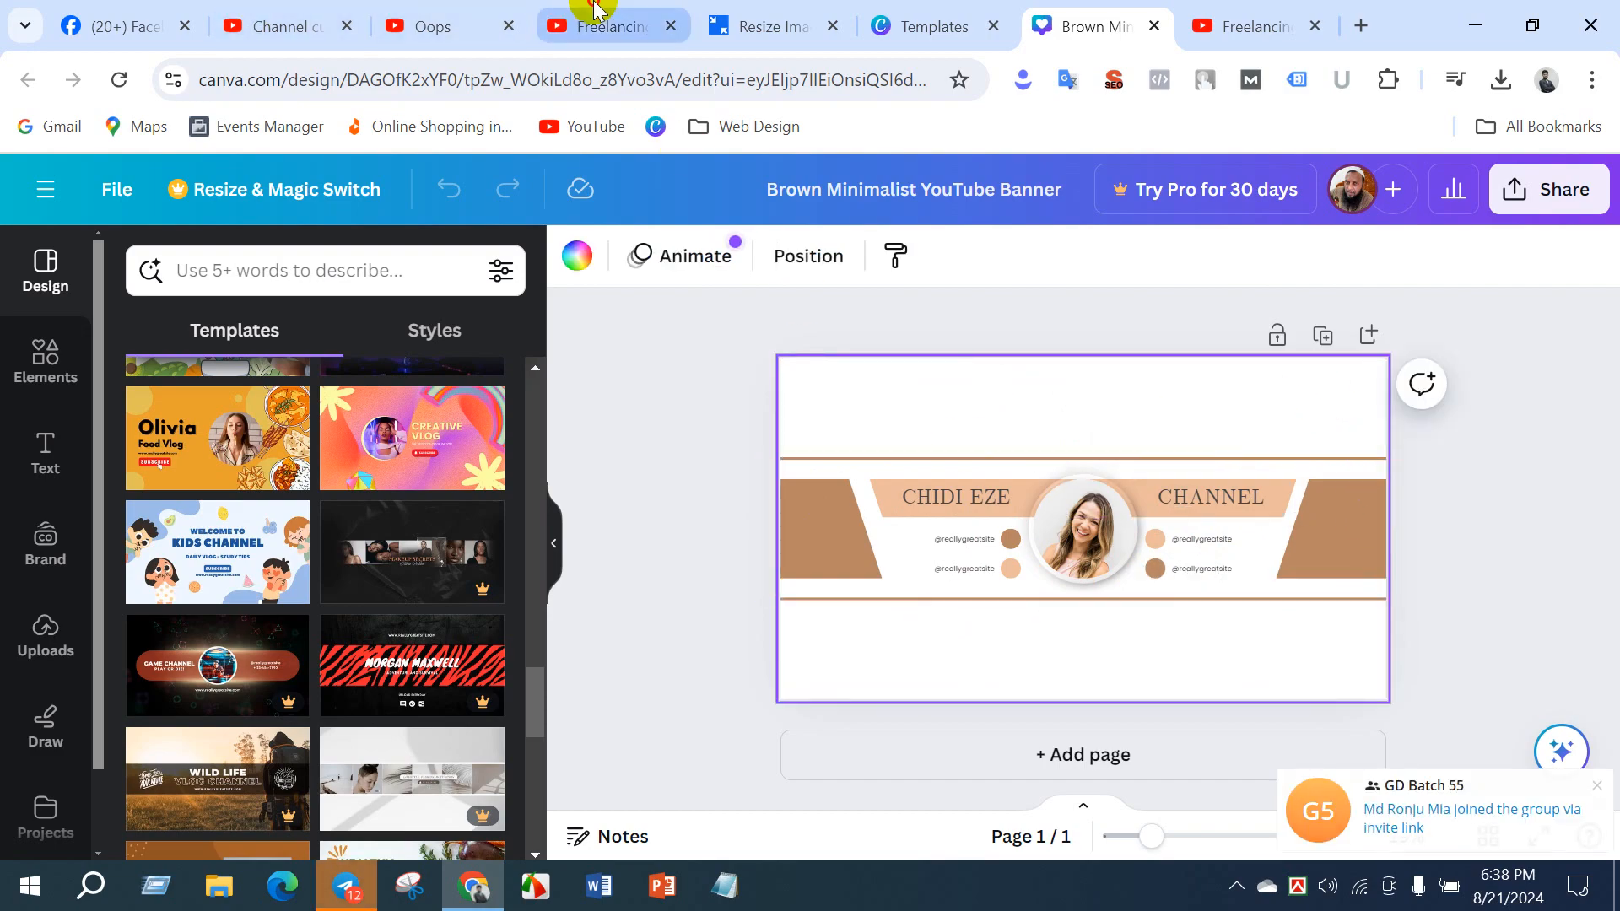
left_click(616, 26)
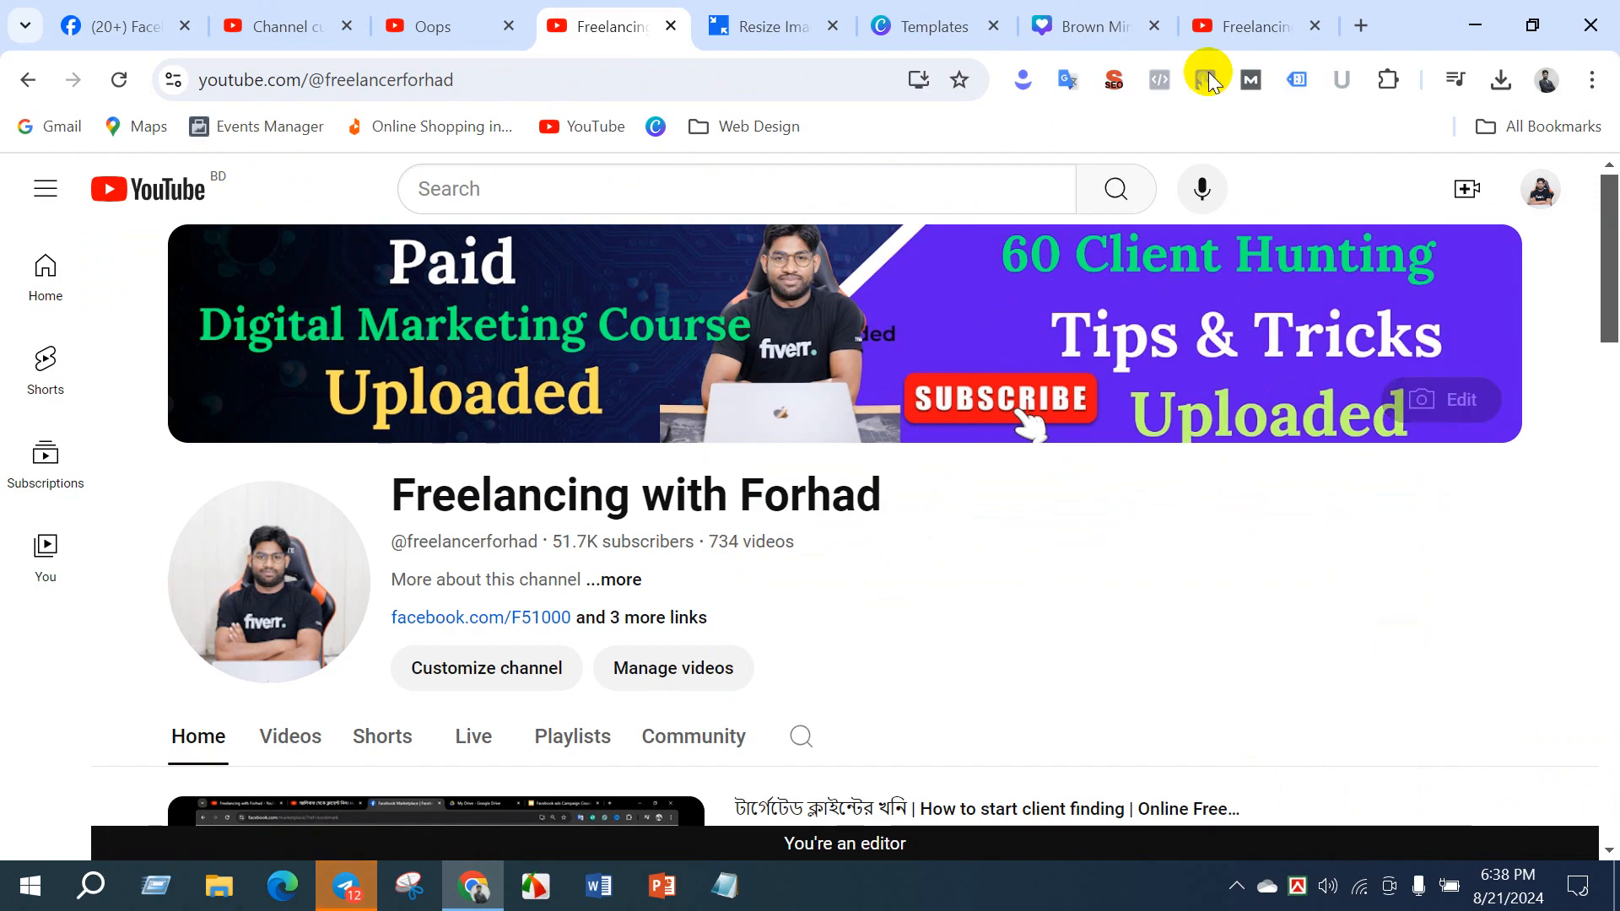
left_click(1112, 22)
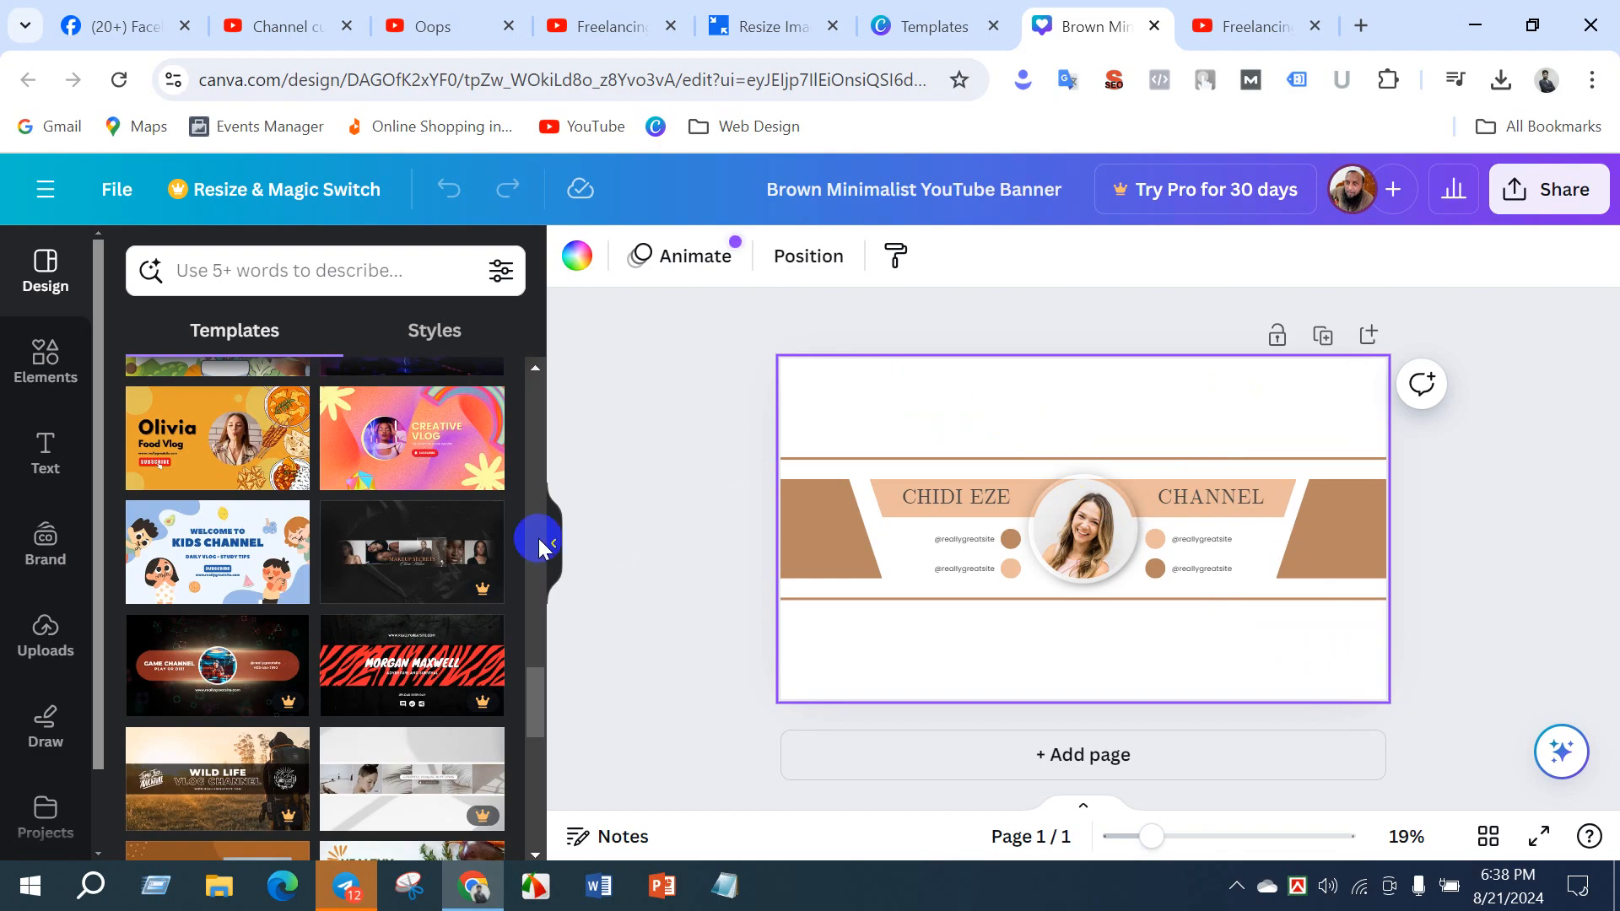
- Apply the Blue Breaking News YouTube Channel Art template to the banner and select its background image
scroll(239, 569, "down", 3)
scroll(238, 570, "down", 3)
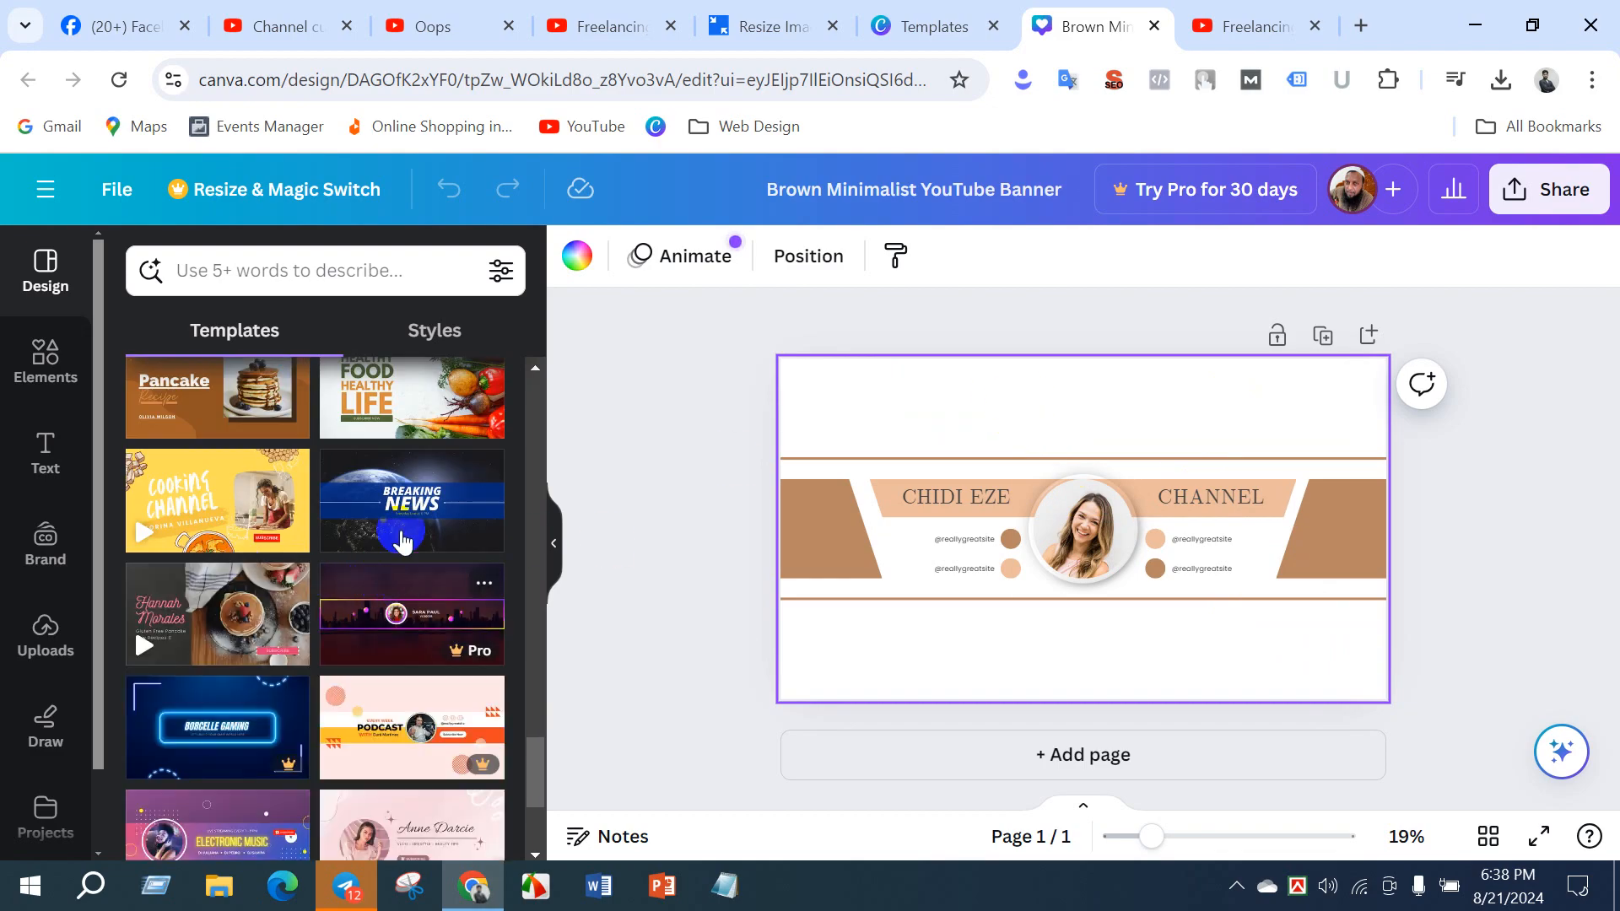
left_click(447, 511)
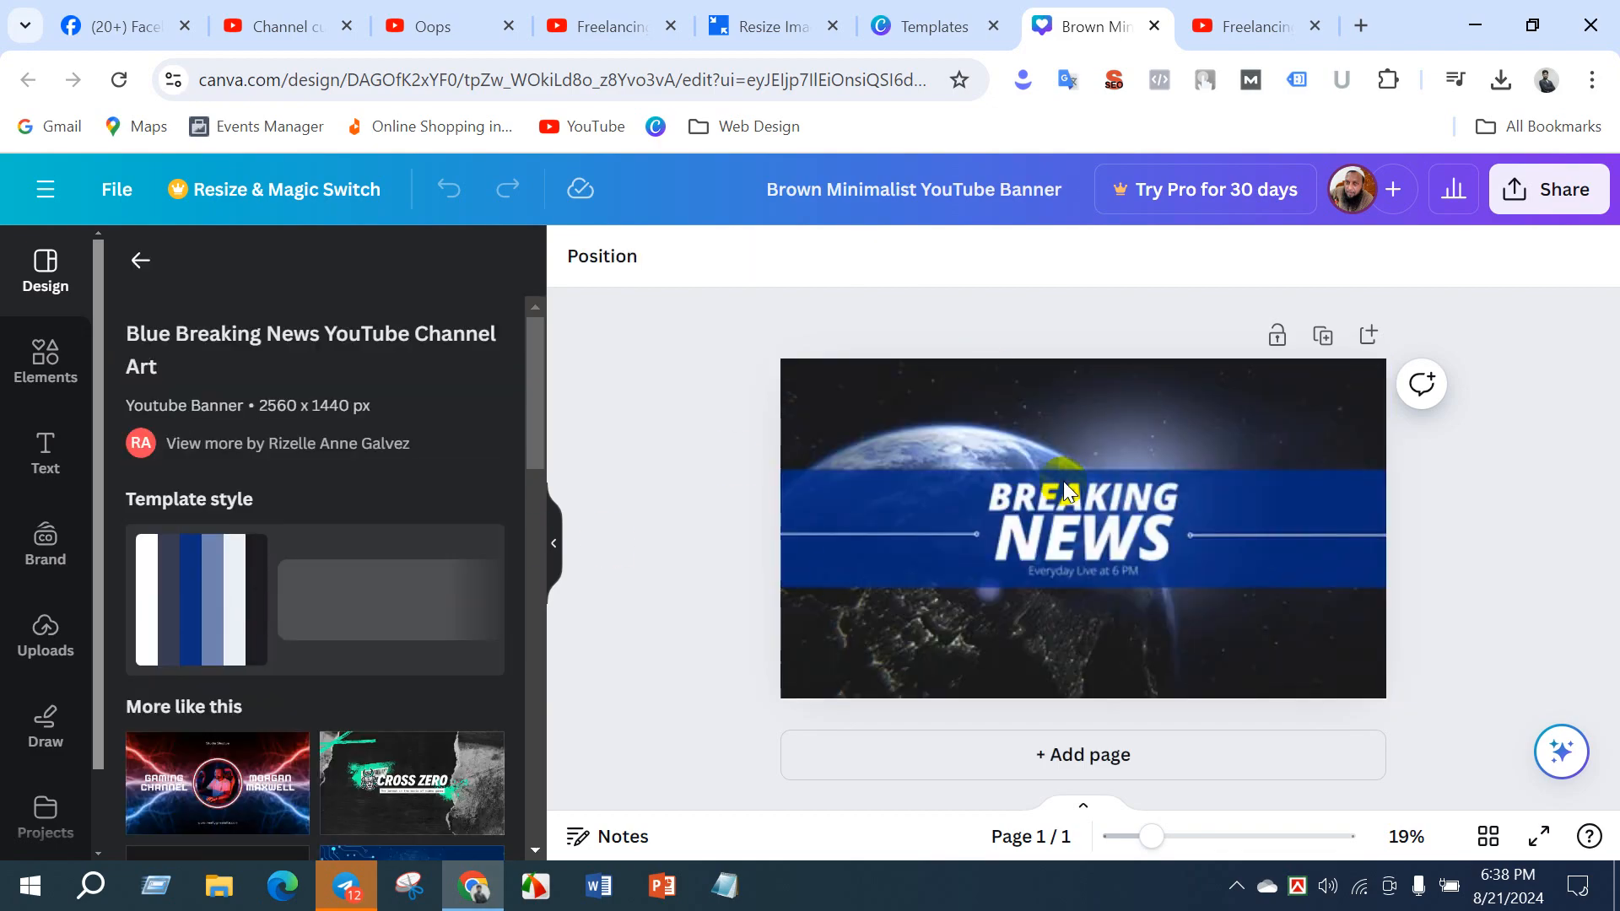
left_click(922, 495)
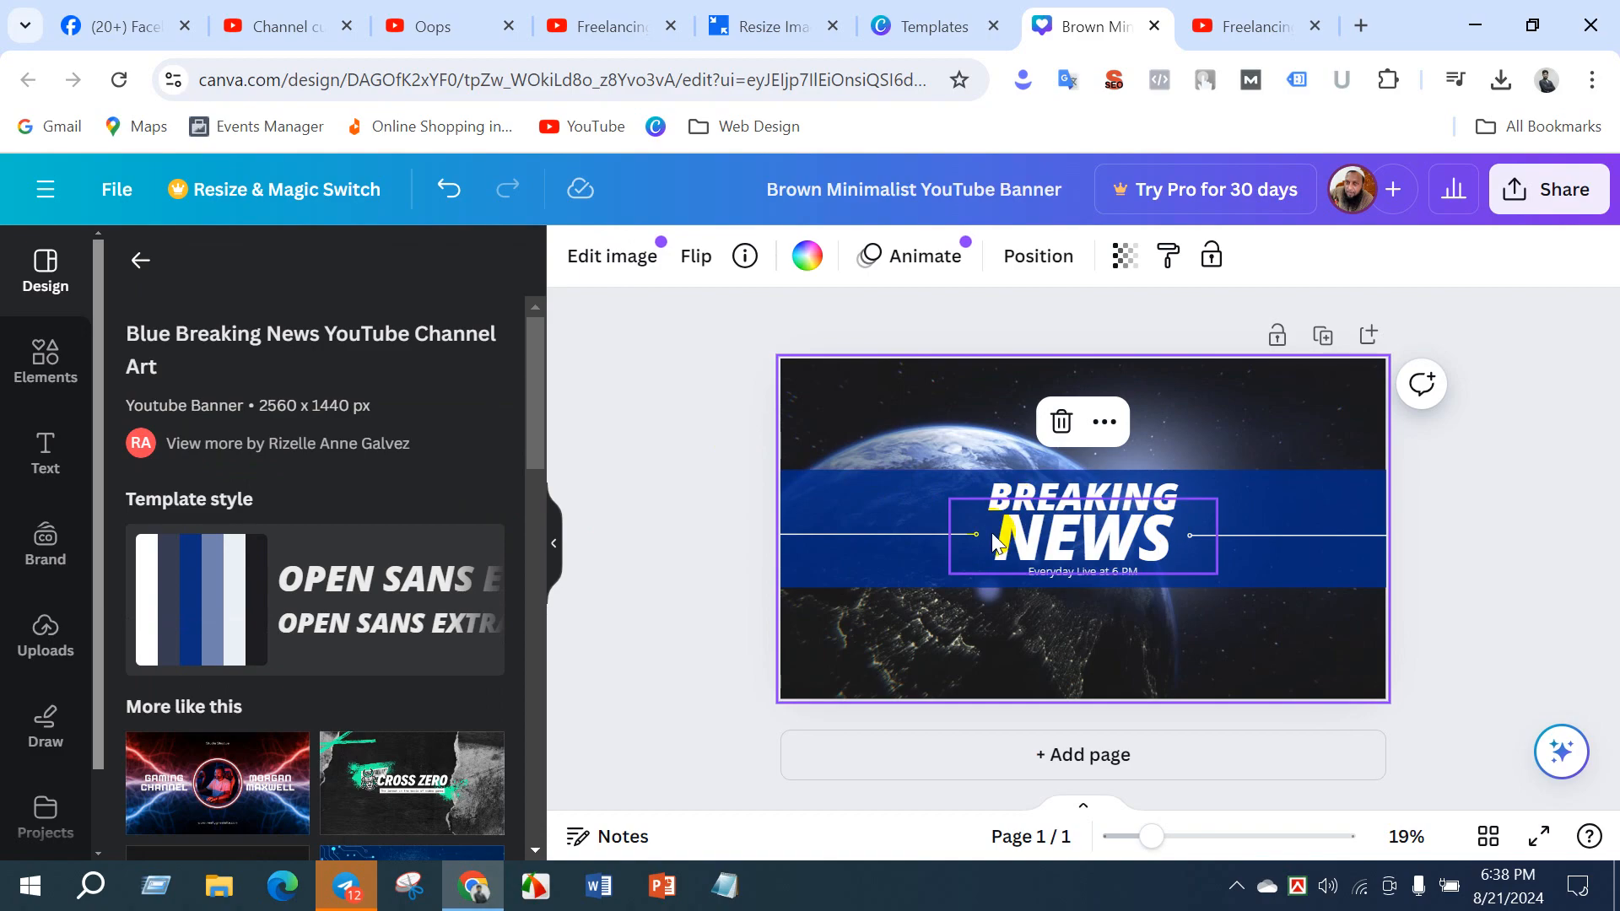
- Apply the Beige Black Minimalist Elegant Lifestyle Blog YouTube Banner template and check its background and heading by selecting them
scroll(180, 643, "down", 8)
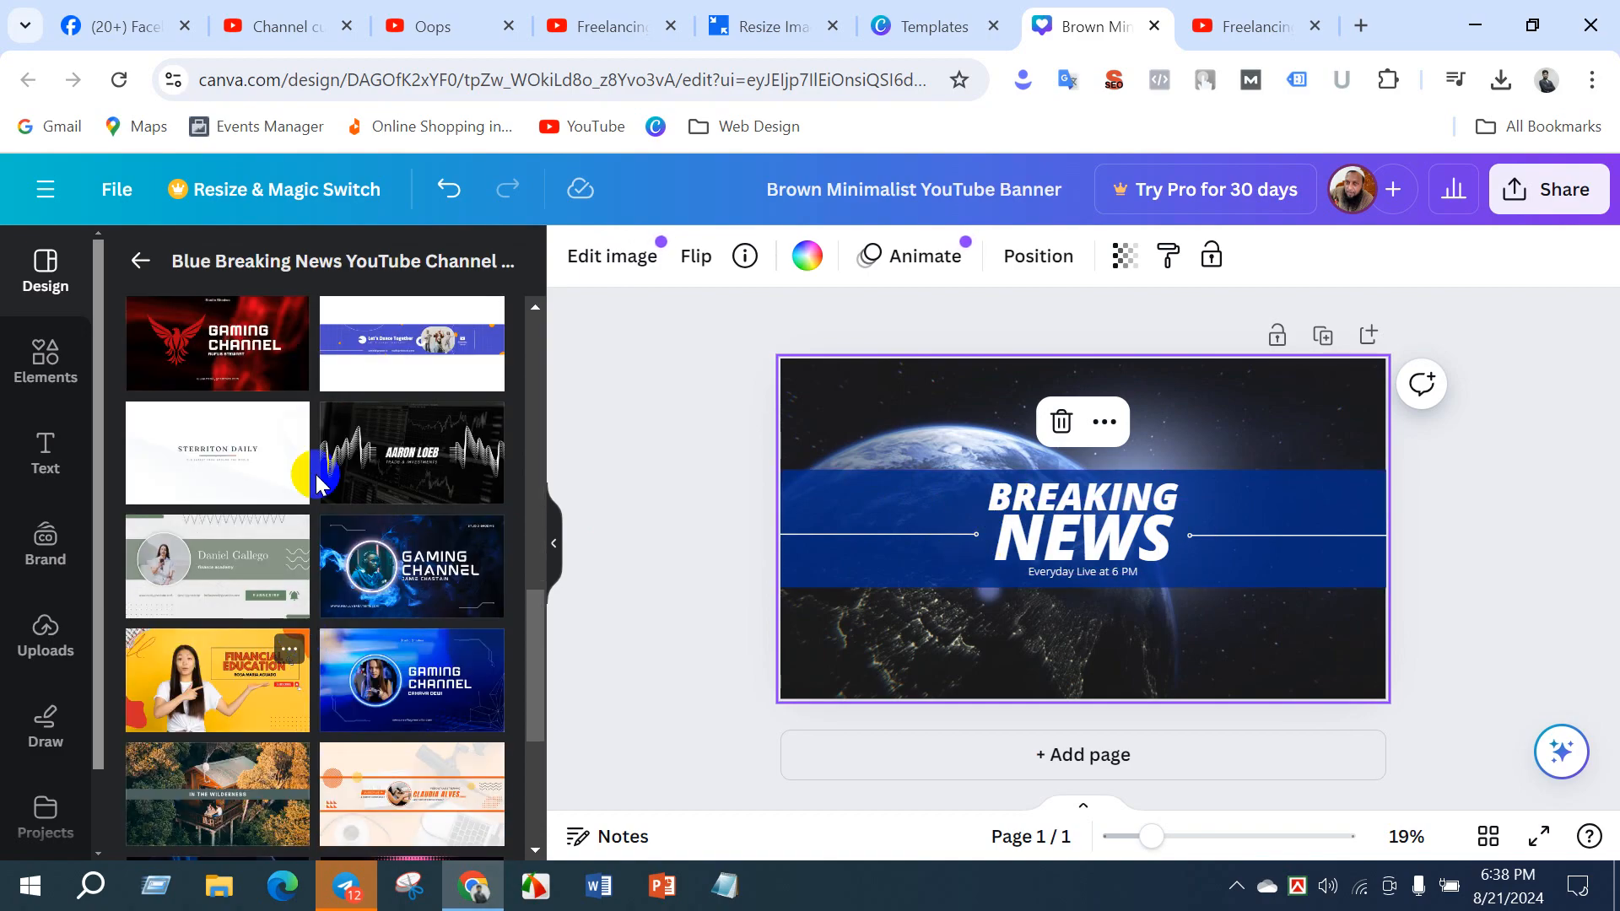
scroll(372, 590, "down", 4)
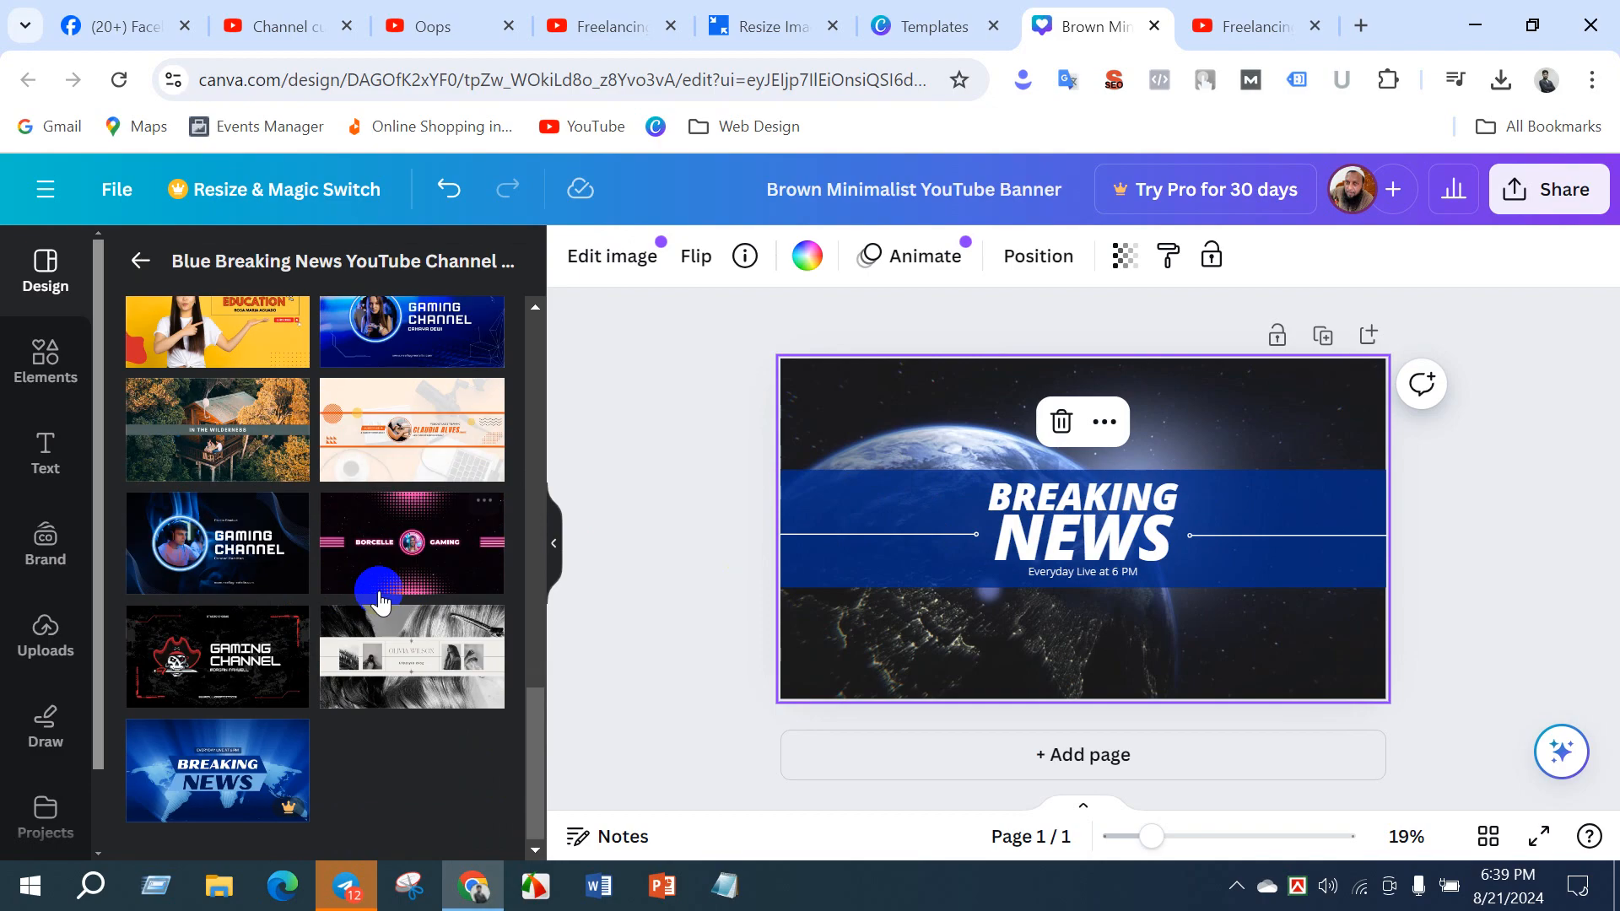
left_click(366, 646)
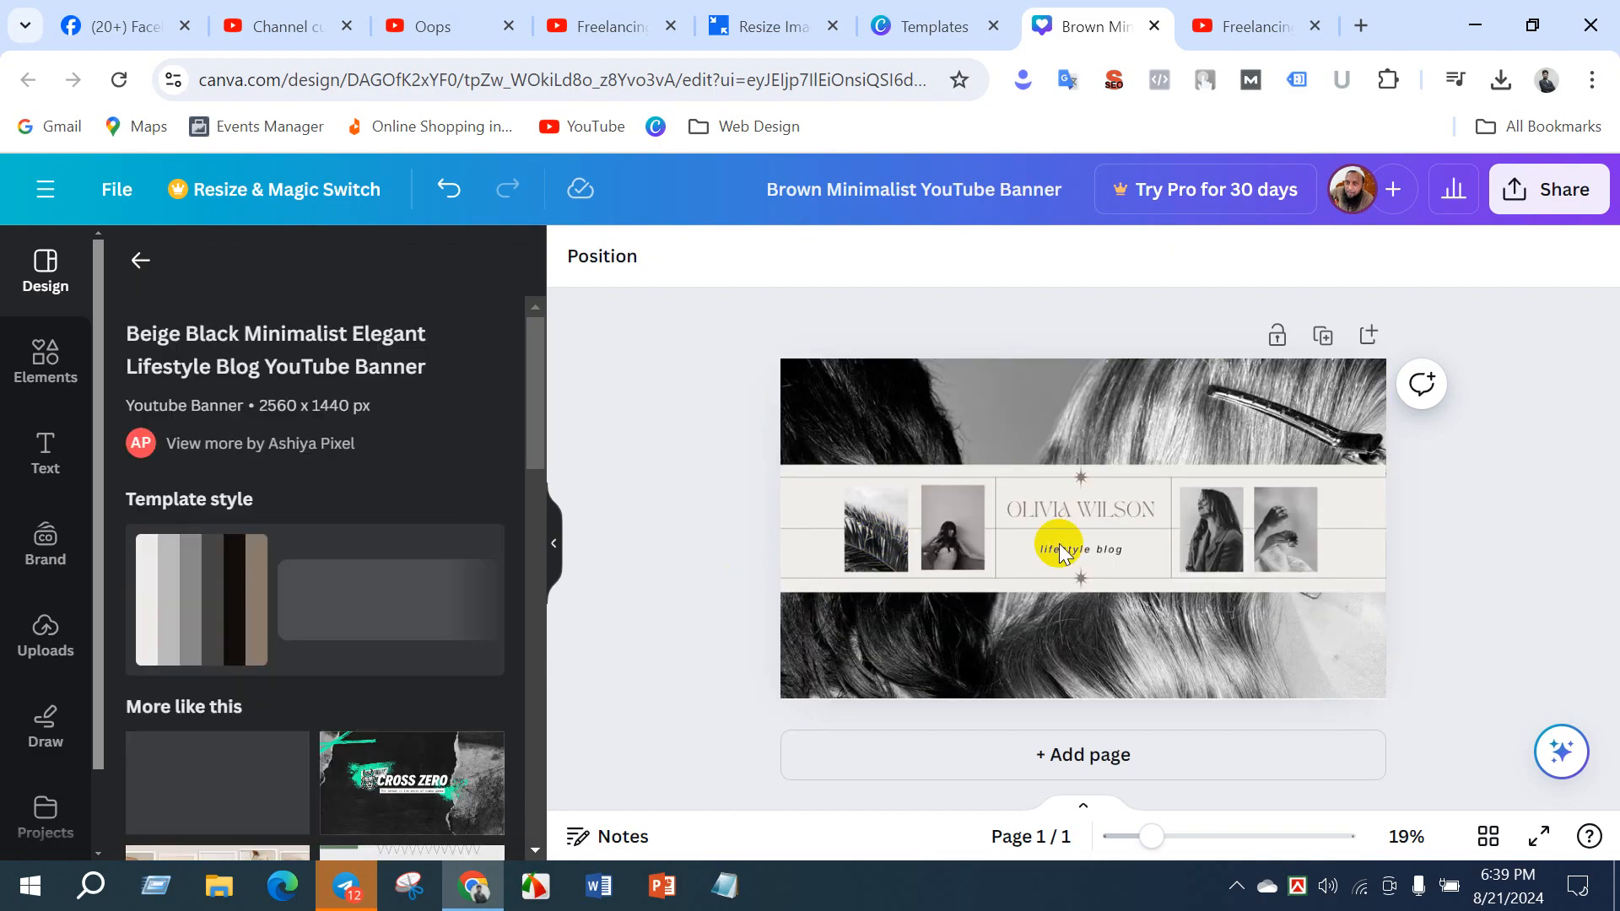
left_click(1060, 658)
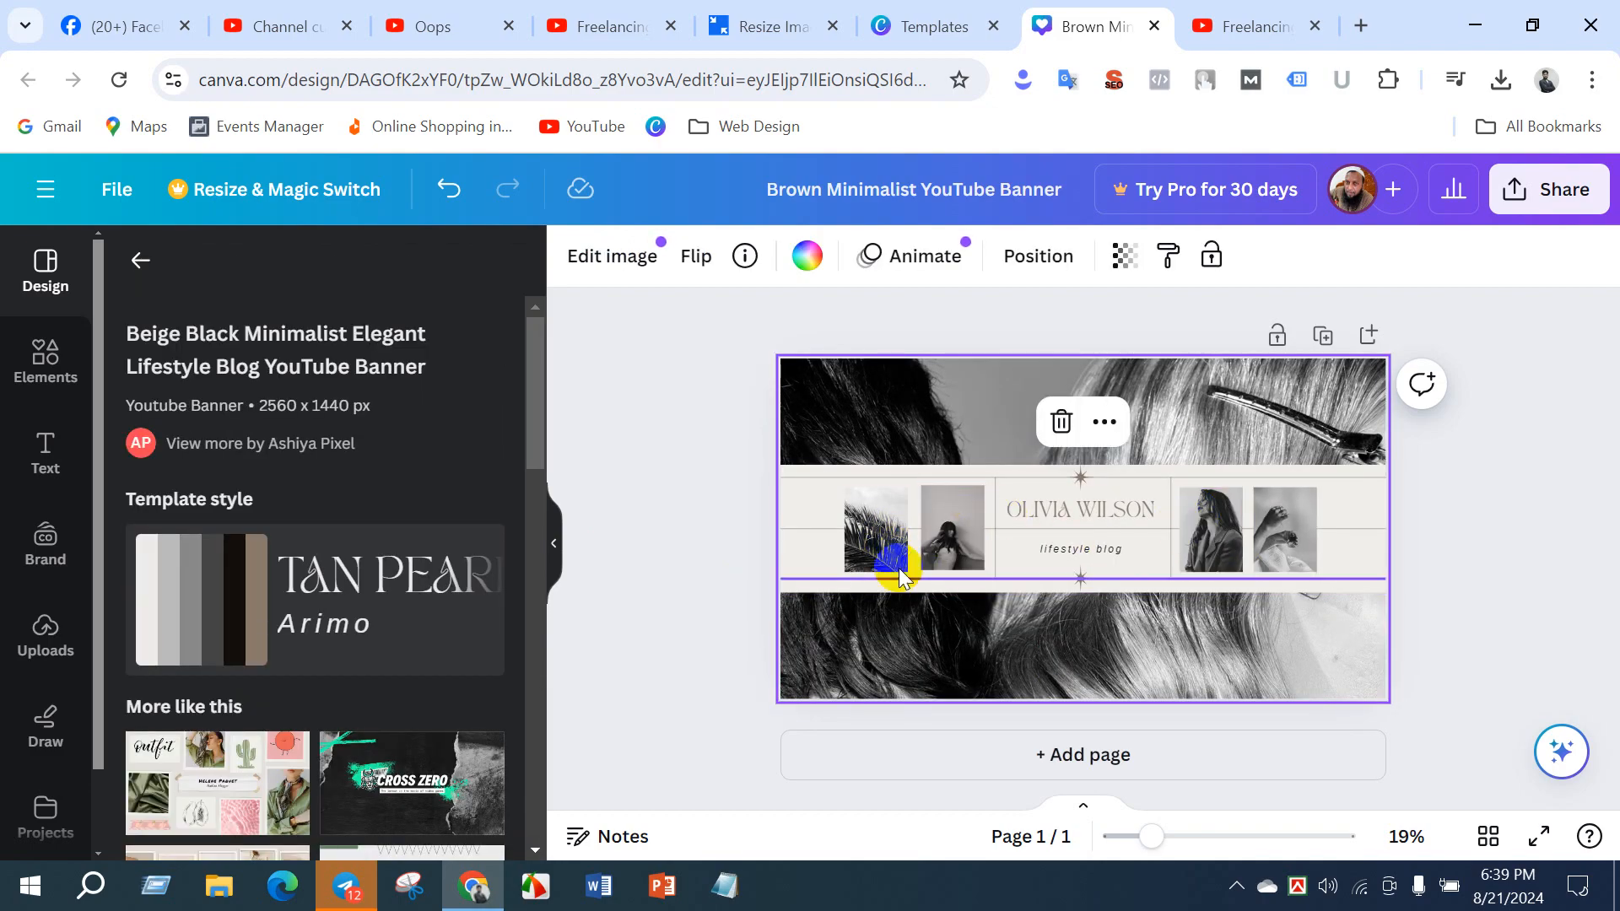
left_click(1058, 510)
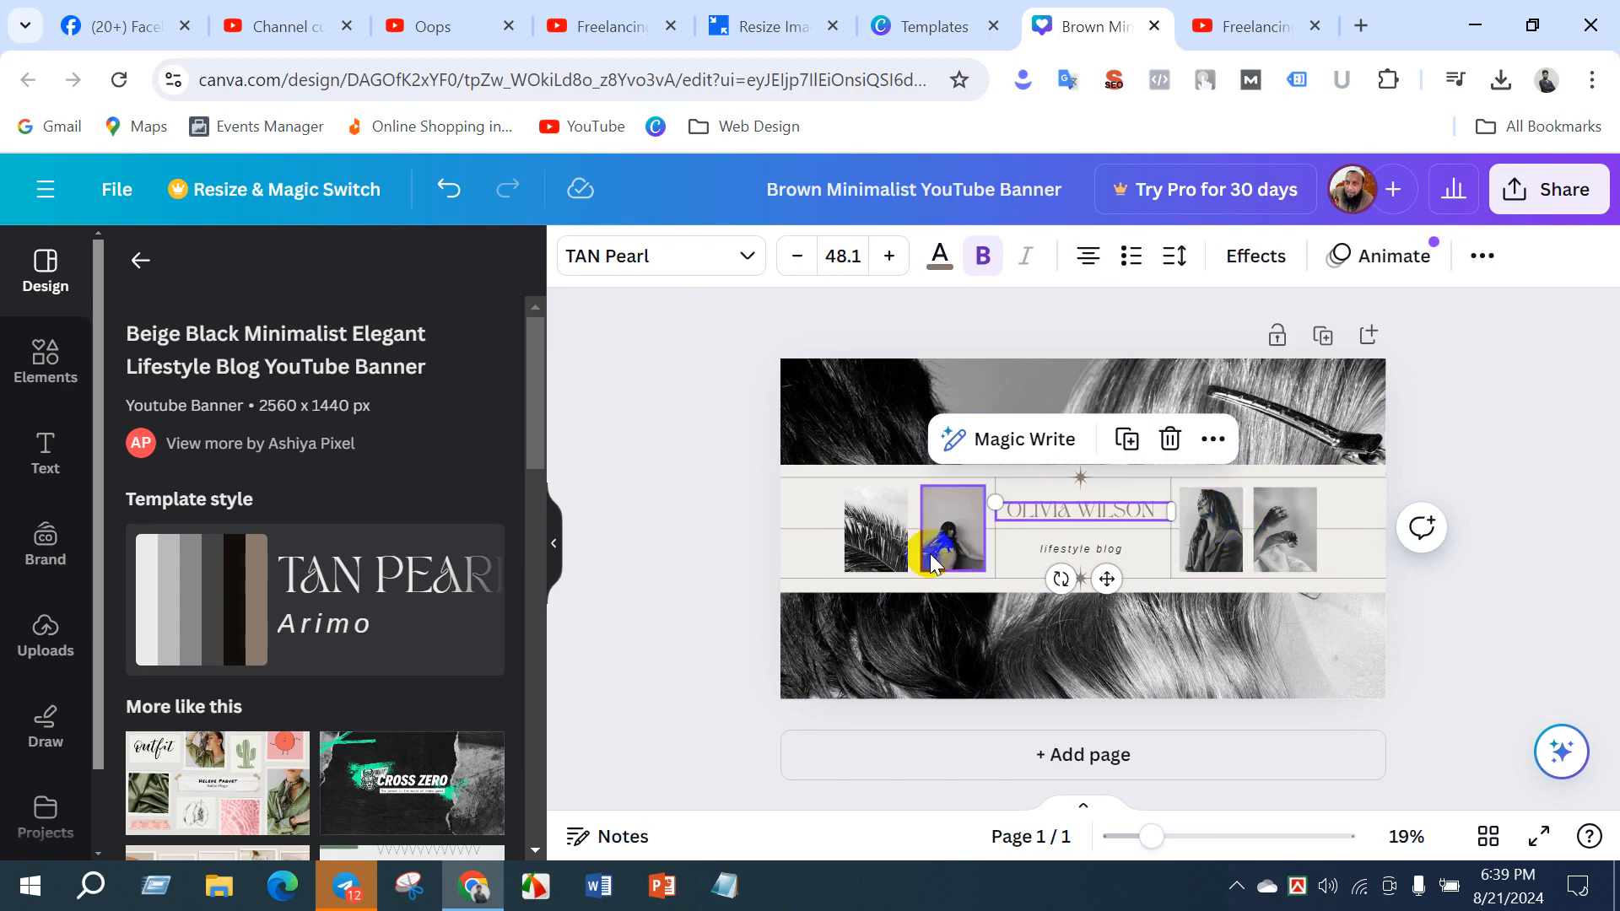
- View the freelancing YouTube channel's home page and playlists, and go back to the Canva banner design
left_click(637, 26)
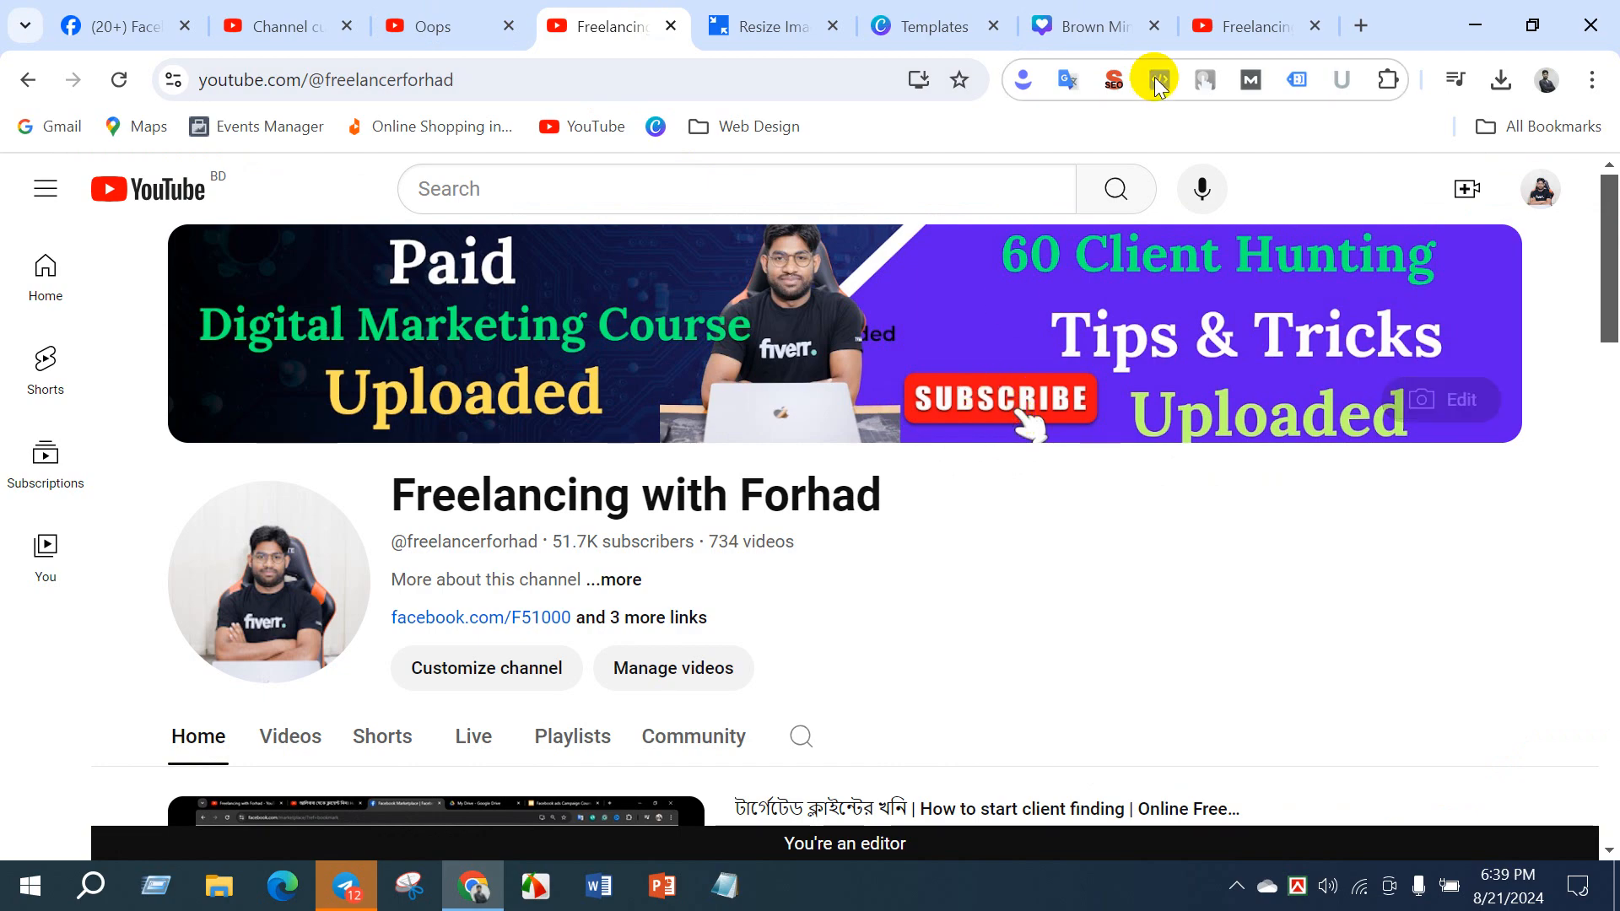
left_click(1233, 21)
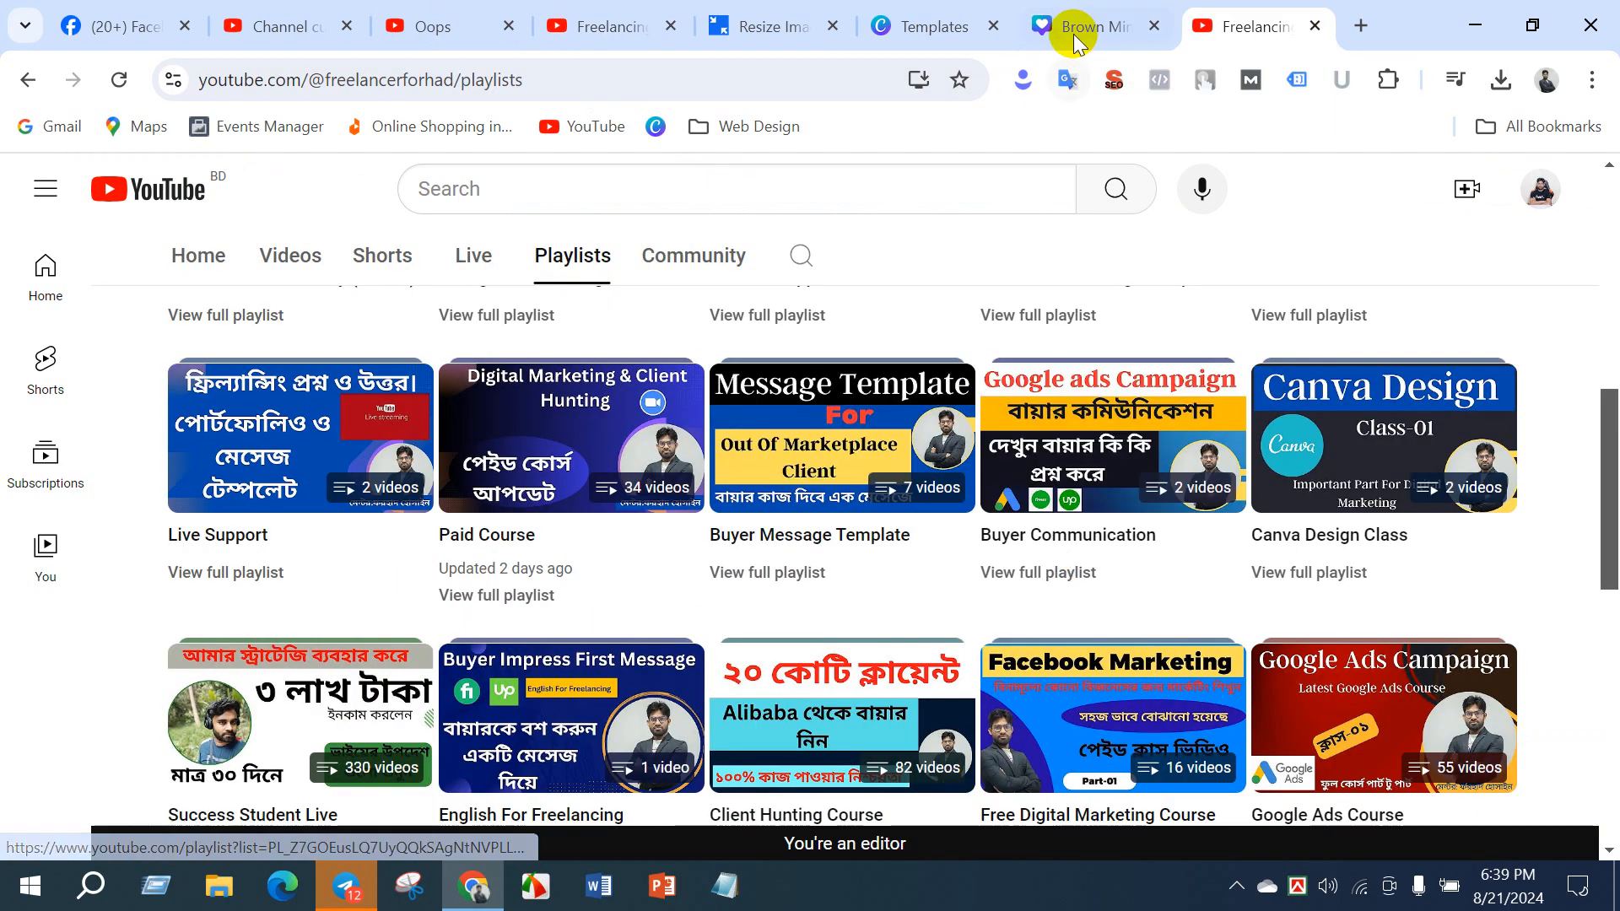
left_click(1075, 42)
- Download the banner design as a PNG file and dismiss the download notification
left_click(1276, 380)
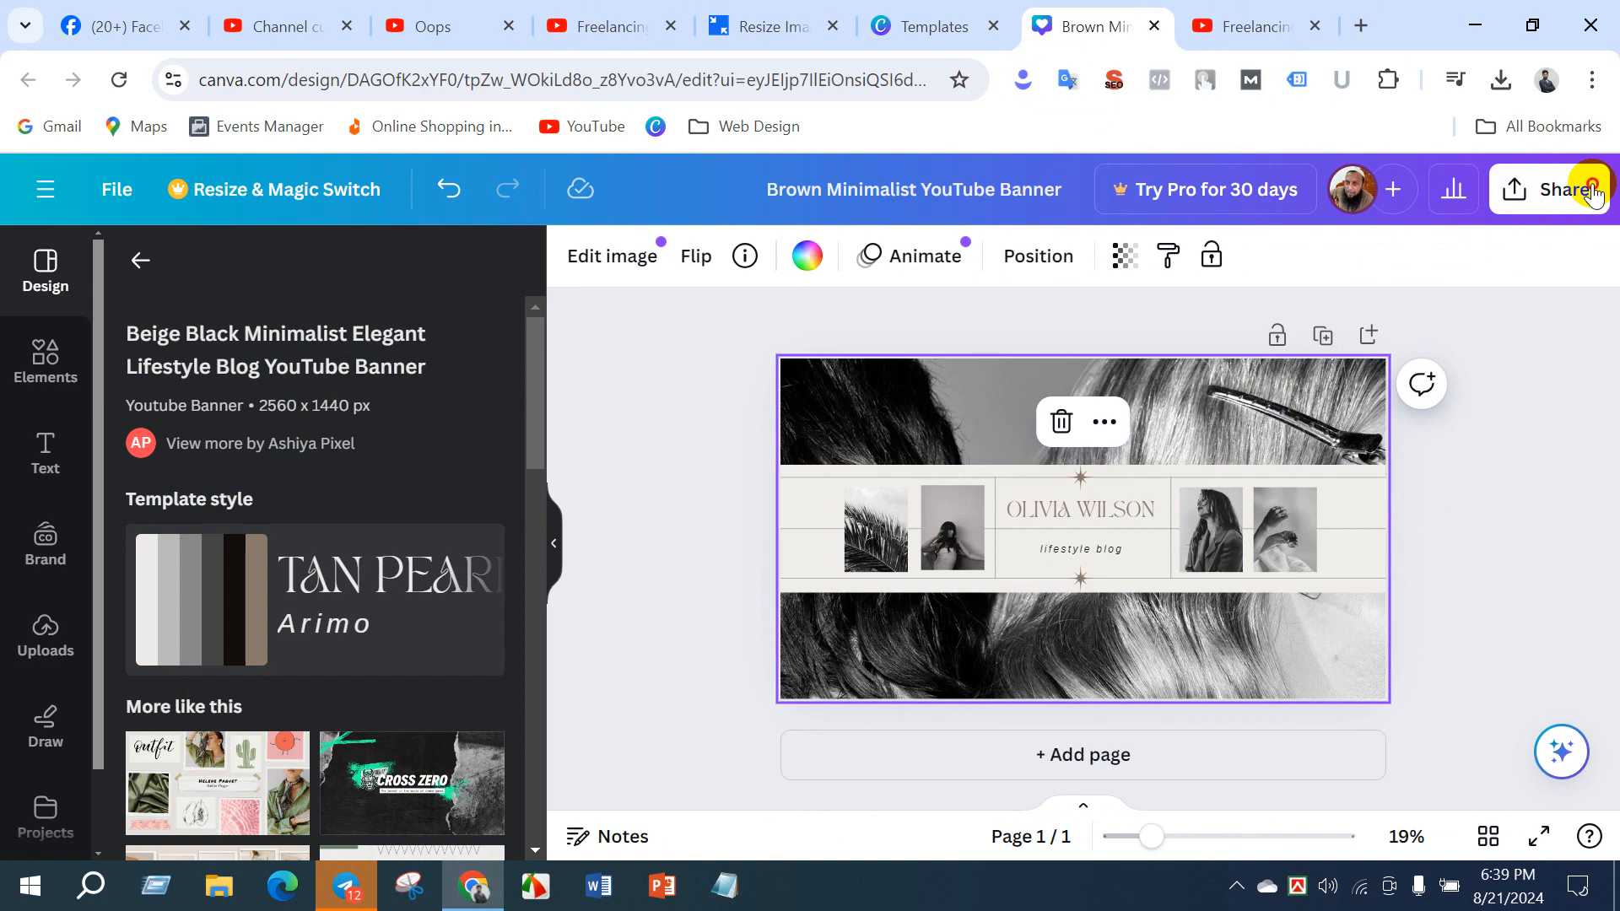
left_click(1590, 191)
scroll(1276, 561, "down", 3)
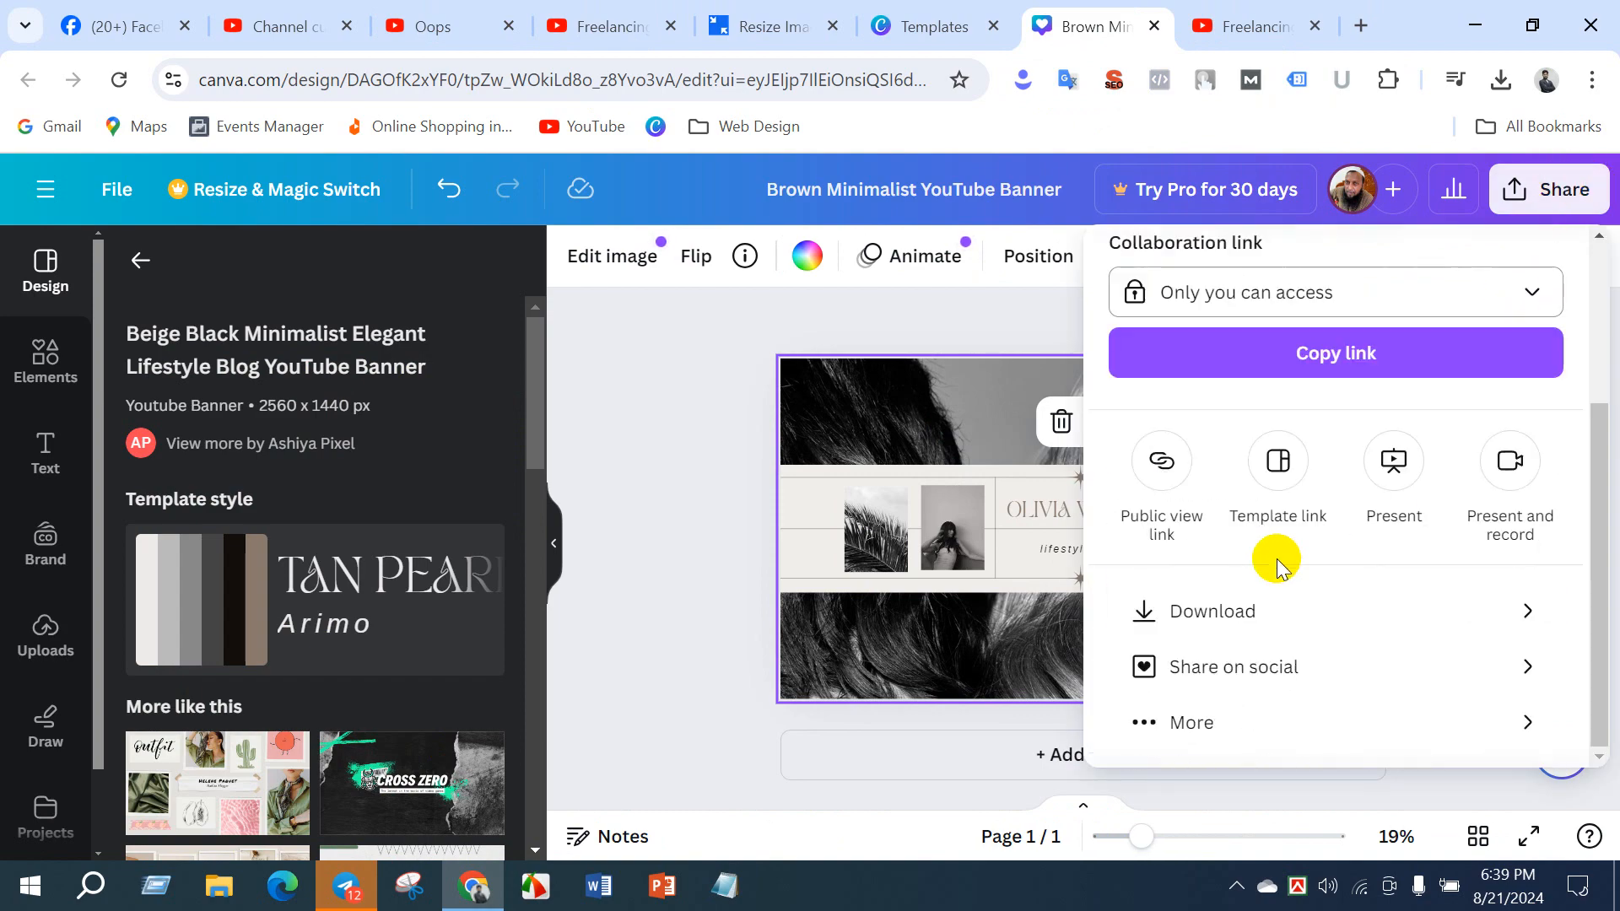
left_click(1223, 608)
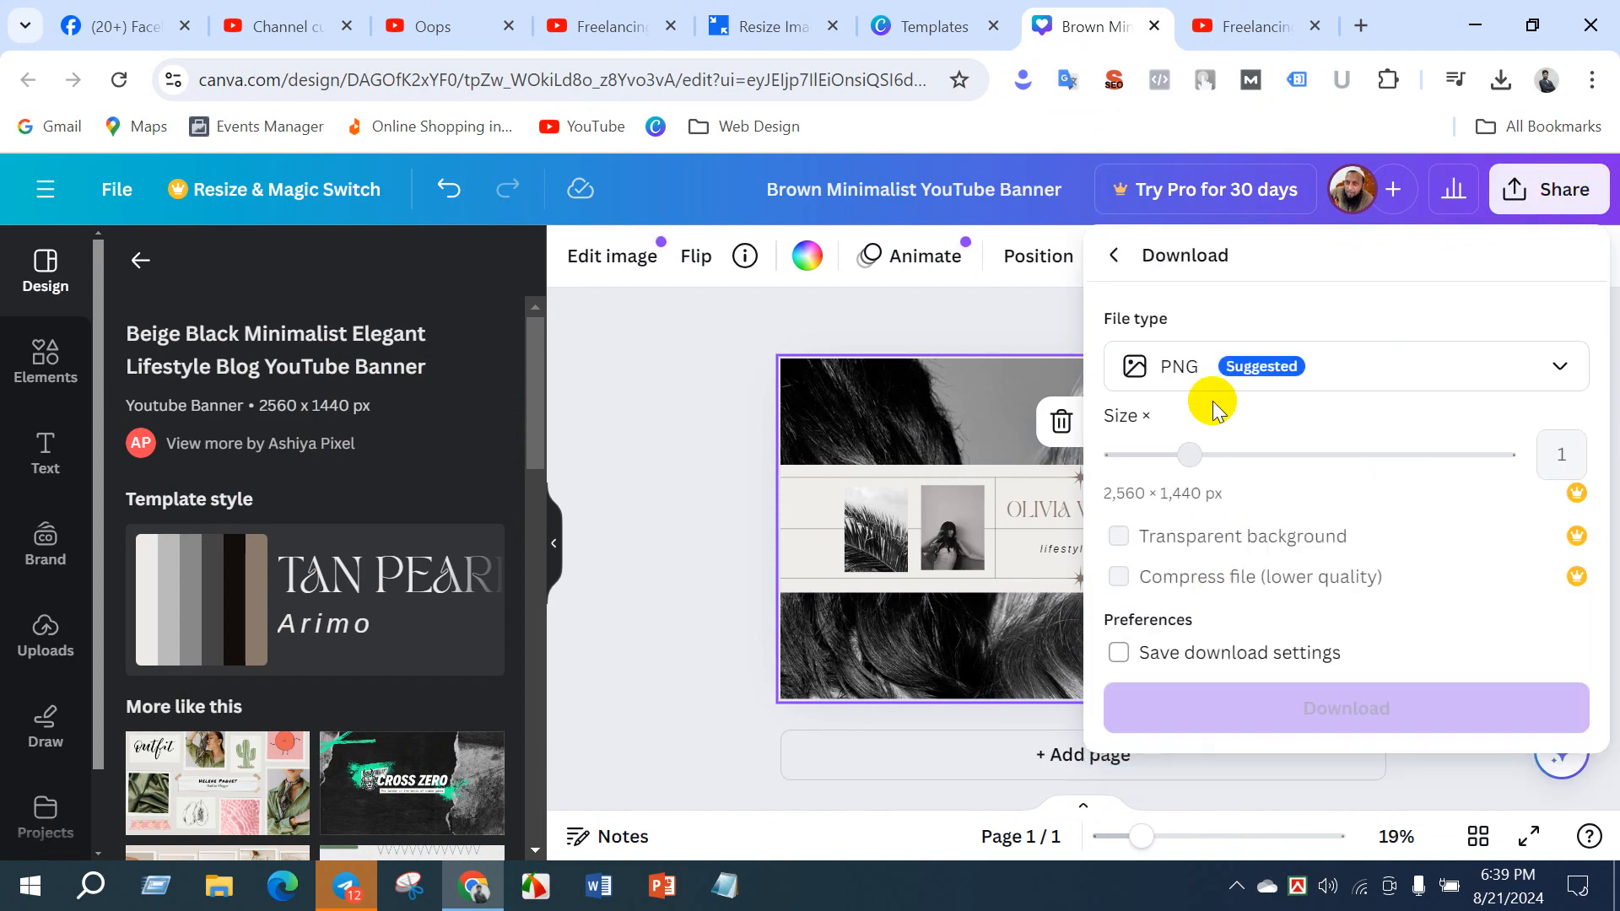
left_click(1314, 711)
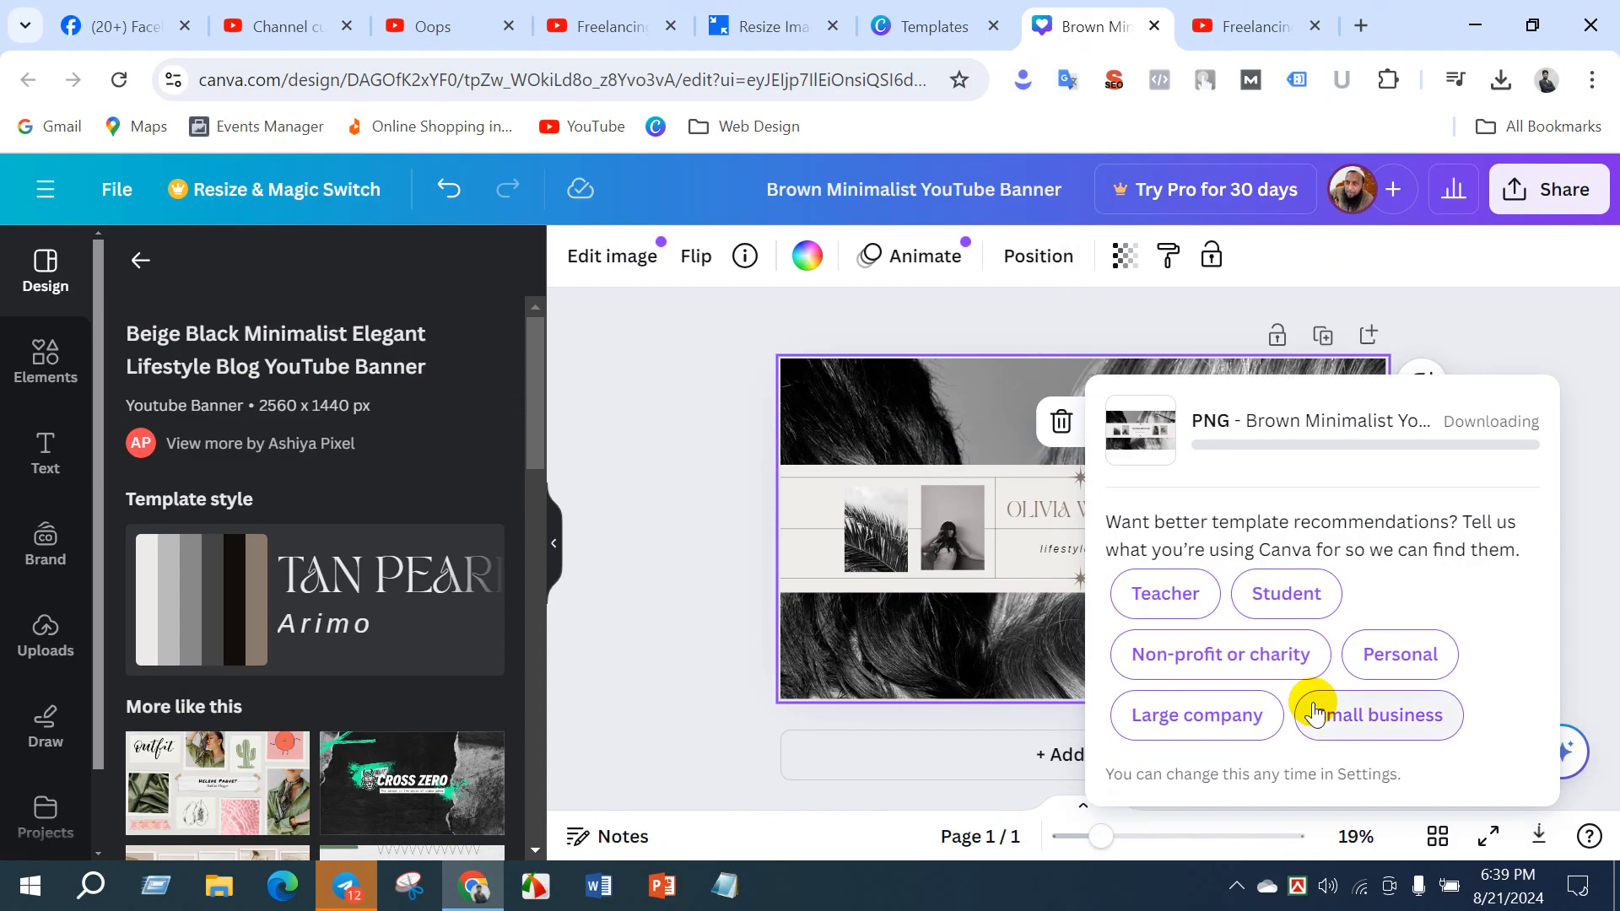
left_click(708, 346)
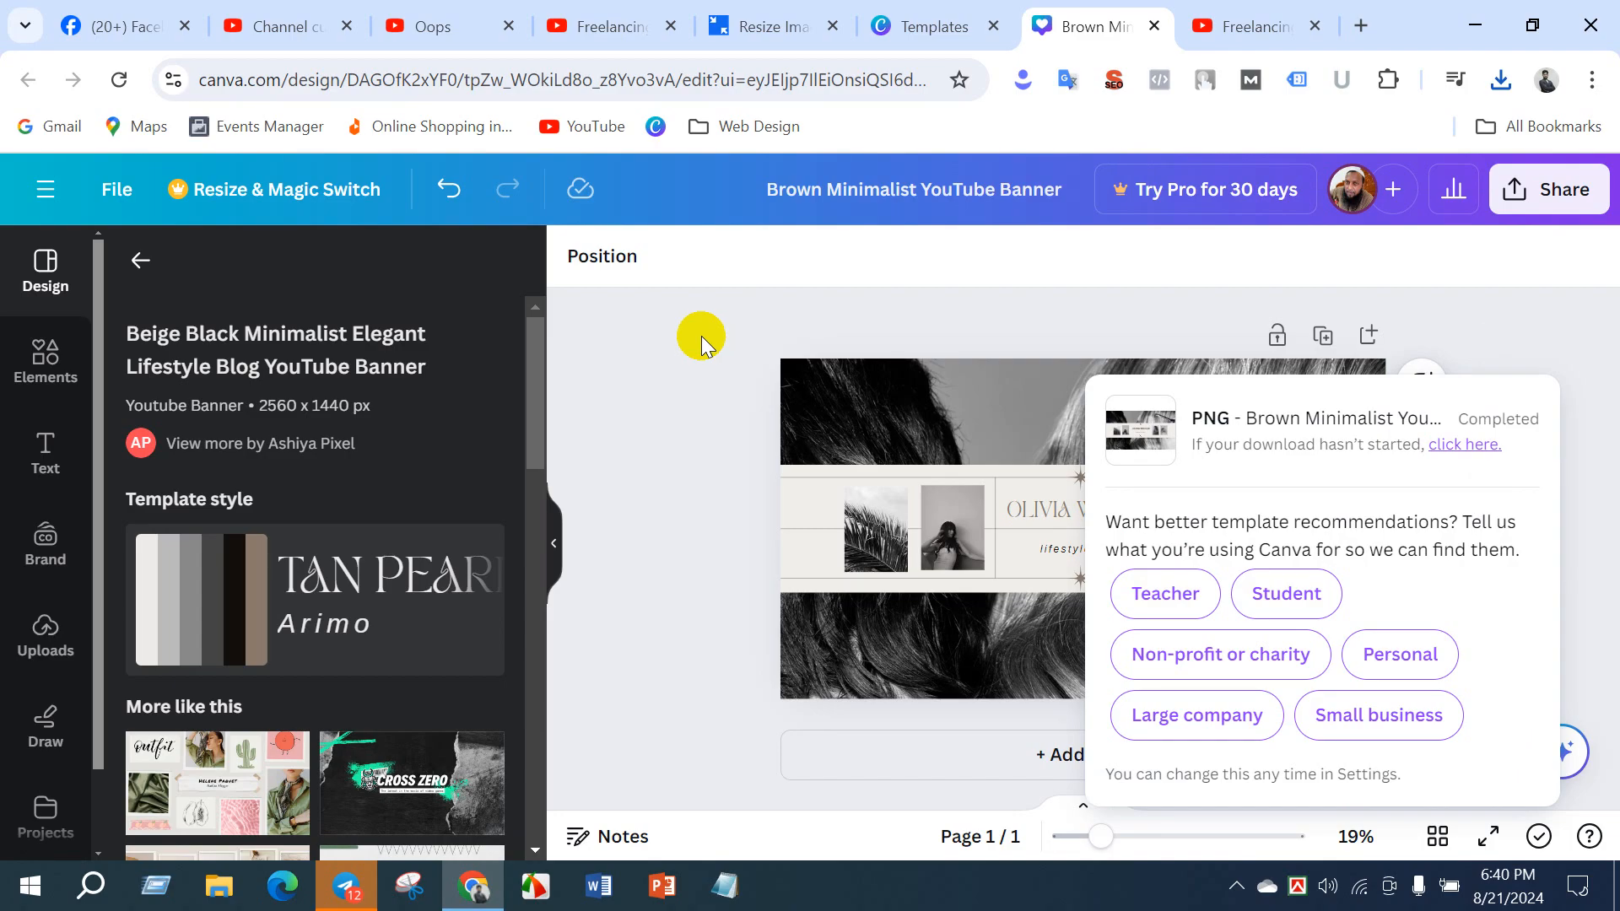
left_click(700, 338)
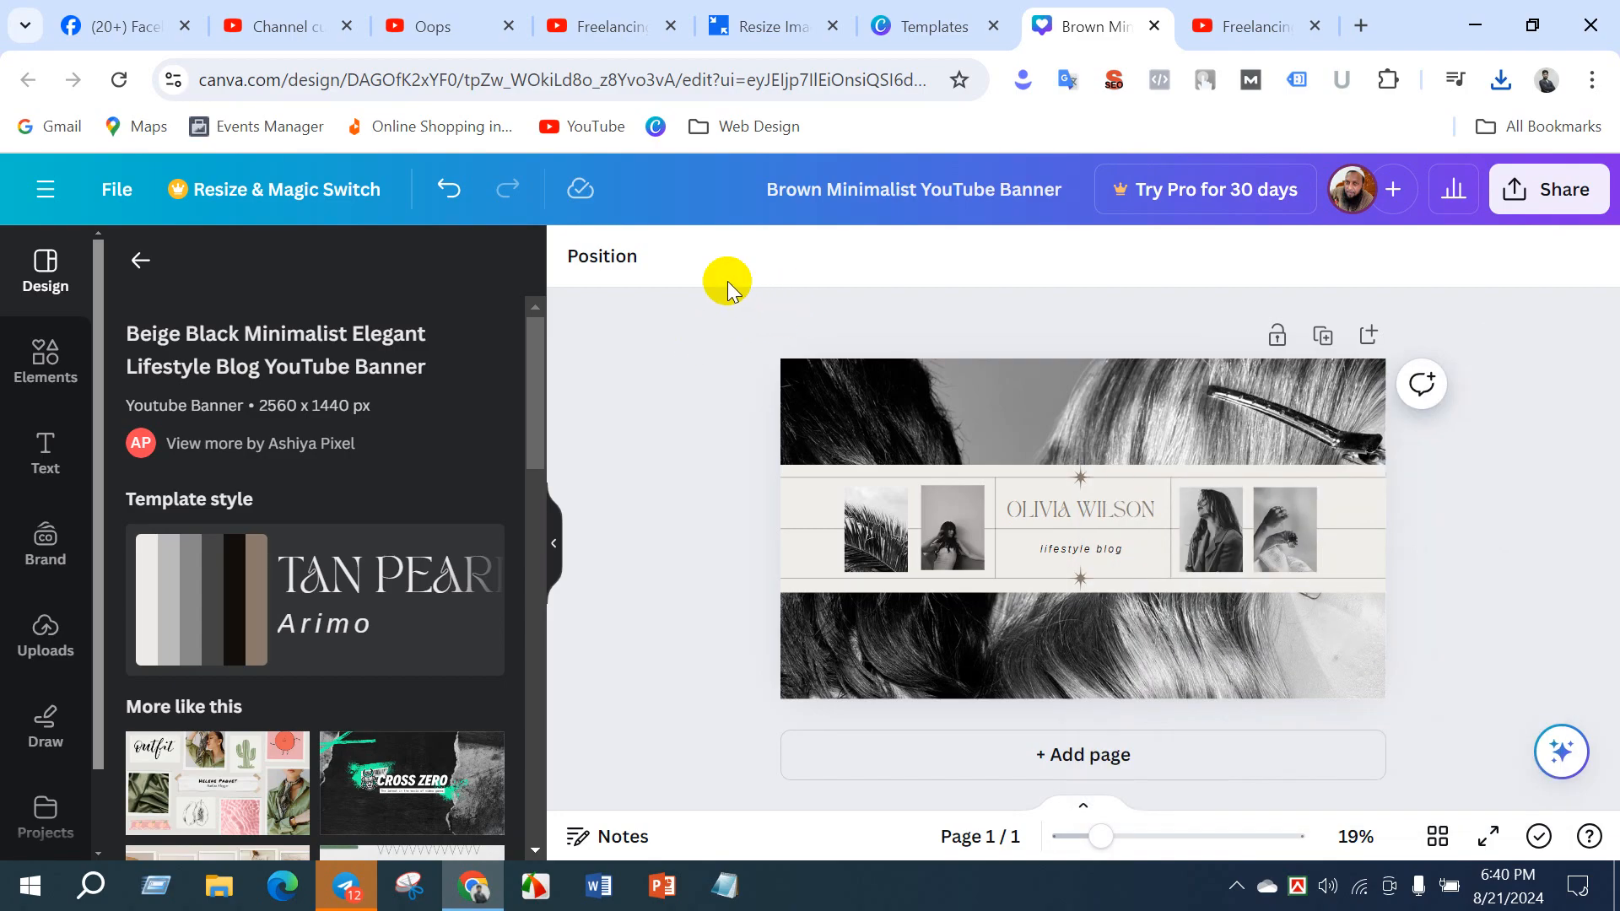
- In YouTube Studio's branding settings, upload Brown Minimalist YouTube Banner.png as the banner image and accept its default crop
left_click(287, 26)
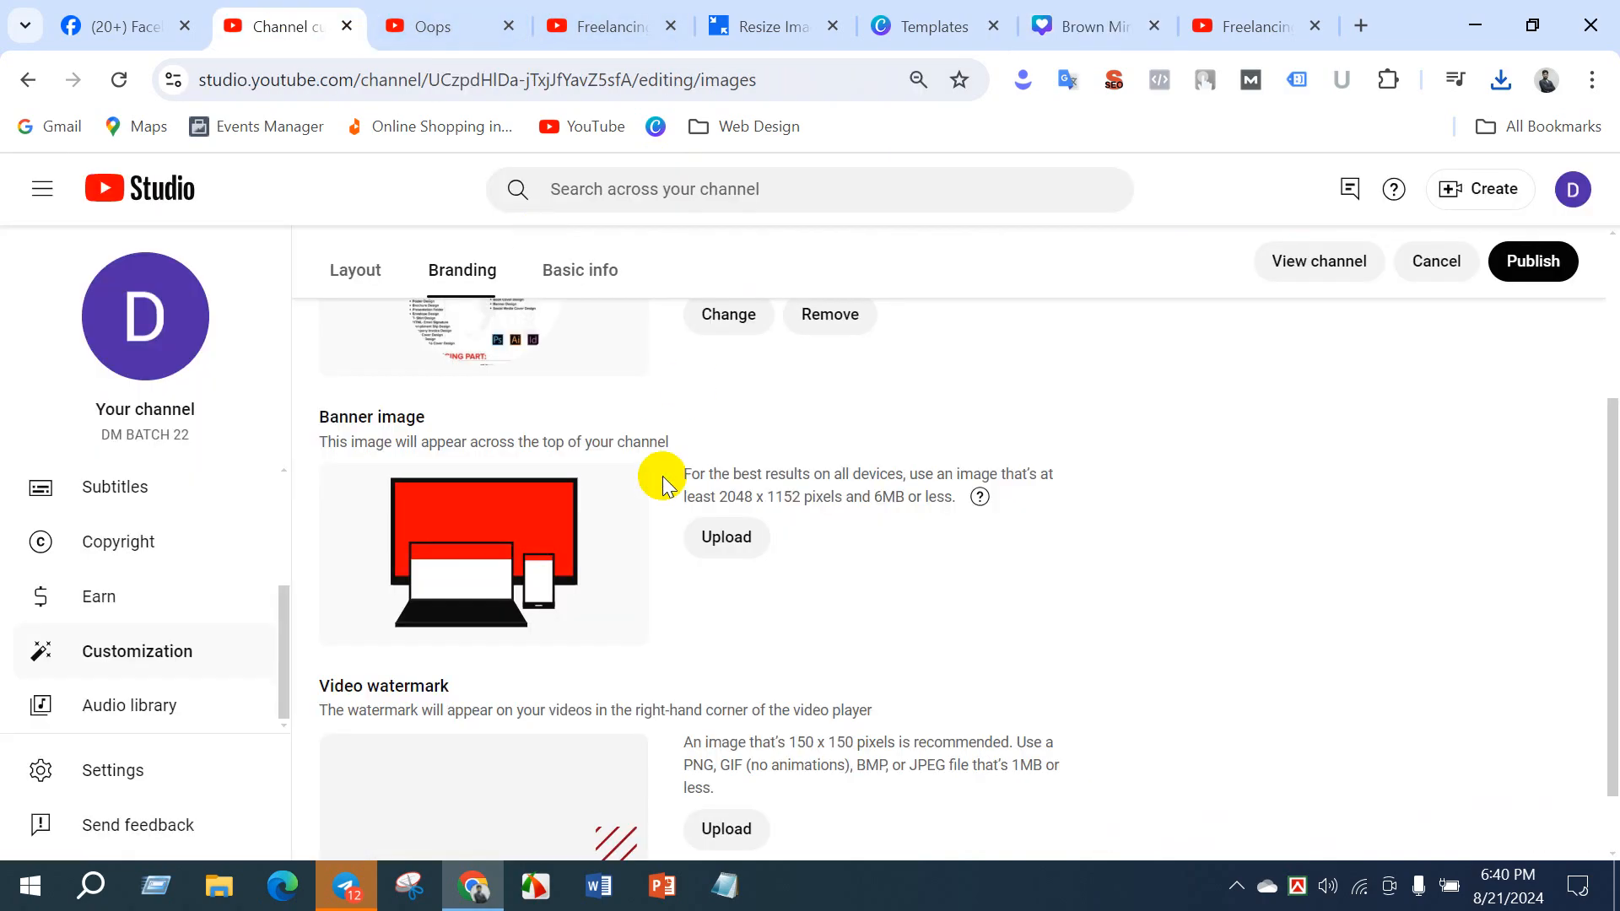
left_click(721, 535)
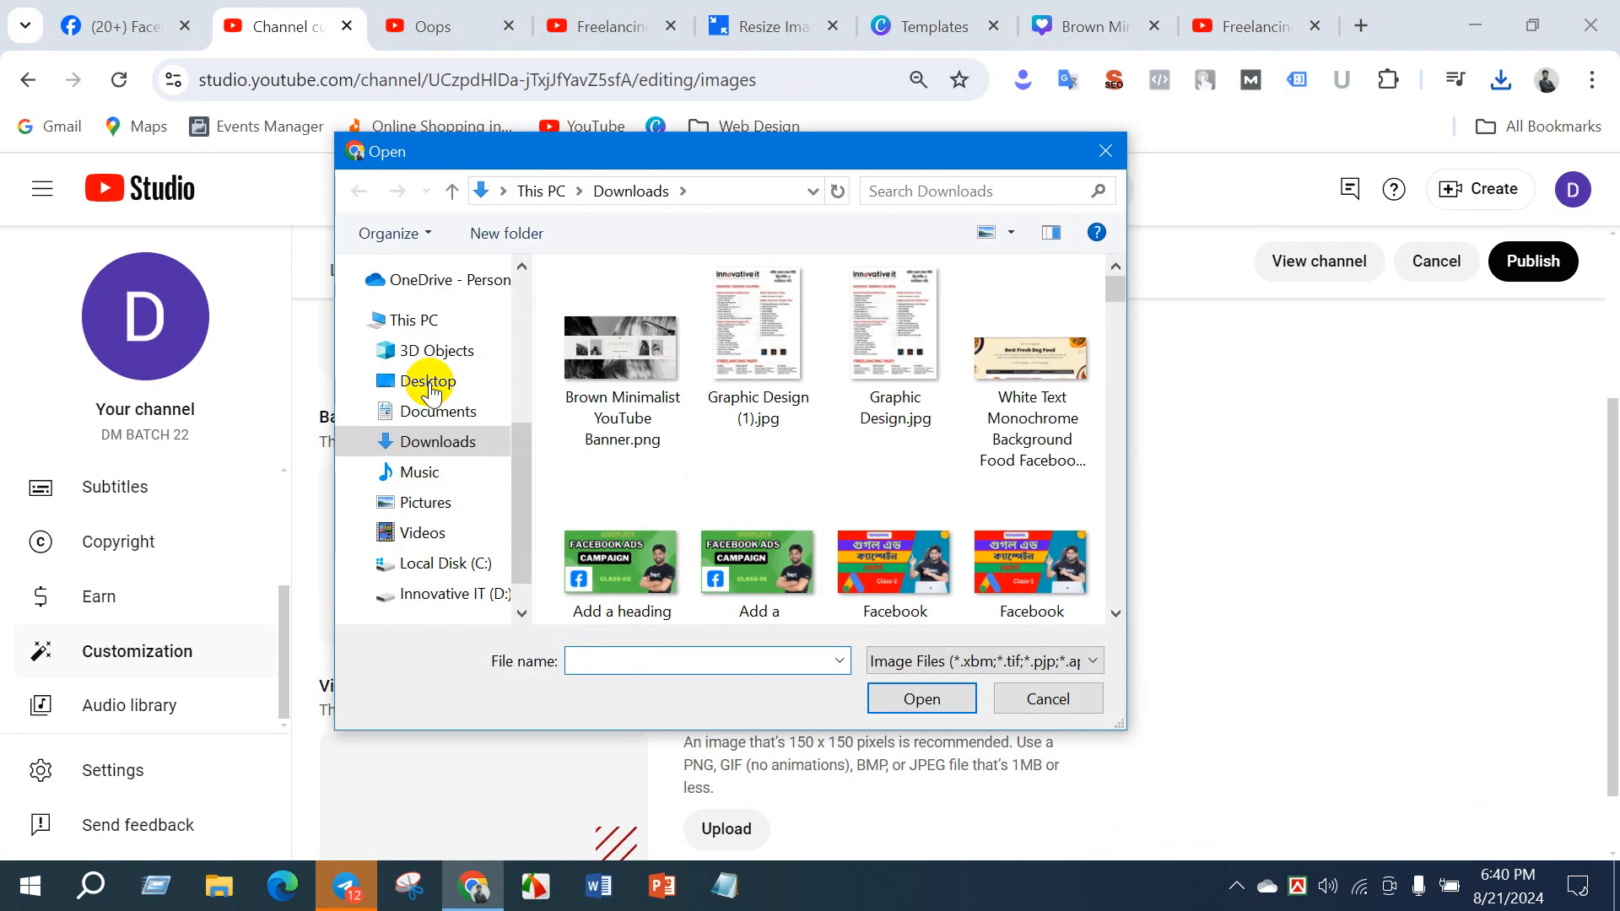
left_click(622, 354)
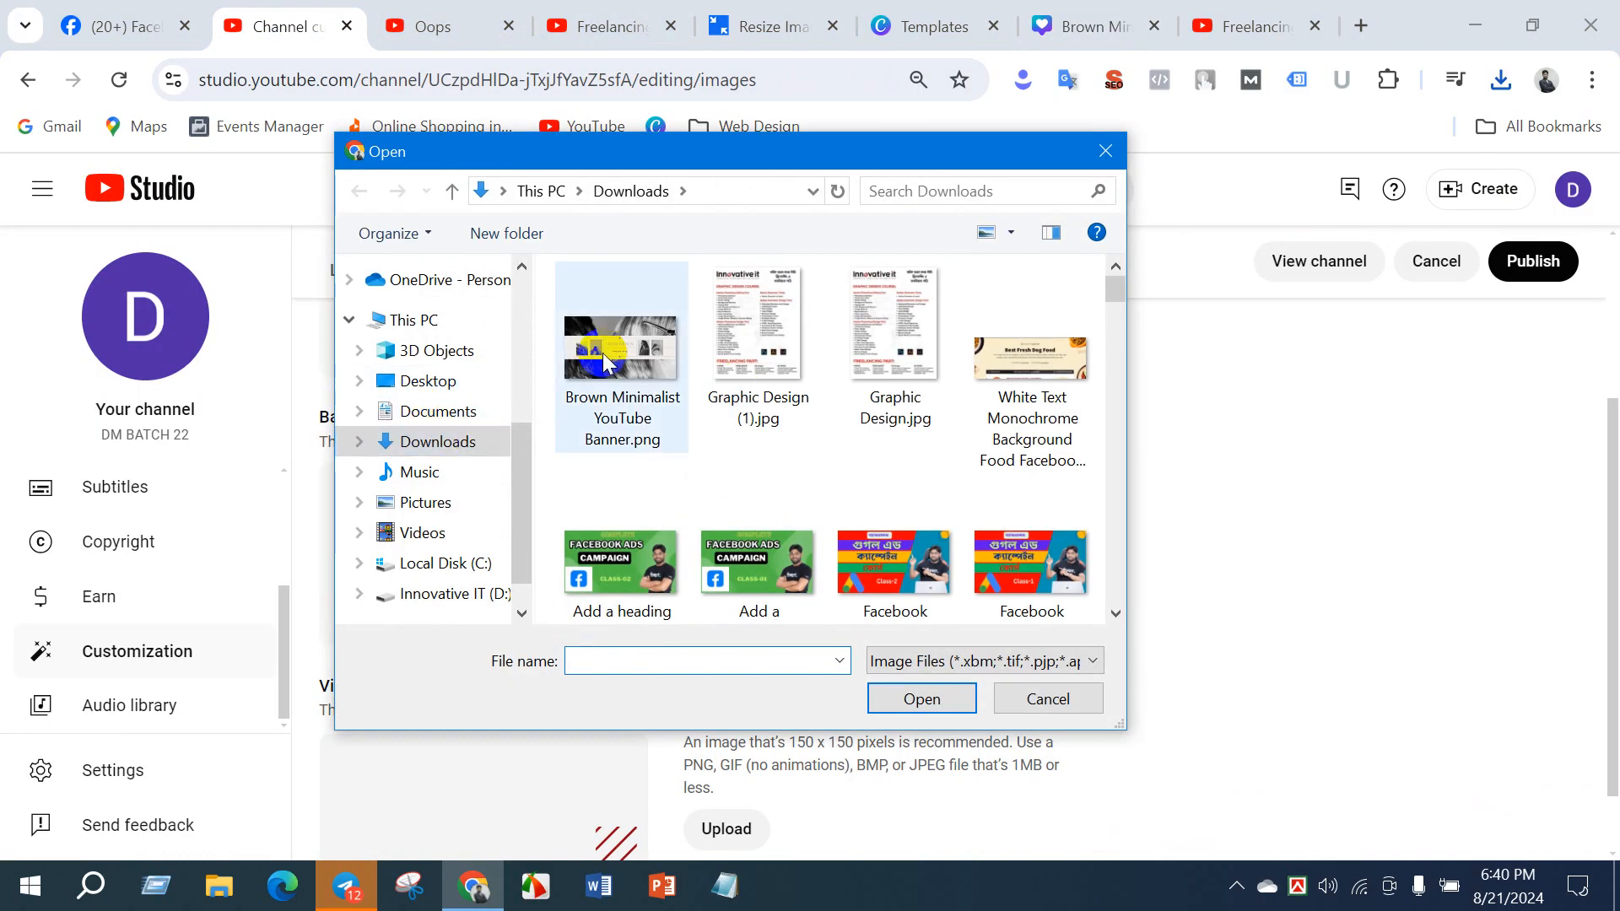
left_click(918, 698)
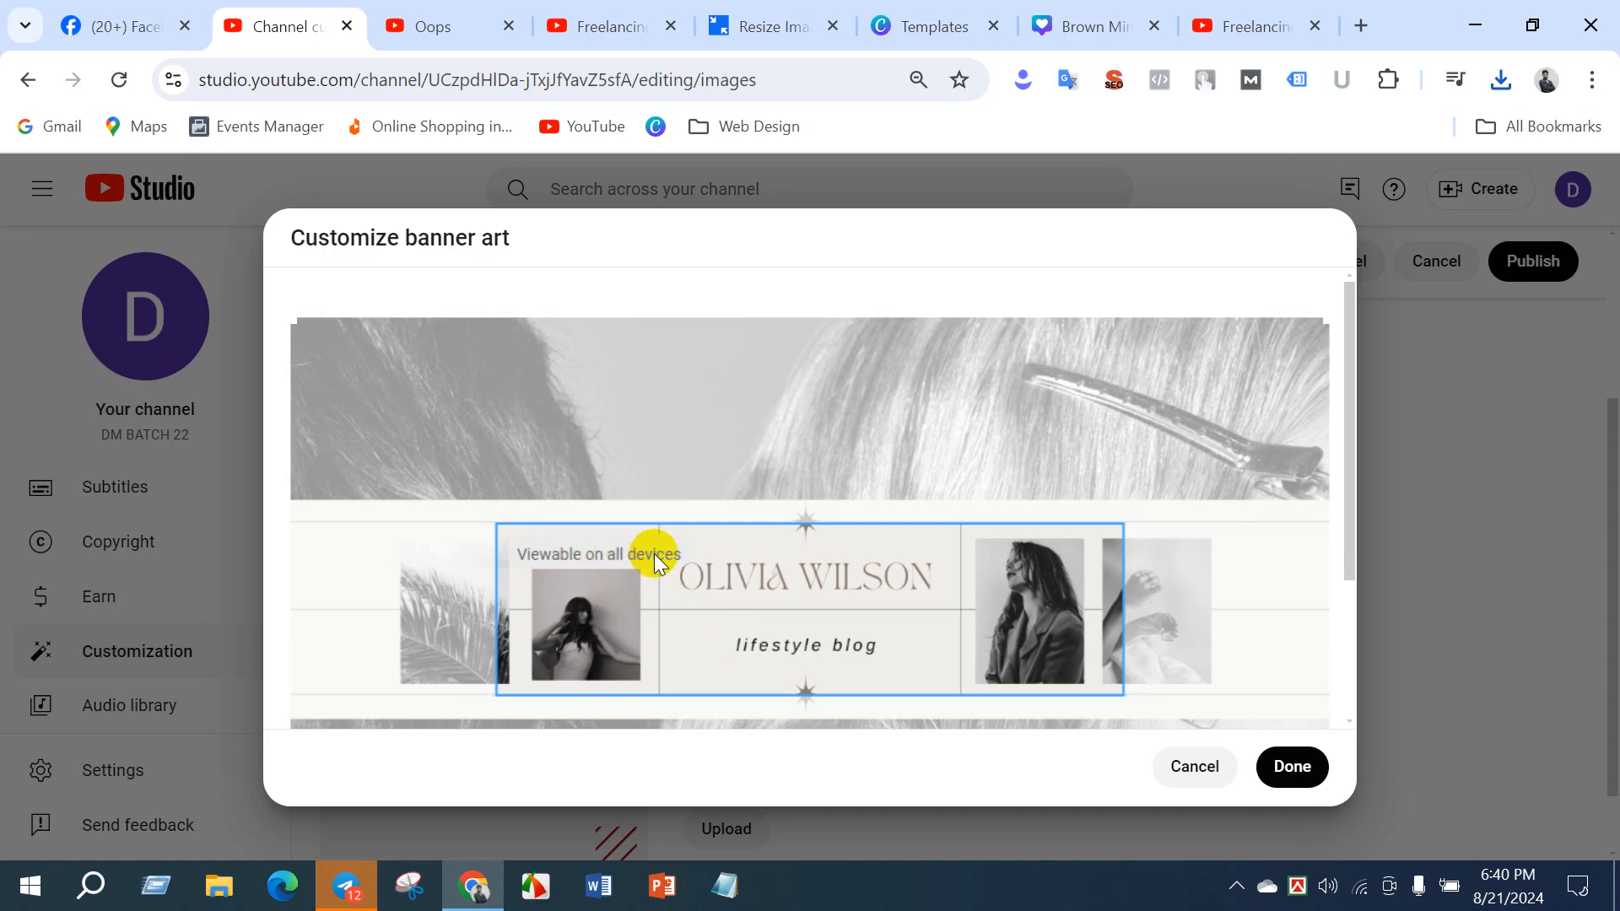
scroll(712, 560, "down", 3)
left_click(1284, 778)
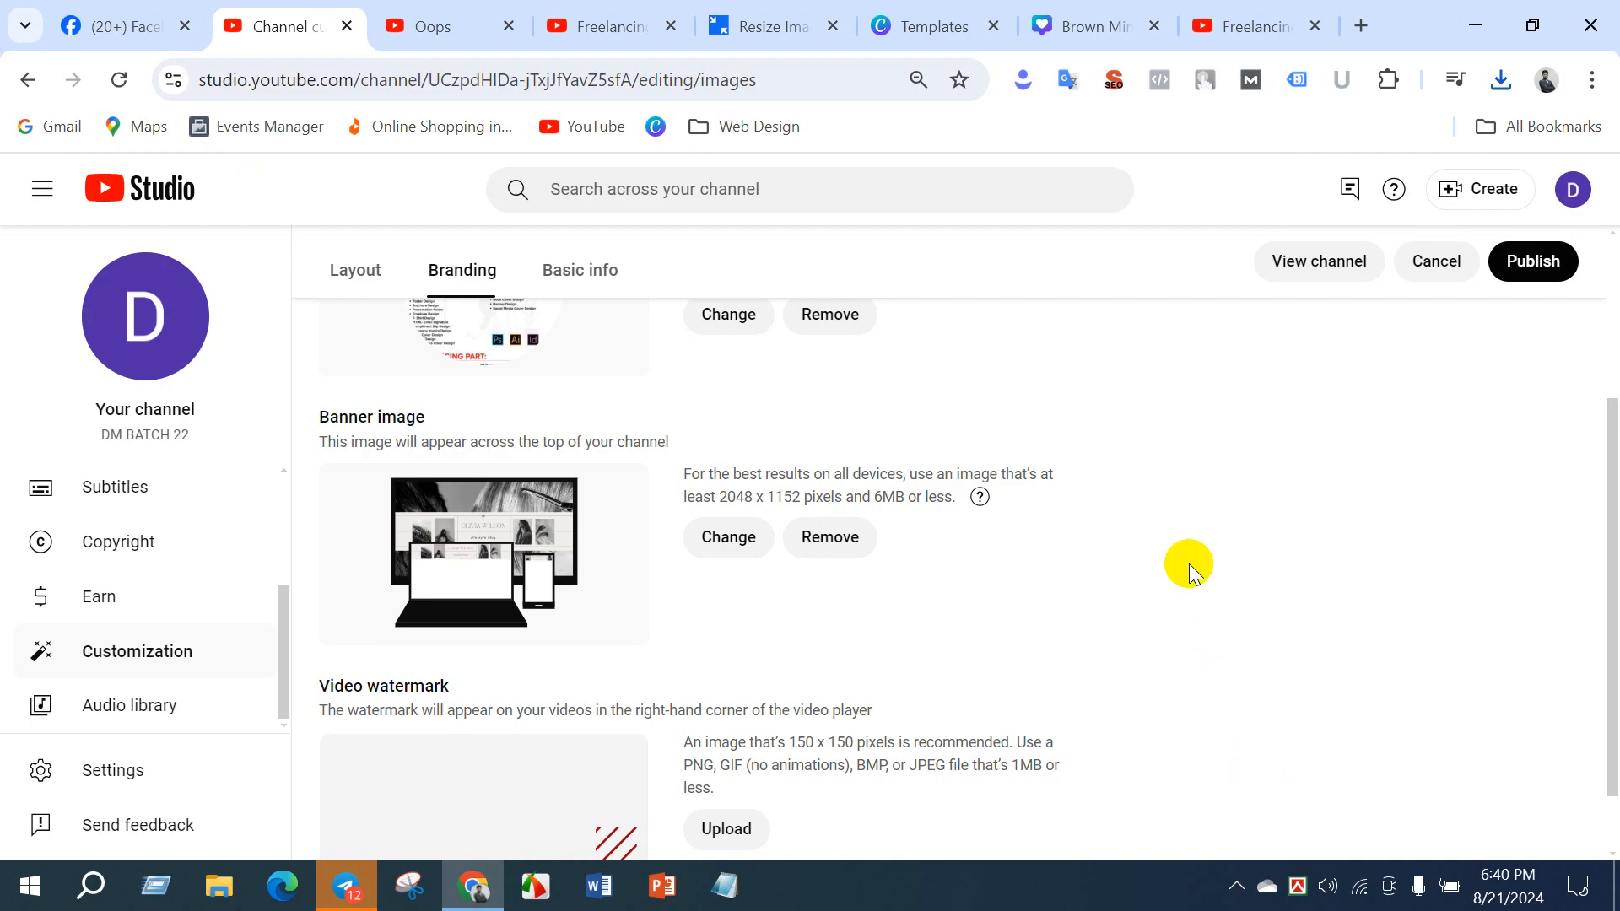
- Read the image size and file requirements for the video watermark in the branding settings
scroll(969, 614, "down", 1)
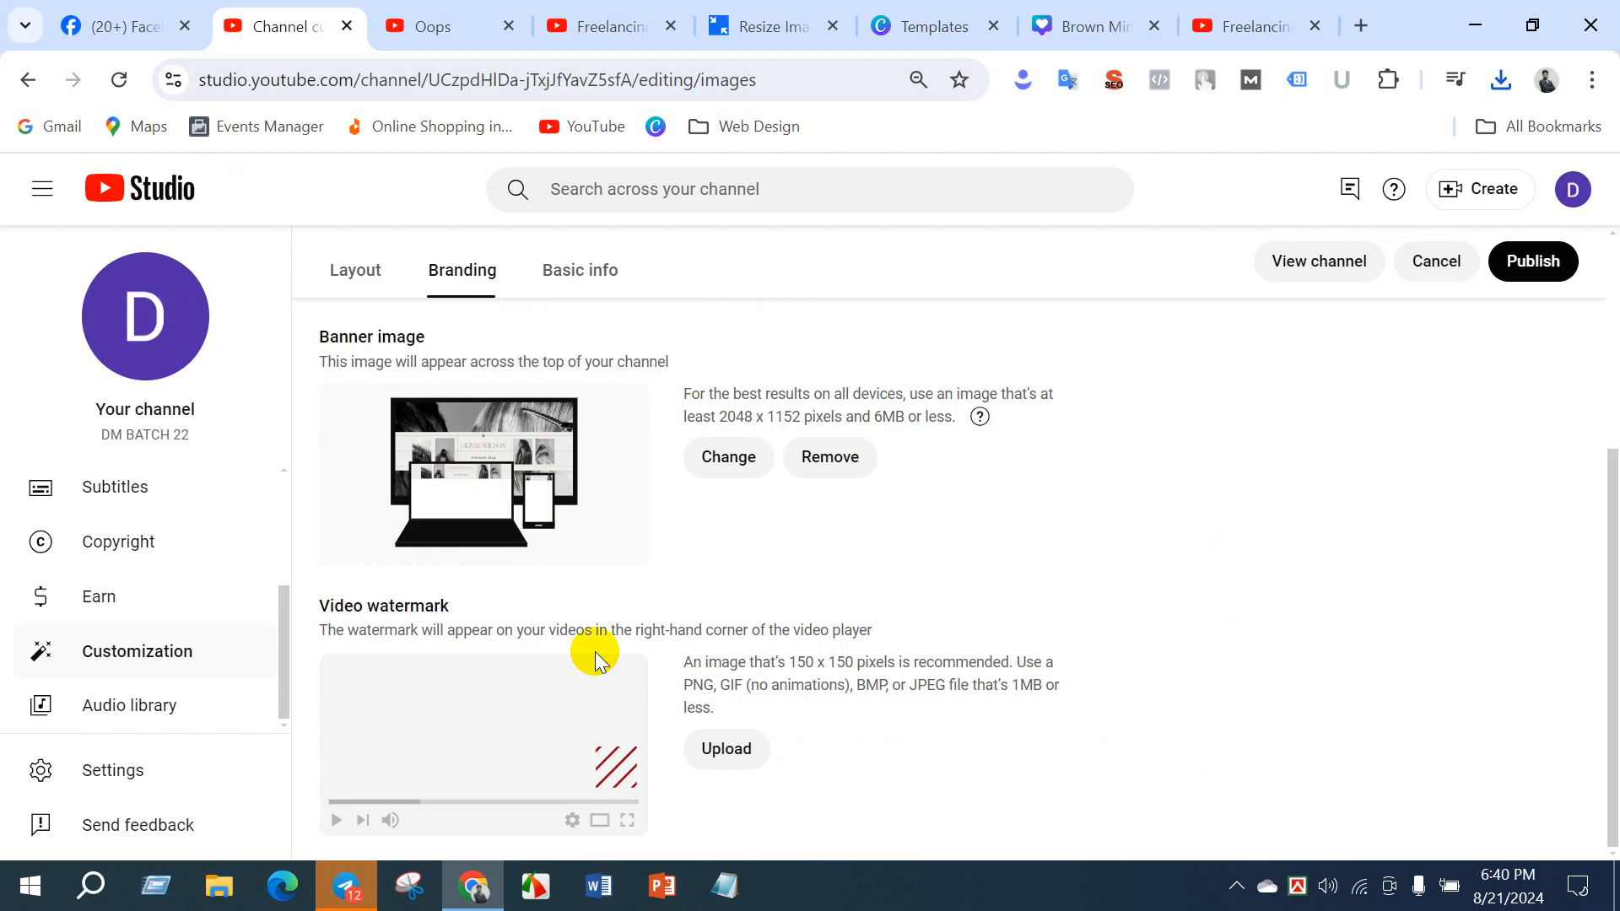
double_click(1045, 683)
left_click(649, 574)
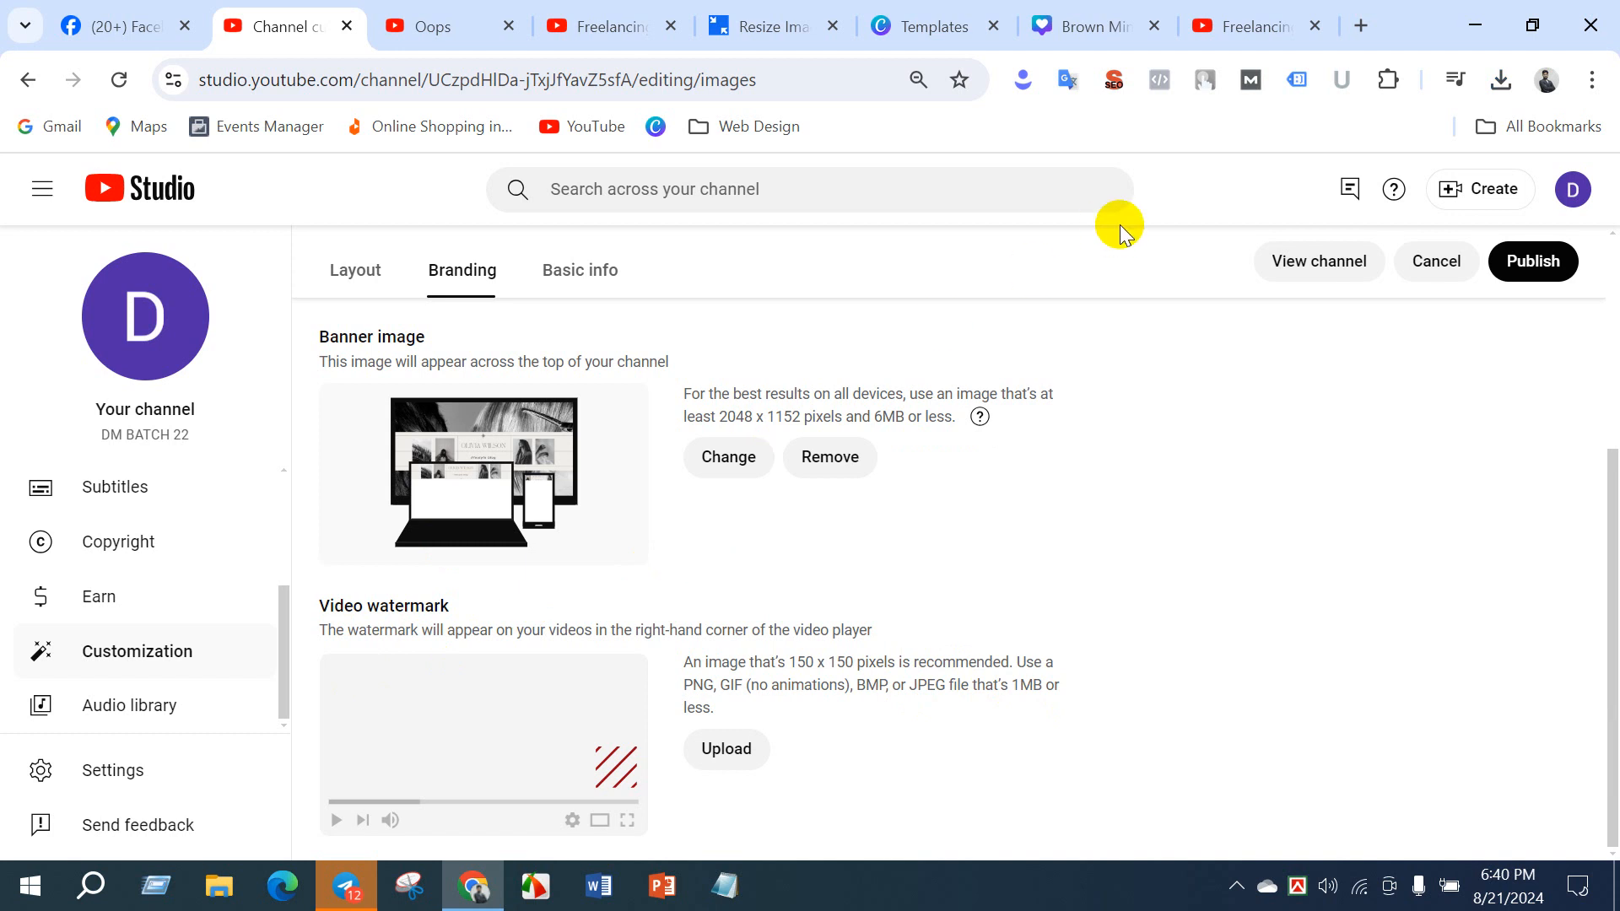
- Open a client-finding video from the freelancing channel's videos, skip the ad, pause playback and inspect its subscribe watermark
left_click(1225, 23)
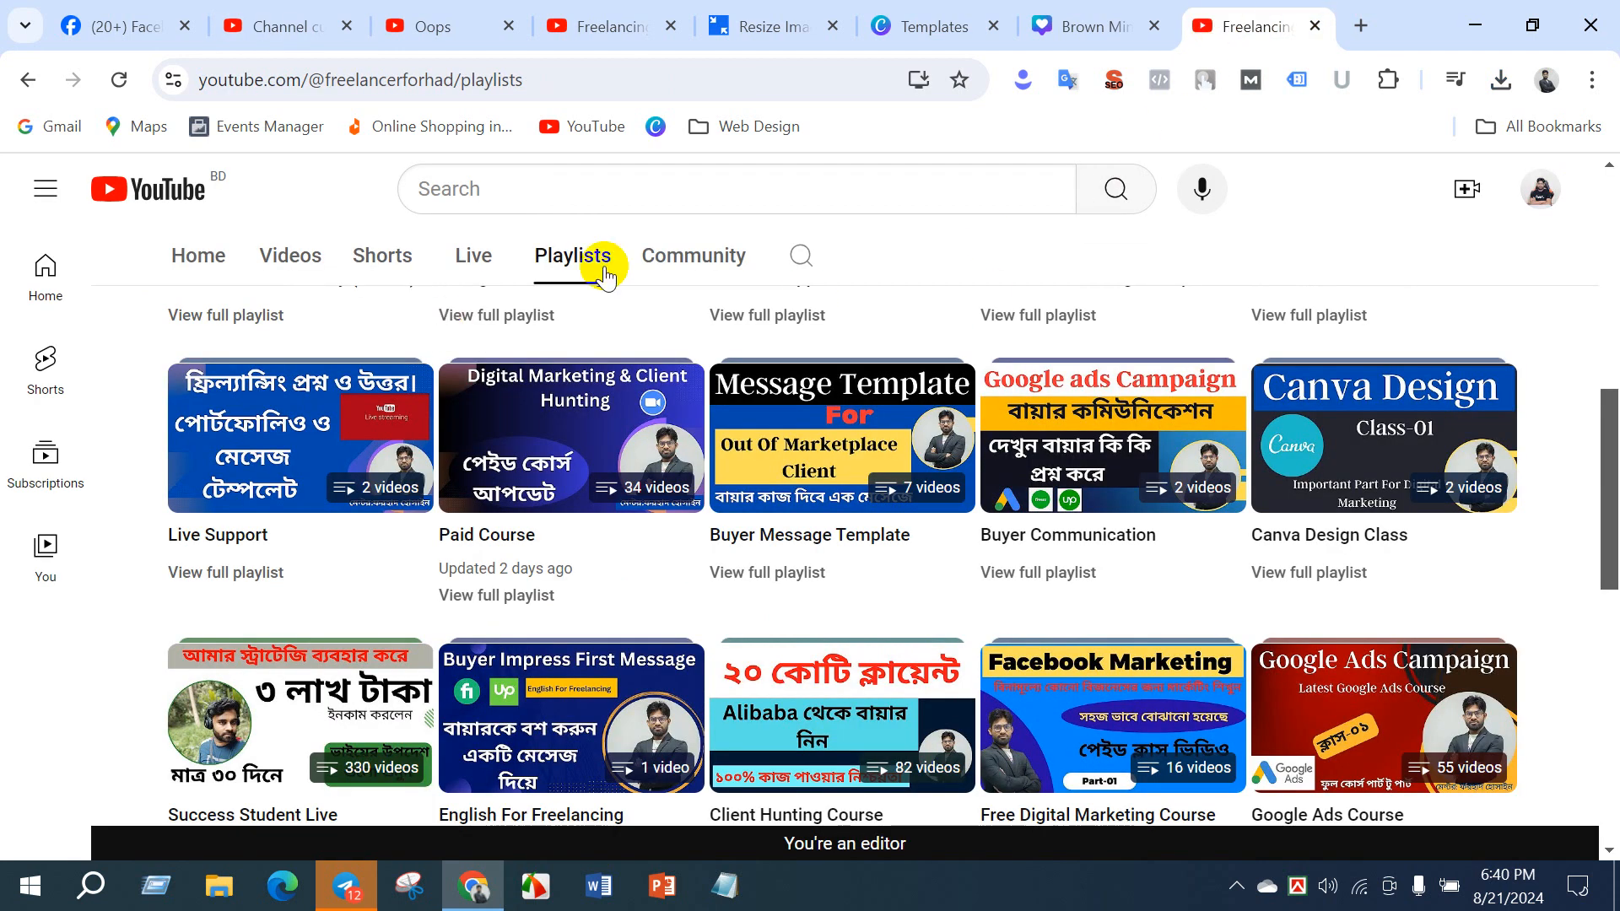
scroll(615, 314, "up", 6)
scroll(373, 631, "down", 2)
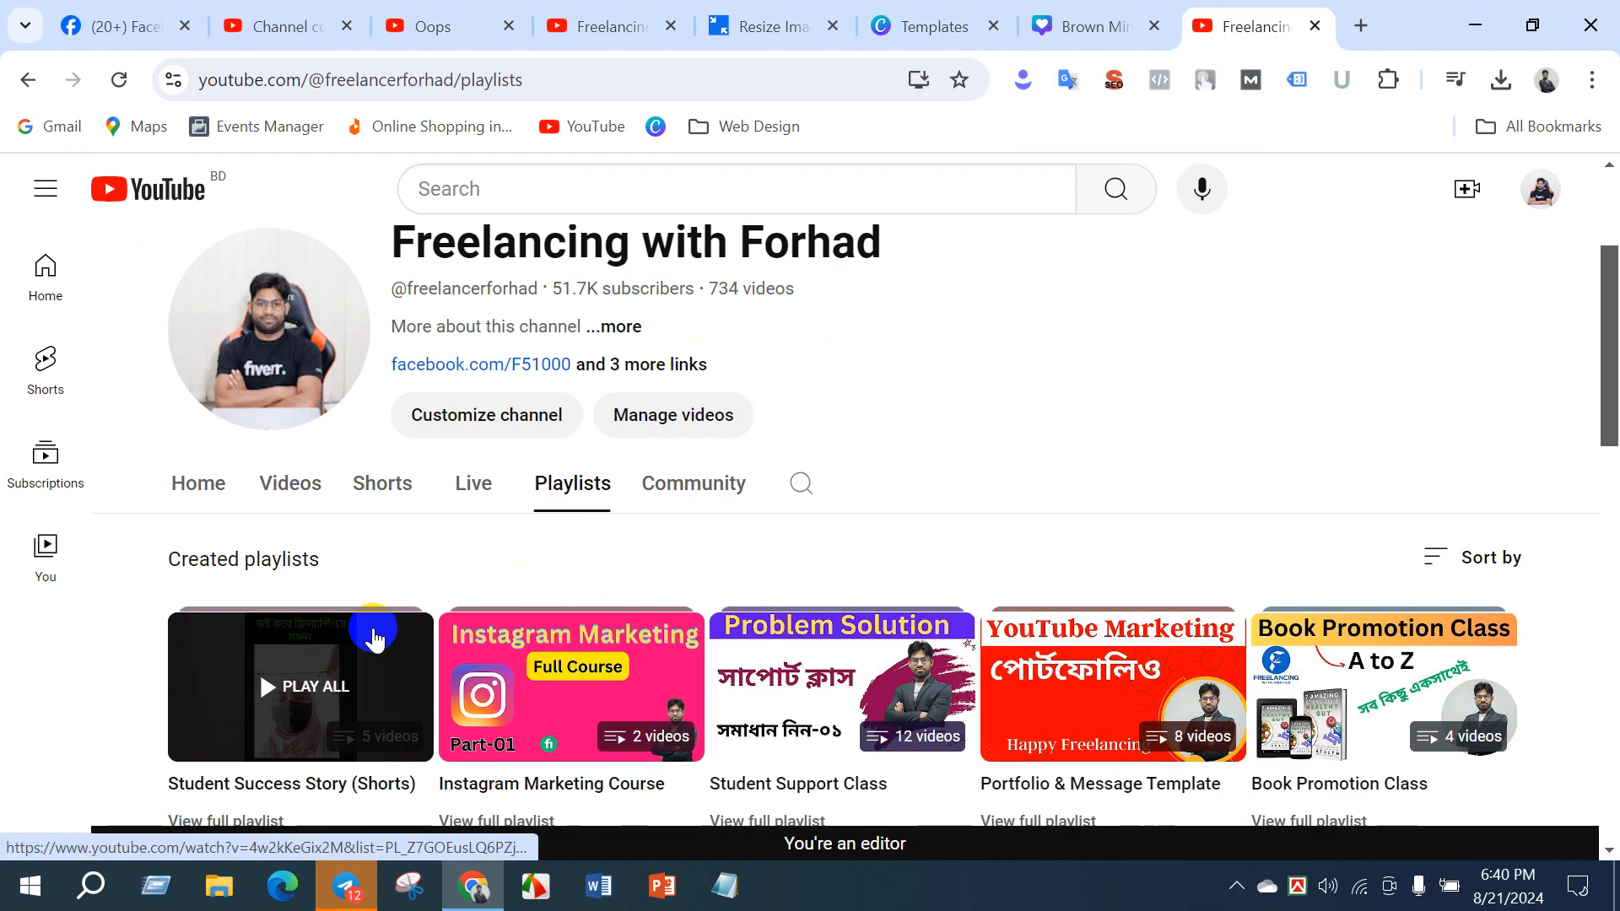
left_click(295, 479)
scroll(591, 565, "down", 5)
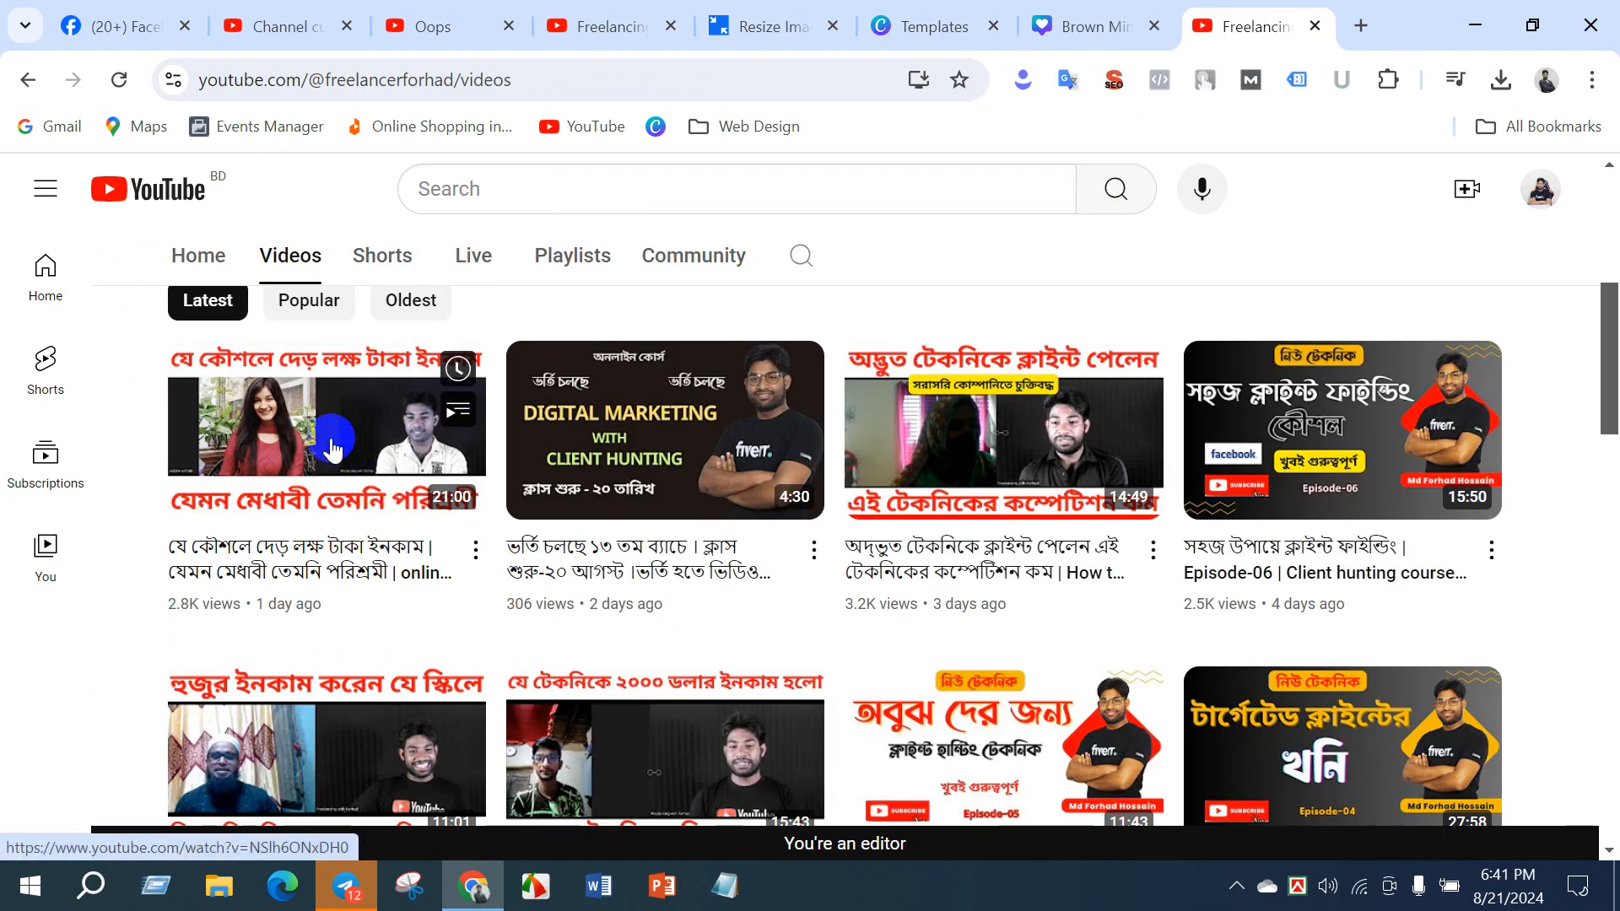
left_click(992, 445)
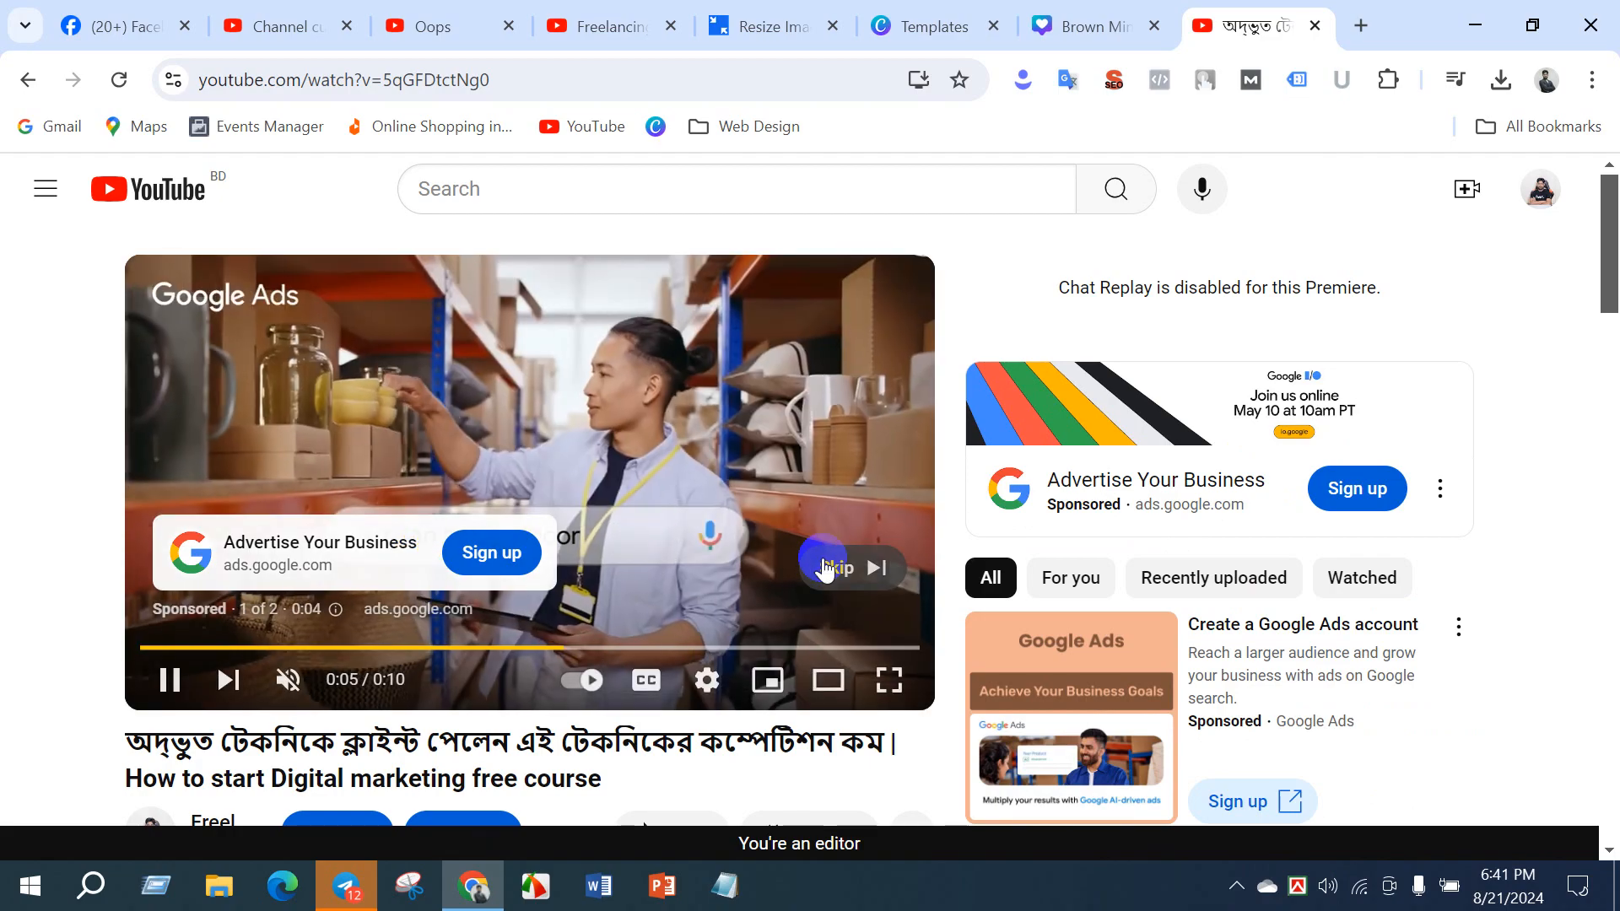
left_click(822, 563)
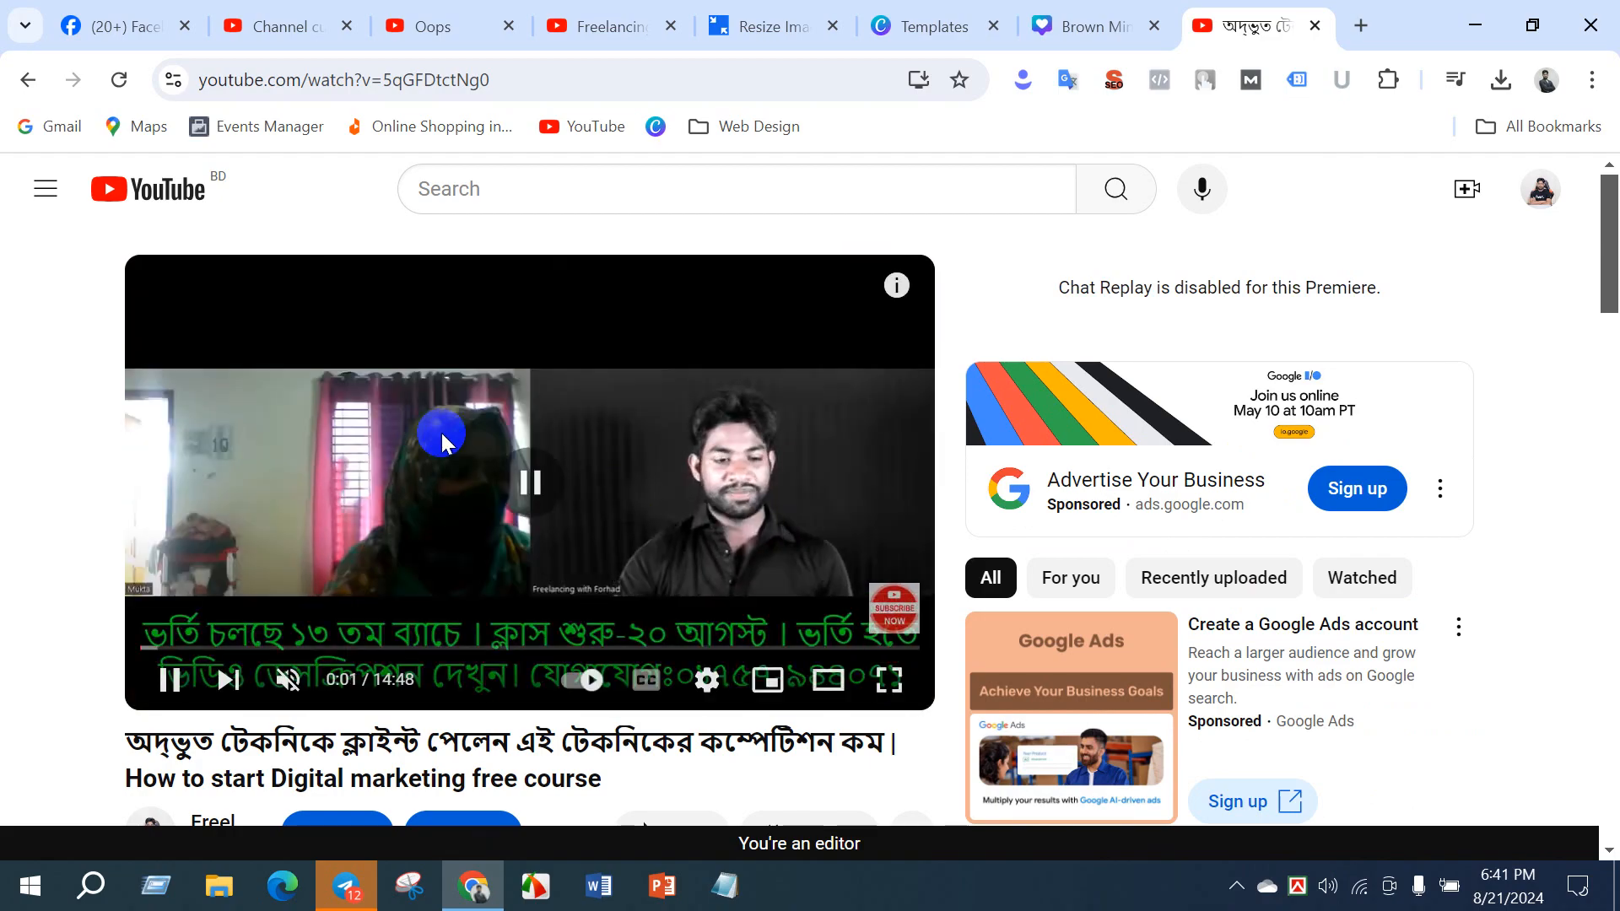
left_click(769, 456)
mouse_move(894, 604)
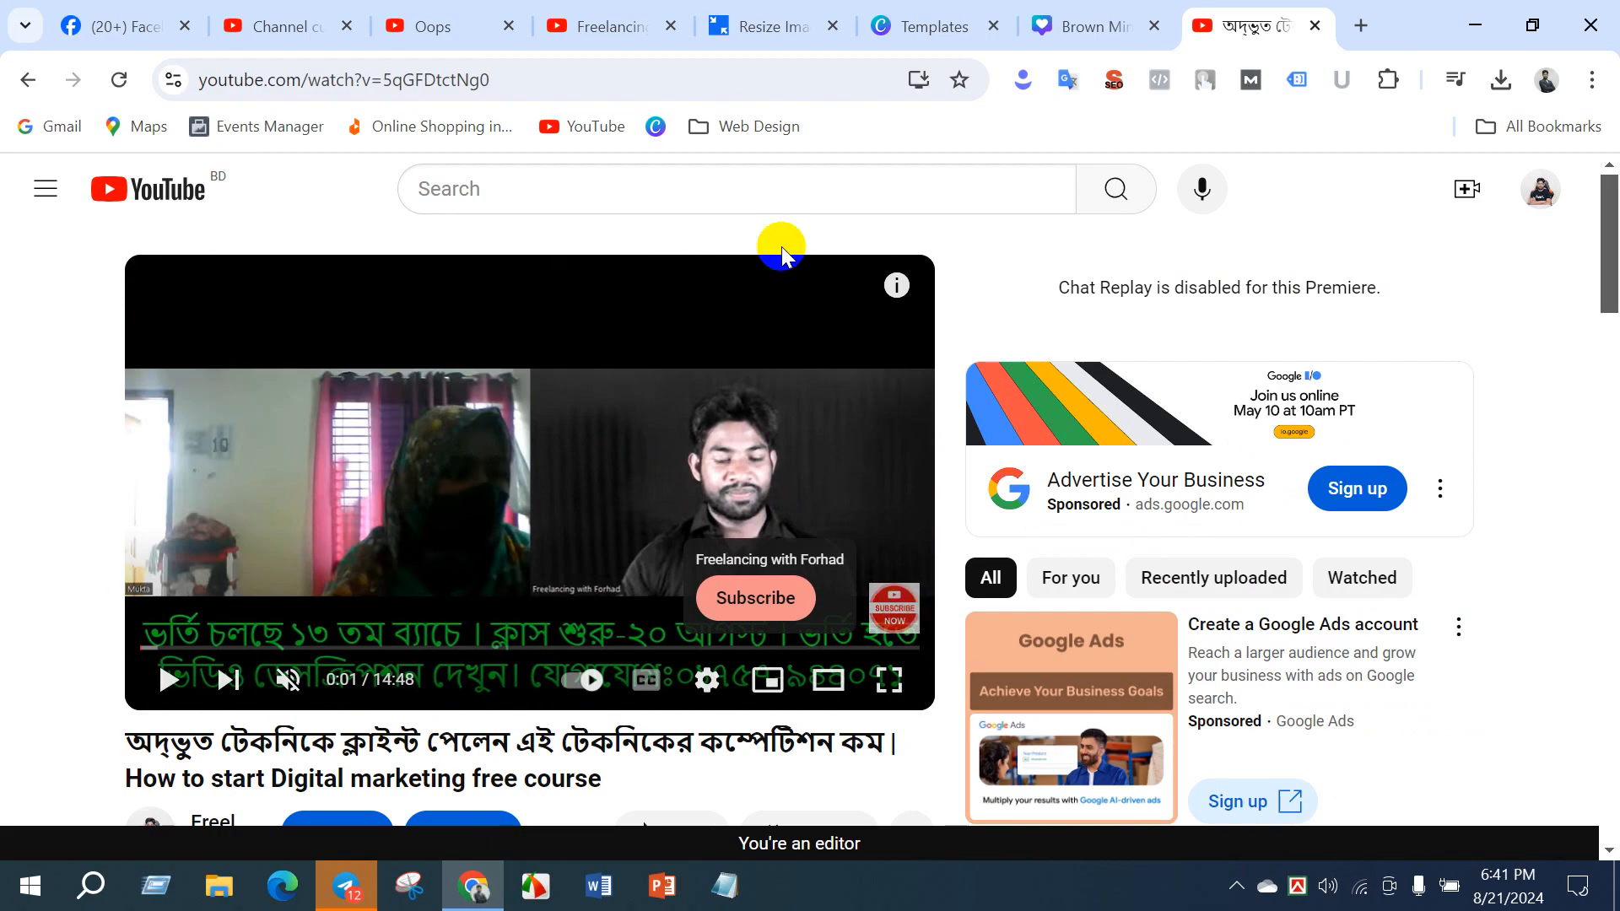
- Revisit the channel's home page and YouTube Studio's video watermark section, and go back to the paused video
left_click(574, 26)
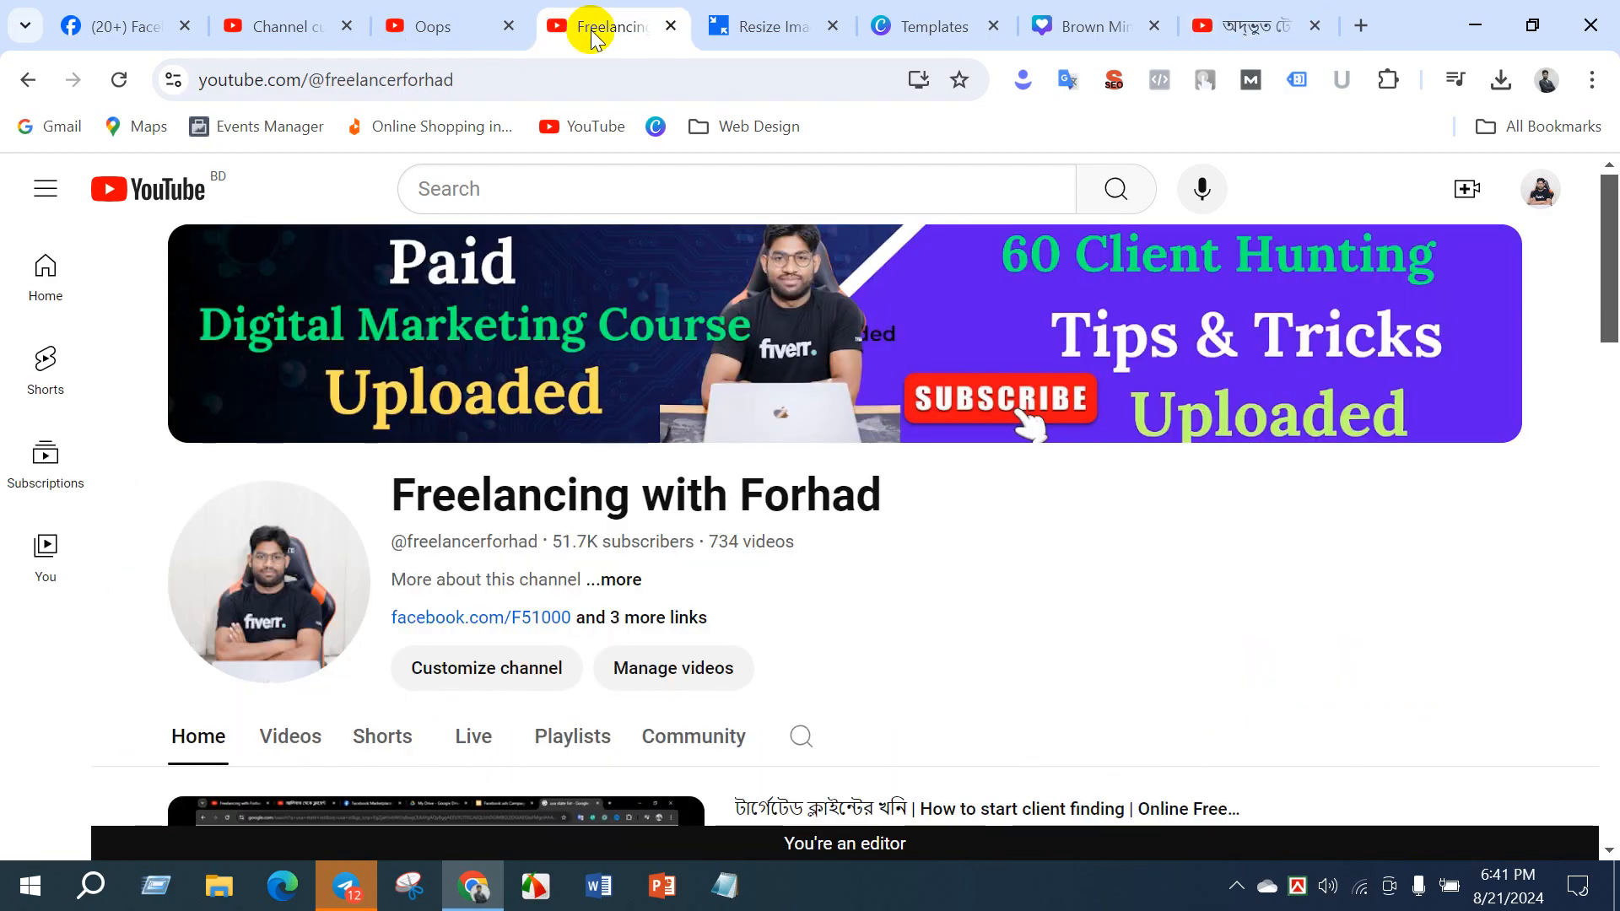
left_click(279, 31)
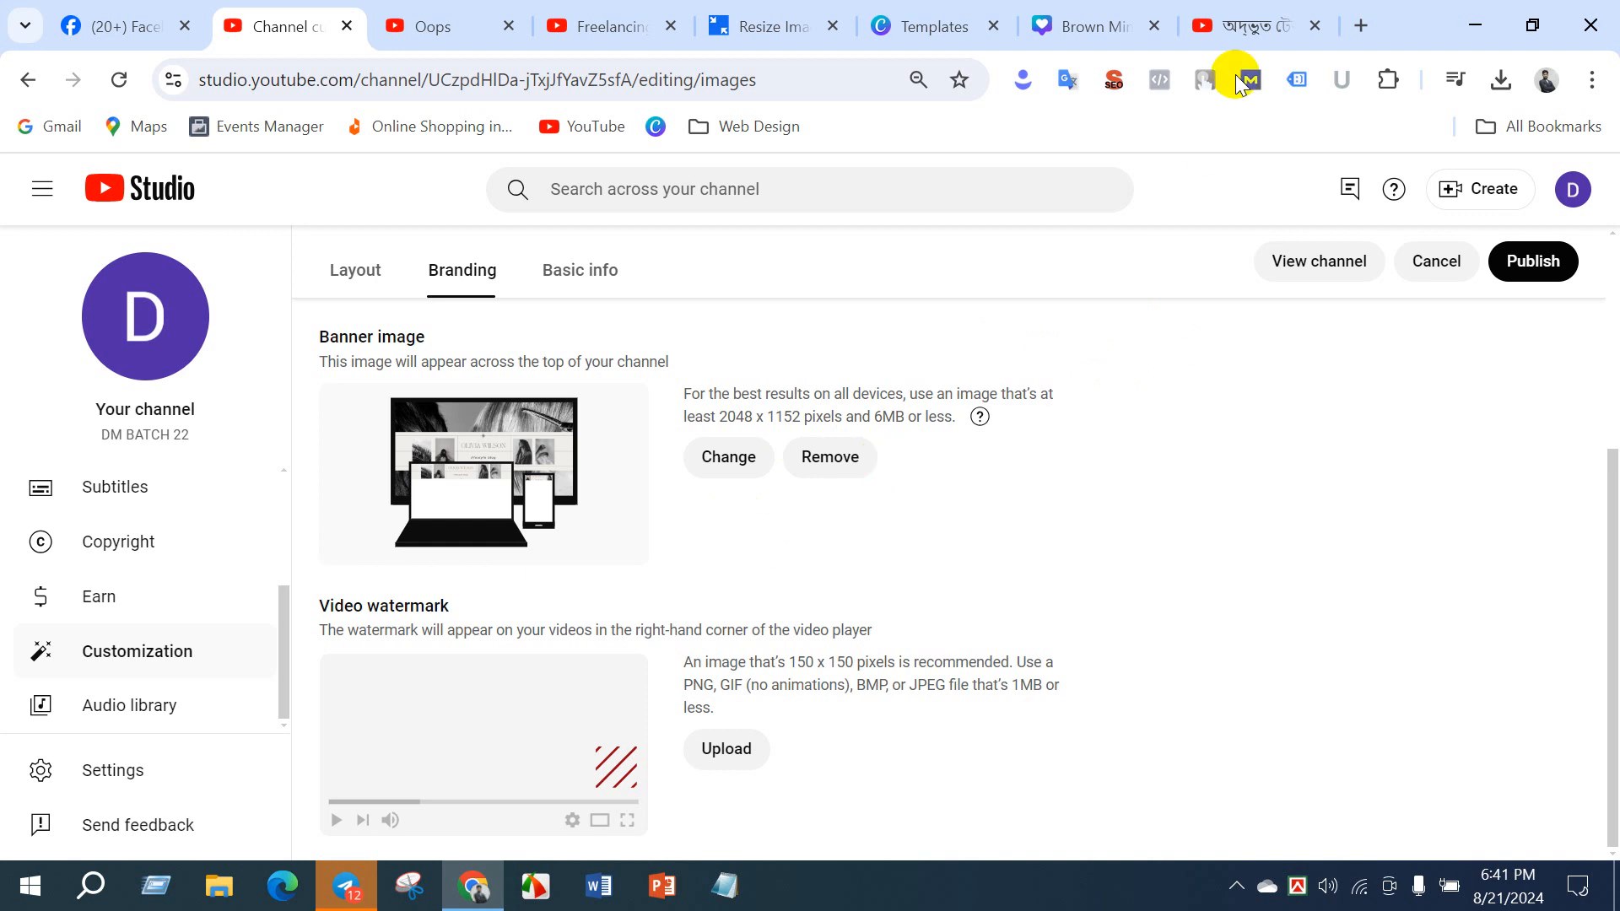
left_click(1248, 31)
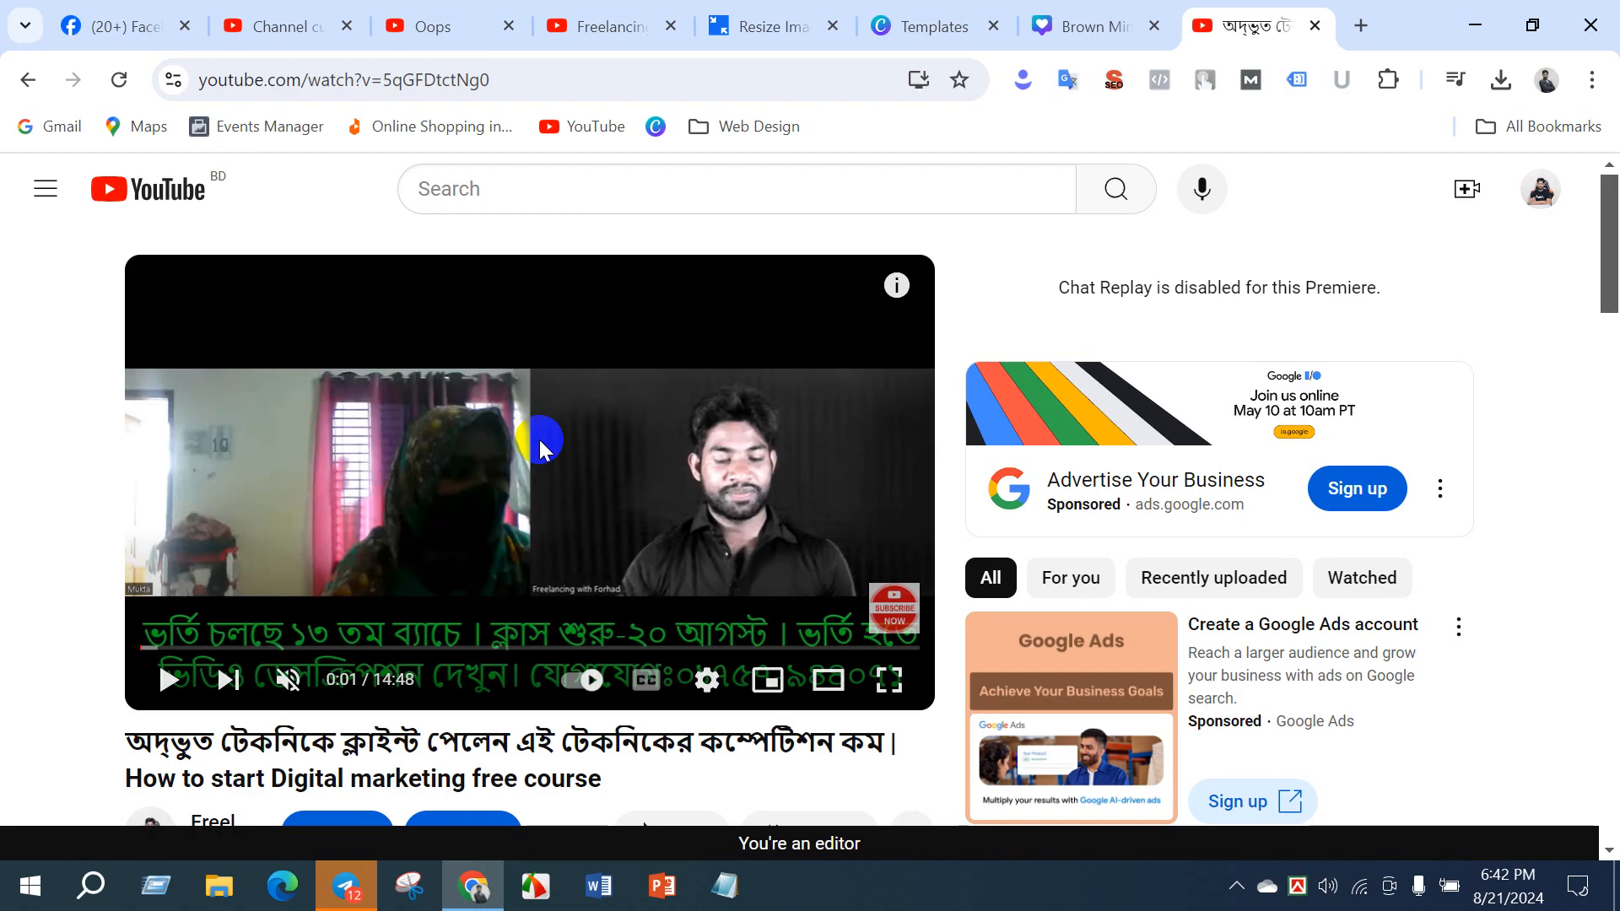
- Search YouTube for somoy tv and examine the channel logo placed on its video thumbnail as a watermark example
left_click(273, 32)
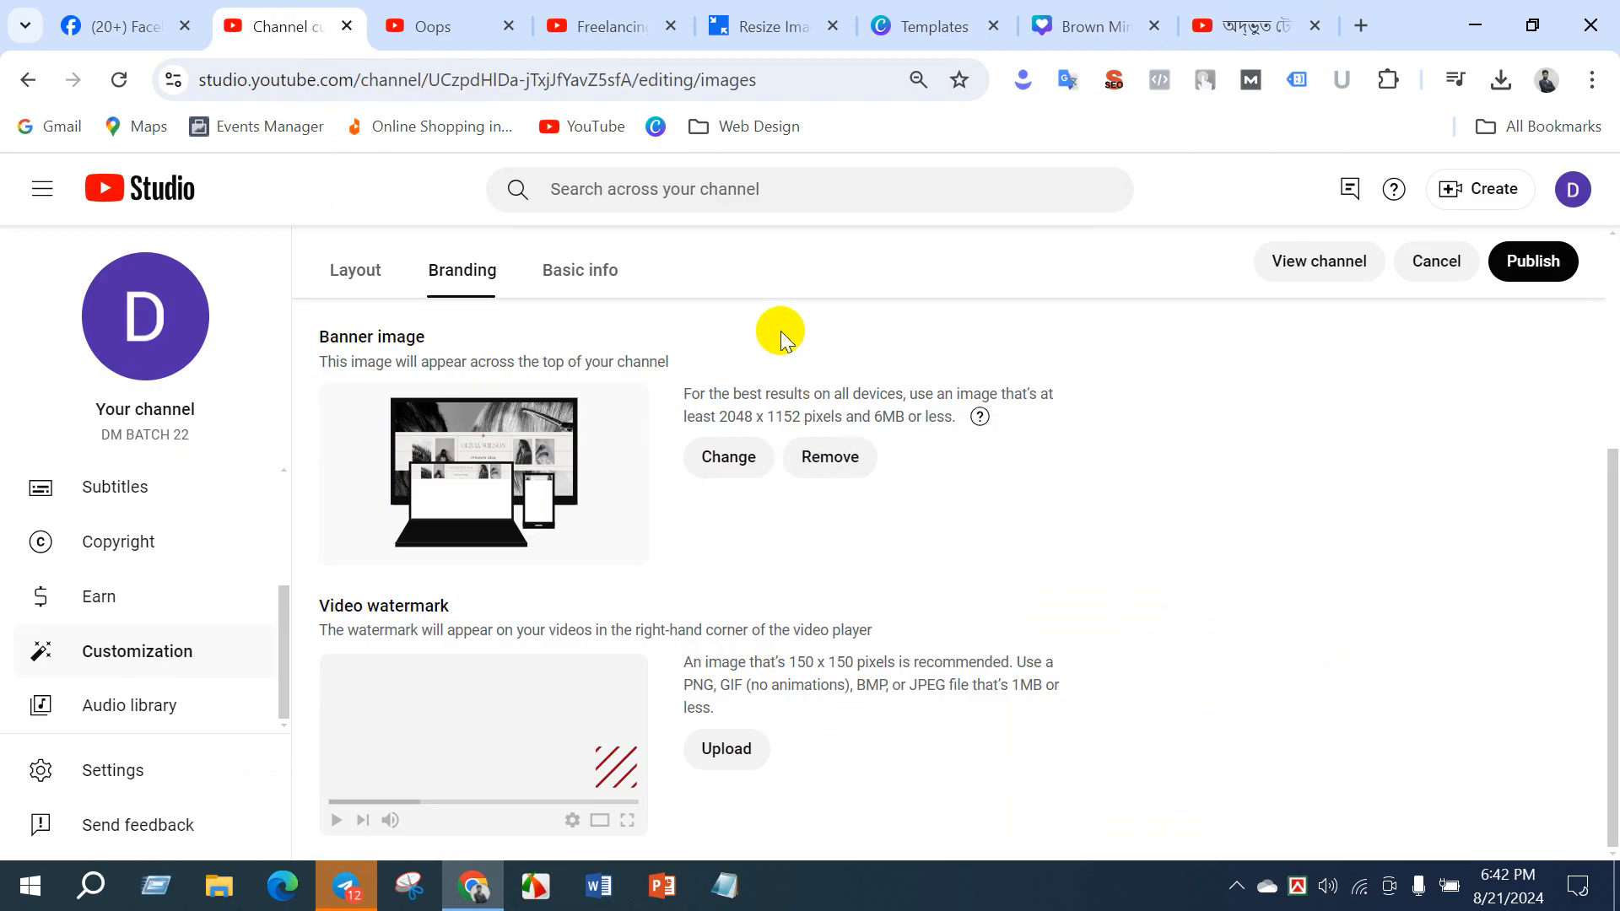
left_click(1253, 26)
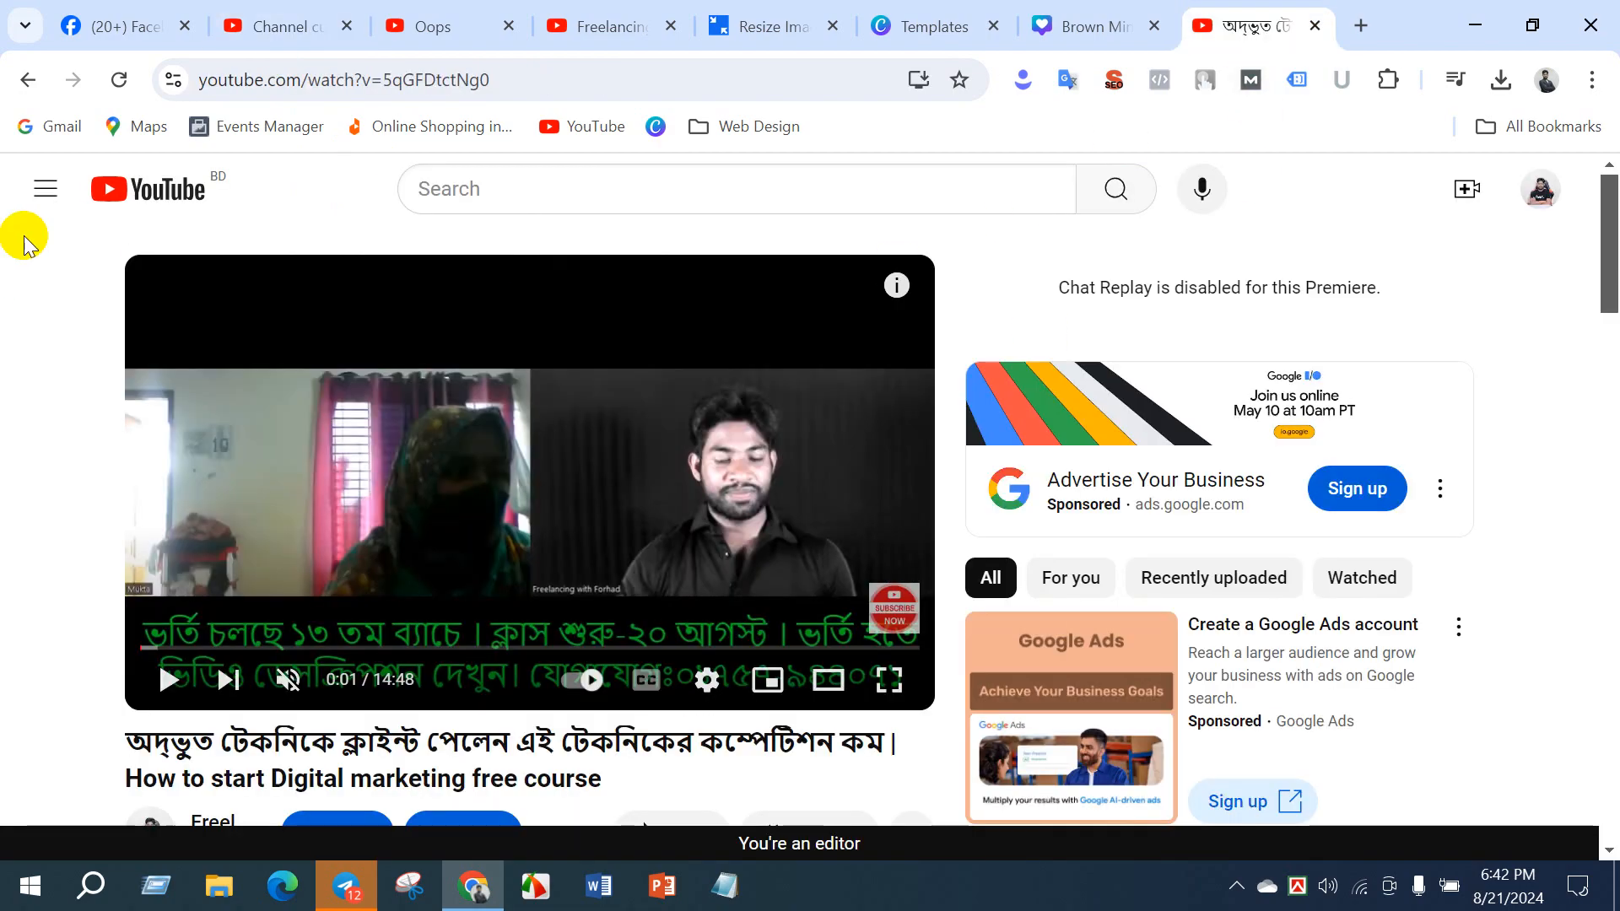
left_click(488, 188)
type("somoy")
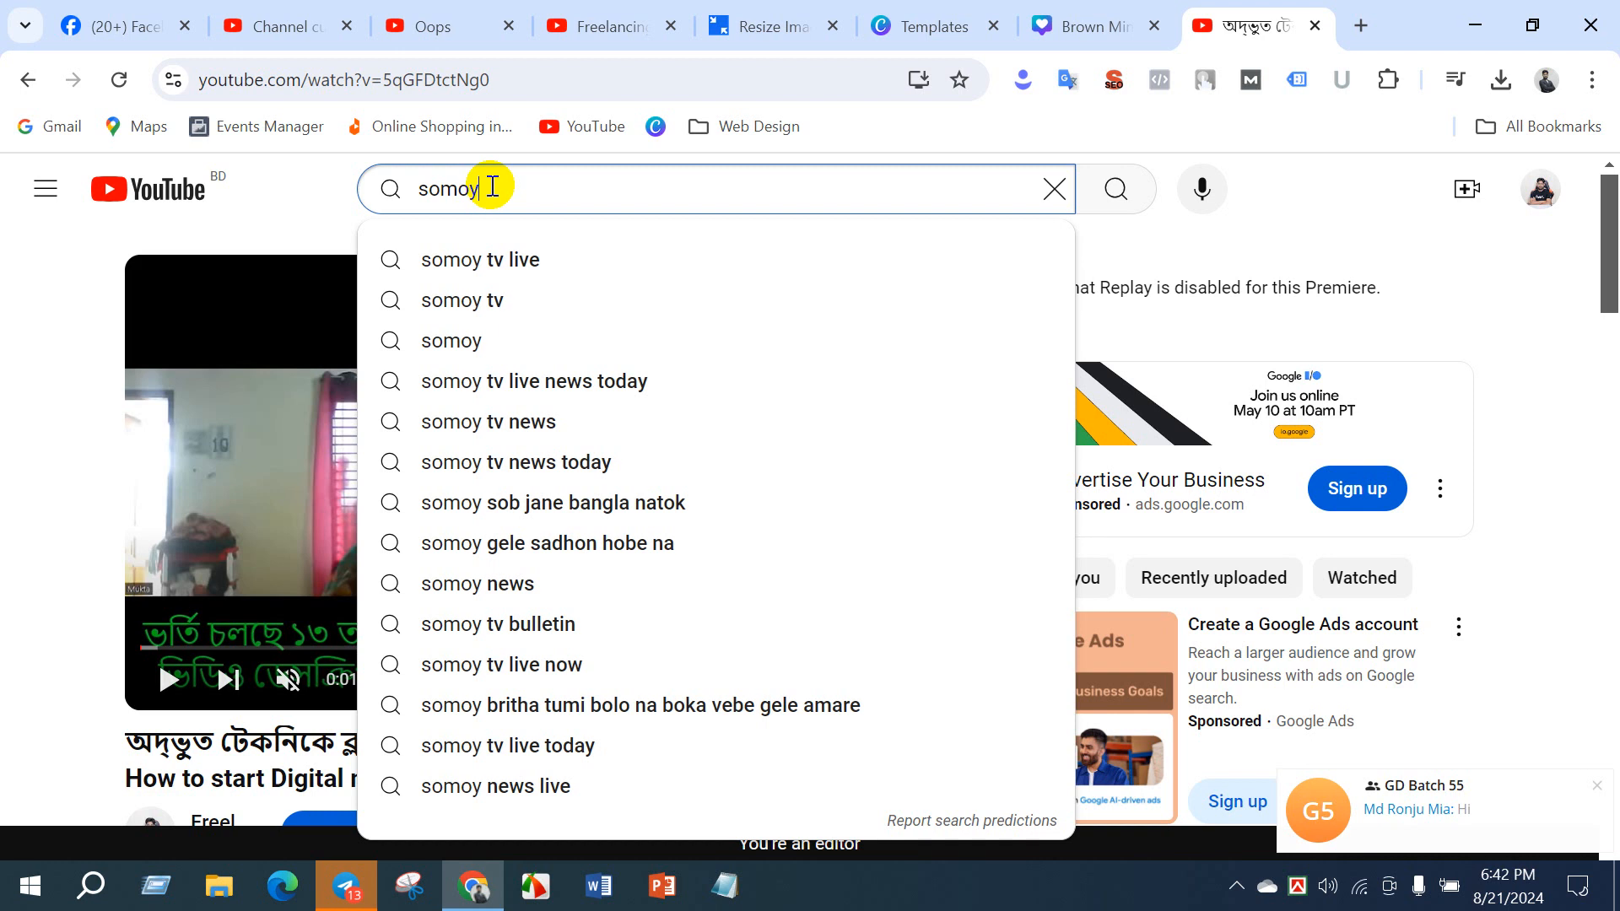
left_click(506, 300)
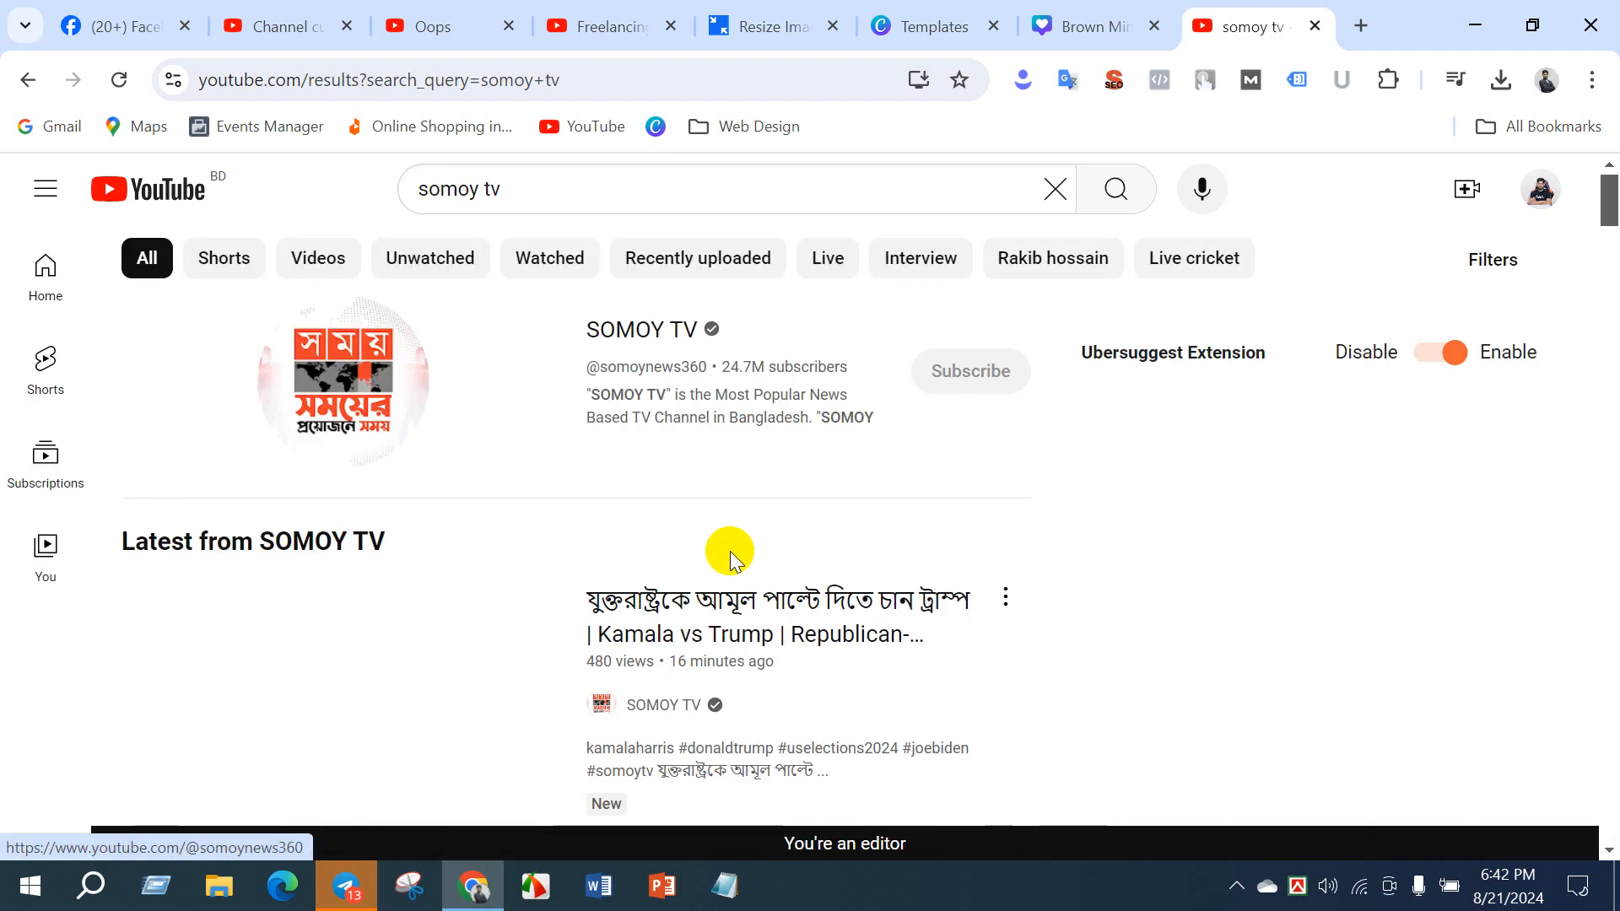
mouse_move(158, 783)
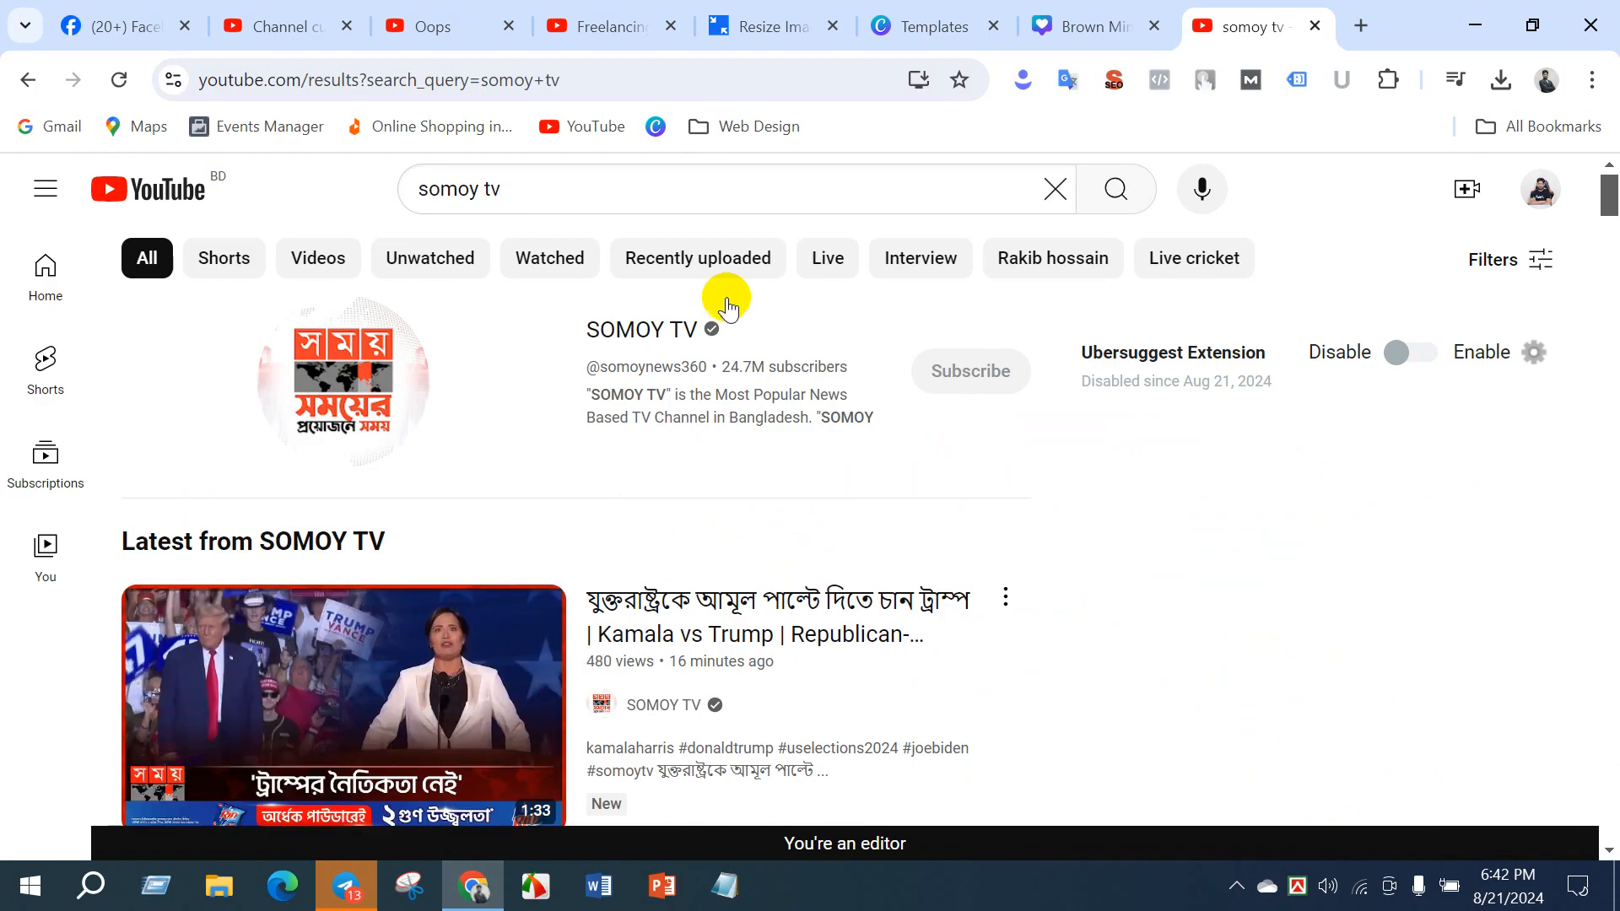
- In YouTube Studio's branding settings, upload download.jfif as the video watermark and accept its default square crop
left_click(332, 25)
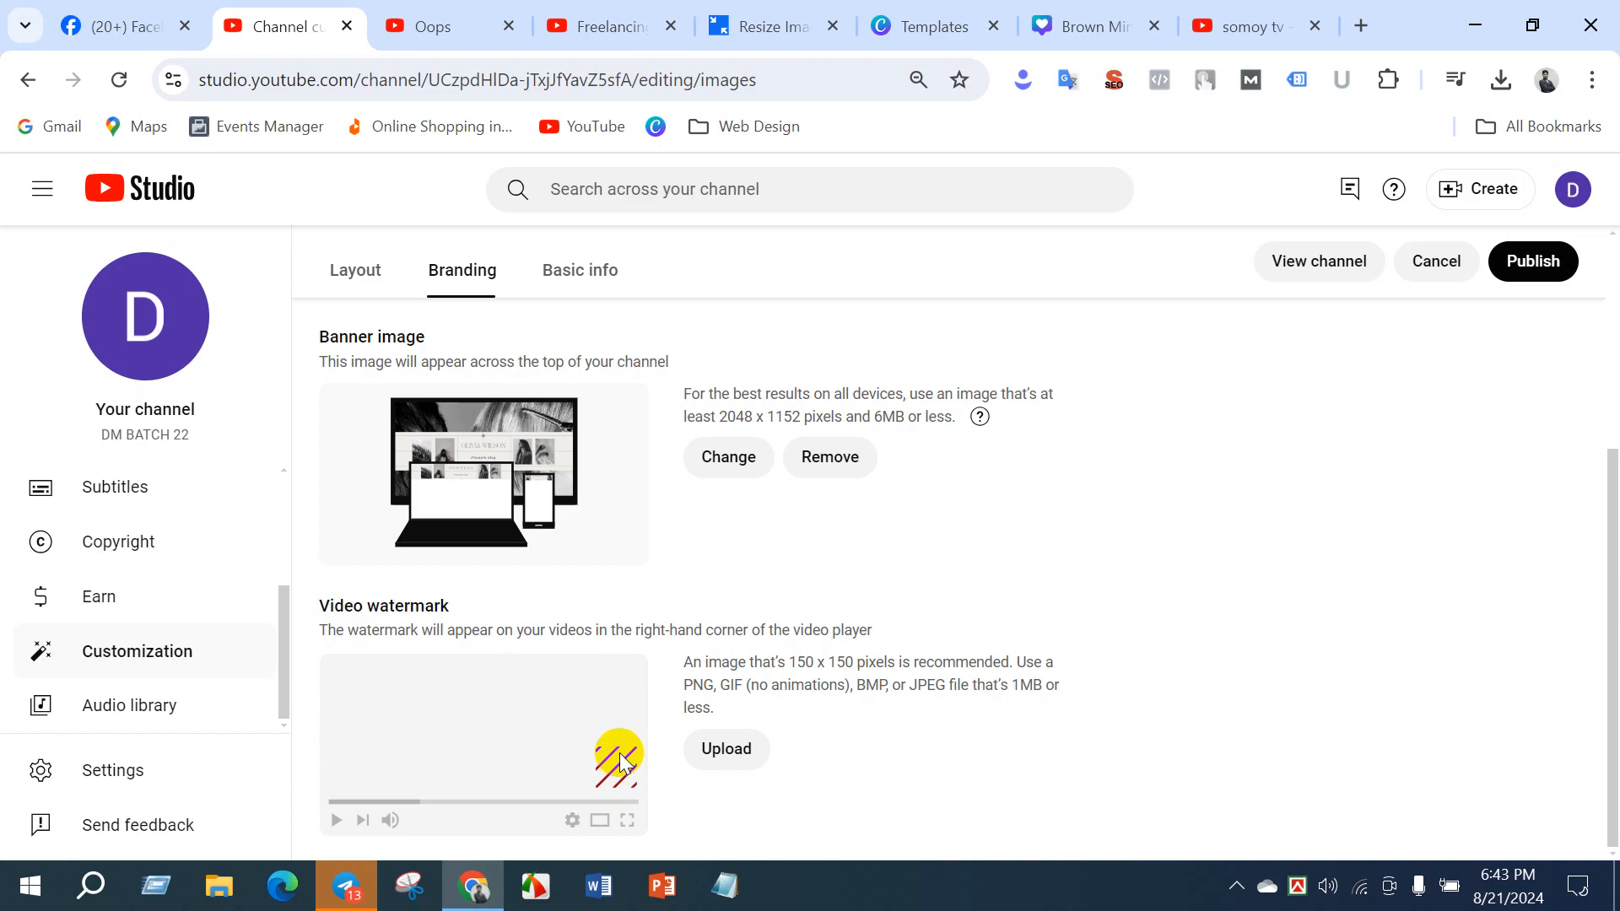
left_click(713, 750)
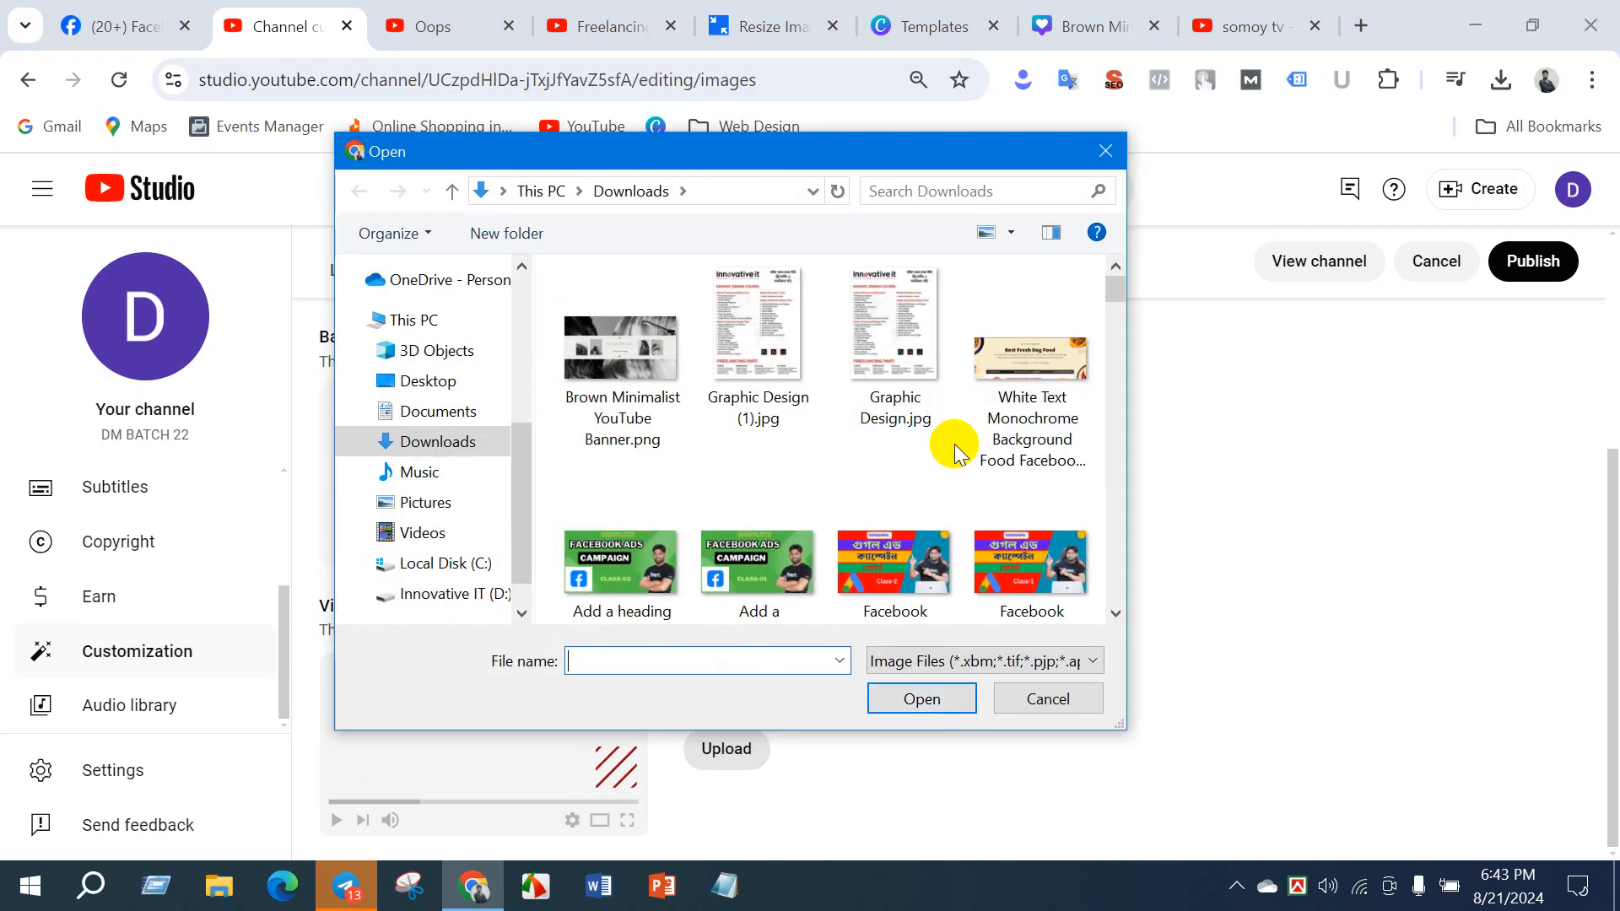
scroll(763, 521, "down", 3)
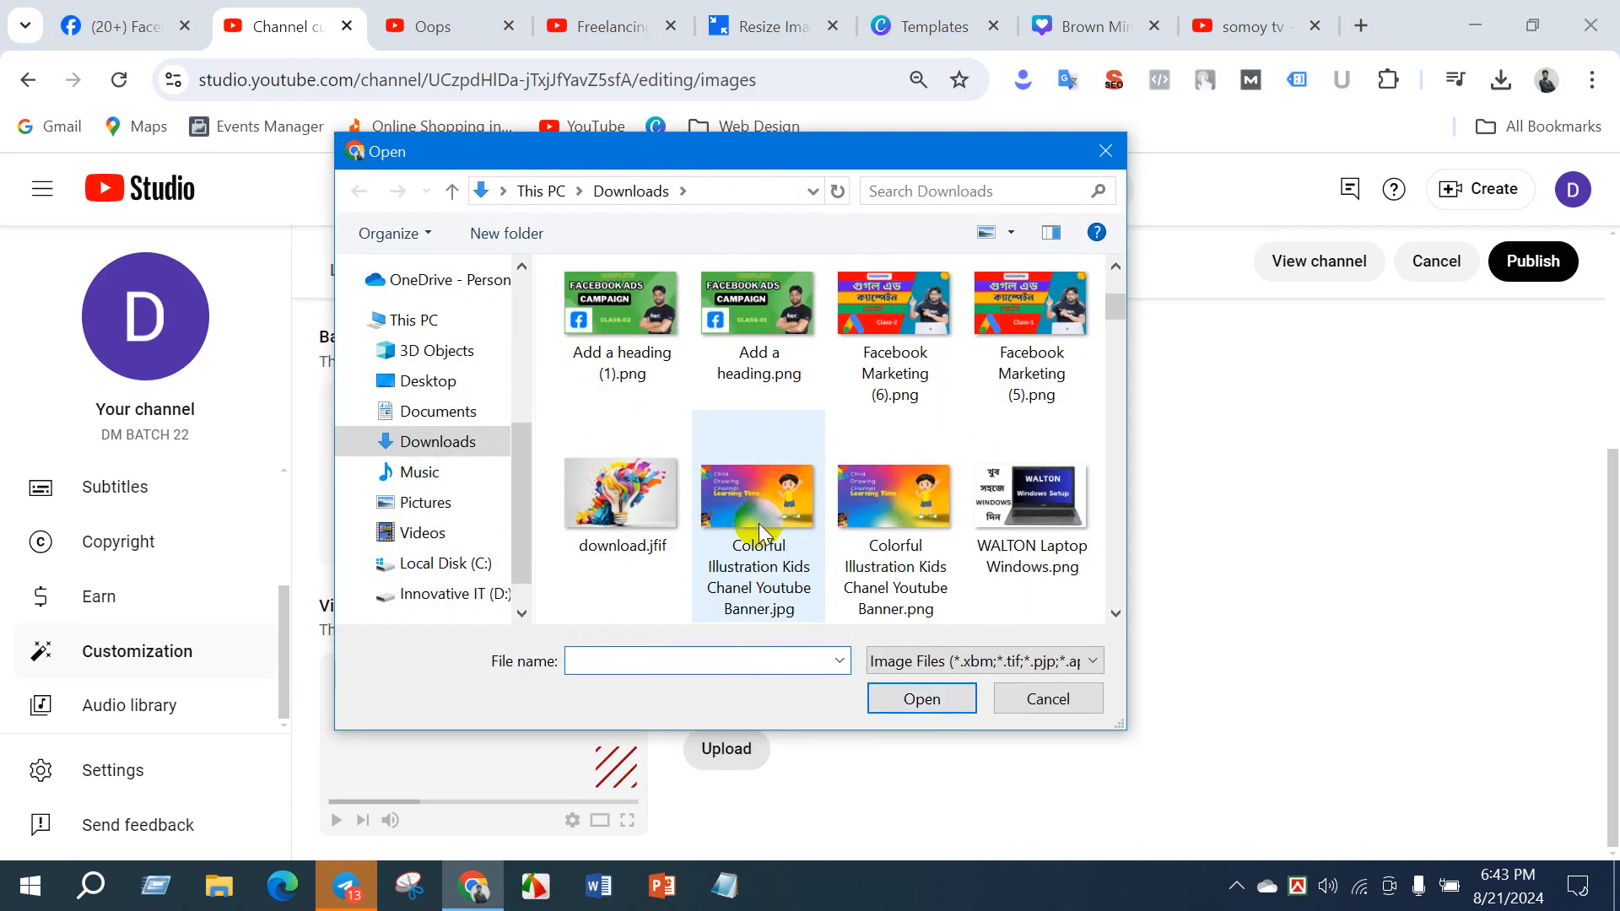
left_click(637, 497)
left_click(917, 698)
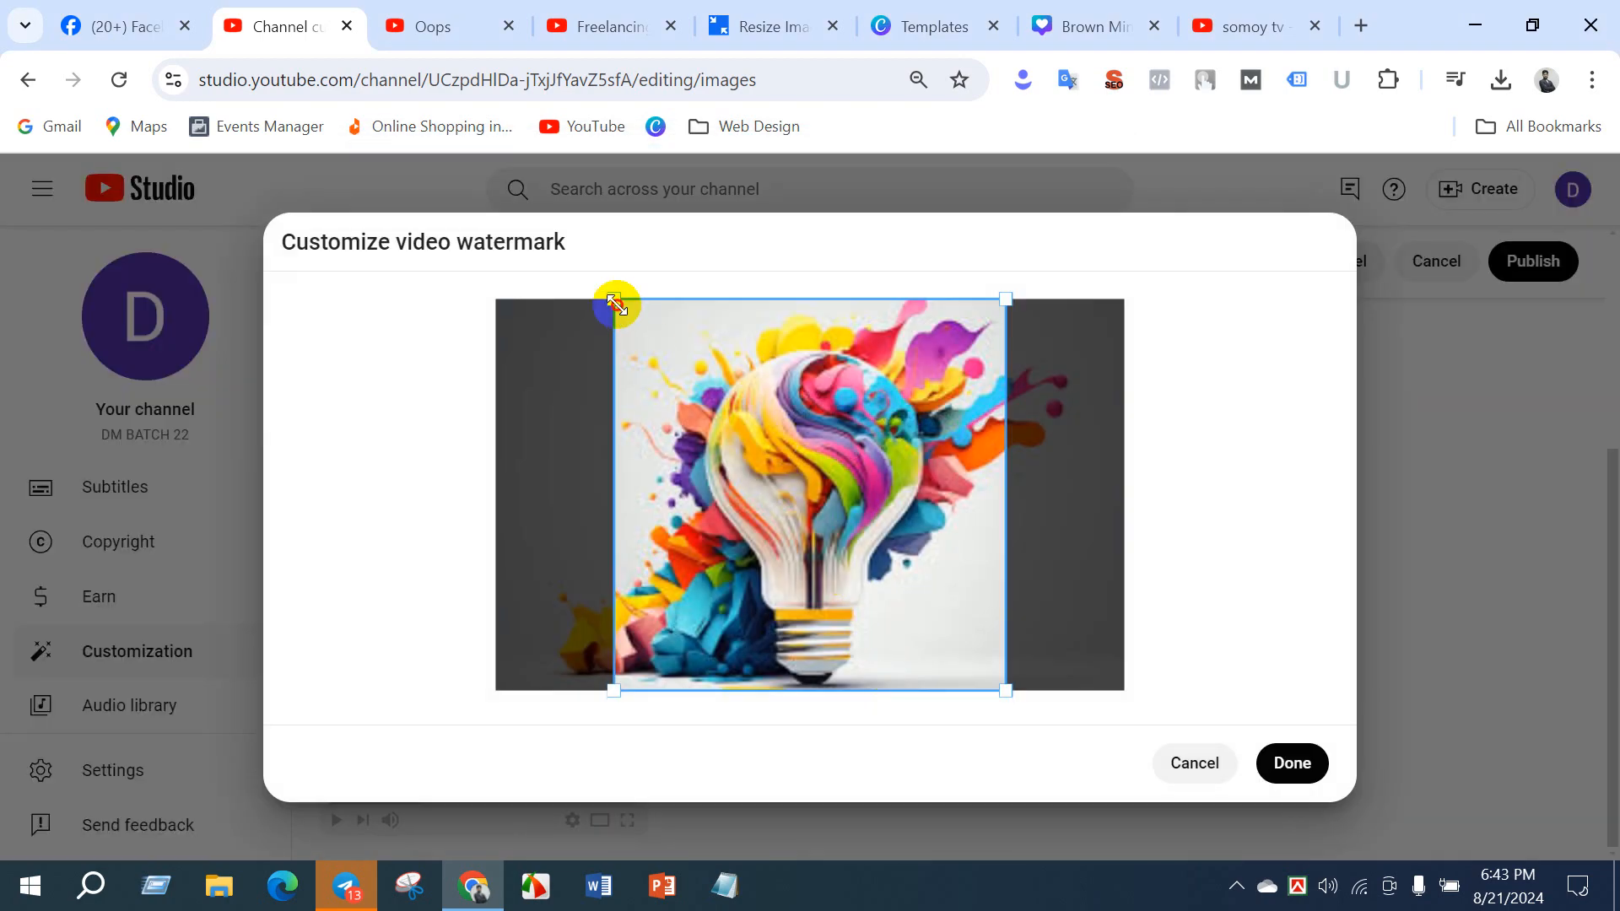
left_click_drag(624, 312, 571, 357)
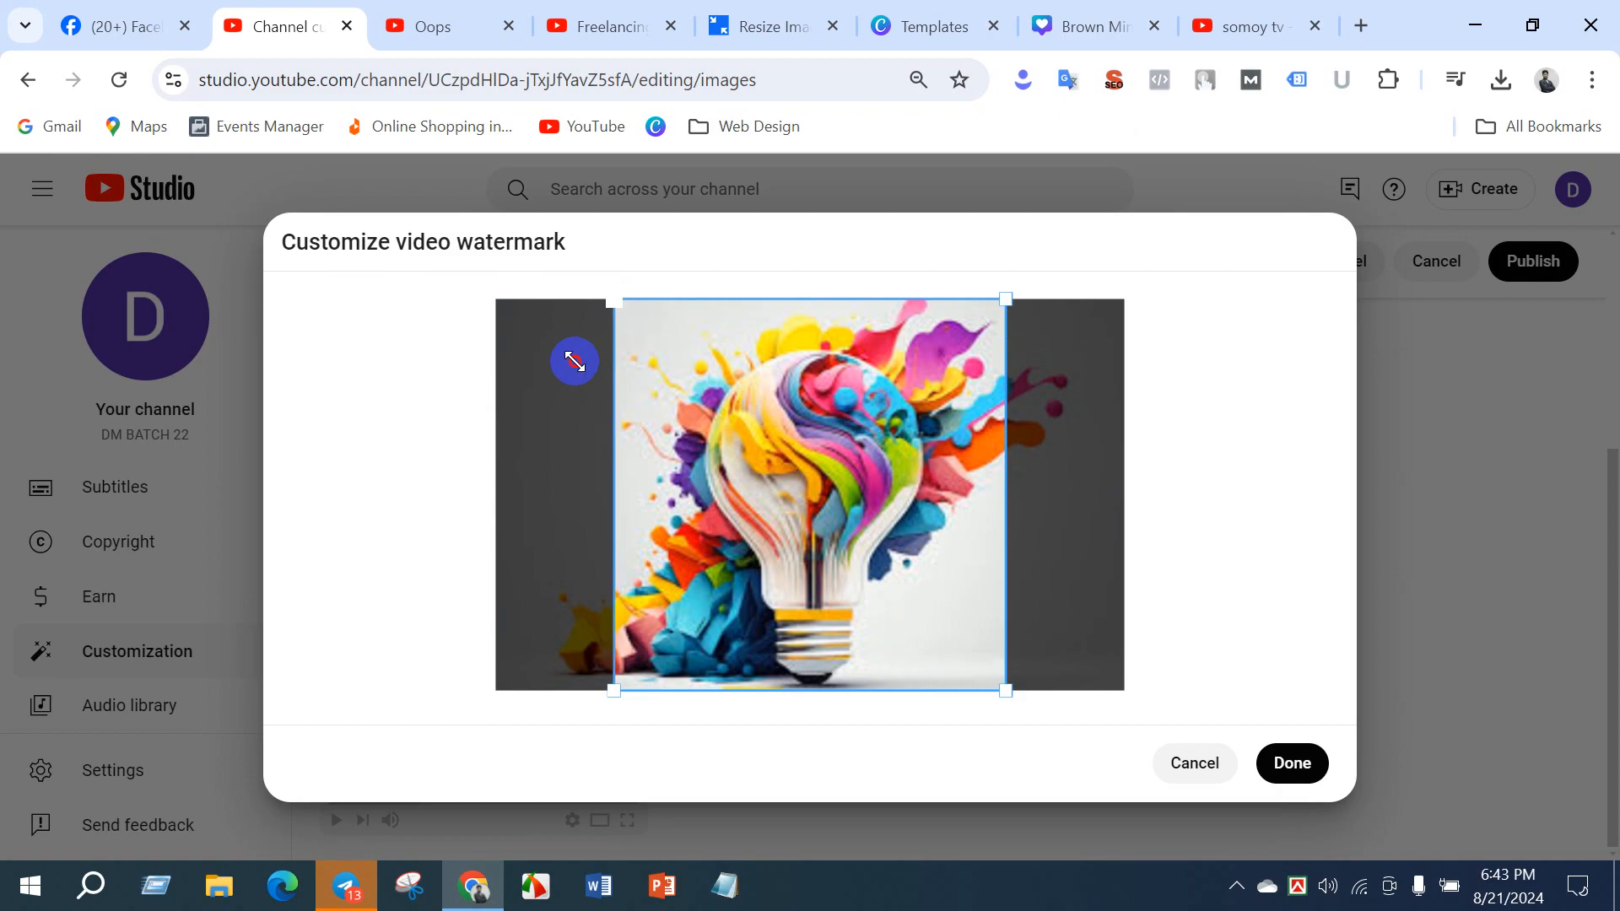
left_click(1289, 763)
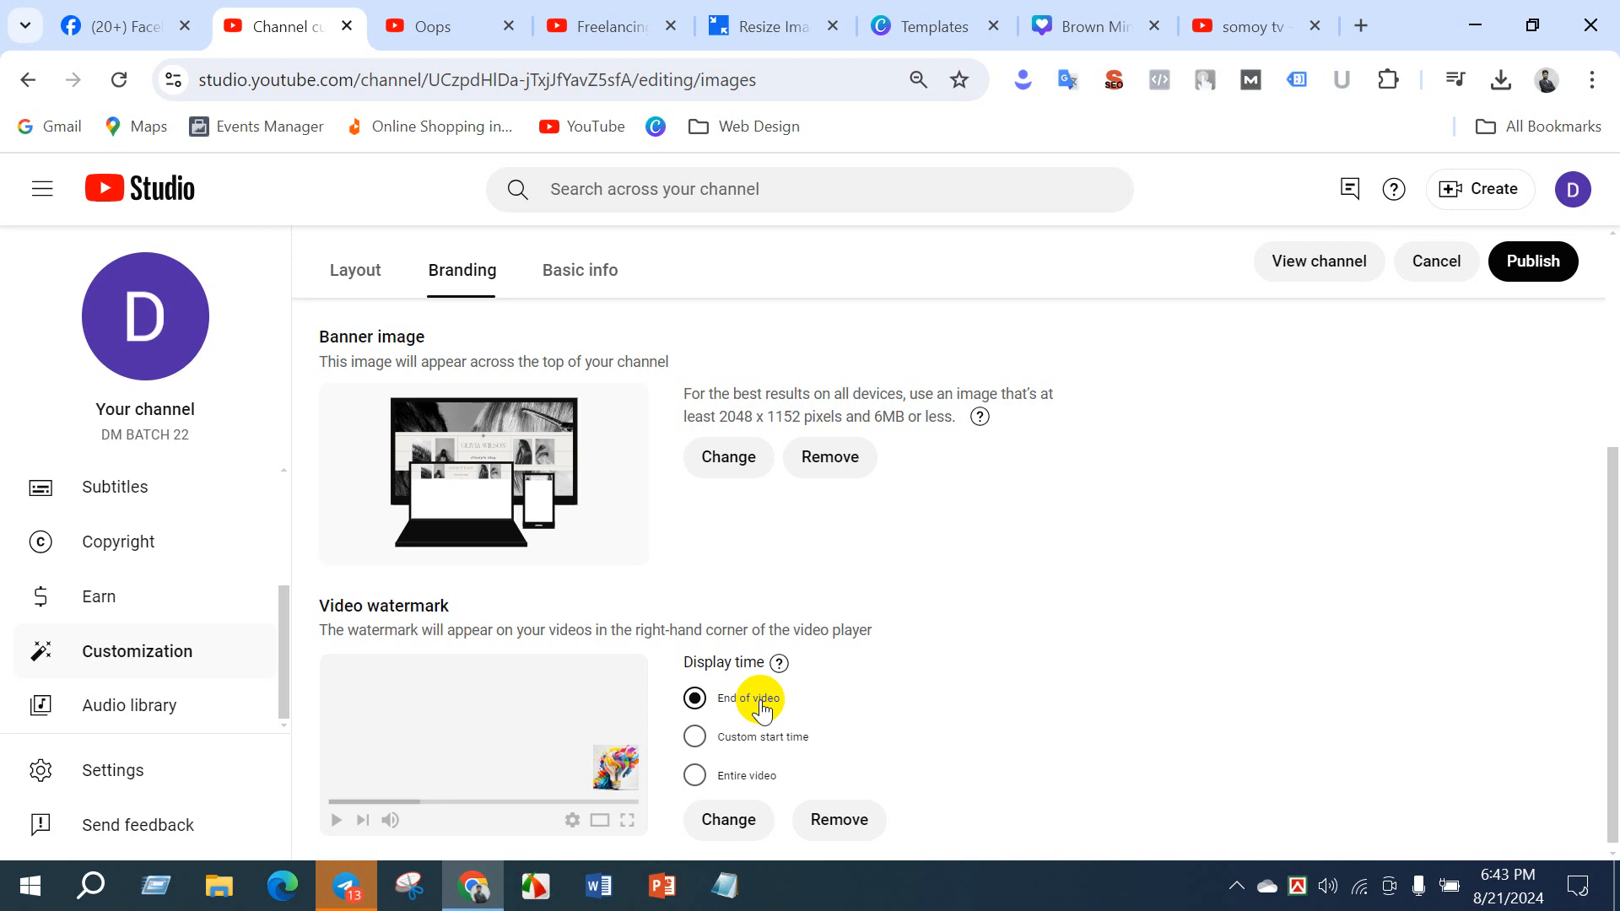
- Set the watermark's display time to Entire video and publish the branding changes
left_click(711, 735)
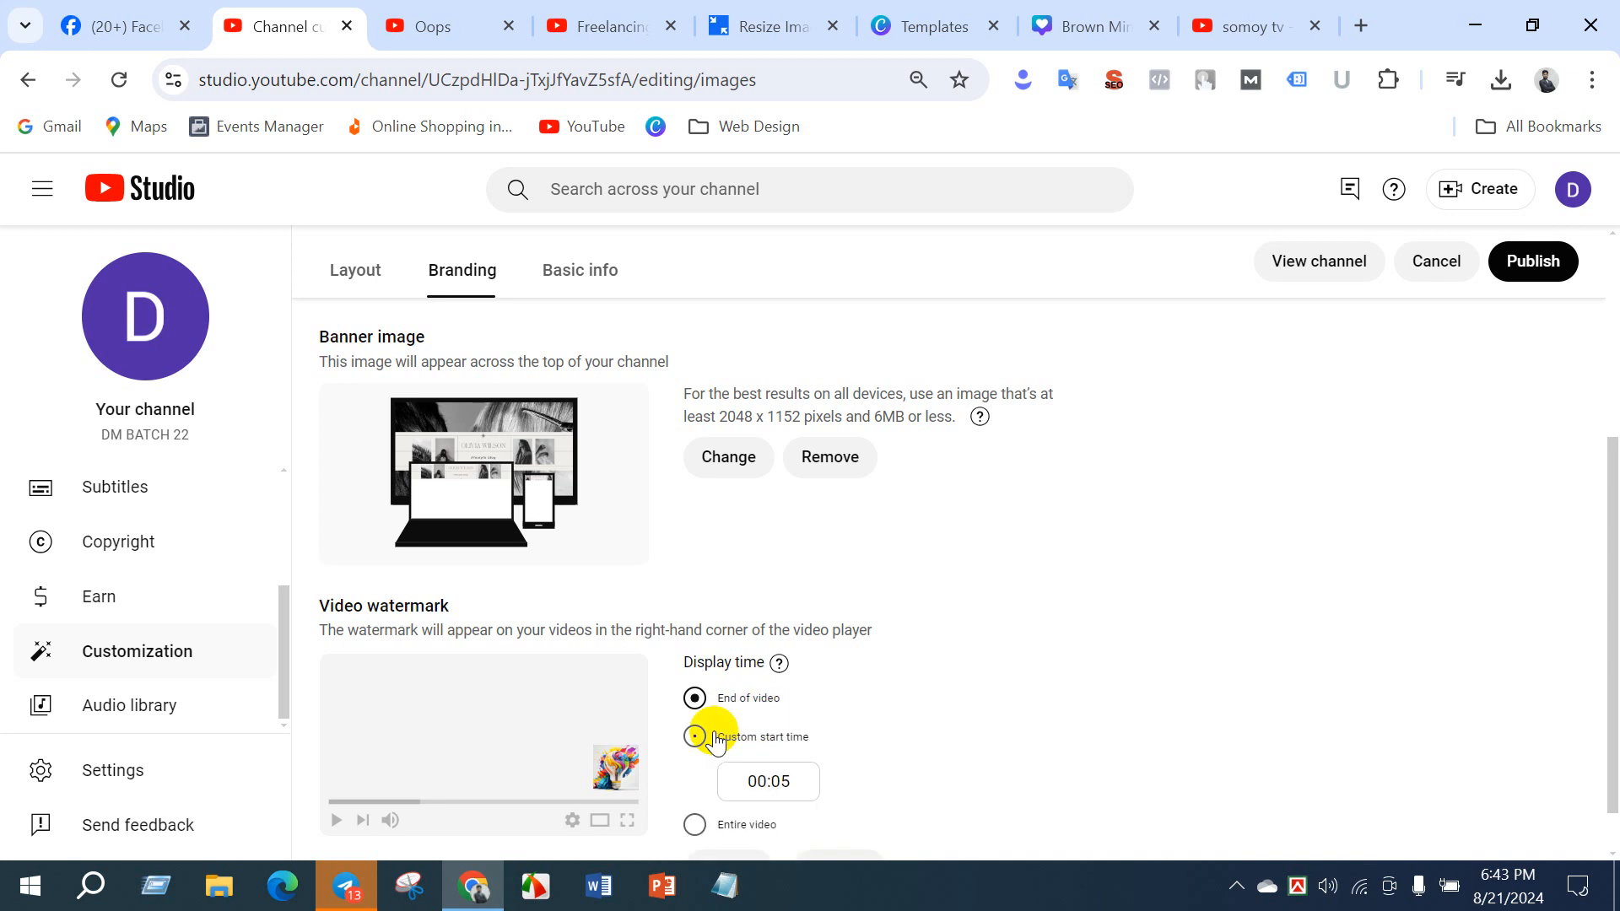
scroll(717, 738, "down", 1)
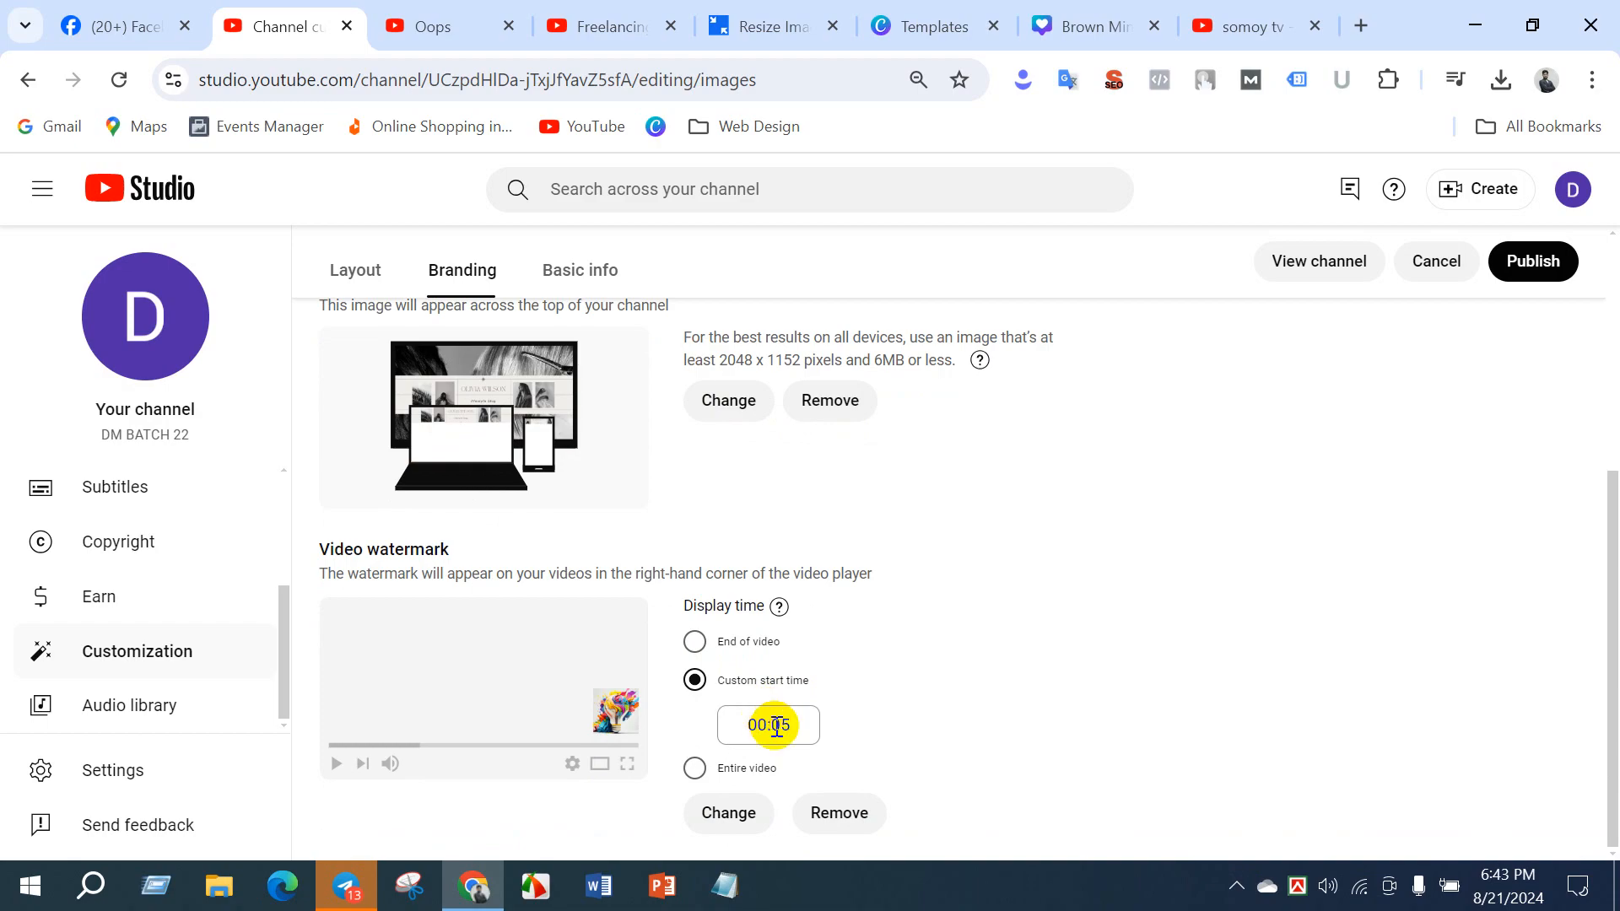
left_click(694, 768)
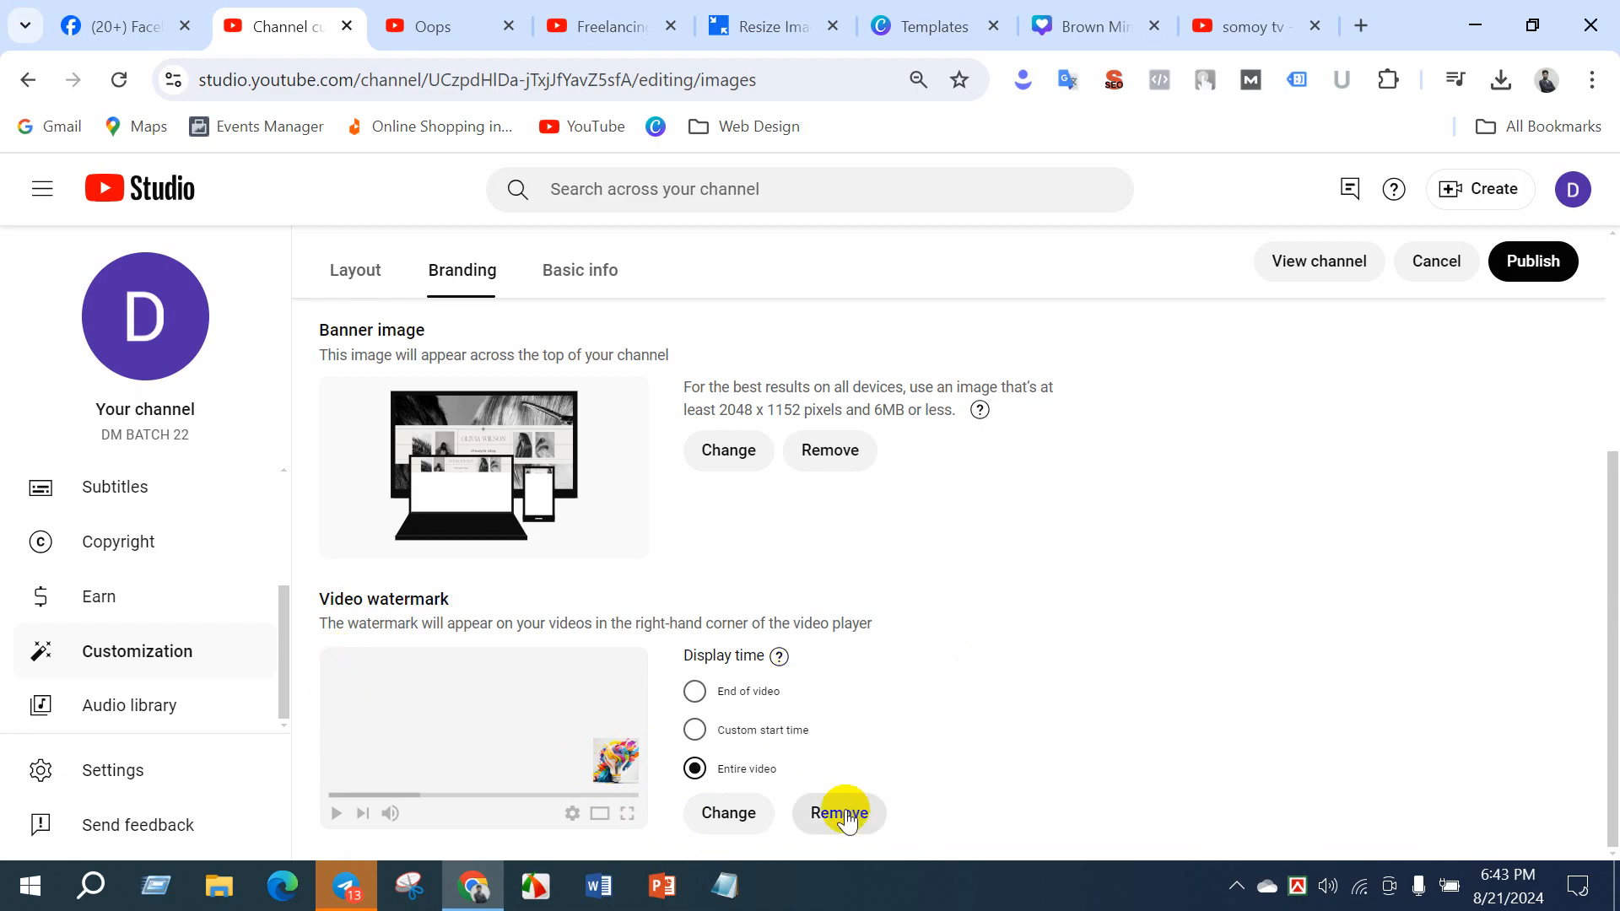
left_click(1533, 259)
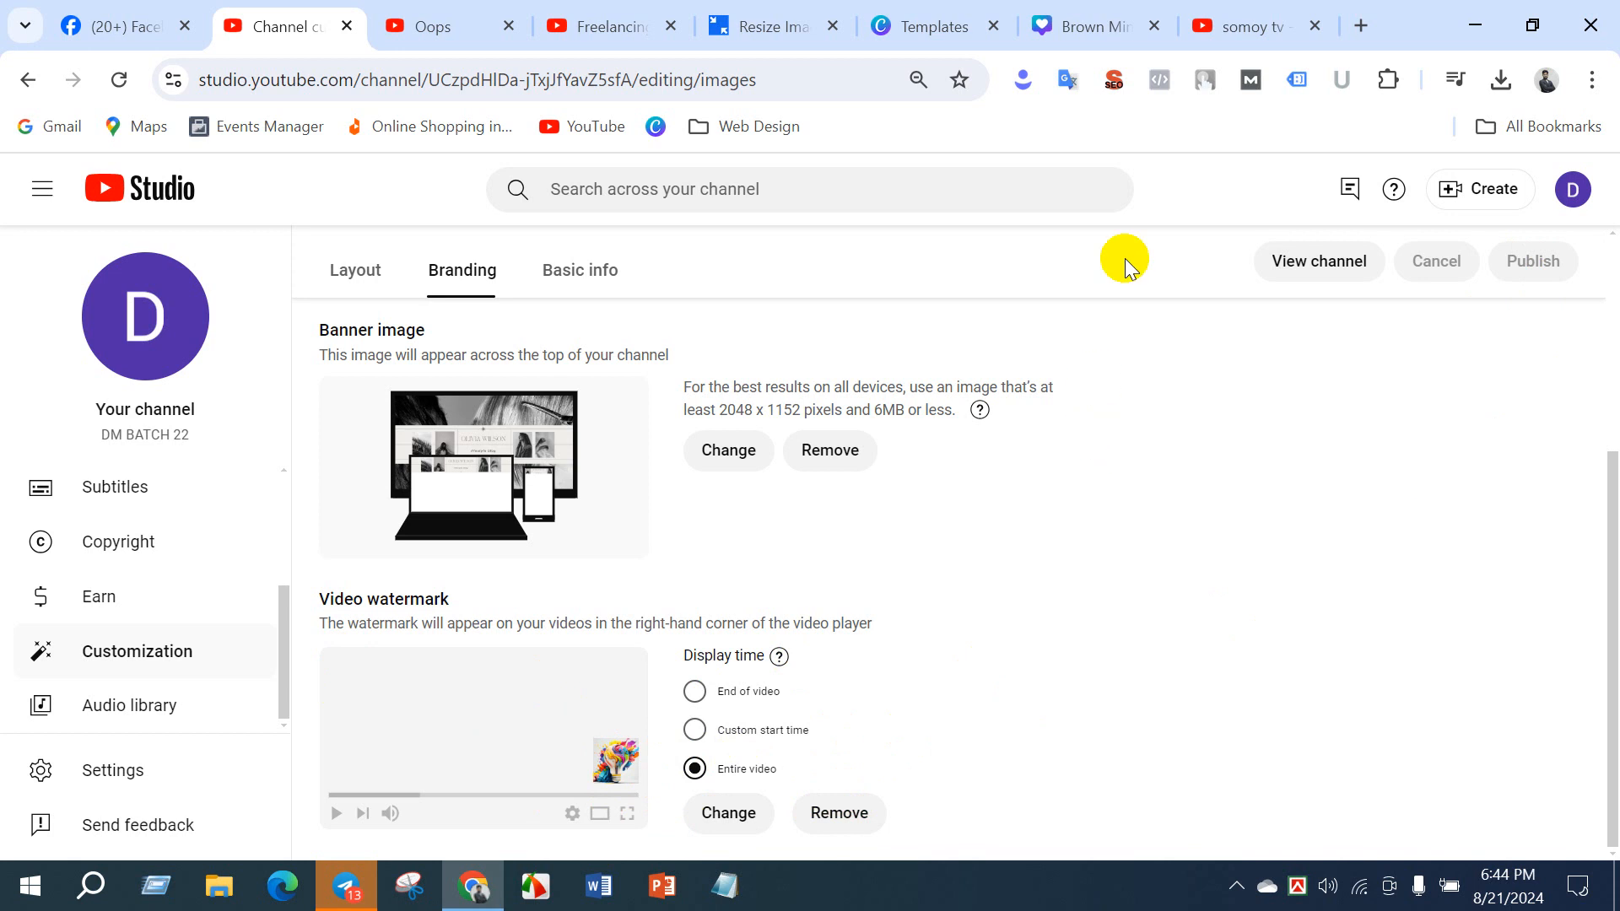
- Look over the freelancing channel's home page and its For You videos, and return to YouTube Studio's branding settings
left_click(603, 26)
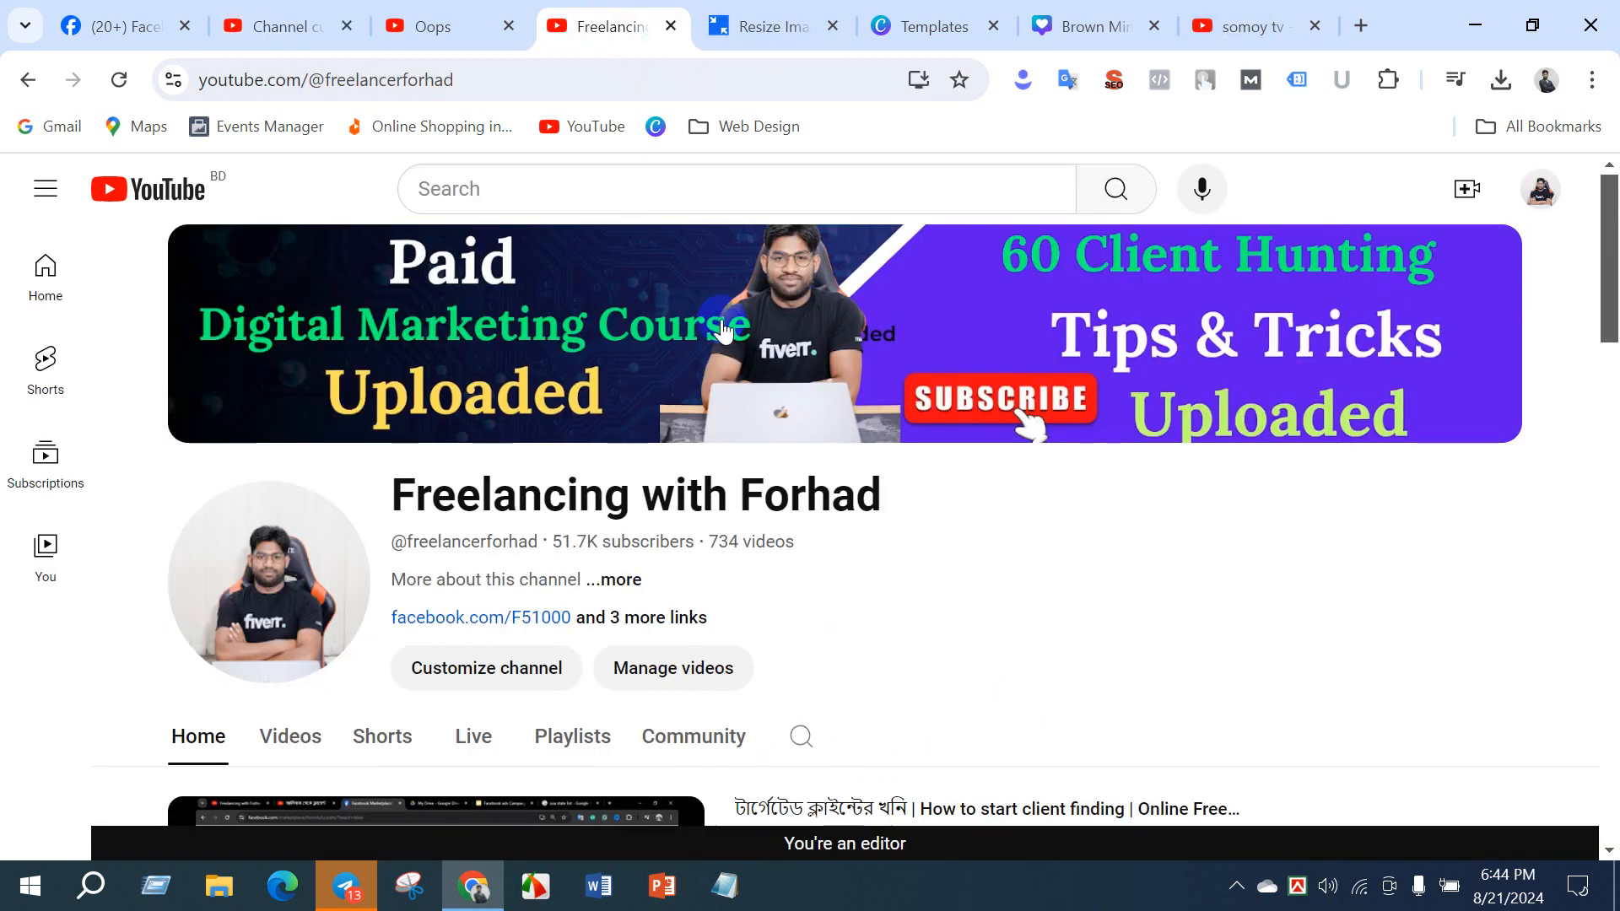
left_click(287, 26)
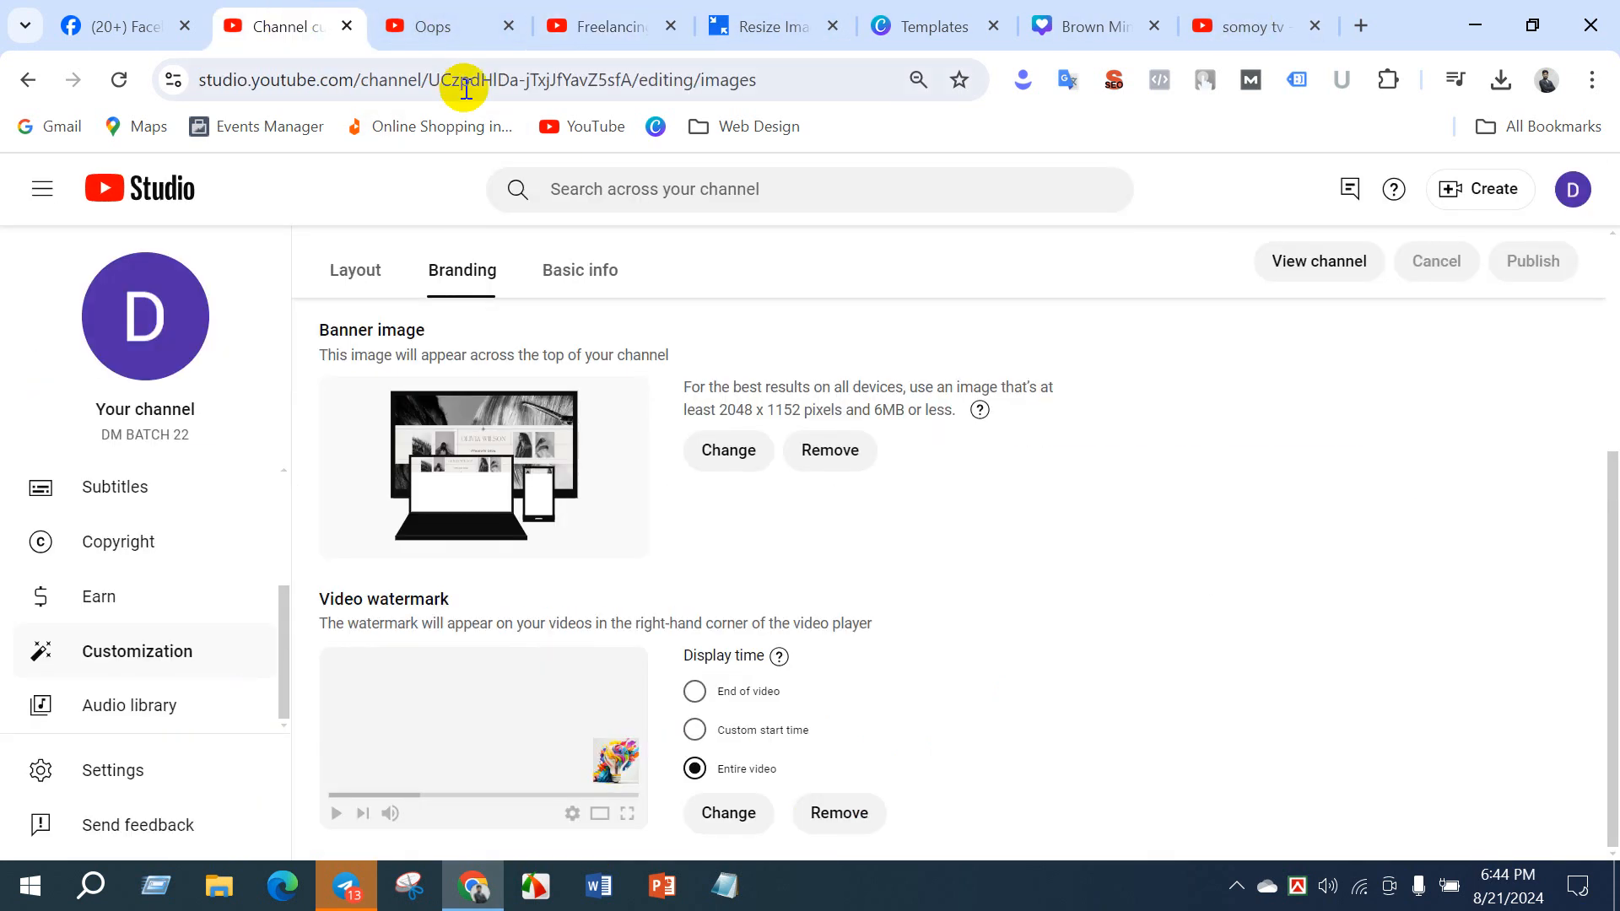
left_click(569, 25)
scroll(643, 631, "down", 7)
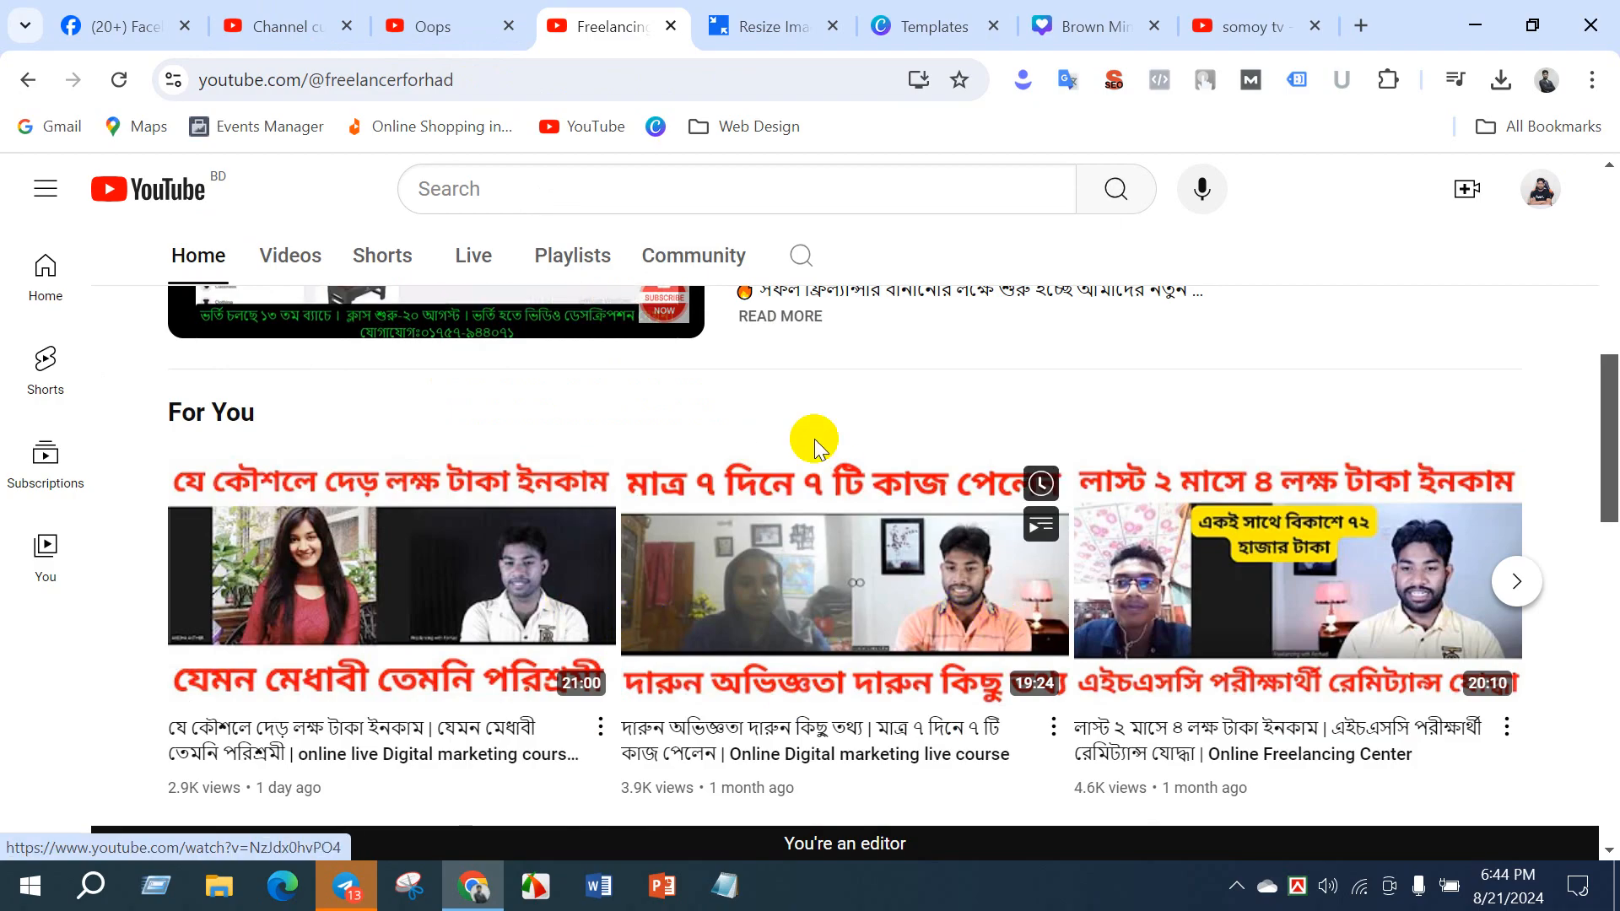
scroll(810, 441, "up", 7)
left_click(318, 28)
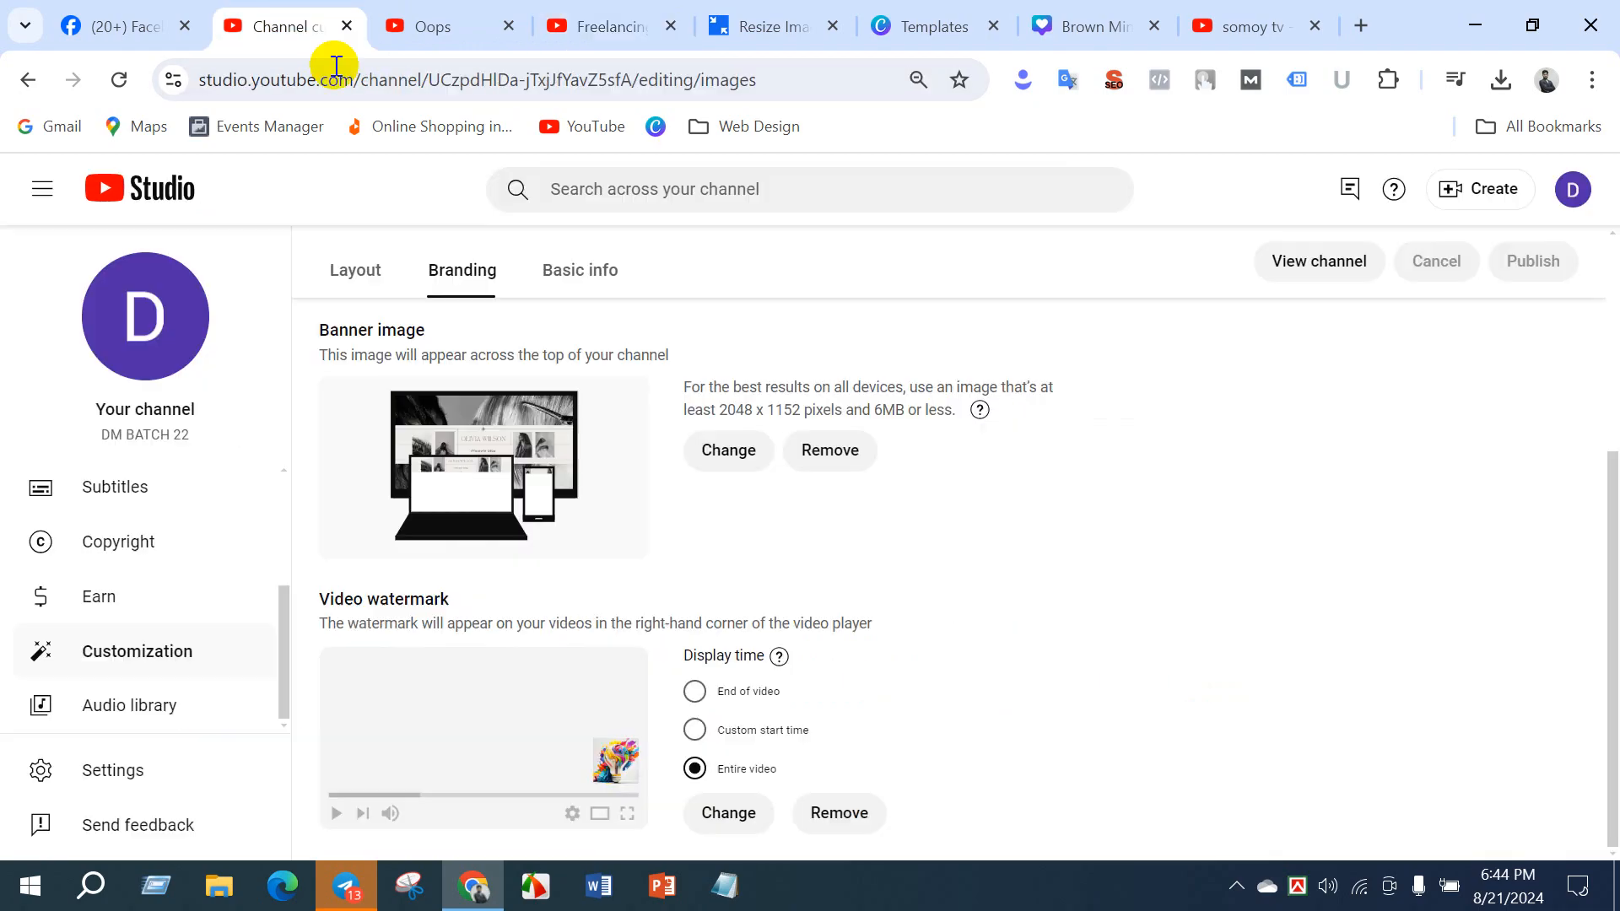
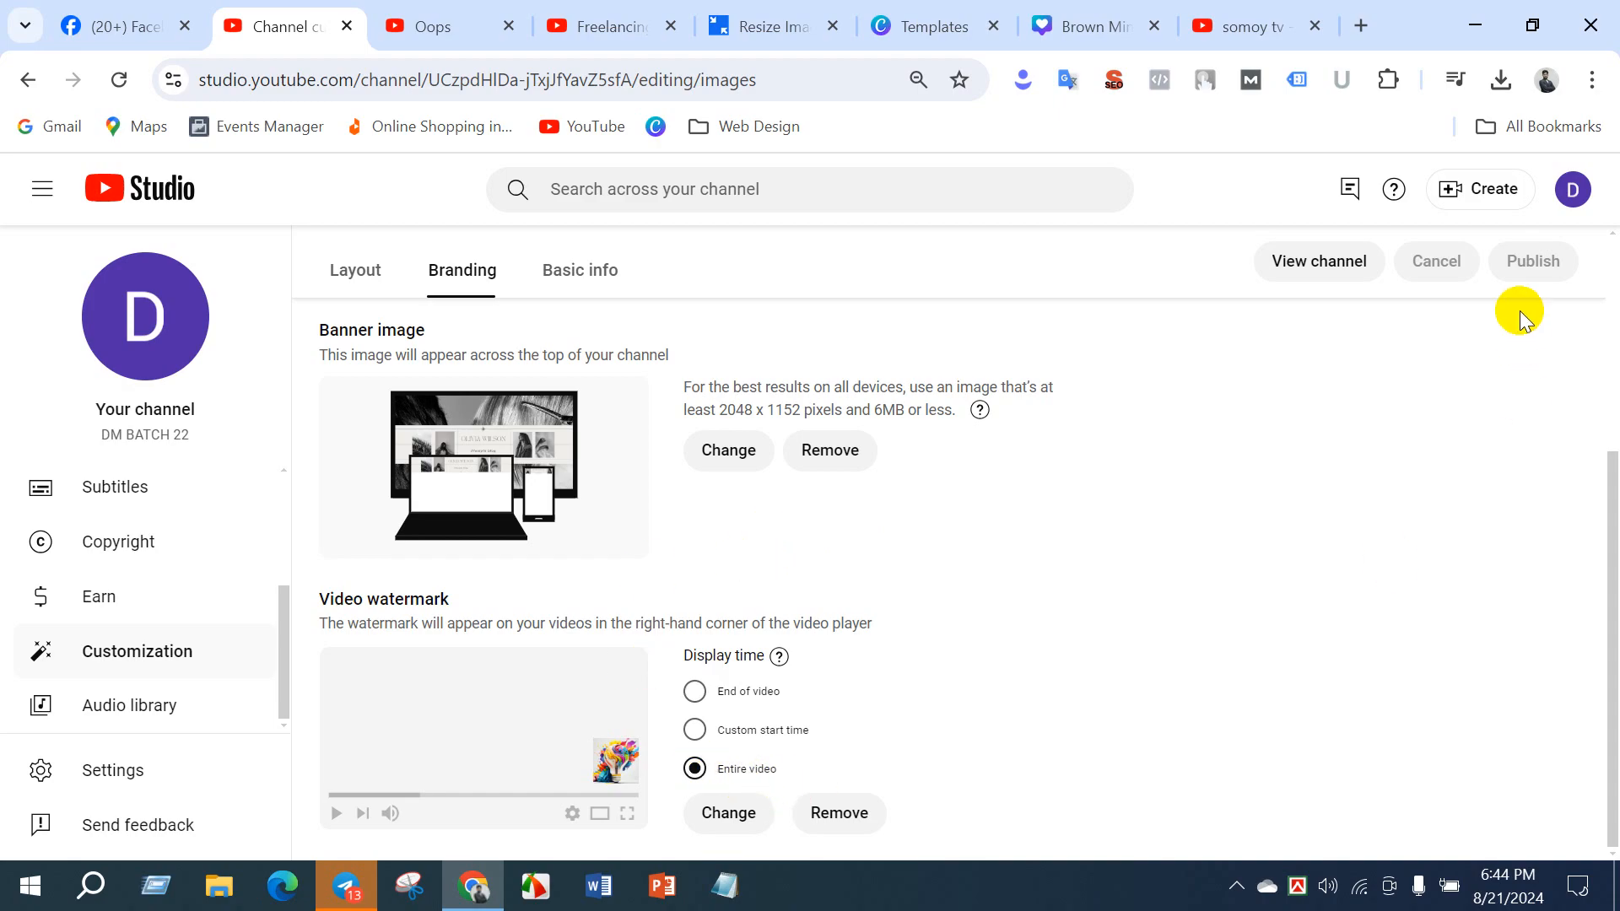
- Open the channel's layout customization and examine the Video spotlight option for a channel trailer for people who haven't subscribed
scroll(448, 354, "up", 4)
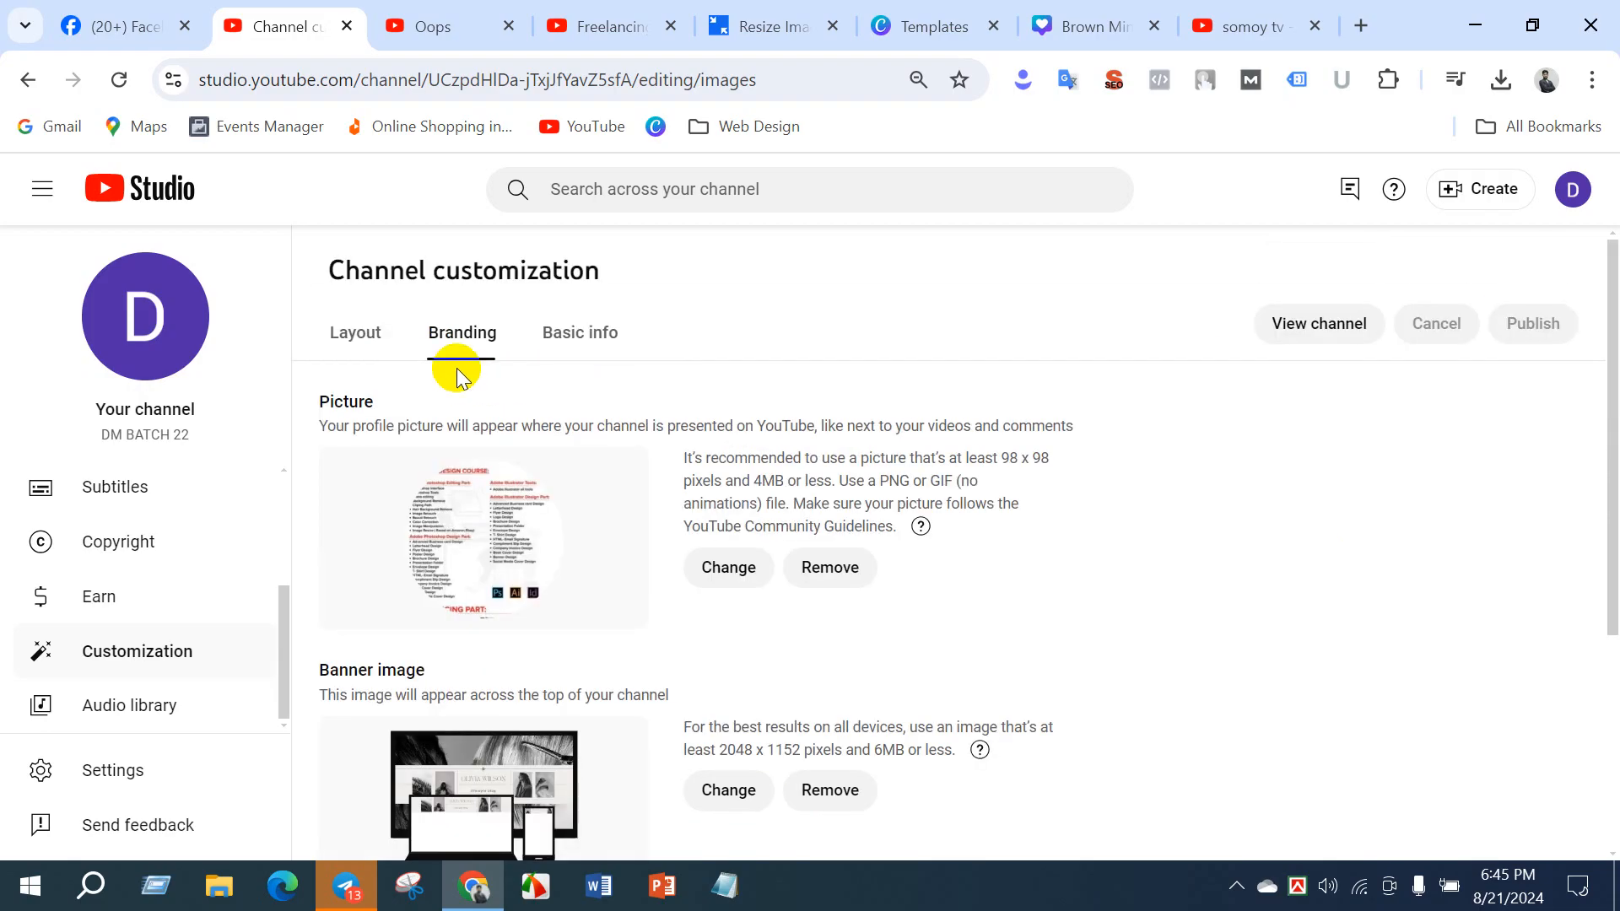
left_click(358, 338)
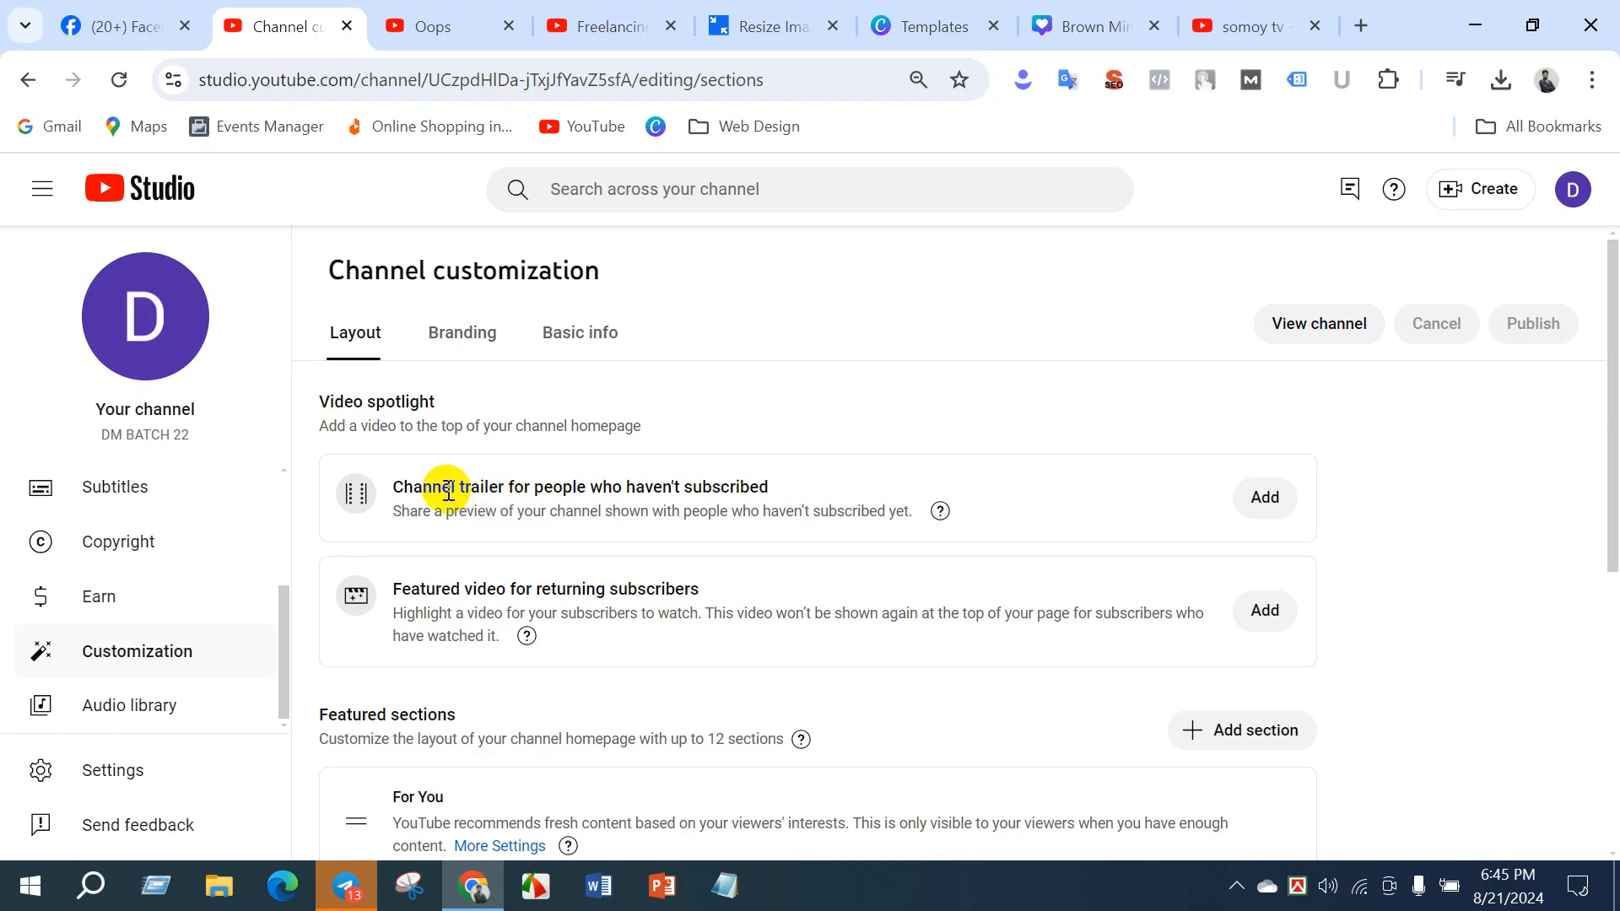
left_click_drag(404, 485, 605, 487)
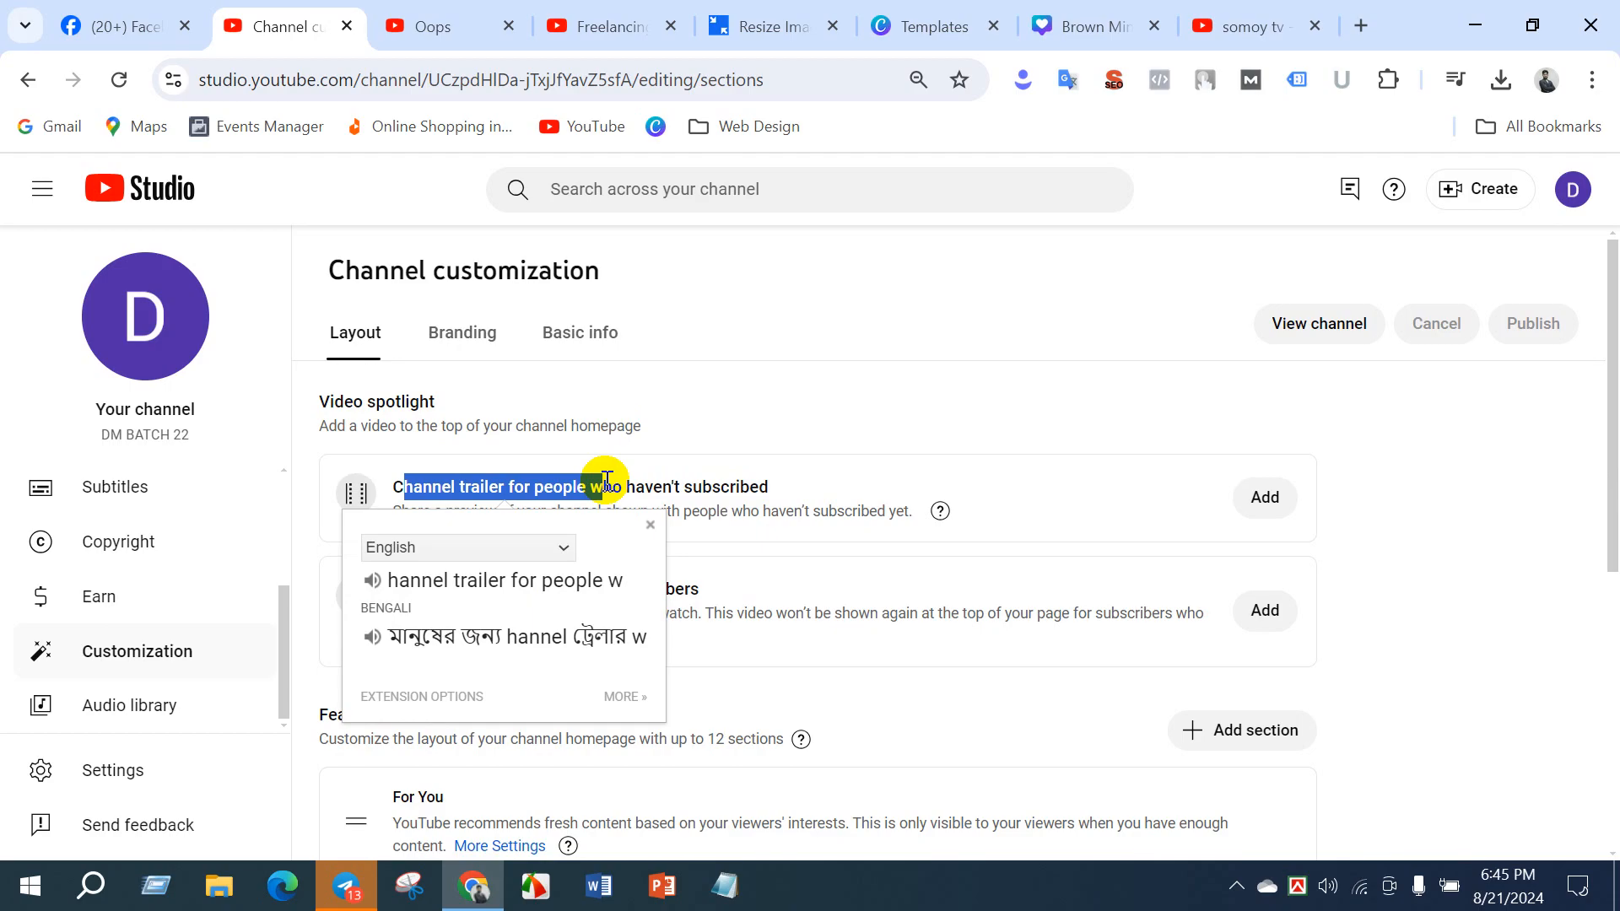
left_click(776, 450)
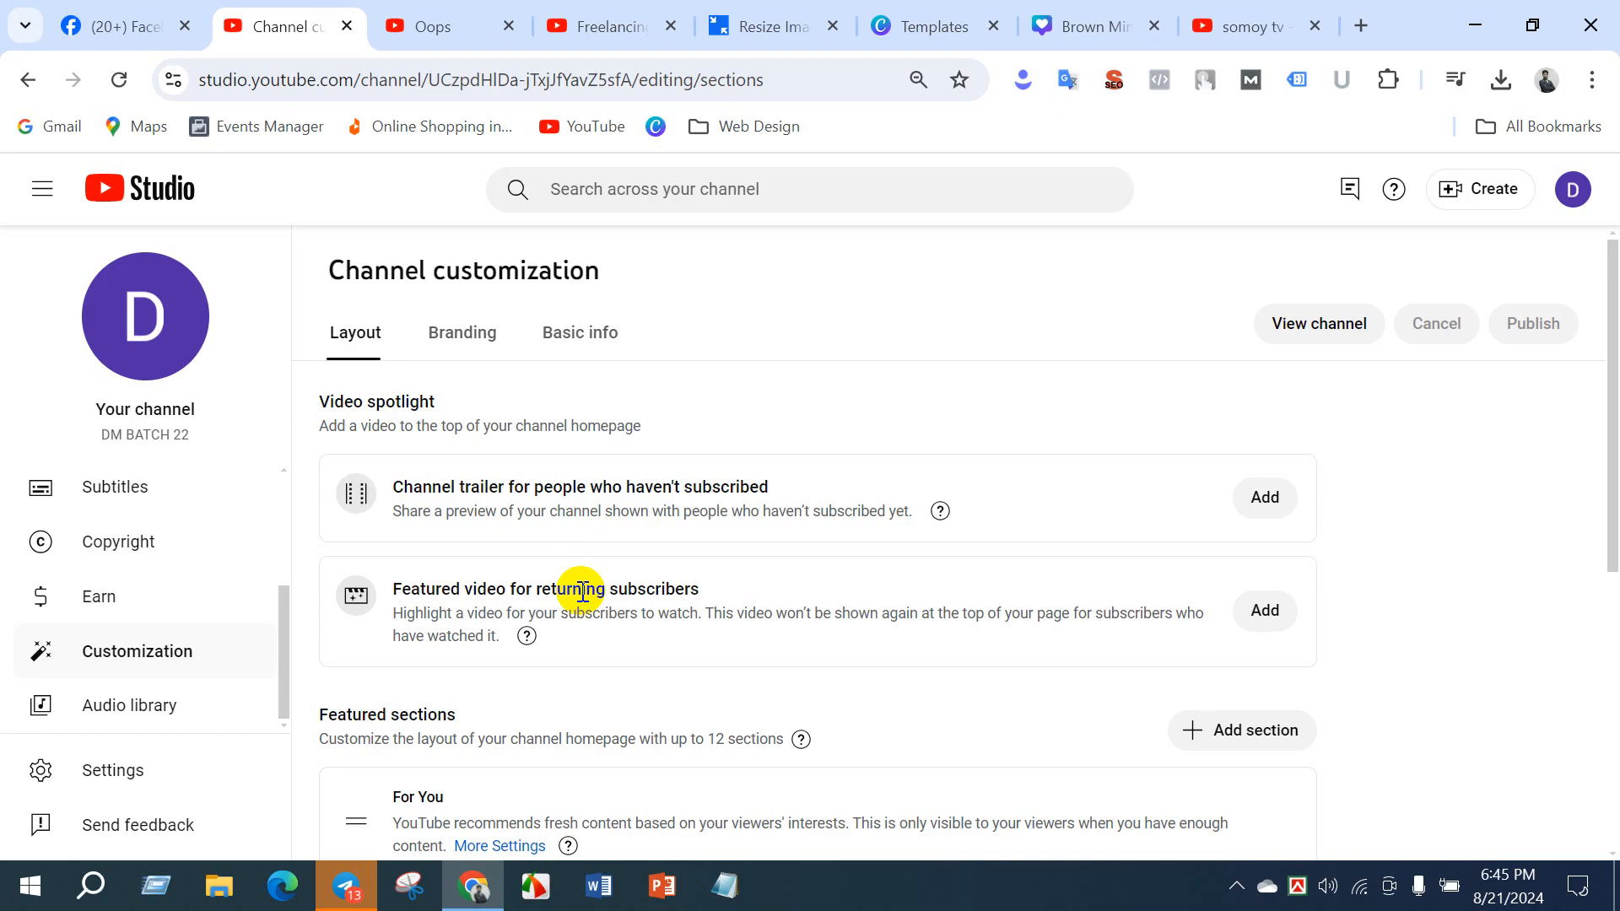
left_click_drag(433, 487, 537, 488)
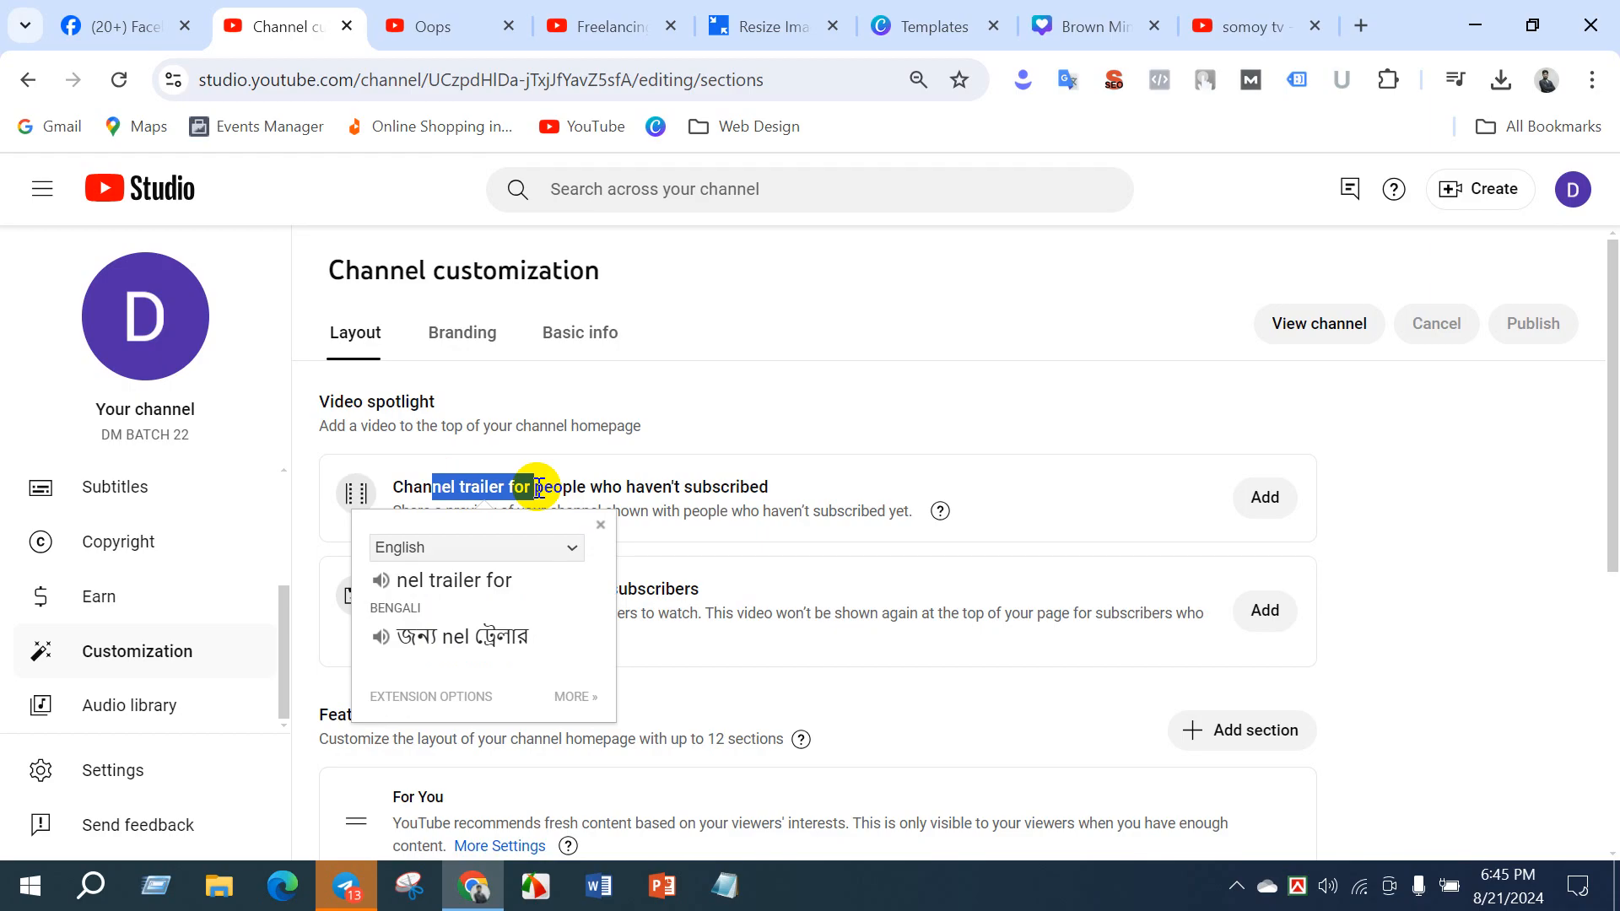
left_click(658, 586)
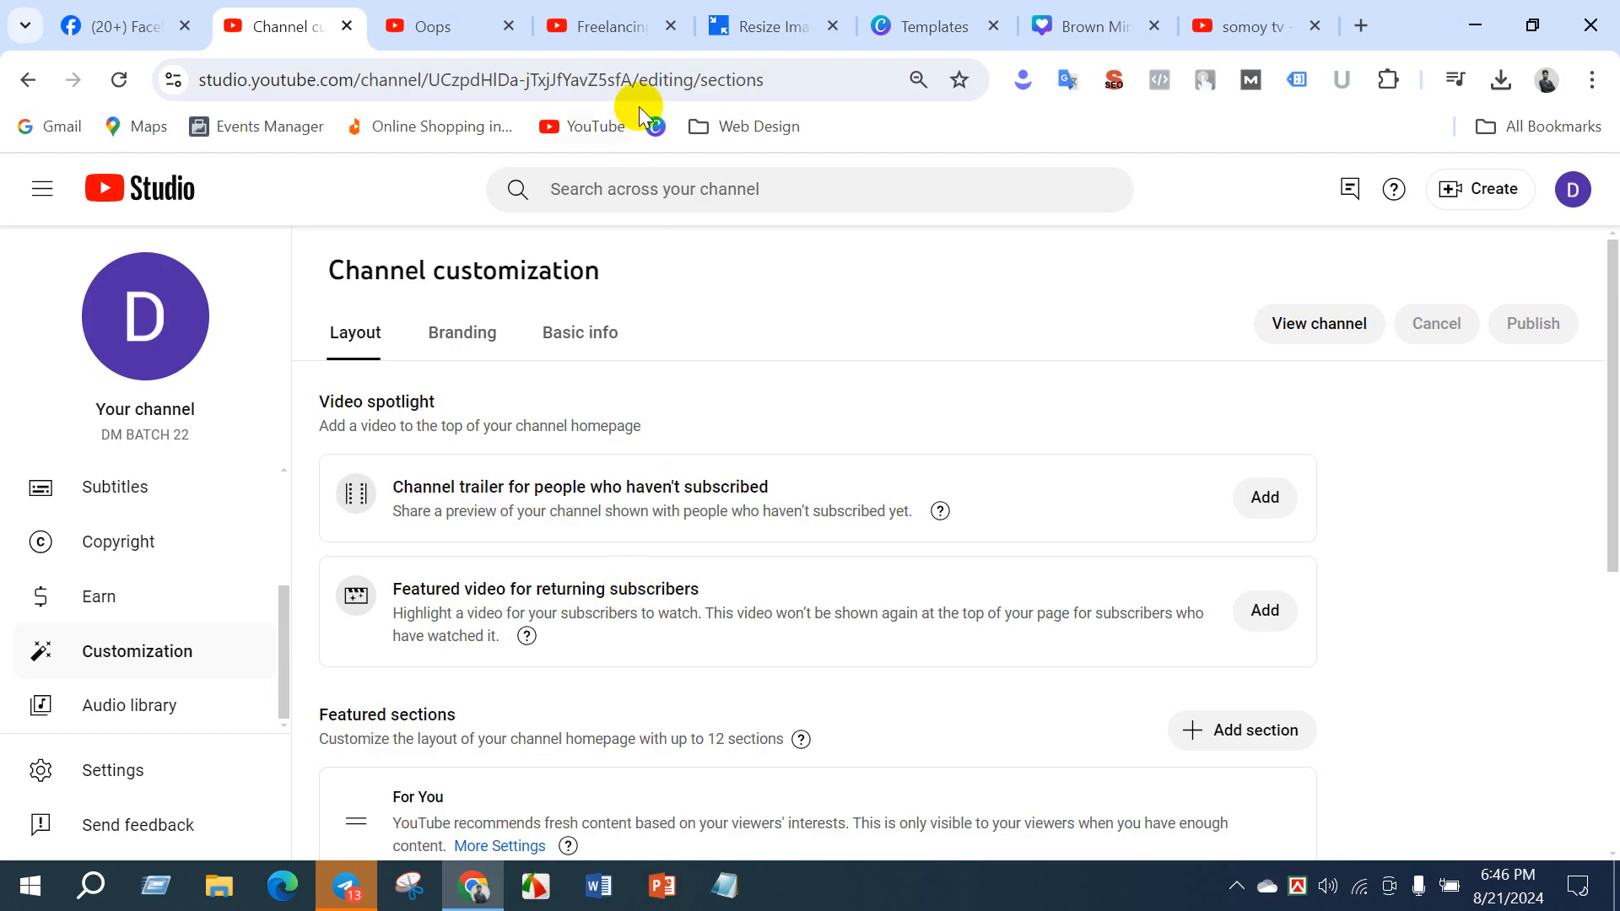
- Switch to the freelancing channel, open its customization in YouTube Studio, close its public channel page, and show the layout settings
left_click(621, 32)
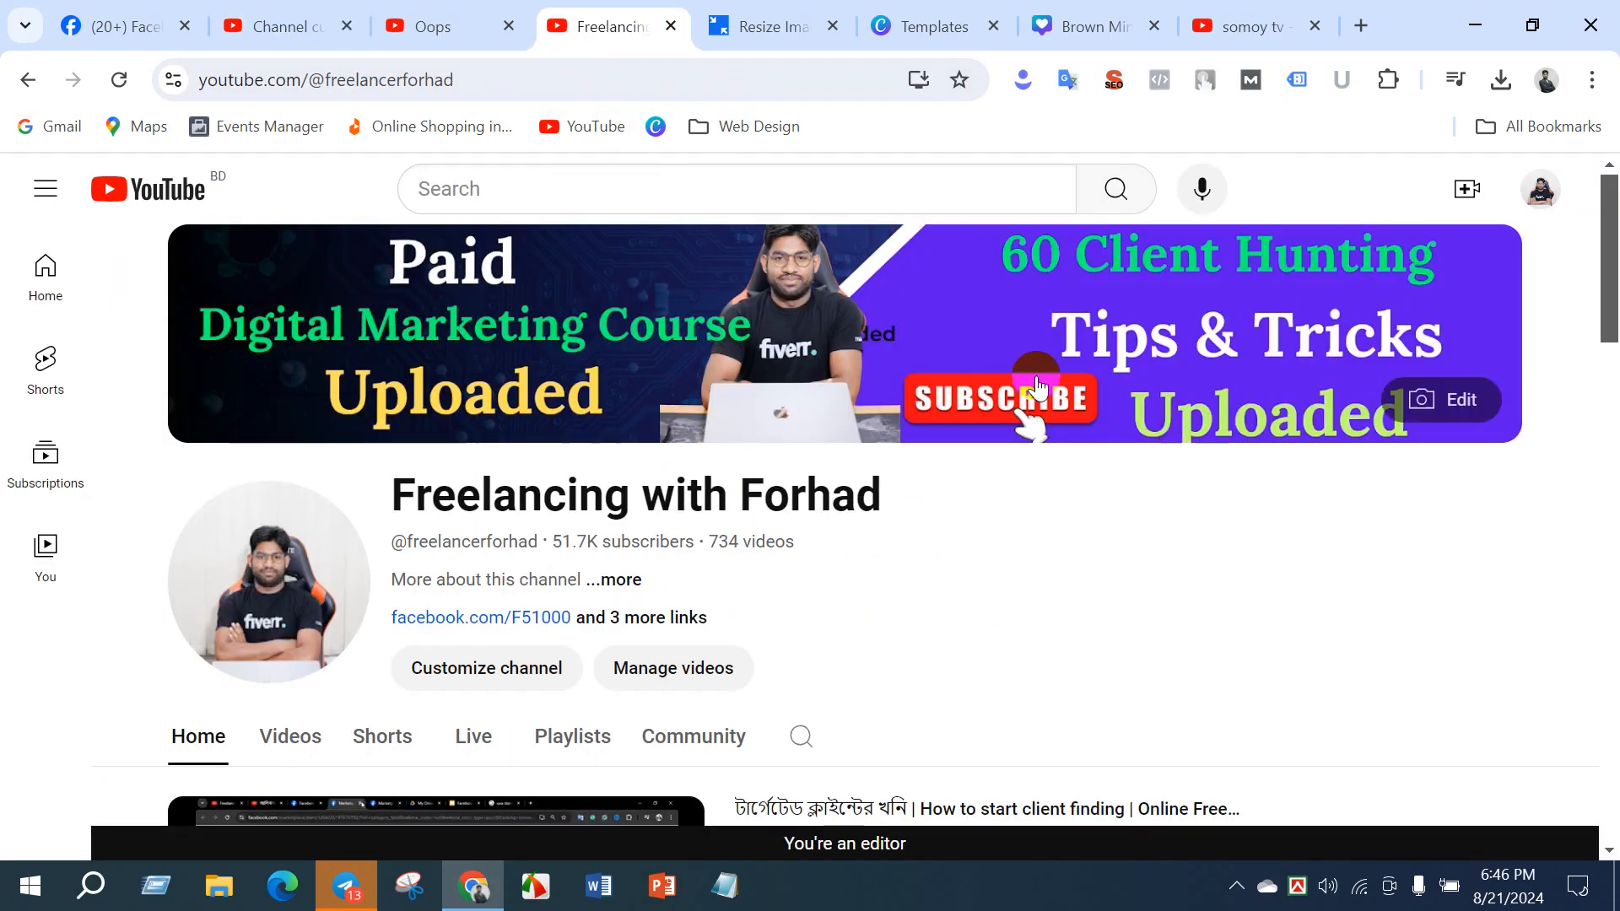
left_click(920, 325)
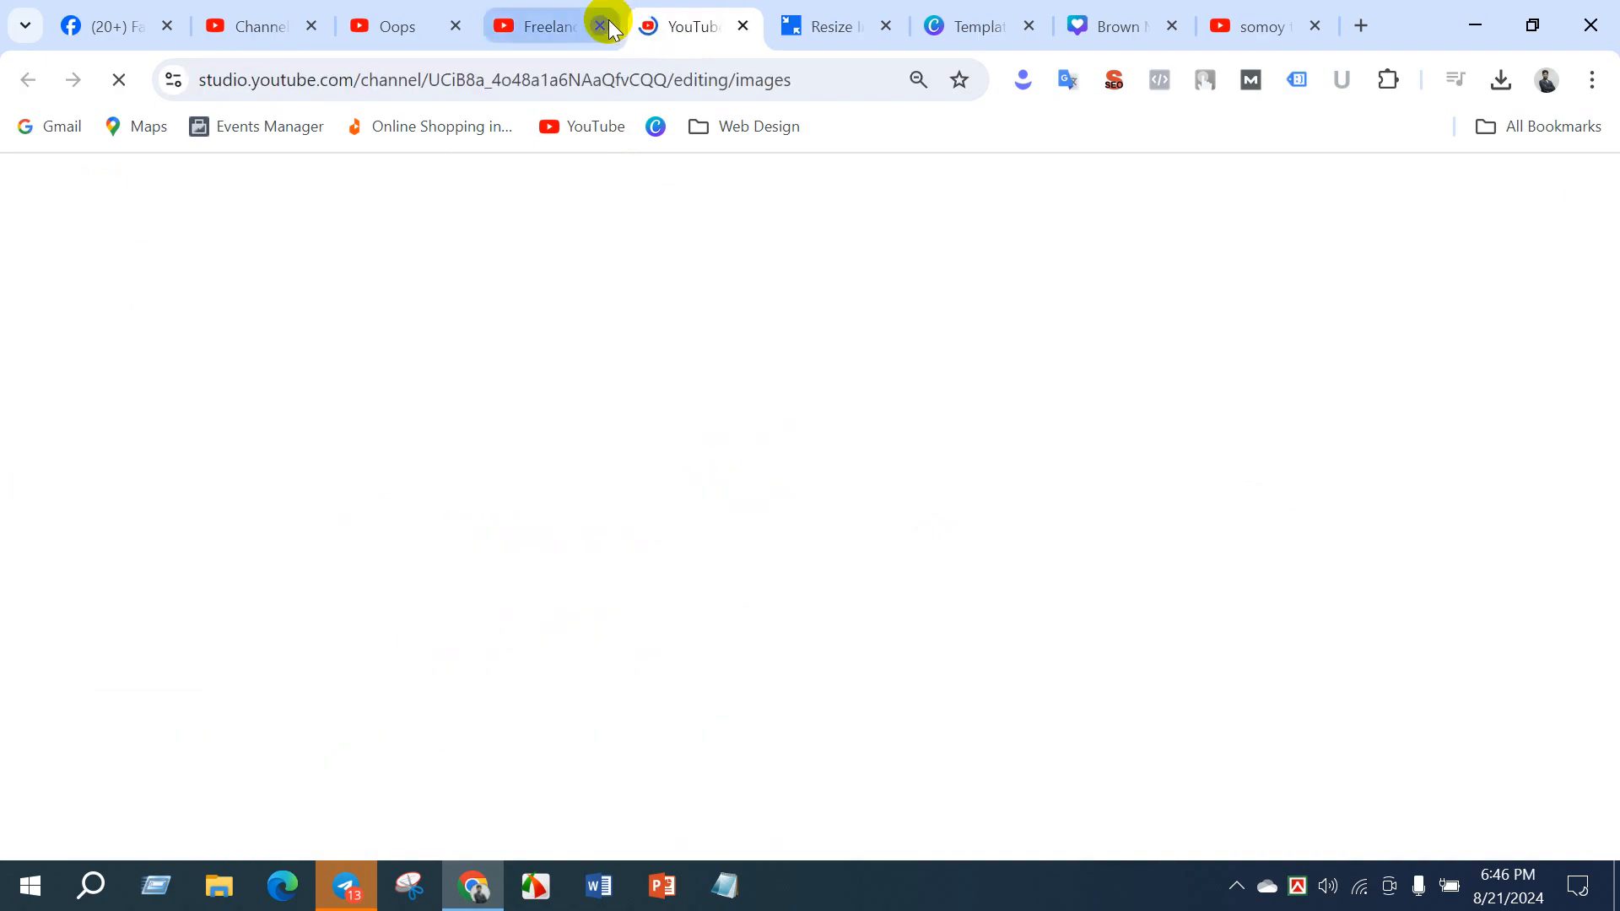
left_click(600, 26)
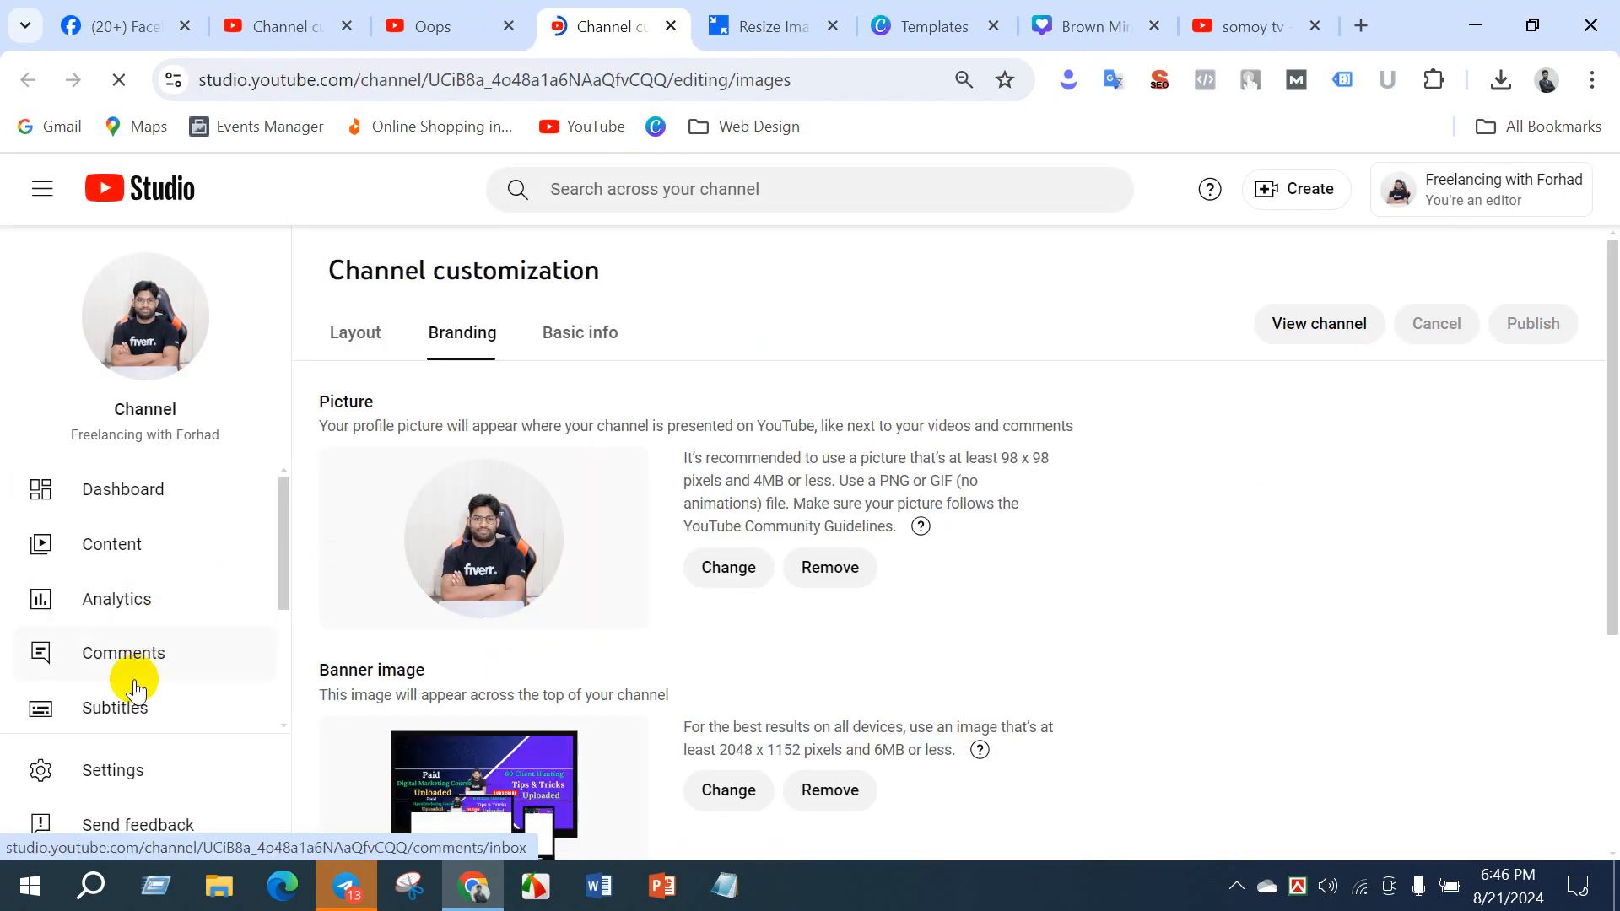
scroll(133, 664, "down", 3)
left_click(341, 342)
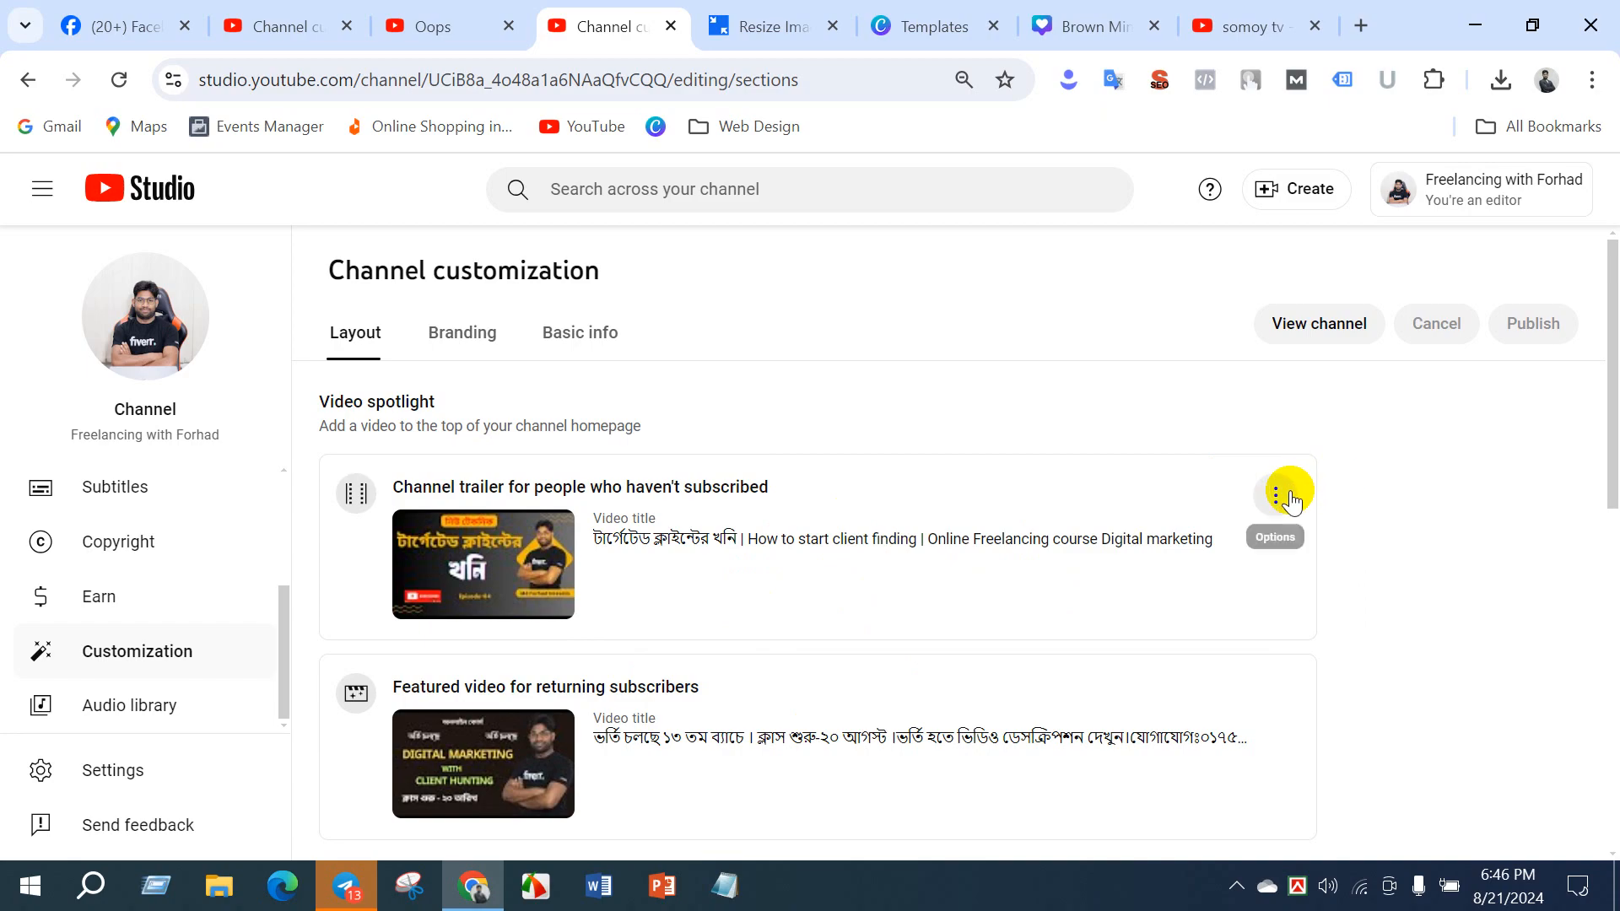
- Change the freelancing channel's trailer for non-subscribers to the "Freelancing income ki haram" video, also checking DM BATCH 22's trailer video chooser
left_click(1277, 494)
left_click(1322, 509)
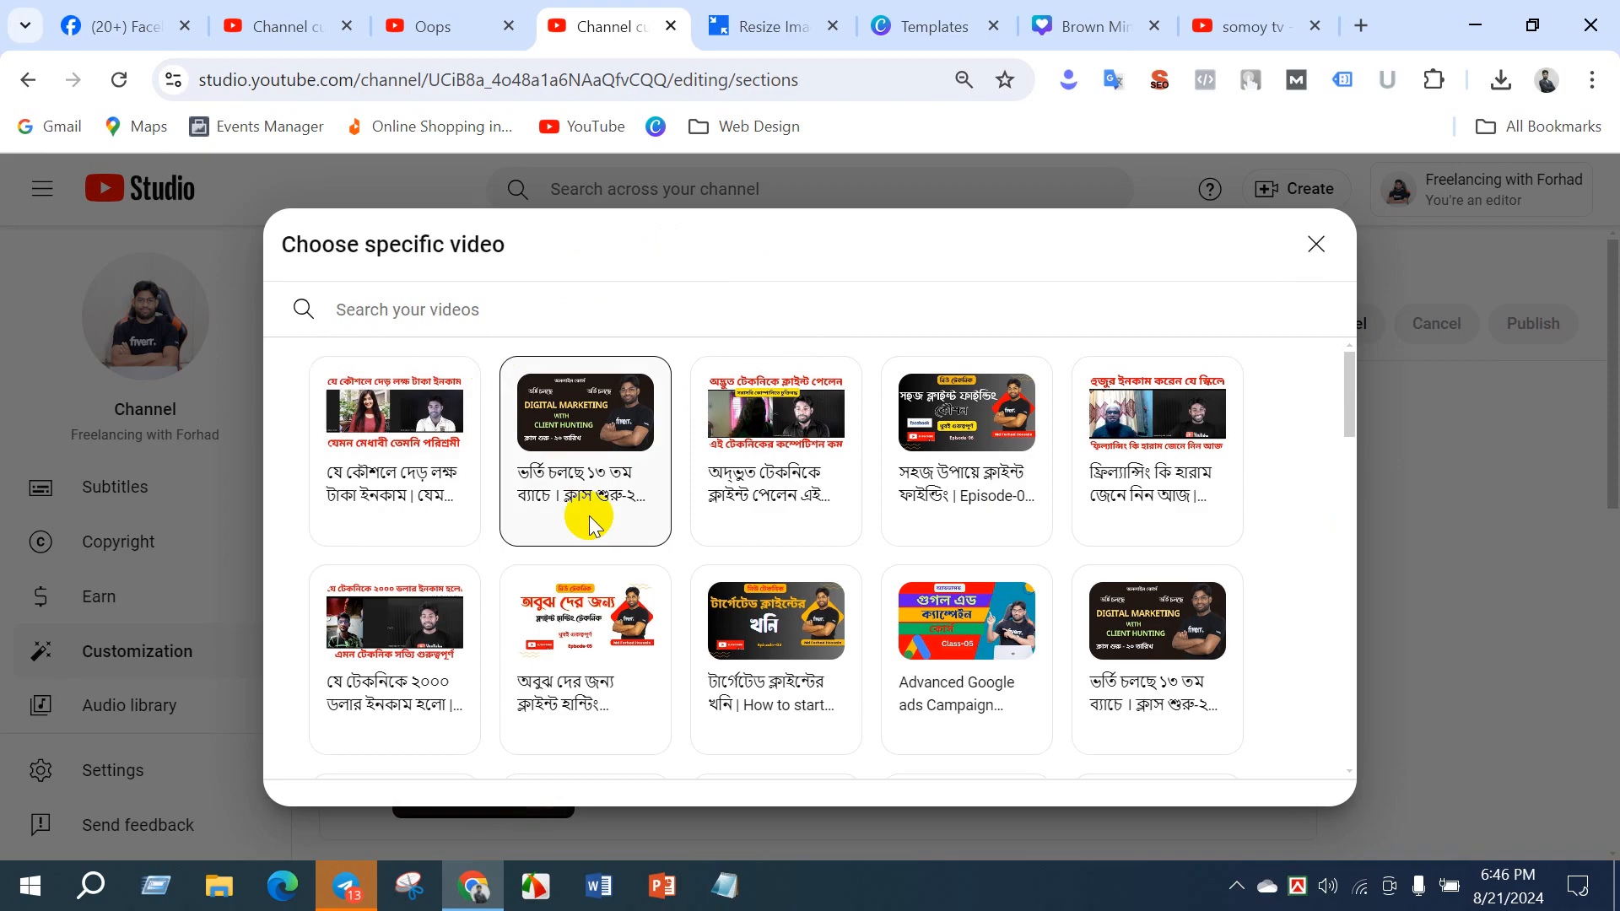
scroll(589, 540, "down", 5)
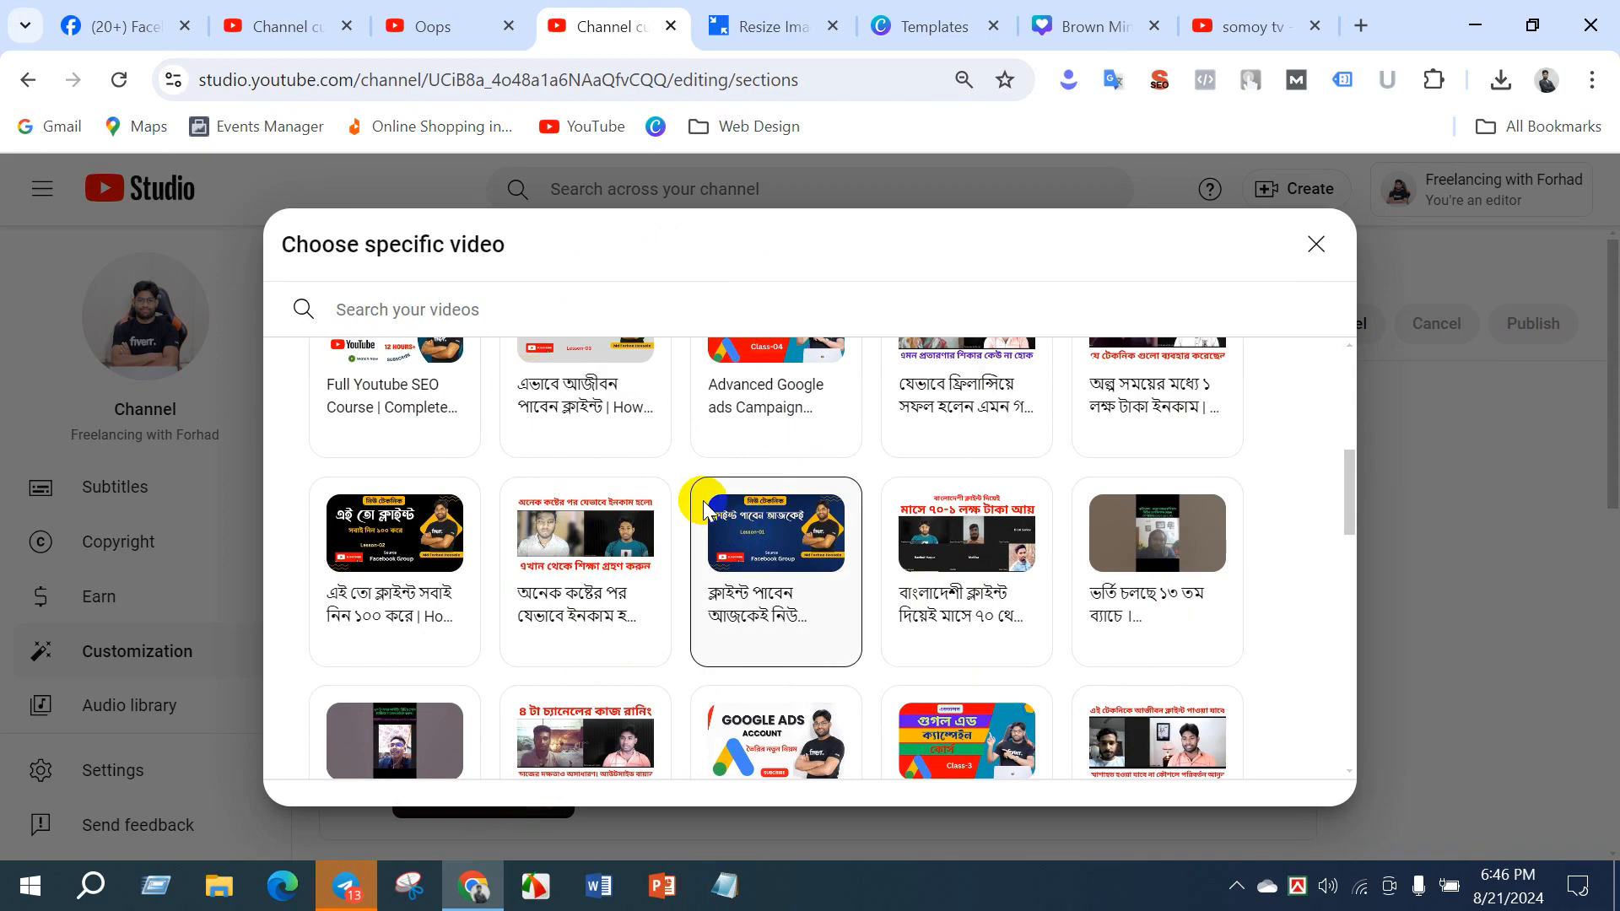
scroll(703, 505, "down", 3)
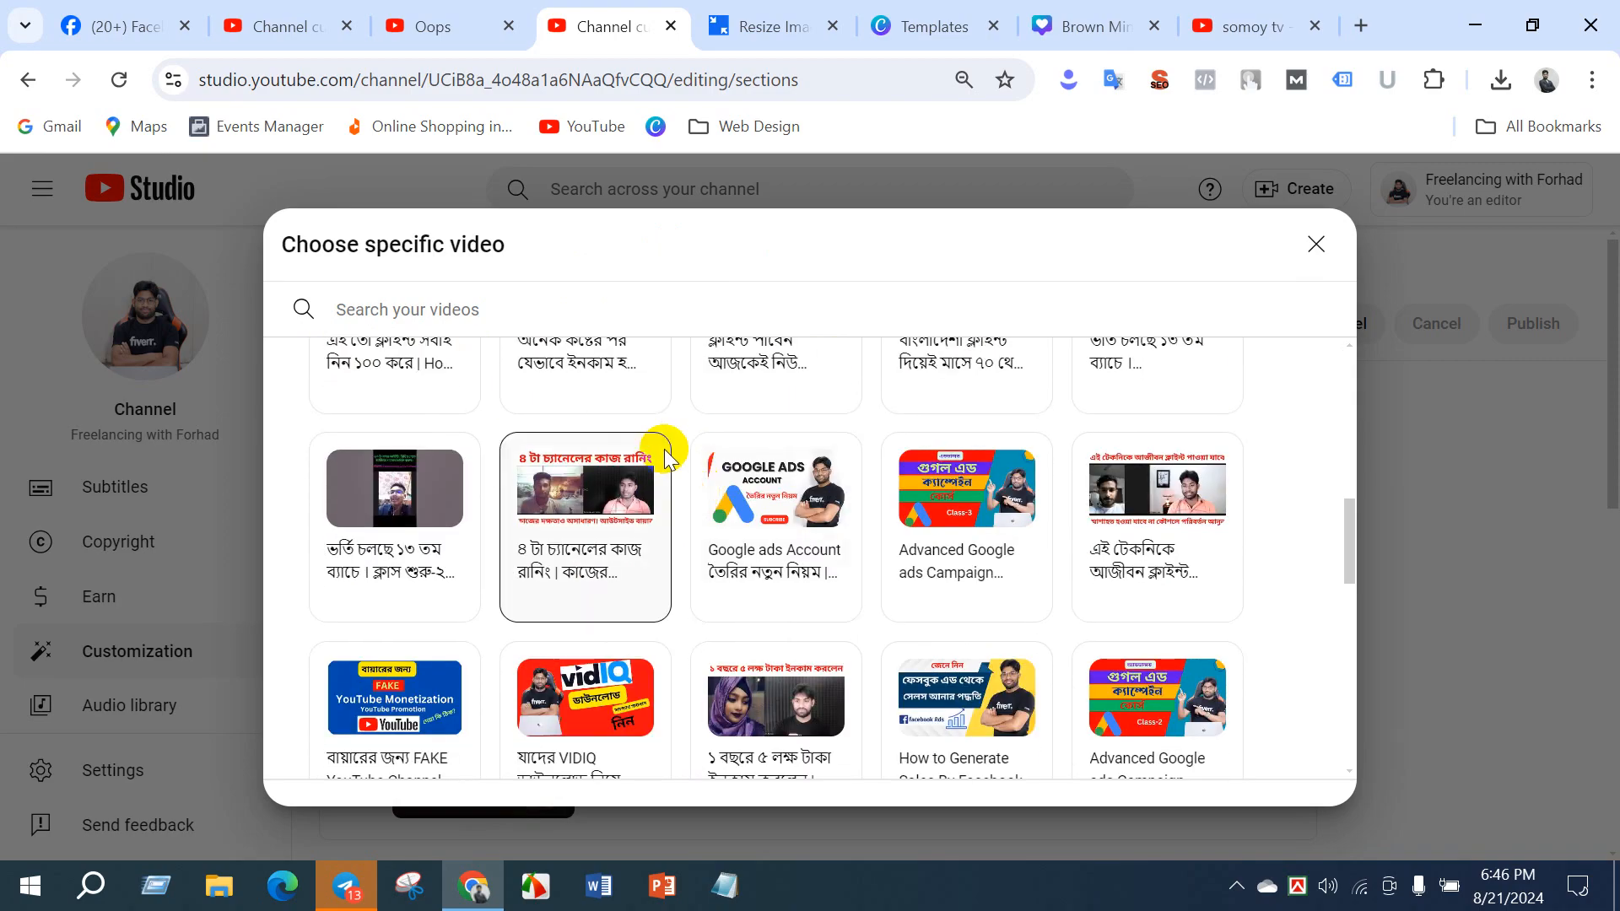
left_click(266, 10)
left_click(1257, 495)
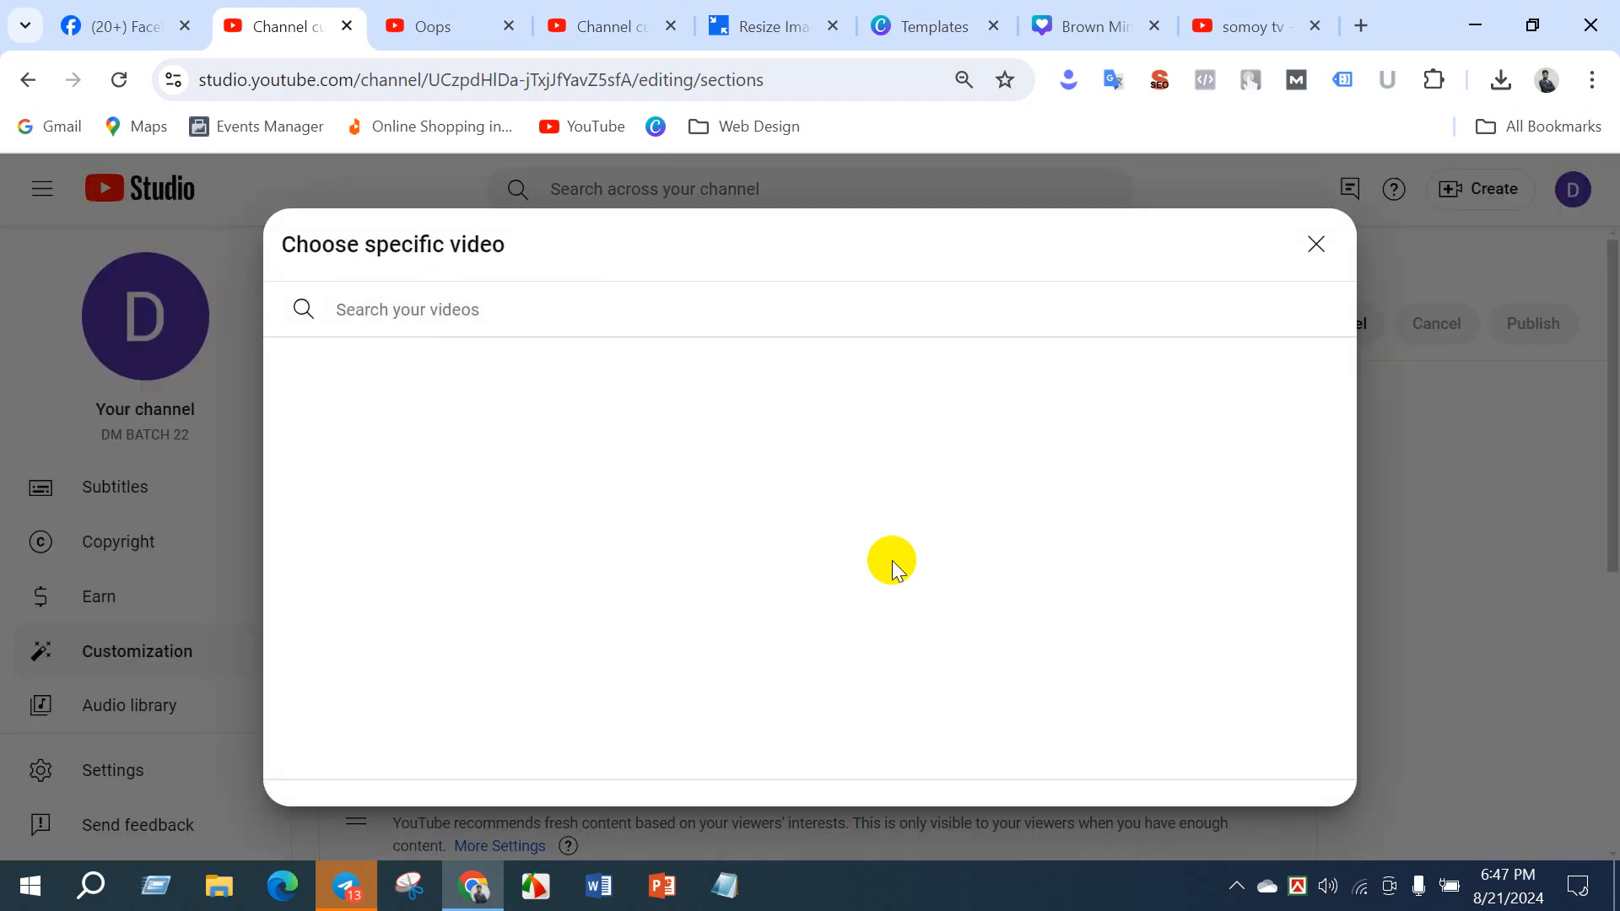
left_click(611, 24)
scroll(698, 525, "up", 5)
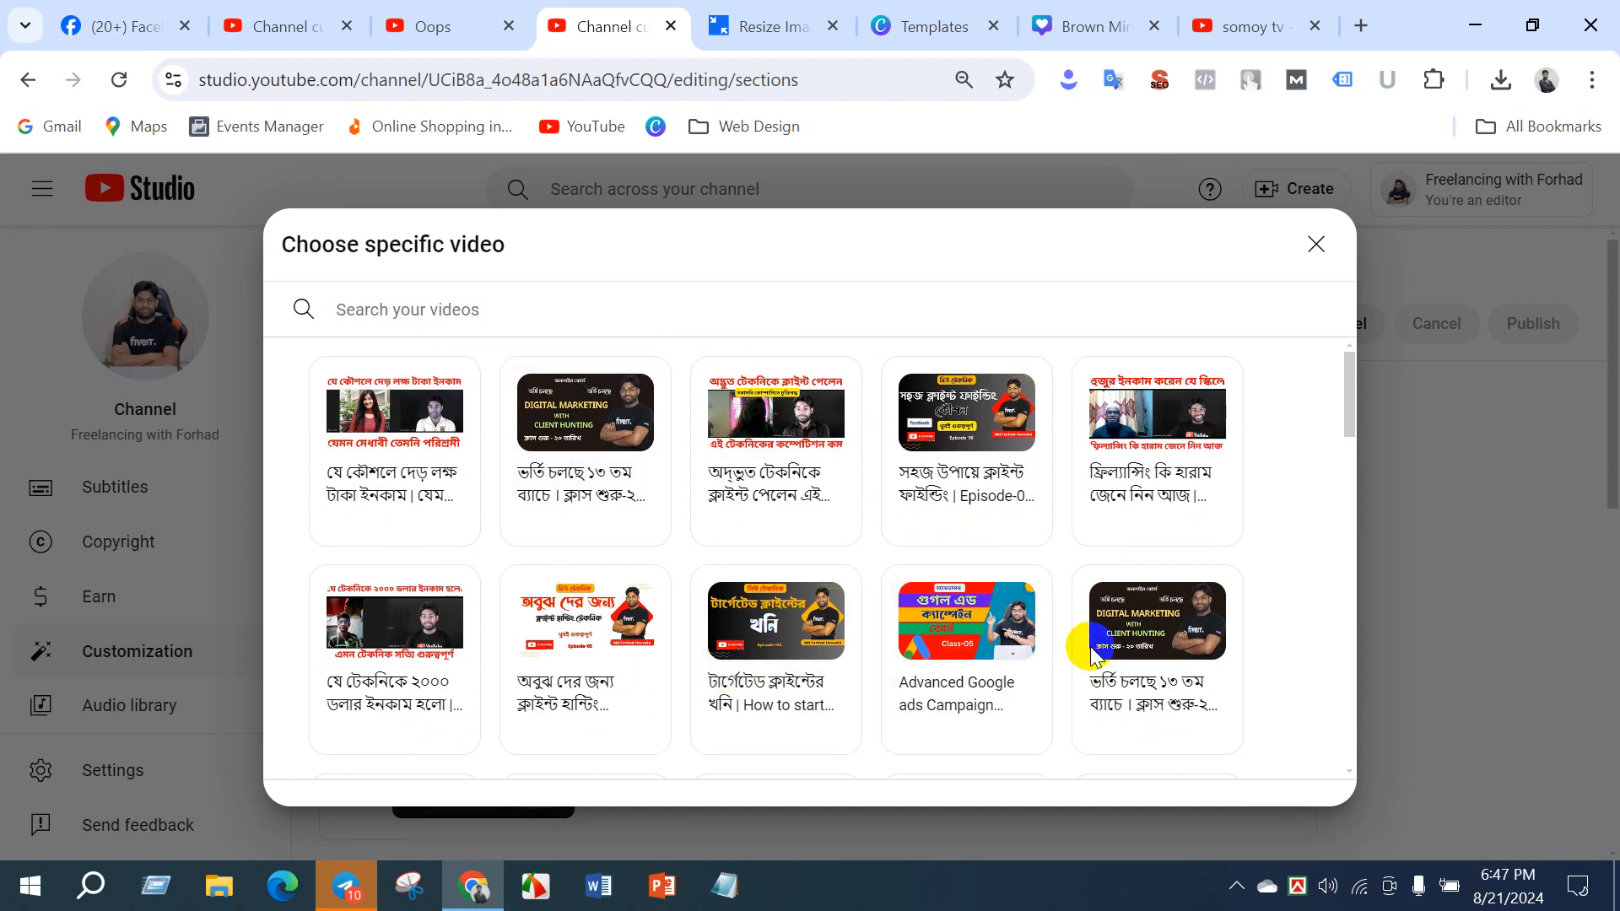
left_click(1160, 440)
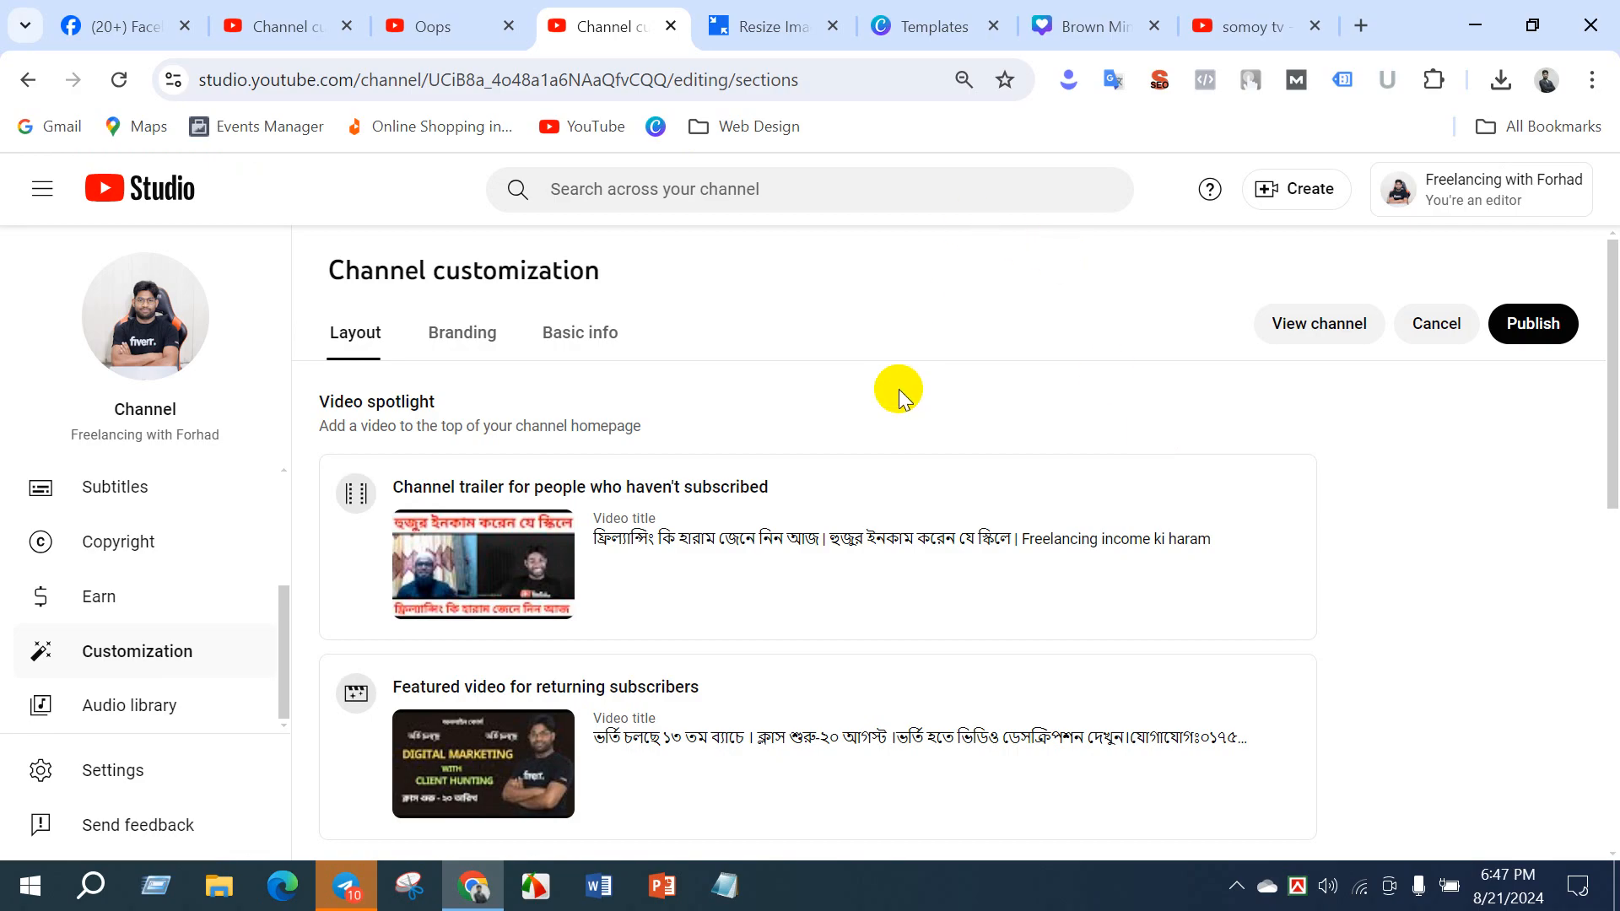
- Change the featured video for returning subscribers to the channel's own "How to start Digital marketing for Freelancing | Client hunting" video
scroll(854, 379, "down", 1)
scroll(852, 380, "down", 3)
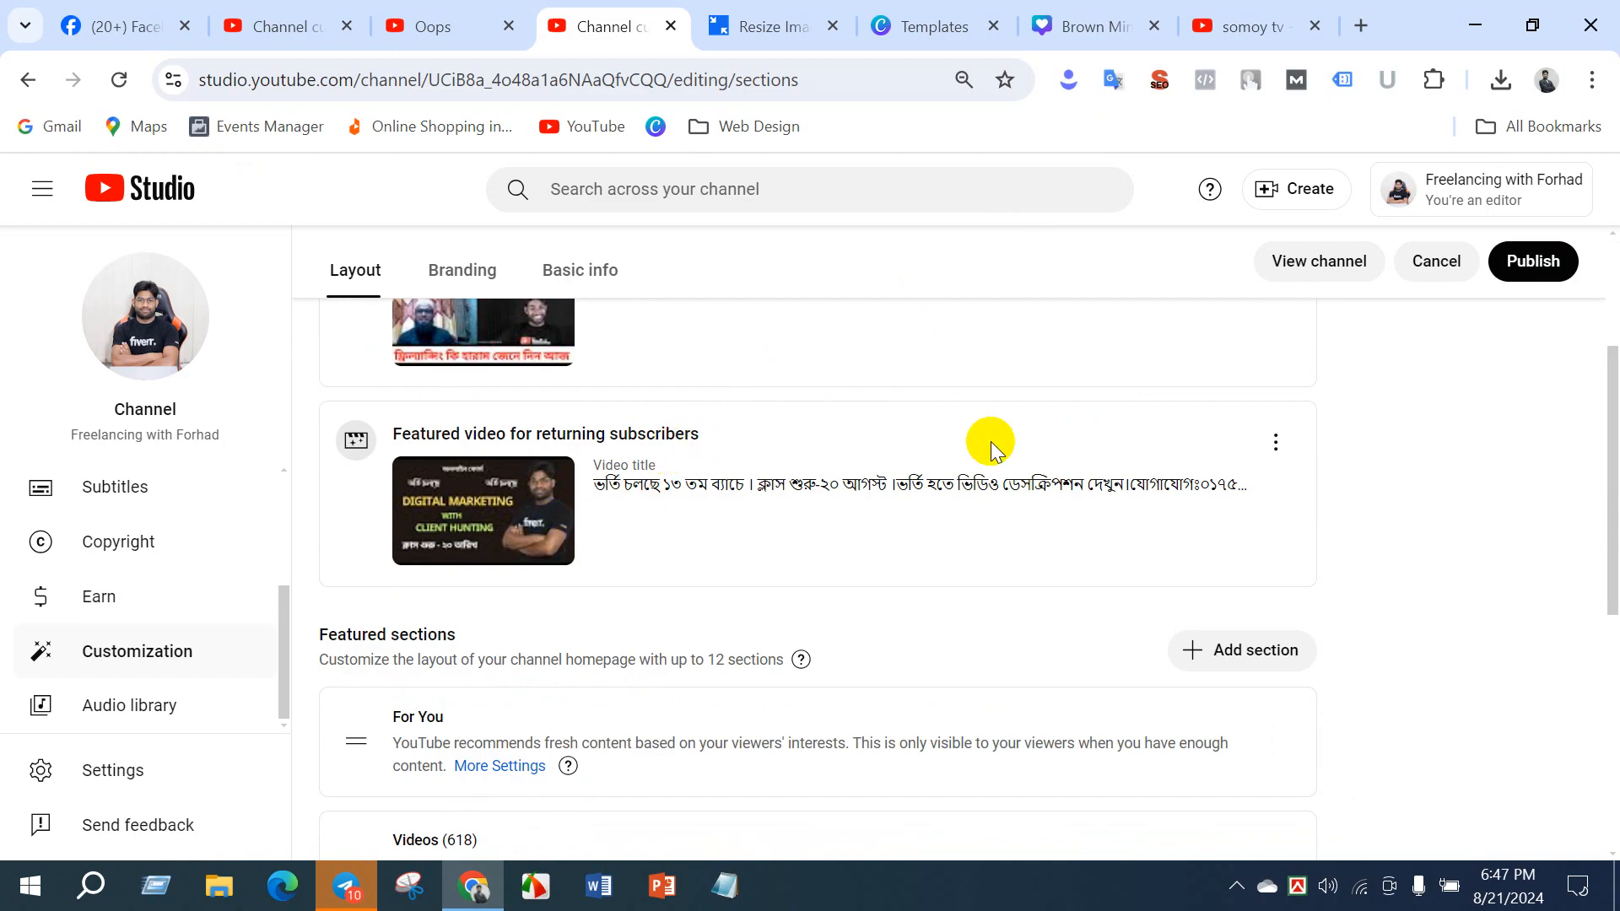
left_click(1274, 443)
left_click(1298, 452)
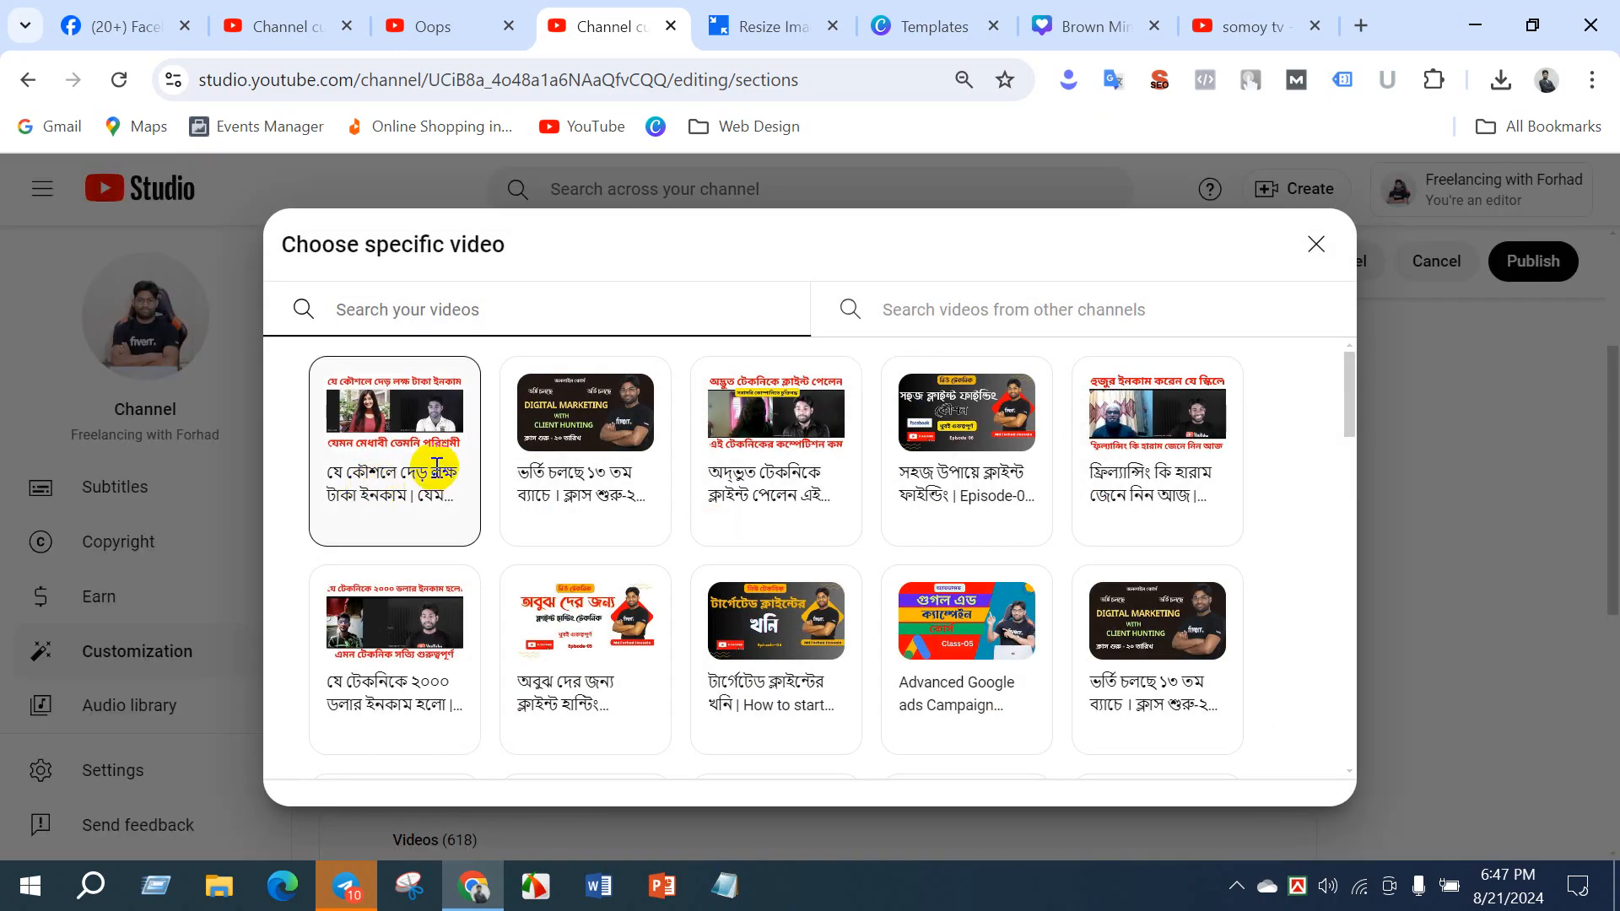
scroll(944, 615, "down", 6)
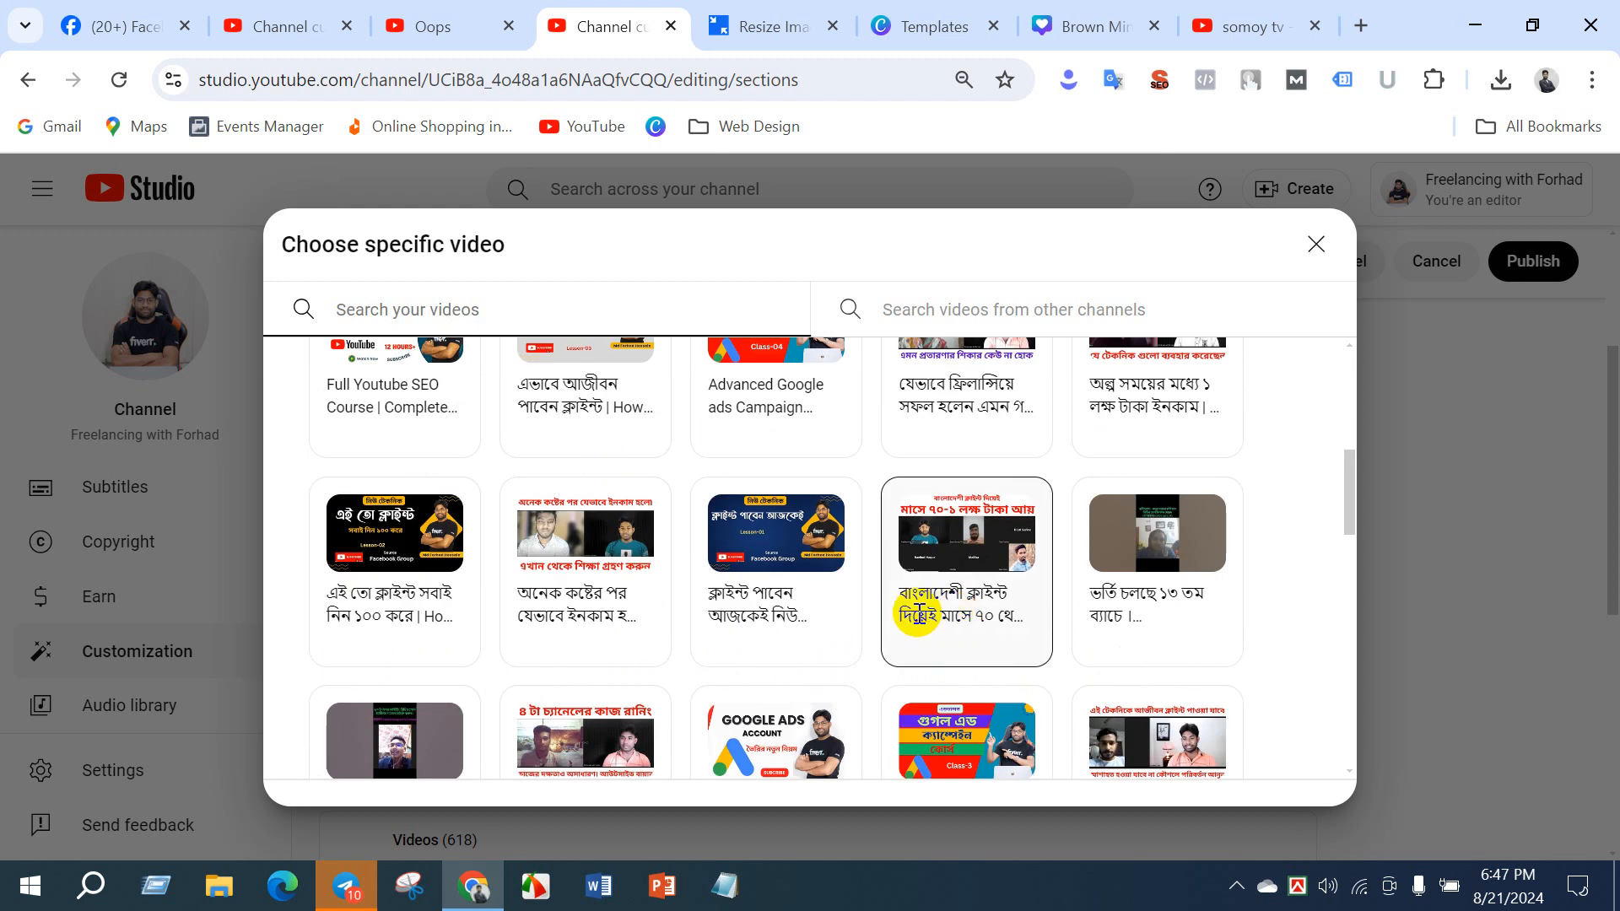
scroll(797, 643, "down", 5)
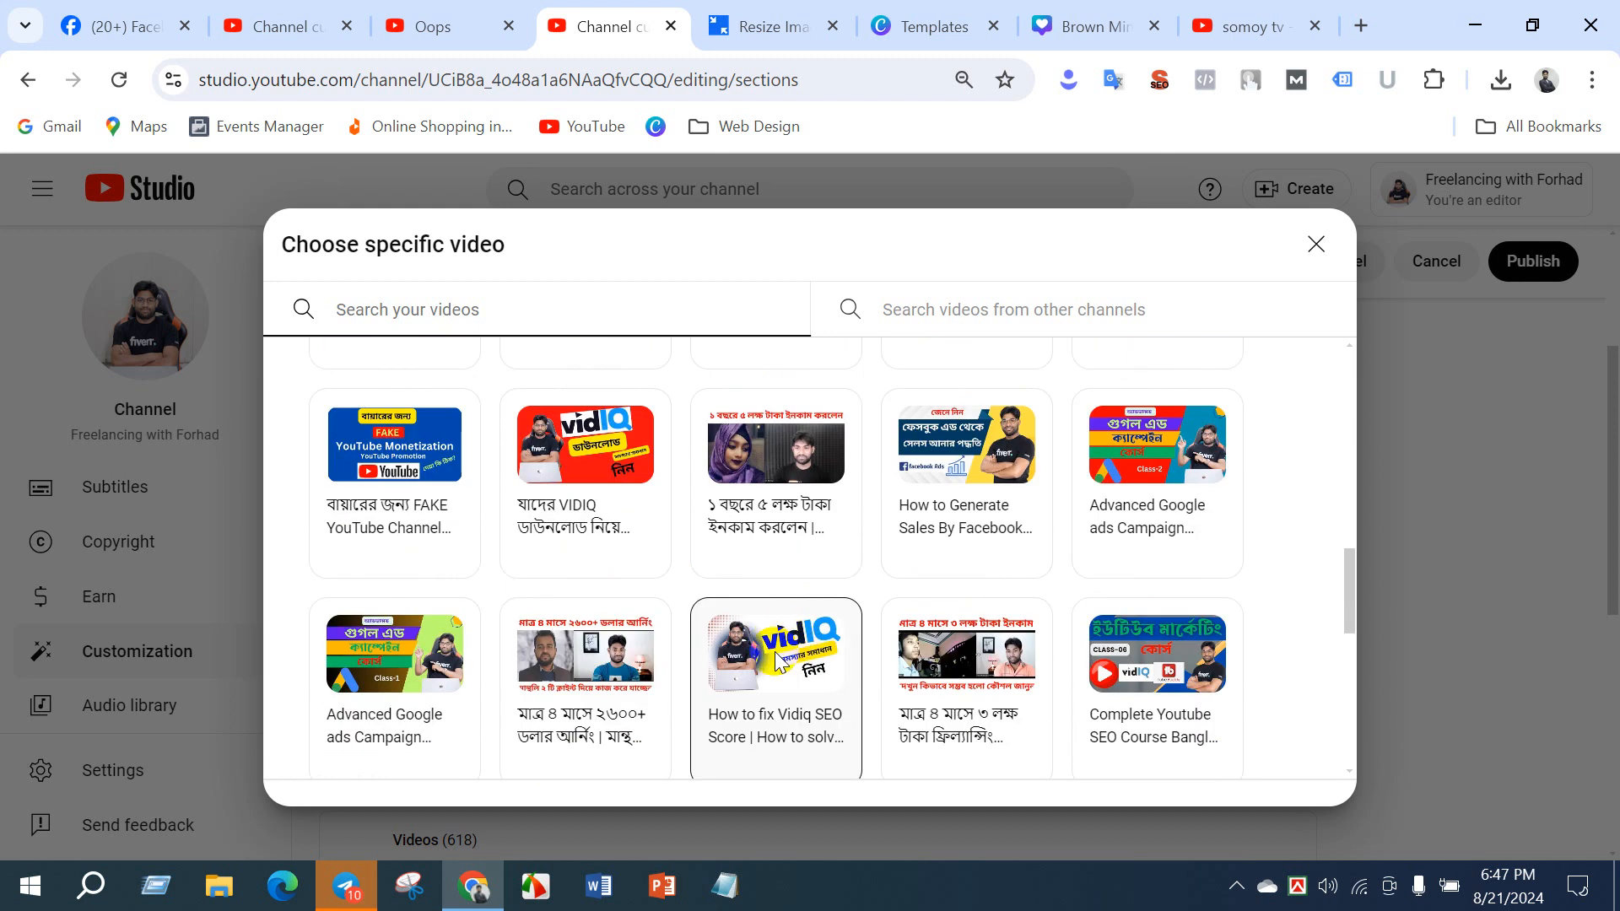
left_click(807, 483)
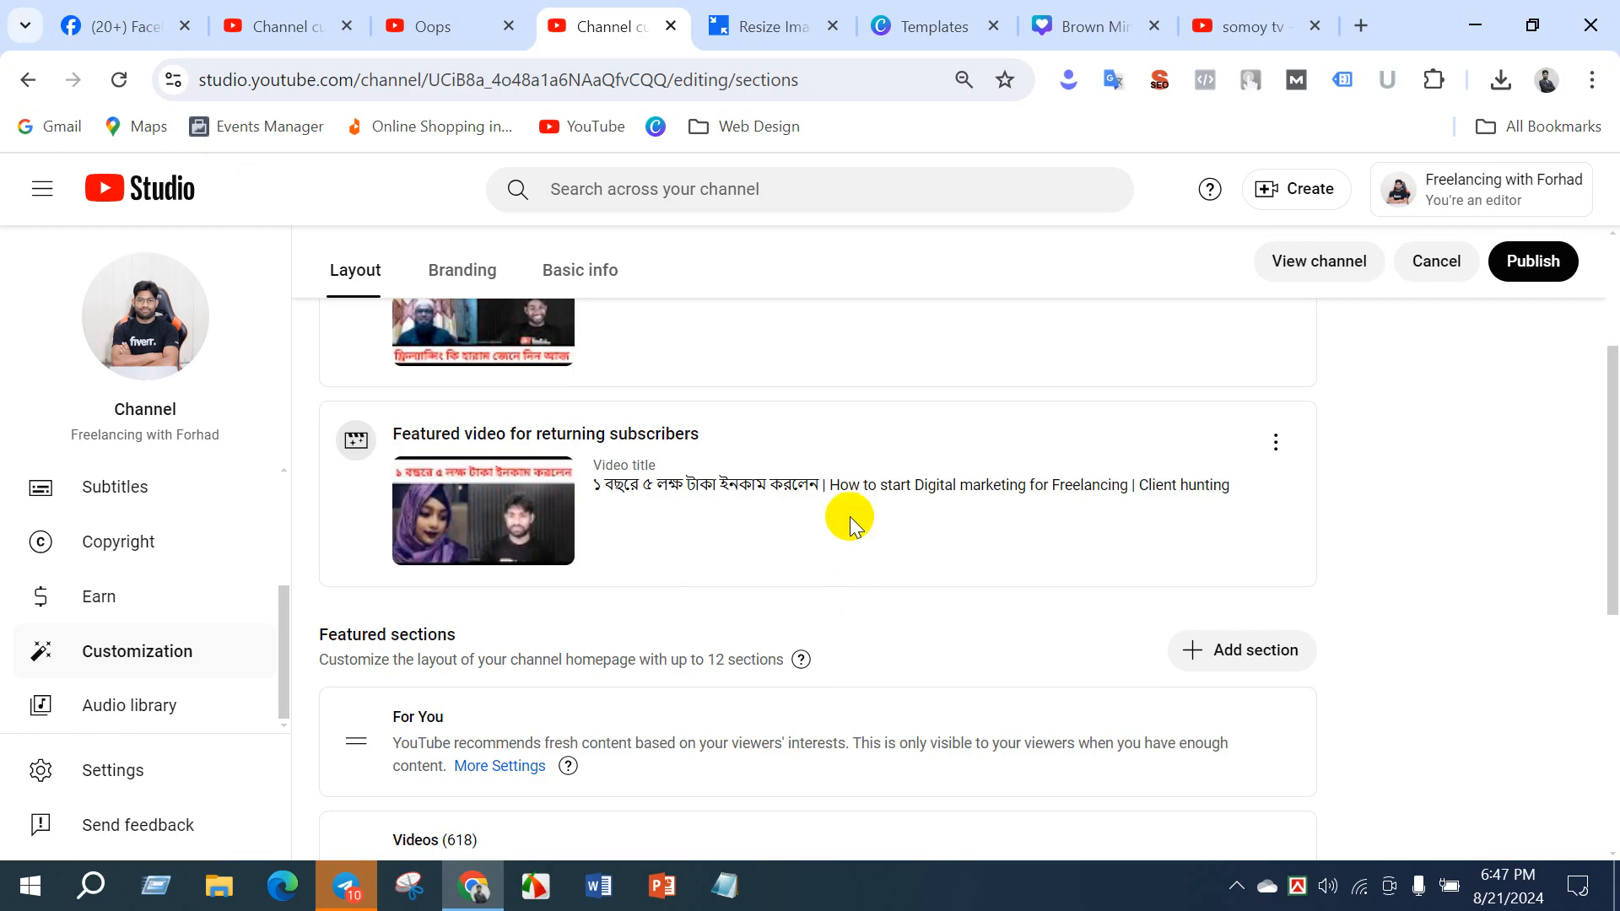
- Search other channels' videos for somoy and set a Somoy TV politics video as the featured video for returning subscribers
left_click(1276, 442)
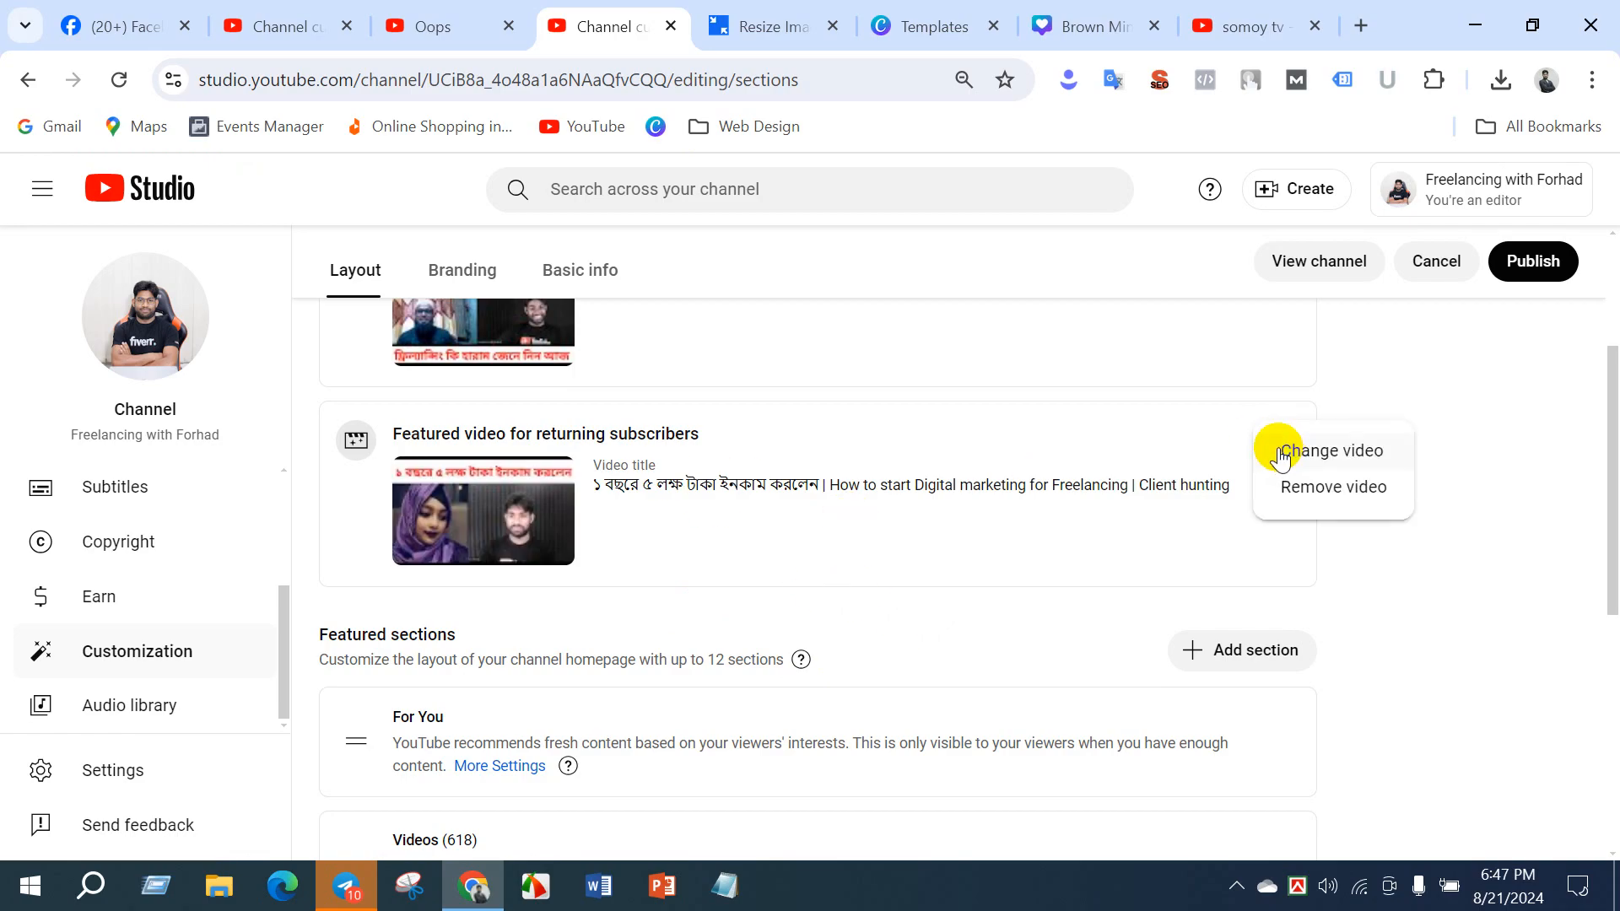
left_click(1330, 453)
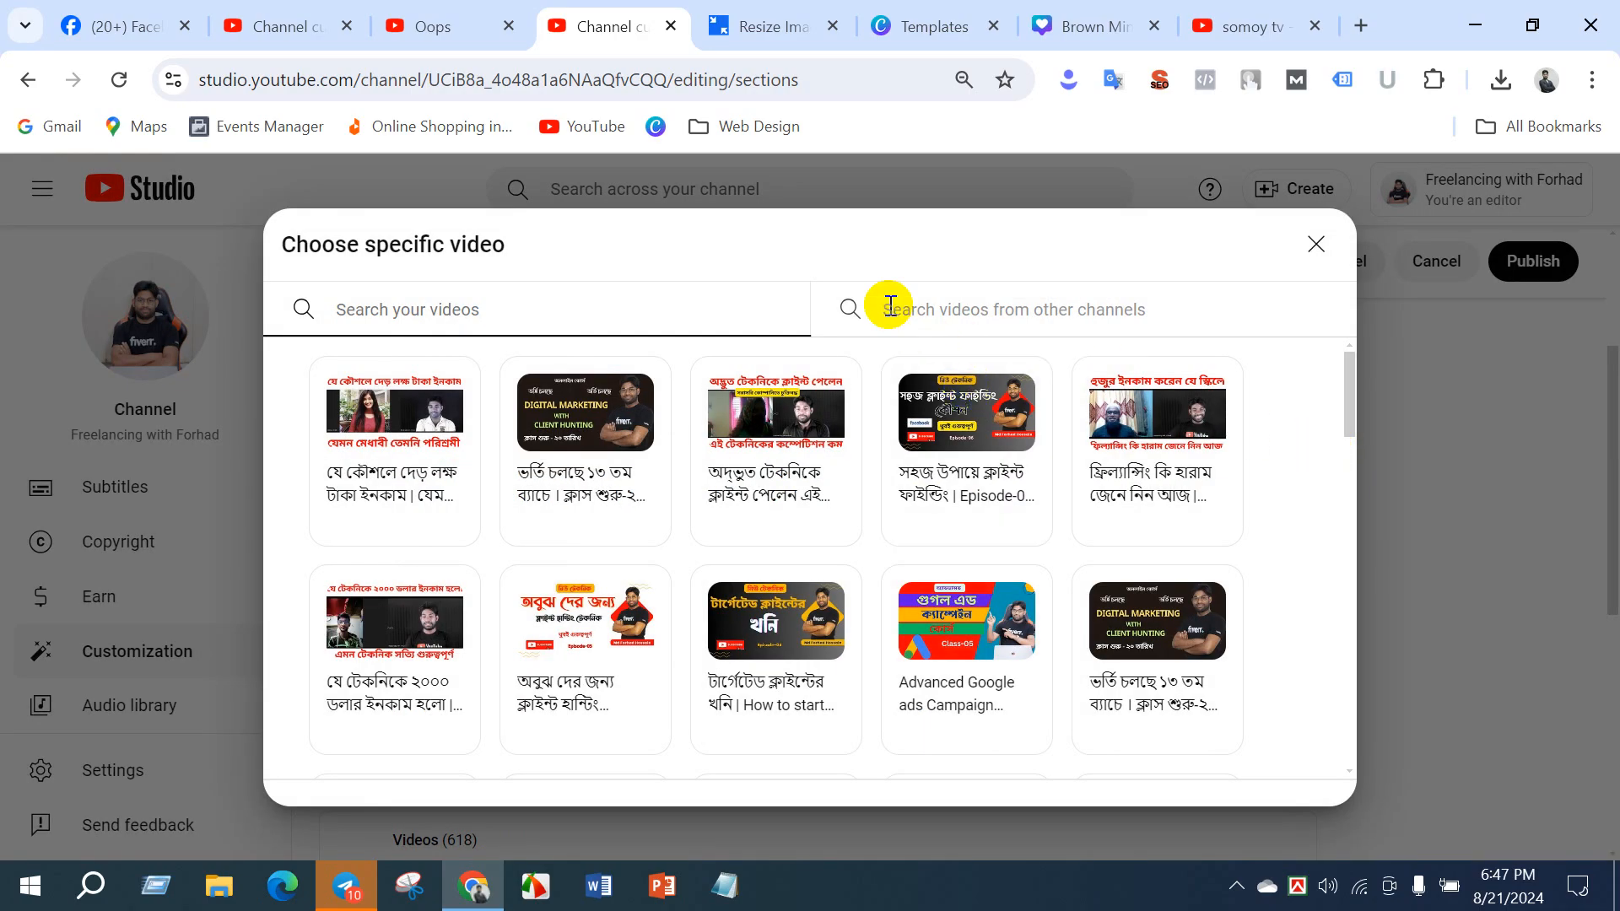
left_click(1017, 311)
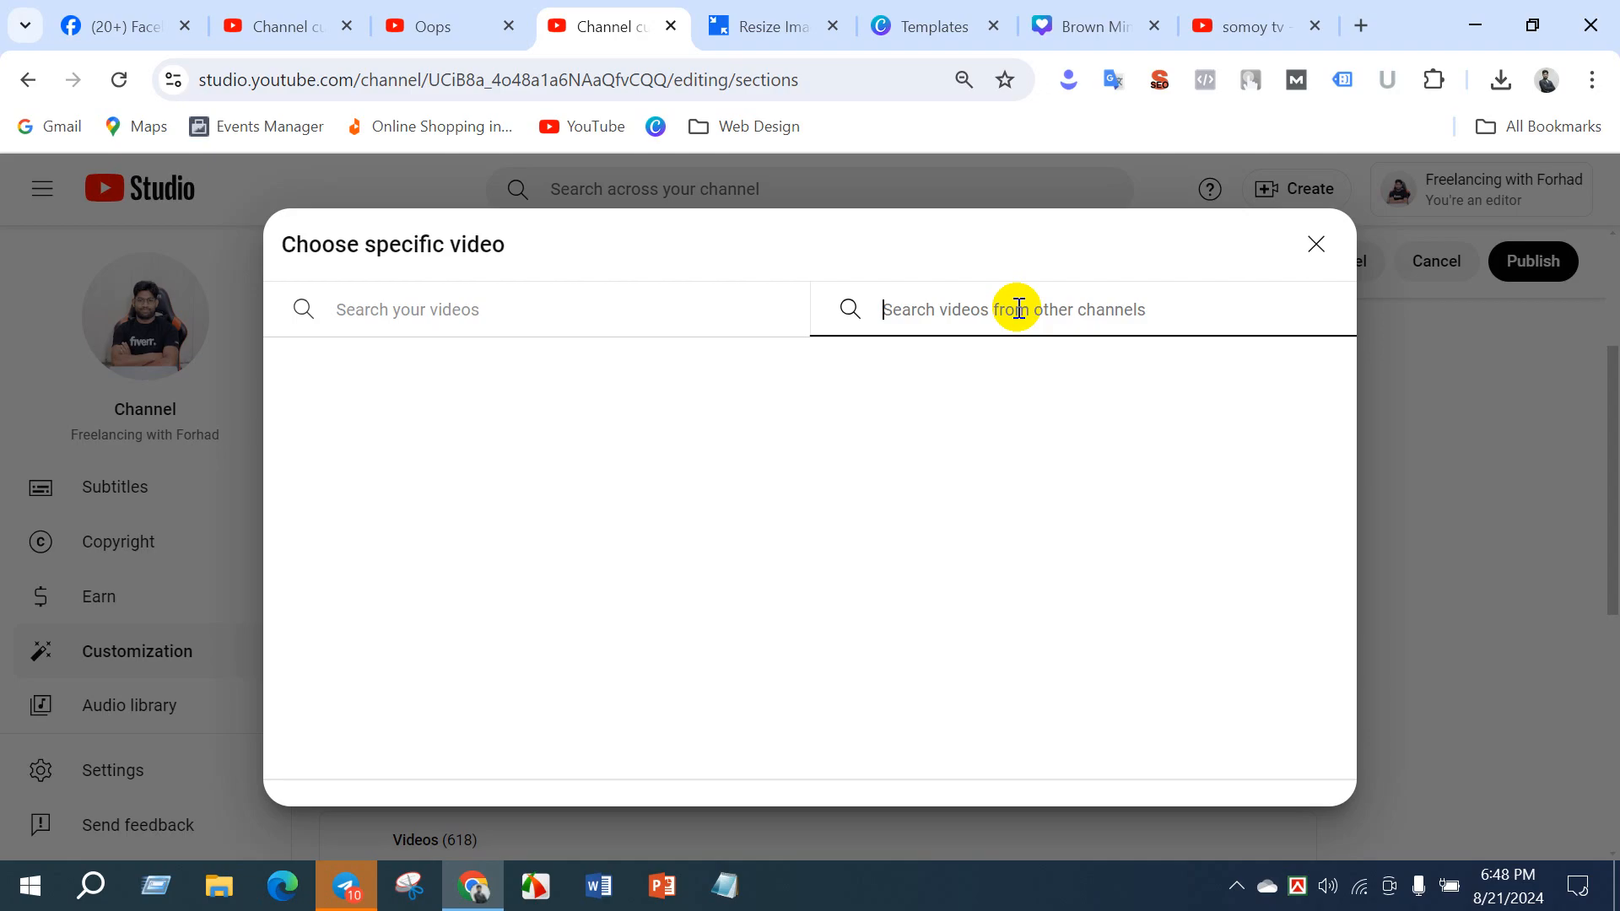
type("somoy")
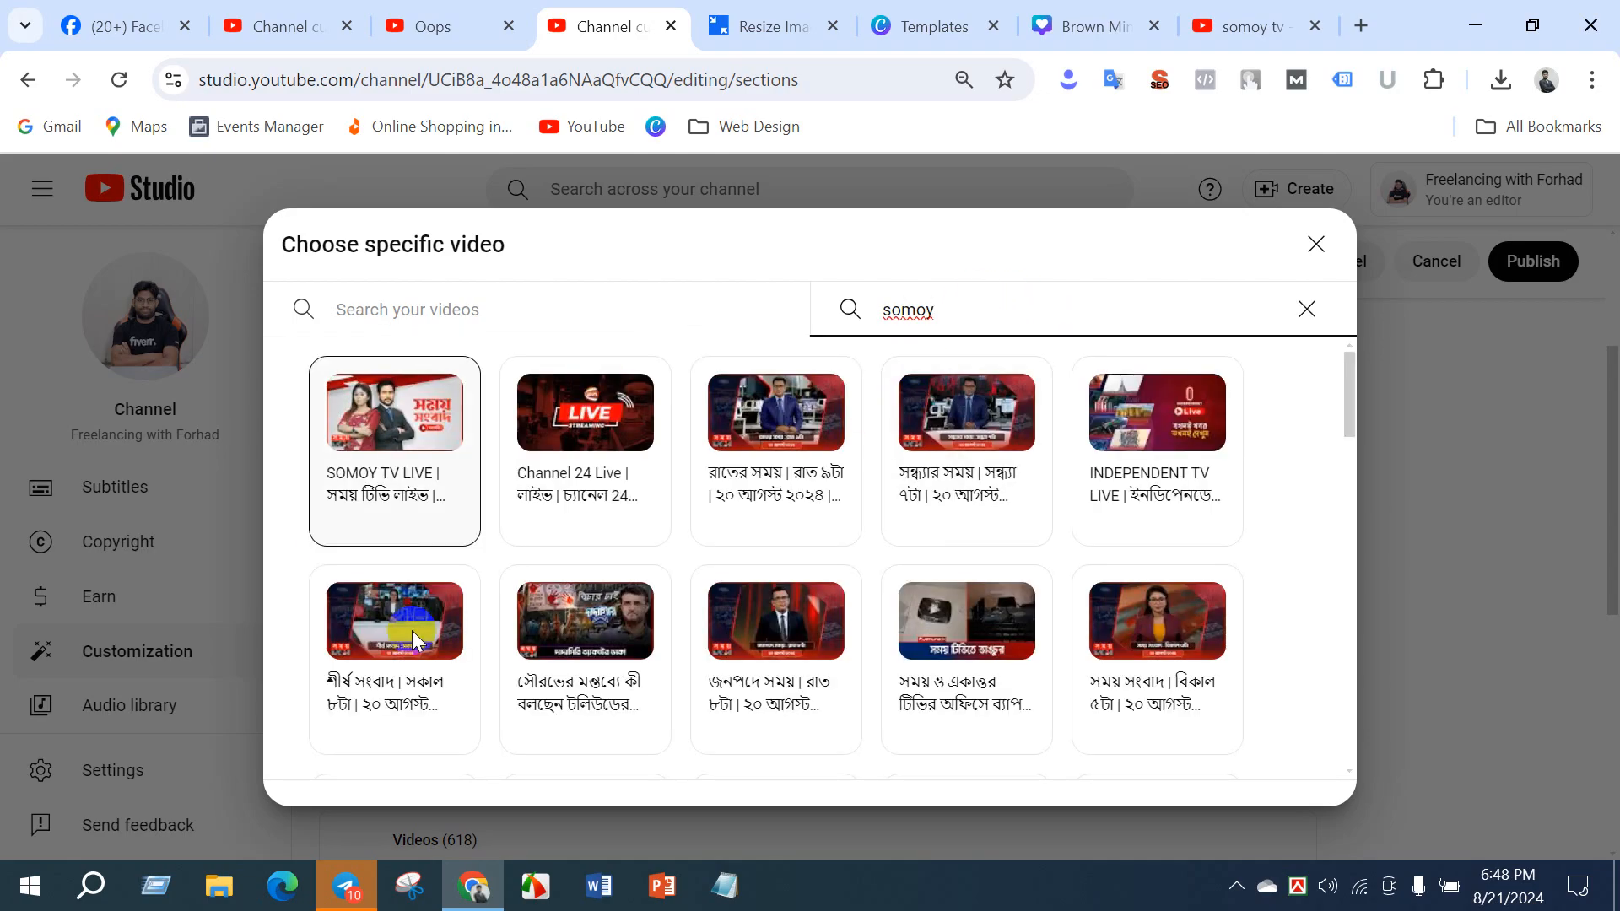
scroll(911, 567, "down", 8)
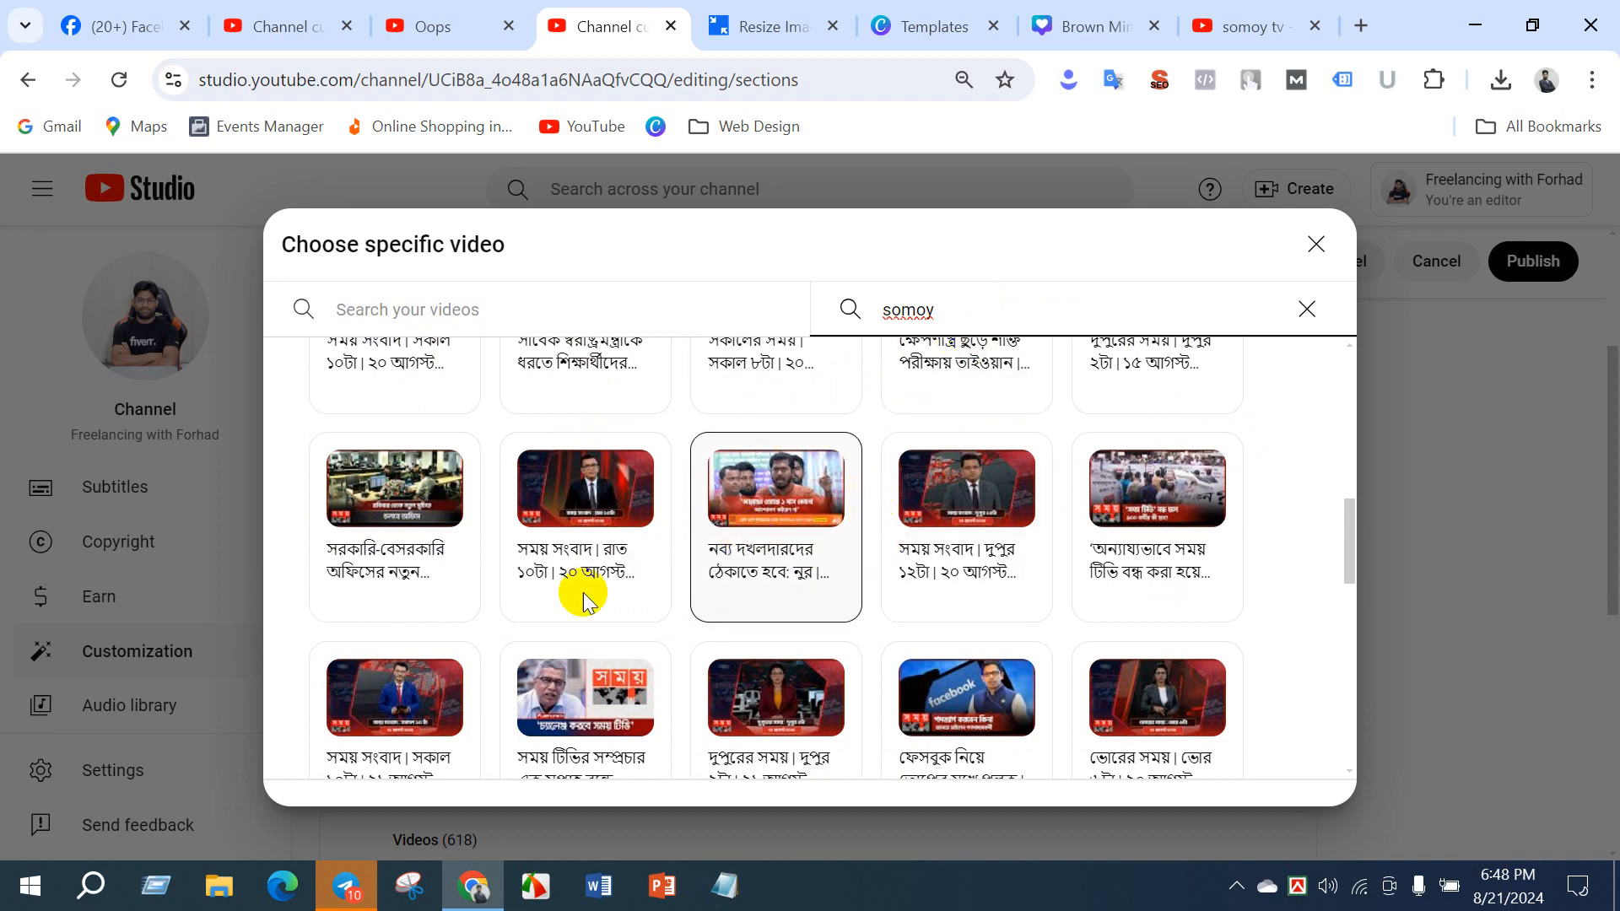
left_click(762, 530)
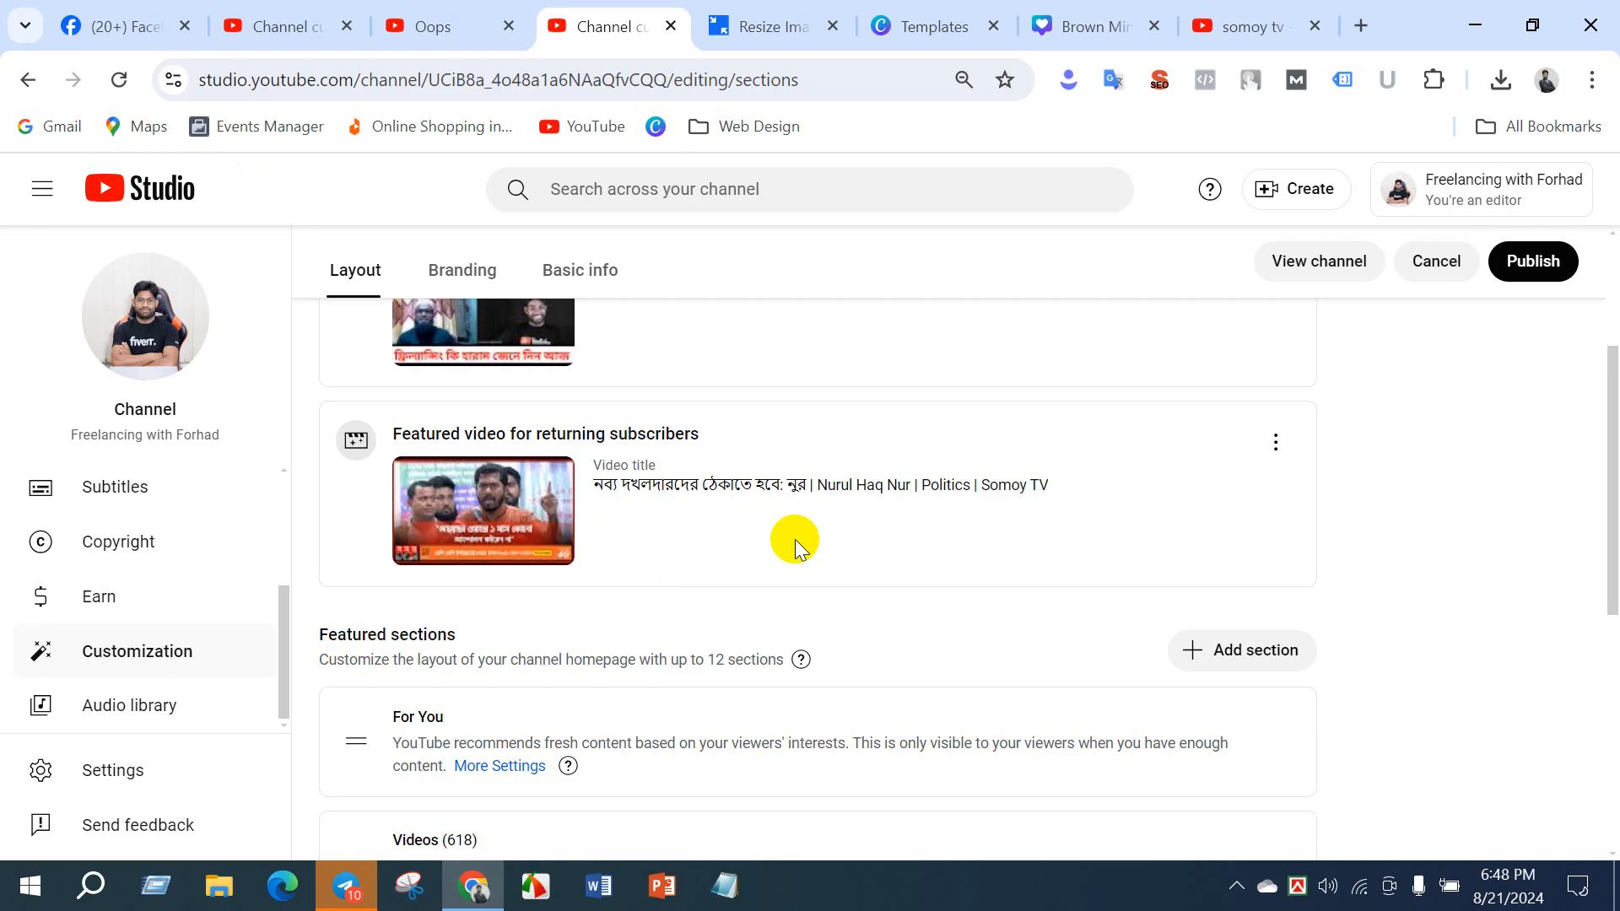
- Look over the freelancing channel's spotlight videos, publishing option and featured sections in the layout settings
scroll(852, 504, "up", 3)
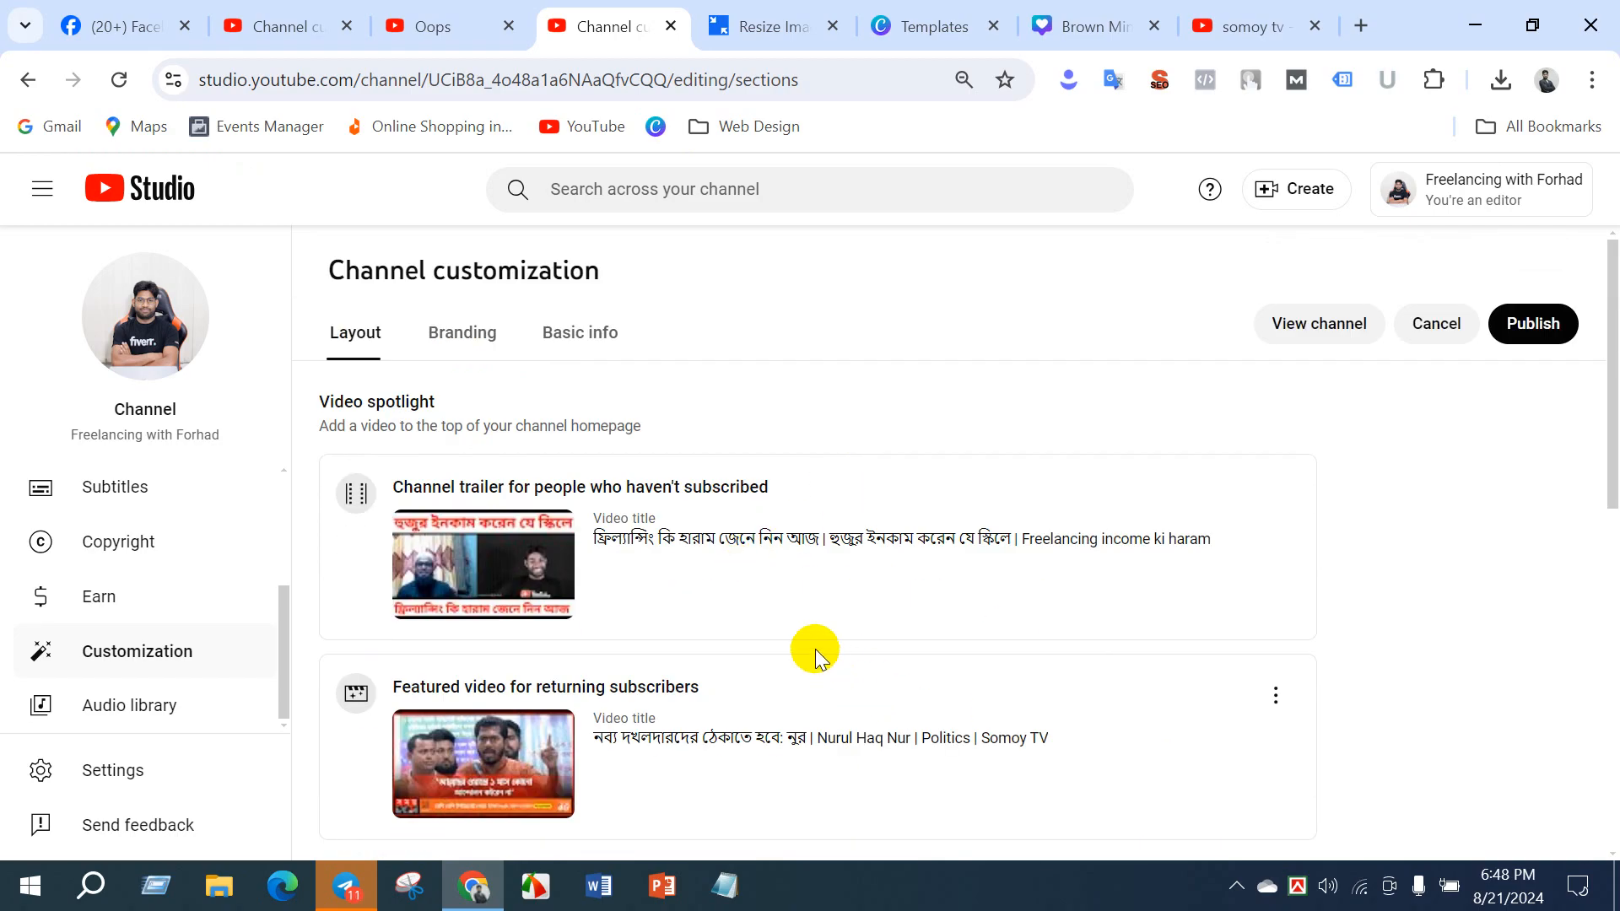
left_click(1535, 329)
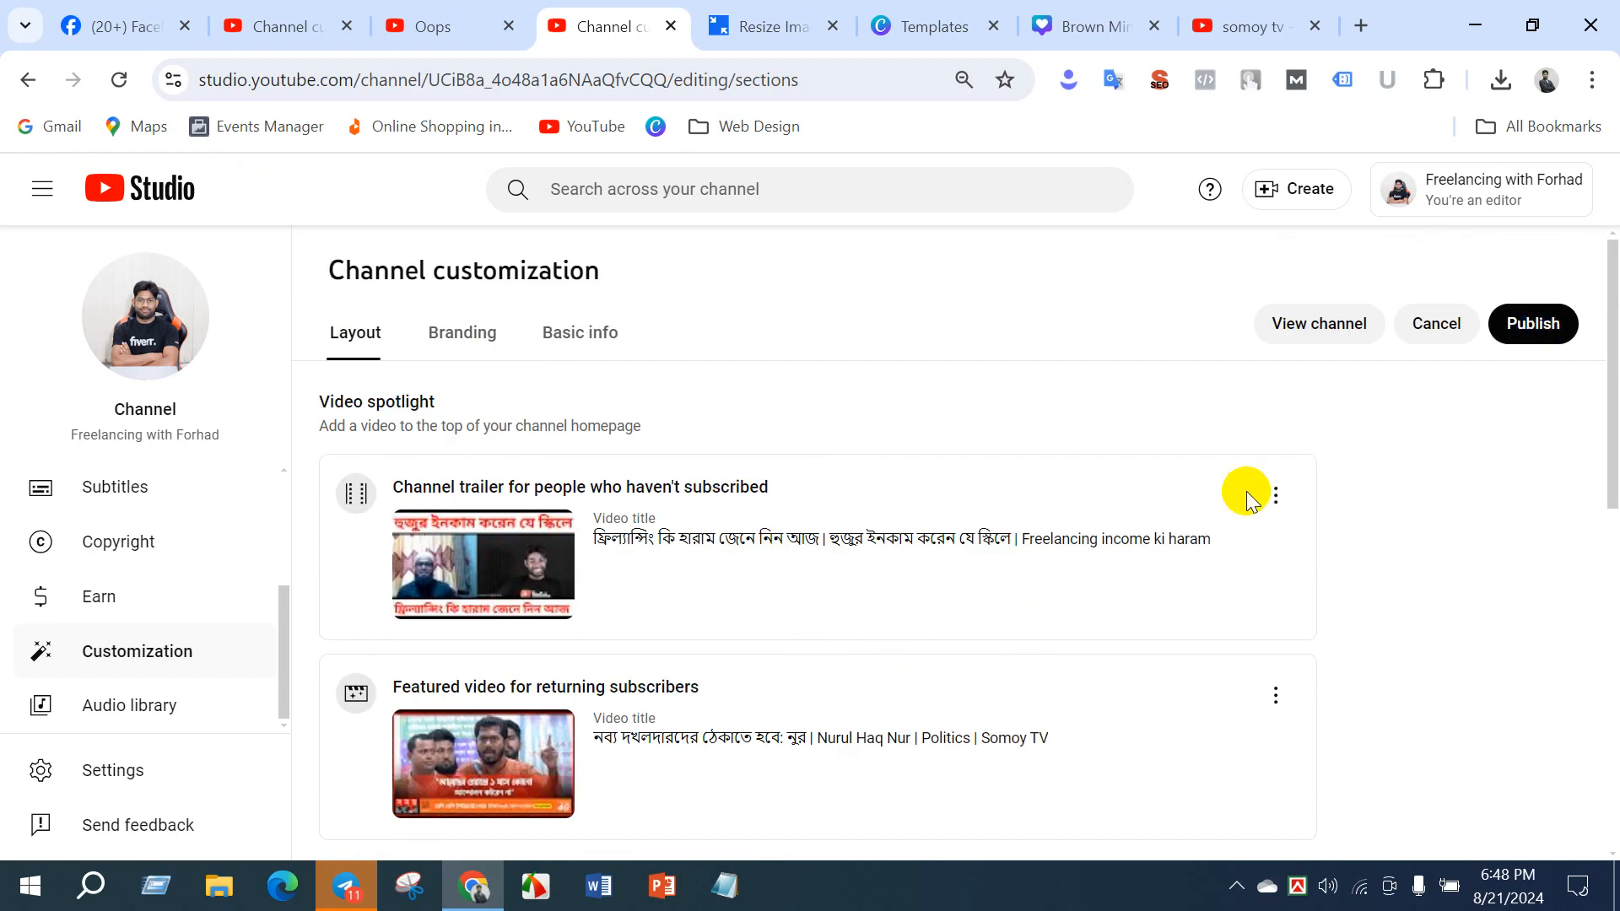
scroll(1206, 506, "down", 5)
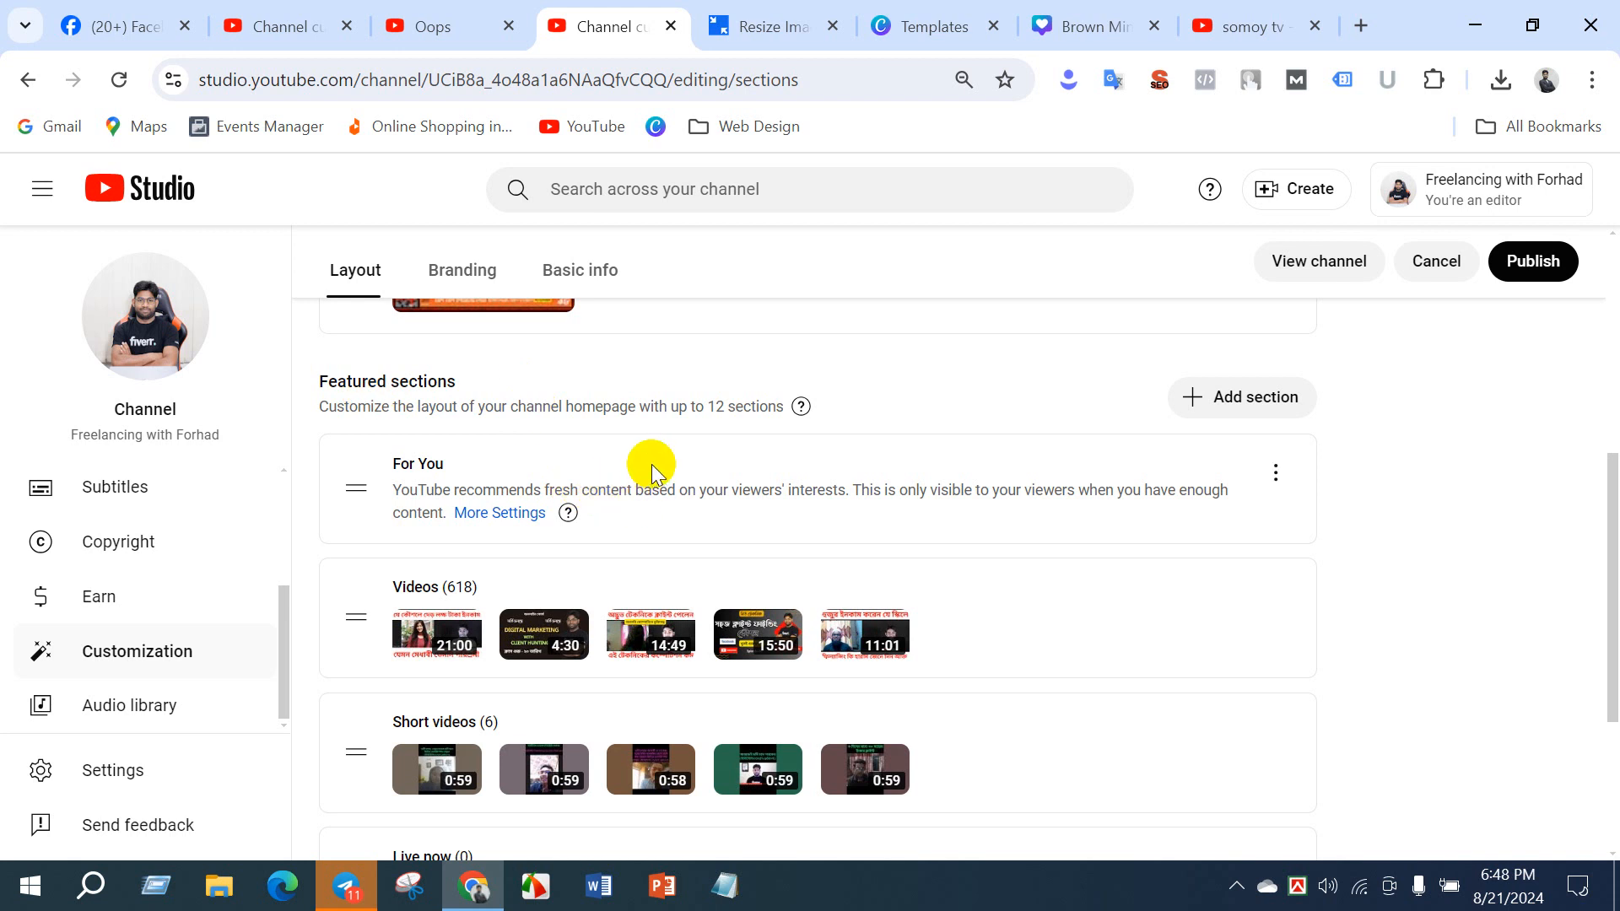
- Return to DM BATCH 22's layout settings, close the video chooser, and examine the featured sections from For You to Created playlists
left_click(288, 20)
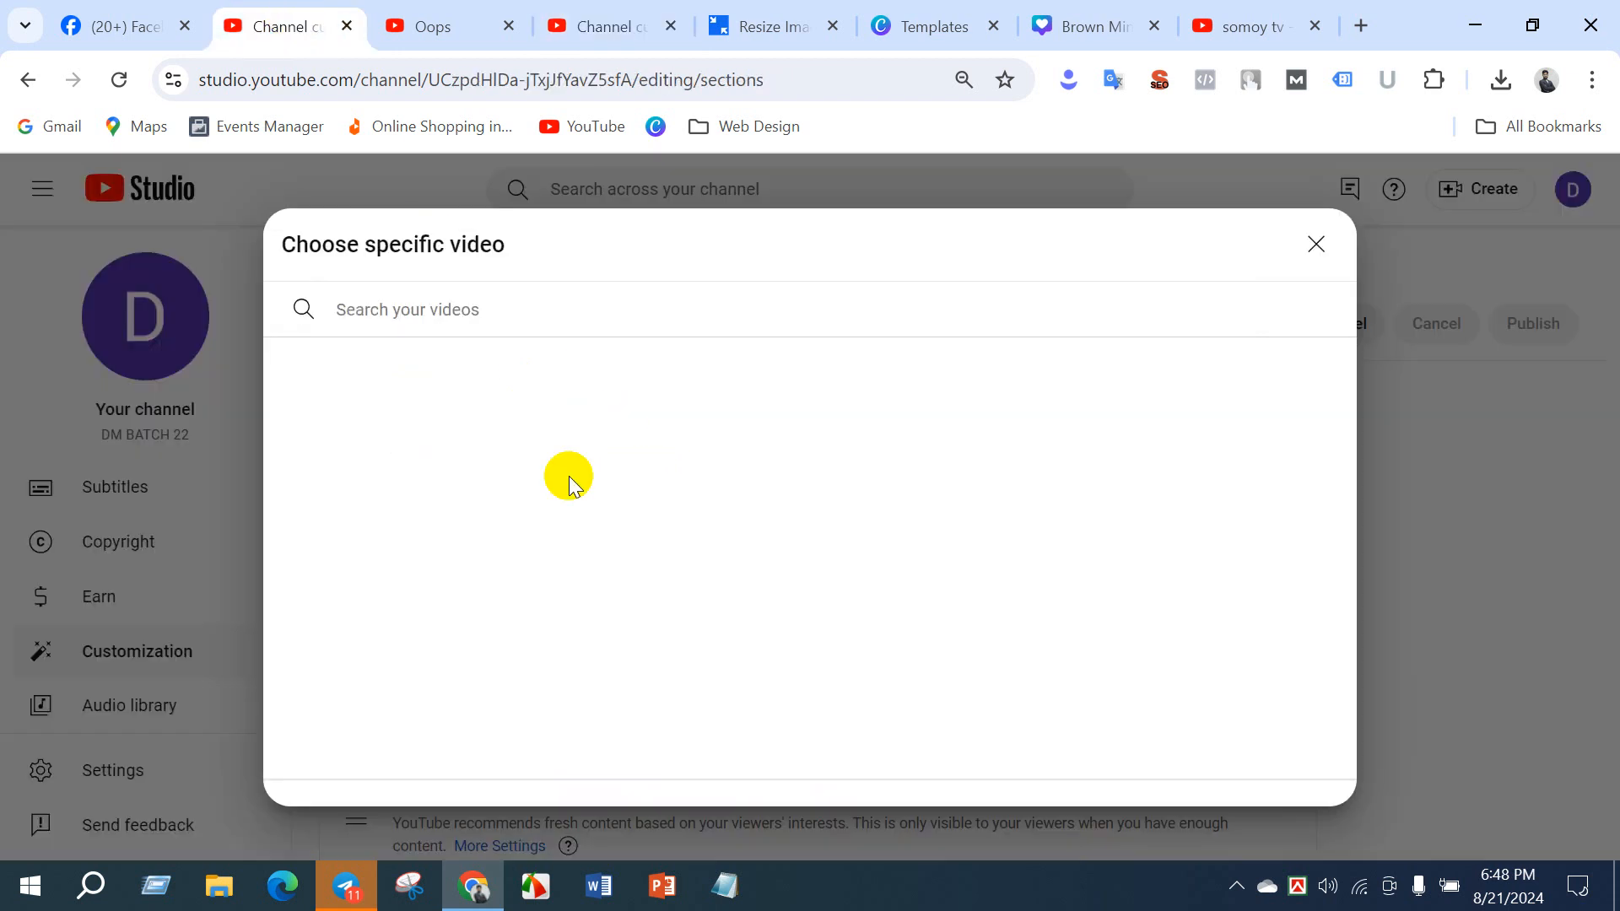
left_click(1316, 244)
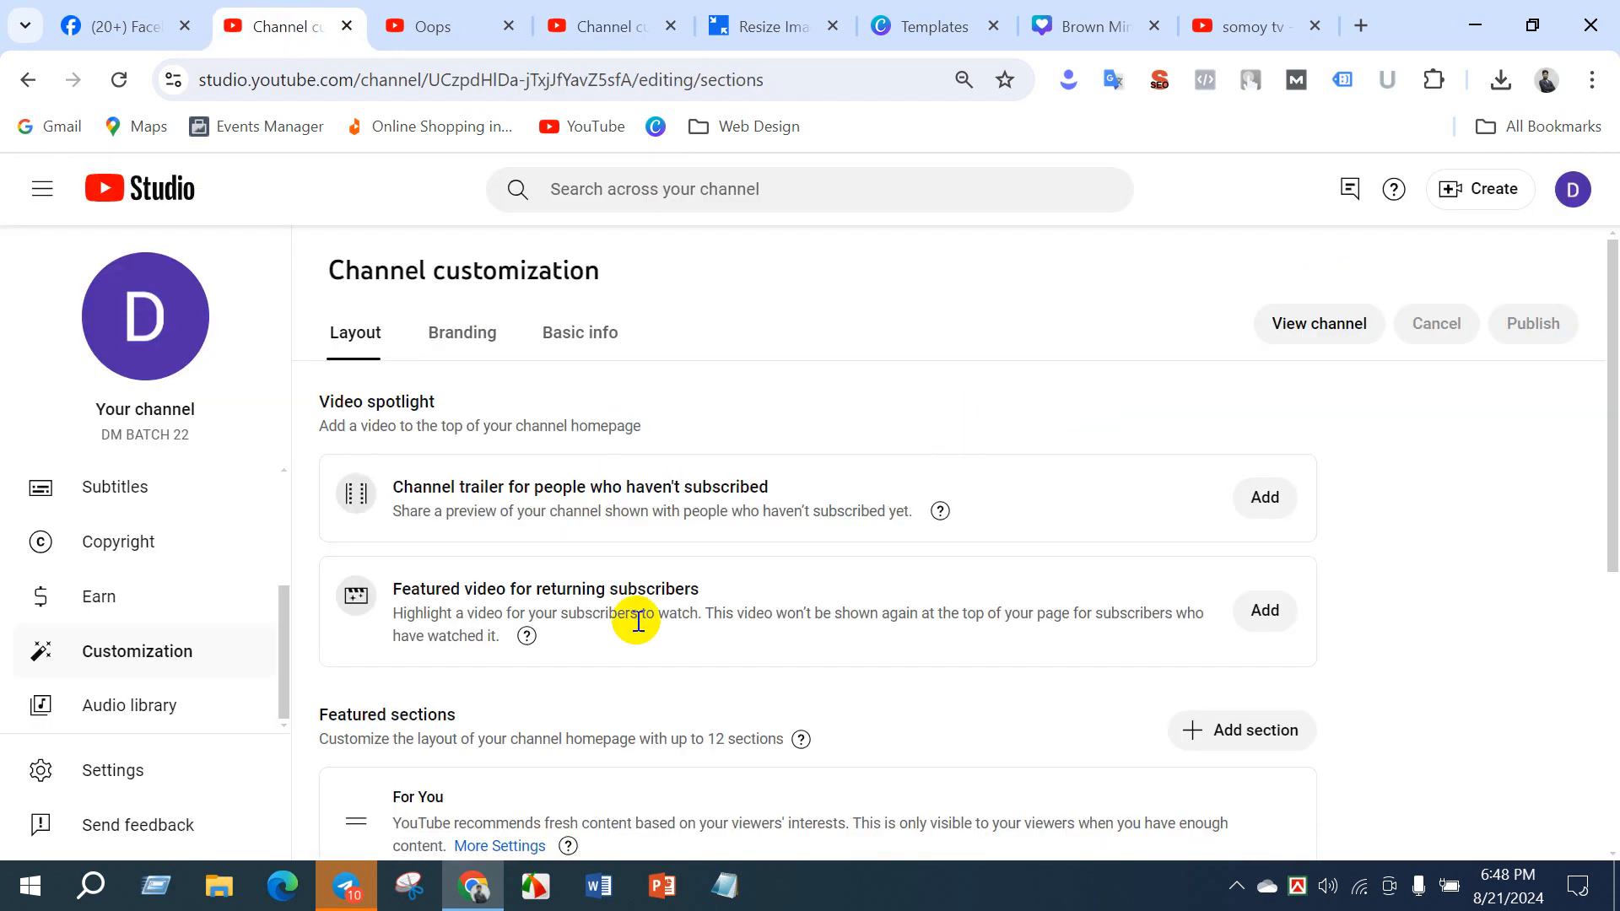
scroll(578, 650, "down", 6)
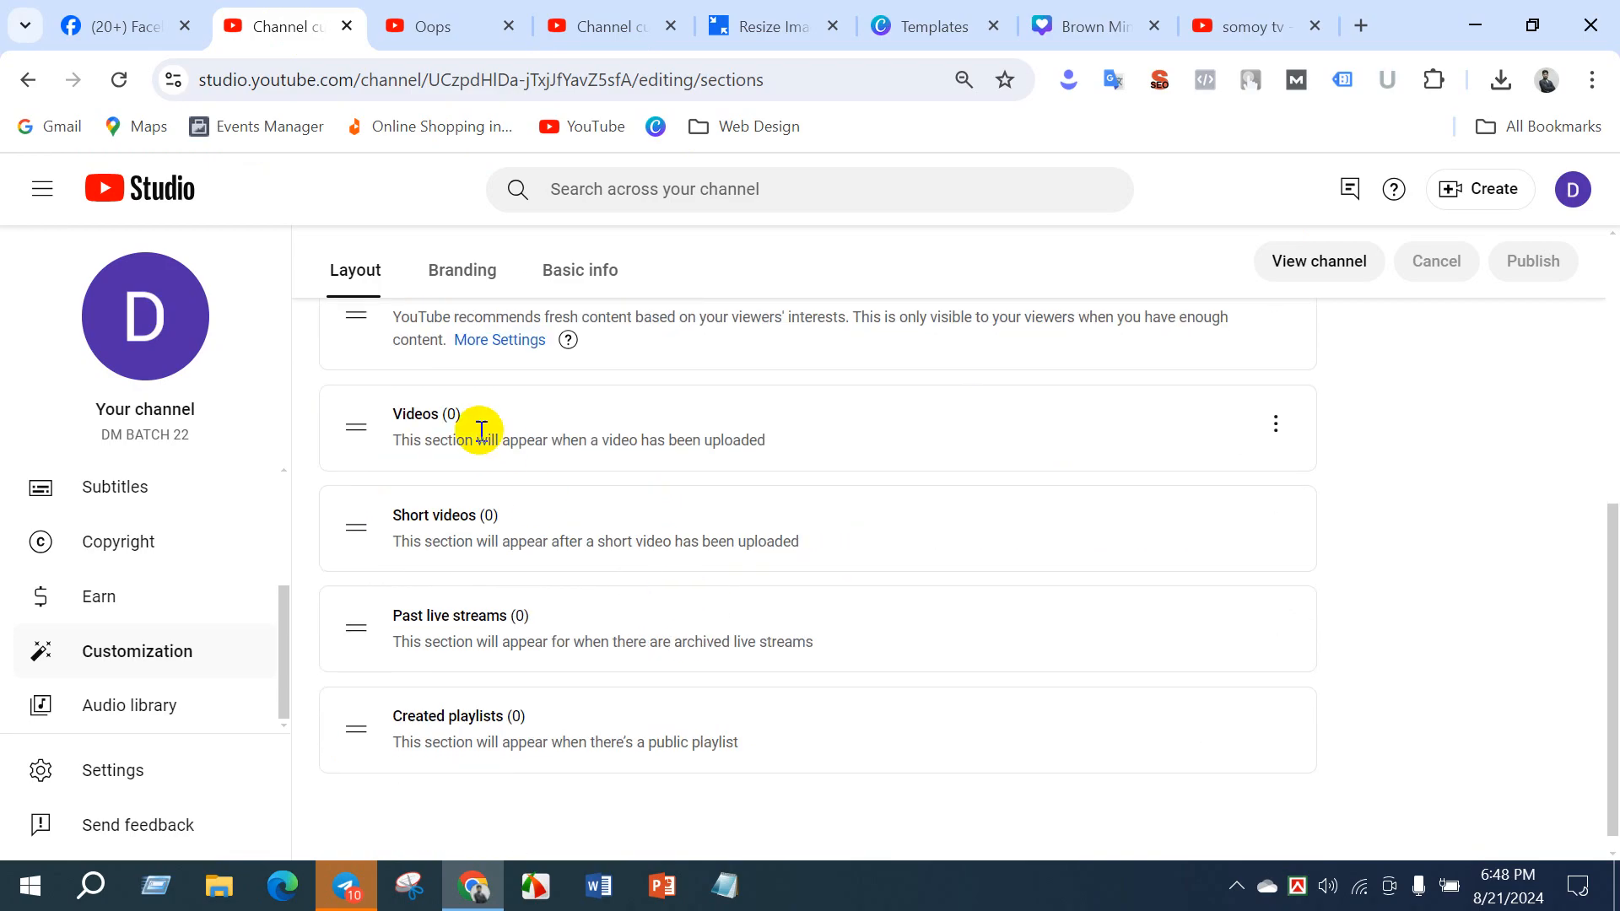
scroll(422, 418, "up", 3)
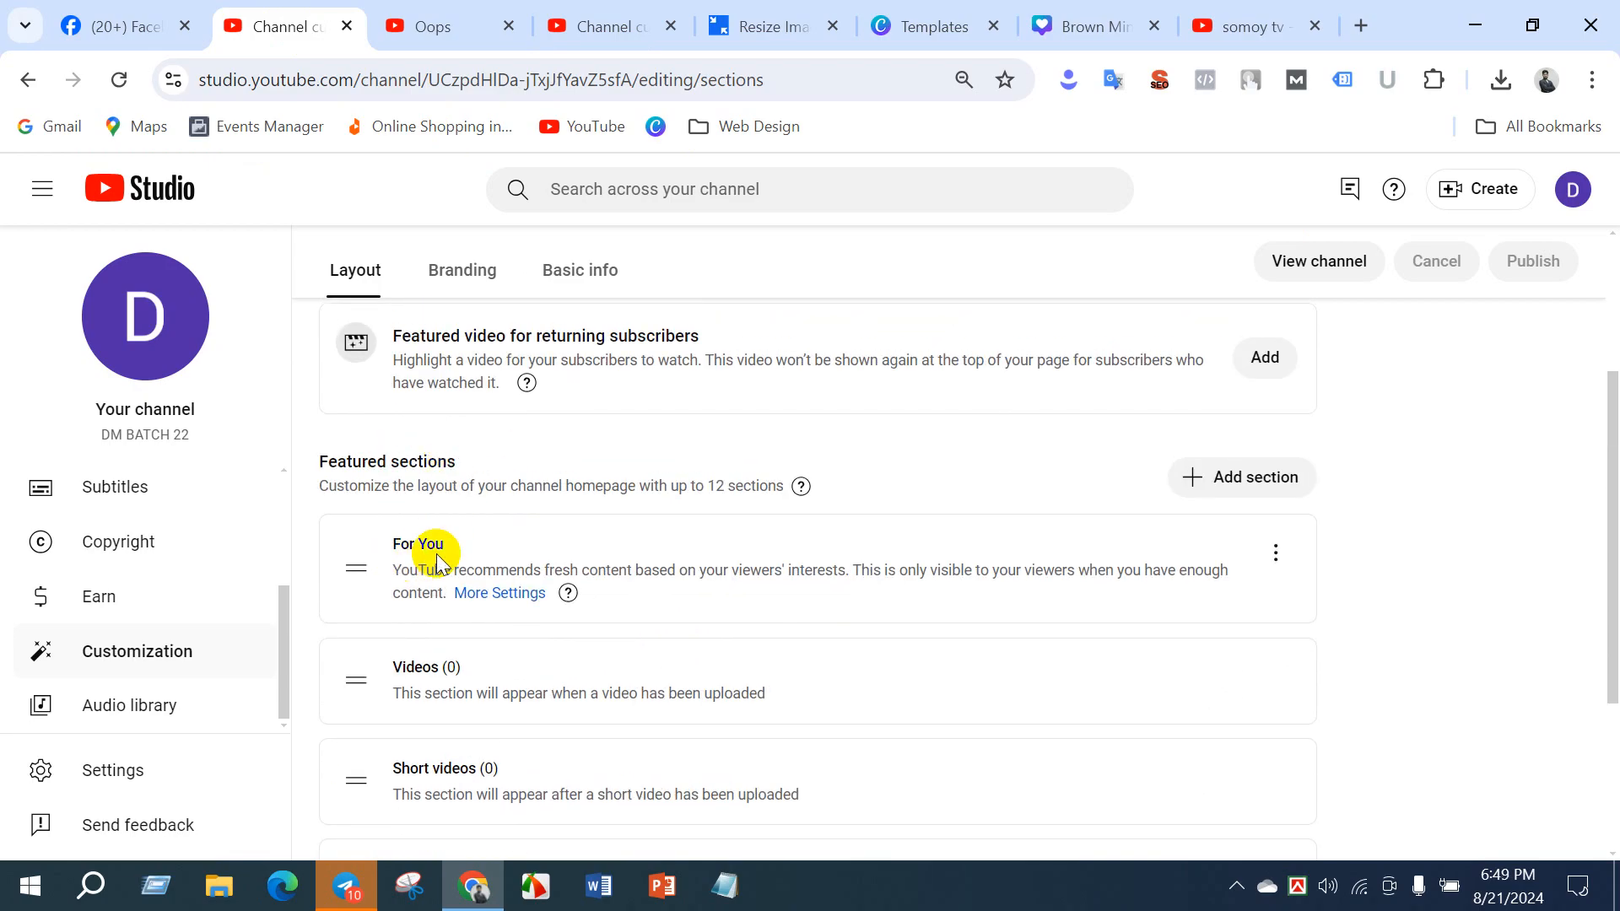
scroll(448, 614, "down", 3)
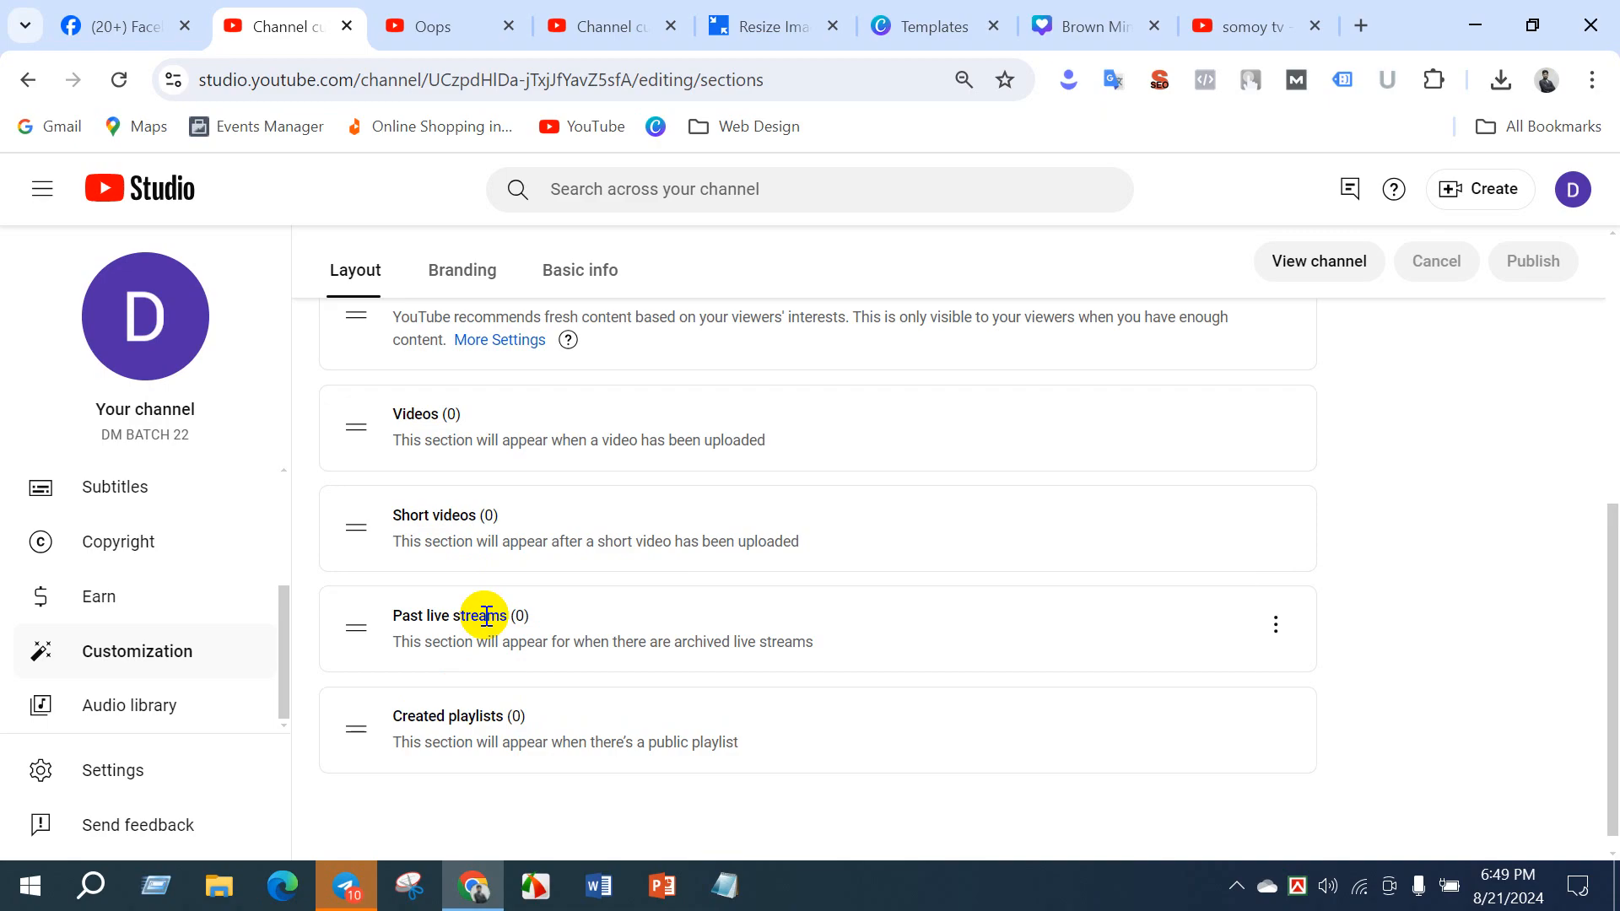
- Compare DM BATCH 22's featured sections with the video, short, live and popular video sections of the freelancing channel
scroll(480, 615, "up", 3)
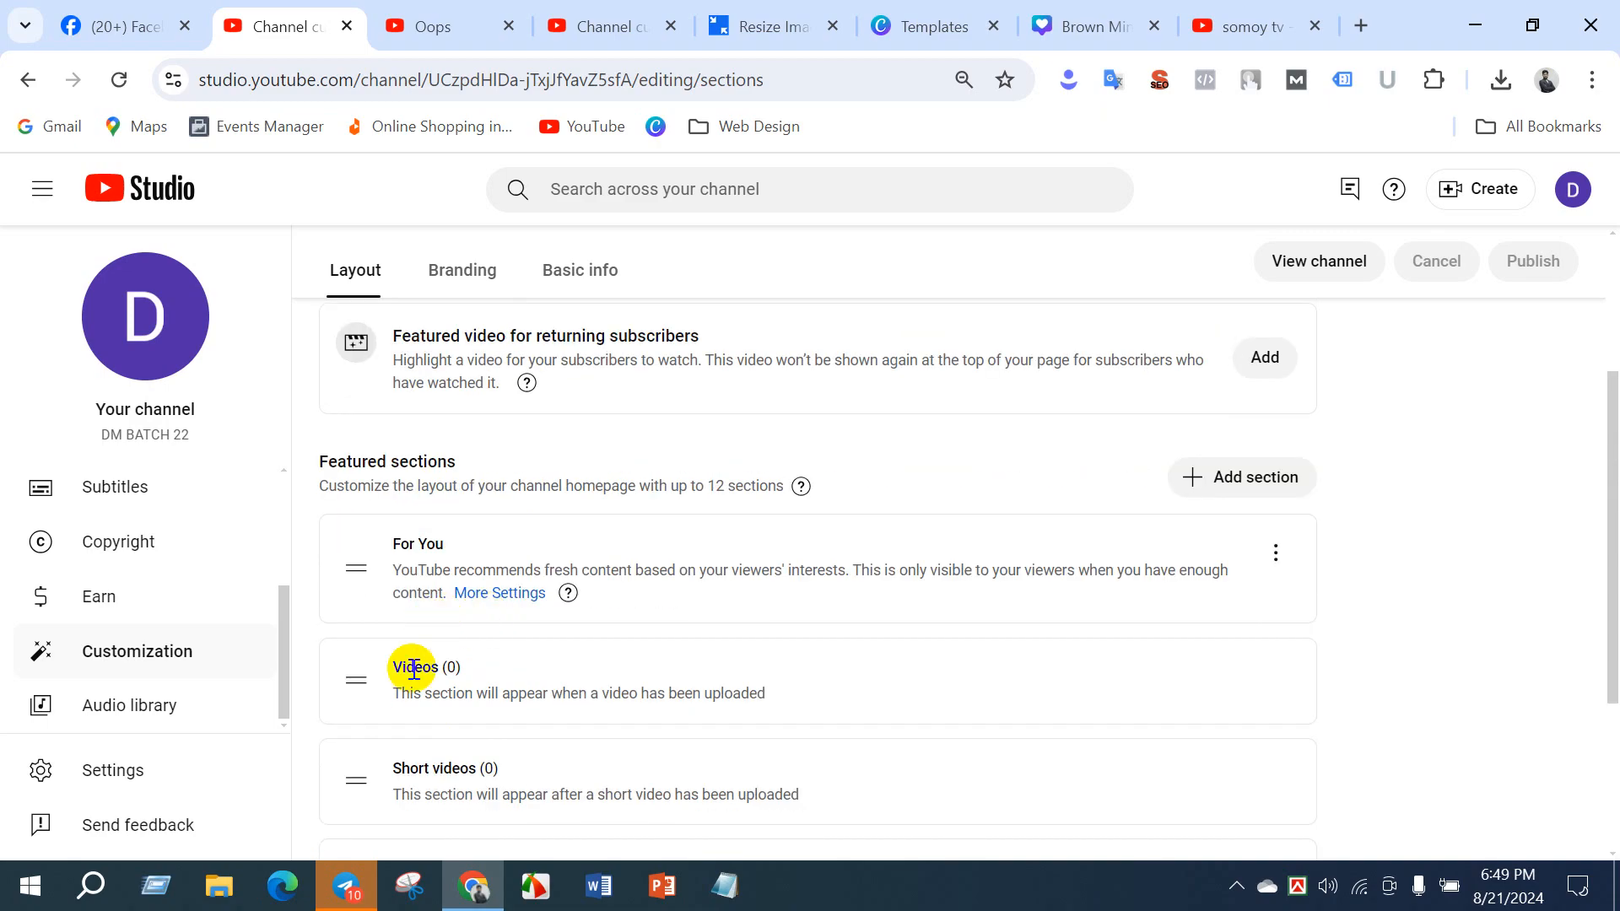
scroll(506, 649, "down", 3)
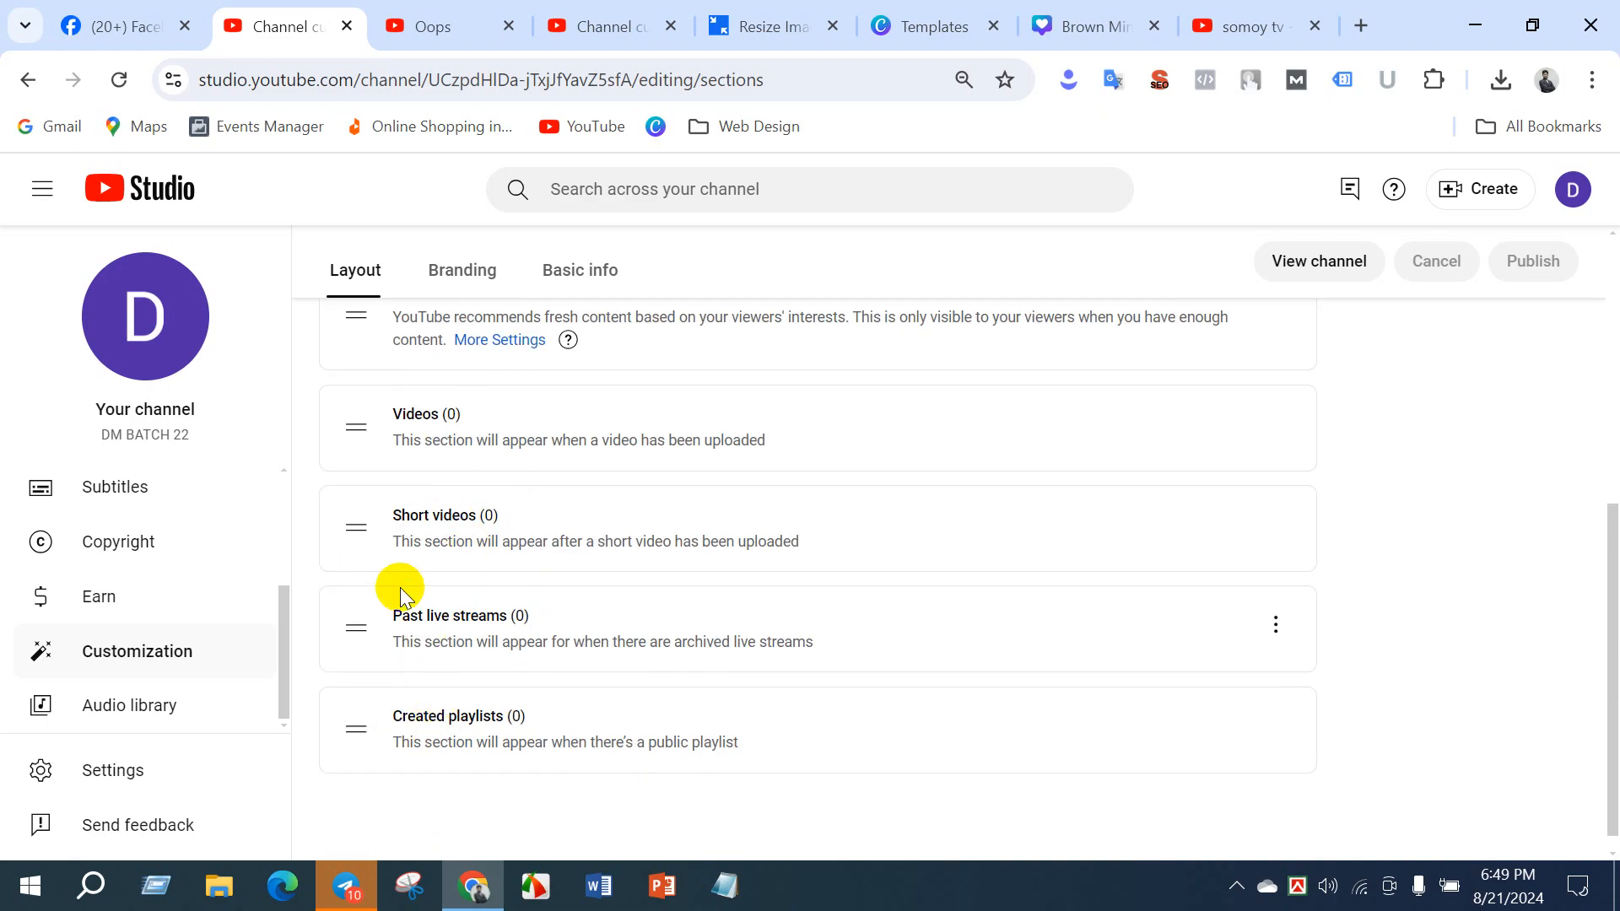
scroll(397, 585, "up", 5)
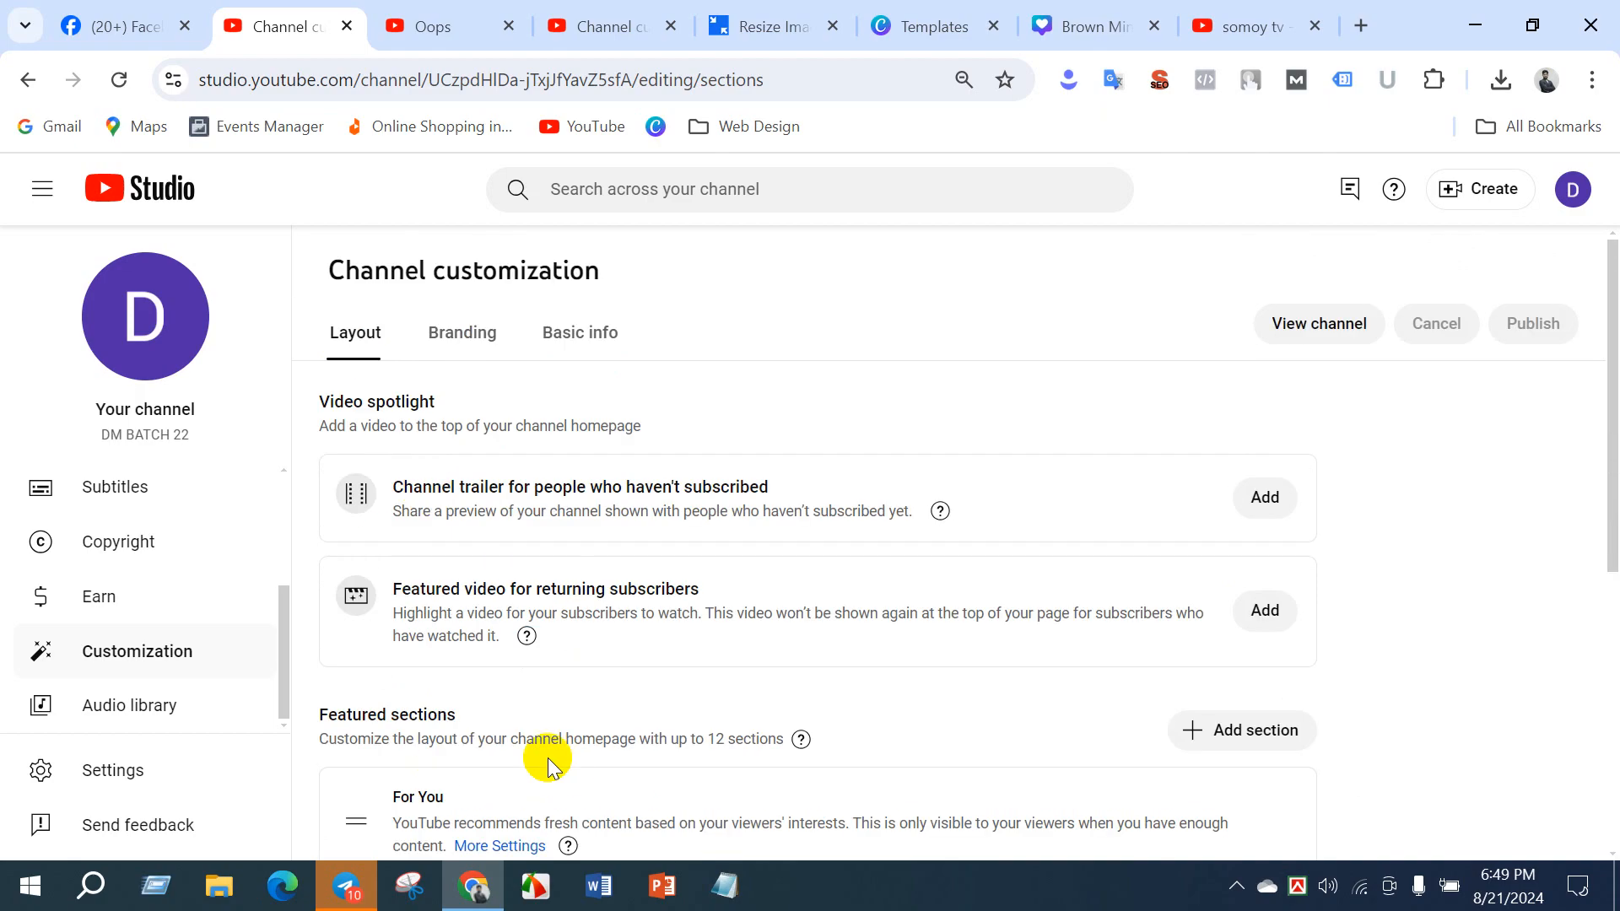
scroll(548, 757, "down", 3)
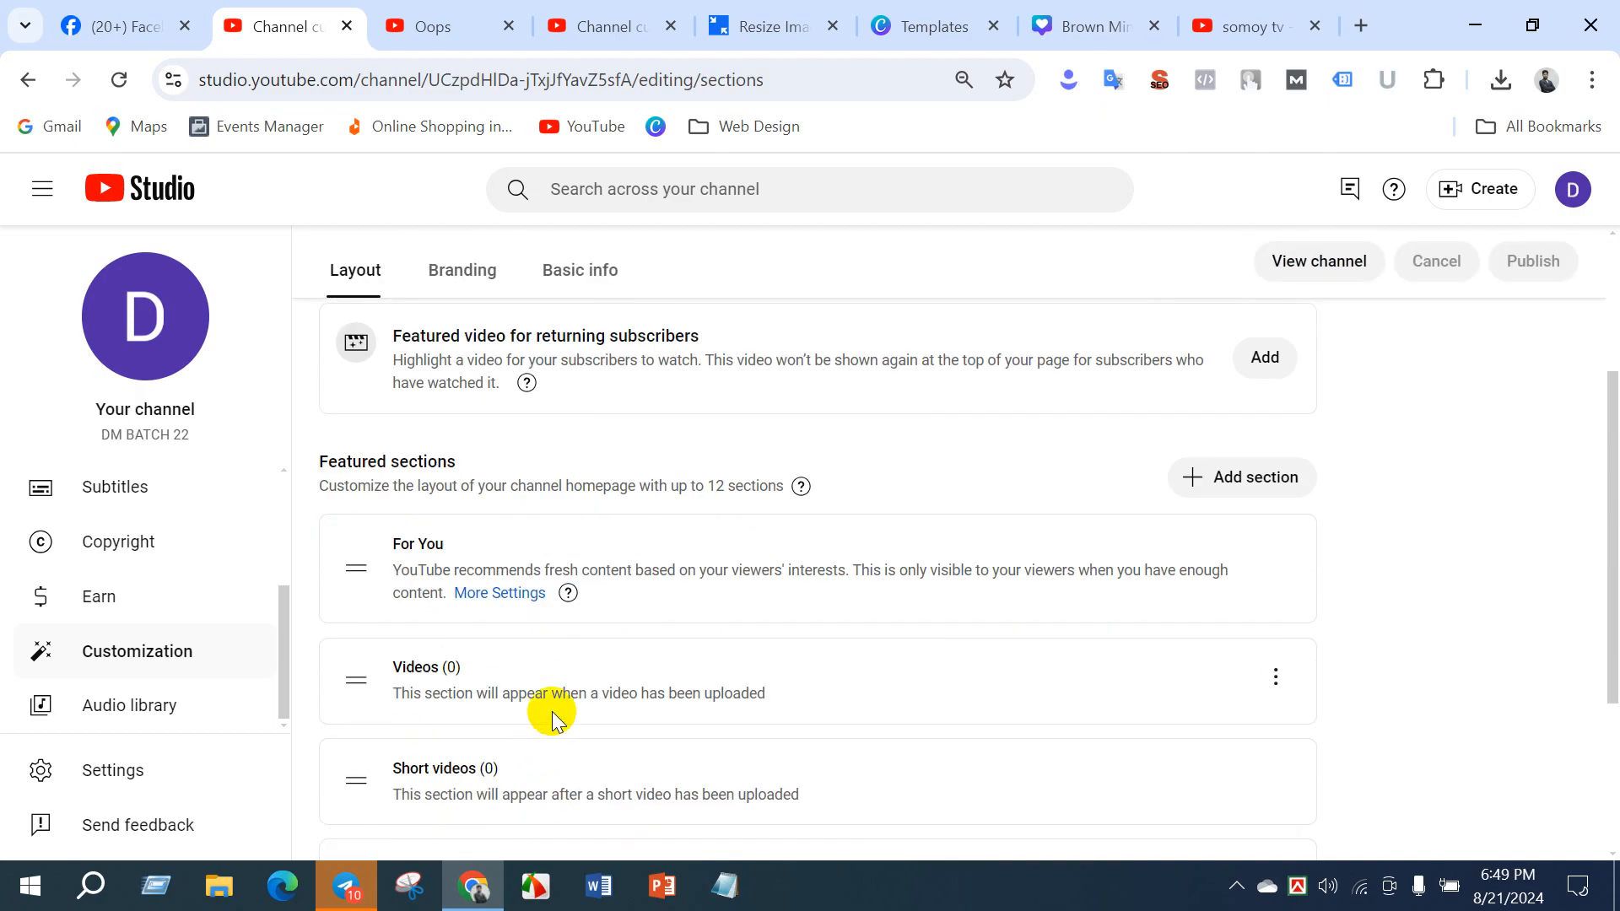
scroll(556, 699, "down", 3)
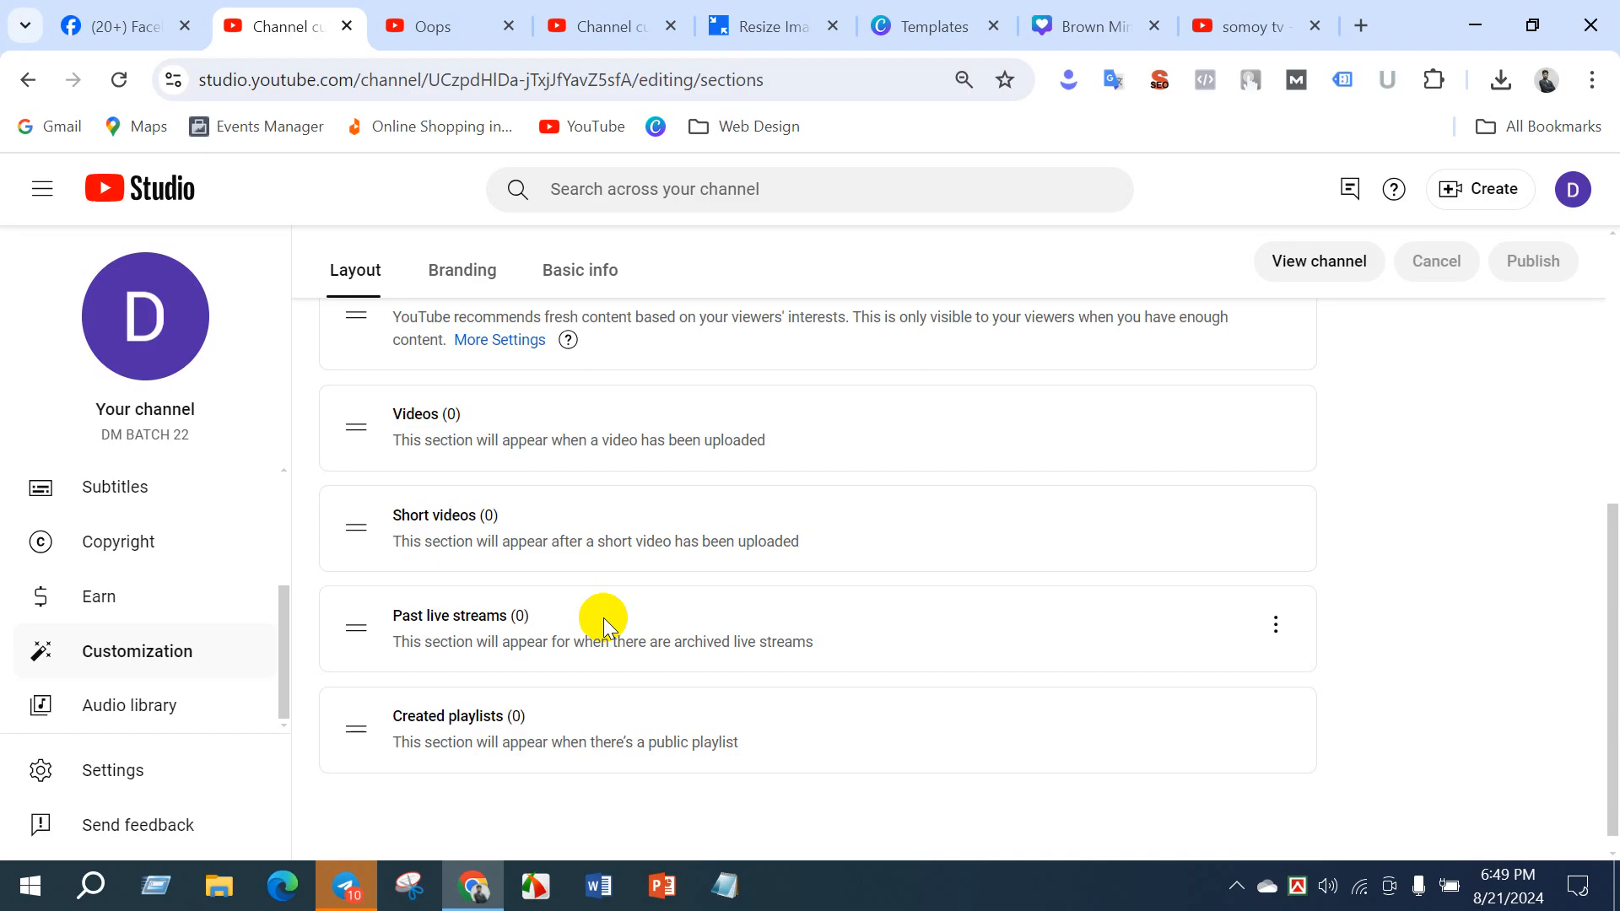
left_click(578, 25)
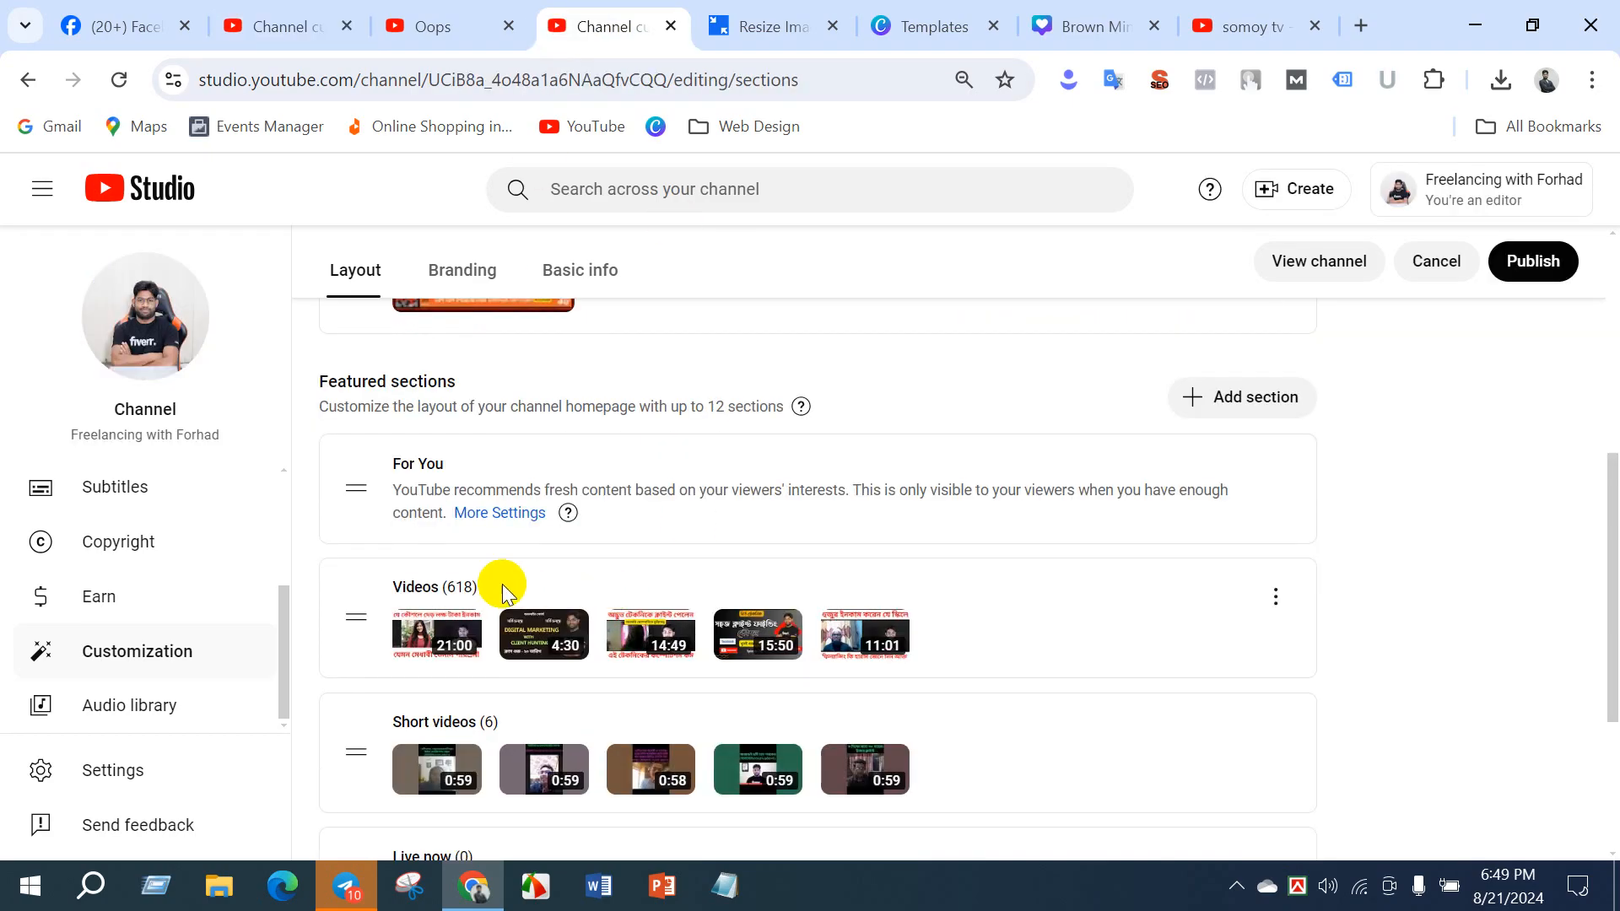
scroll(502, 584, "down", 3)
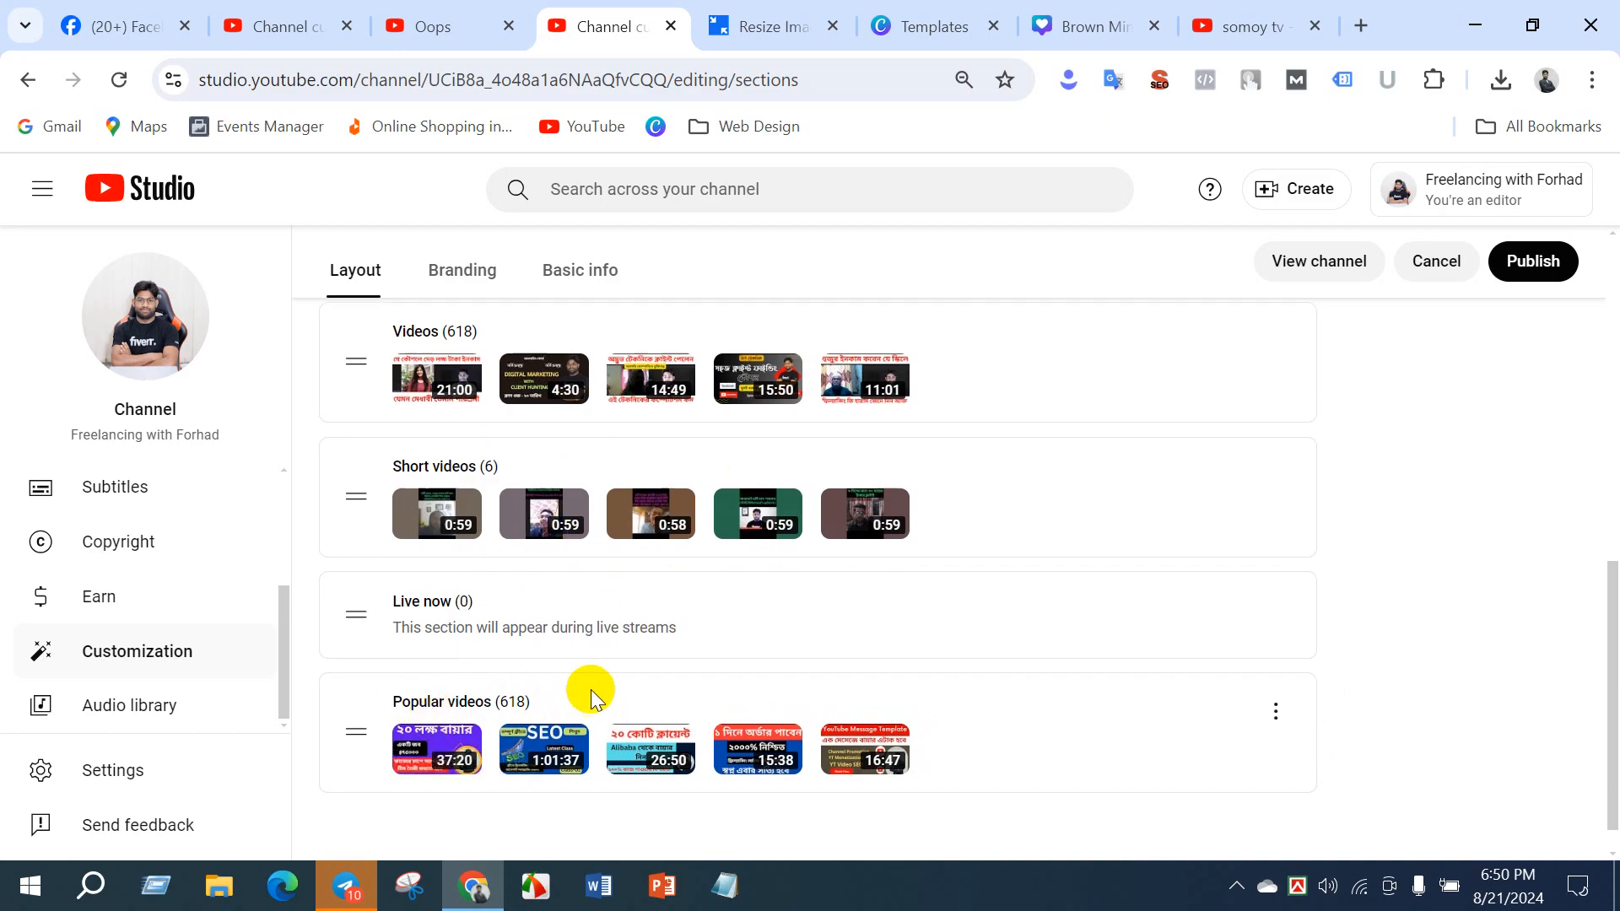
scroll(556, 631, "down", 1)
scroll(556, 631, "up", 5)
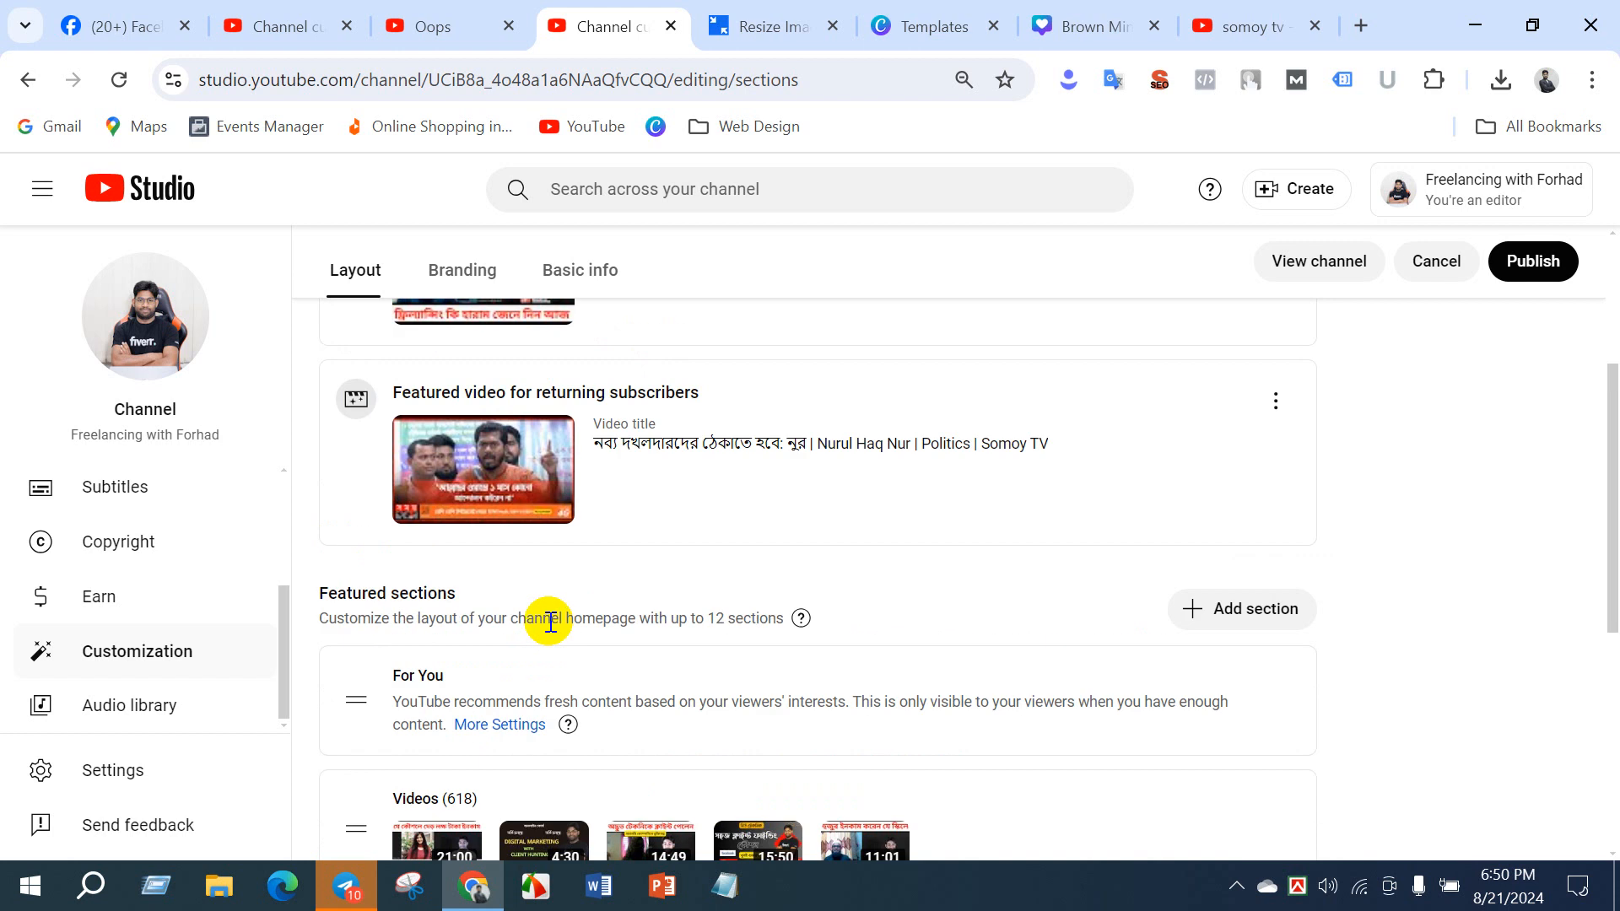
- Return to DM BATCH 22's layout settings and remove the Past live streams section
left_click(307, 26)
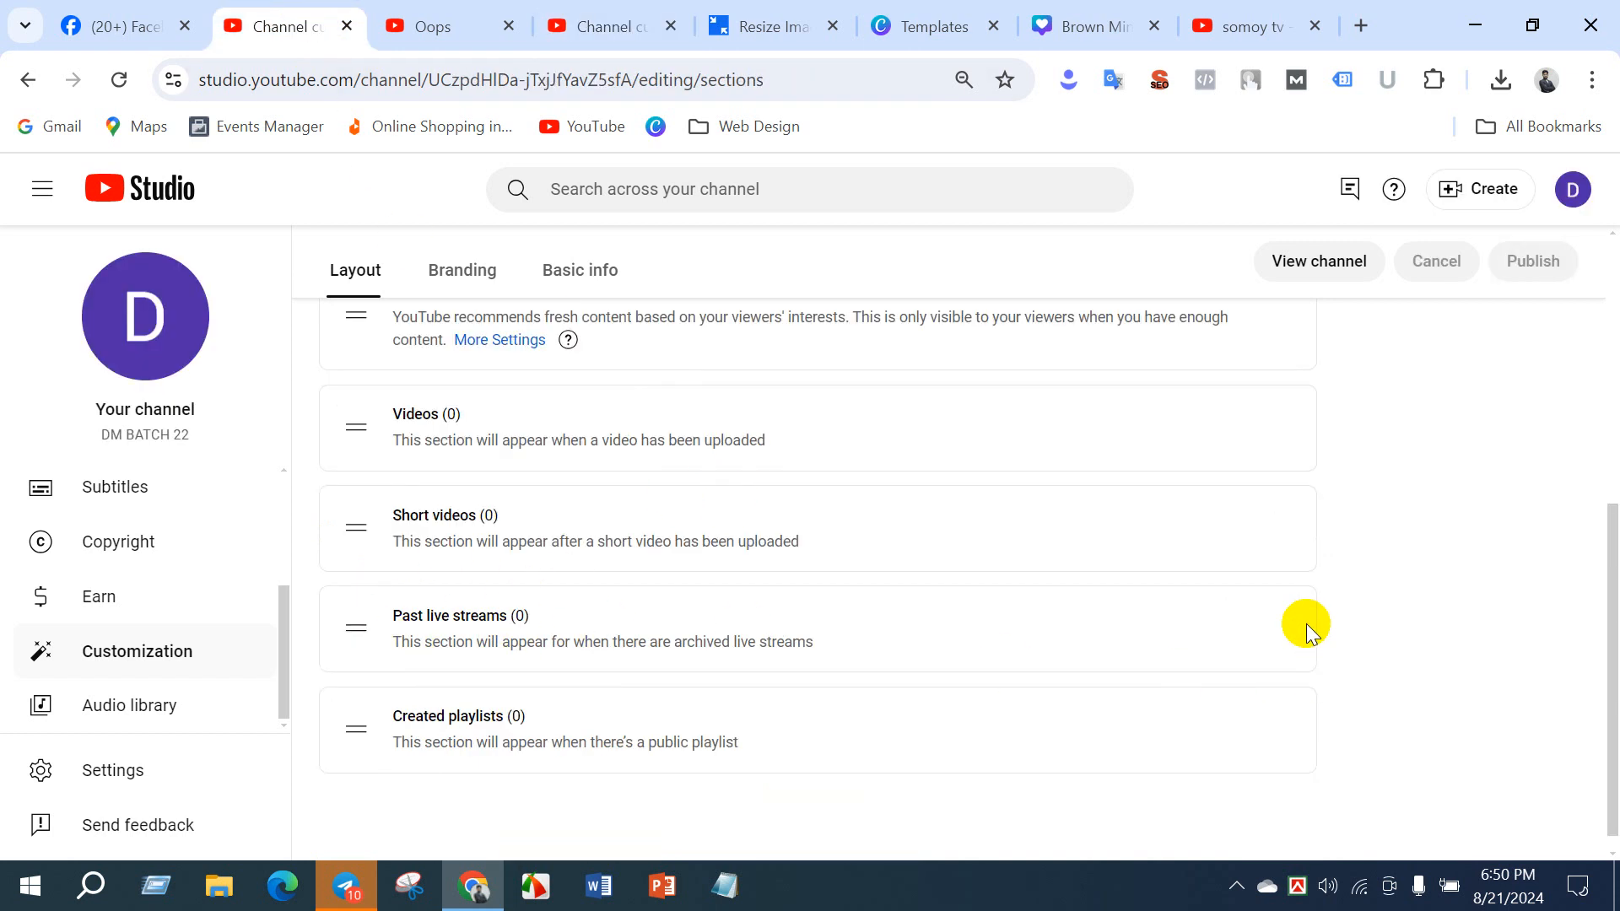
left_click(1275, 624)
left_click(1358, 640)
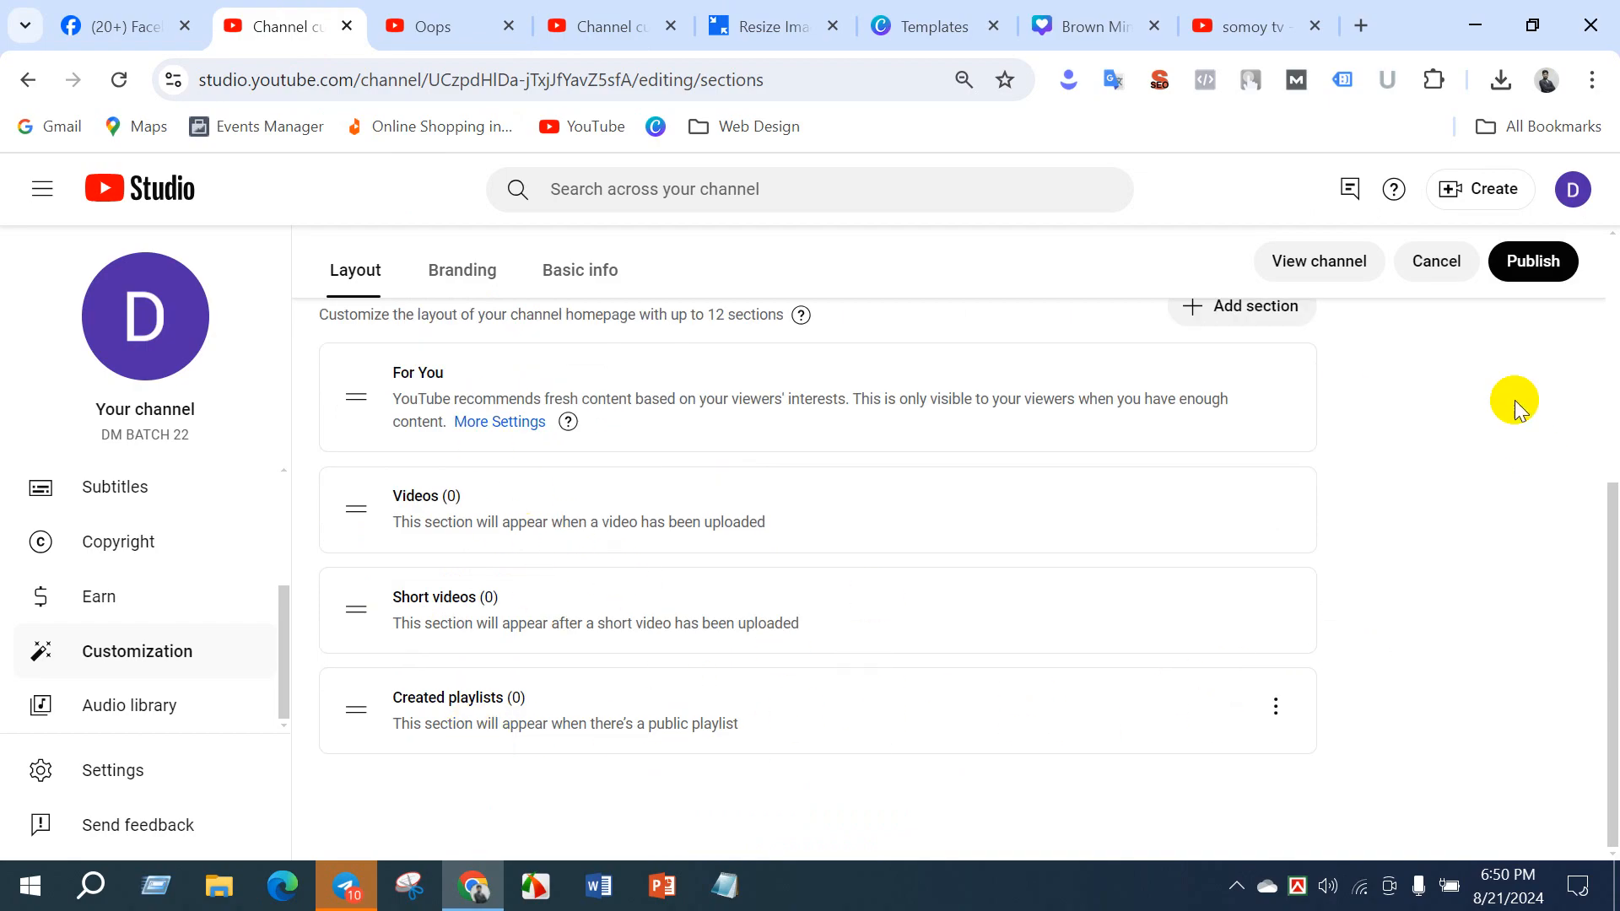
- Add a Popular videos section to the DM BATCH 22 channel homepage
scroll(1303, 363, "up", 3)
scroll(1004, 633, "down", 3)
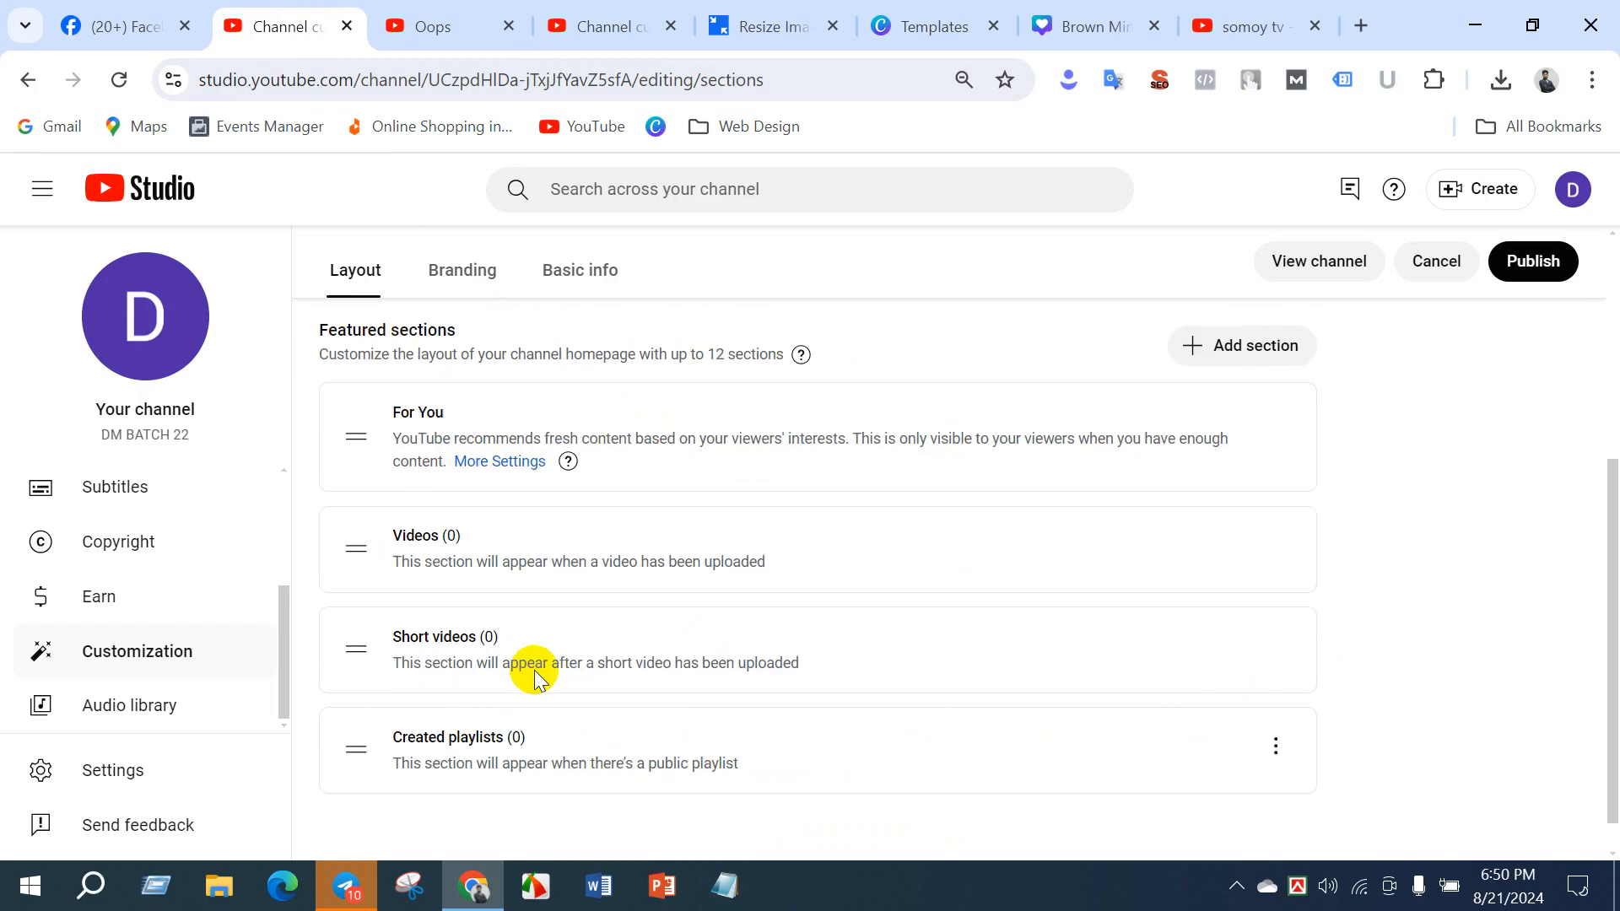
scroll(1012, 569, "up", 3)
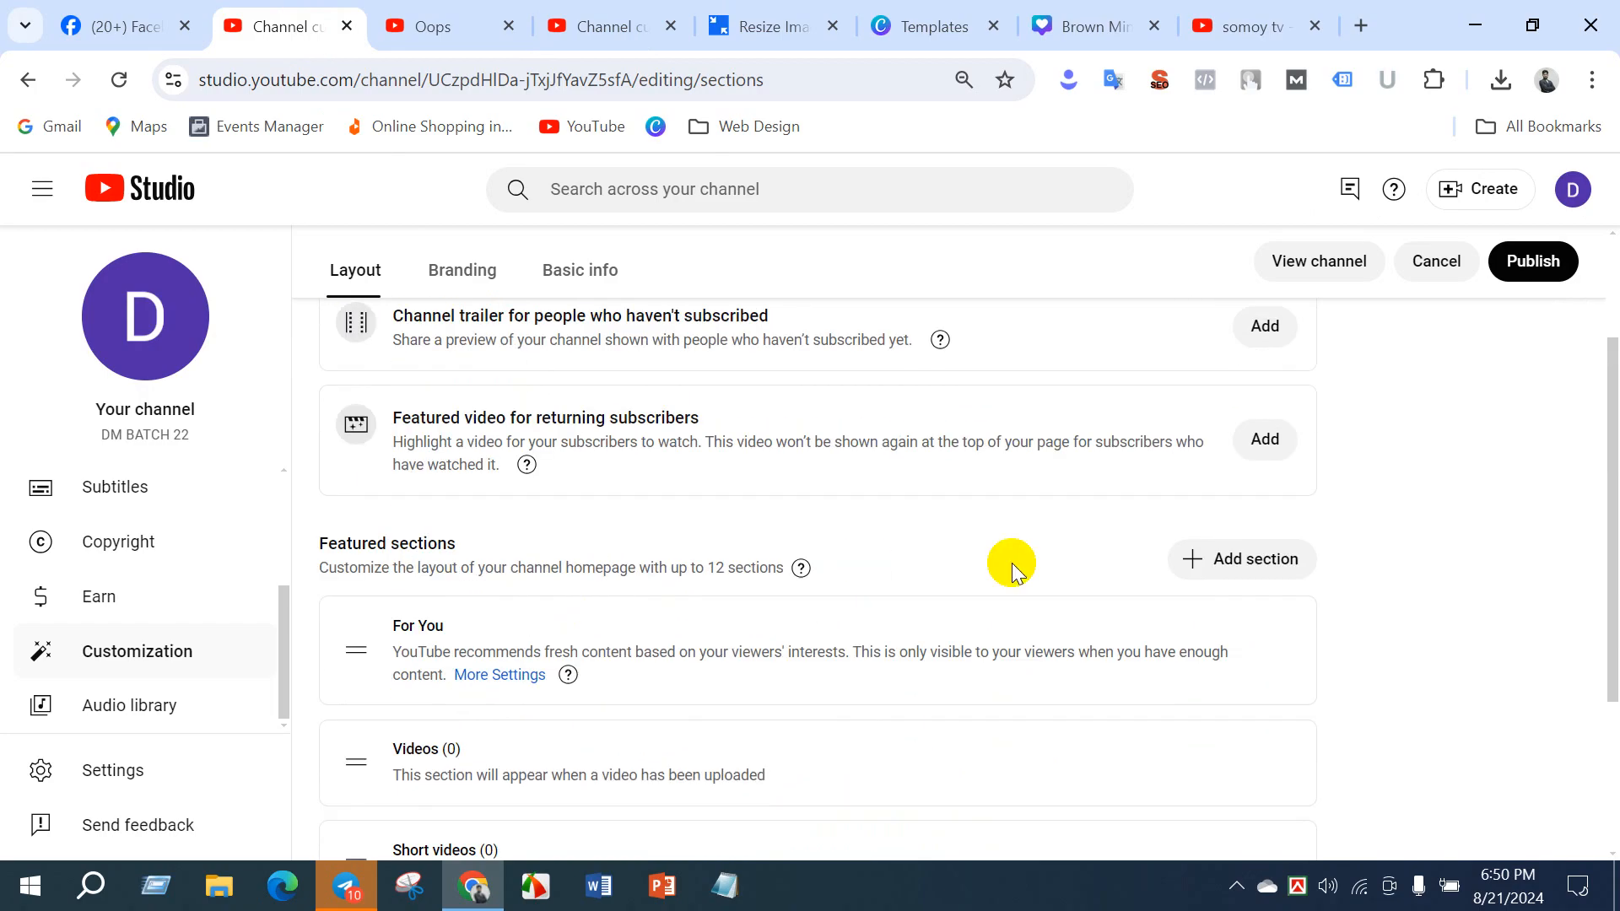
scroll(414, 591, "down", 3)
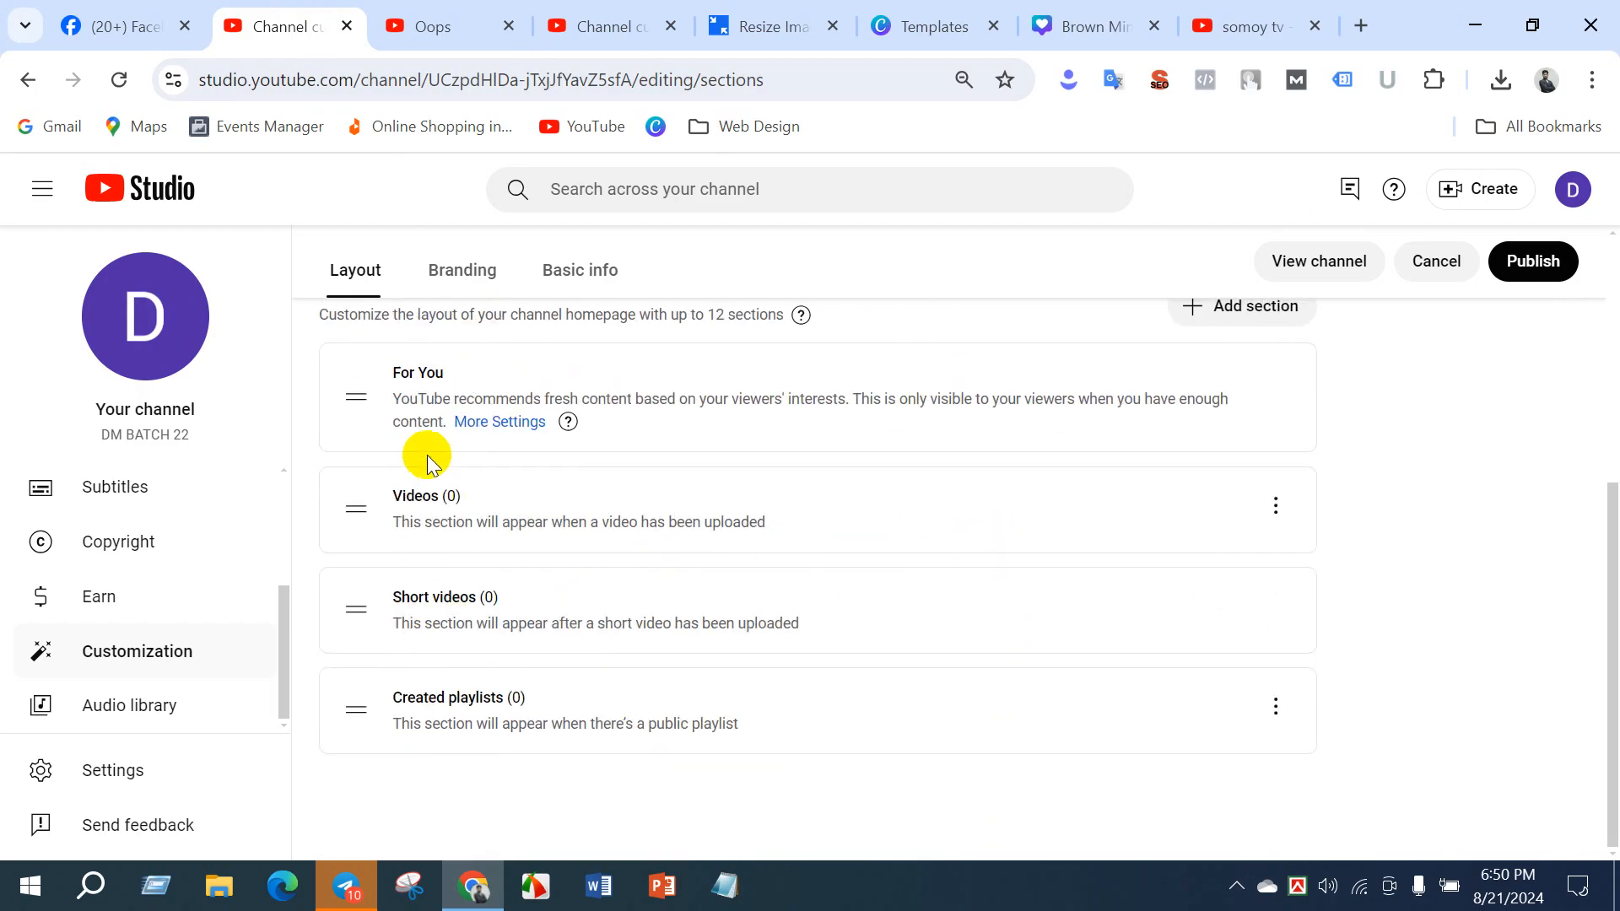
scroll(527, 620, "up", 3)
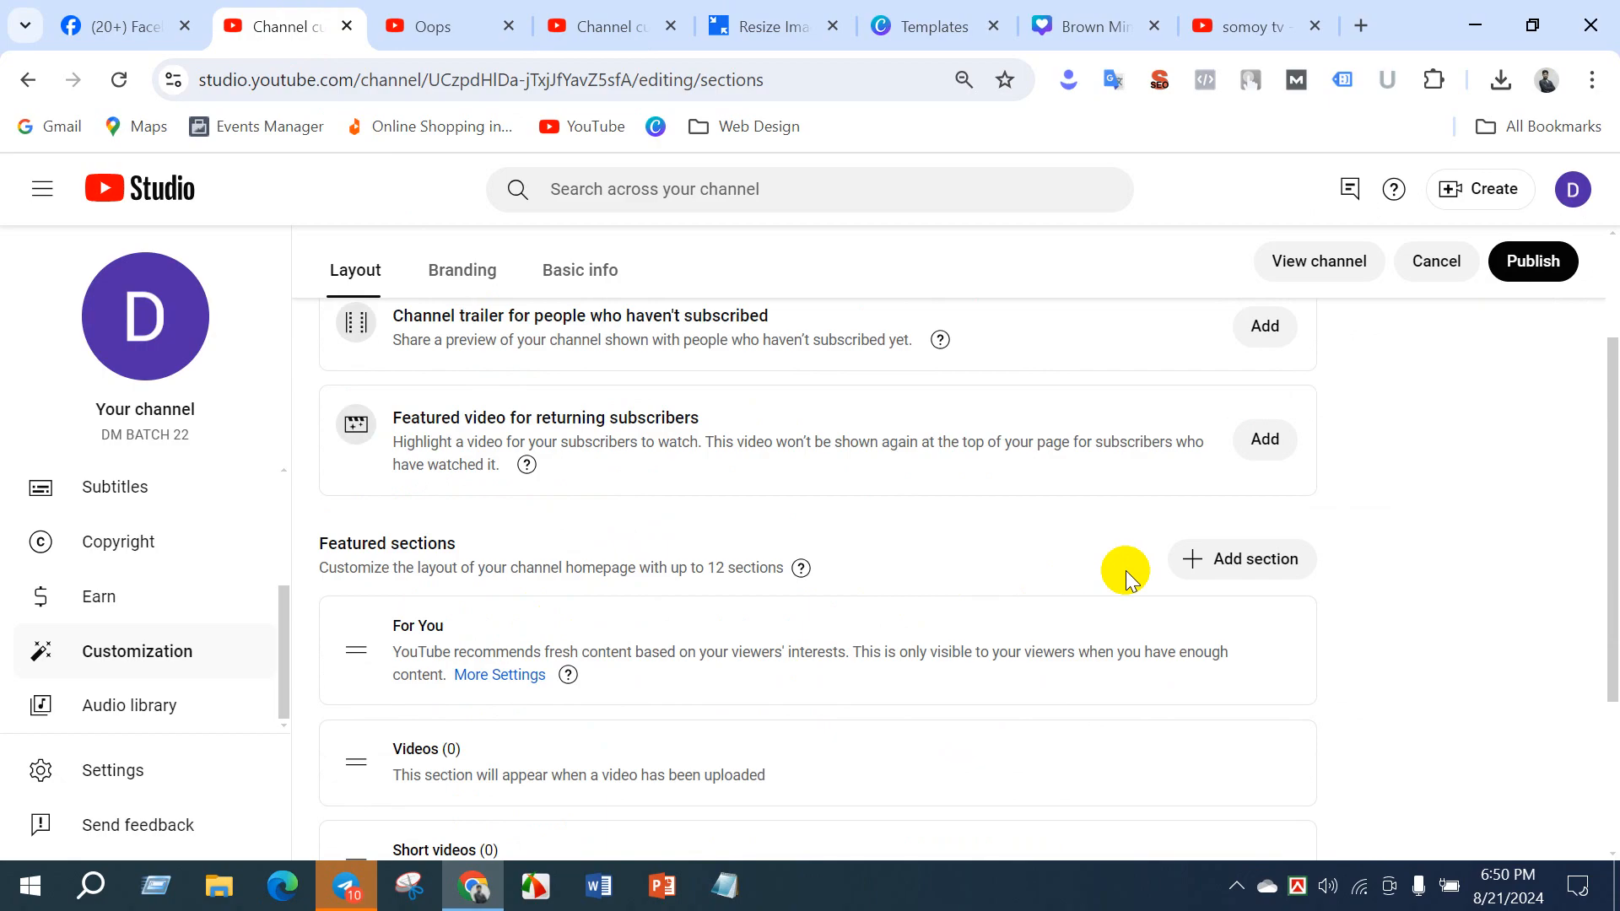
left_click(1207, 560)
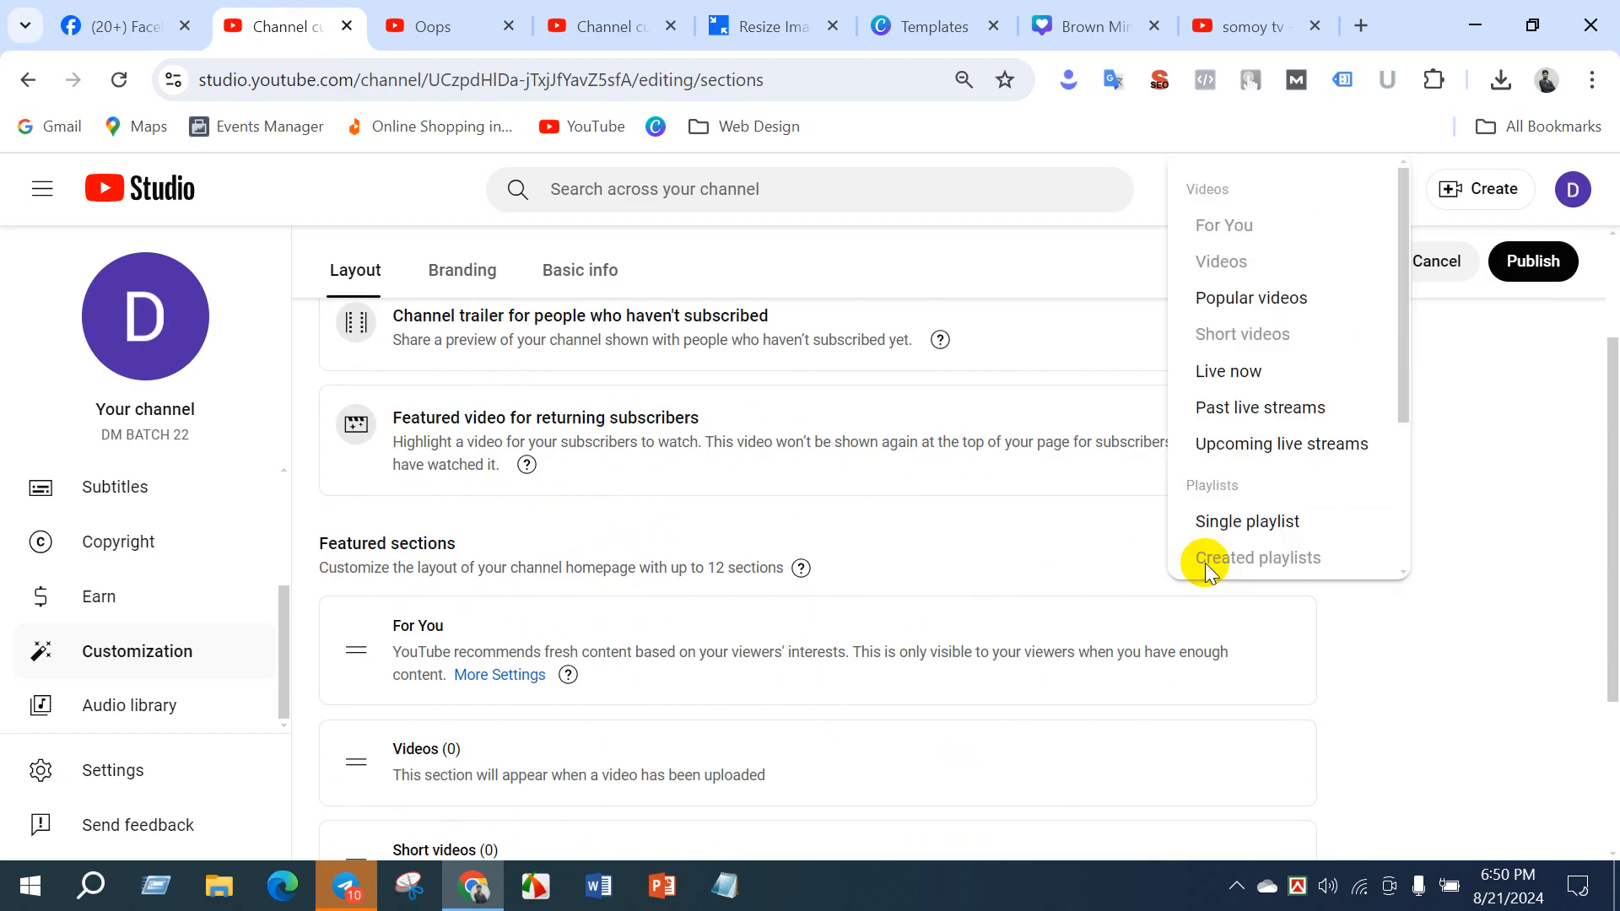
left_click(1204, 304)
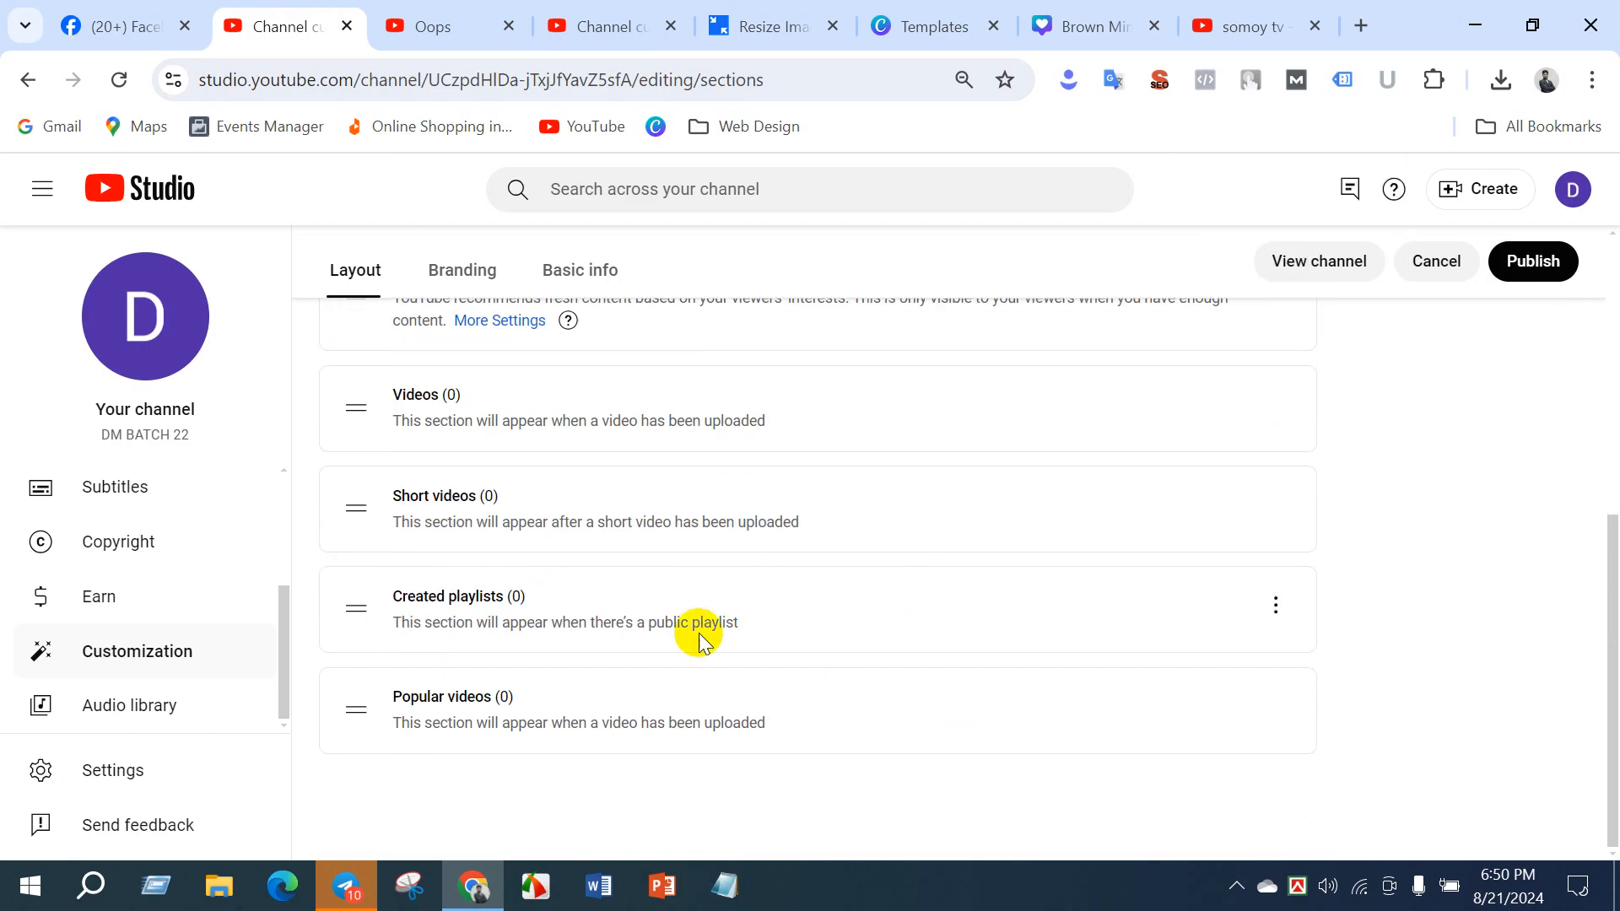
- Add a Live now section to the channel homepage and publish the layout changes
scroll(549, 713, "up", 3)
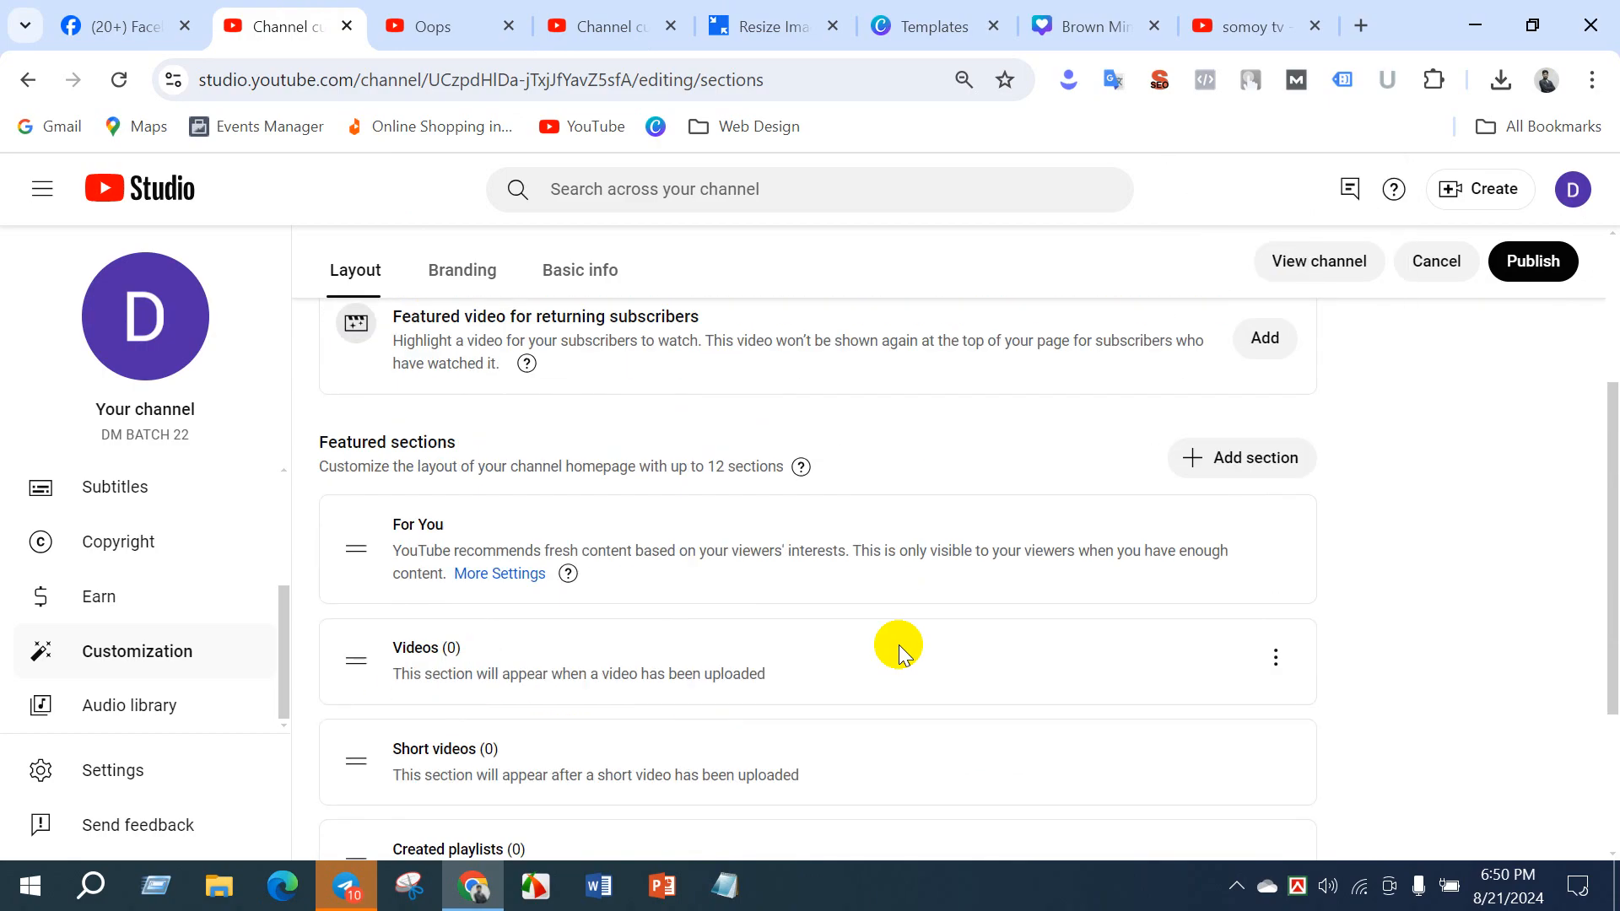
left_click(1206, 455)
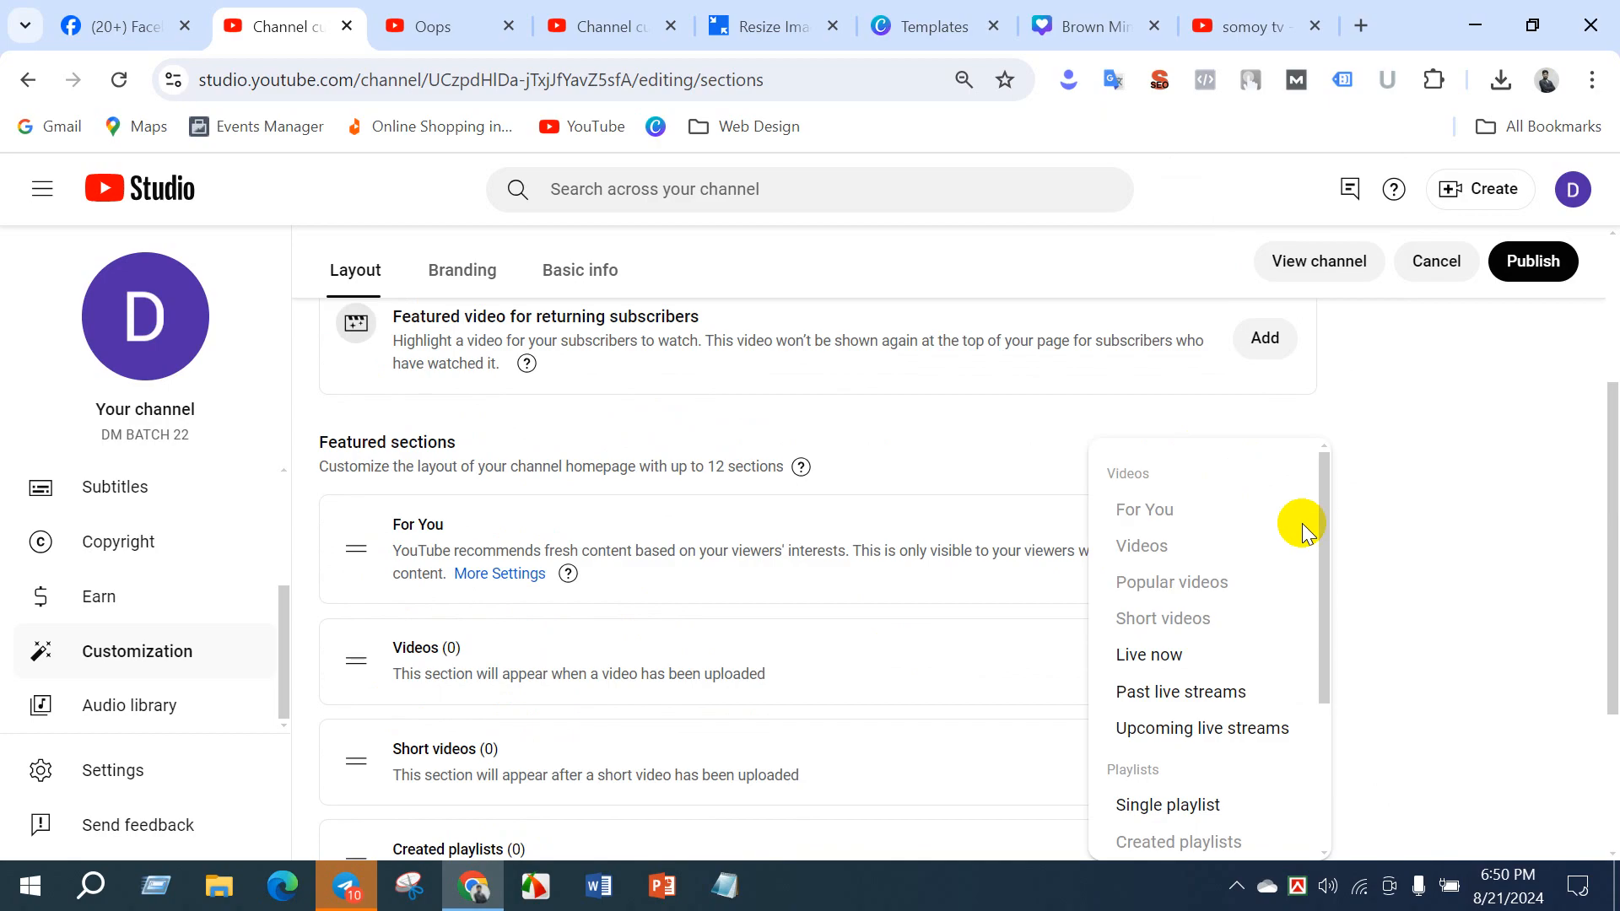
left_click(1143, 655)
scroll(553, 590, "up", 5)
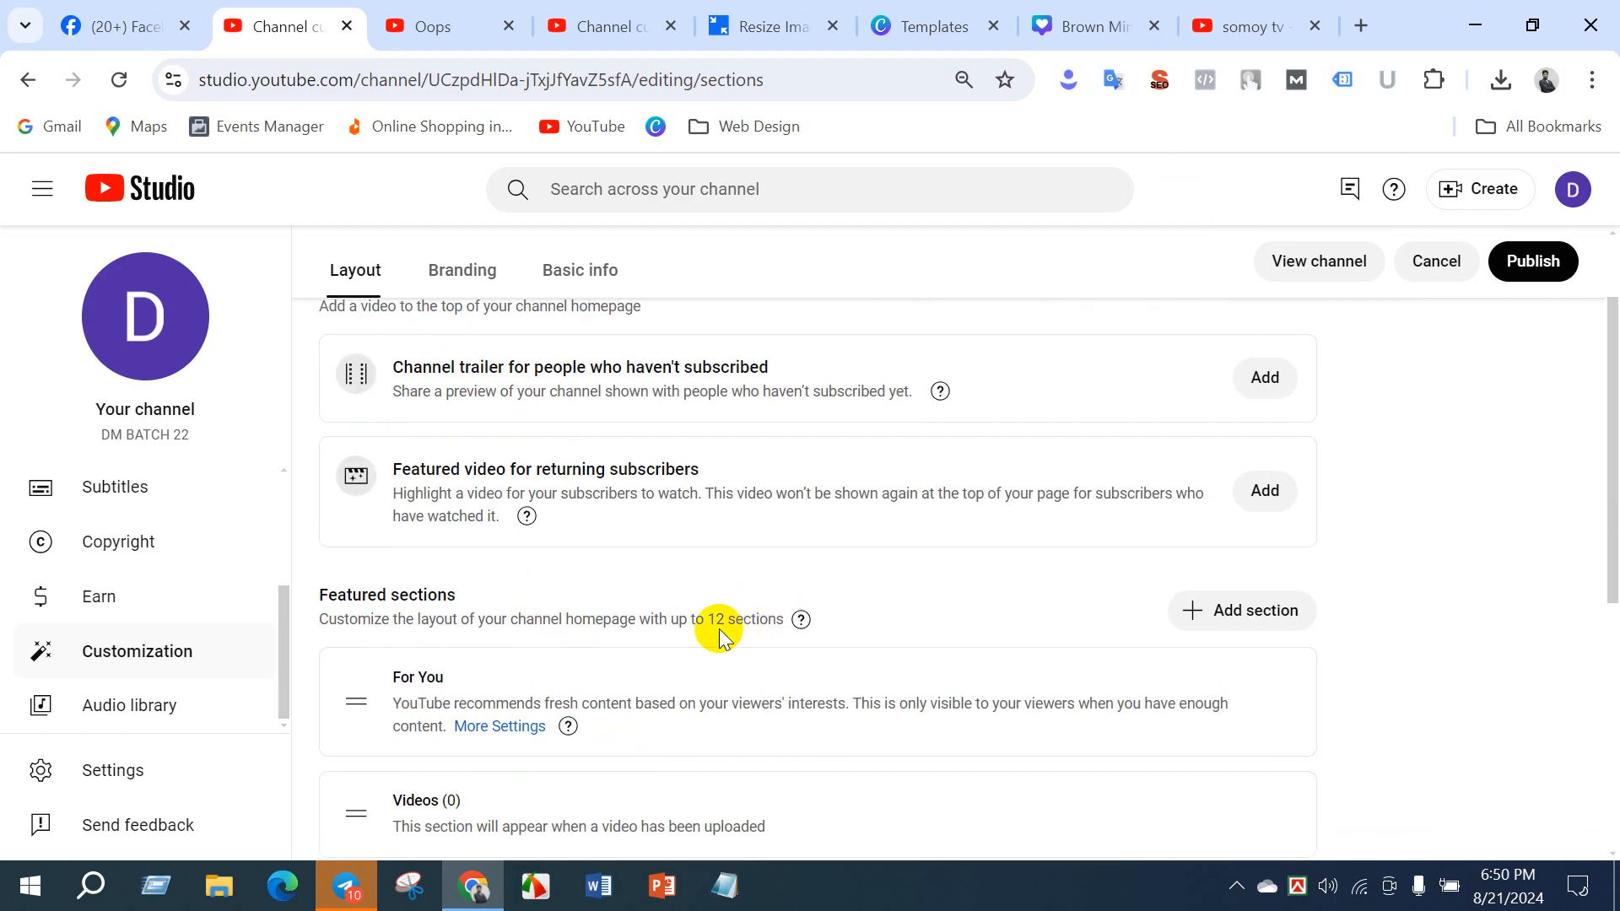
scroll(582, 679, "down", 5)
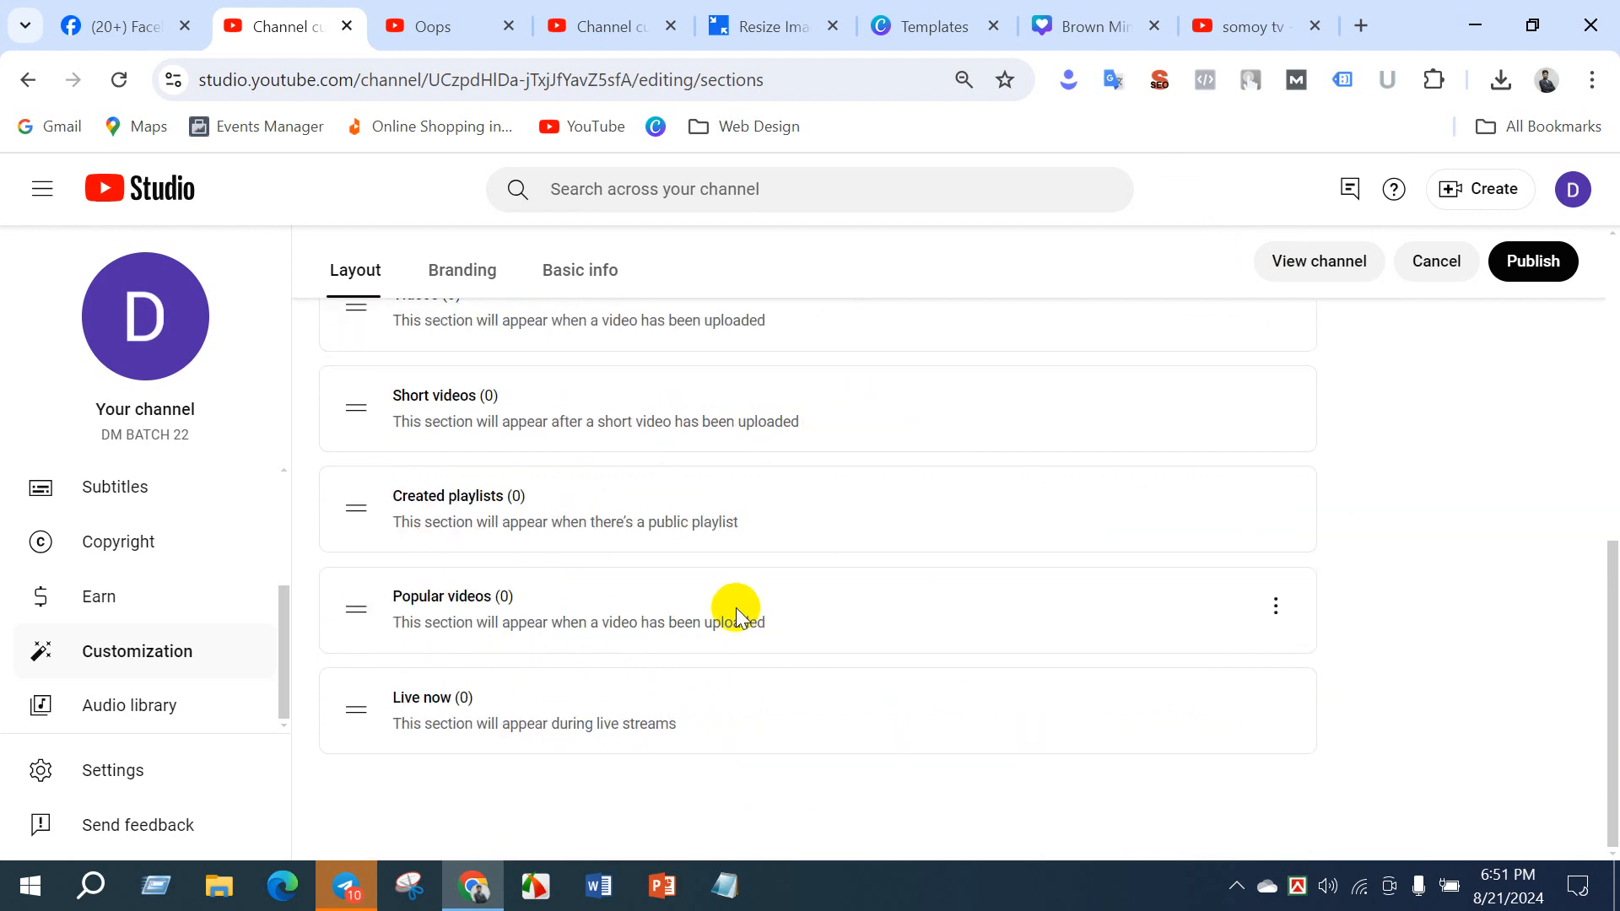
left_click(1521, 269)
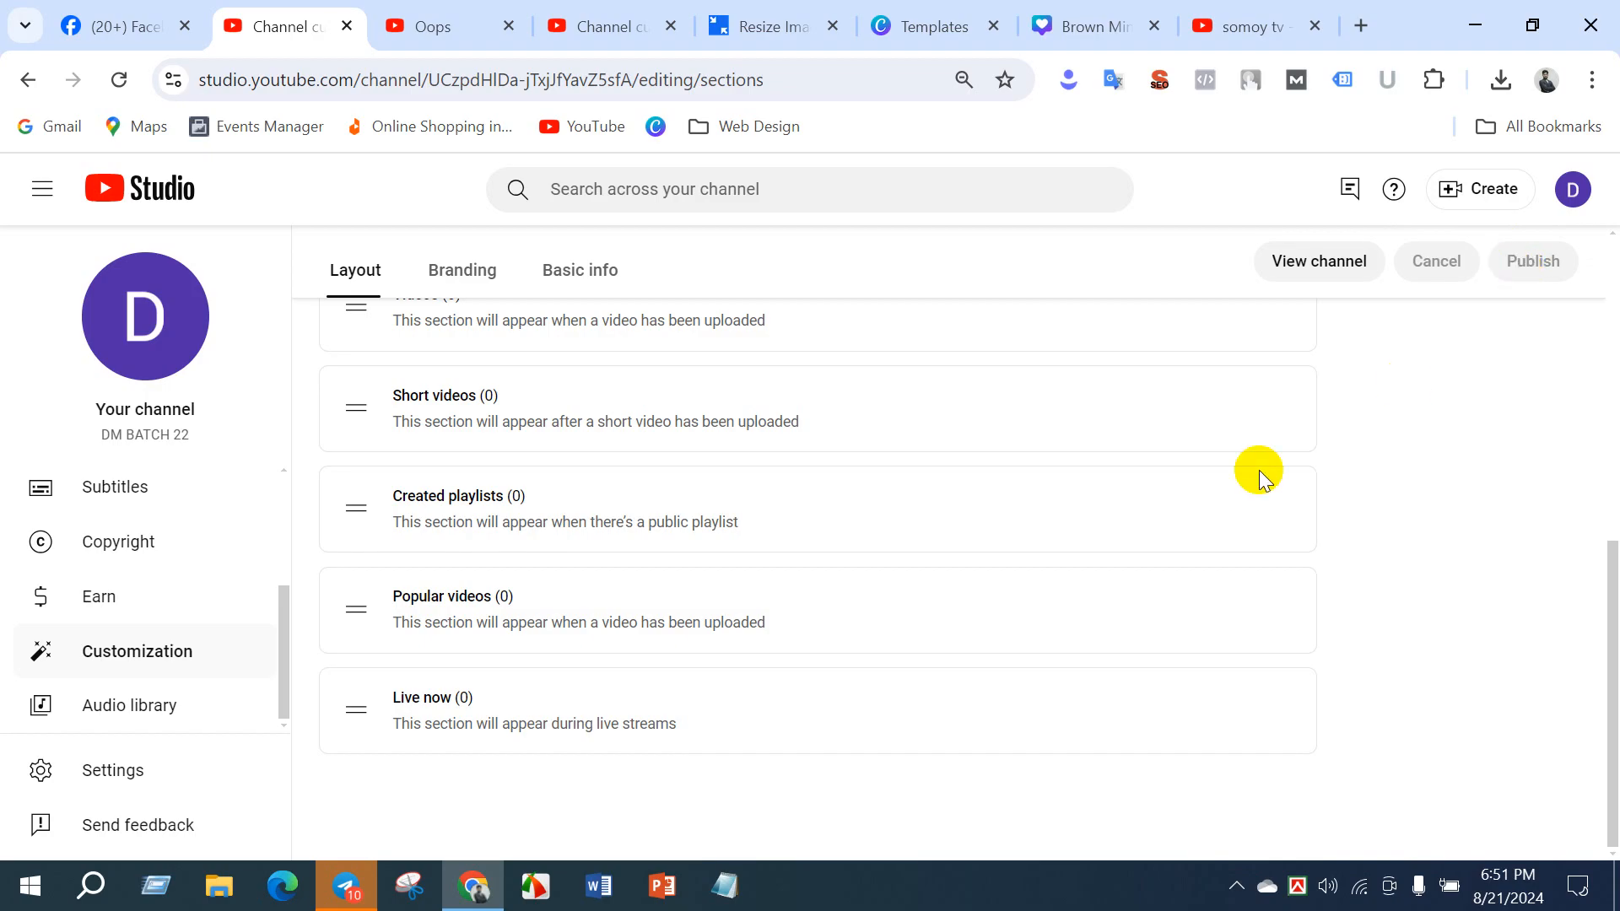
- Open the channel's Earn page and look over the Partner Program benefits, creator support tools and joining requirements
left_click(108, 622)
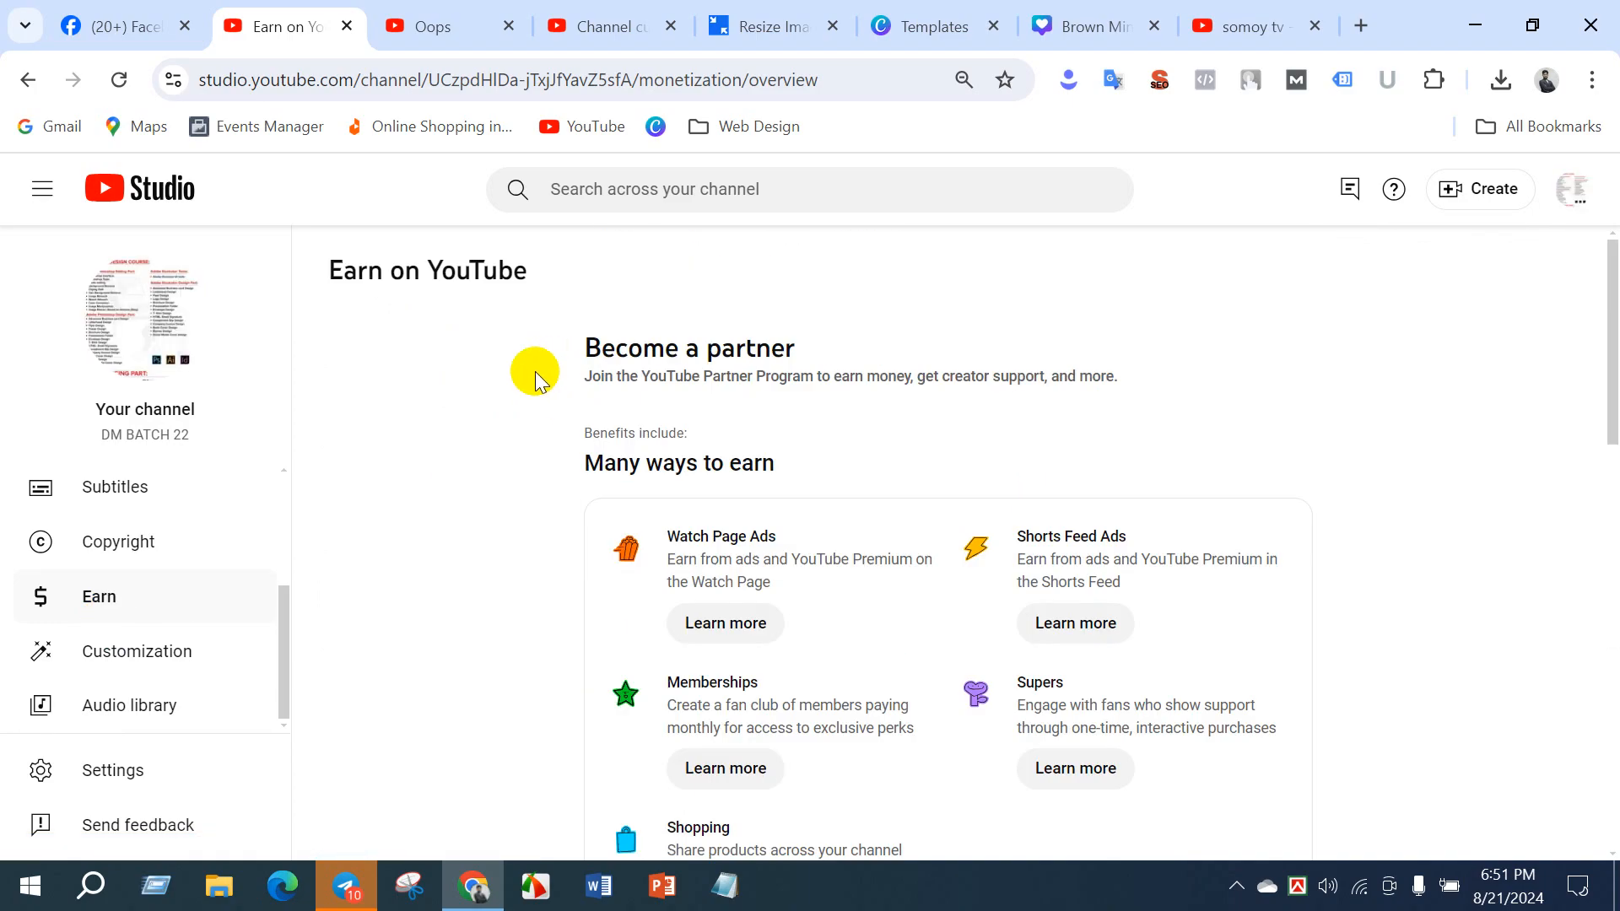
scroll(785, 438, "down", 3)
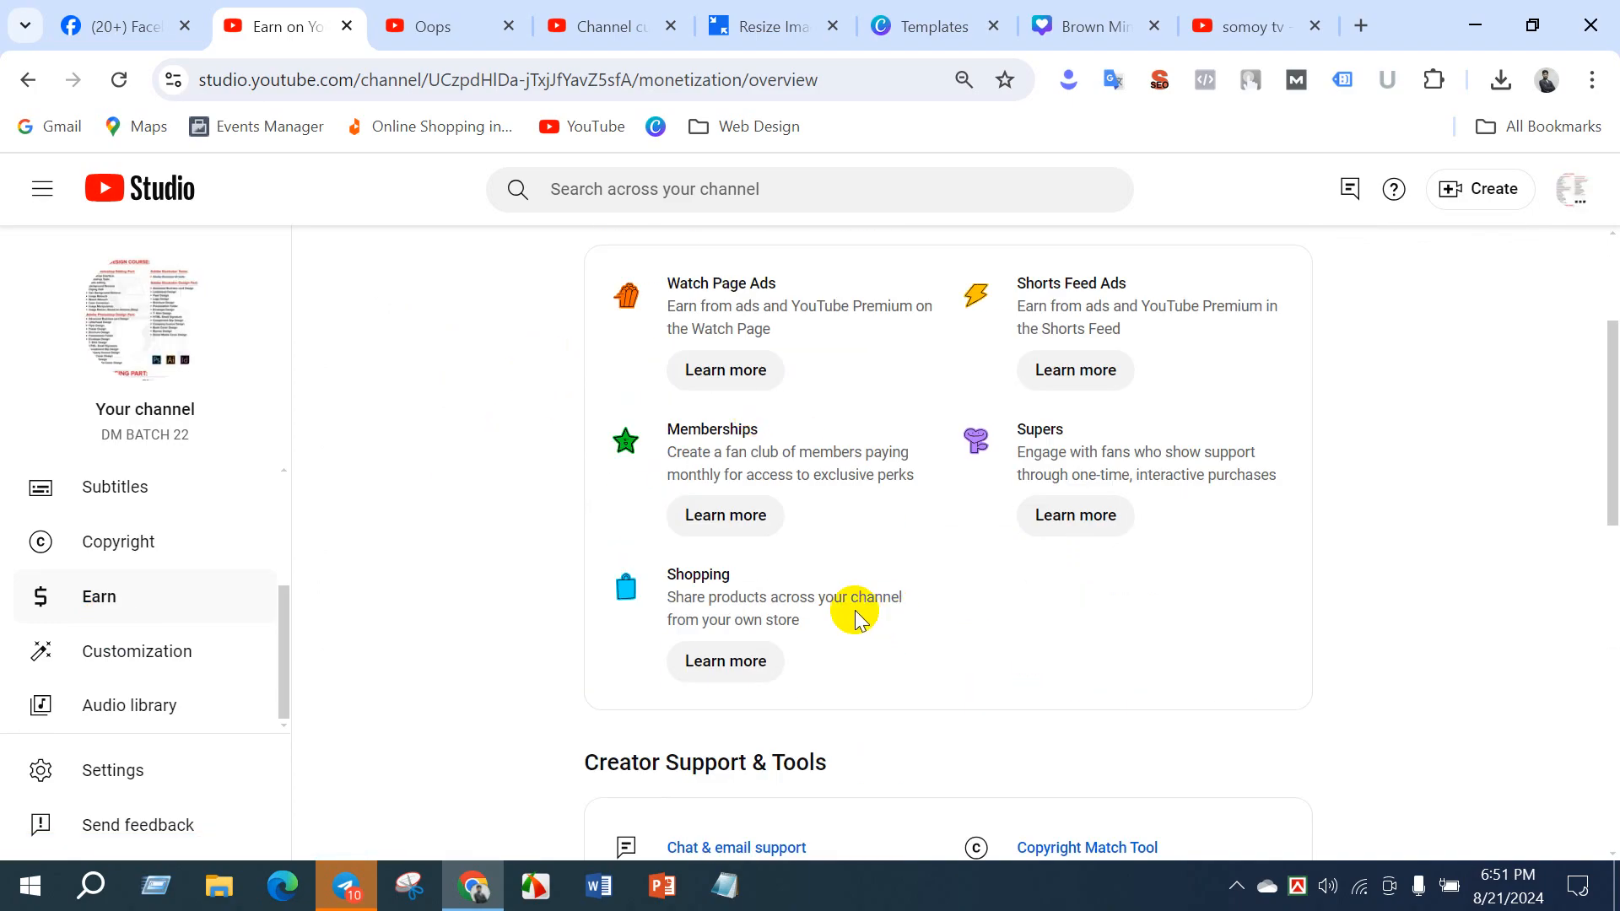
scroll(557, 616, "down", 6)
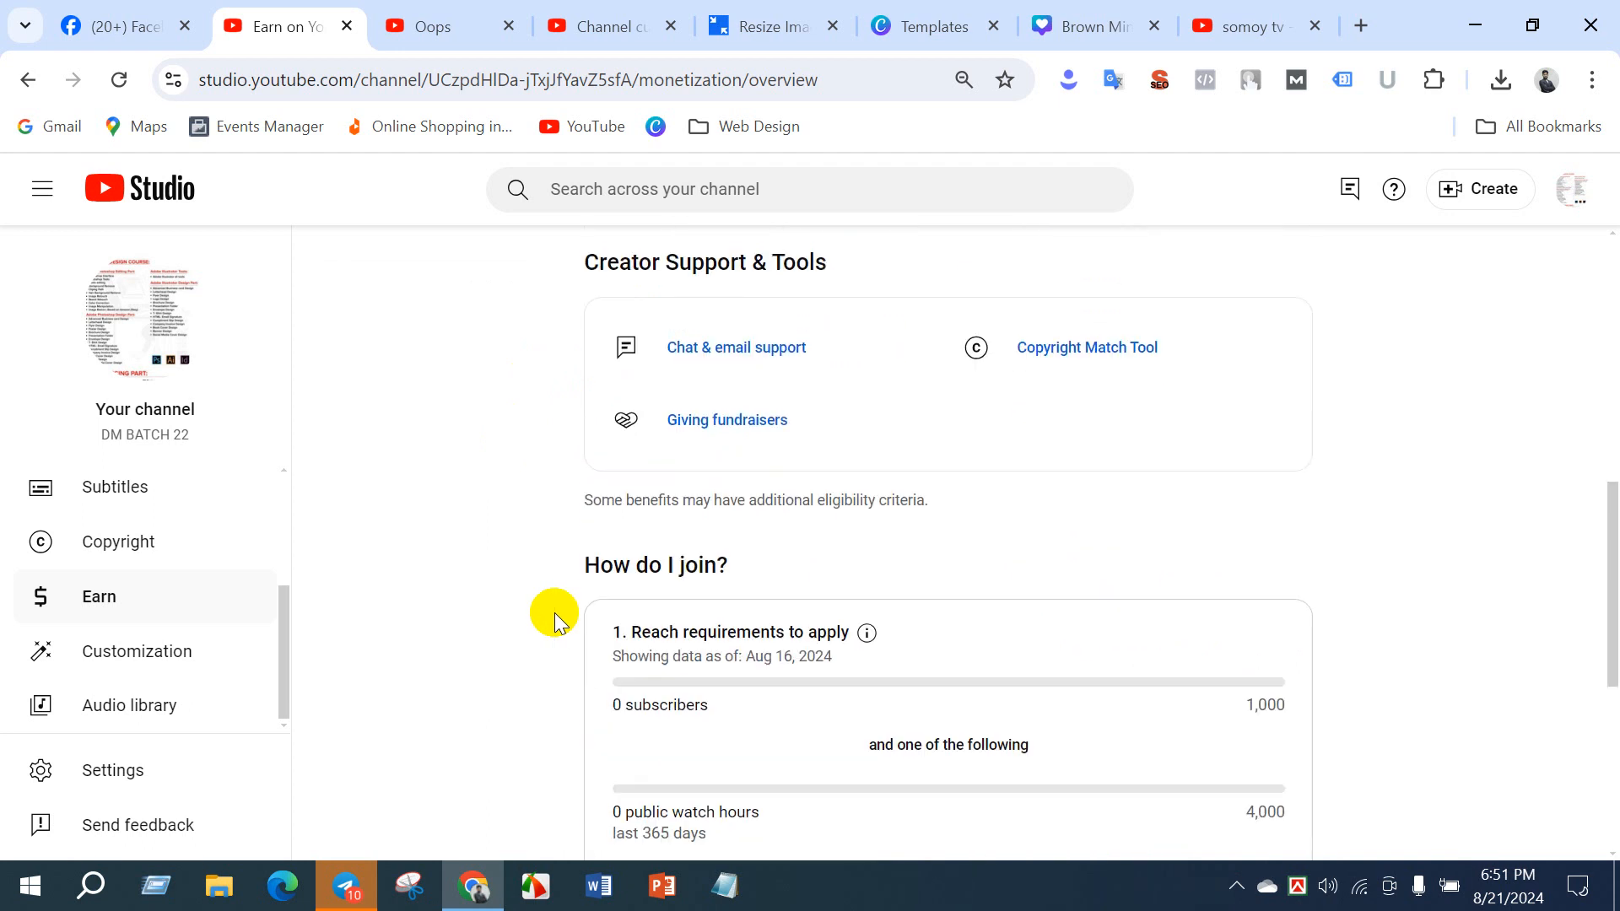
scroll(557, 614, "down", 3)
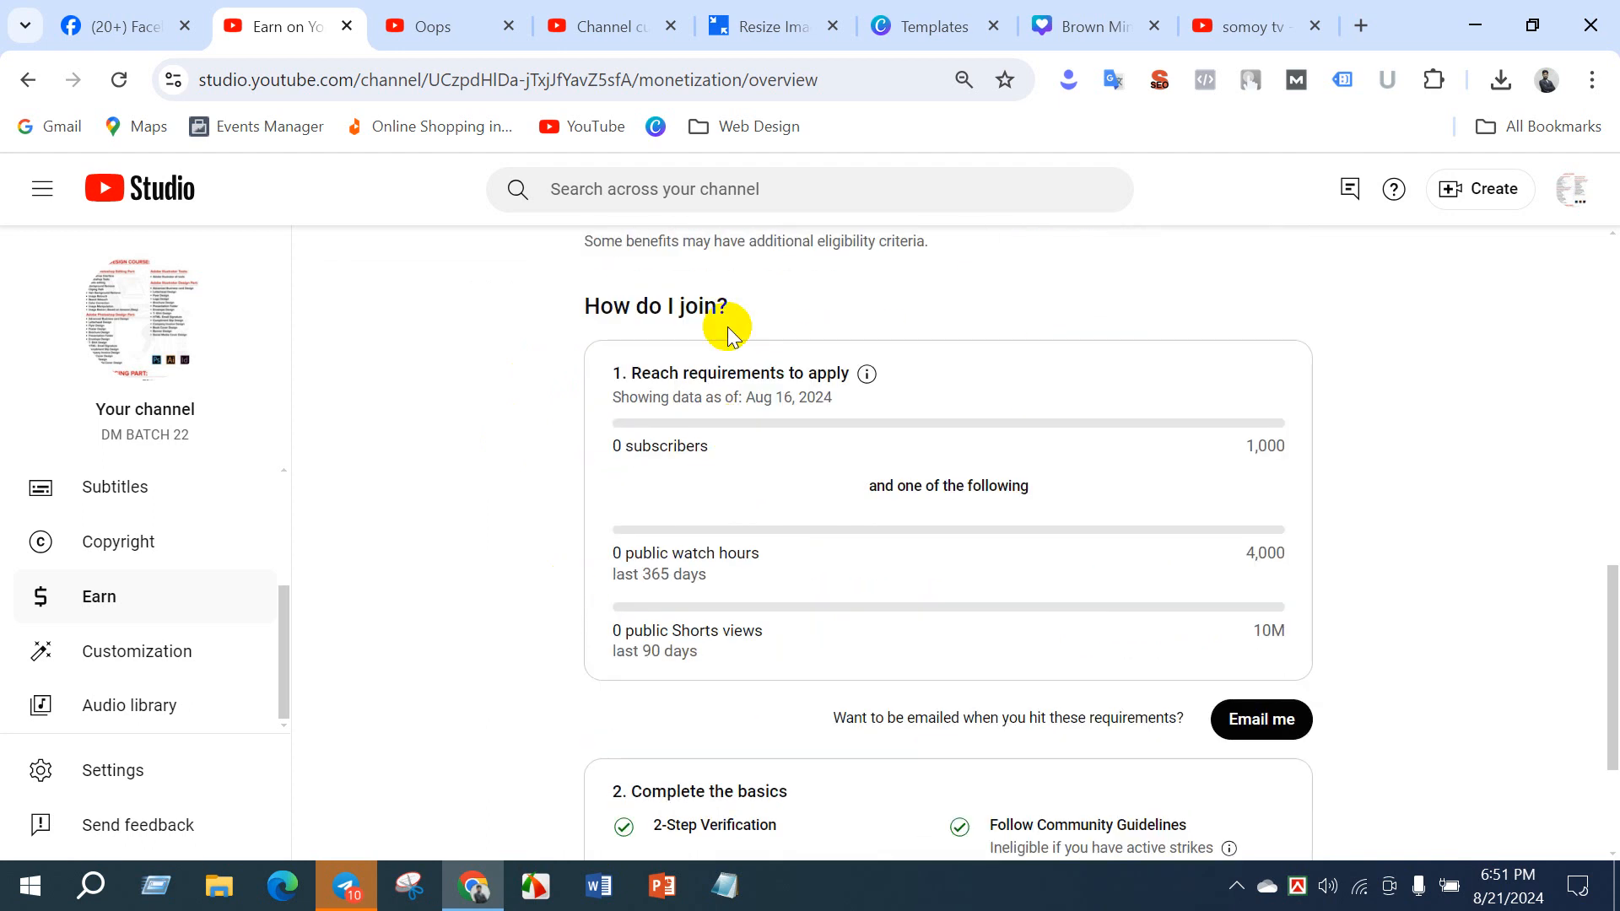
scroll(650, 372, "up", 9)
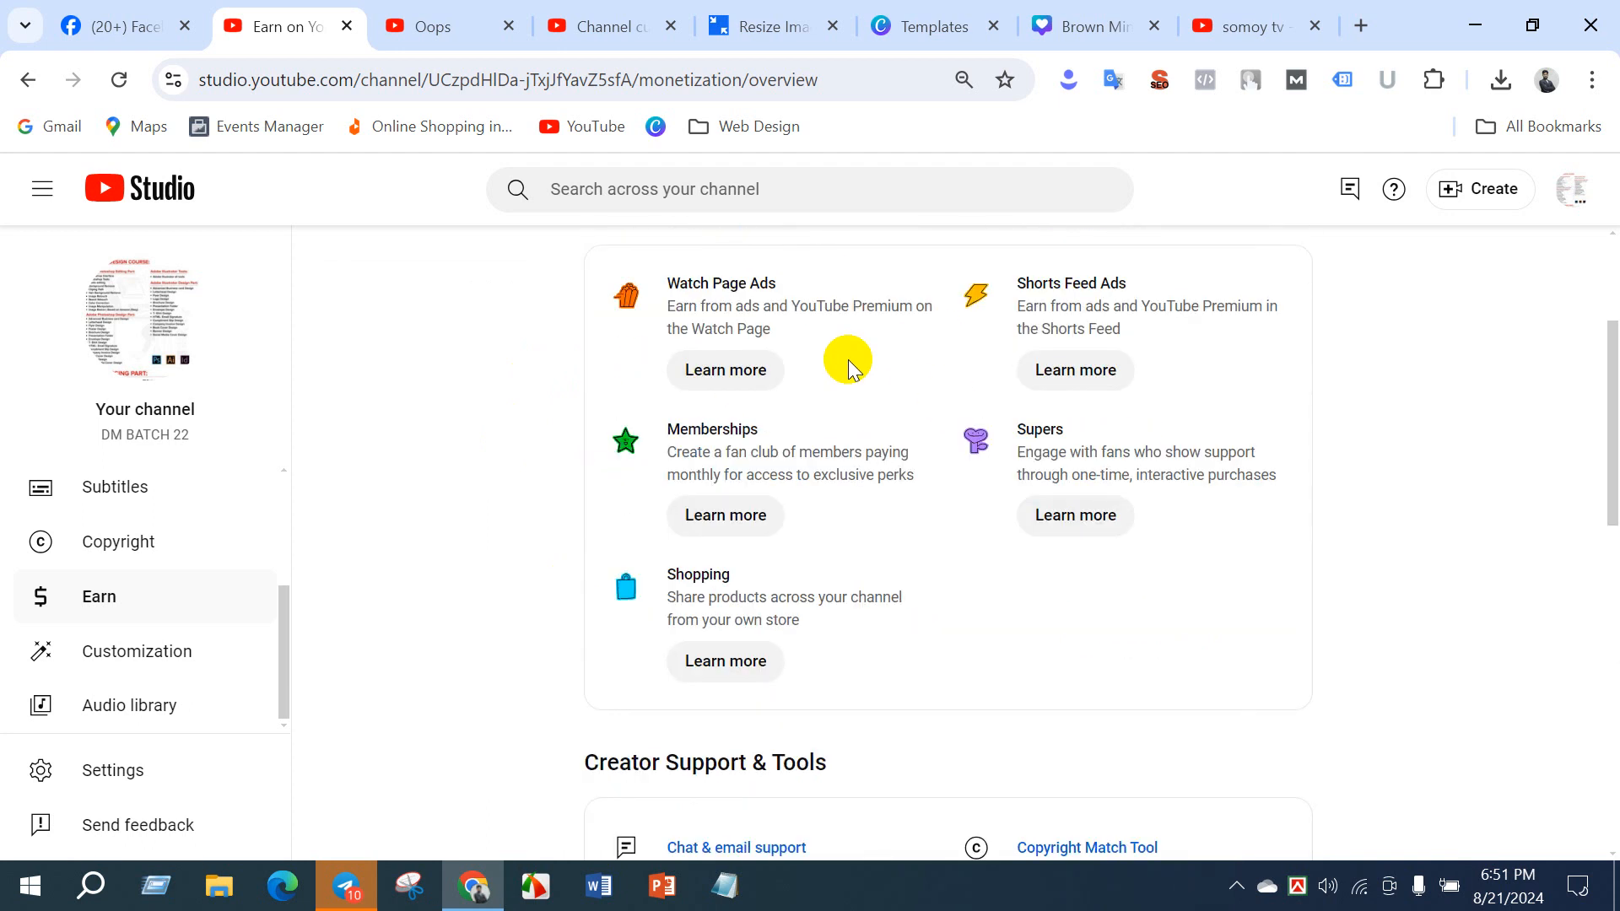
scroll(540, 489, "down", 6)
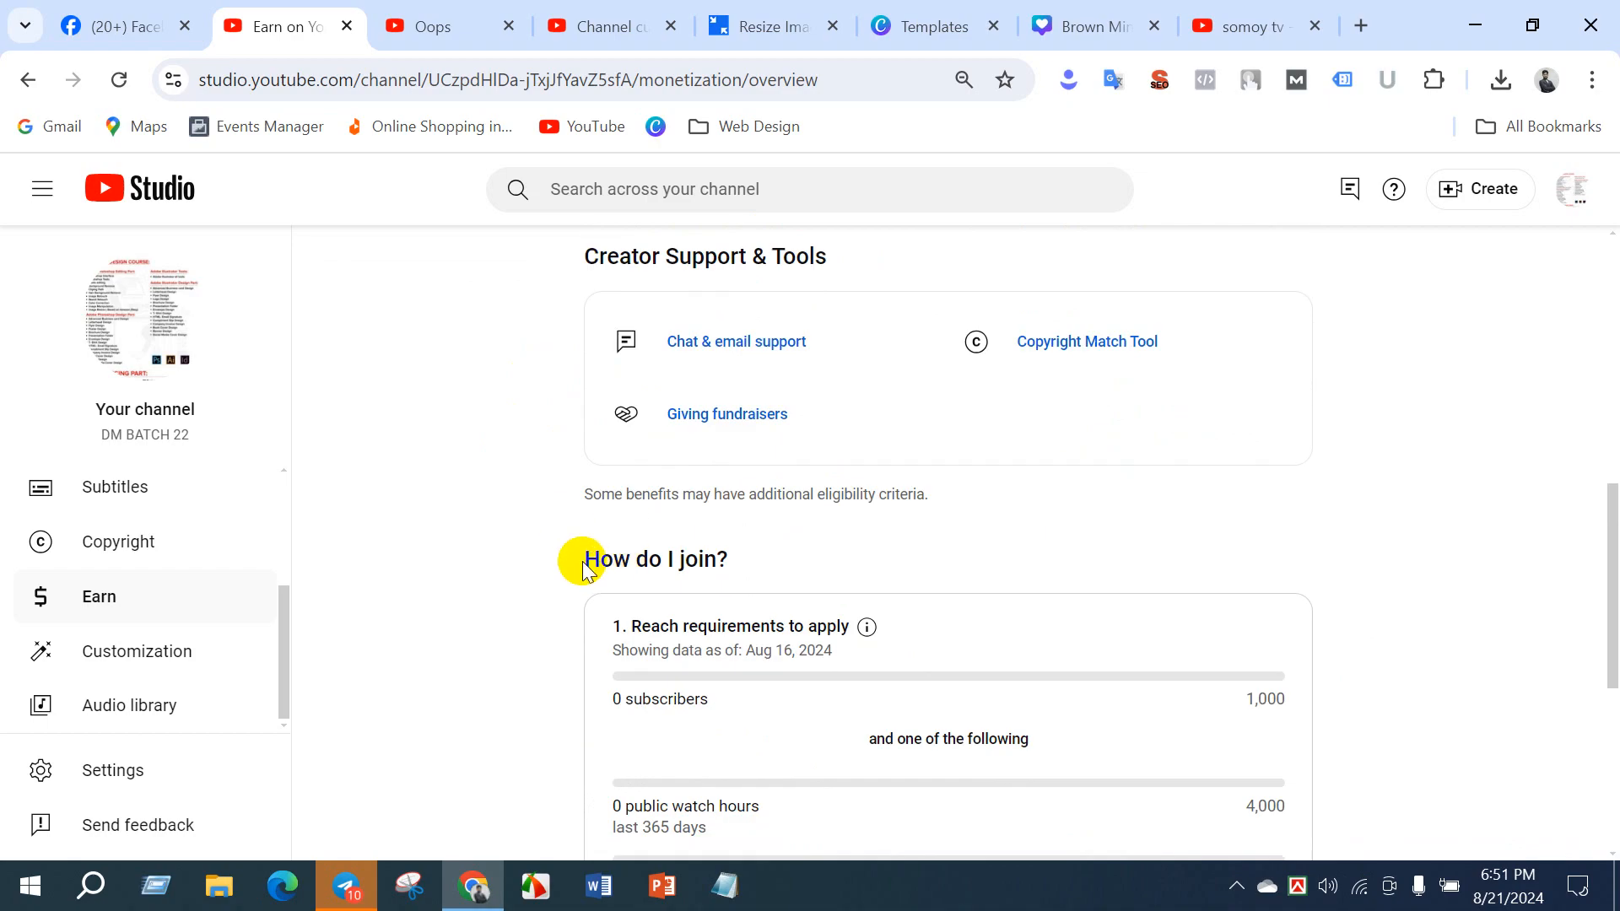
scroll(697, 560, "down", 3)
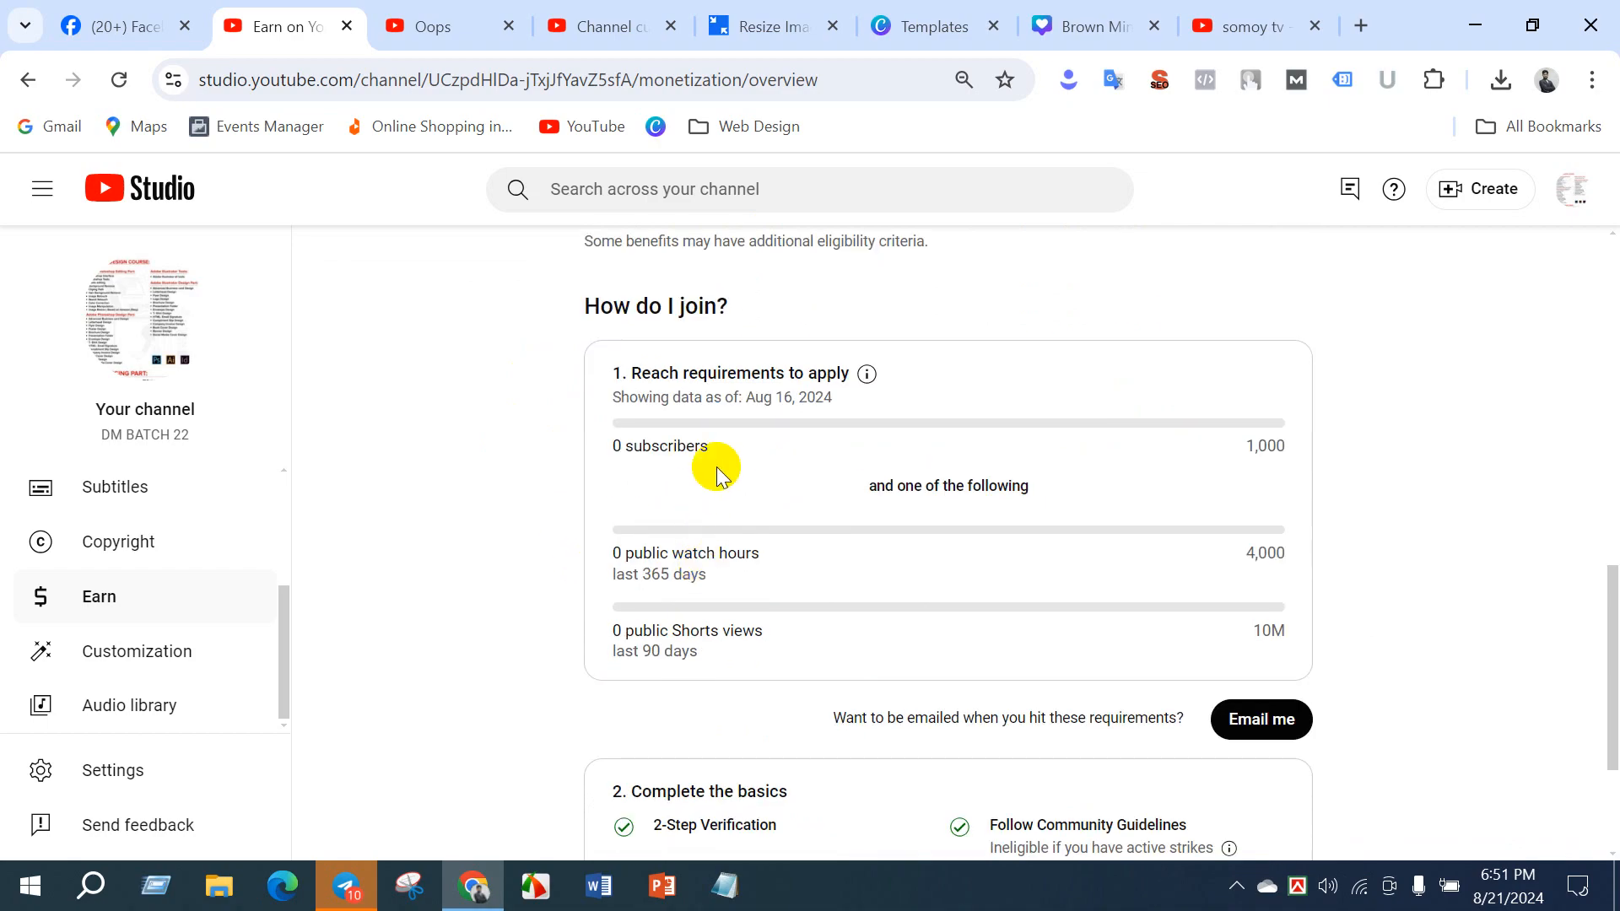
- Examine the subscriber and public watch hours thresholds and the 365-day period in the requirements to apply
left_click_drag(1249, 452, 1278, 430)
left_click(1280, 448)
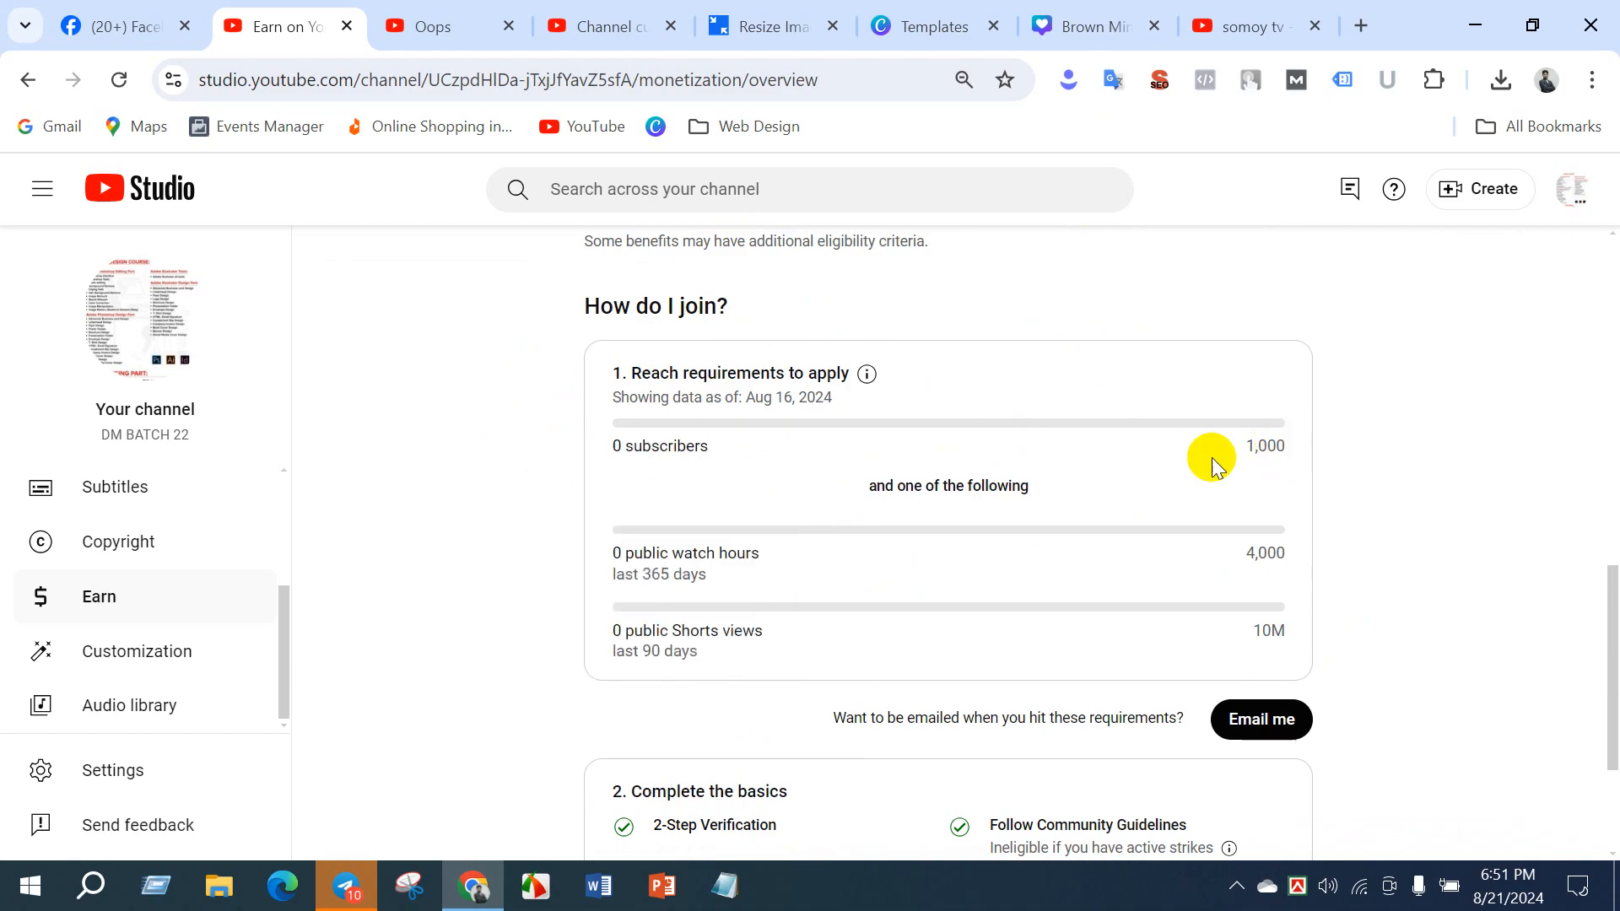
left_click_drag(1251, 557, 1287, 506)
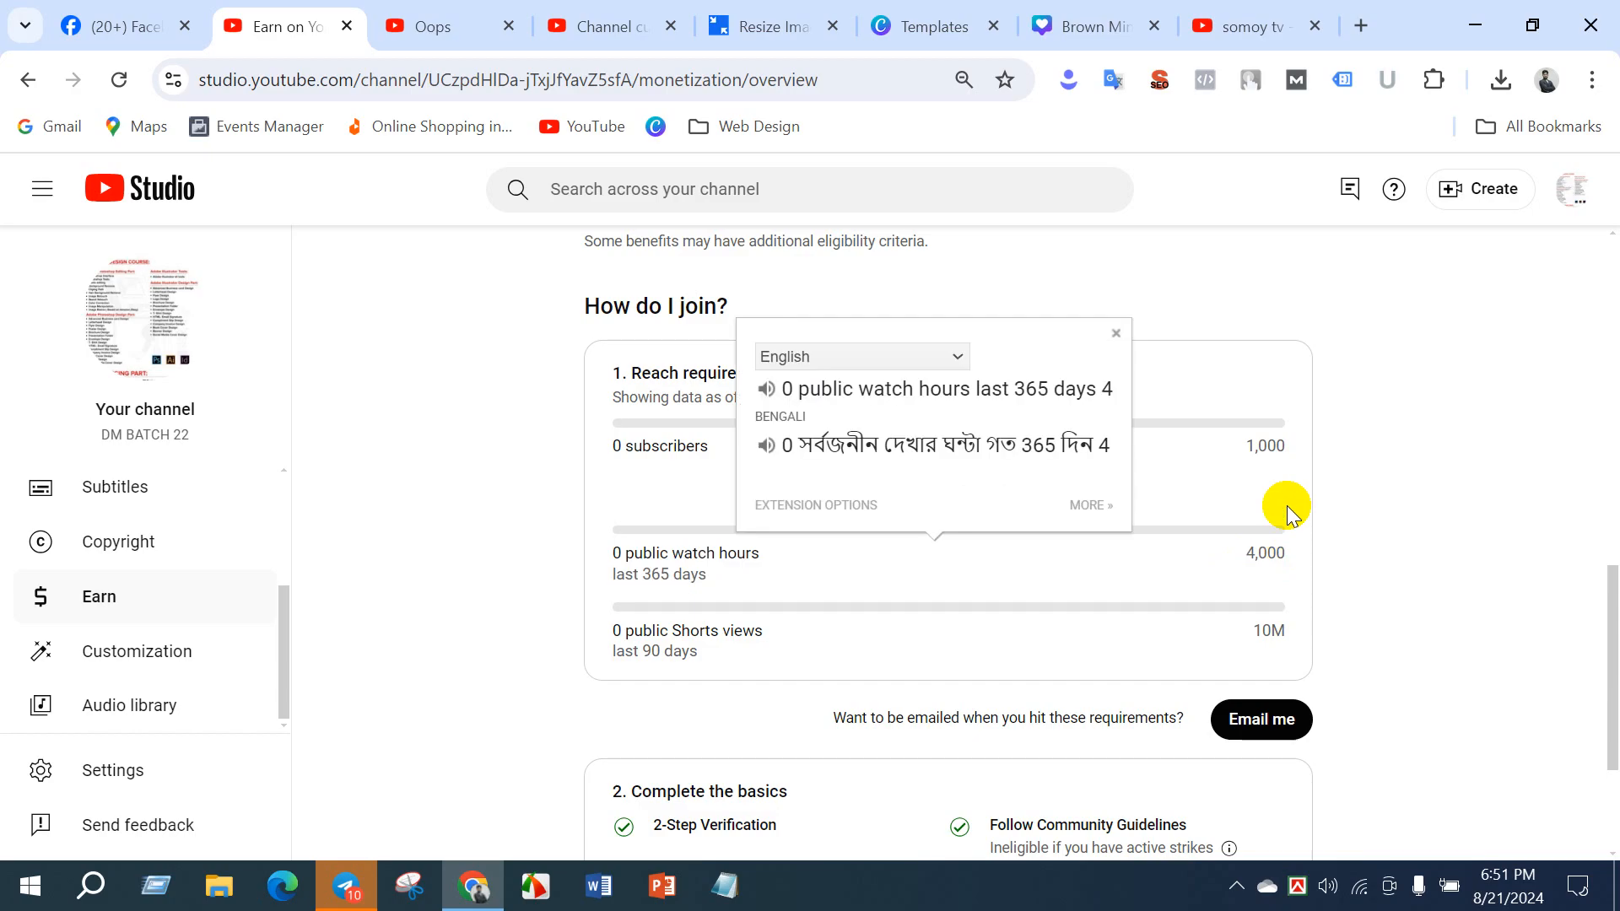
left_click(1288, 511)
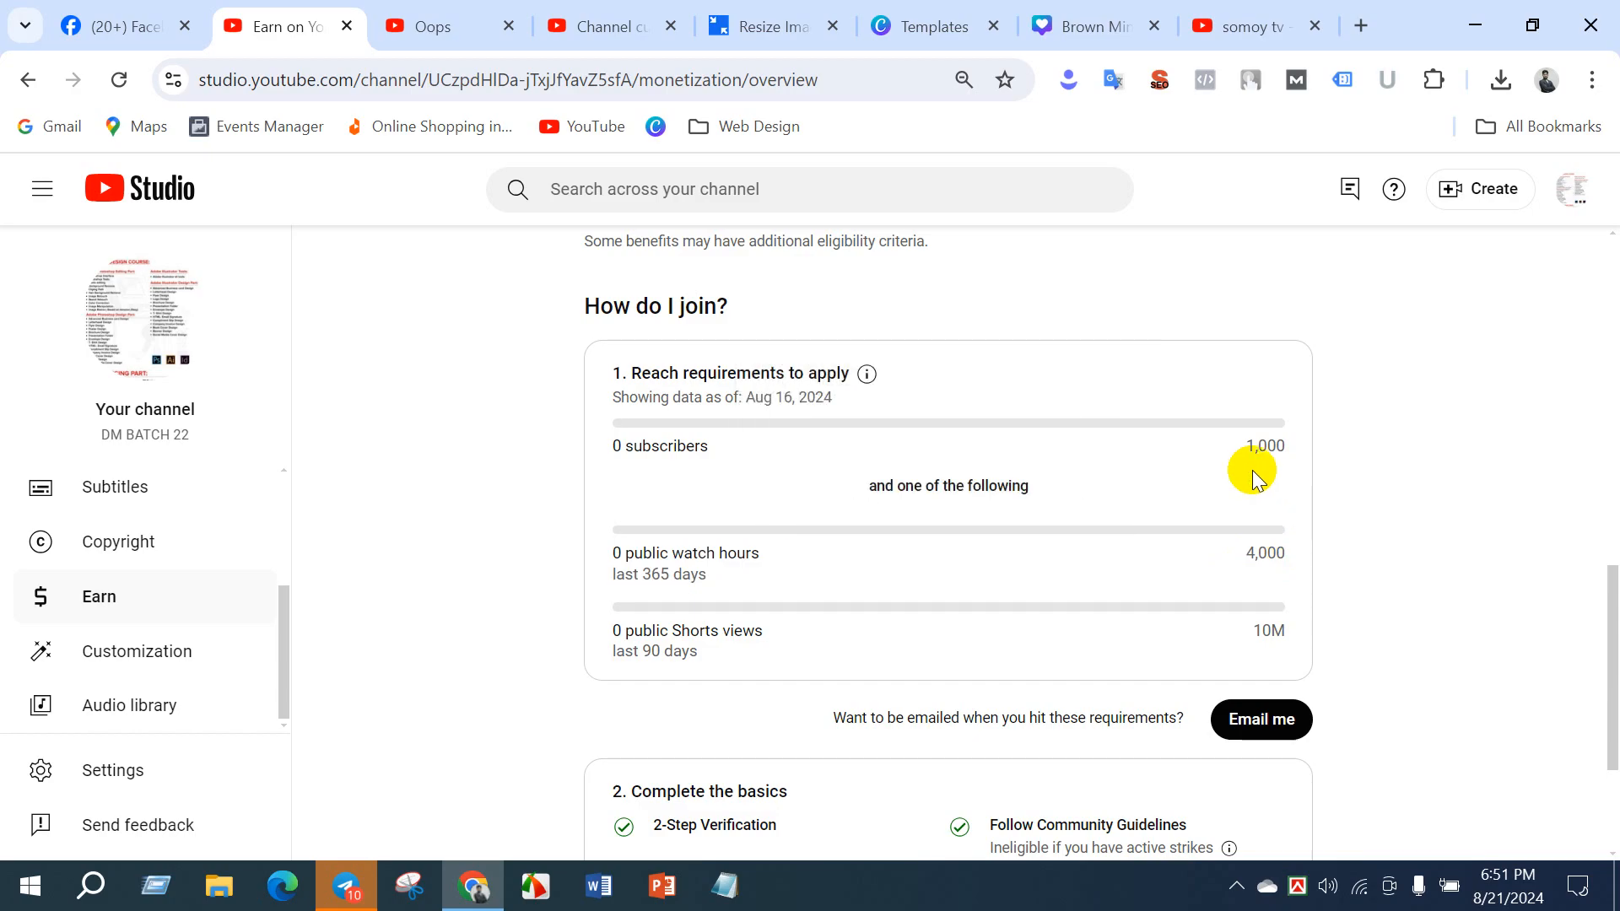
left_click_drag(1257, 438, 1274, 442)
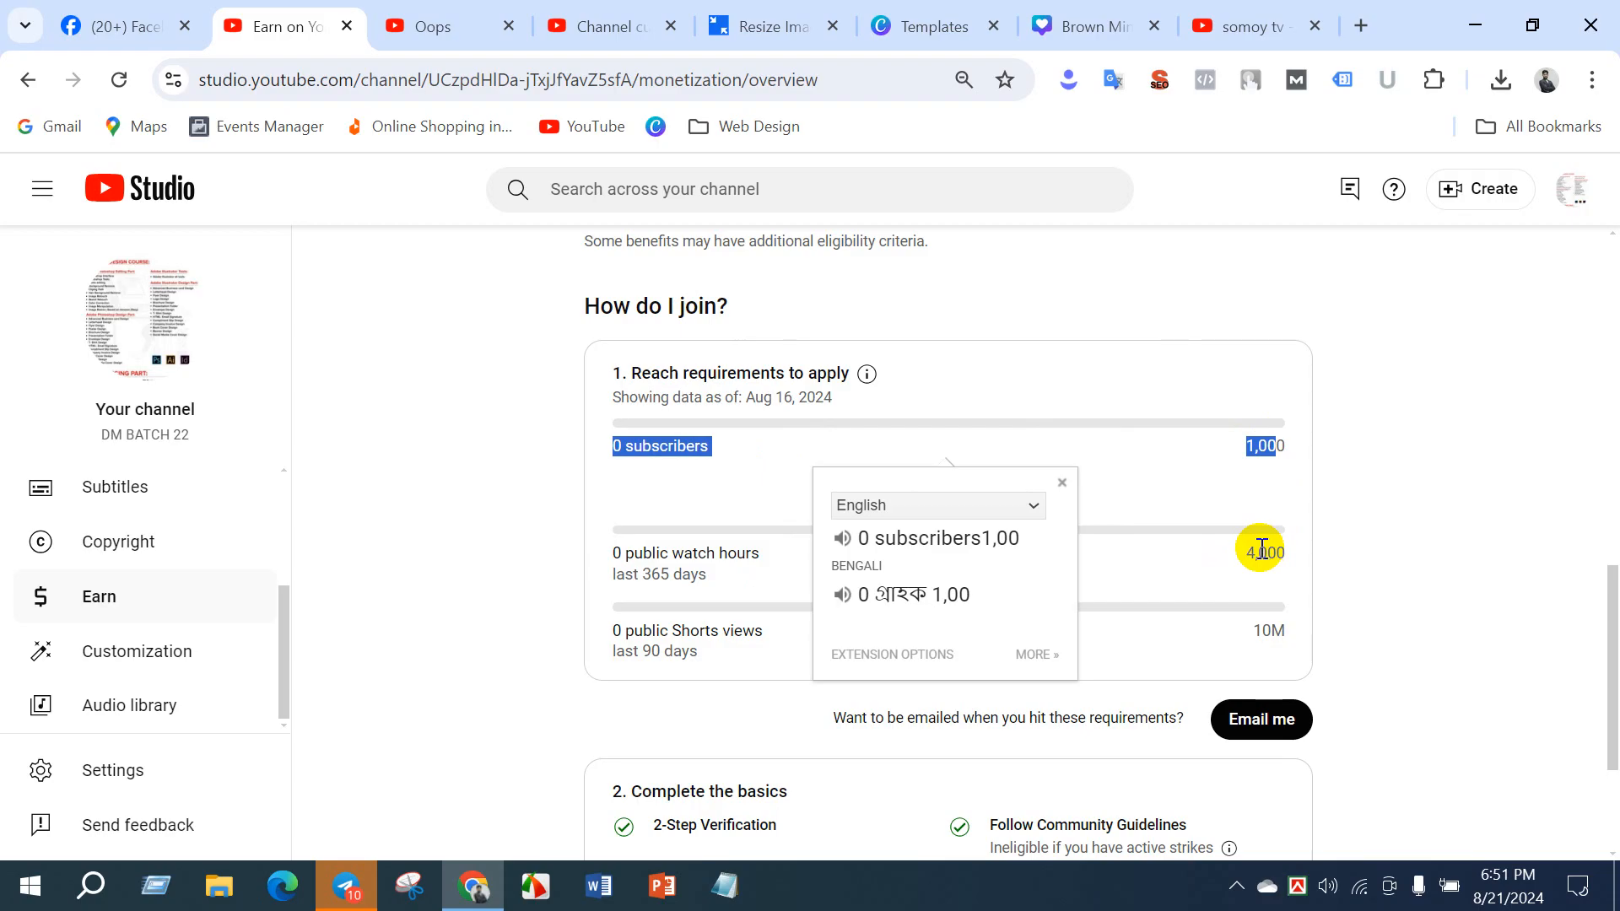
left_click(1261, 548)
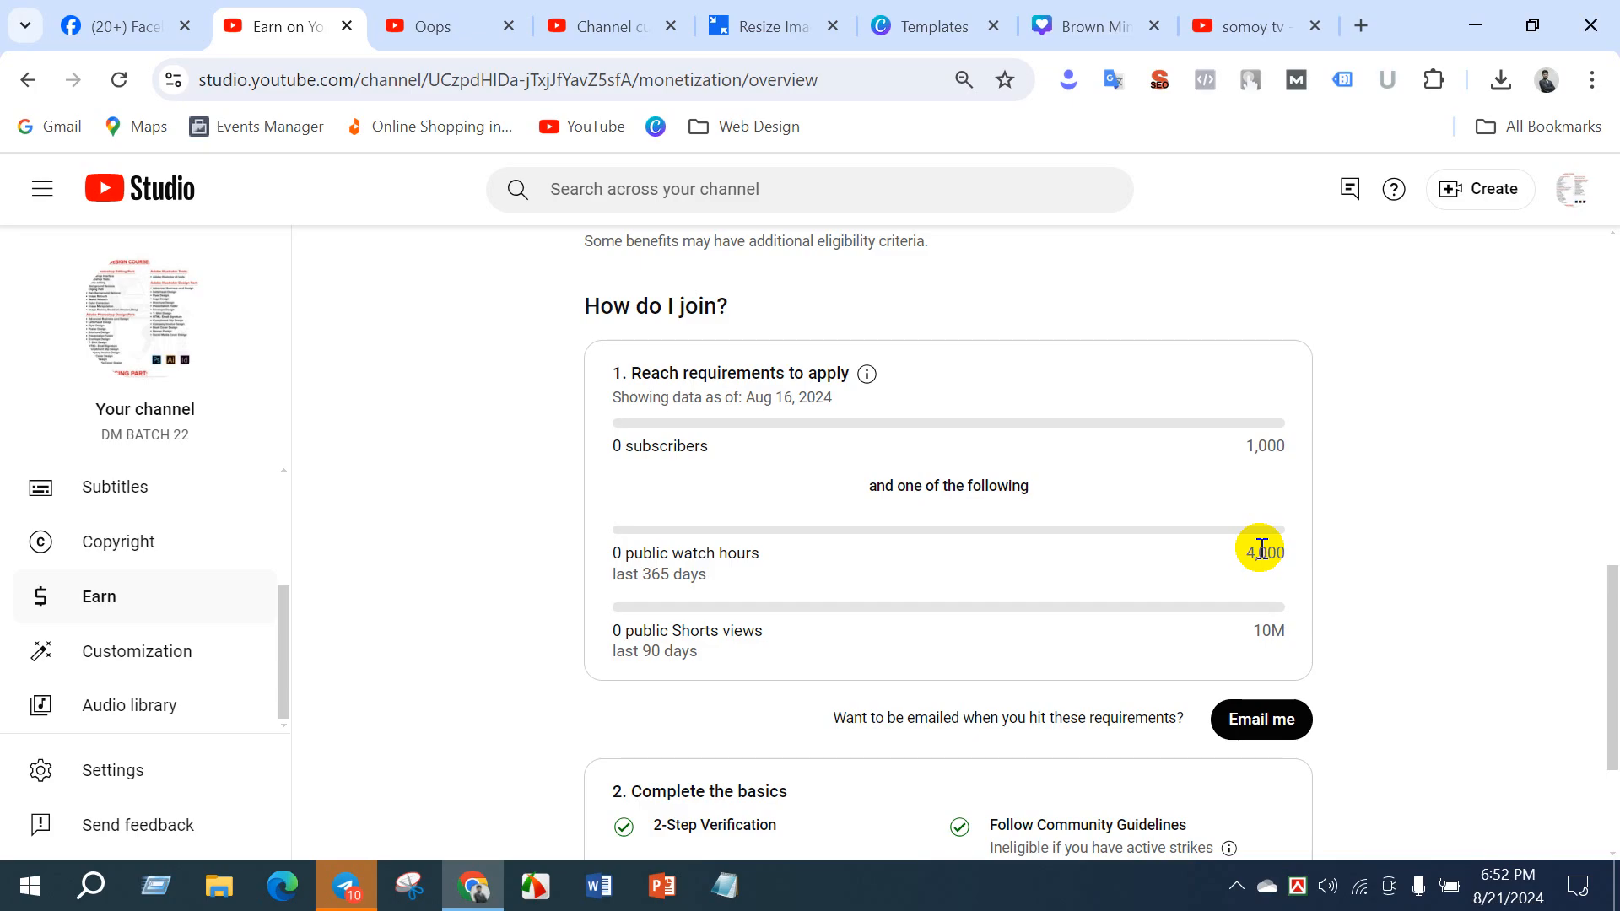
left_click_drag(639, 573, 680, 566)
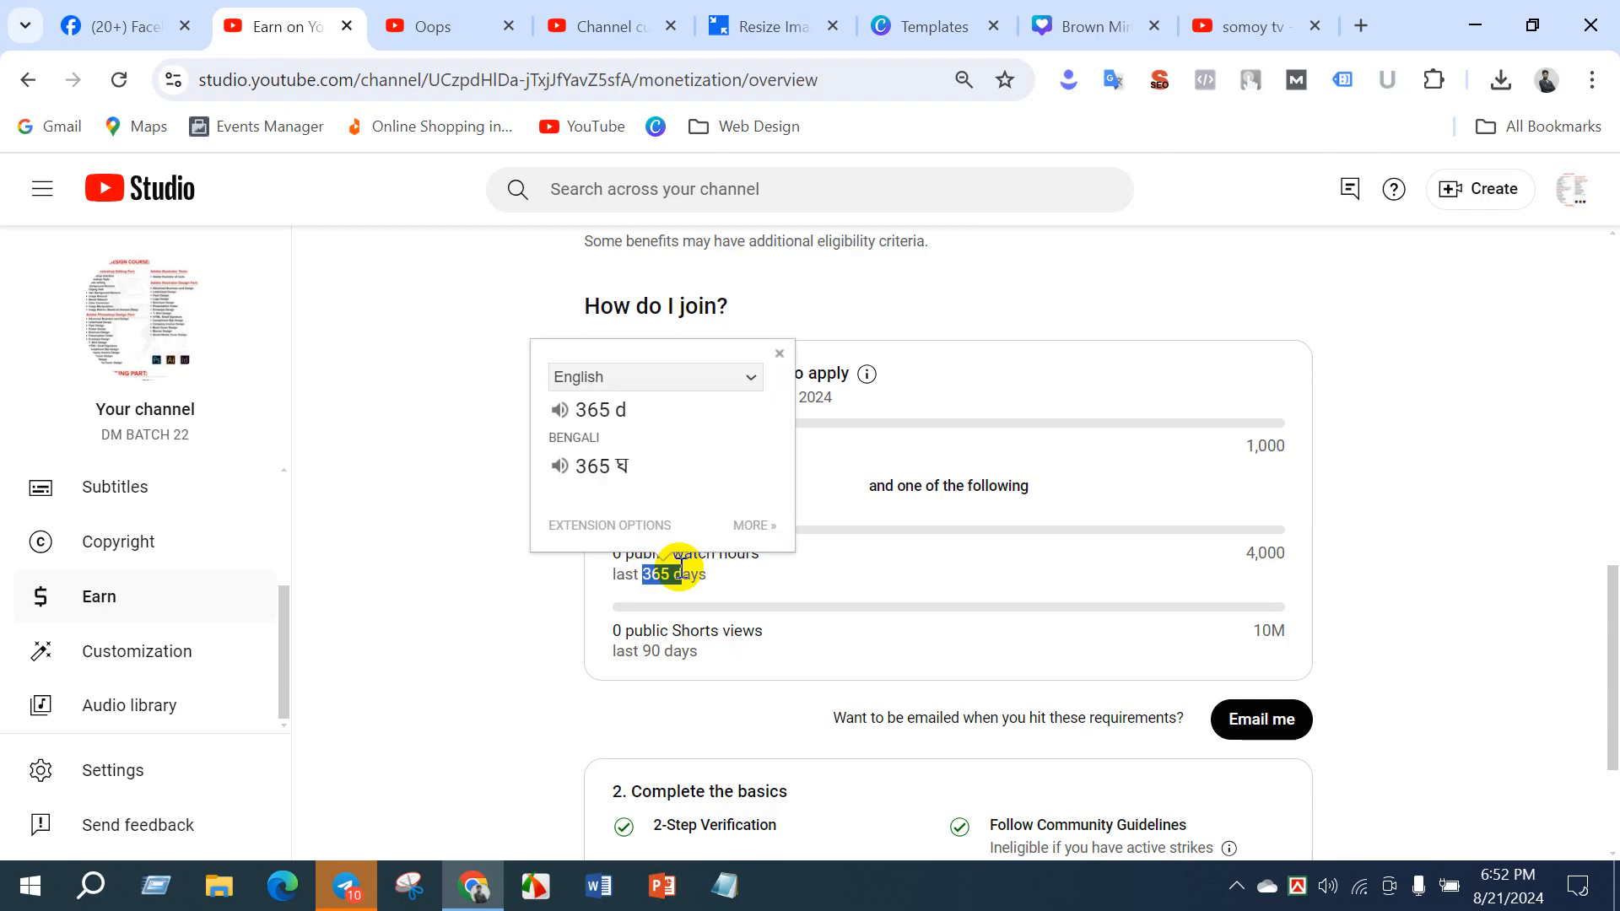
left_click(681, 567)
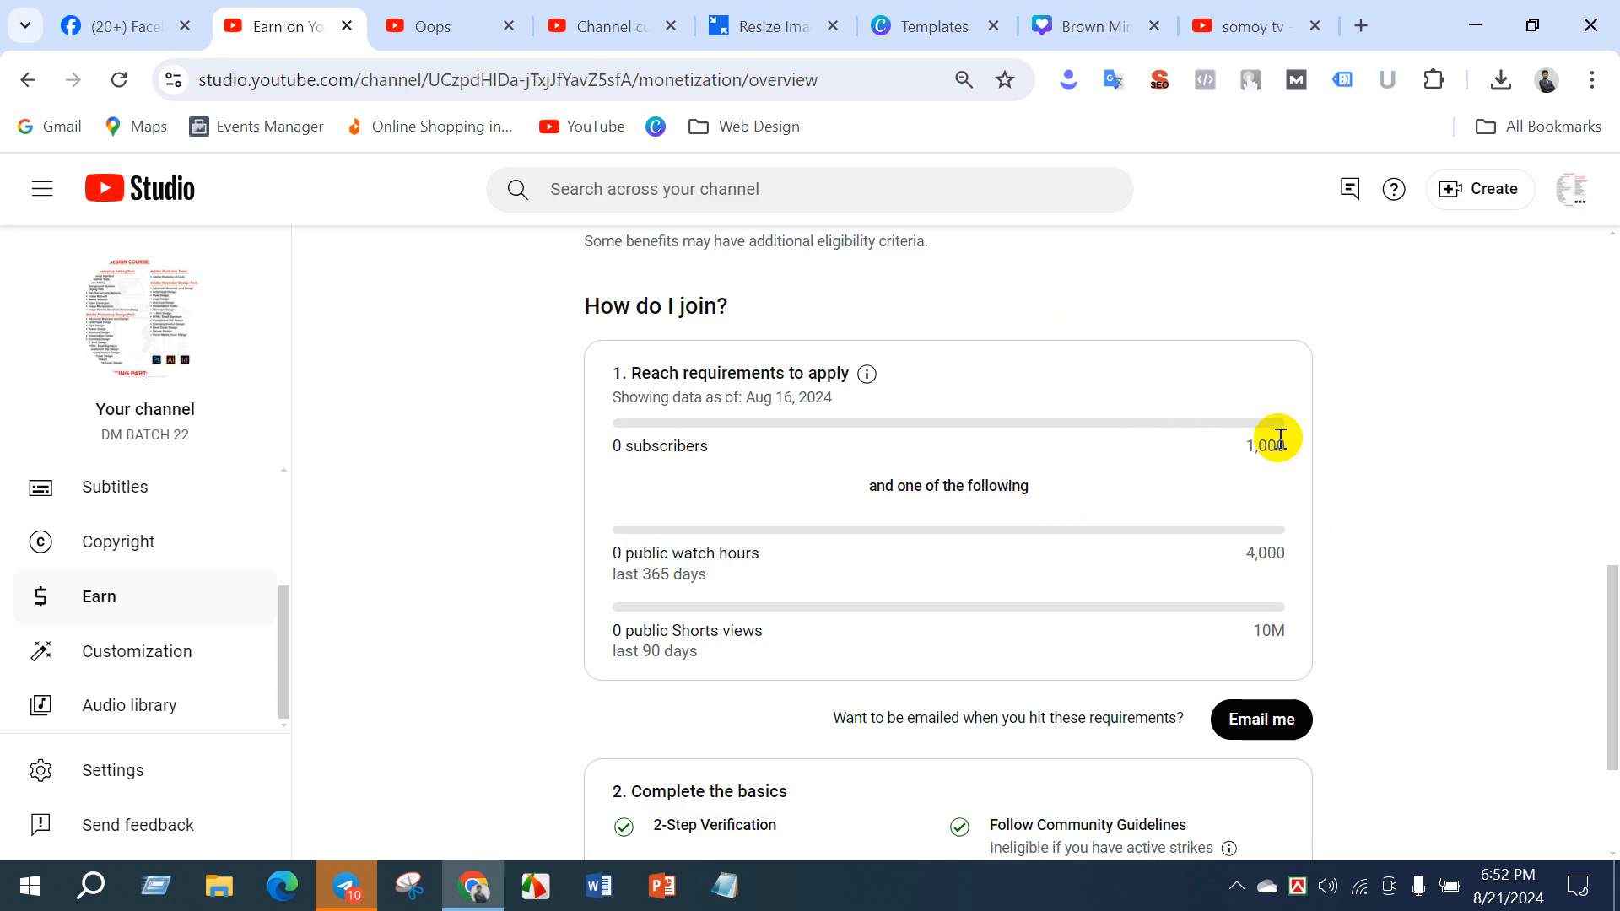
- Examine the subscriber, public watch hours and Shorts views thresholds in the requirements to apply
left_click(1248, 443)
left_click_drag(1248, 443, 1289, 442)
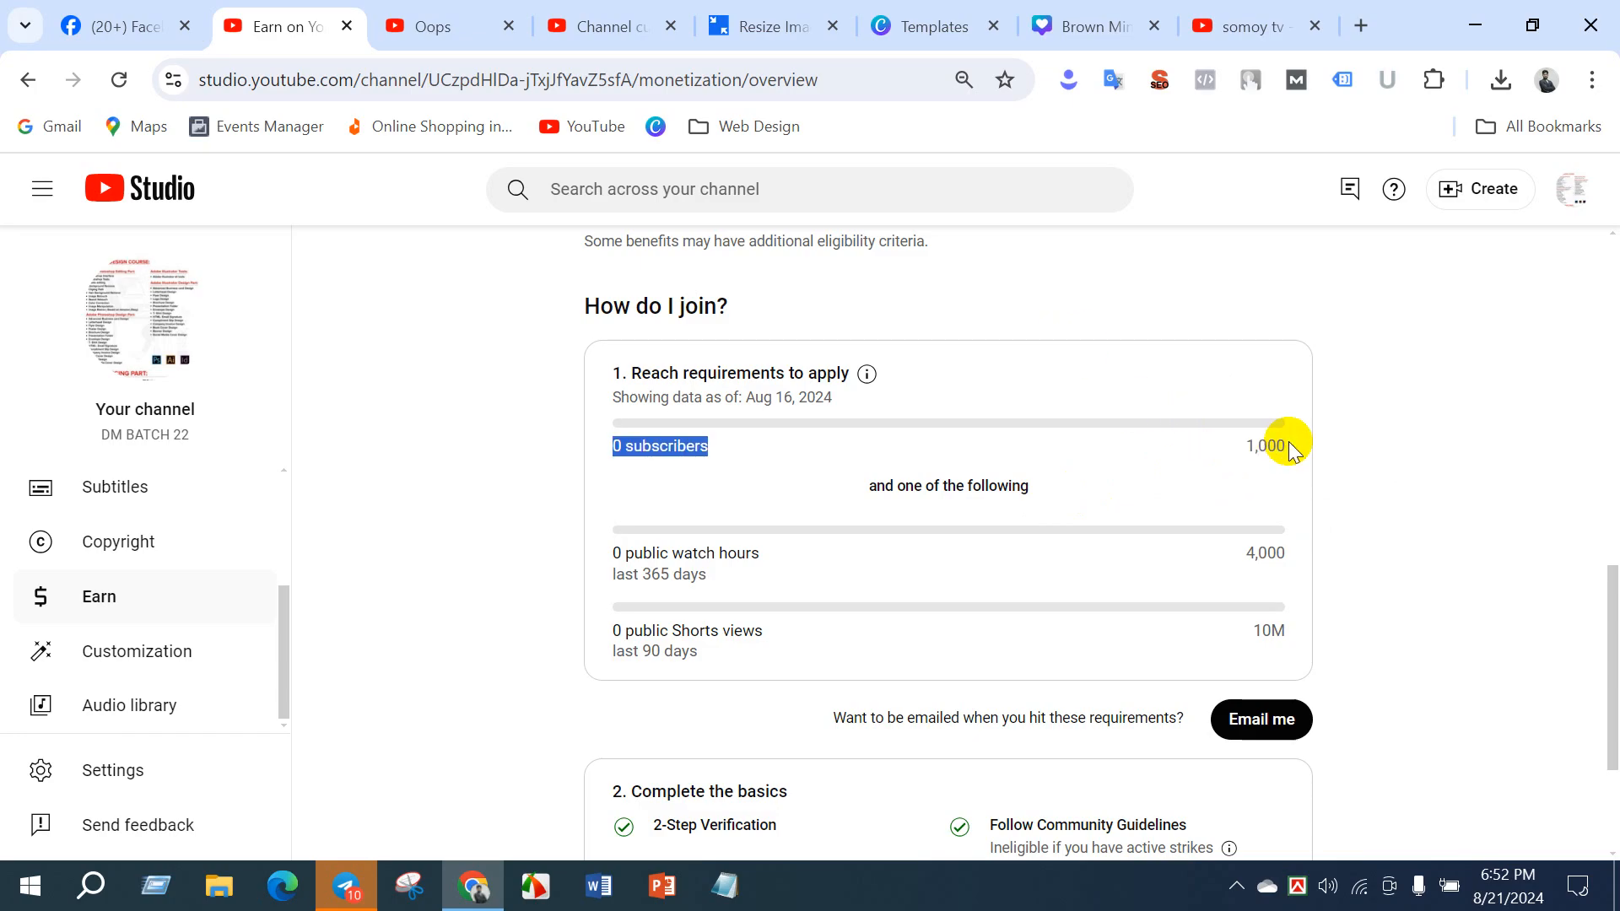
left_click_drag(1262, 634, 1279, 635)
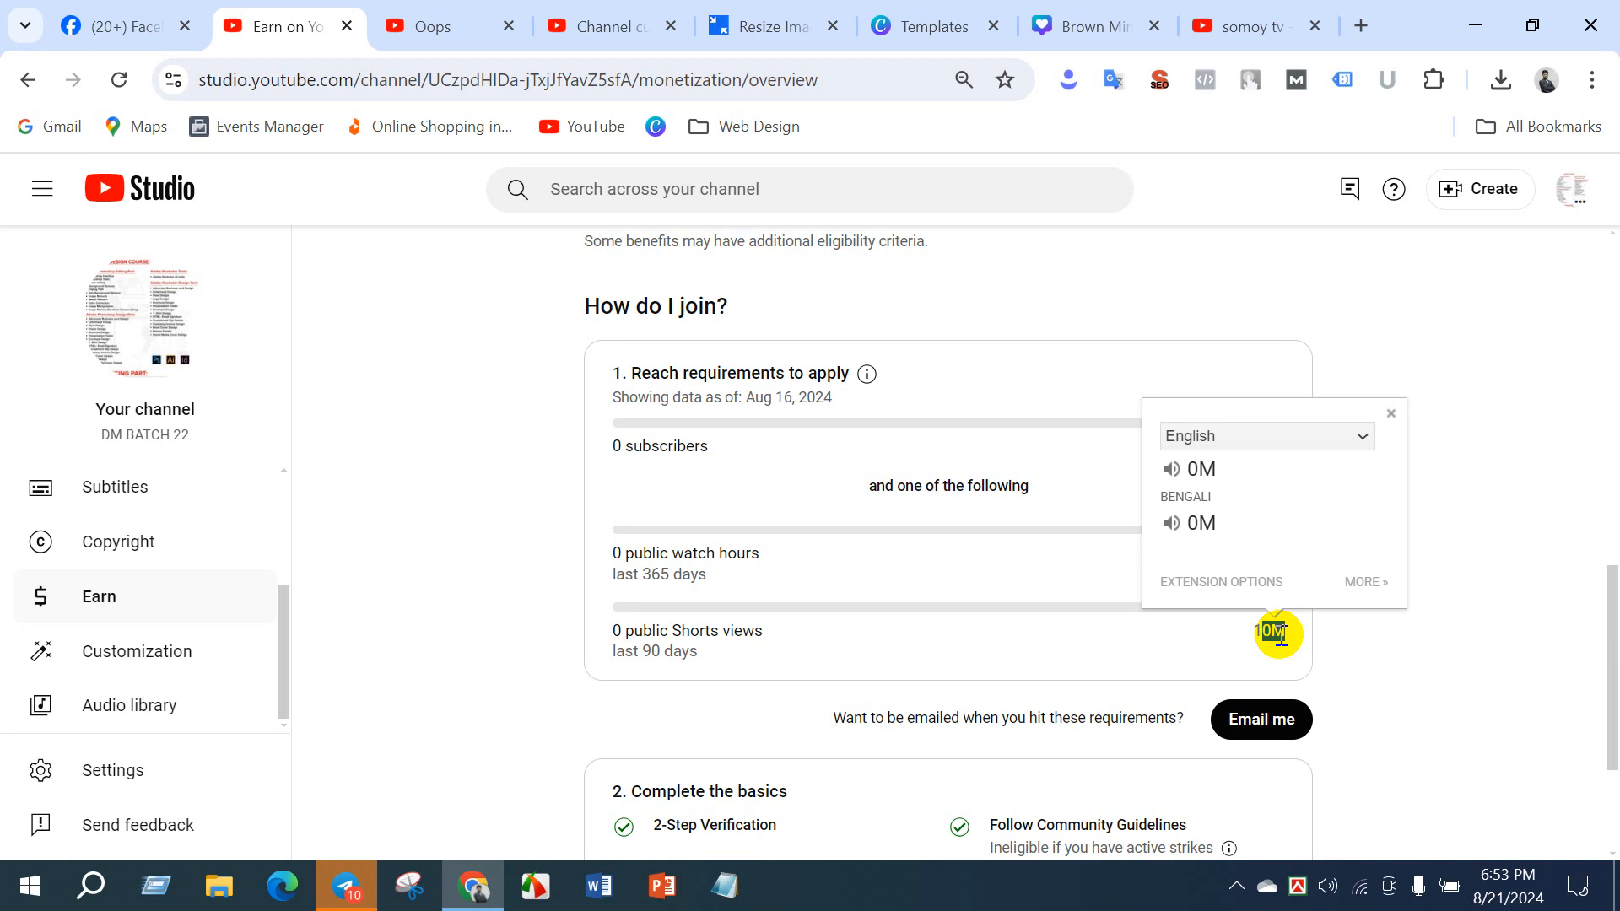
left_click(894, 462)
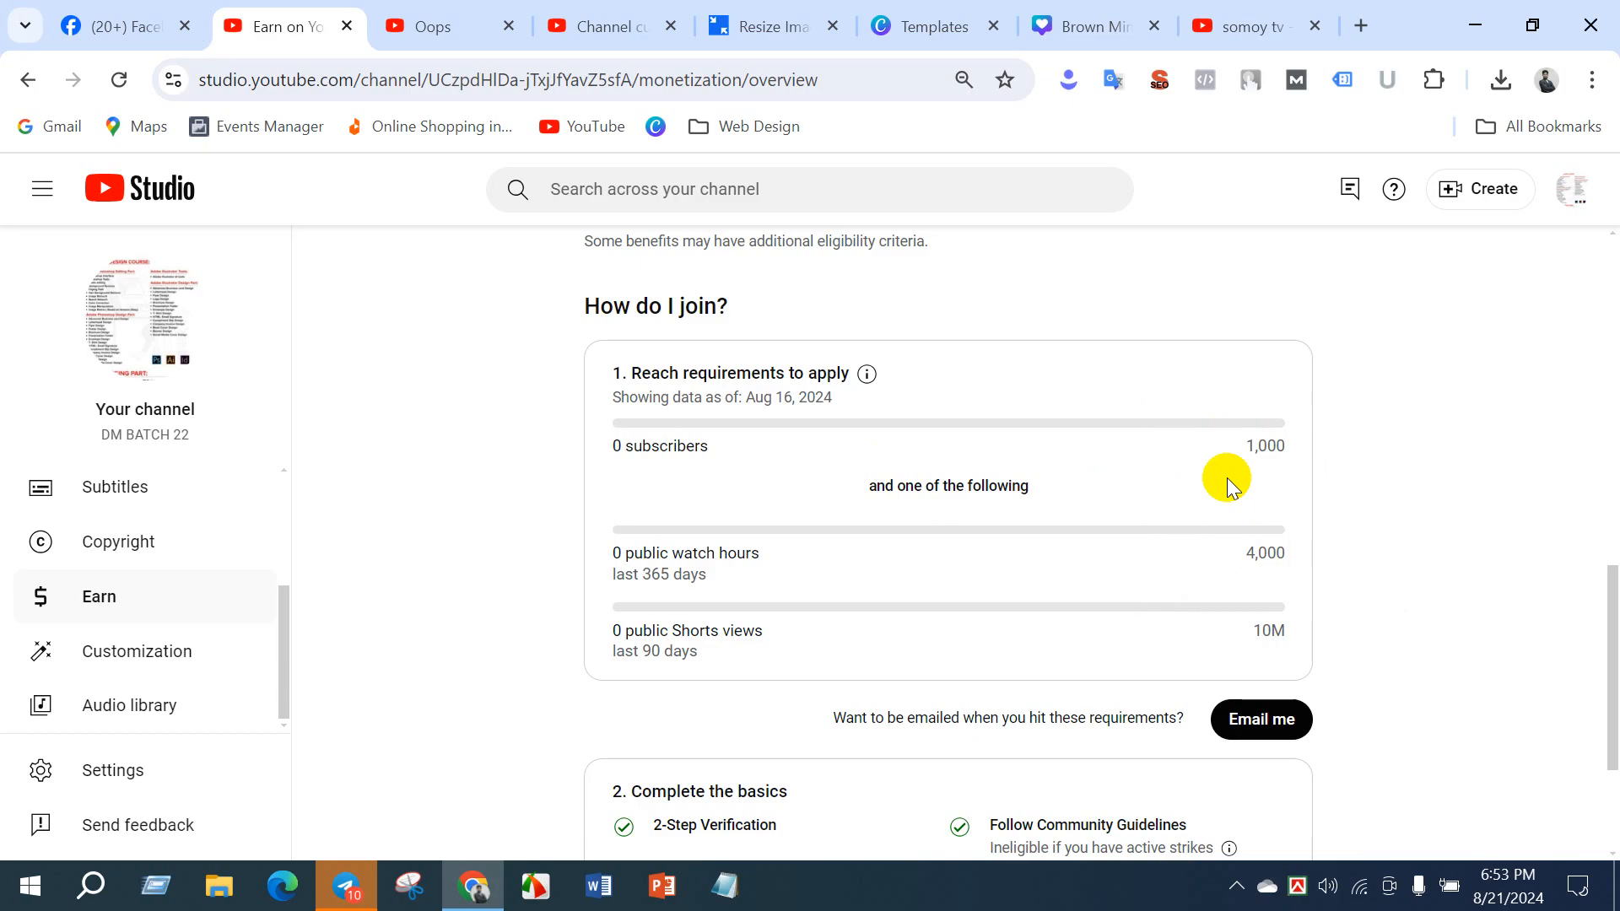
left_click_drag(1245, 449, 1284, 447)
left_click(1254, 550)
left_click_drag(1247, 445, 1267, 550)
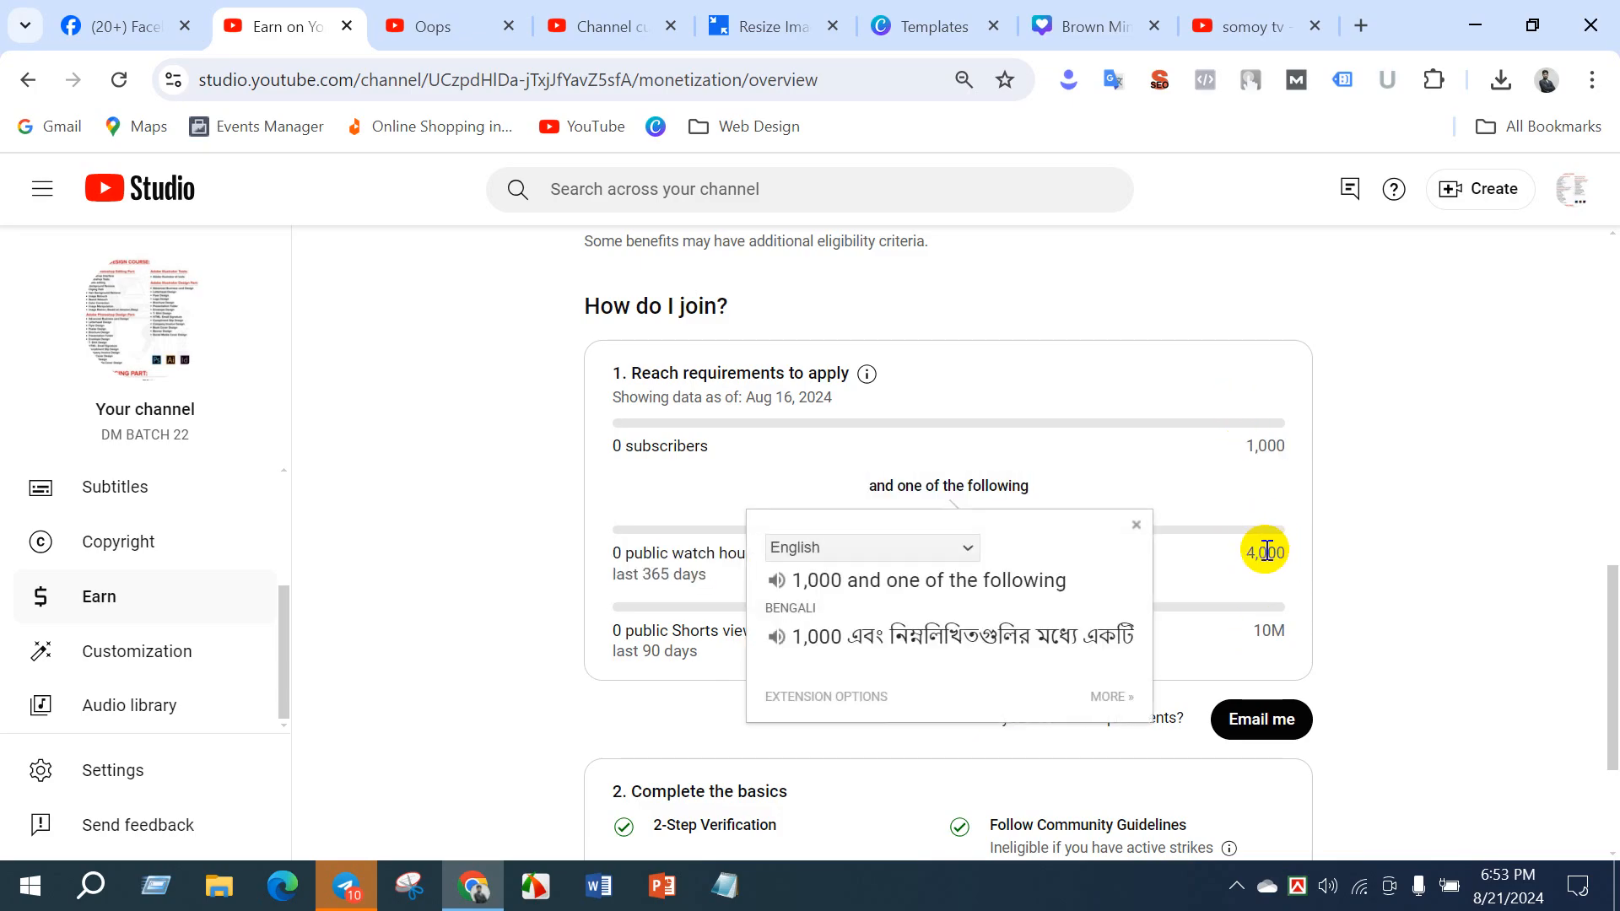
left_click(1267, 552)
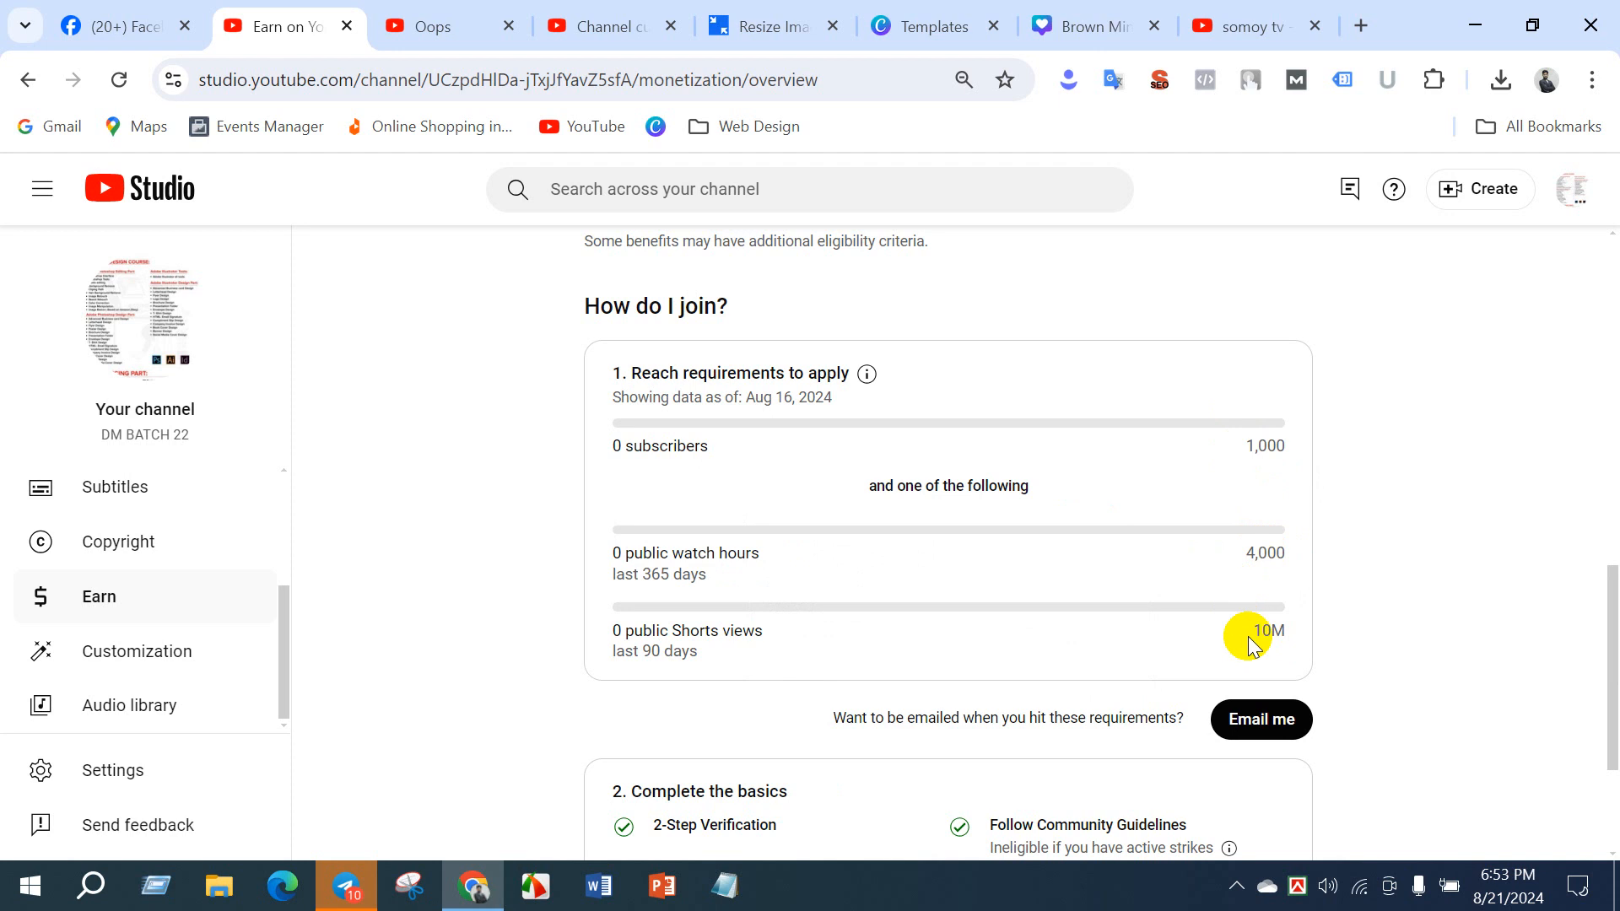
left_click_drag(1260, 632, 1280, 630)
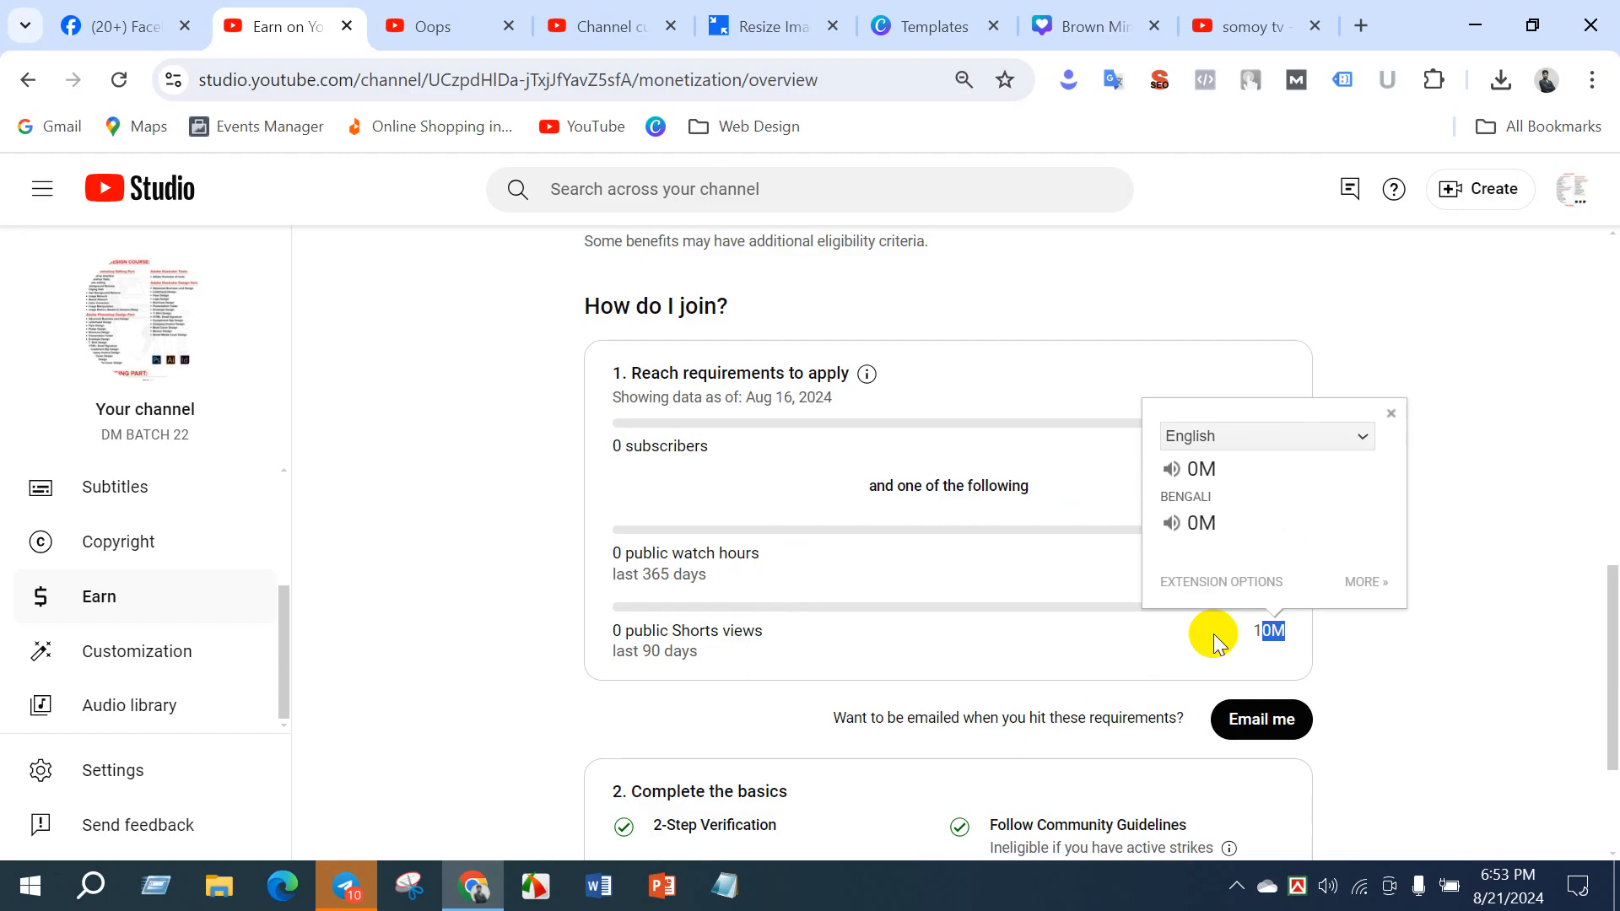
left_click(909, 586)
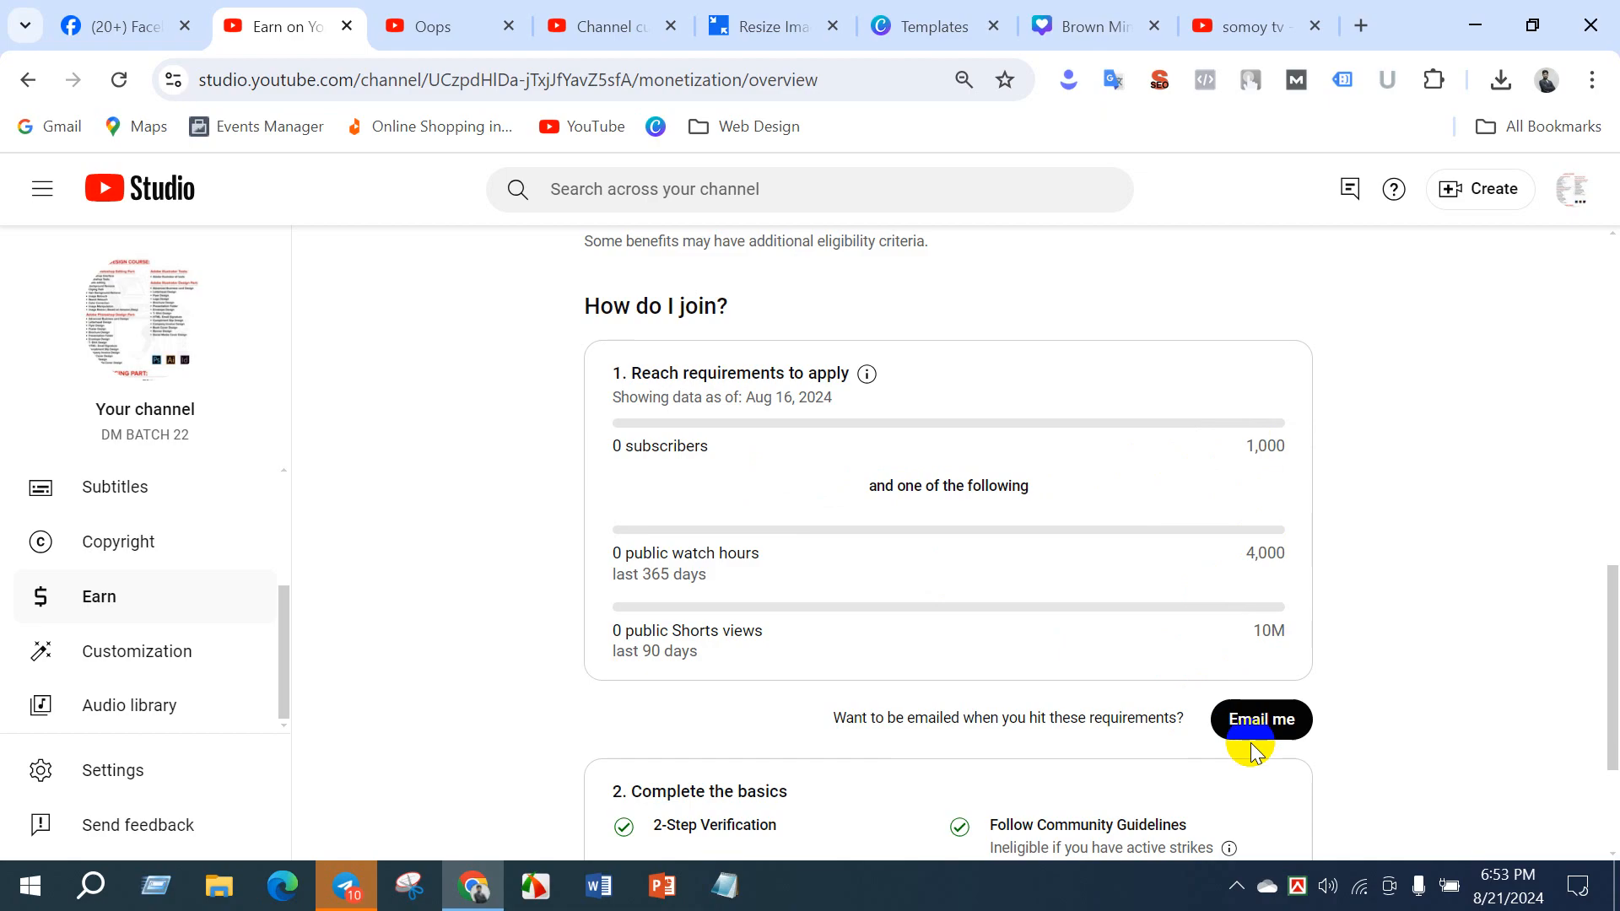
- Request an email notification for when the channel reaches the monetization requirements
left_click(1274, 725)
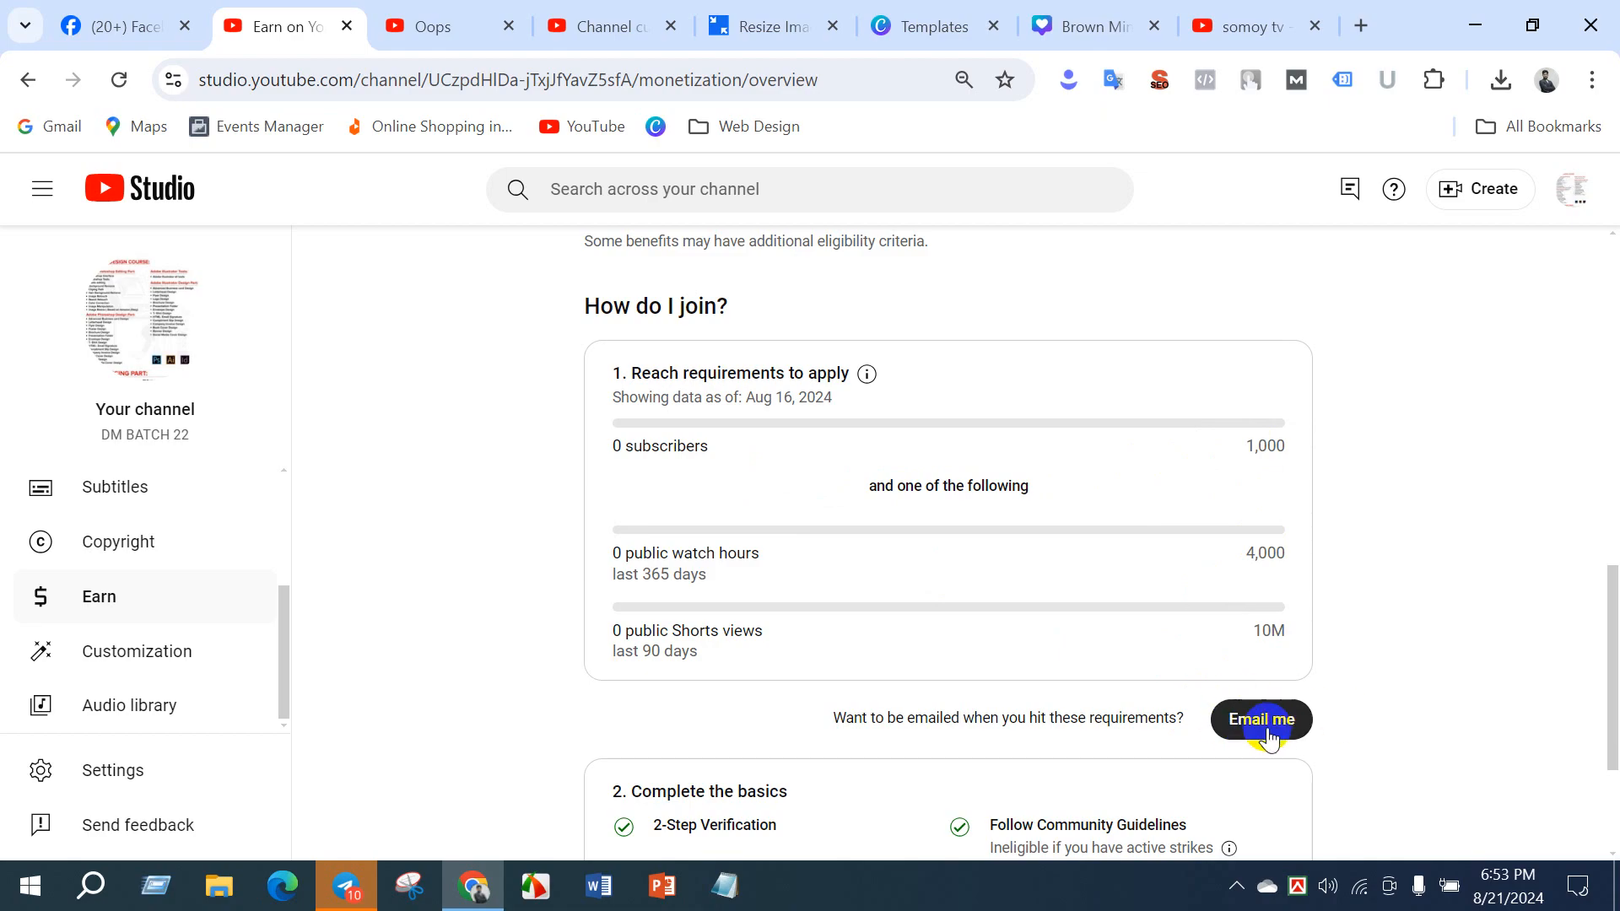
left_click(1259, 725)
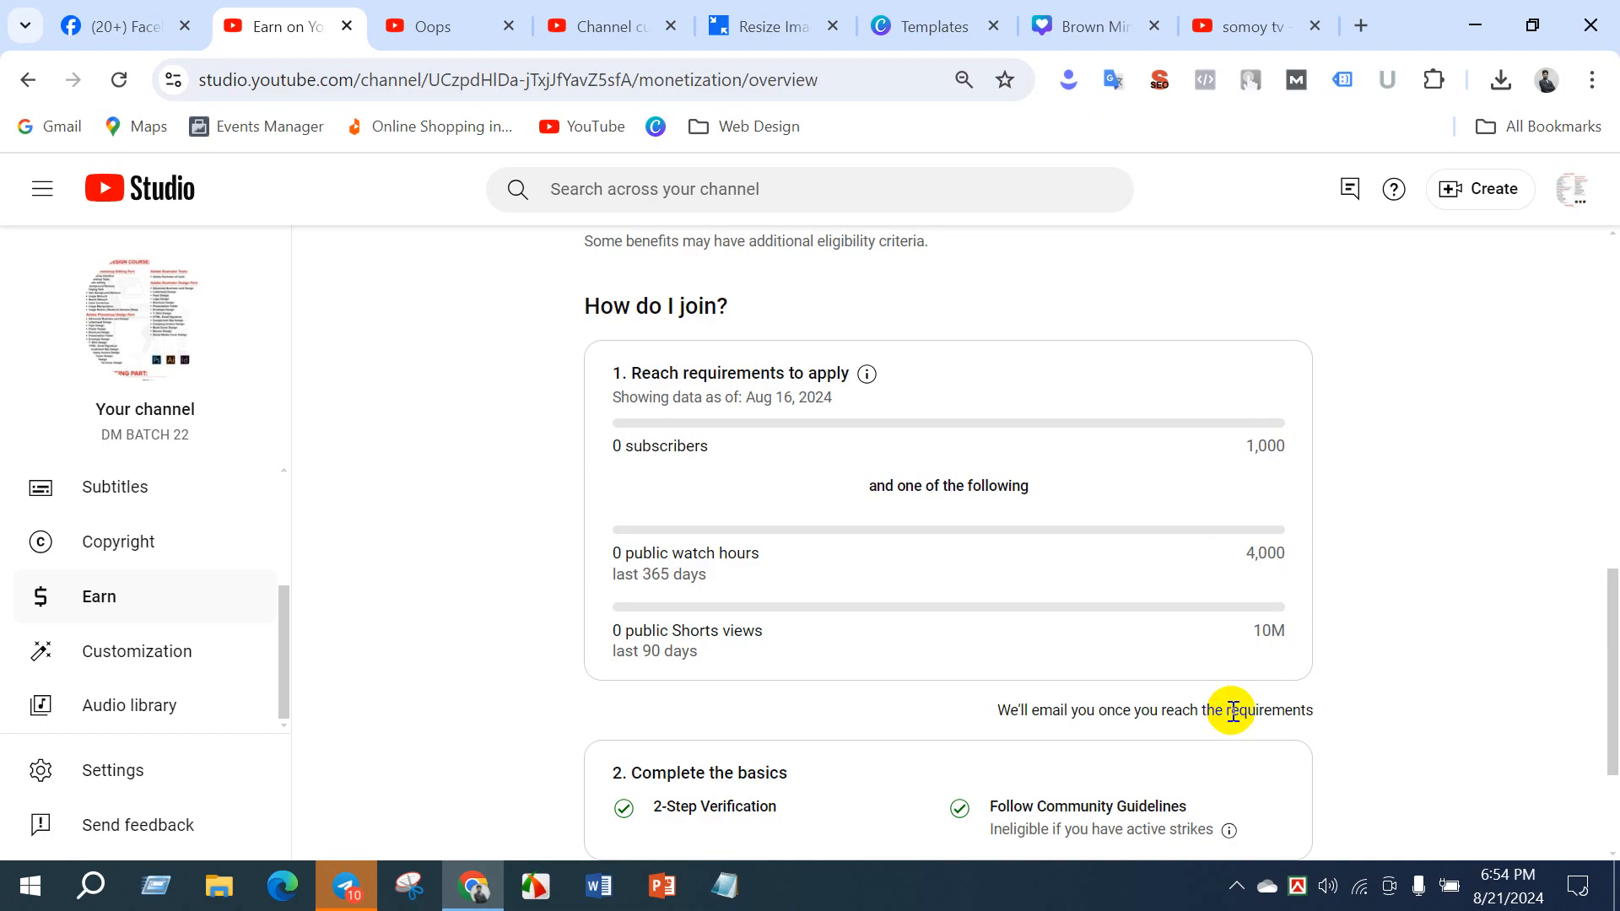
left_click_drag(1227, 710, 1320, 709)
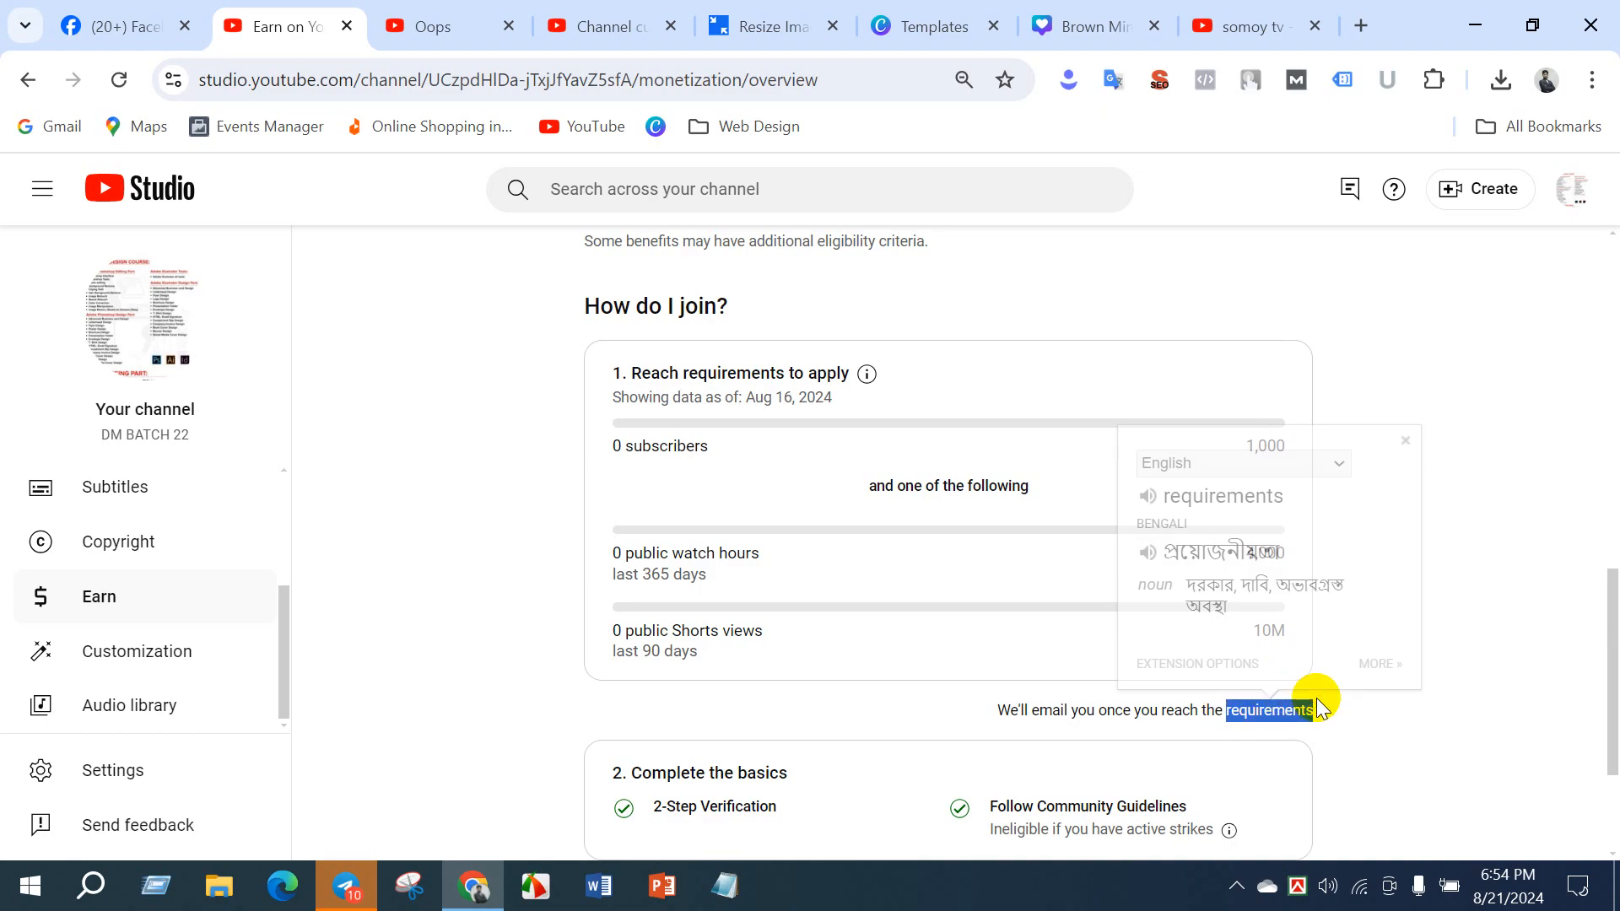
left_click(1282, 704)
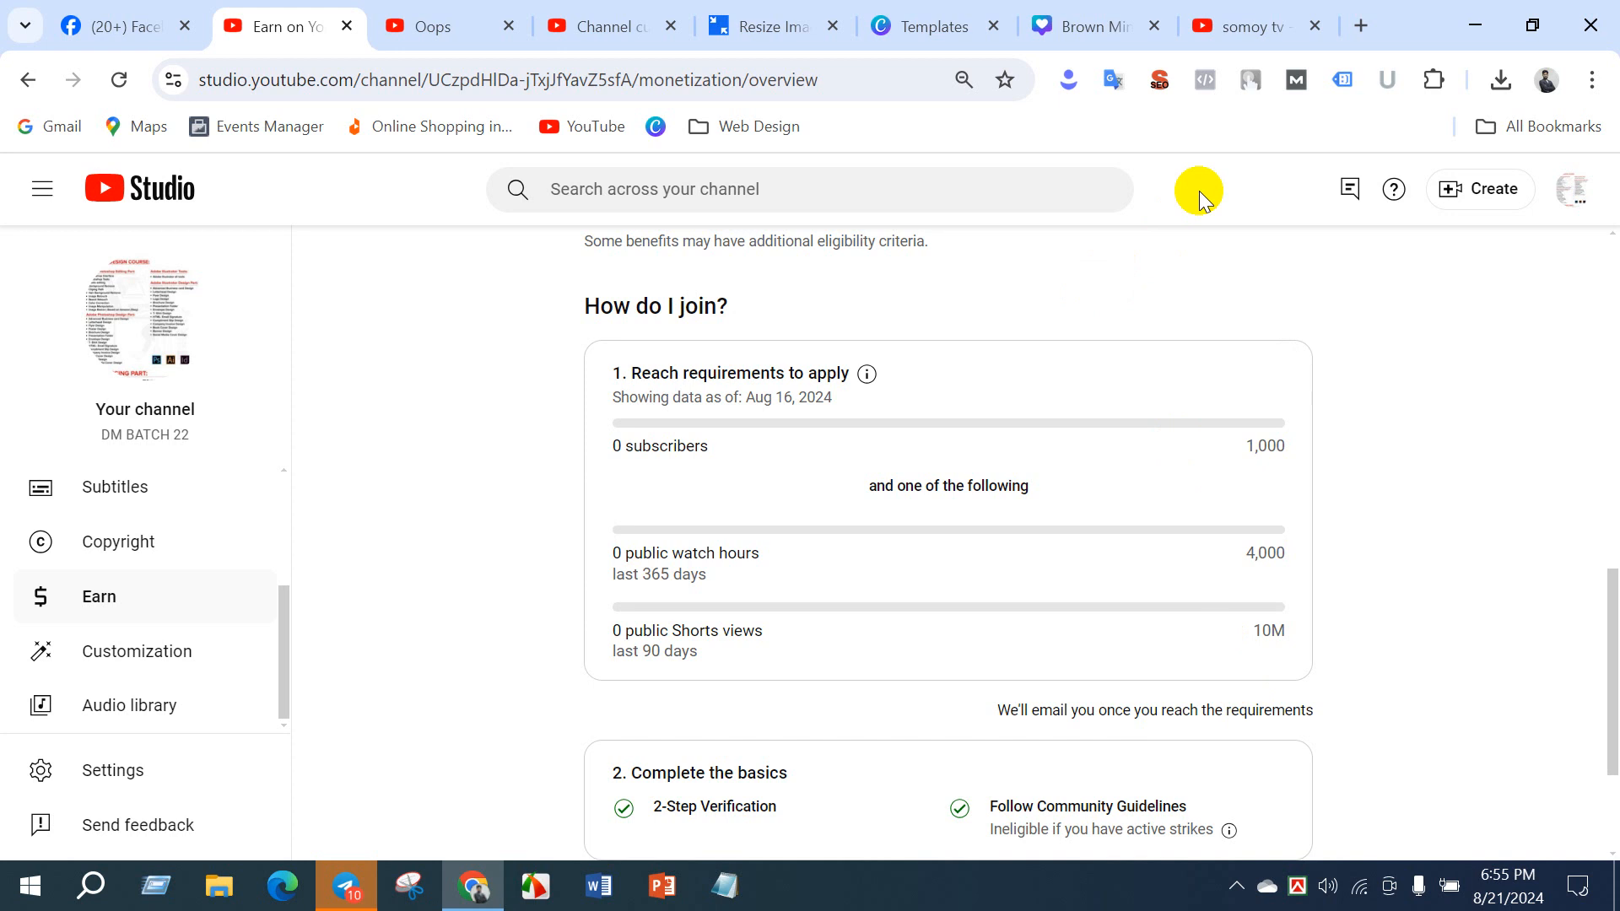
- Search Google for adsense in a new tab, open Google AdSense with the saved account and expand its Payments options
left_click(1362, 23)
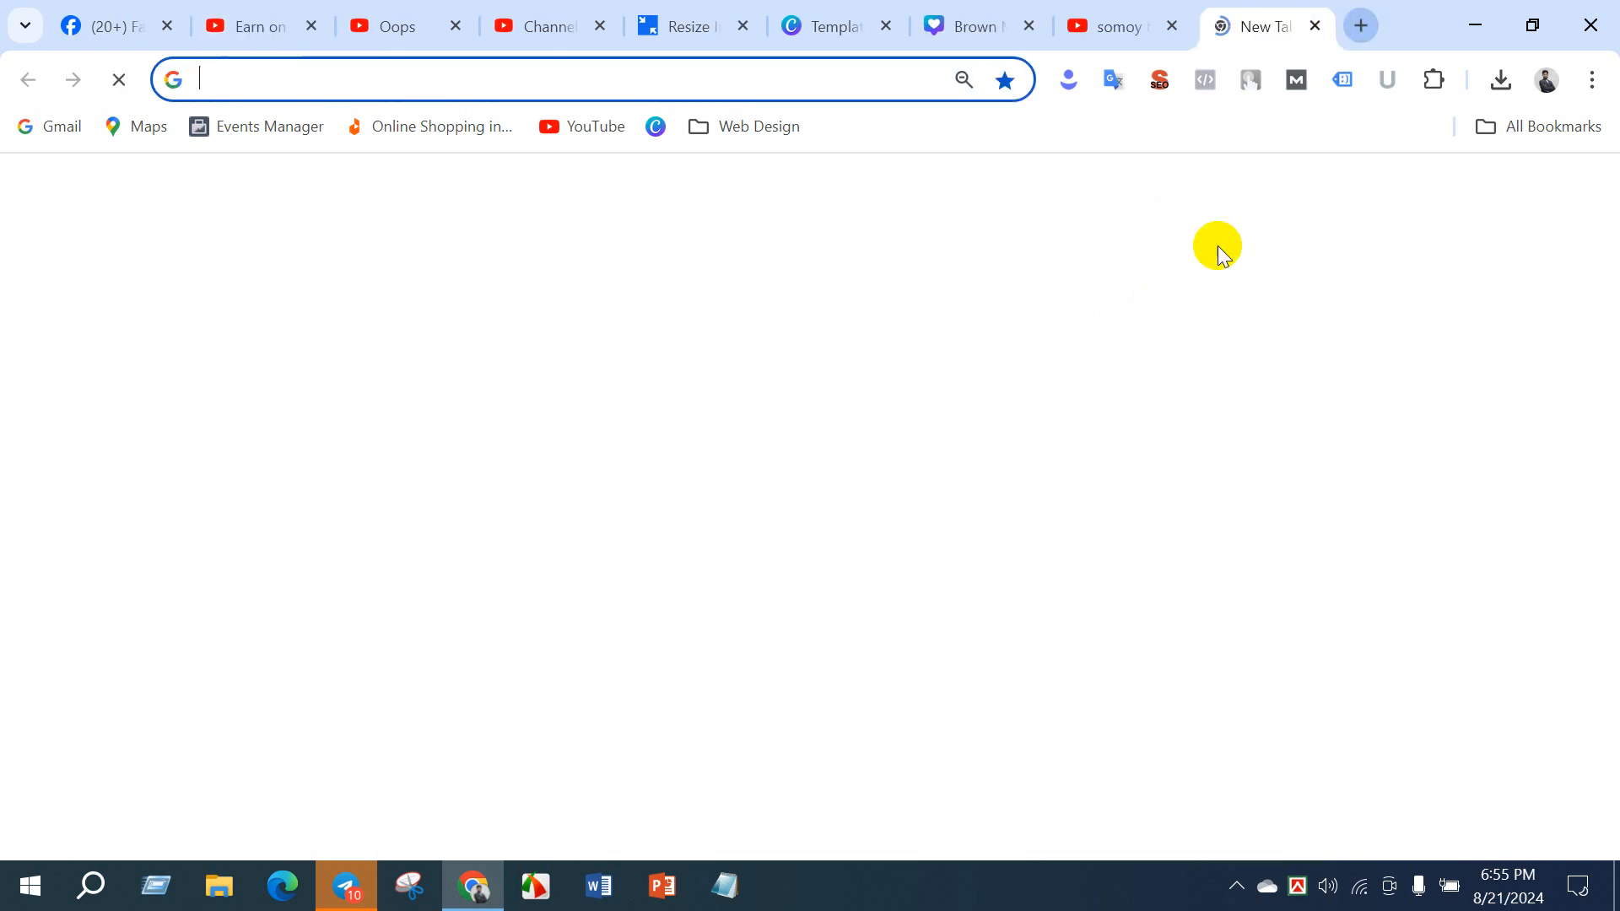
type("adse")
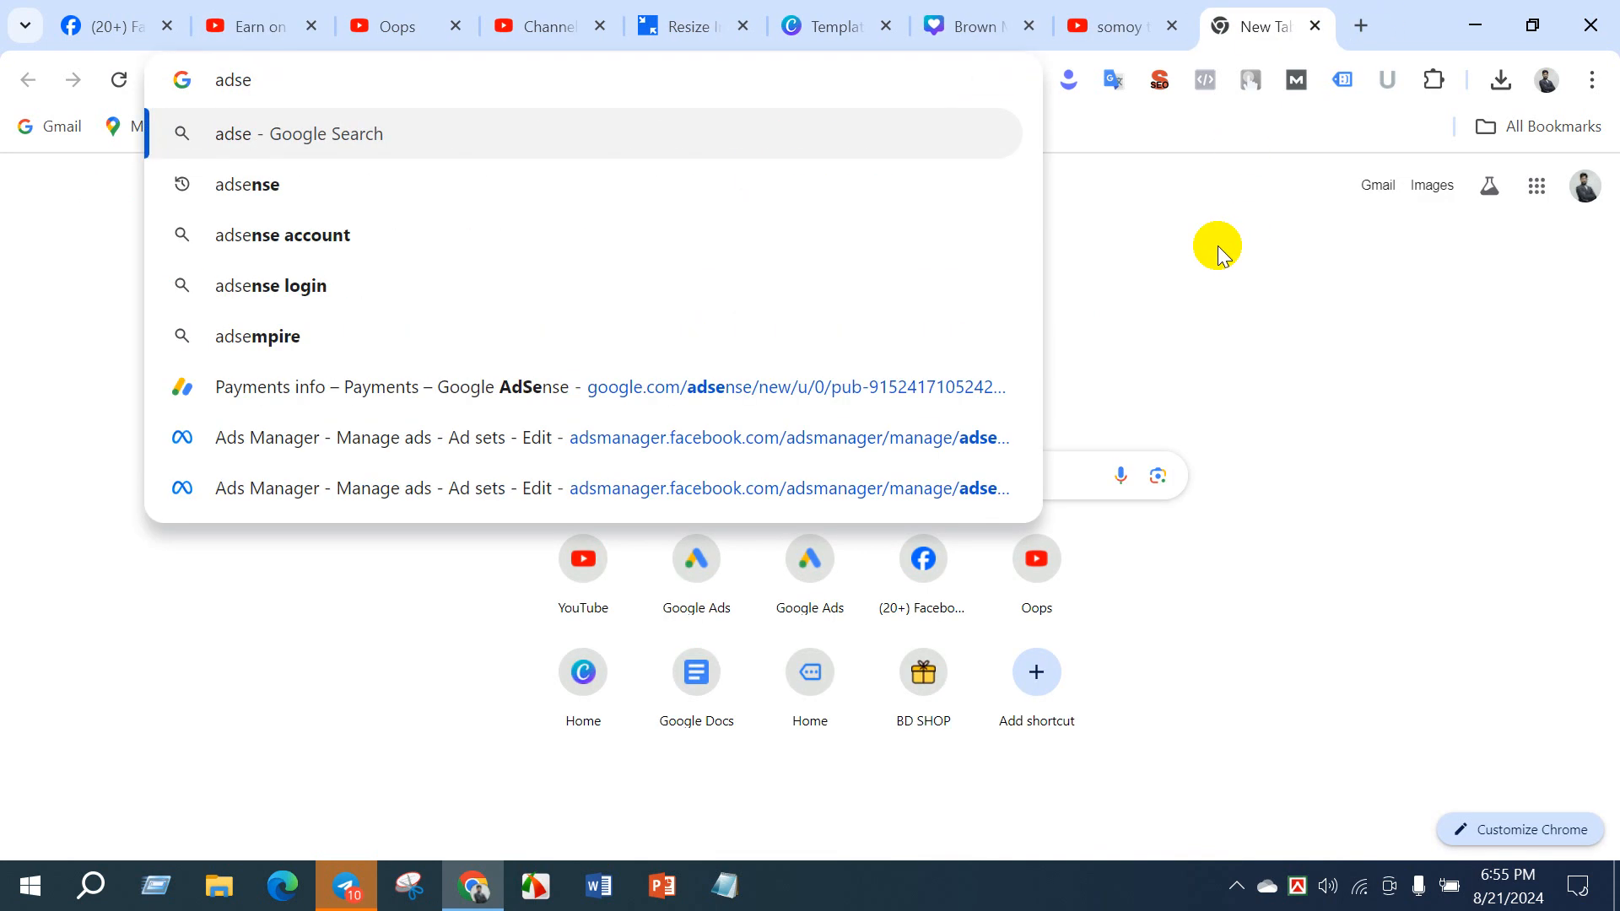
left_click(292, 184)
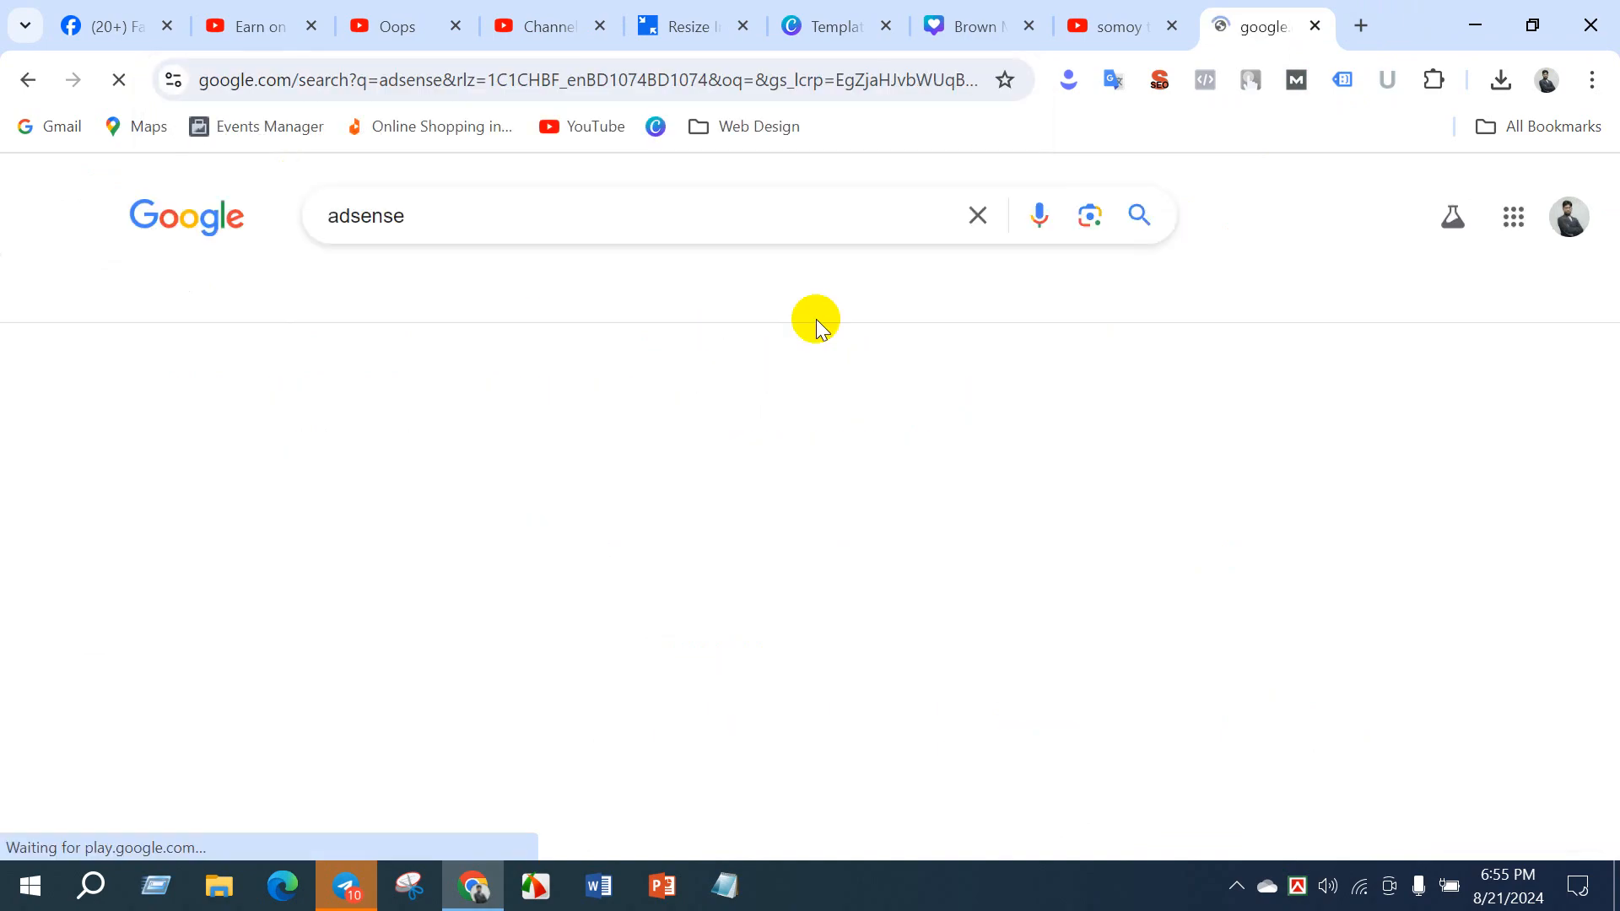
left_click(698, 396)
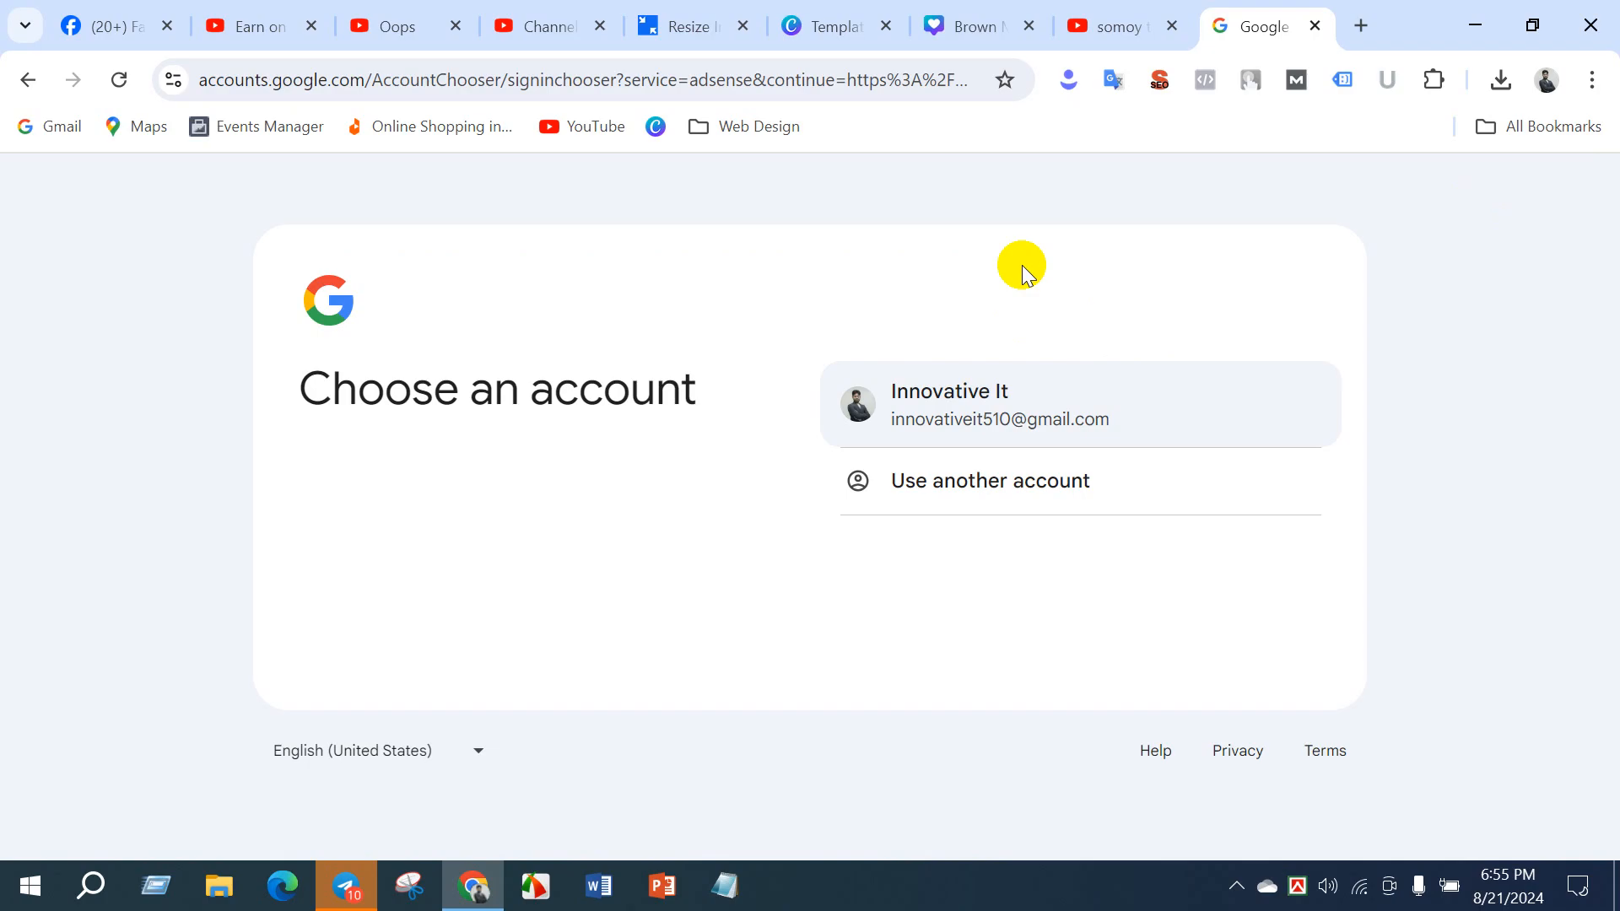
left_click(928, 395)
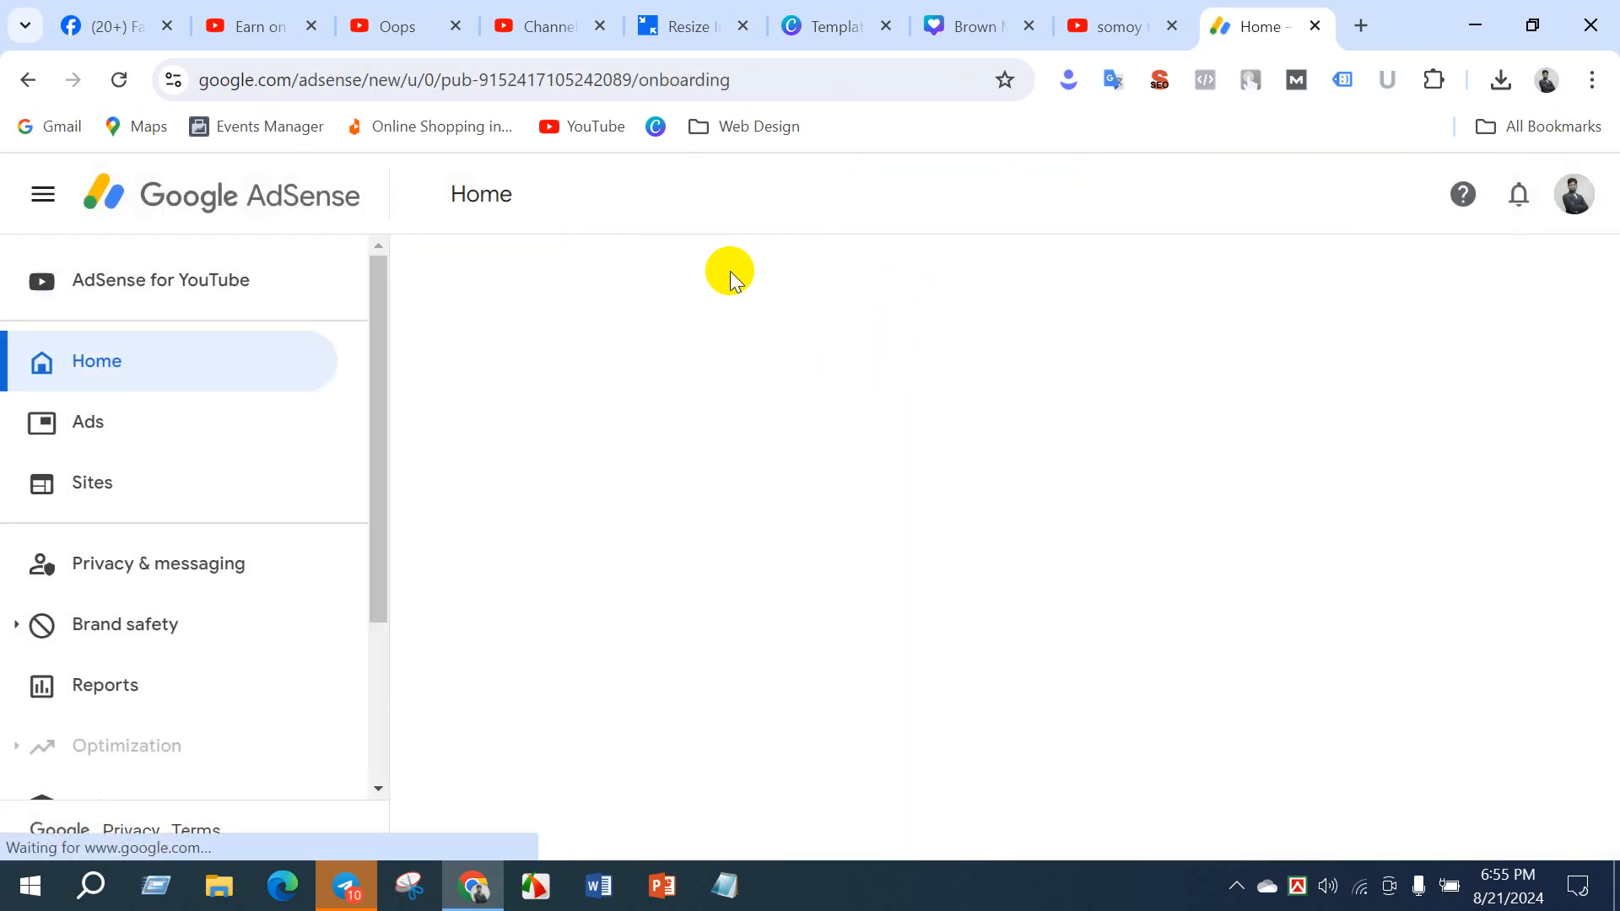
scroll(160, 540, "down", 3)
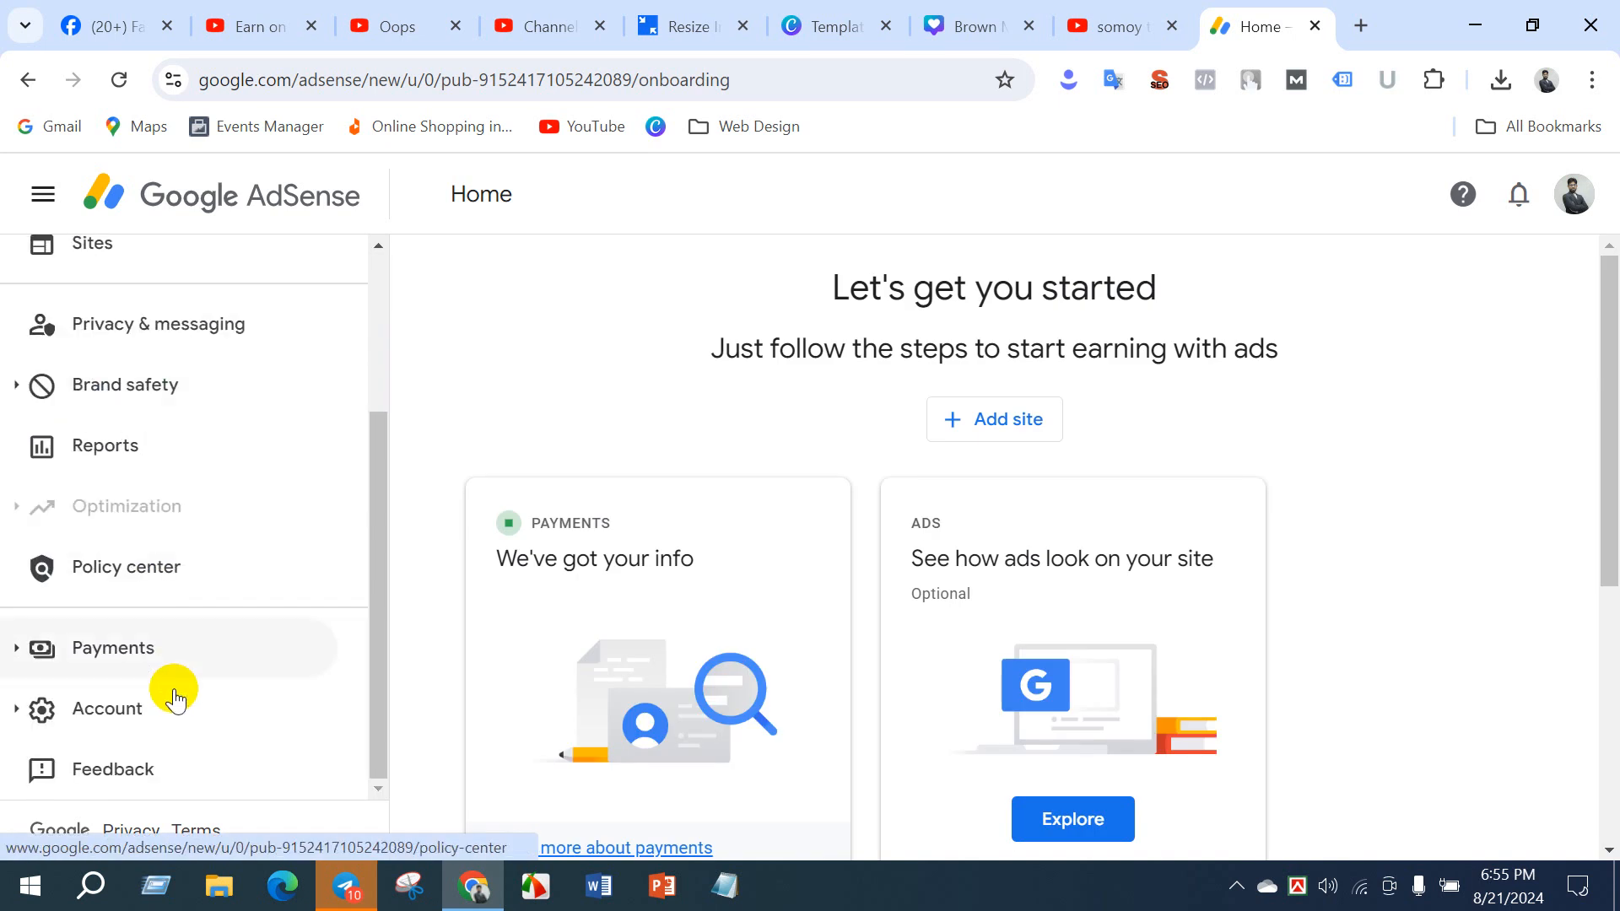
left_click(69, 666)
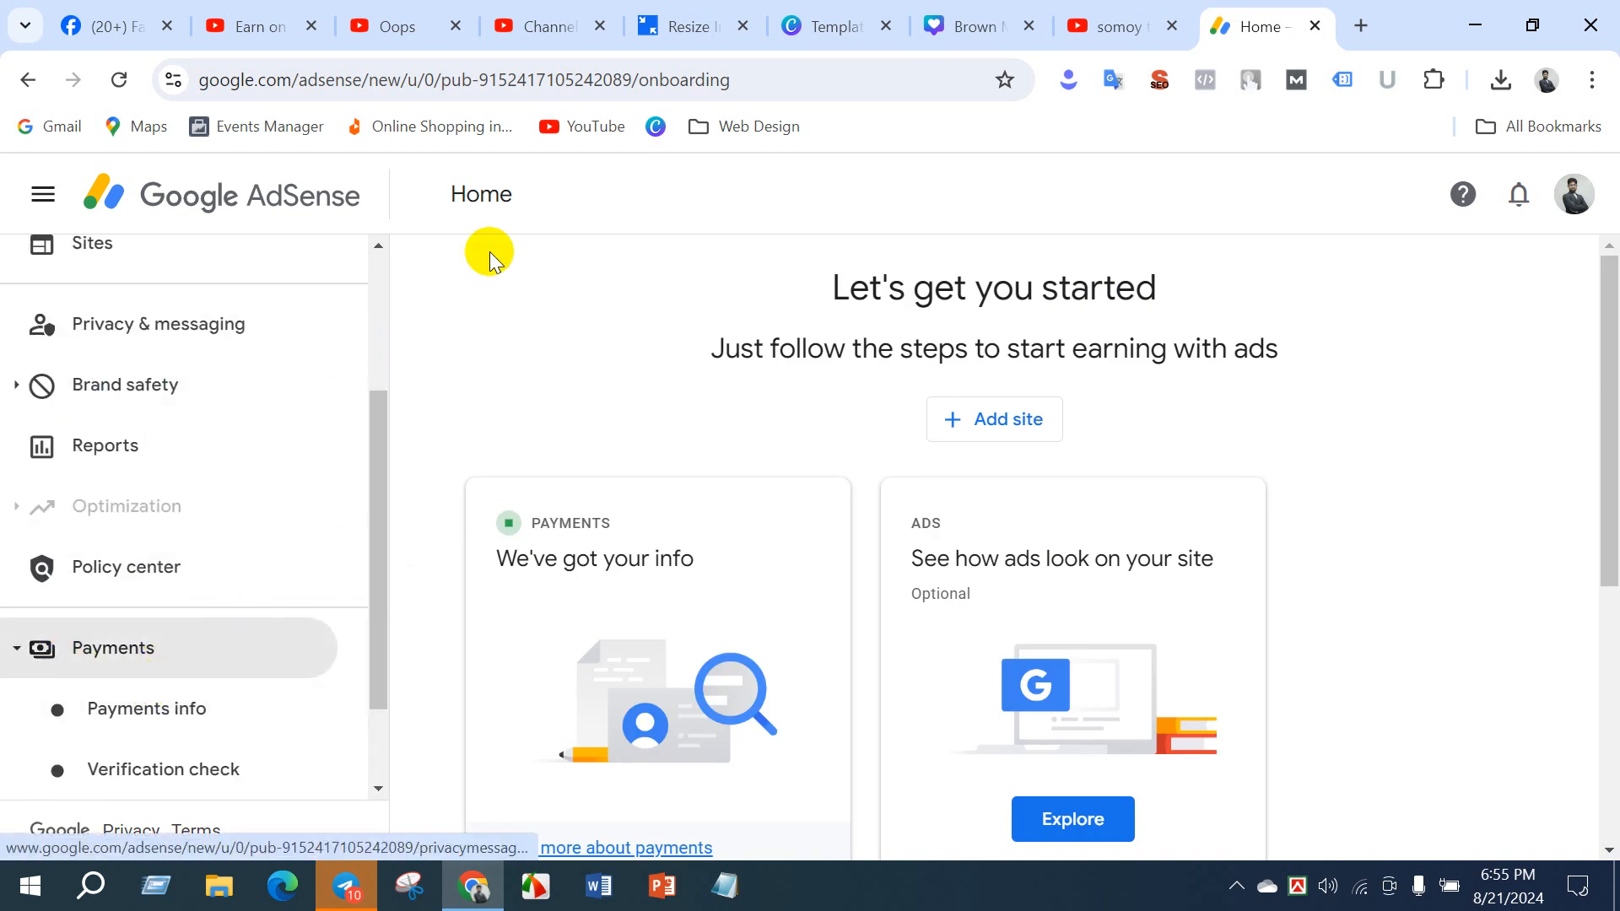
- Check the Google account signed in to AdSense against the channels open in YouTube Studio
left_click(274, 26)
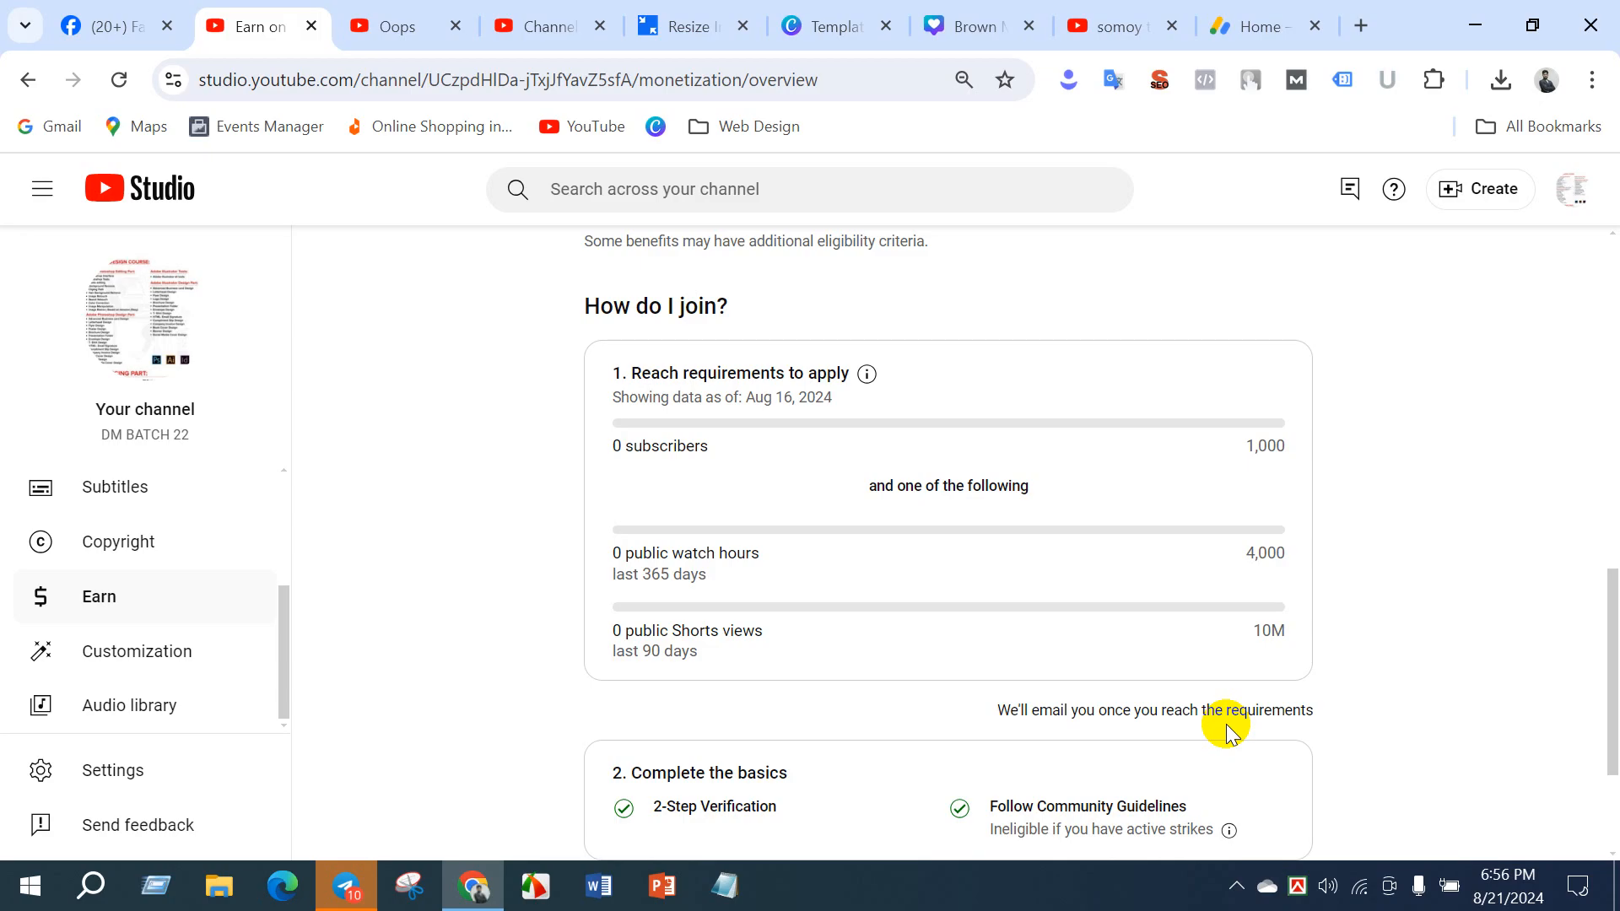
left_click(1238, 27)
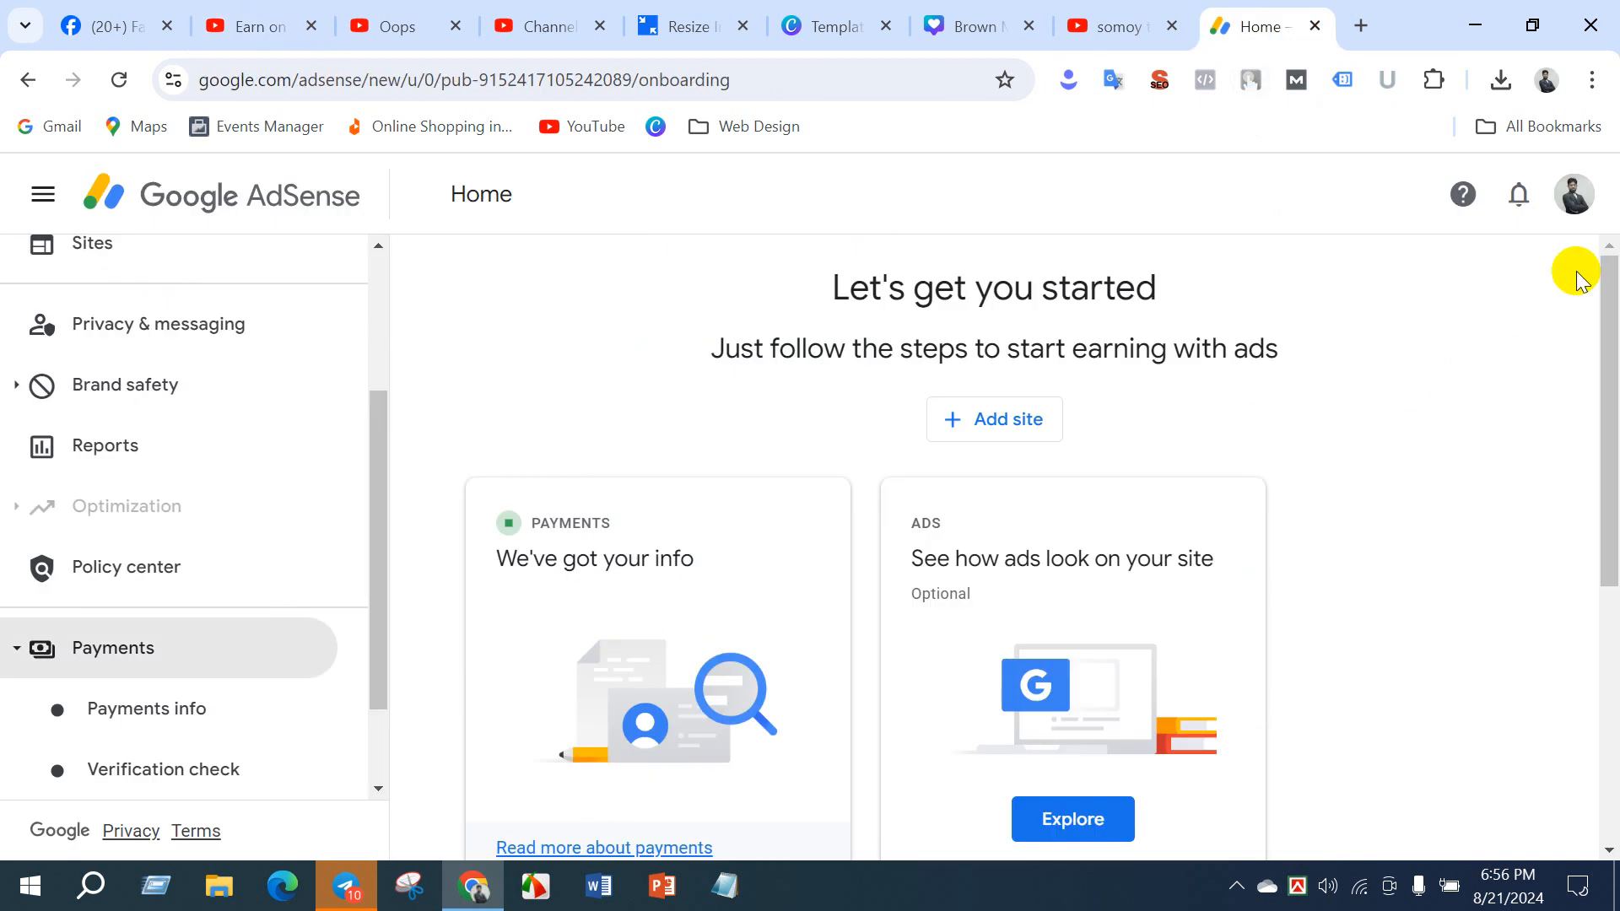
left_click(1574, 193)
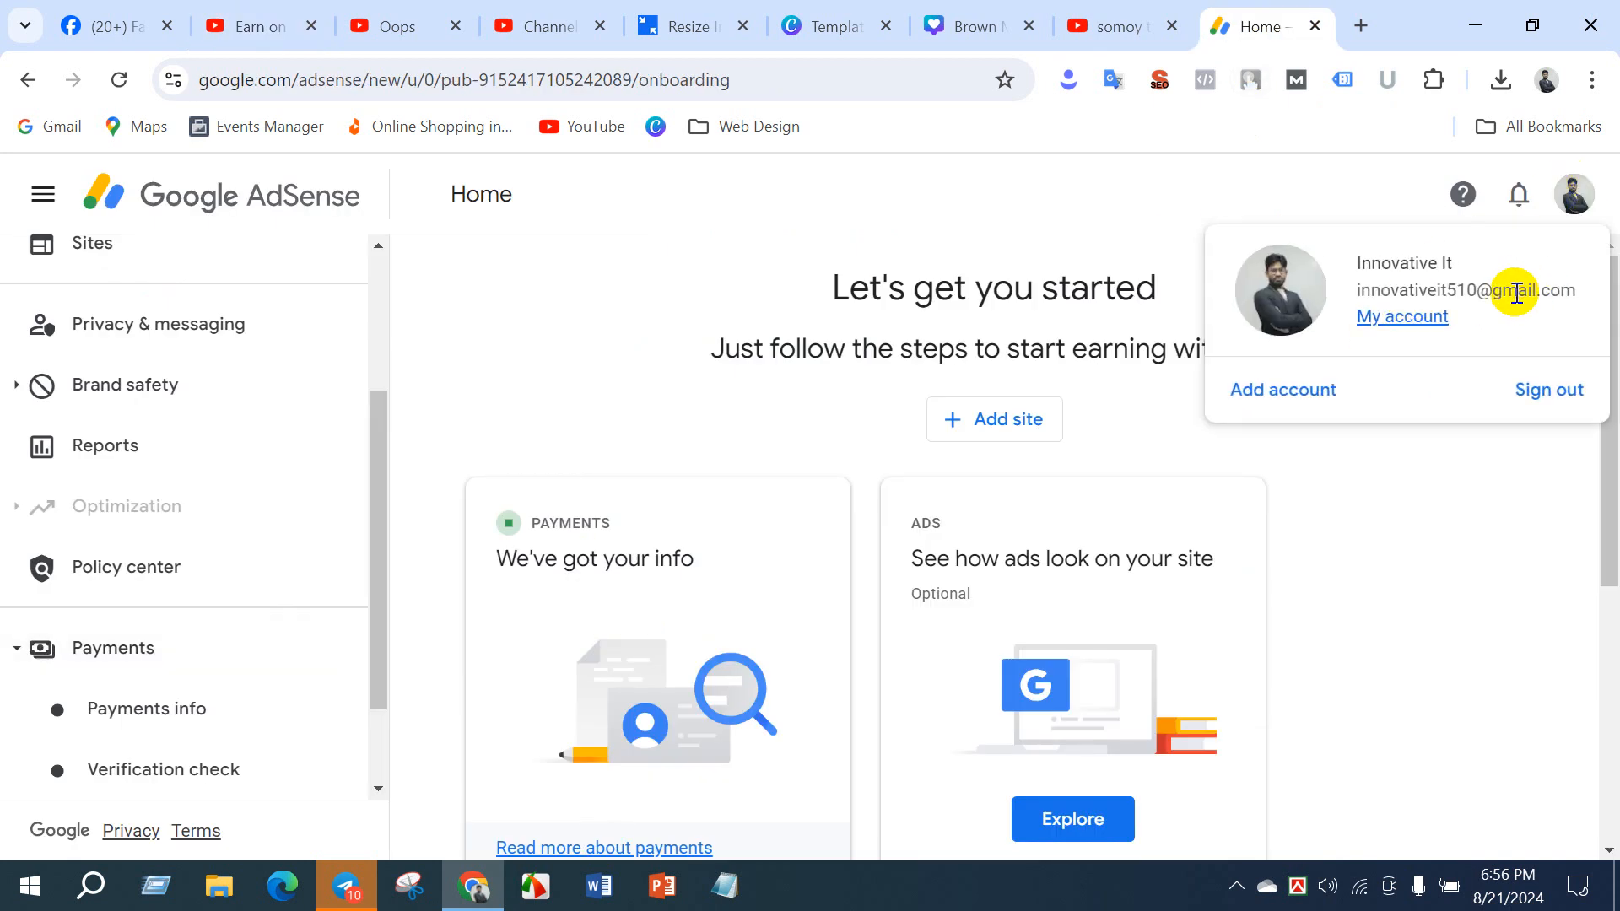
left_click(514, 25)
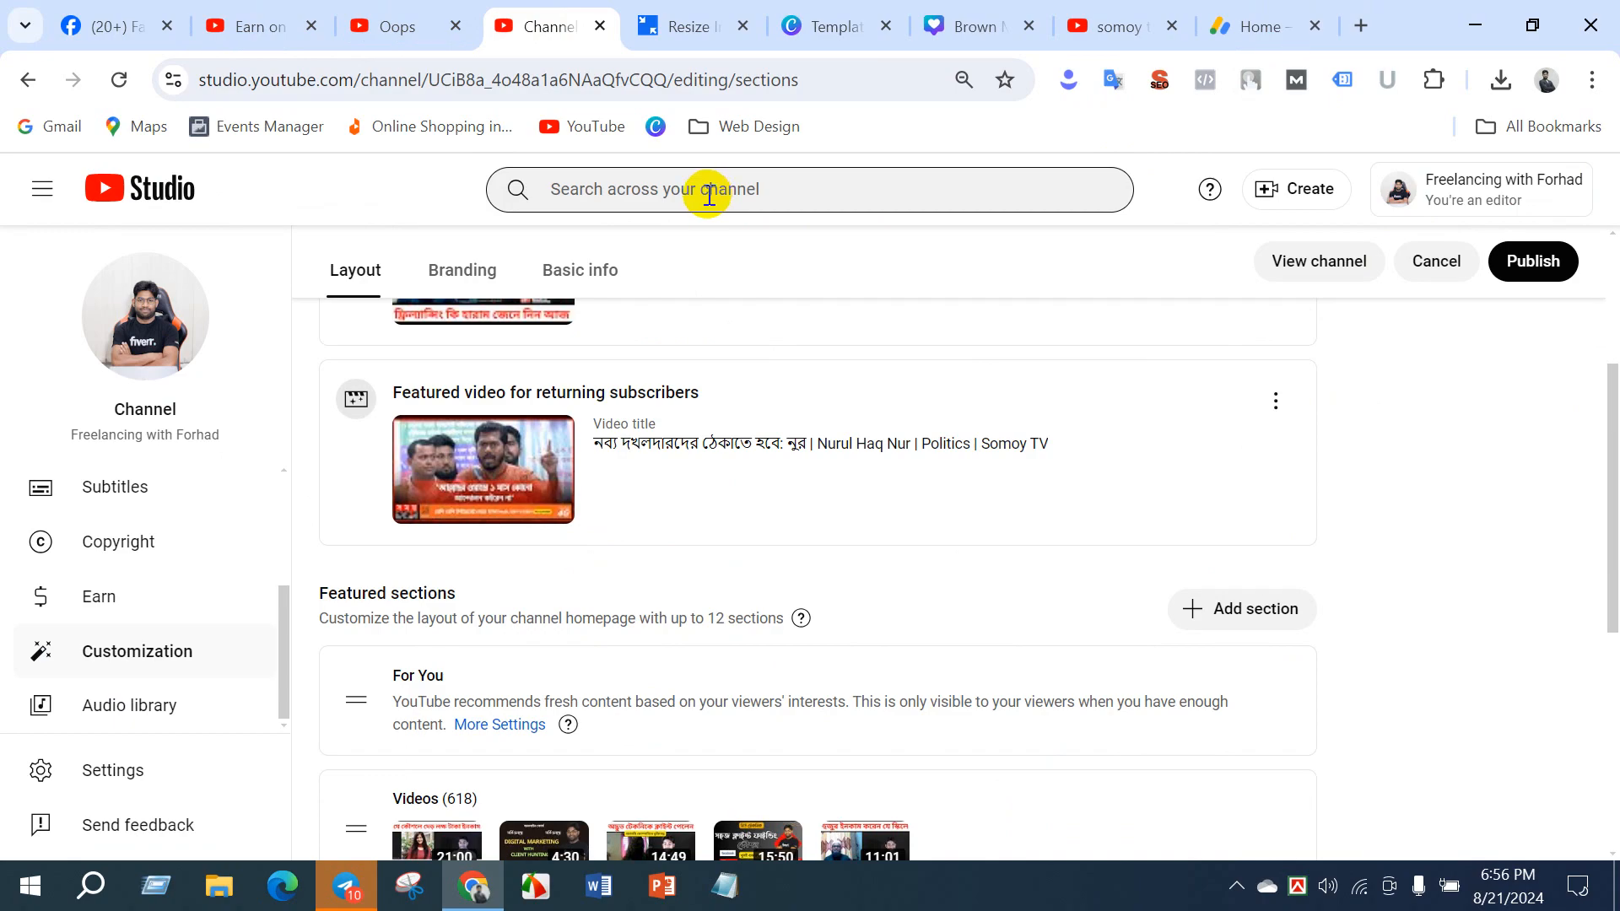
left_click(1240, 34)
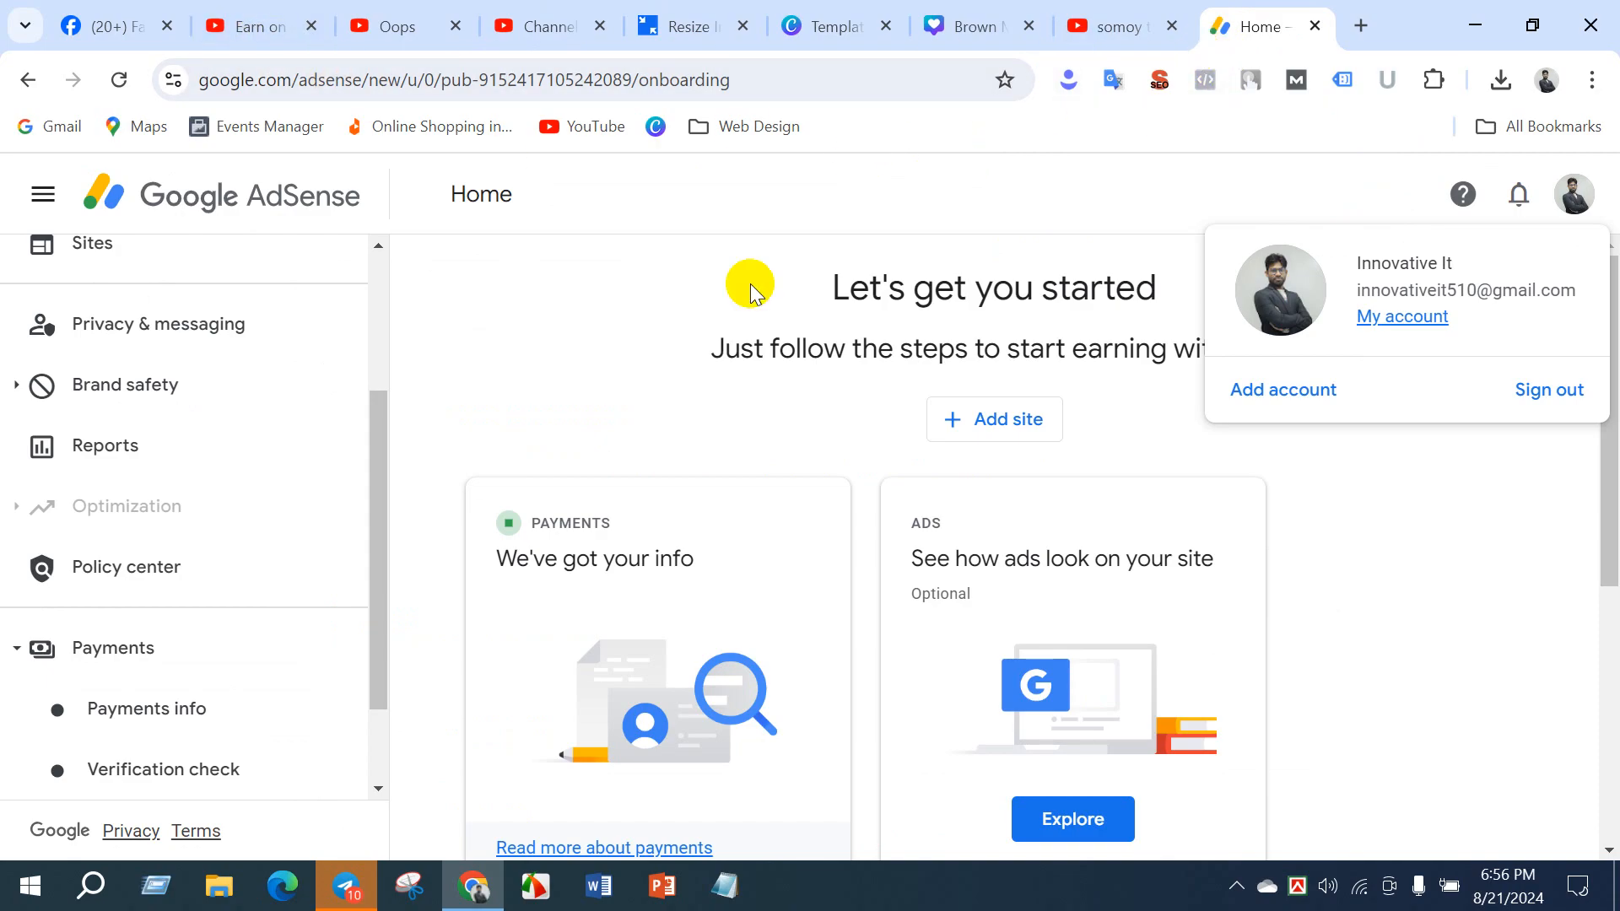
left_click(654, 319)
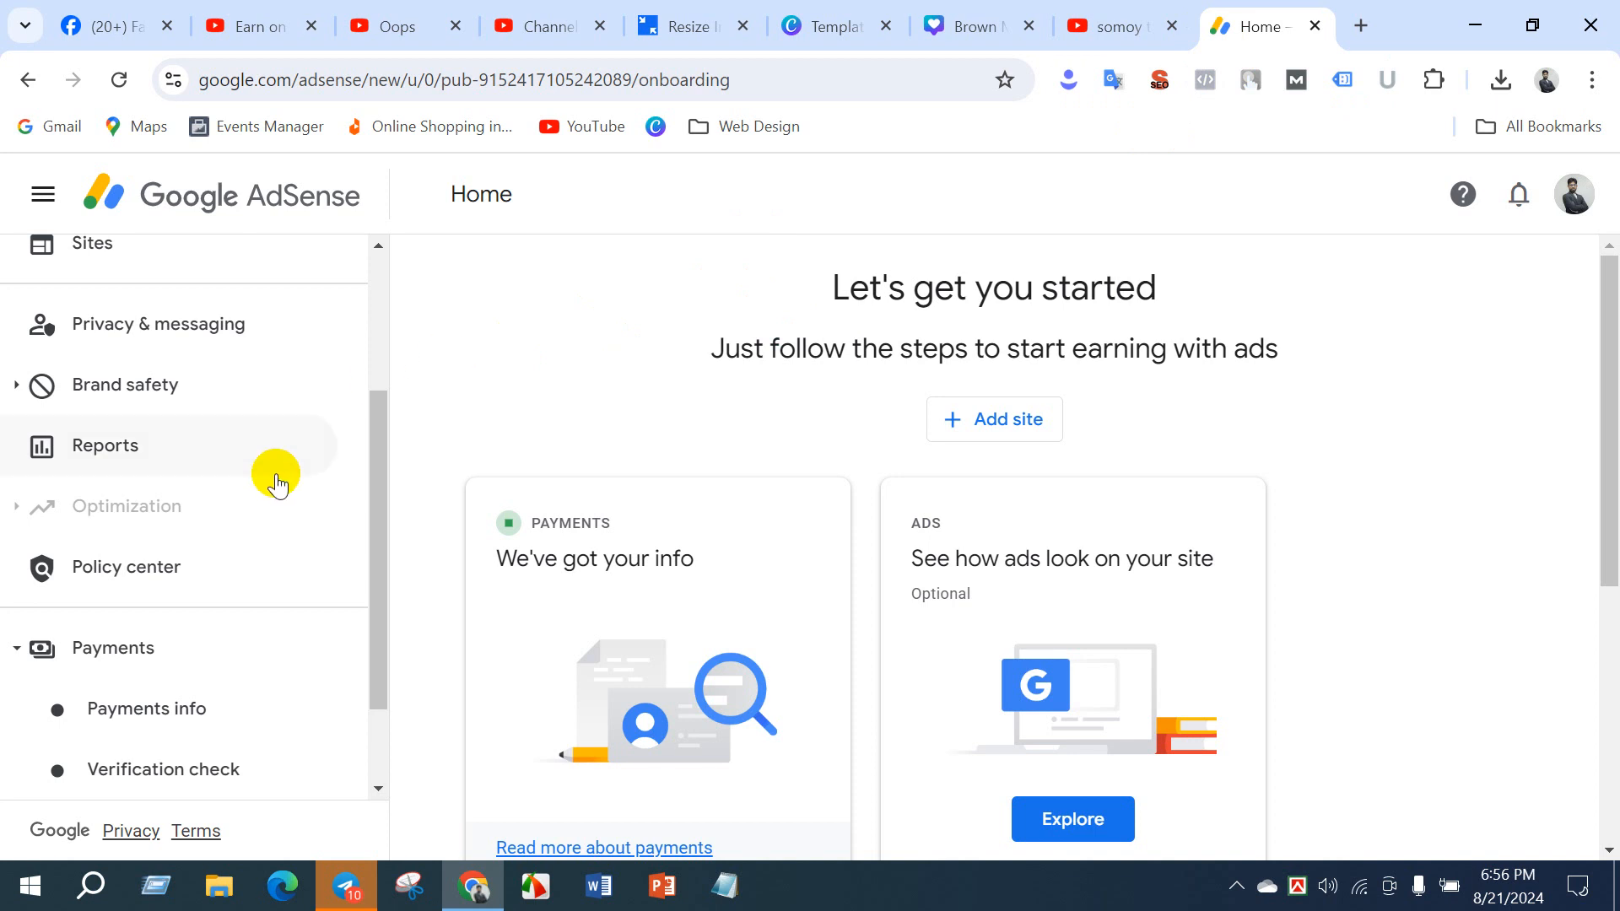
- Open the AdSense verification check and look over the identity verification entry
scroll(272, 498, "down", 2)
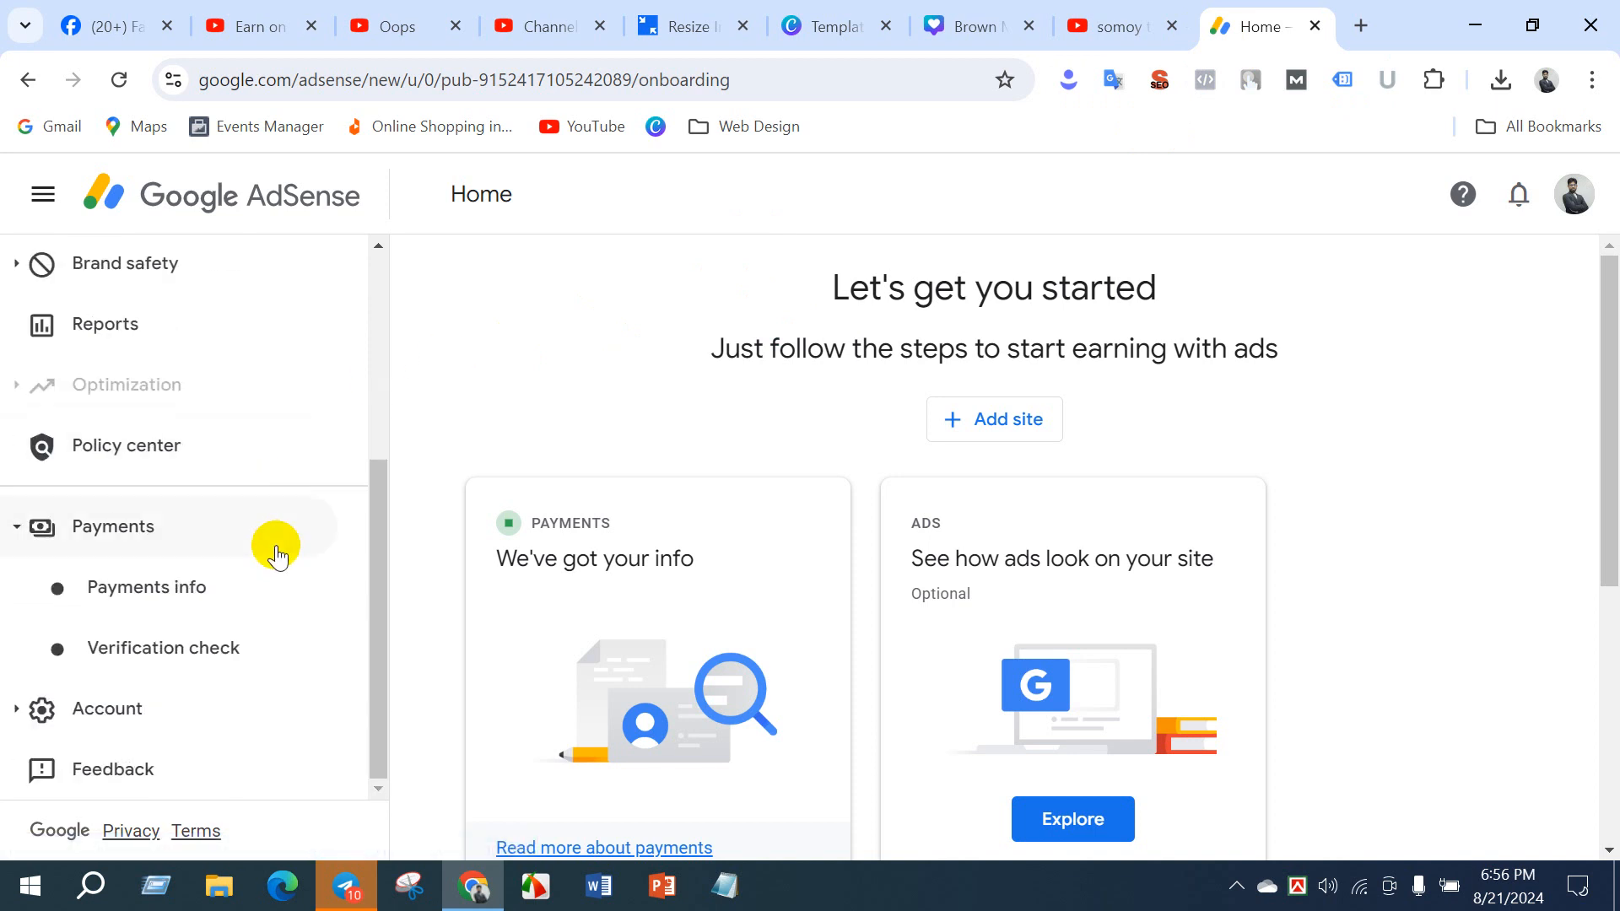
left_click(157, 654)
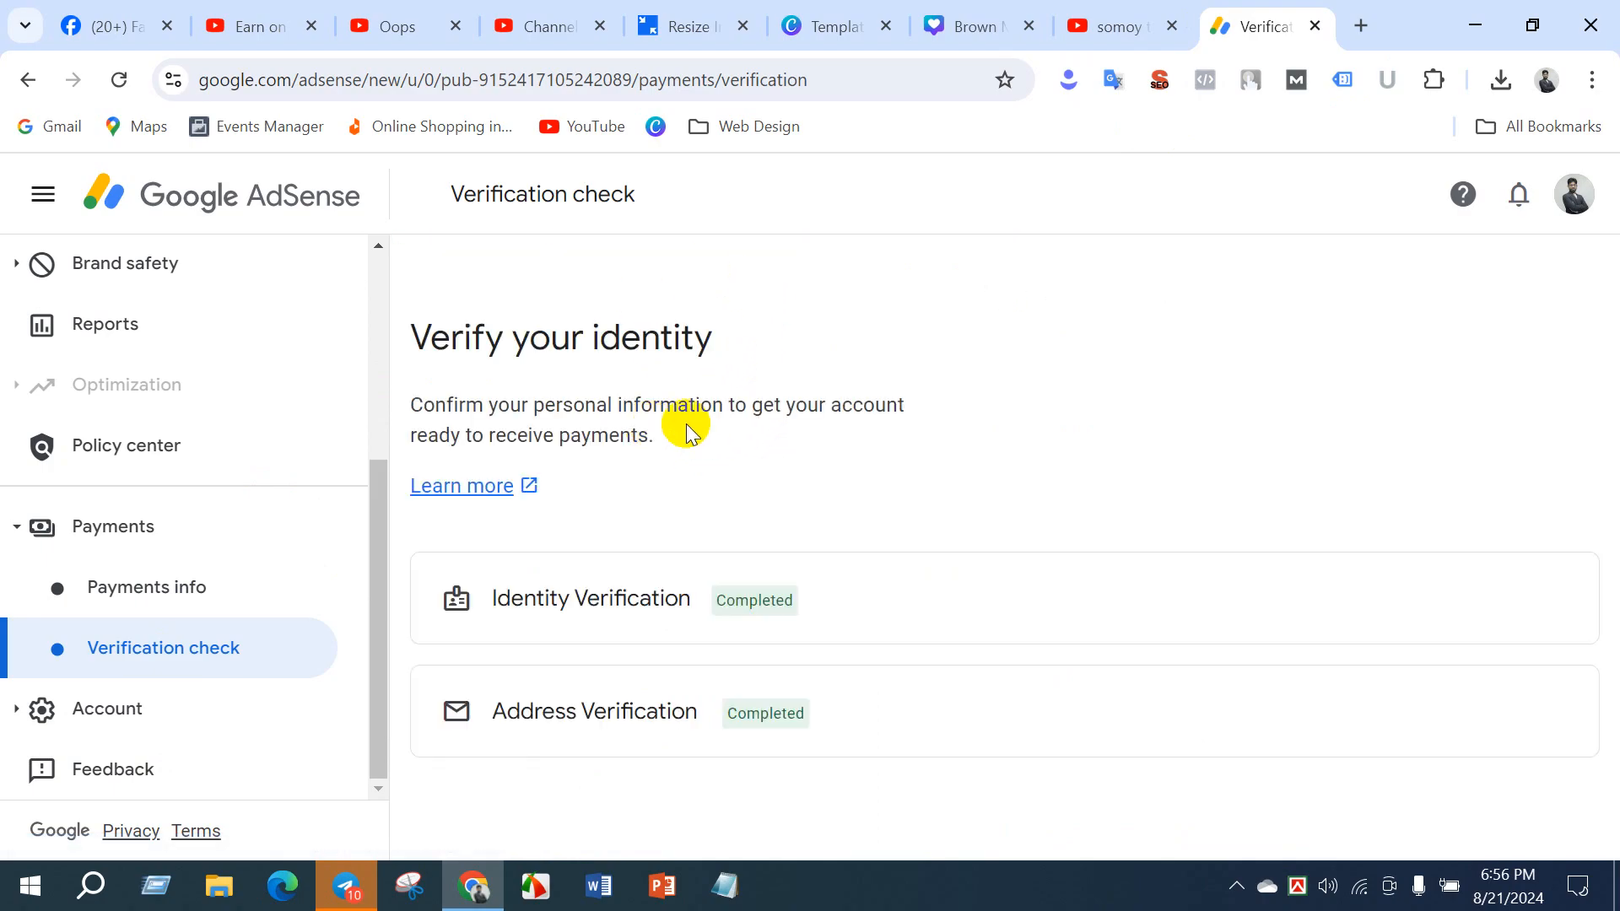
left_click_drag(506, 601, 683, 599)
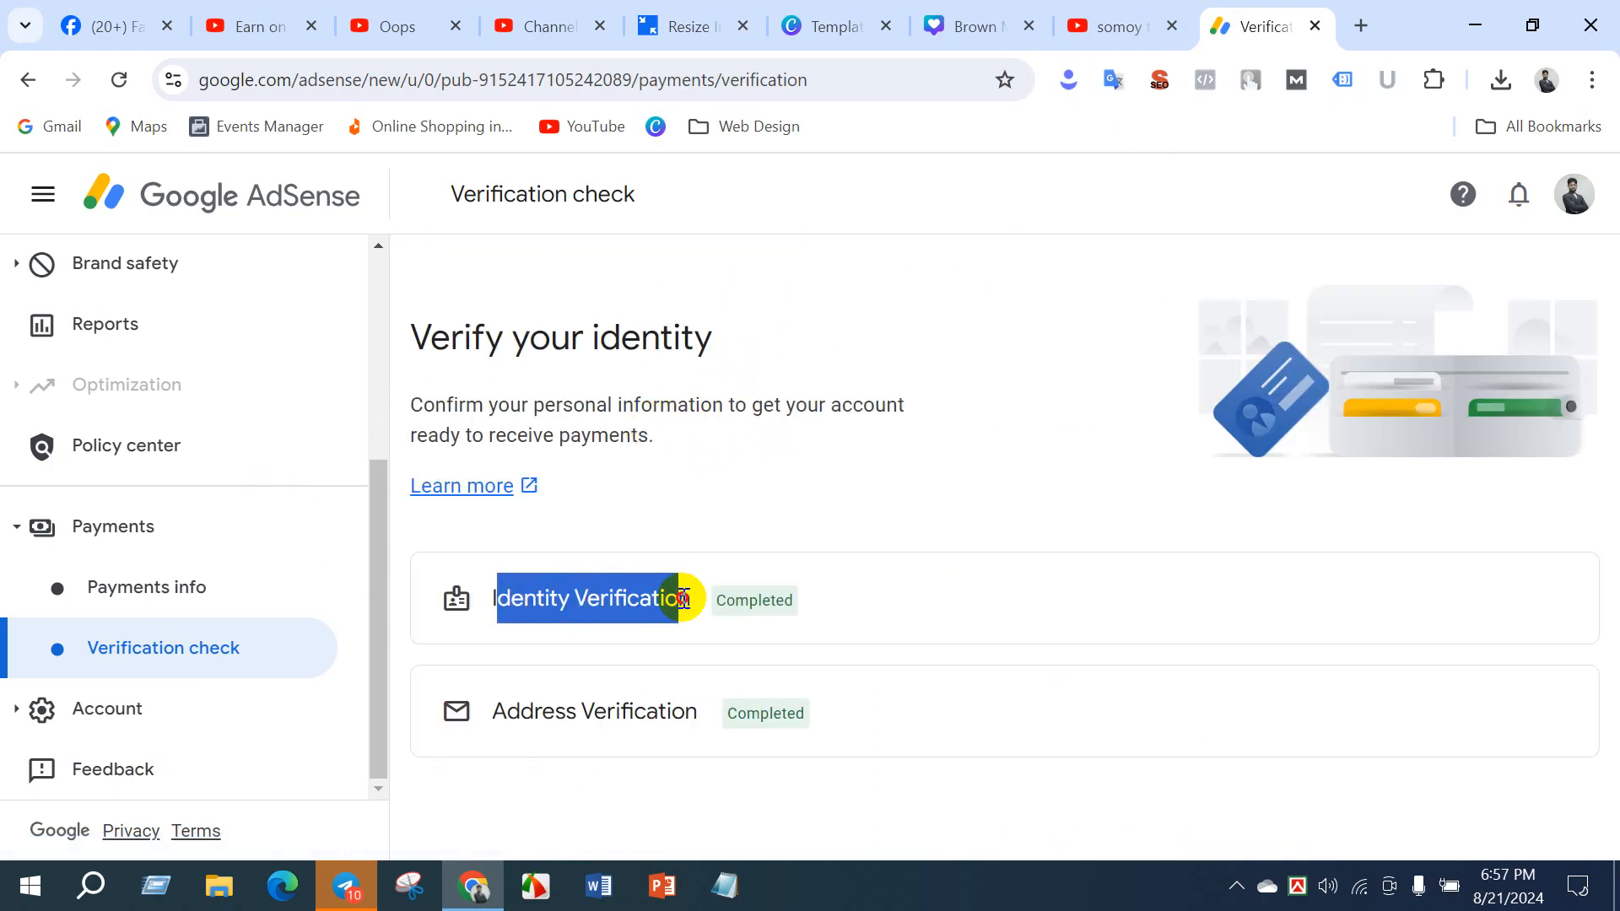
left_click(751, 559)
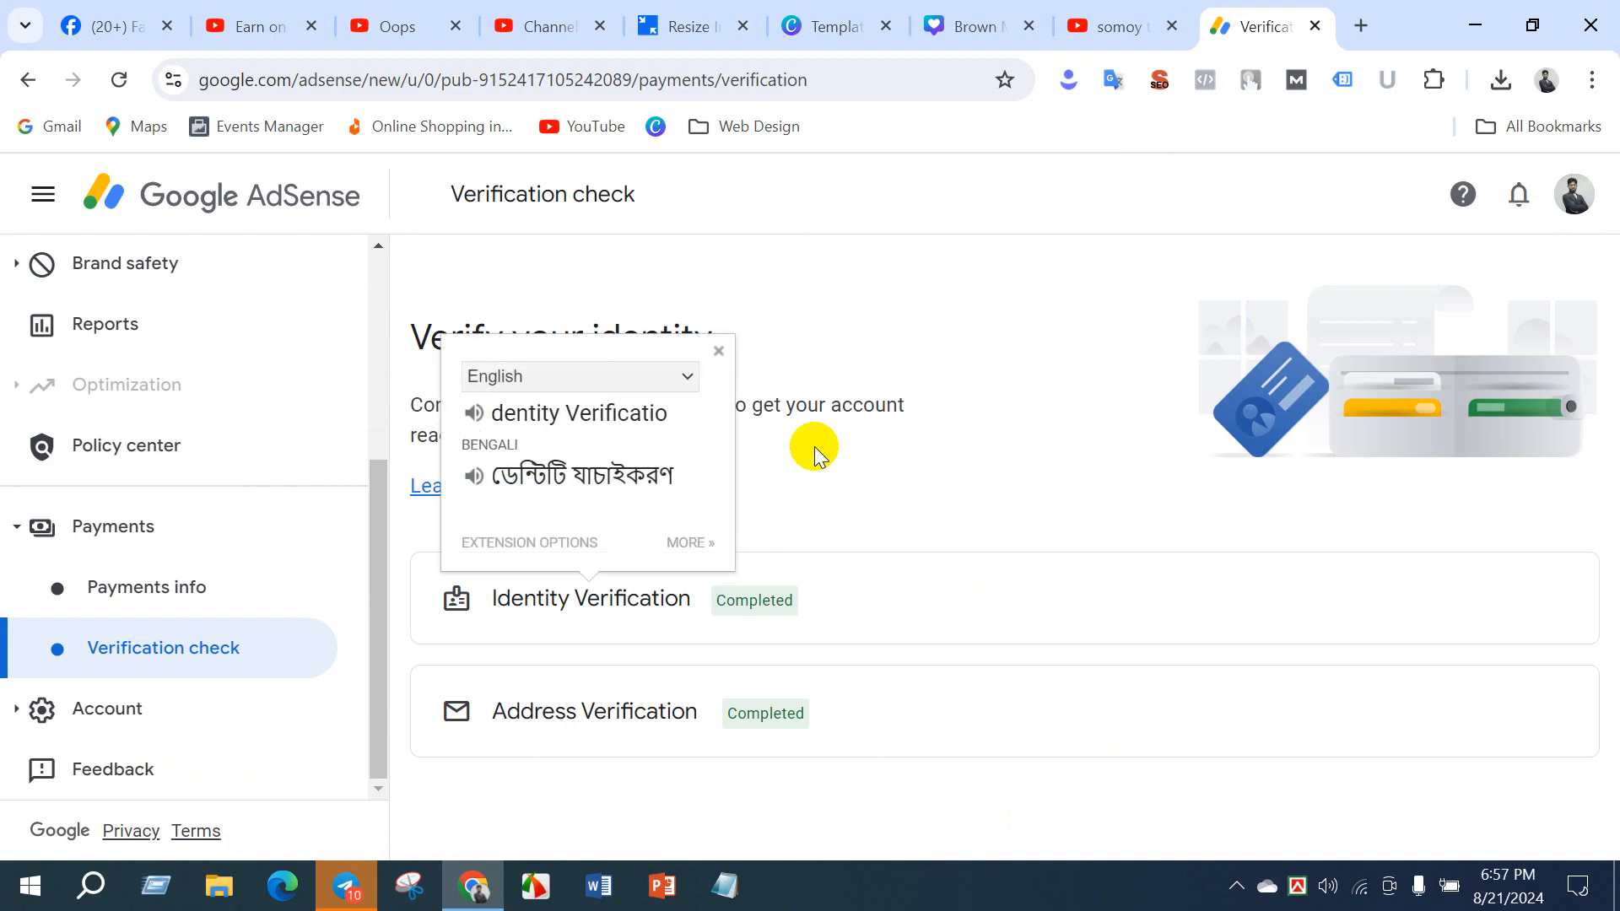
left_click(794, 380)
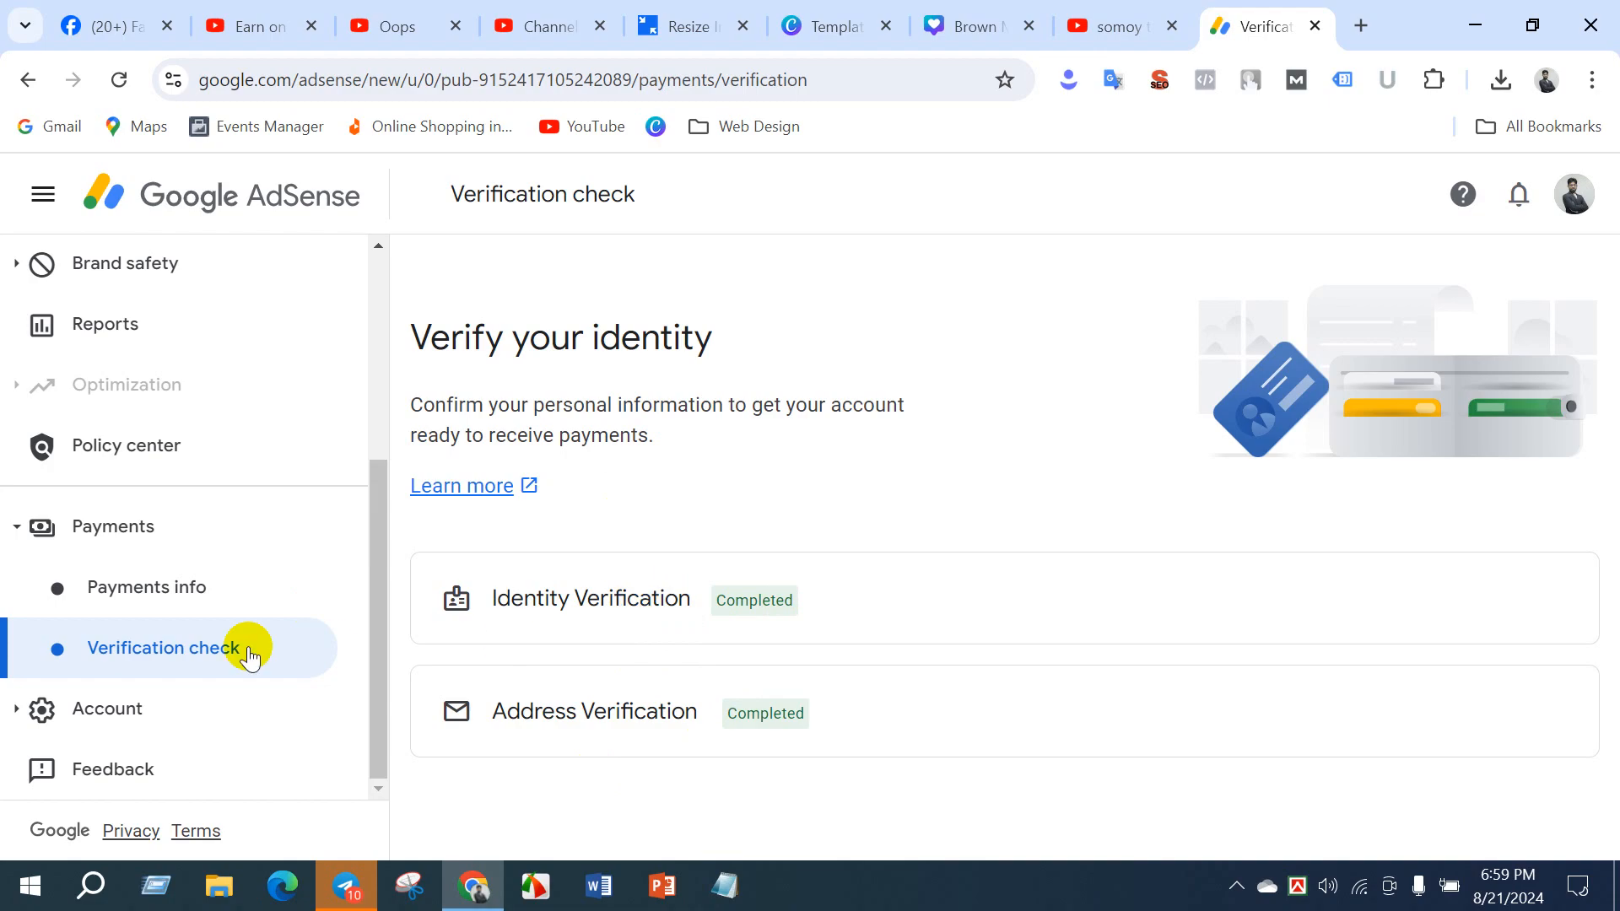
- Open the AdSense payments info for the YouTube (Bangladesh) payments account and review its earnings, transactions and payment method
left_click(181, 604)
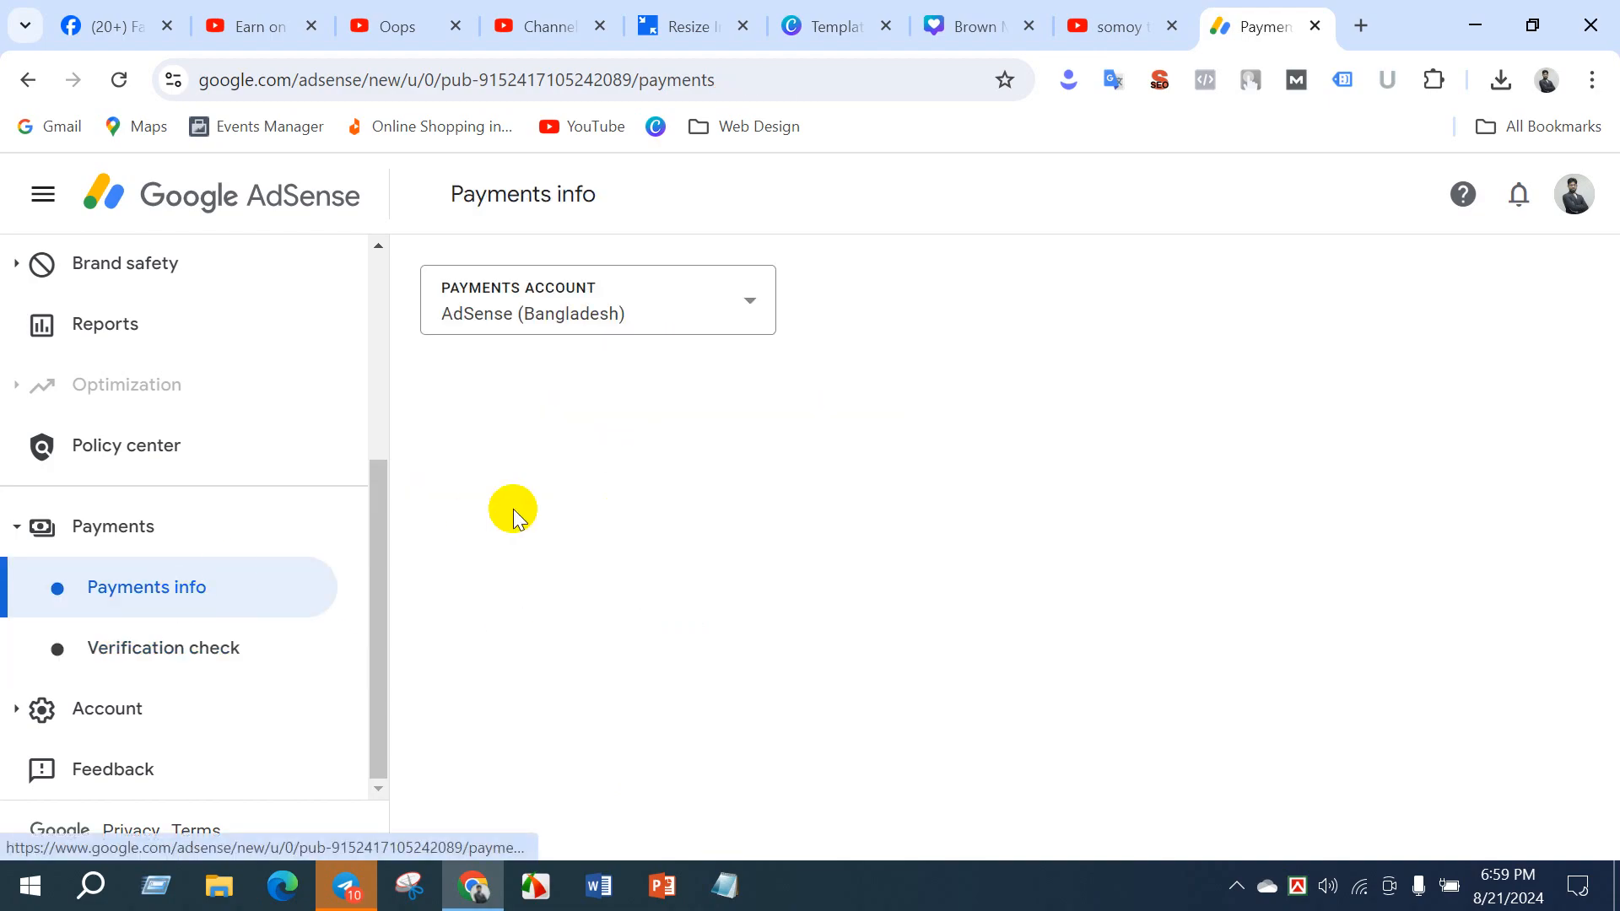
left_click(716, 300)
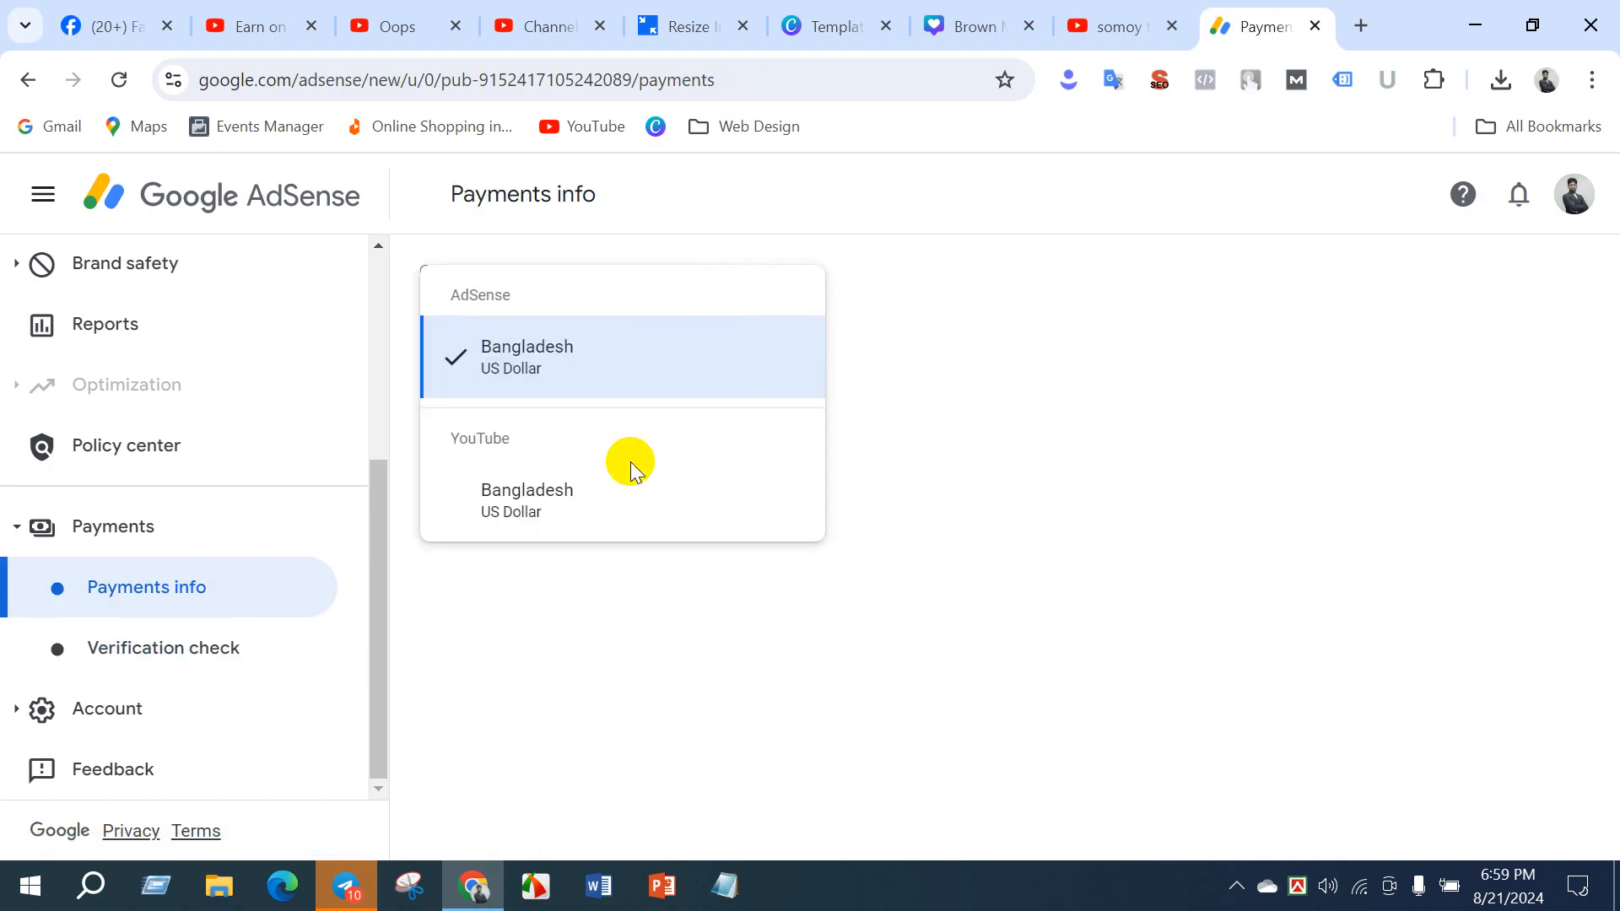
left_click(597, 484)
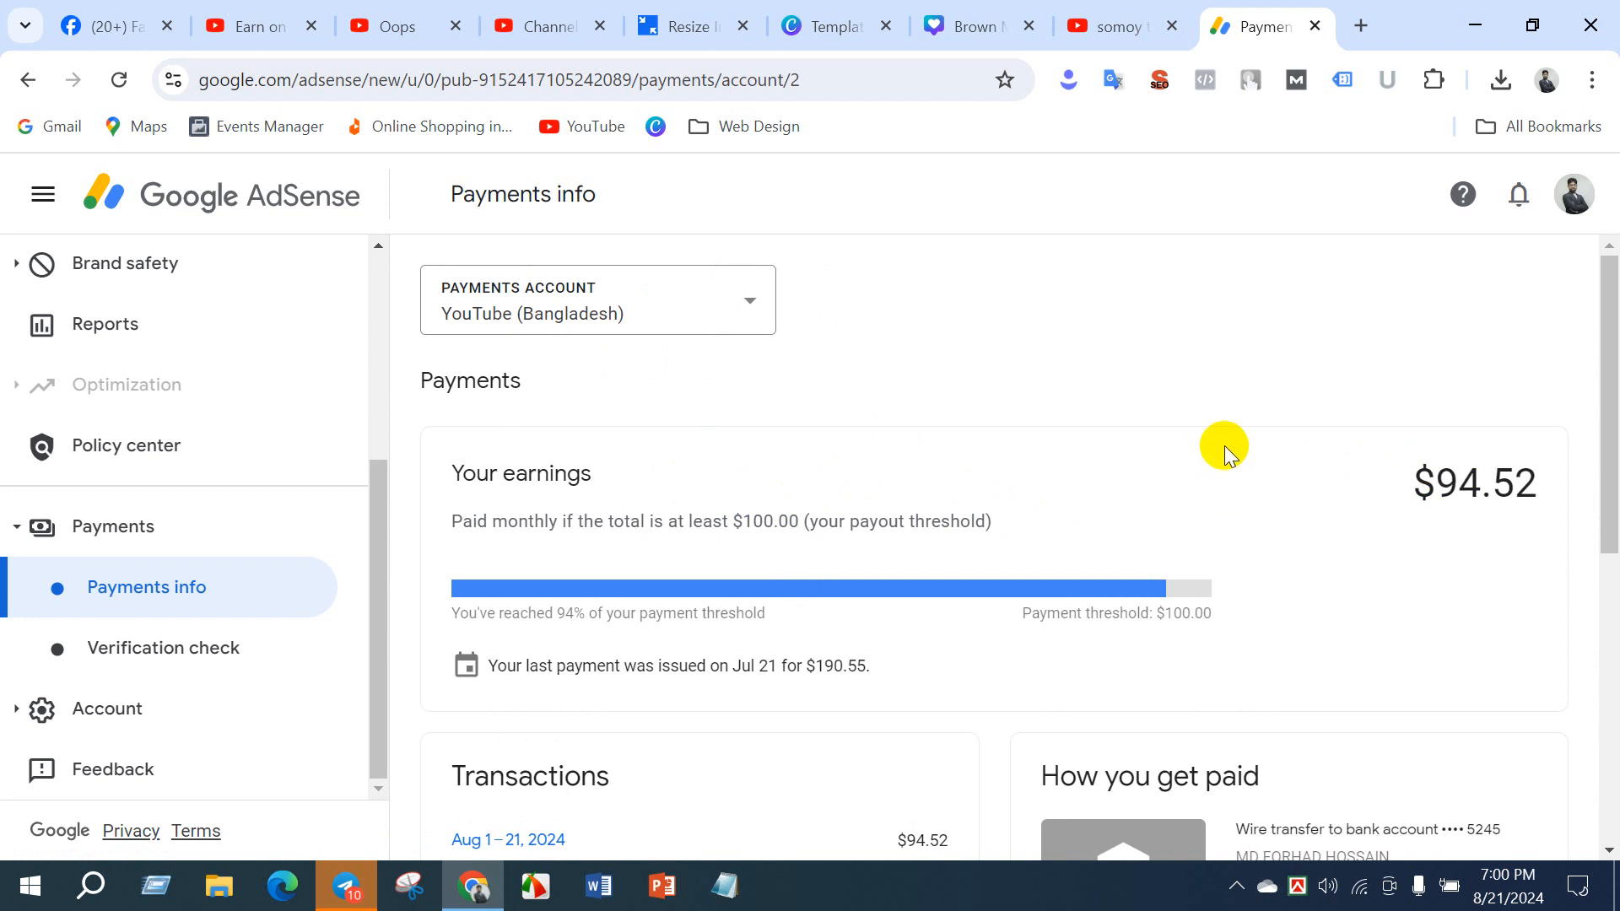
scroll(1274, 569, "down", 1)
scroll(1274, 570, "down", 2)
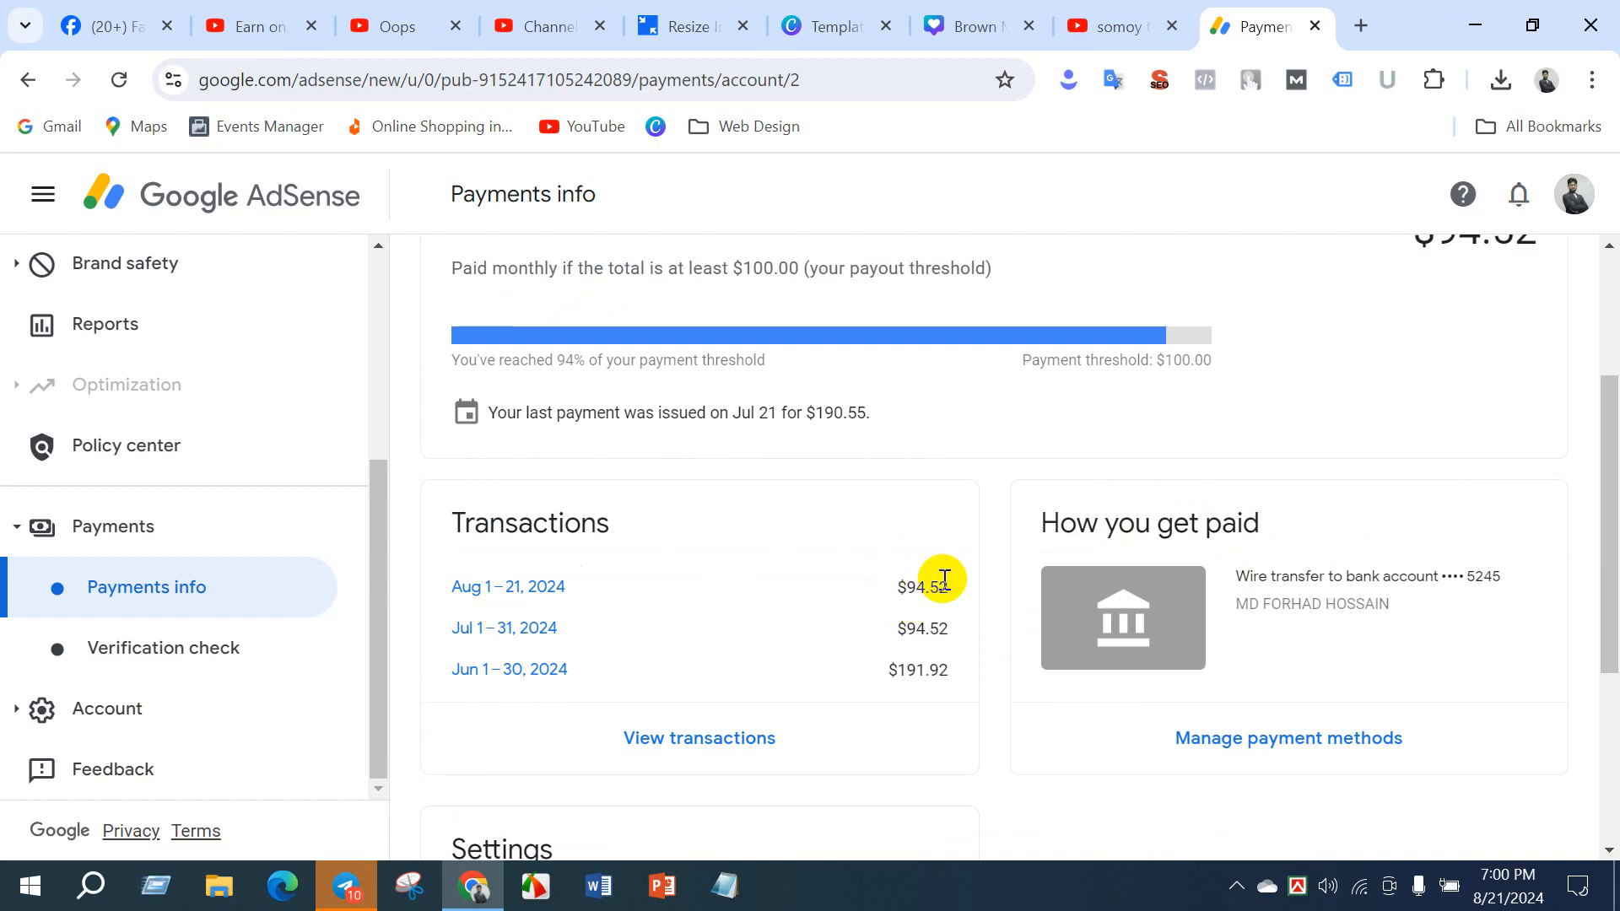
scroll(1307, 447, "up", 3)
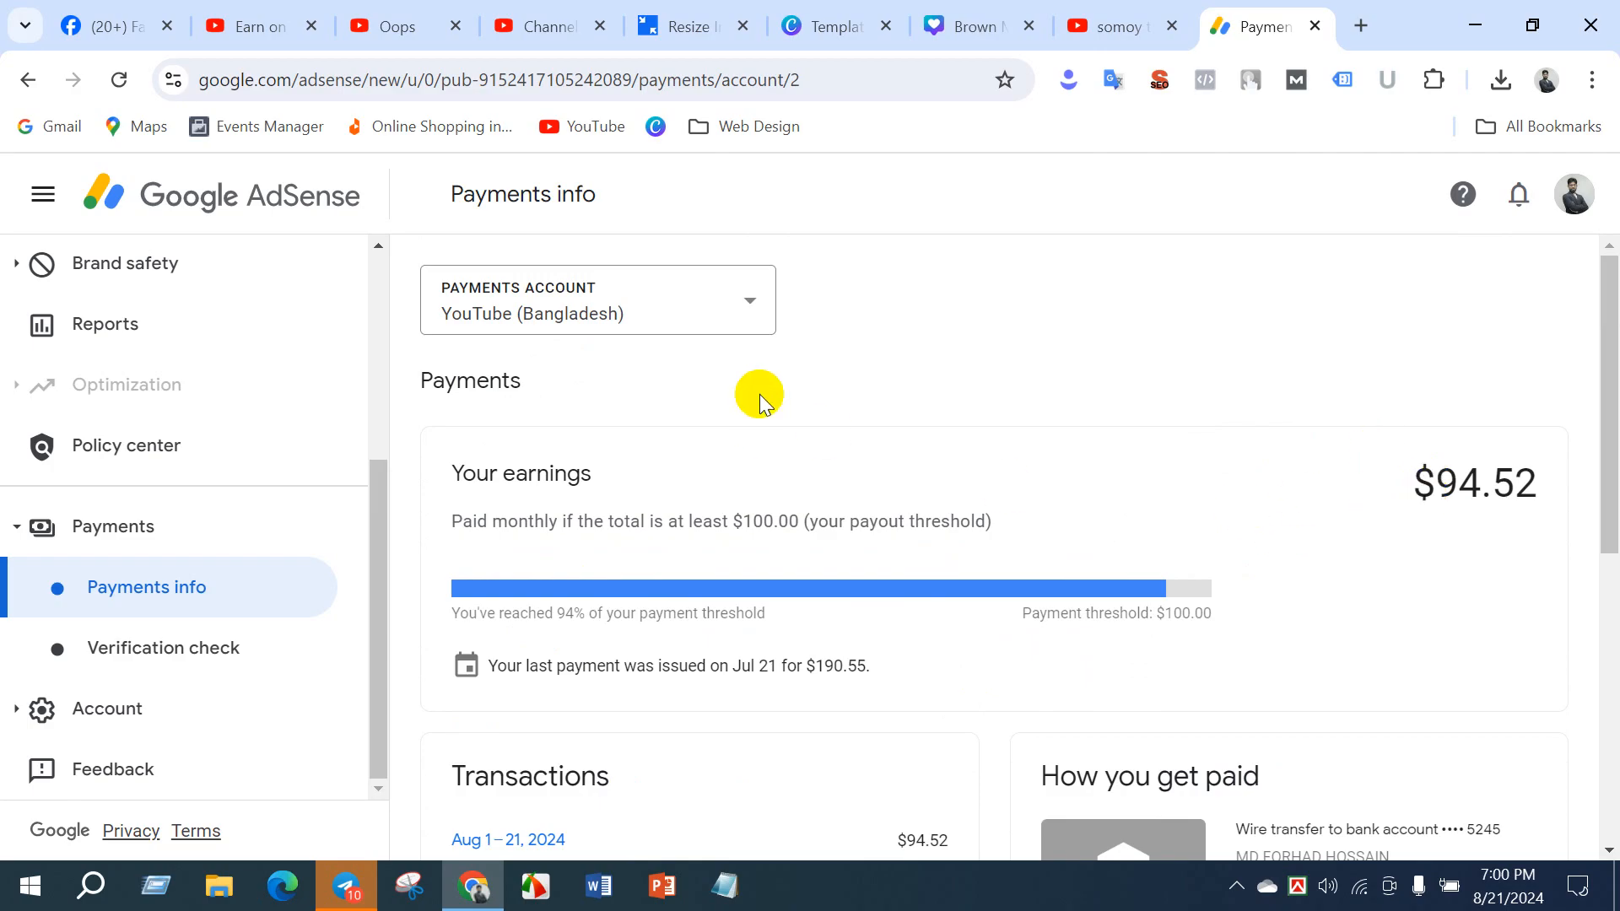
scroll(1037, 557, "down", 5)
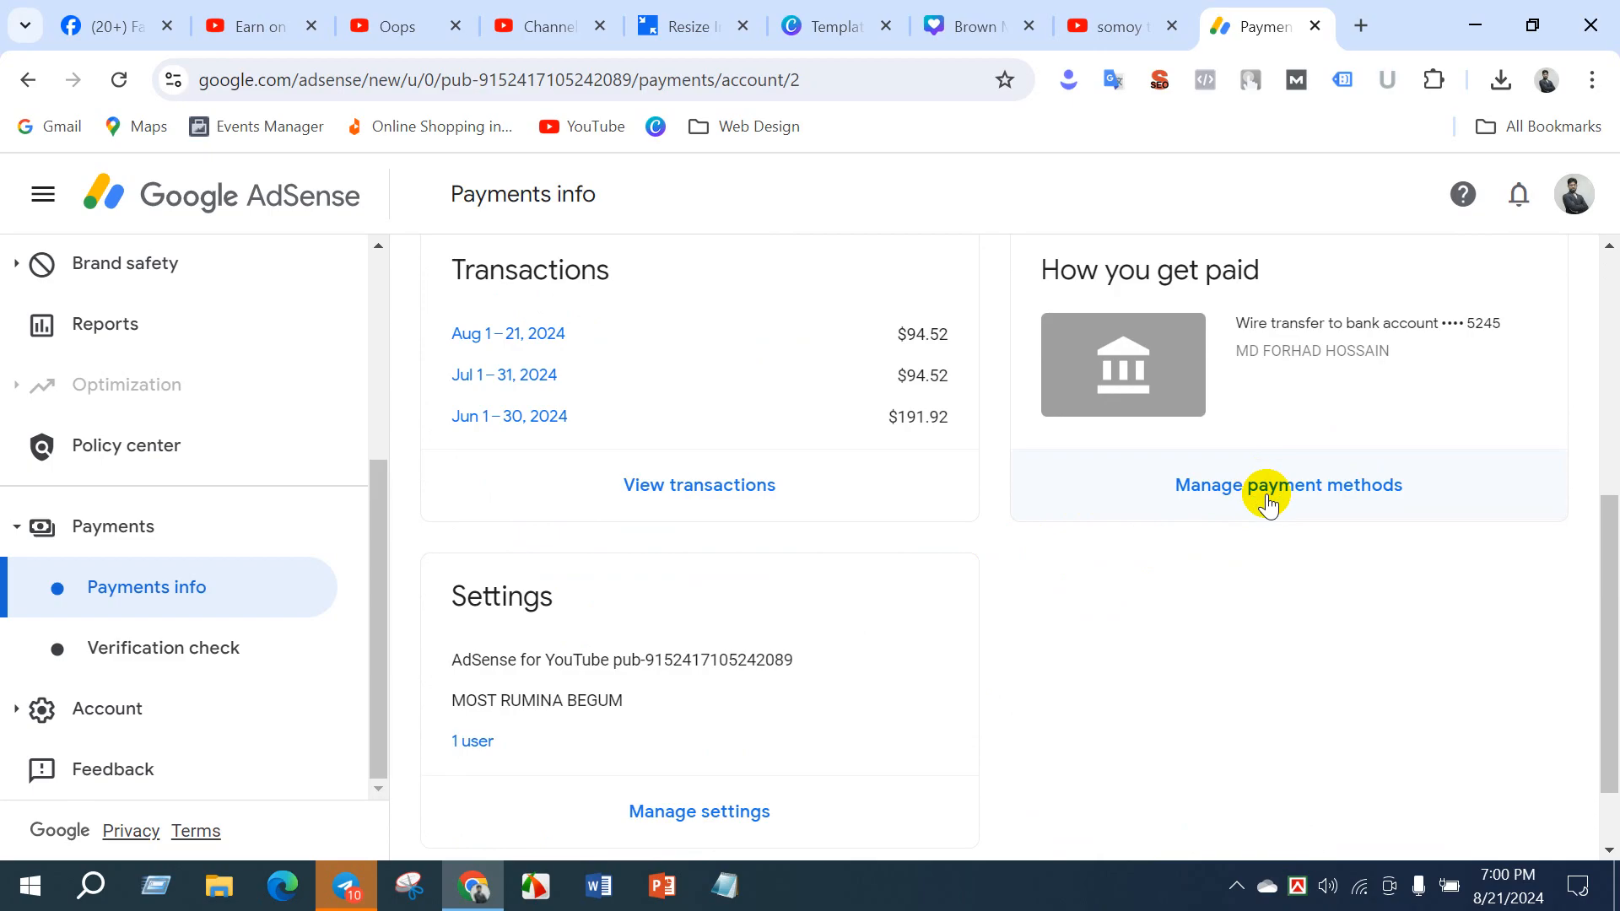
- Examine the AdSense earnings balance, the payout threshold and the date of the last issued payment, highlighting each figure
scroll(1291, 504, "up", 3)
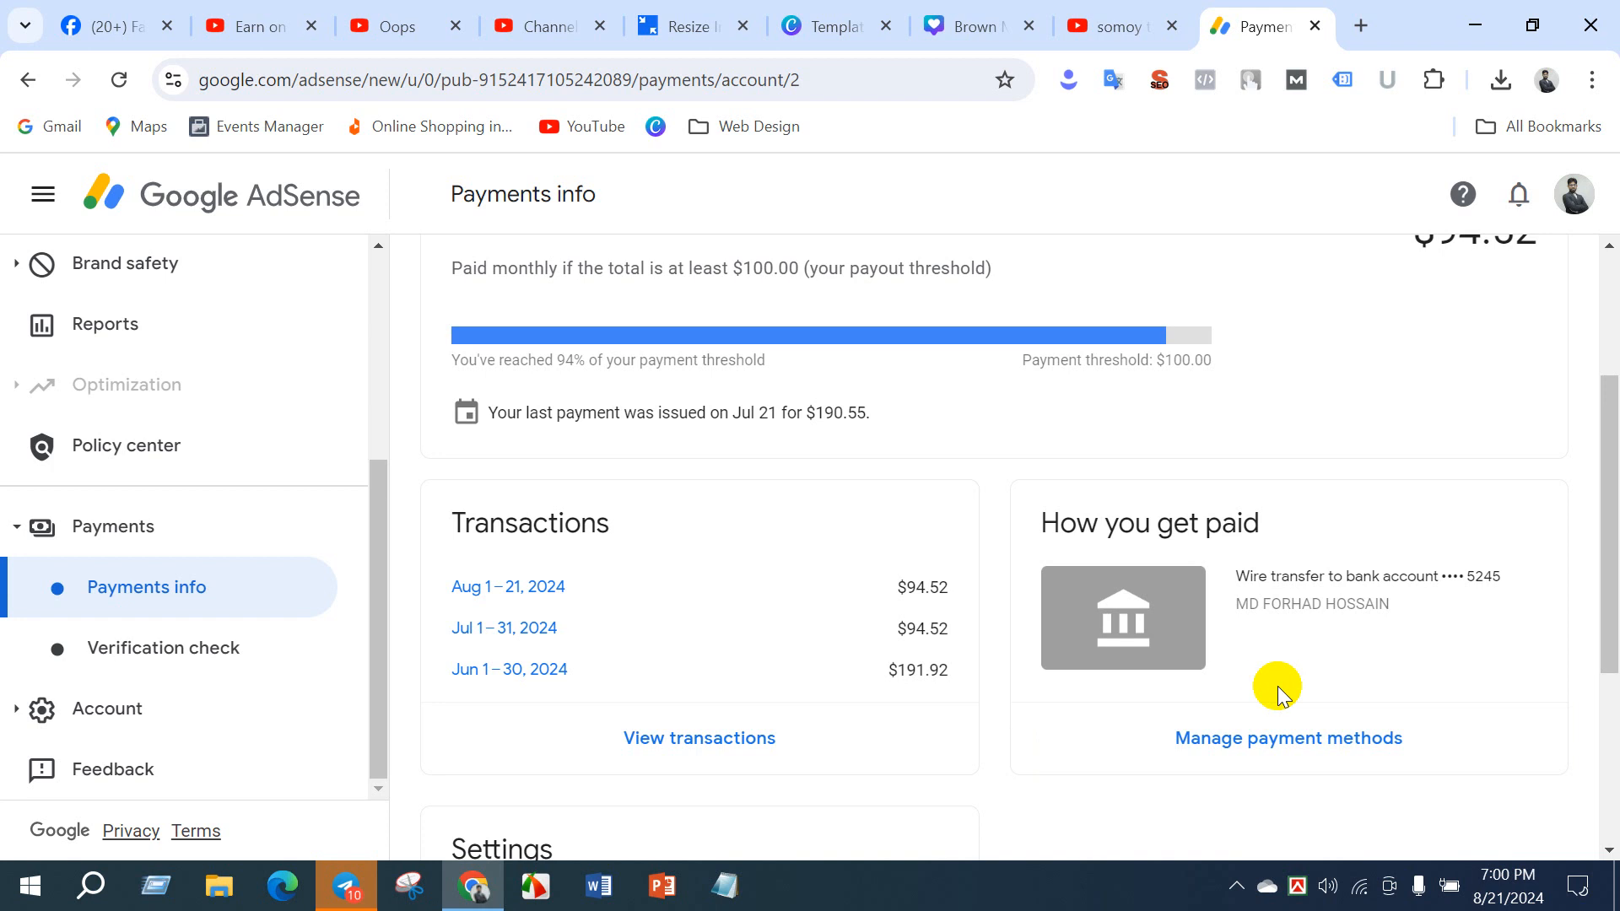
scroll(1091, 498, "up", 3)
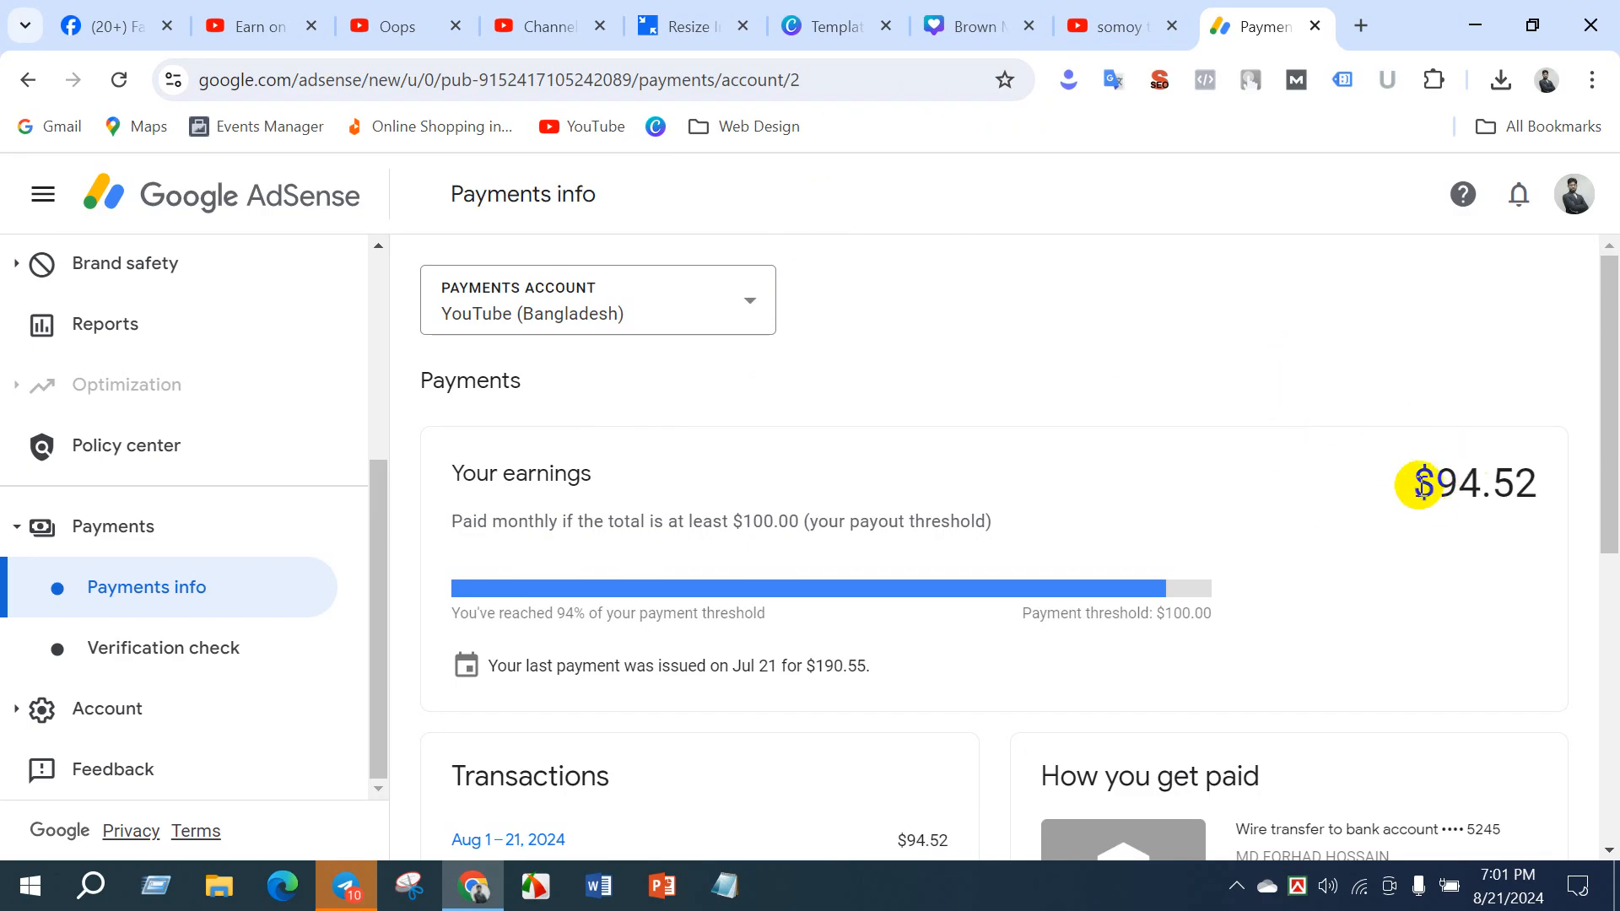
left_click_drag(1412, 483, 1535, 482)
left_click(1474, 480)
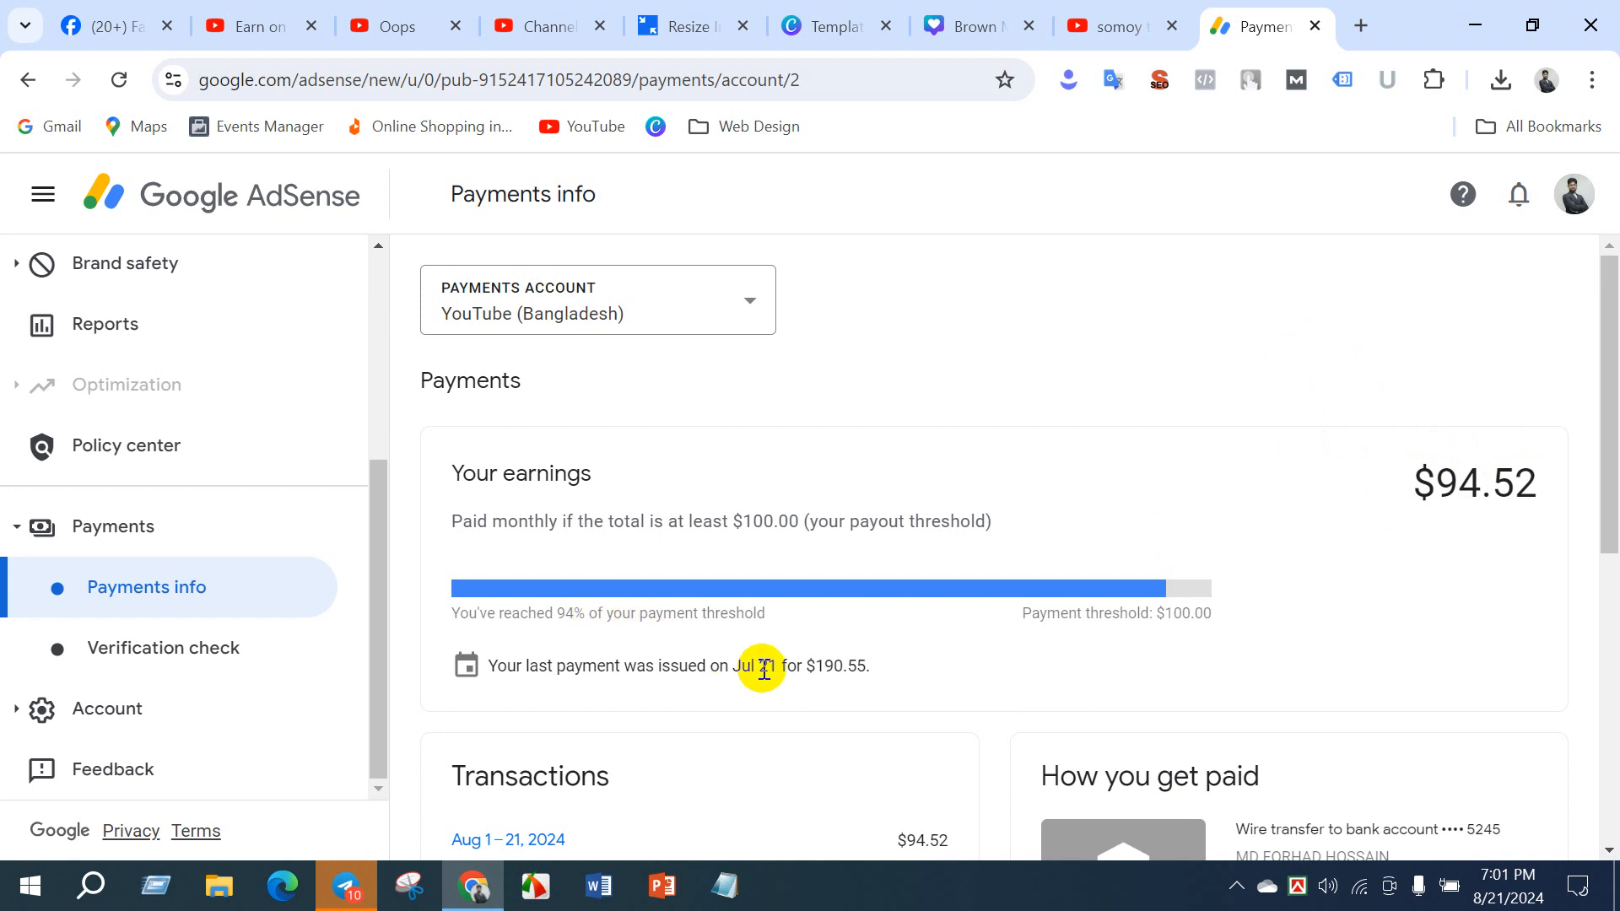
left_click_drag(736, 527, 790, 517)
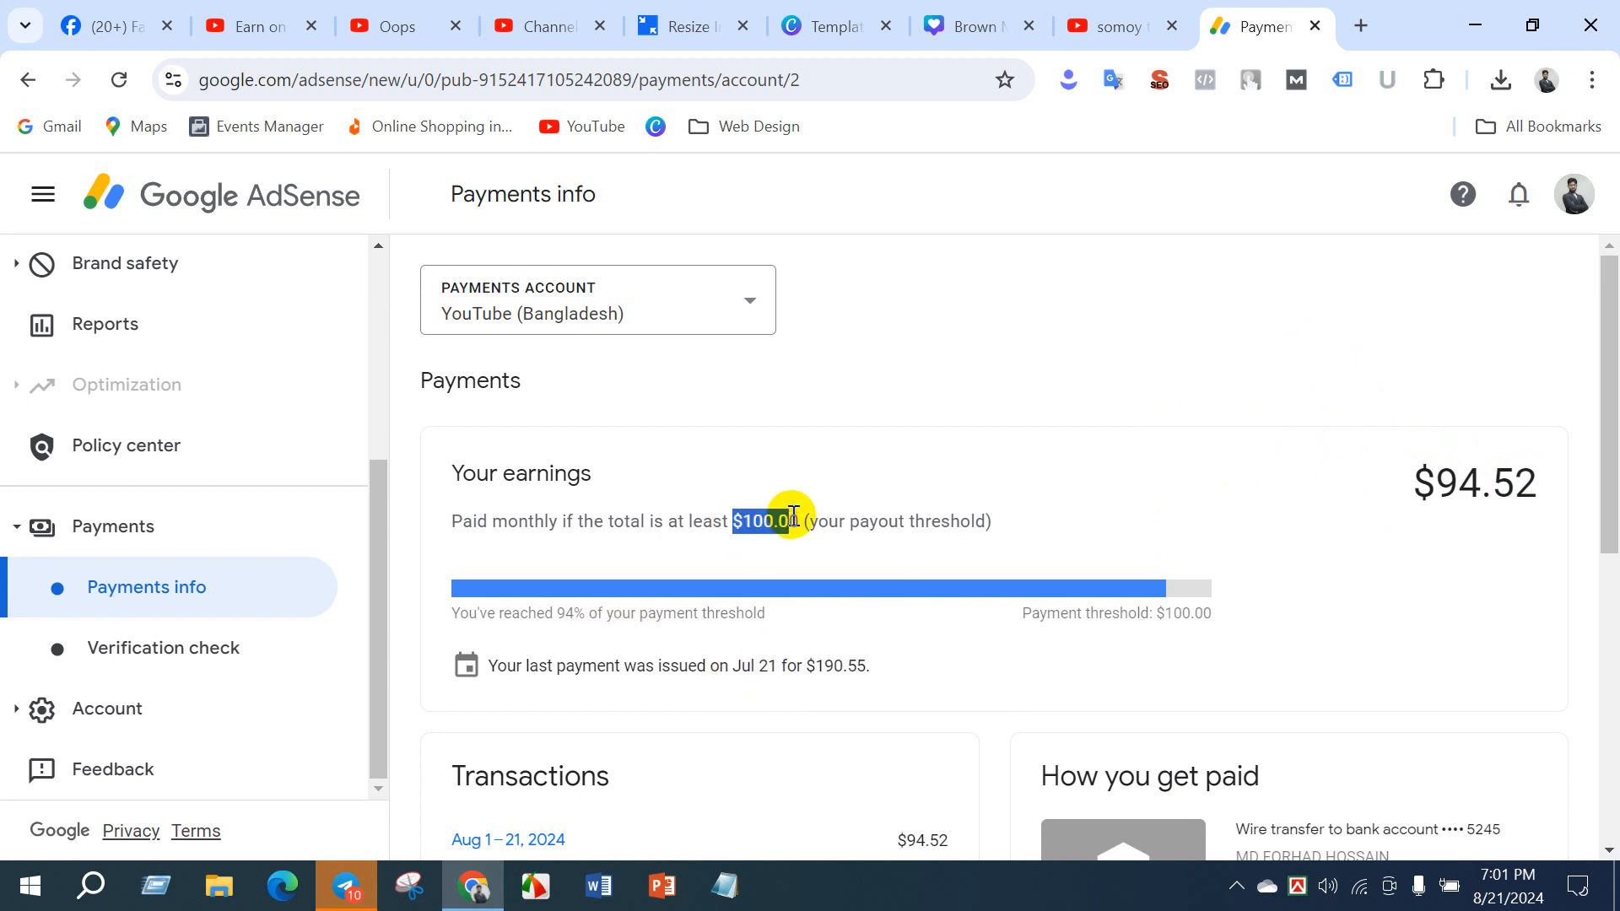
left_click(1466, 482)
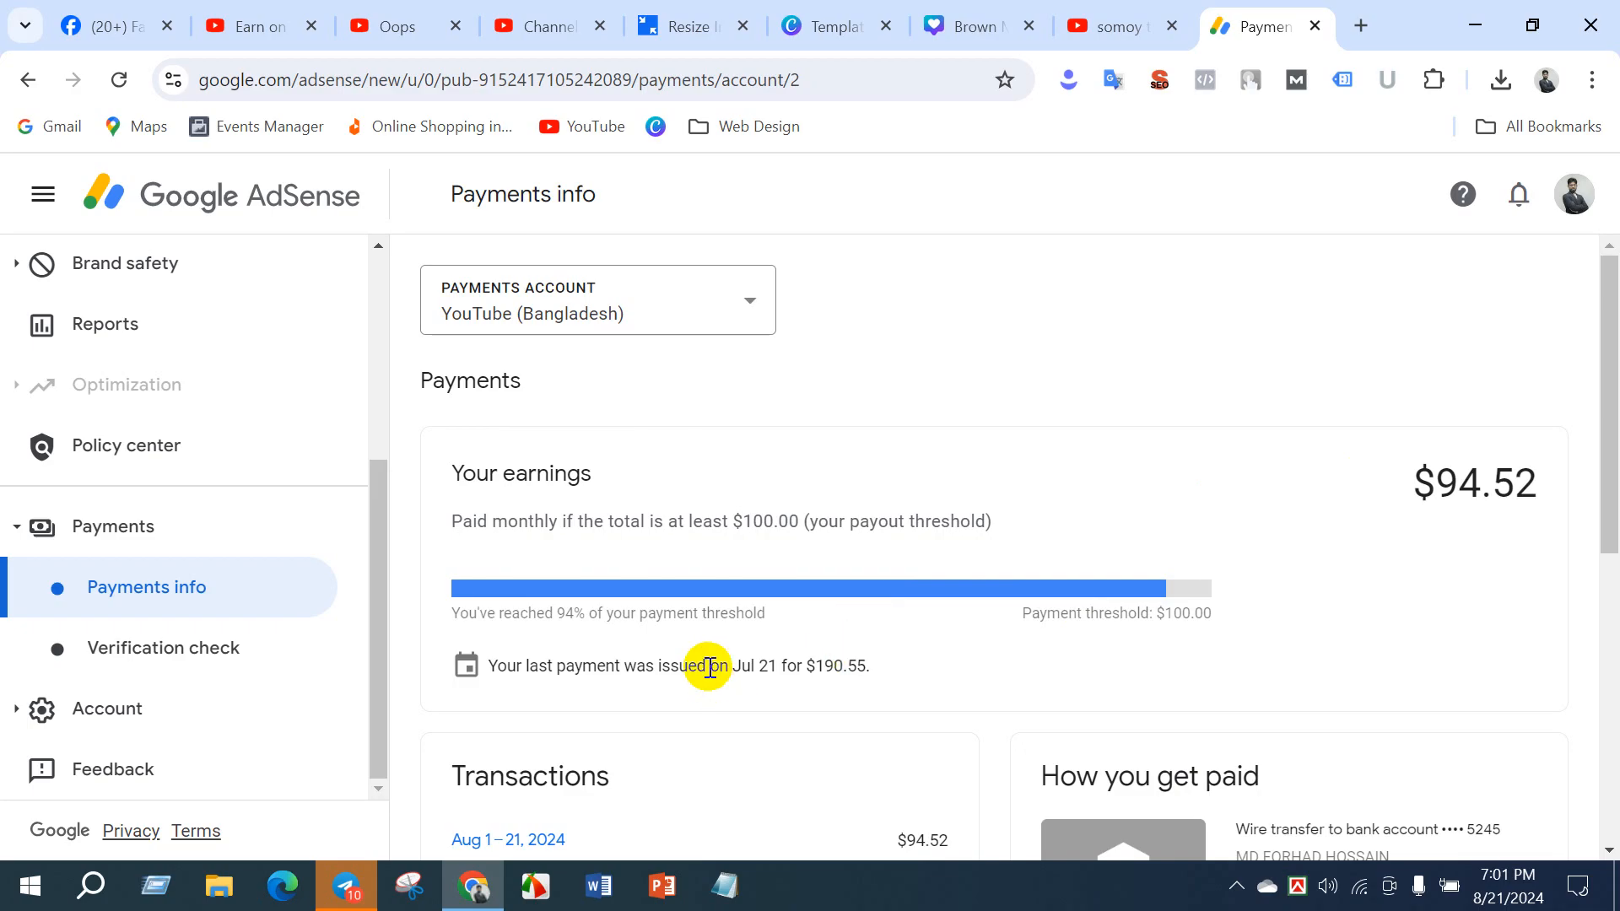
left_click_drag(742, 665, 778, 666)
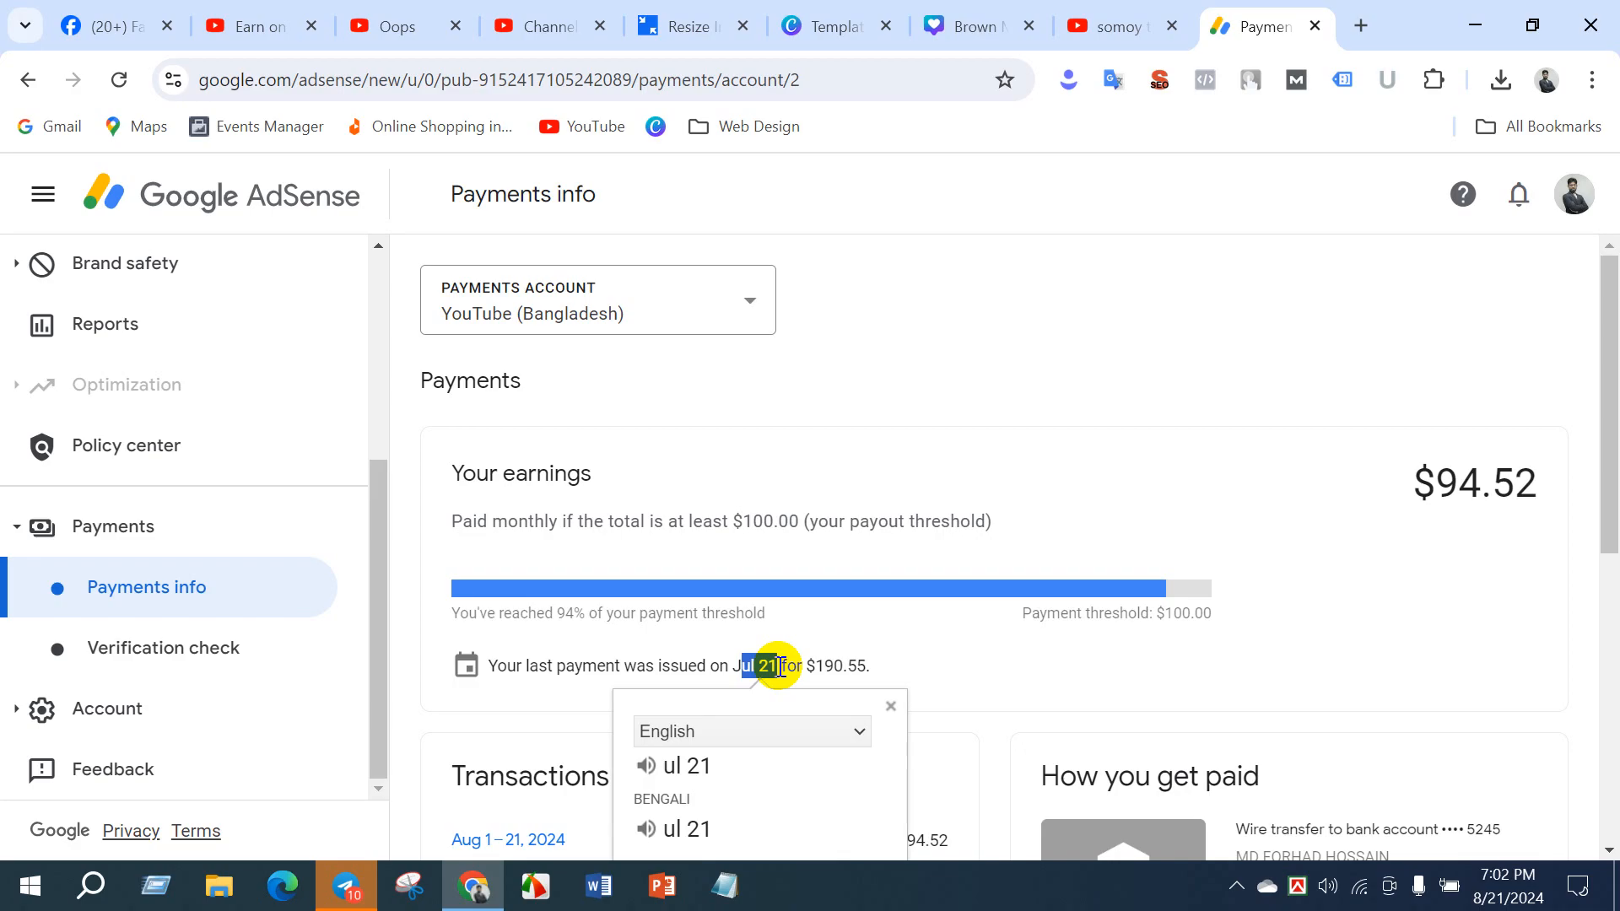
left_click(1113, 507)
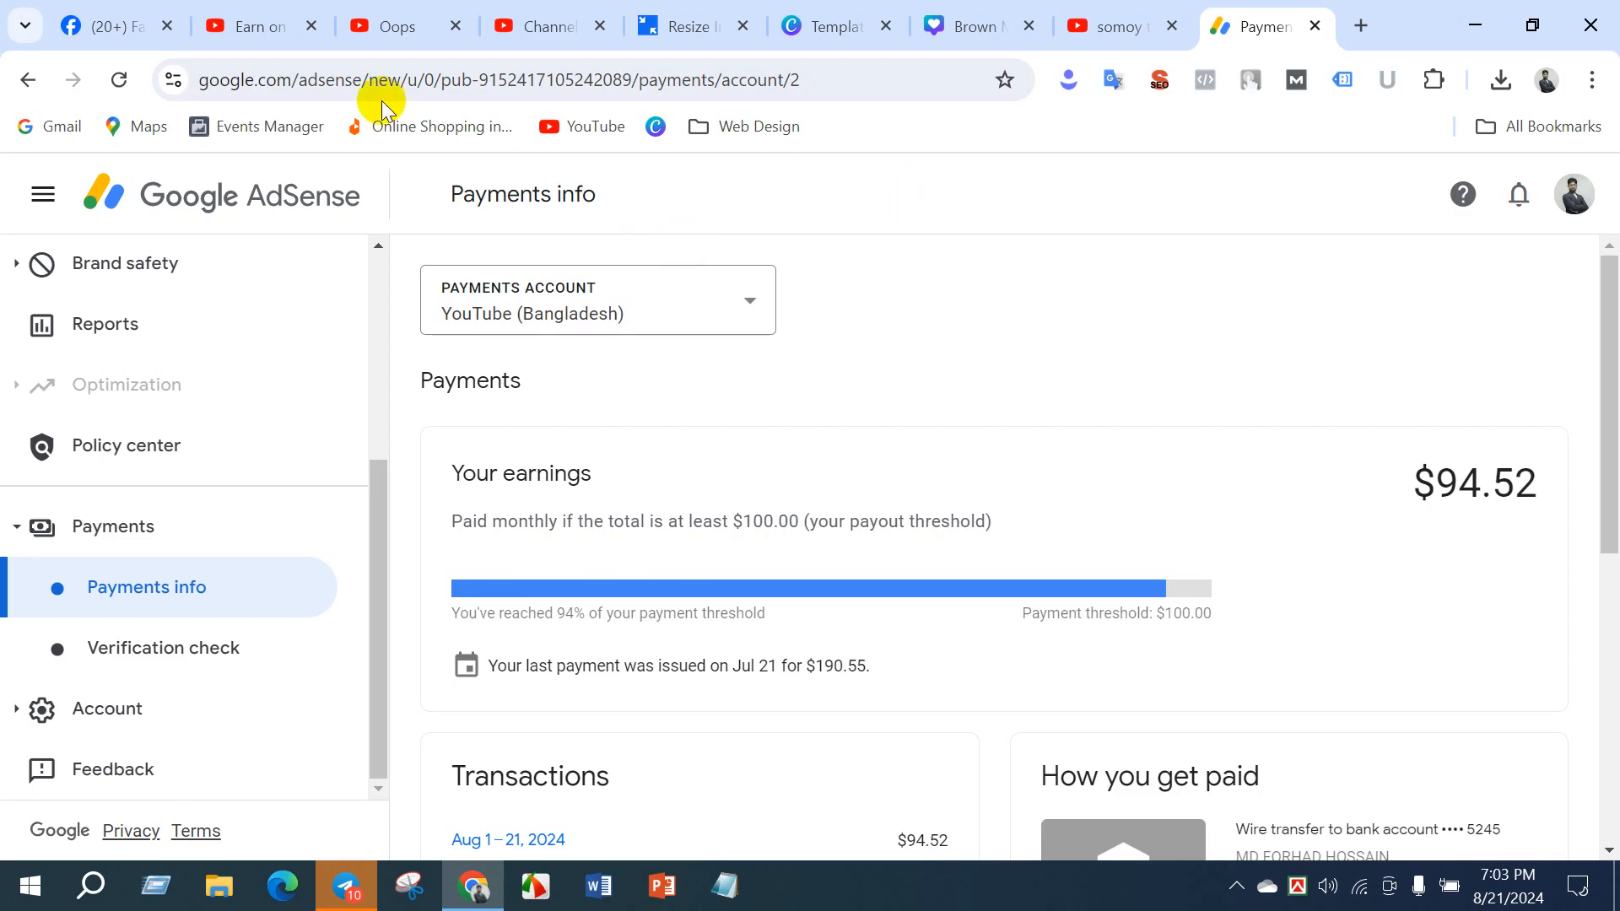
- Return to YouTube Studio, discard the monetized channel's unsaved layout changes and open its content list to review the videos' monetization status
left_click(254, 26)
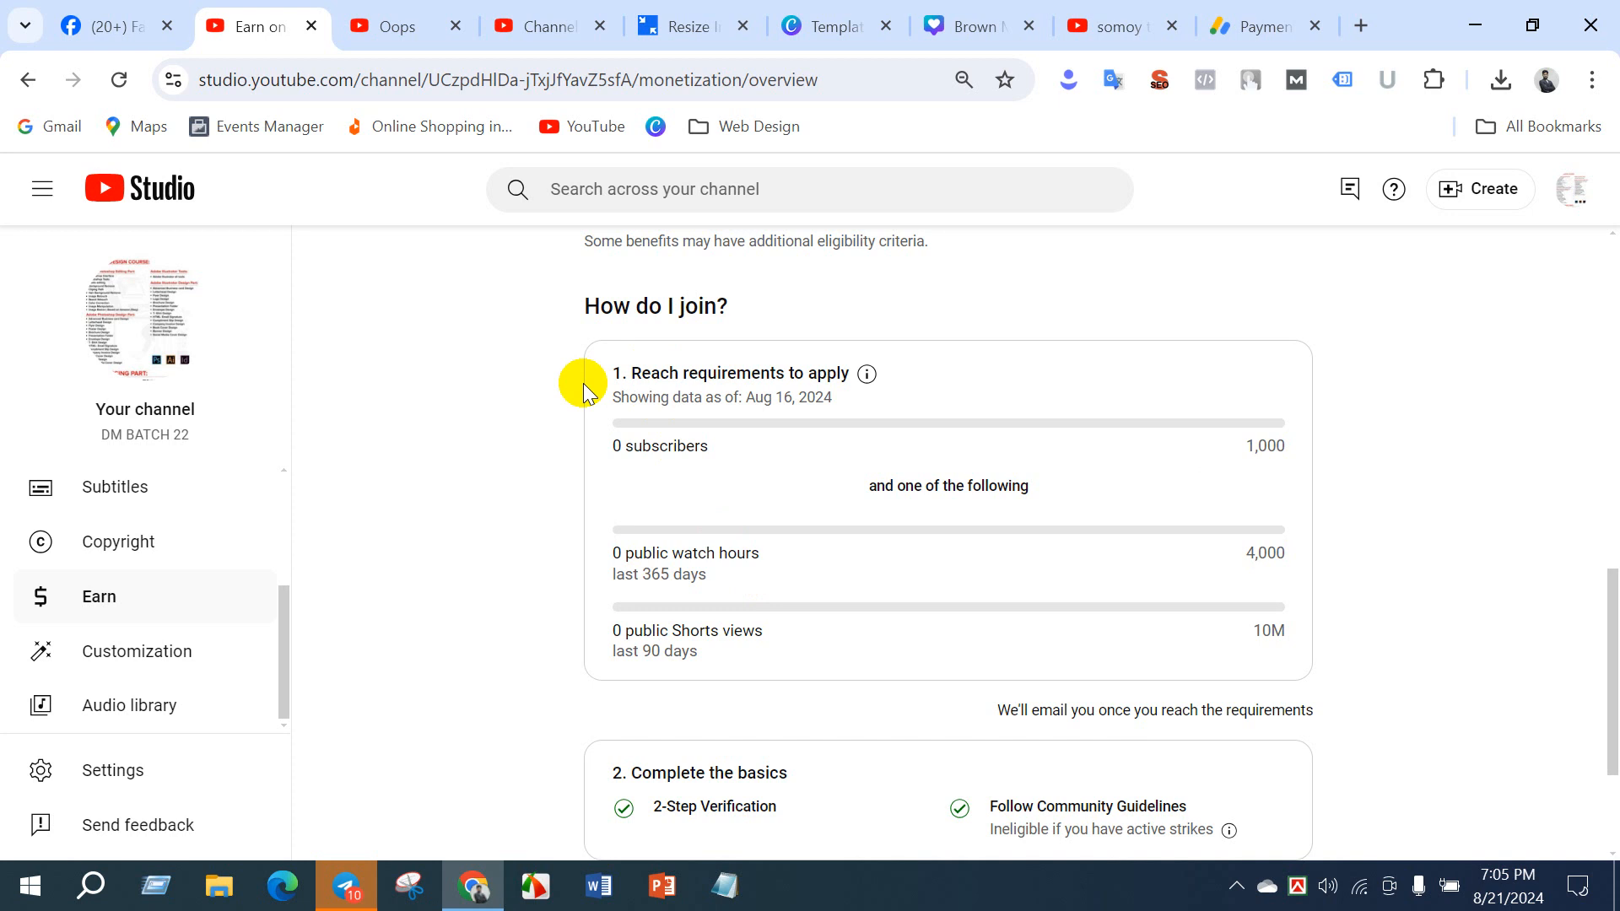
left_click(548, 39)
scroll(97, 569, "up", 3)
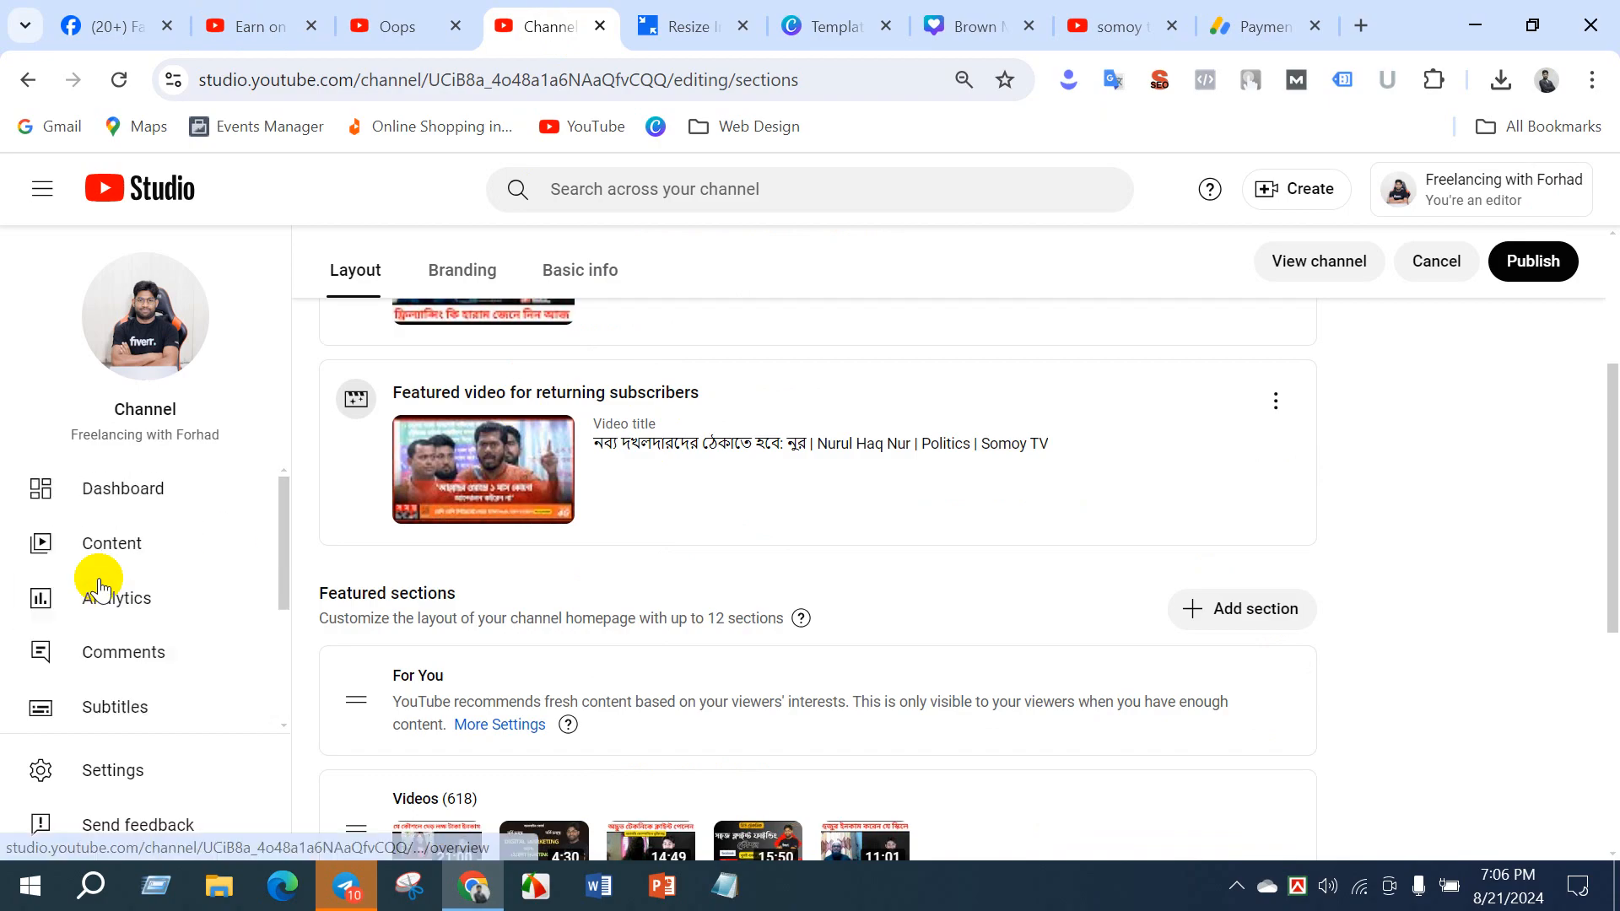
left_click(99, 550)
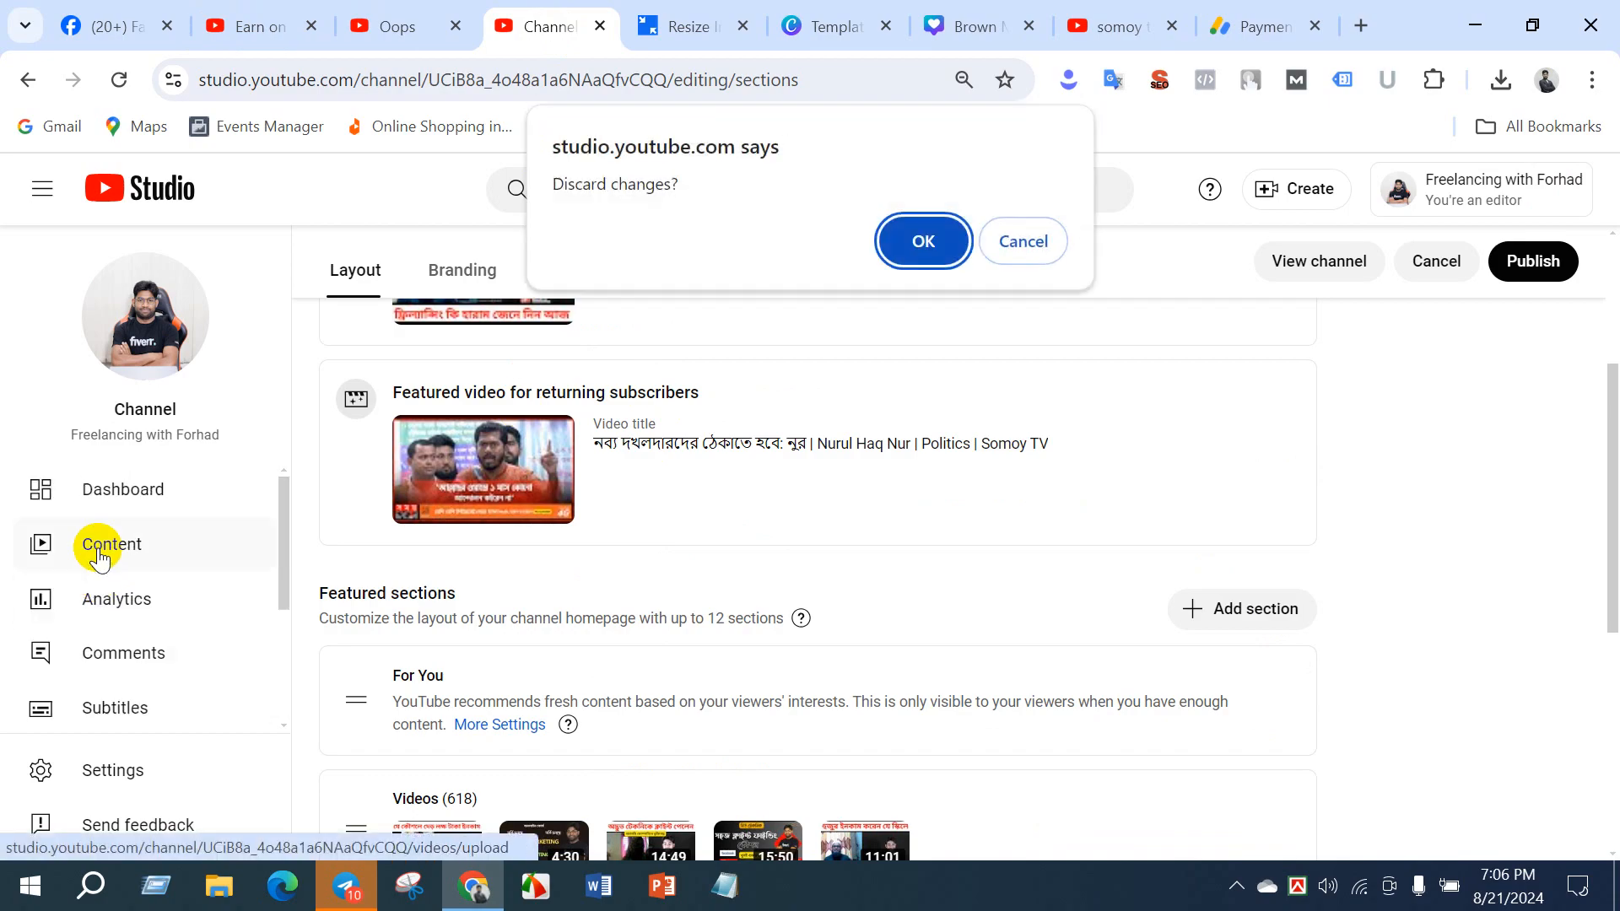
left_click(899, 245)
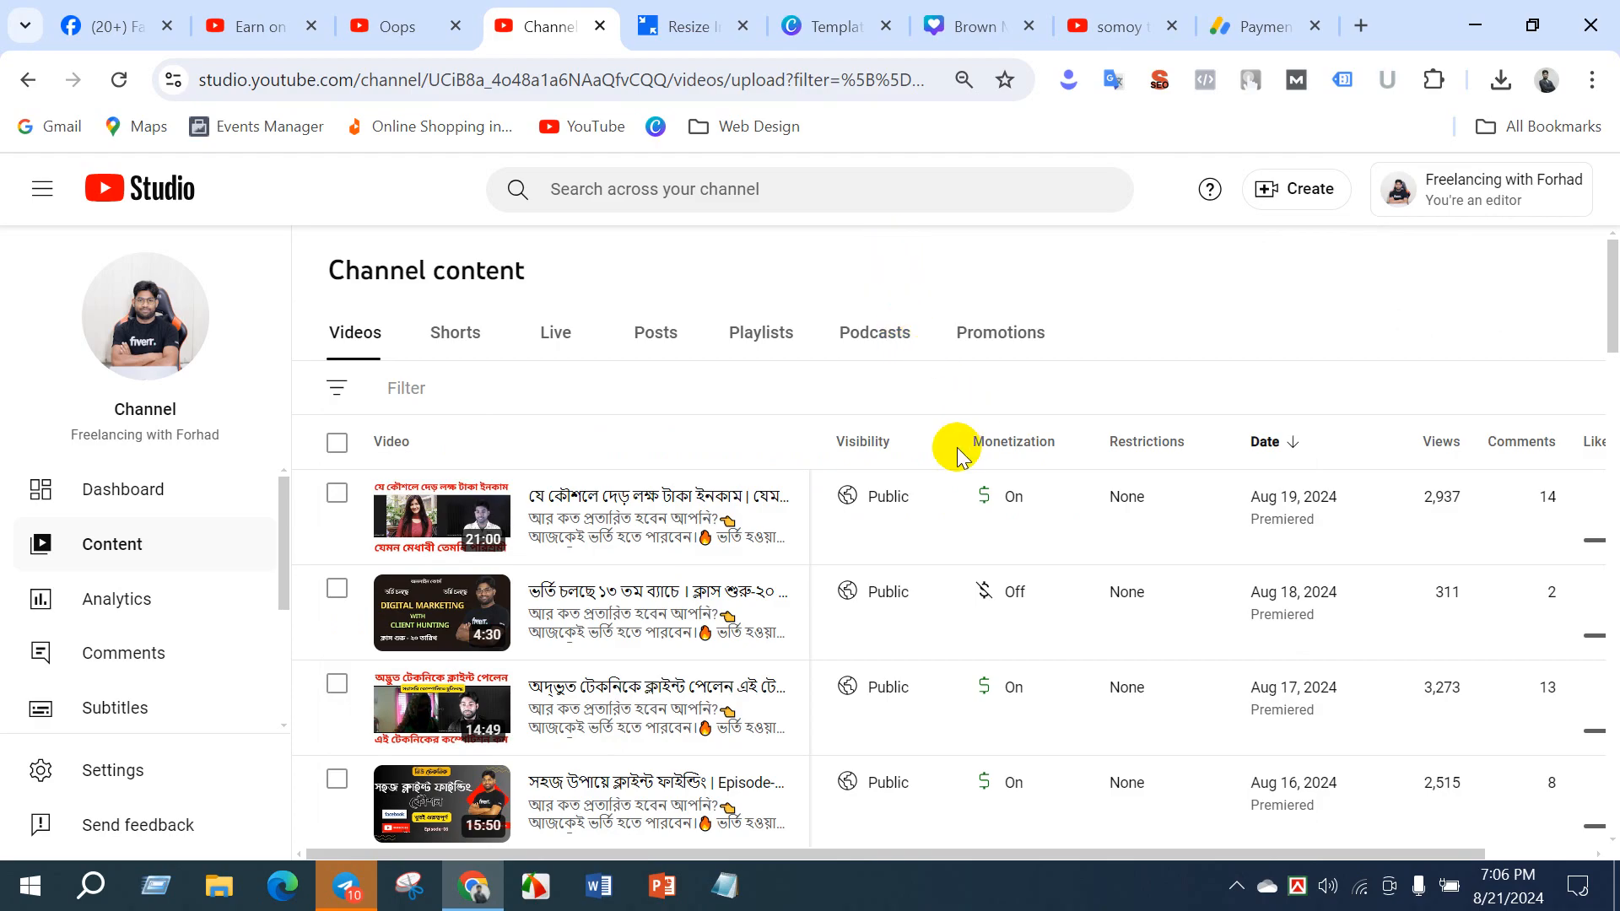
scroll(957, 455, "down", 5)
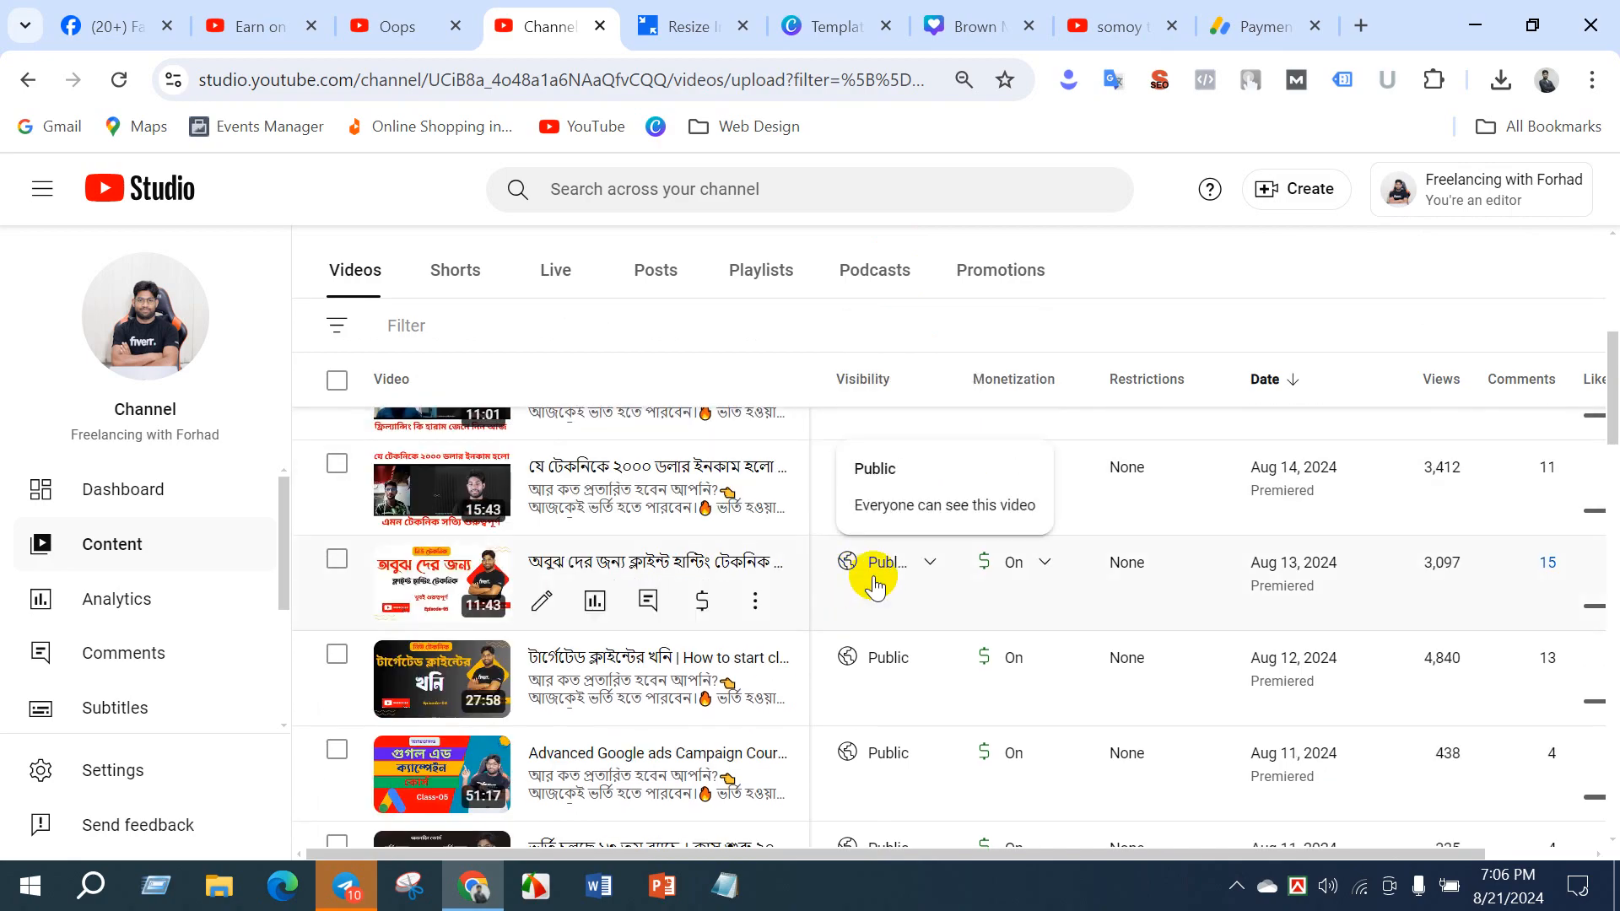
scroll(874, 585, "up", 5)
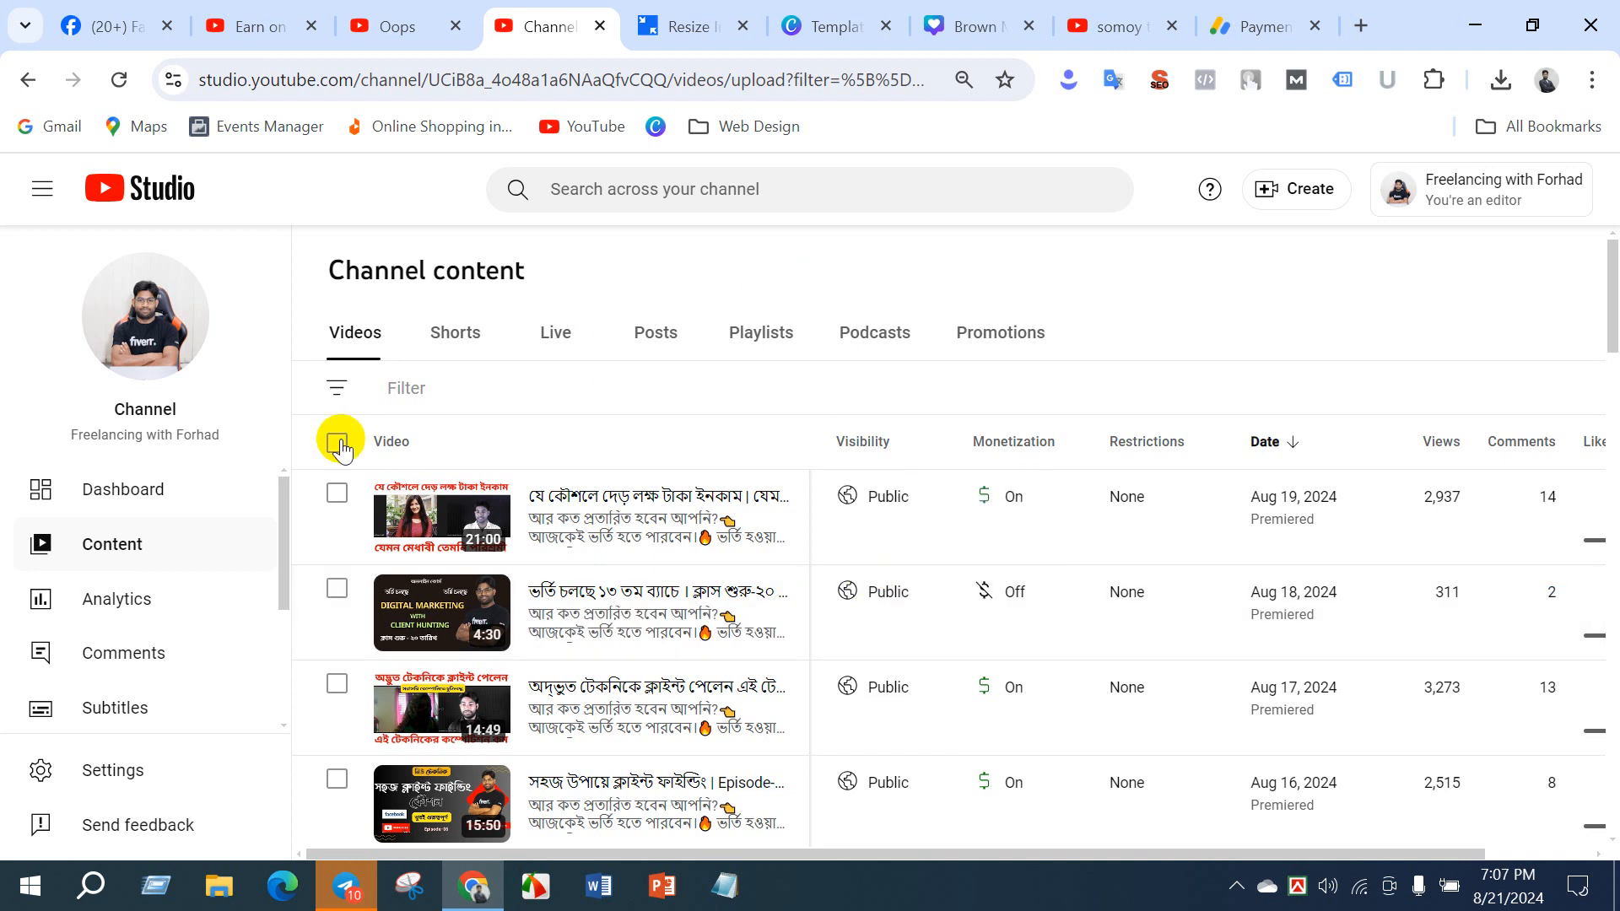
- Go back to the DM BATCH 22 channel's Earn page and highlight the "Become a partner" heading
left_click(287, 27)
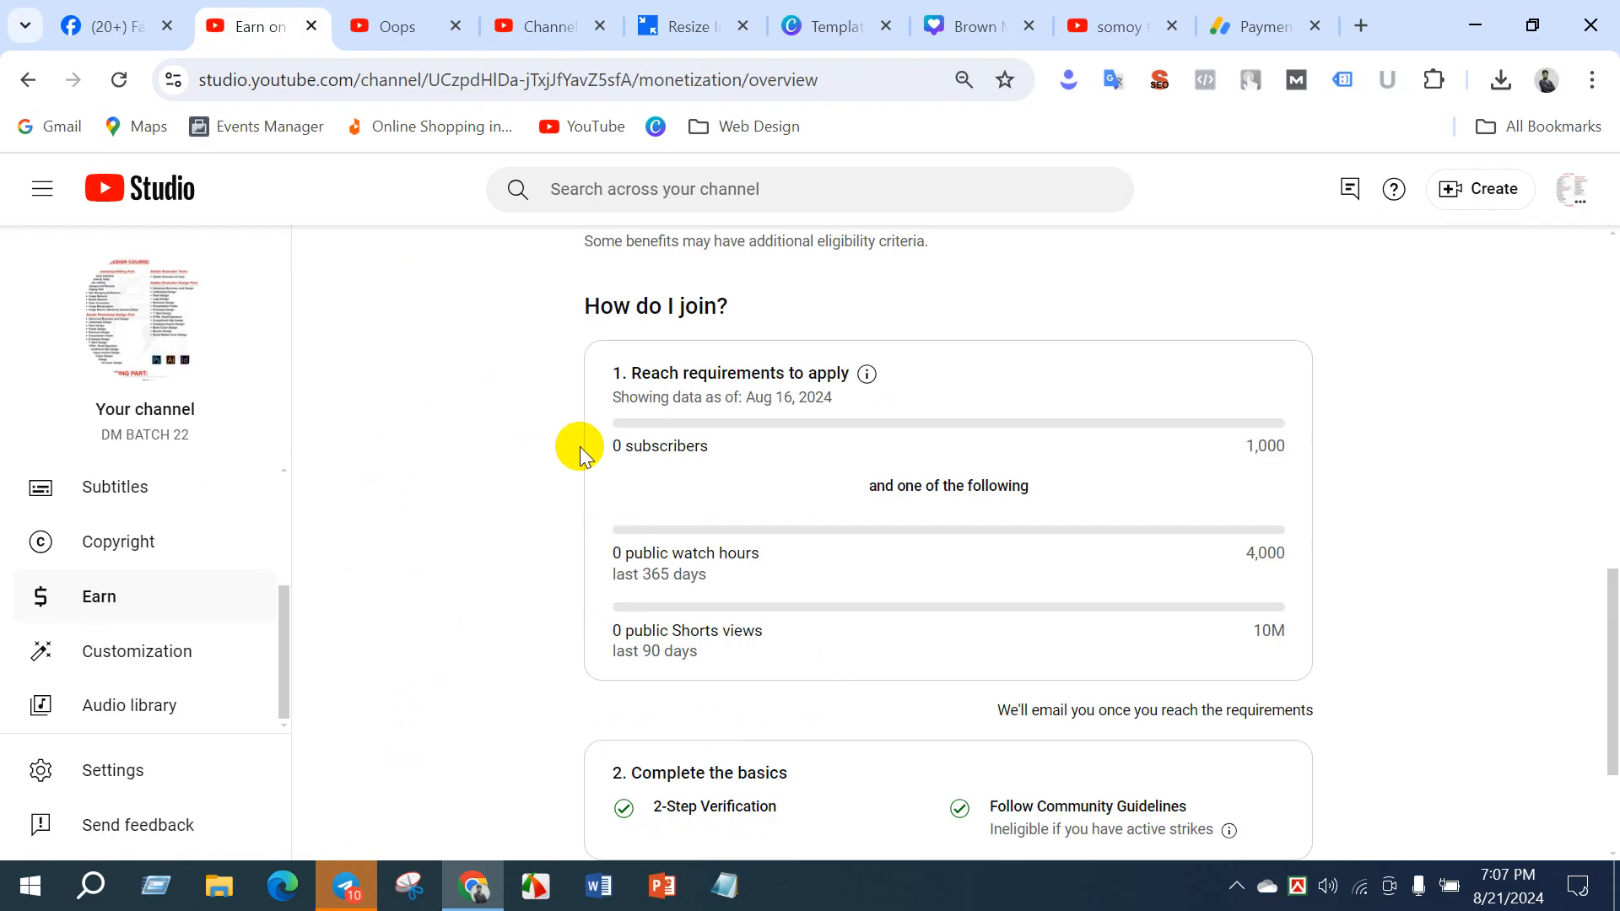
scroll(581, 452, "up", 10)
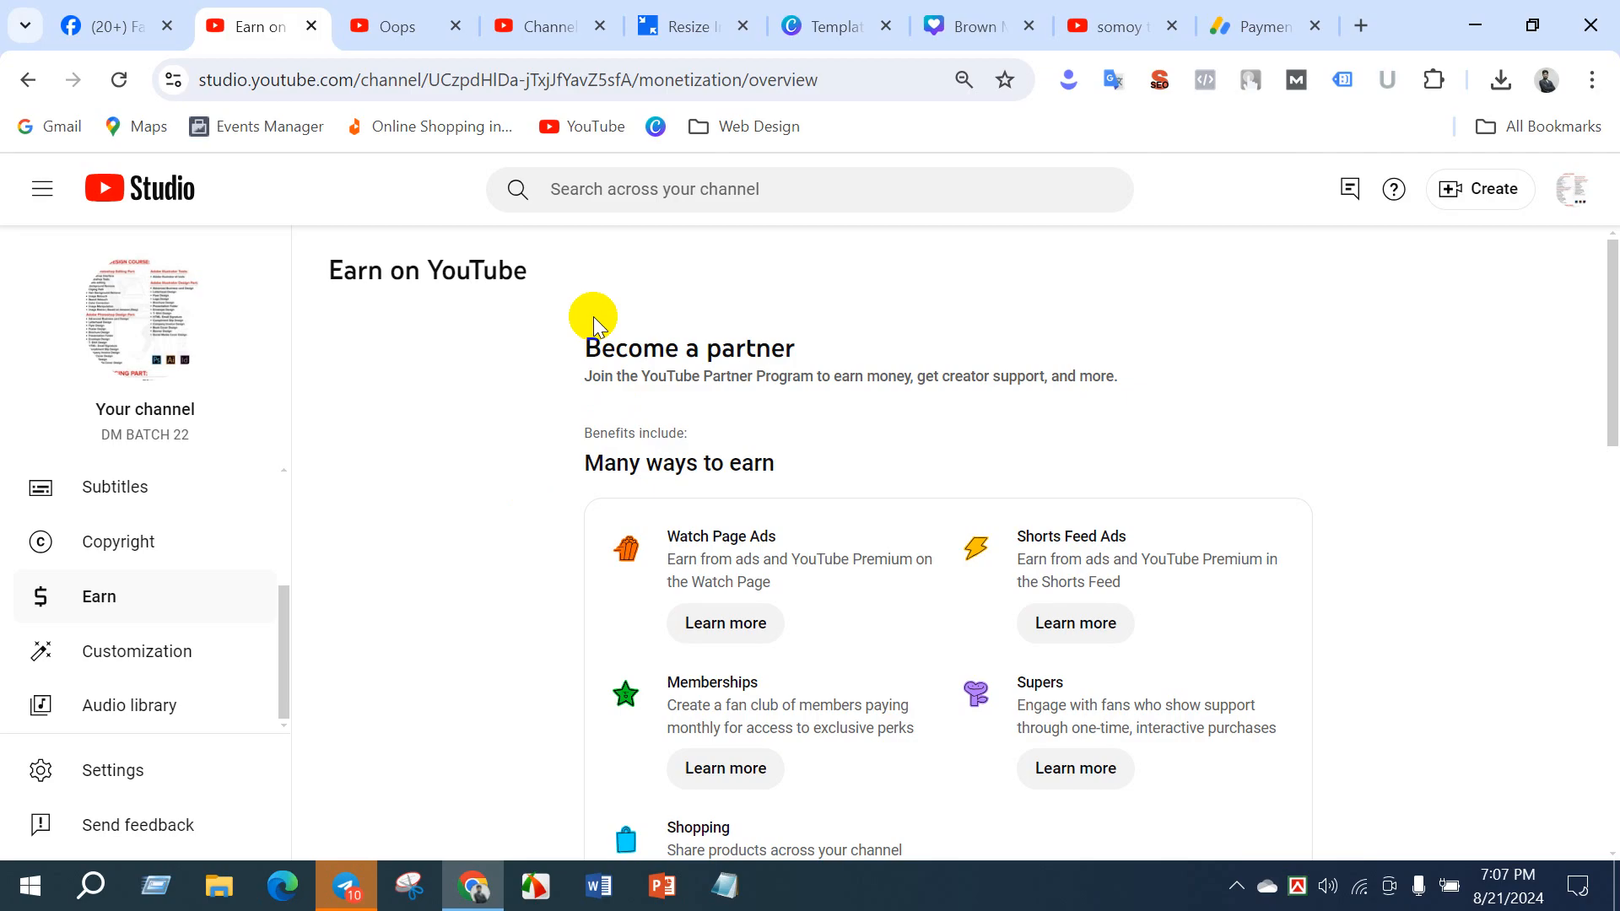
left_click_drag(582, 342, 798, 349)
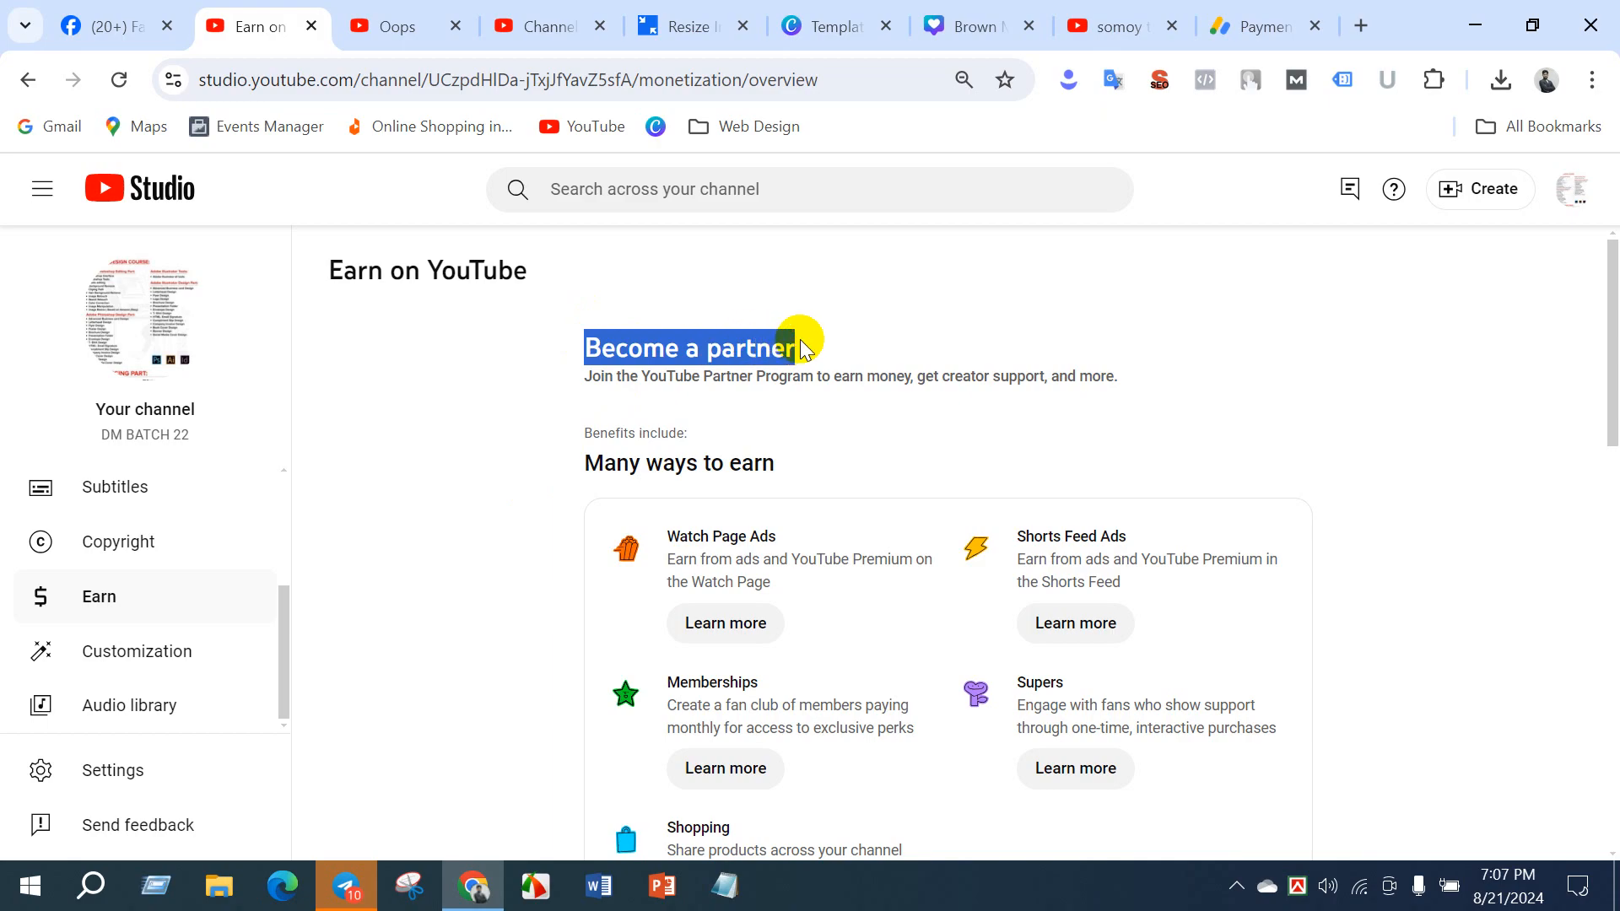
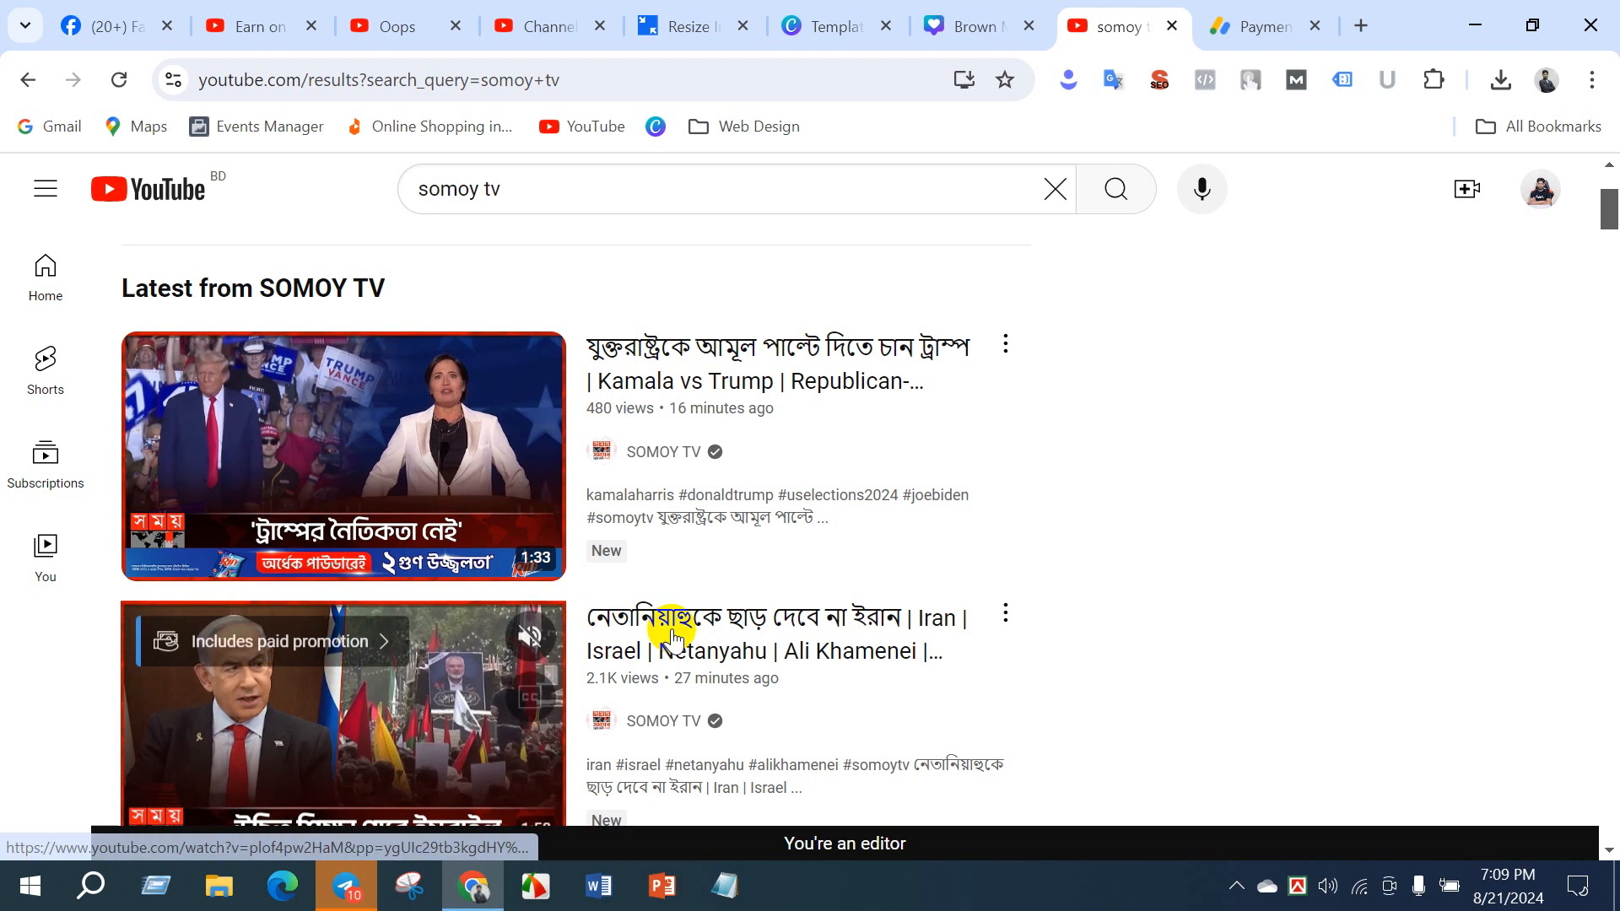
- Open a SOMOY TV video and further suggested videos until a Hostinger ad plays, and pause the ad
left_click(662, 618)
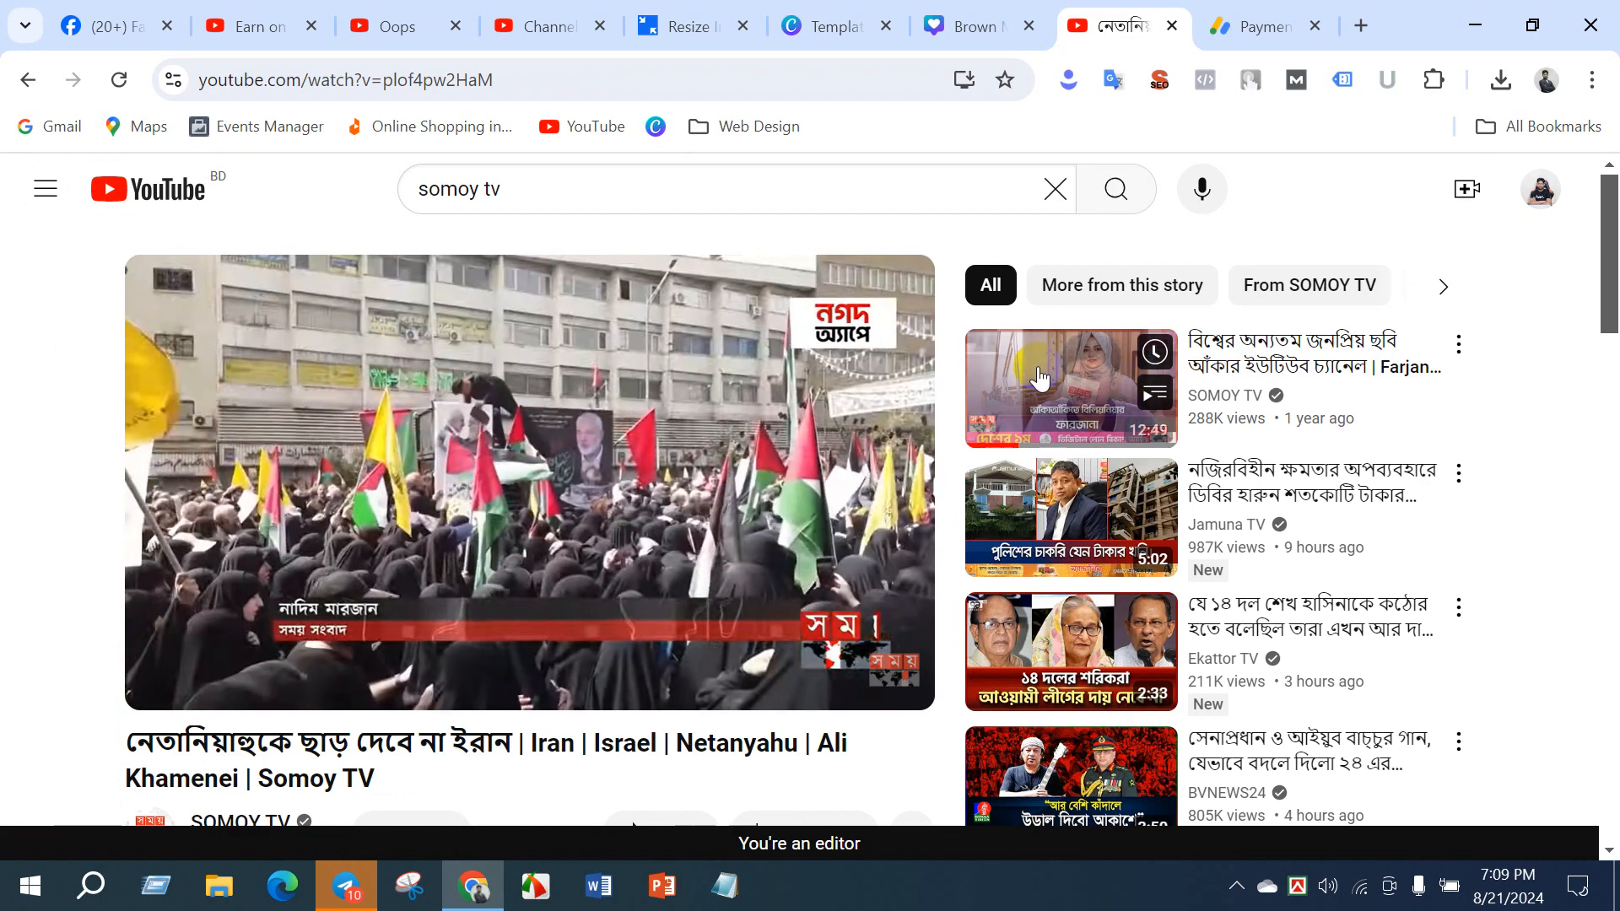
left_click(1031, 371)
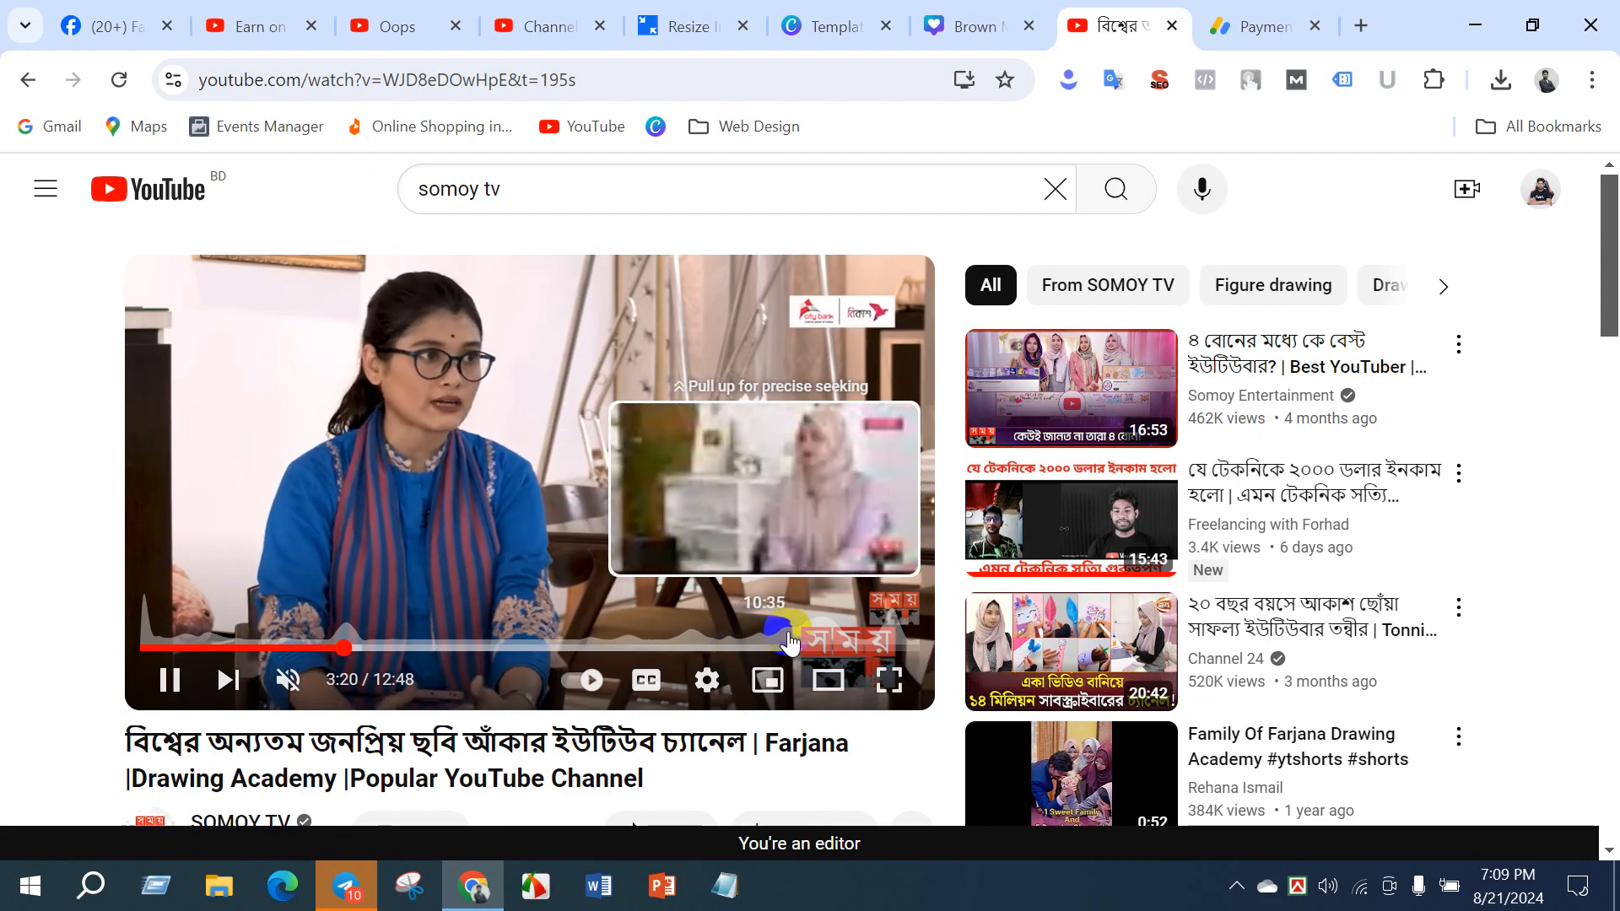
left_click(1292, 494)
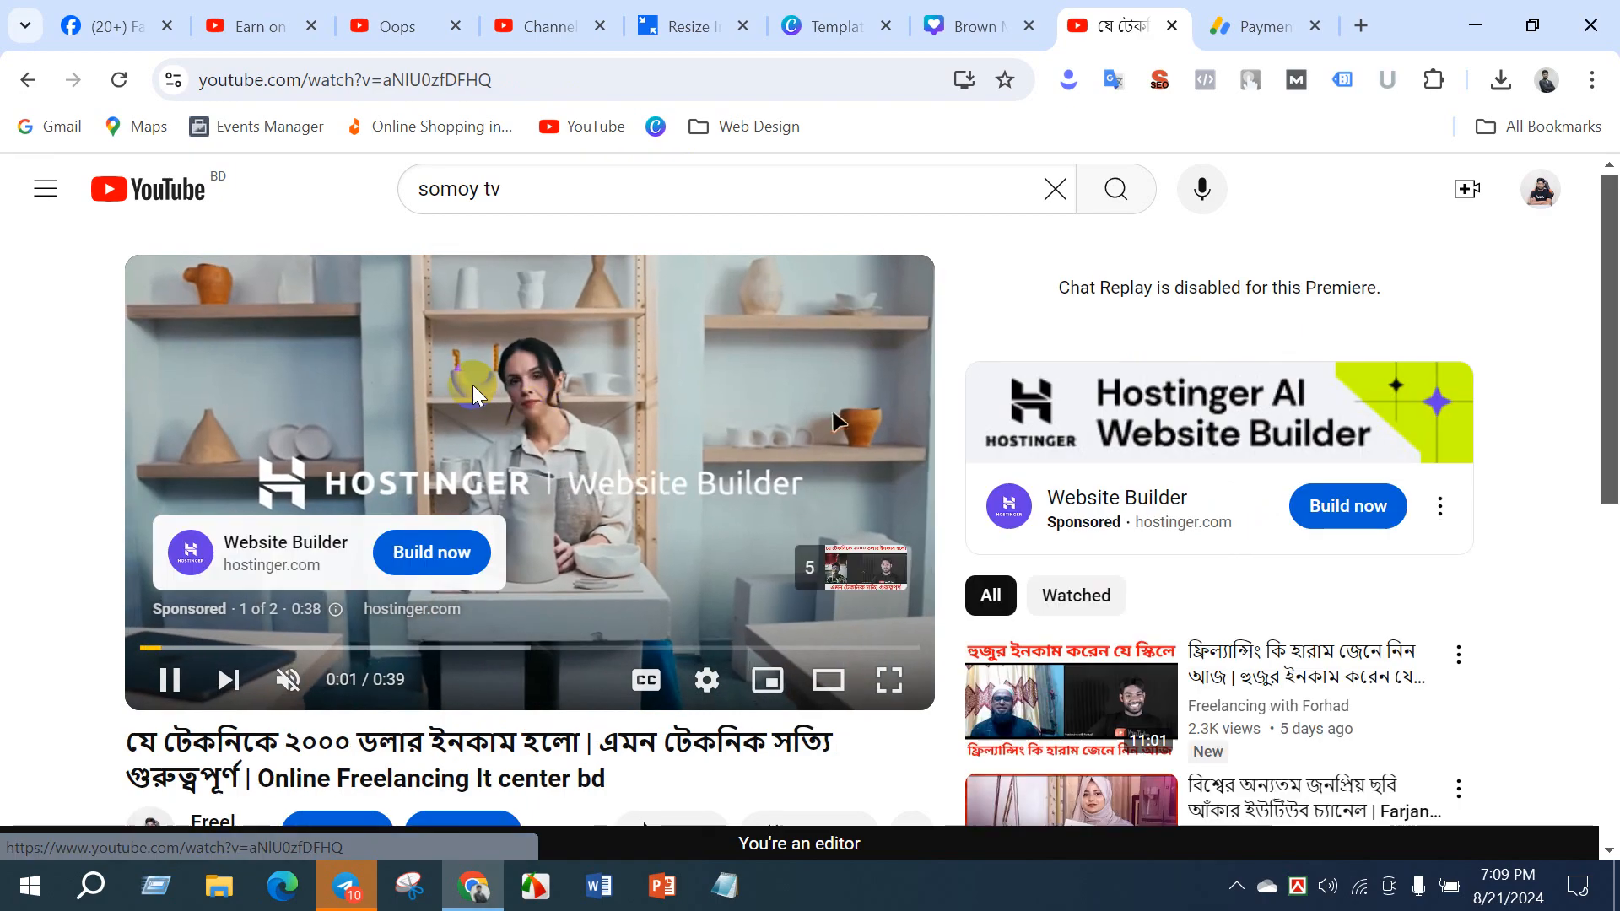
left_click(473, 379)
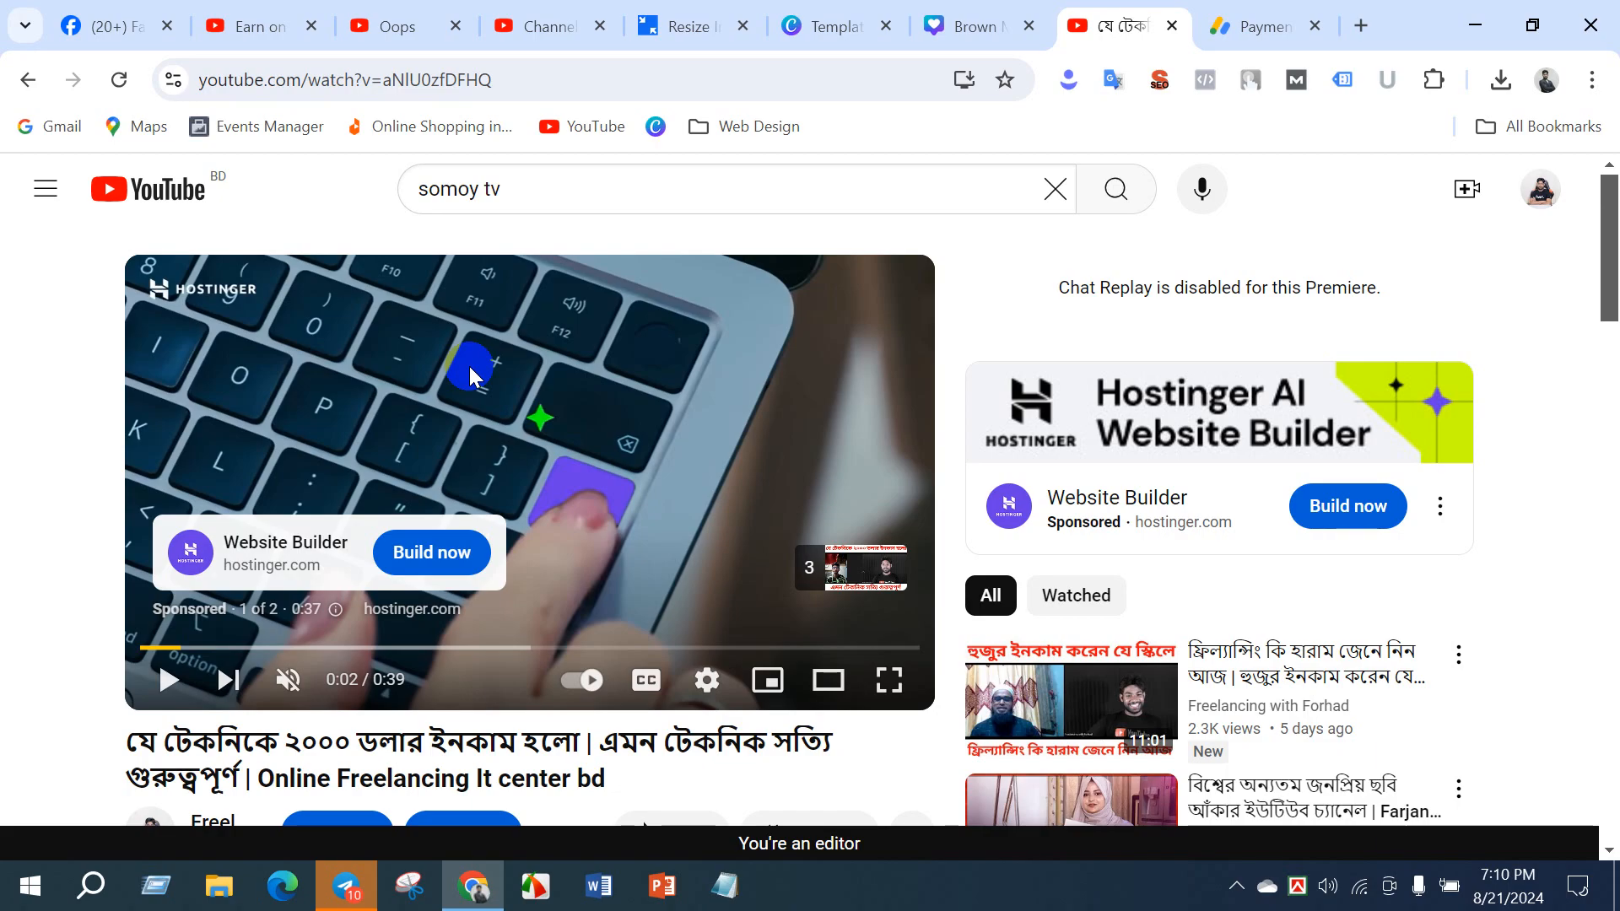
- Open the Copyright page of the DM BATCH 22 channel and of the monetized channel, and review the monetized channel's matching videos
left_click(253, 27)
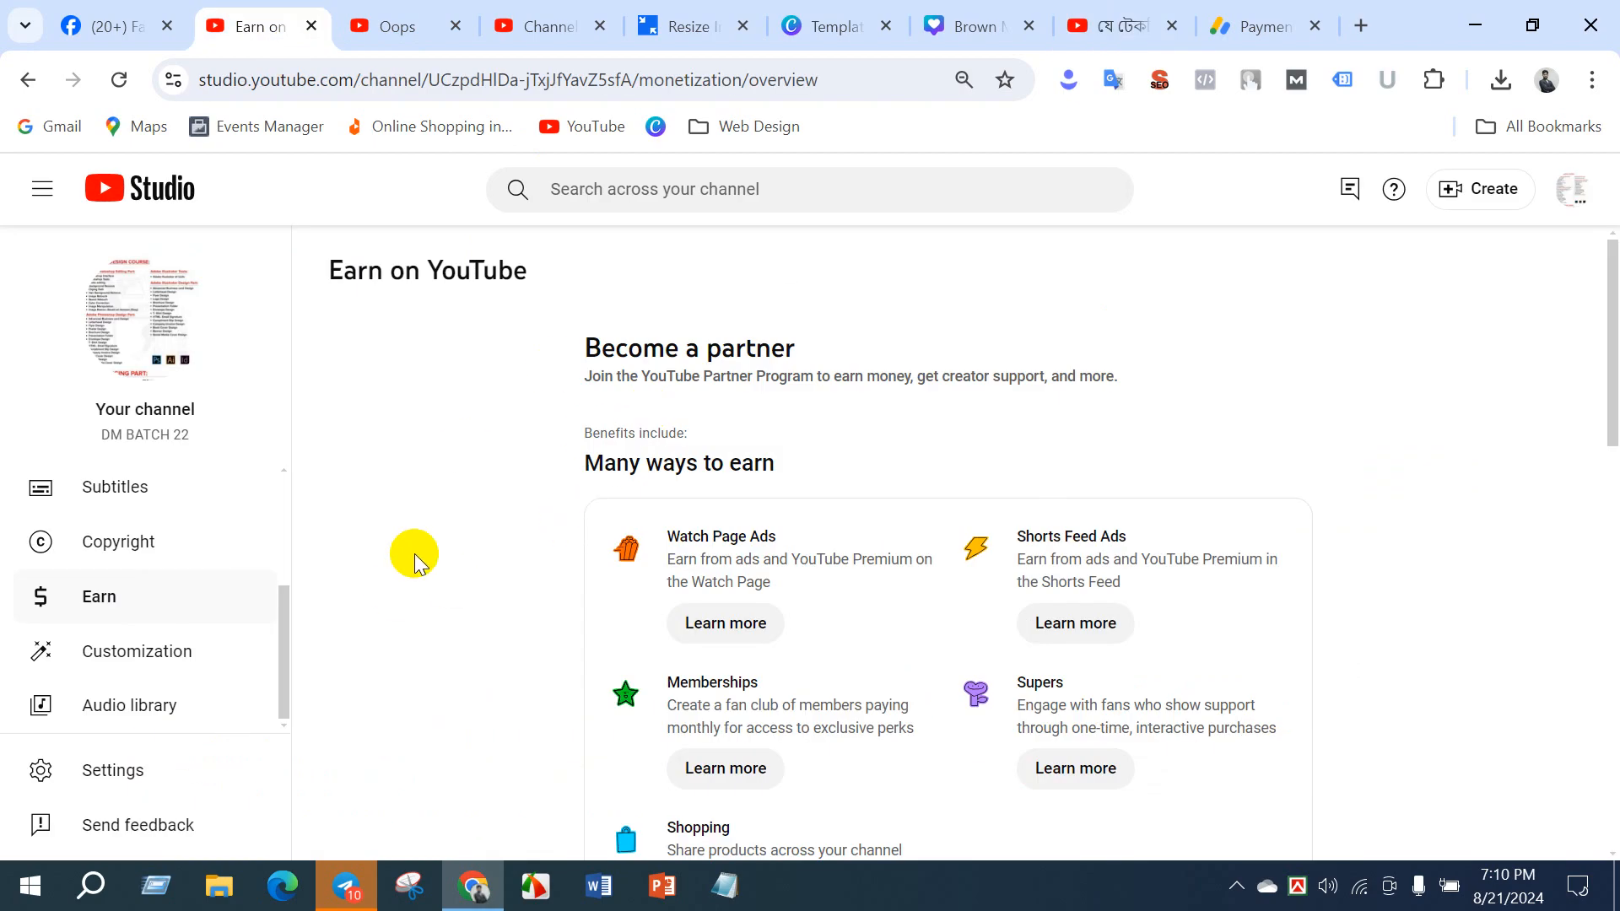
left_click(97, 545)
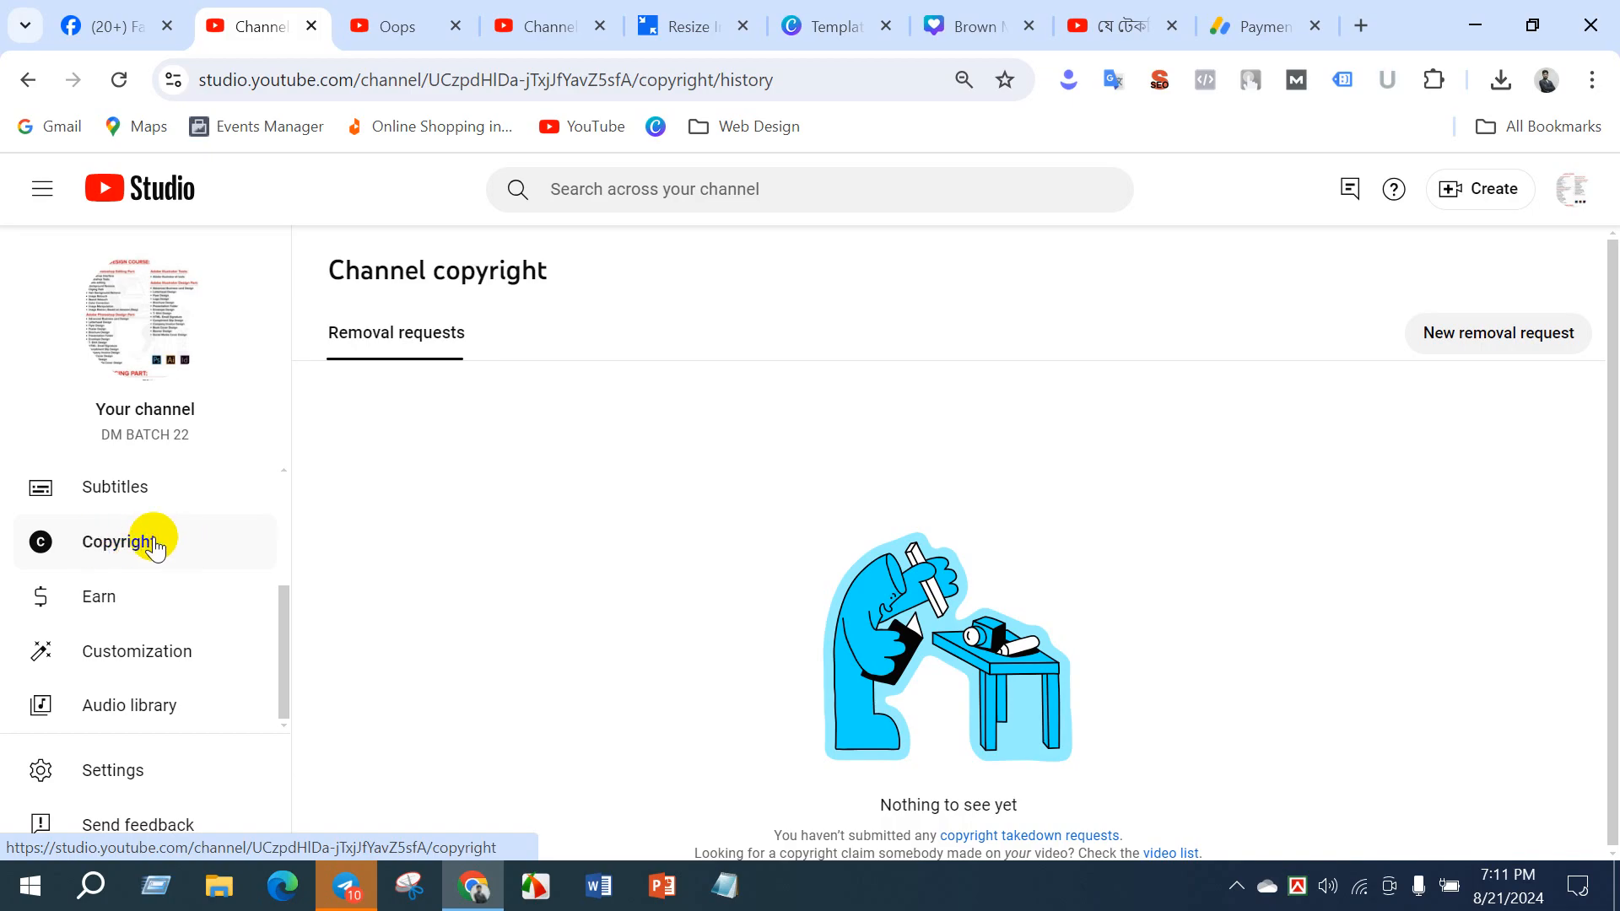
left_click(568, 29)
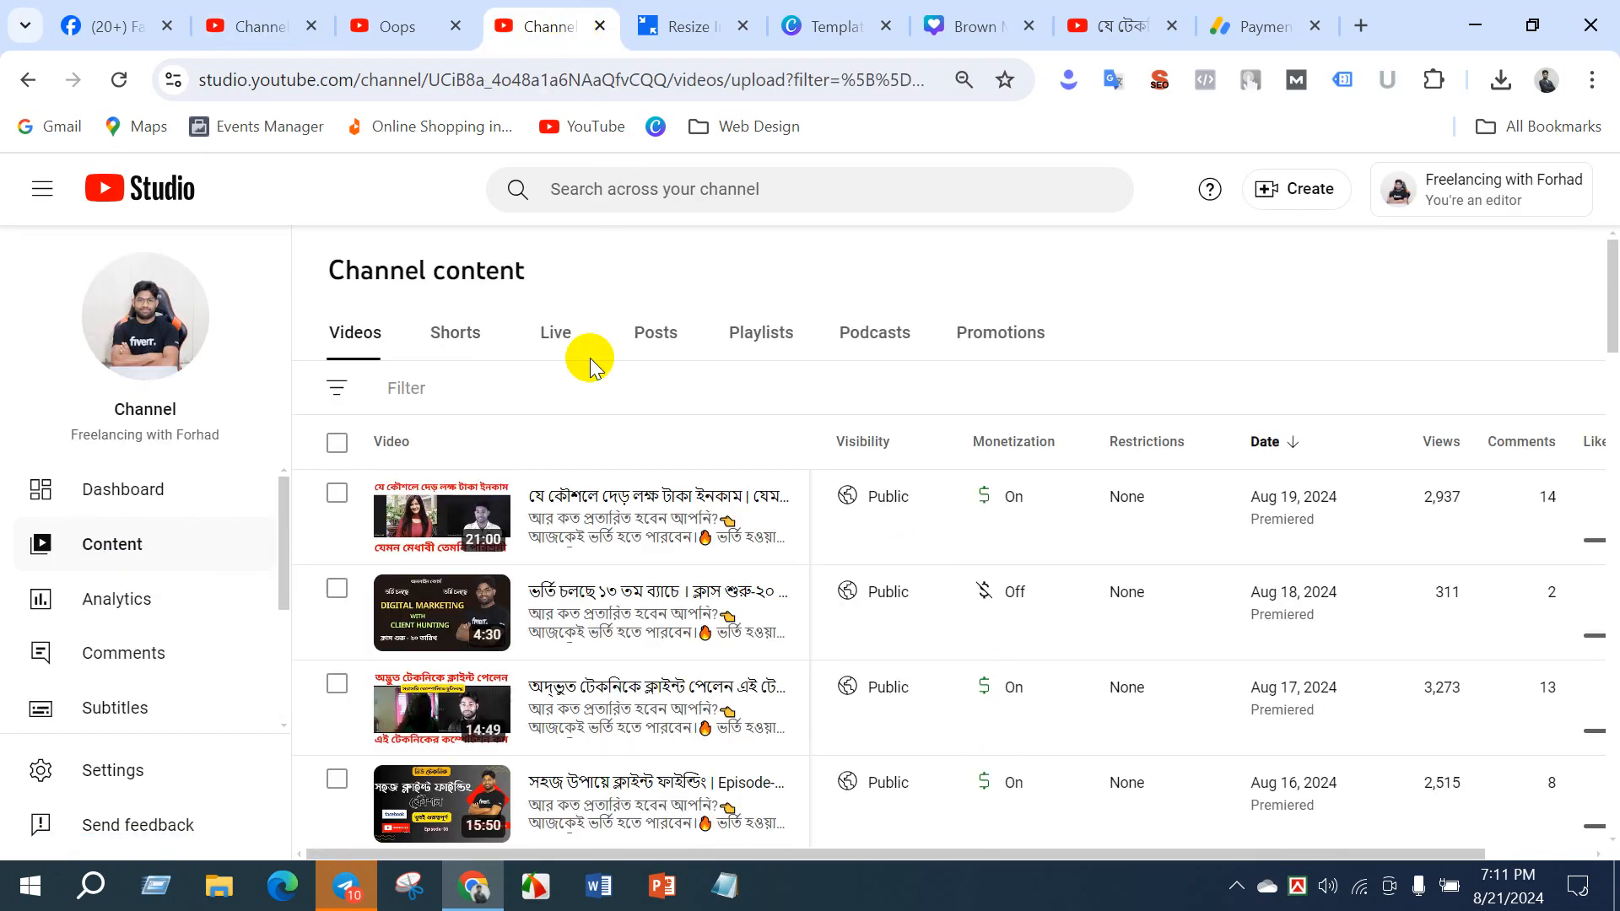
scroll(88, 740, "down", 3)
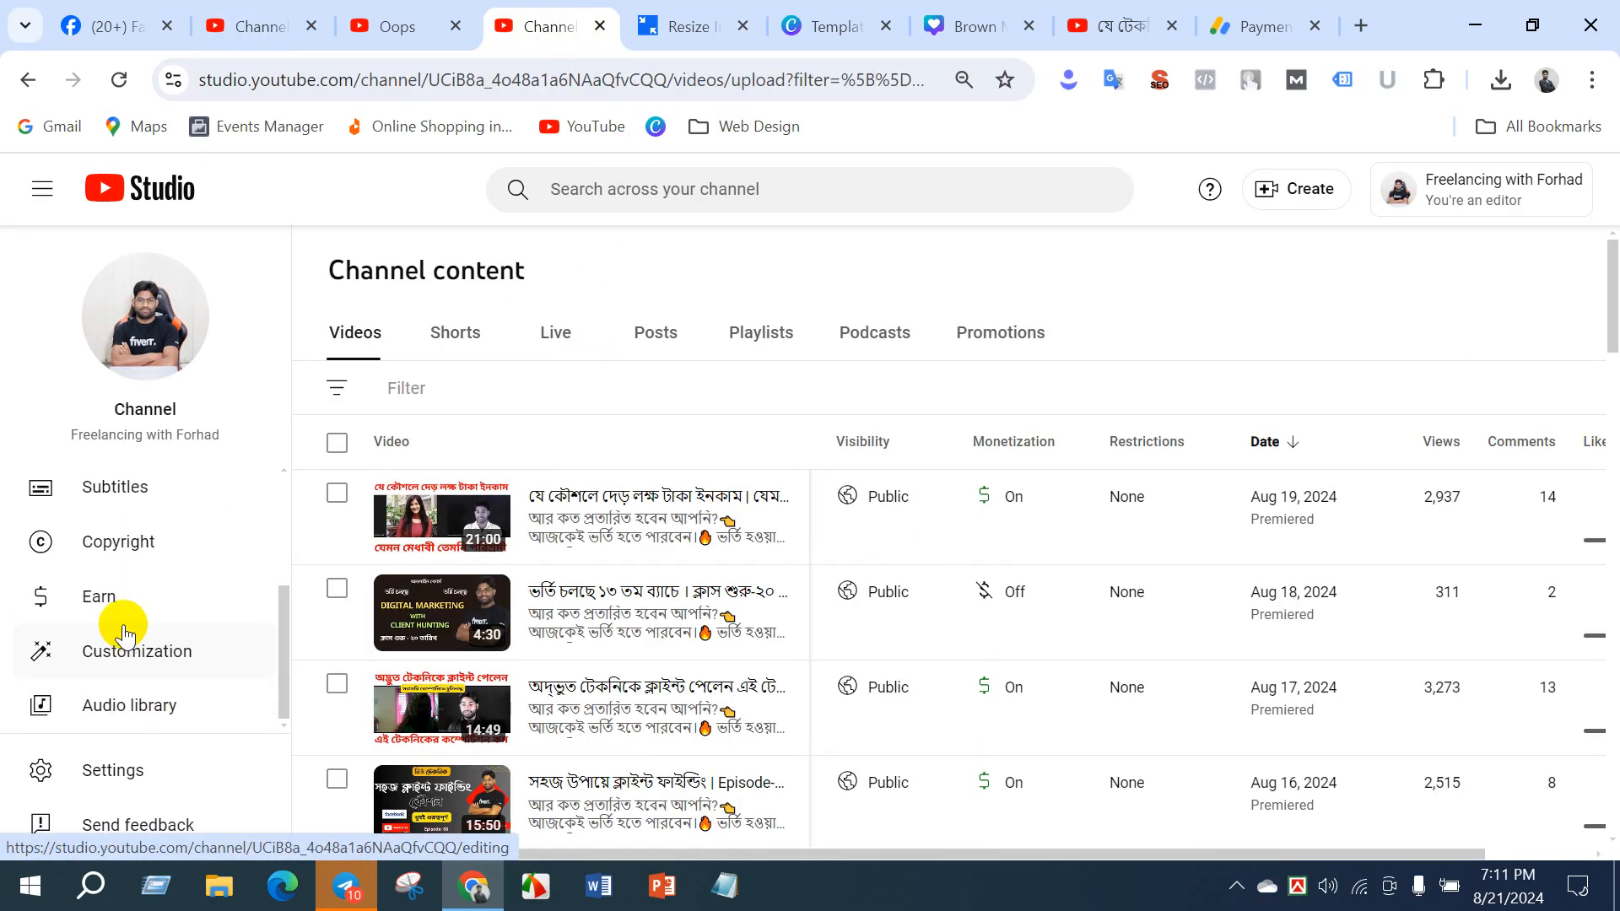
left_click(112, 559)
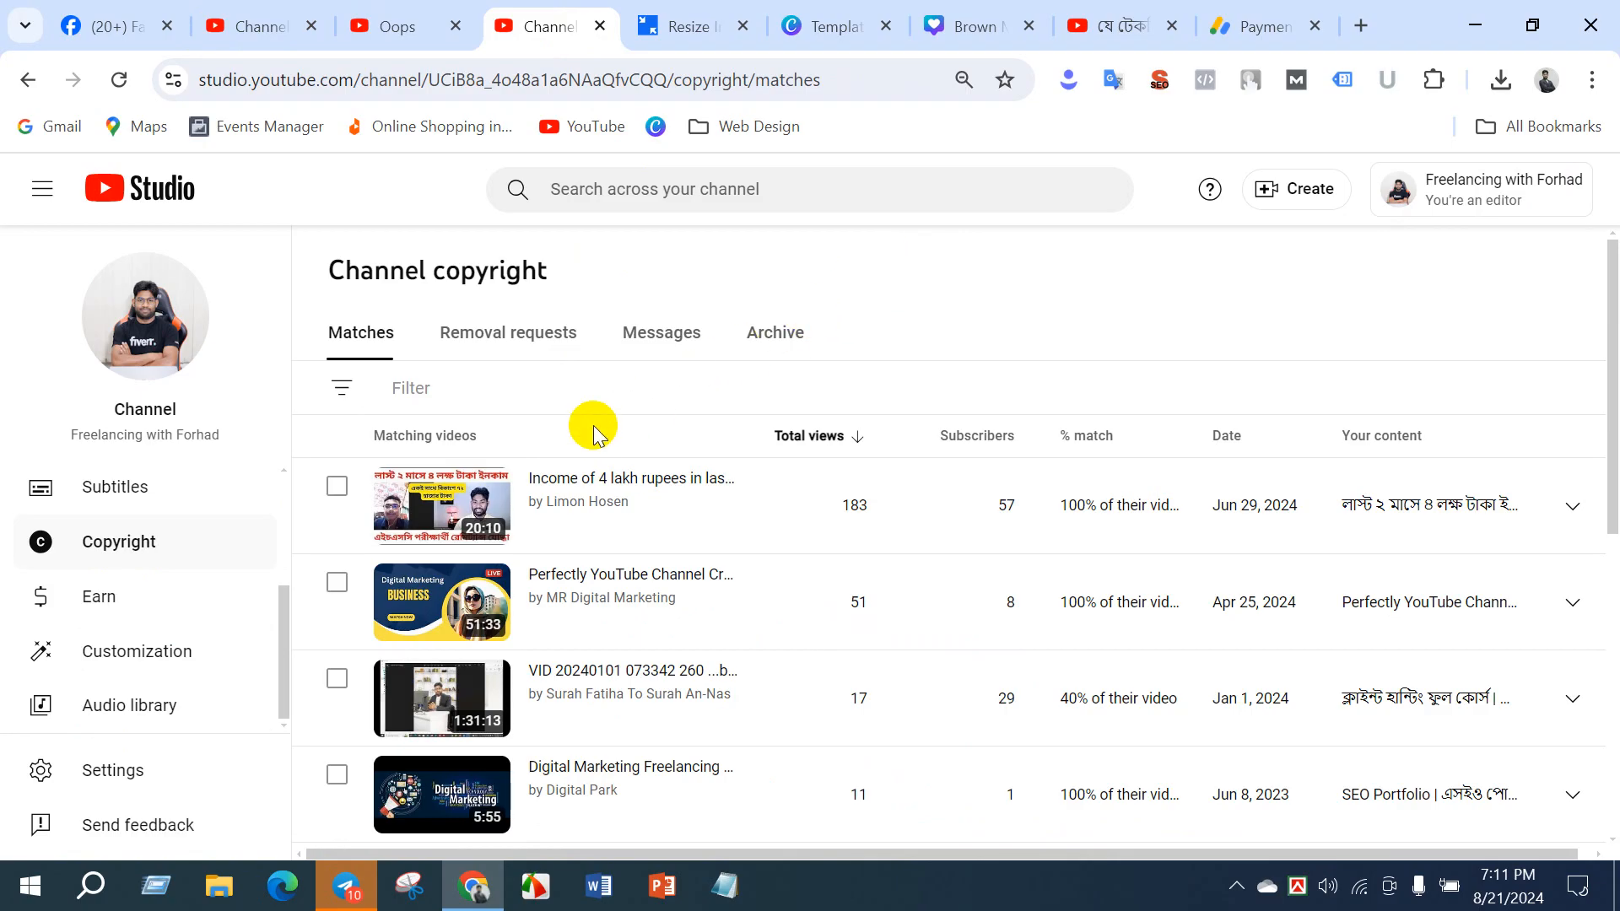
scroll(546, 650, "down", 7)
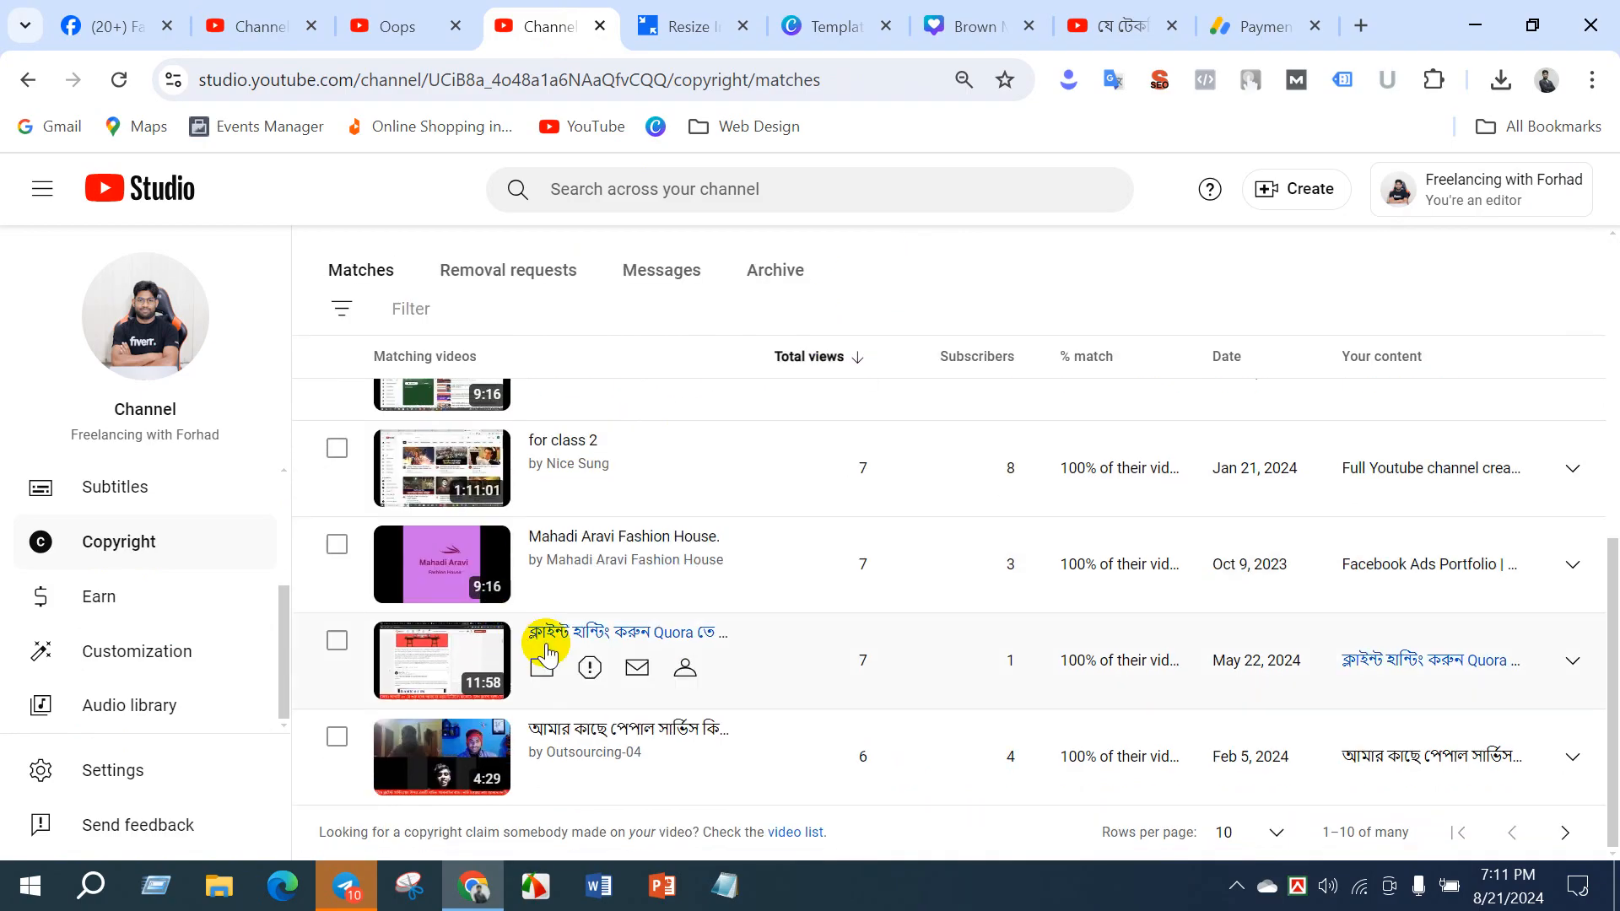
scroll(589, 669, "up", 7)
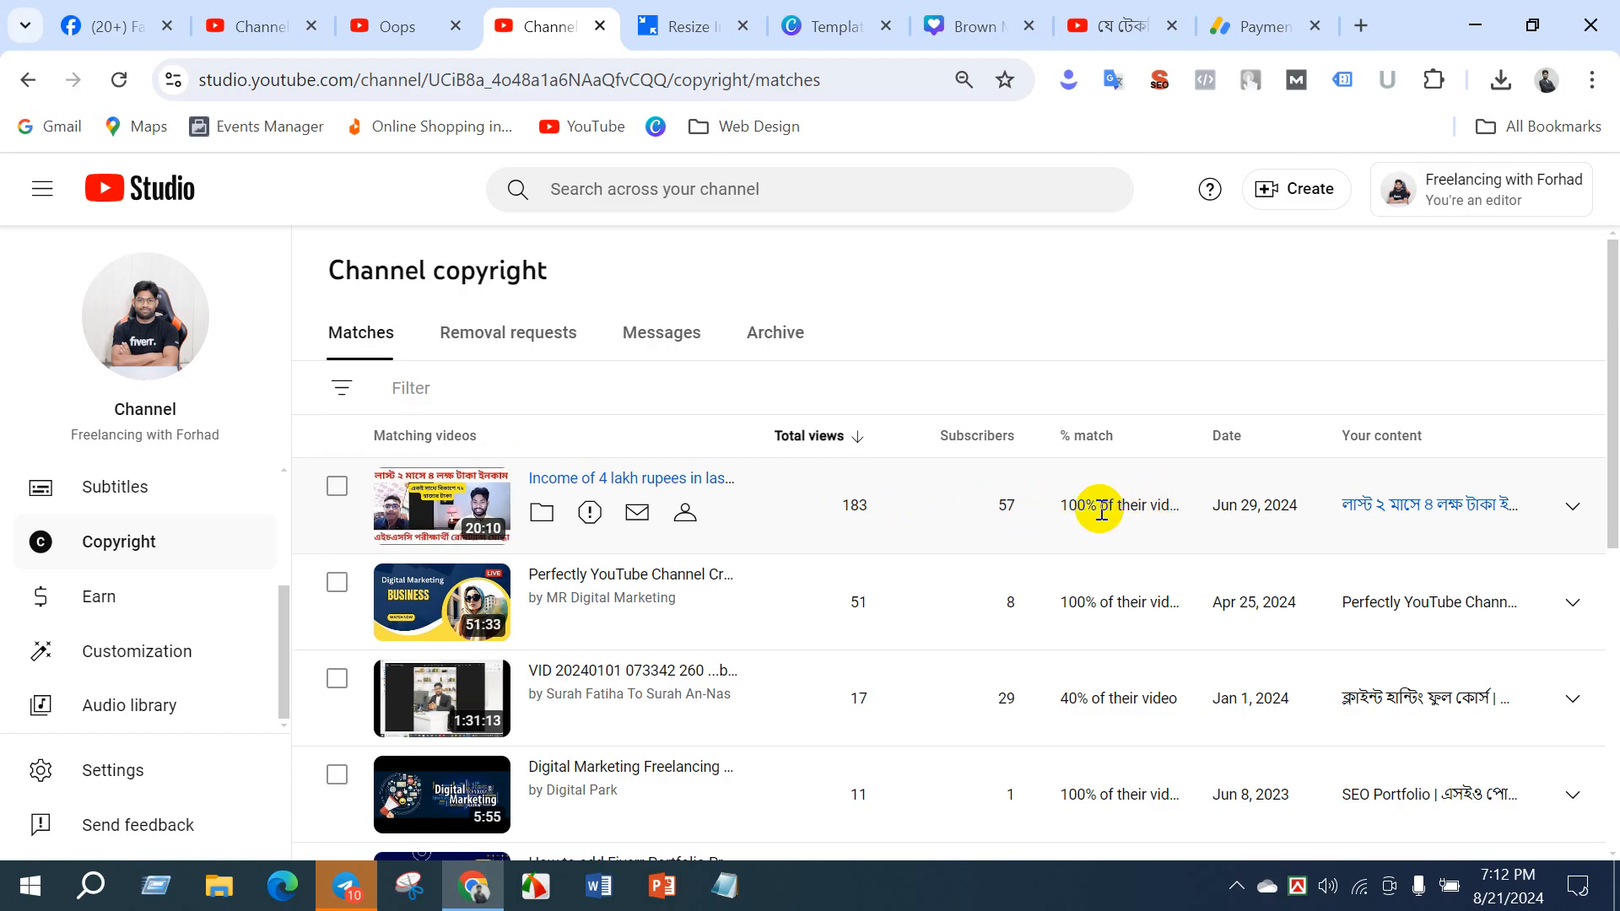
- Expand the first two copyright matches and examine their channel, video URLs and matched time ranges
left_click(1570, 505)
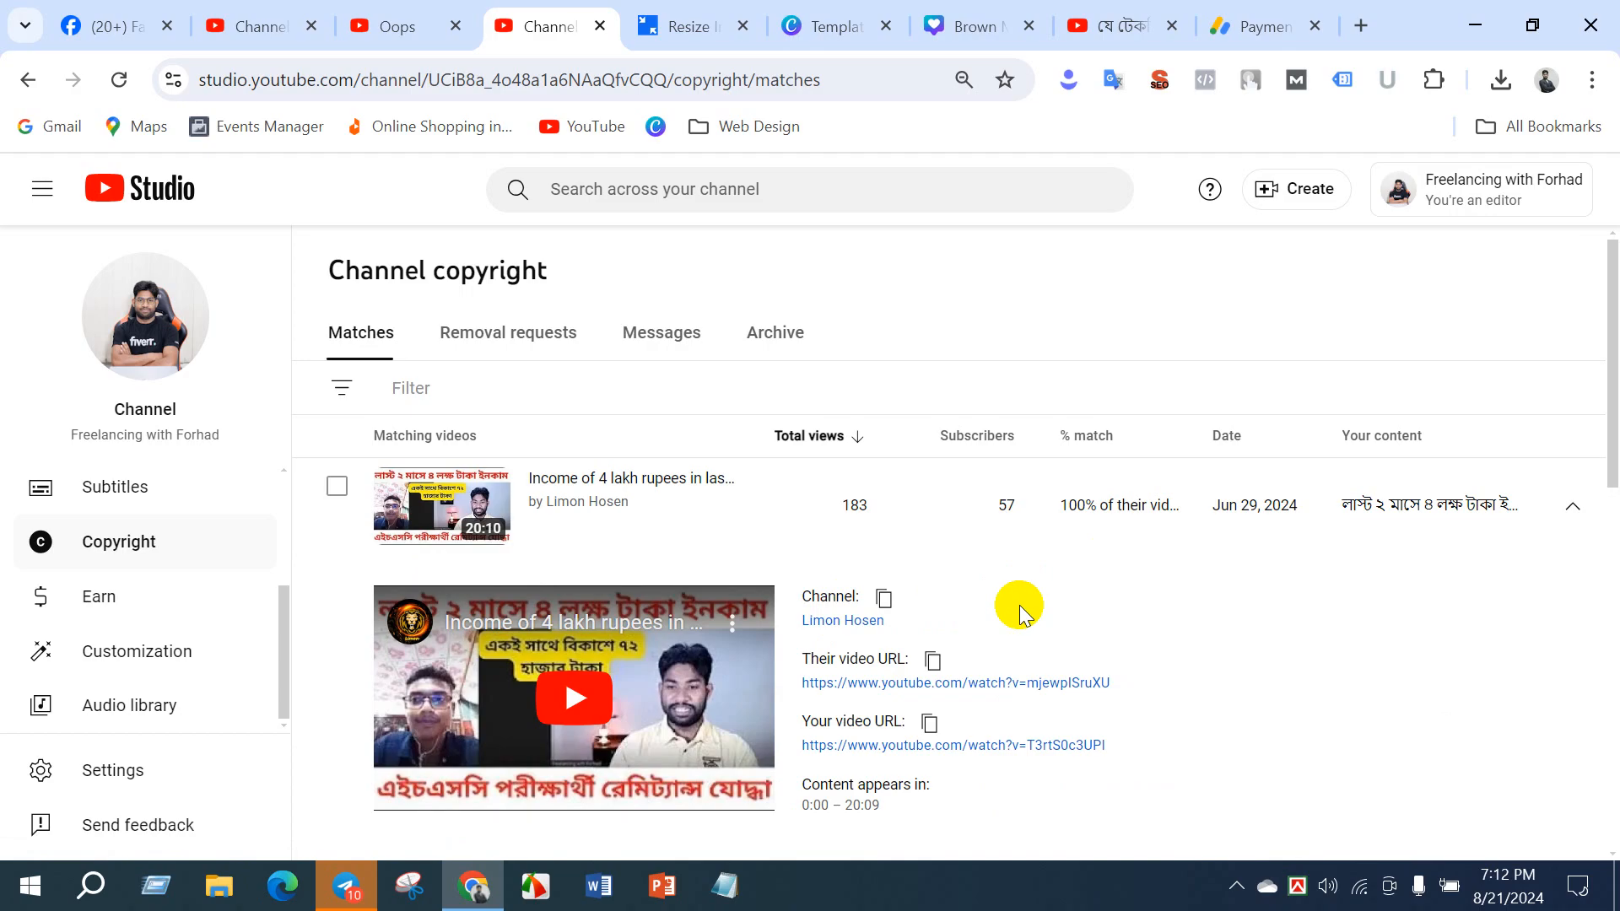
scroll(1019, 605, "down", 3)
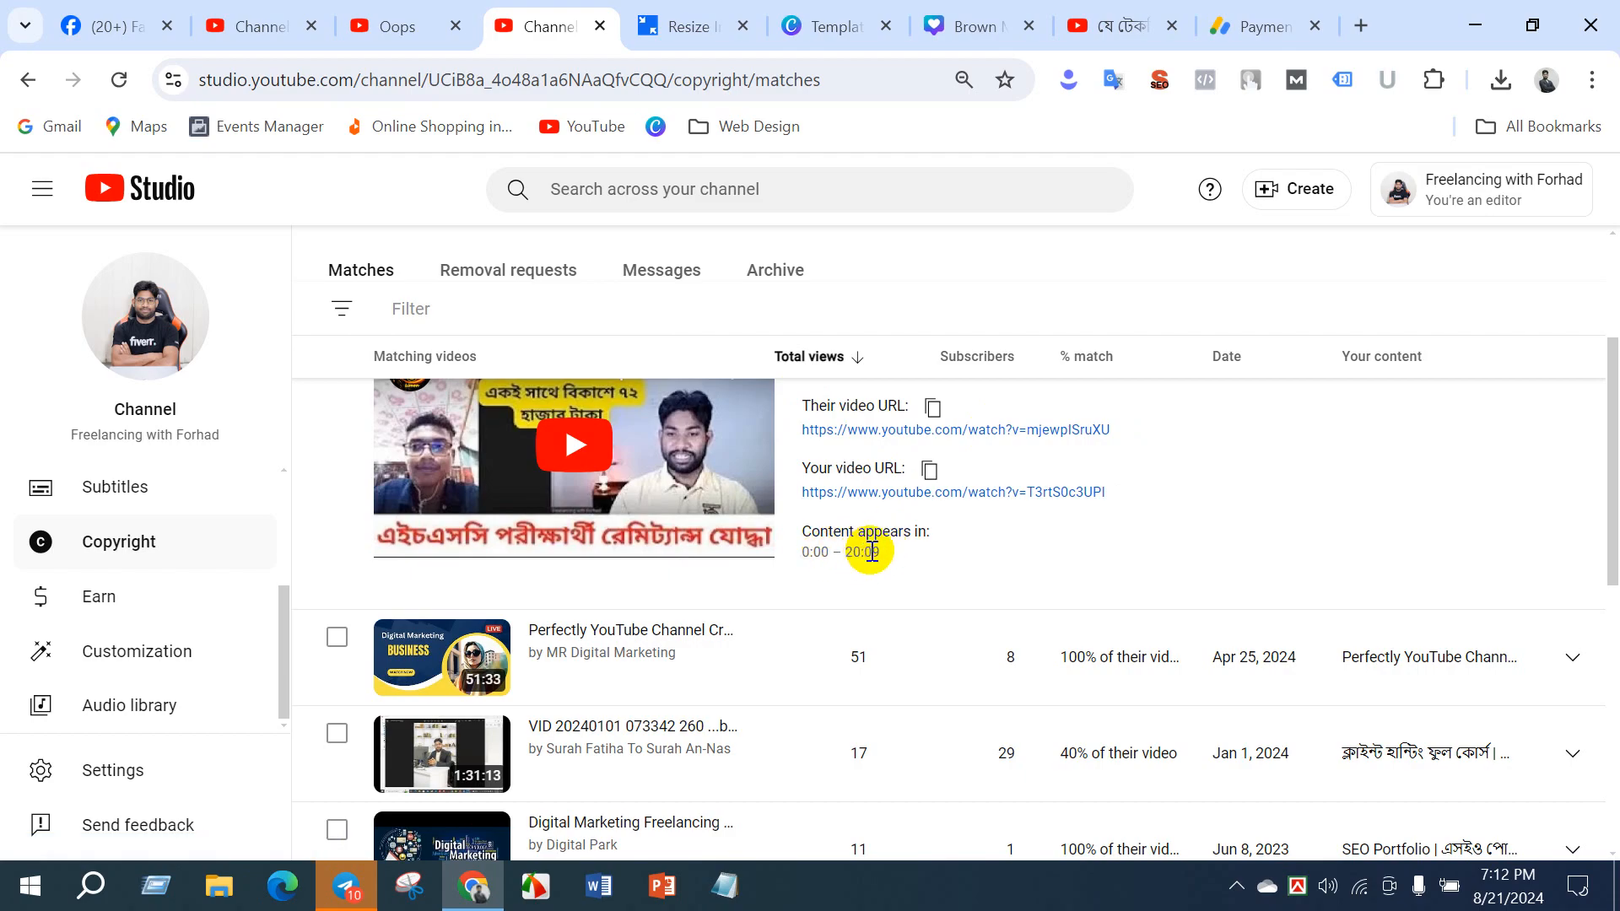
scroll(871, 552, "up", 3)
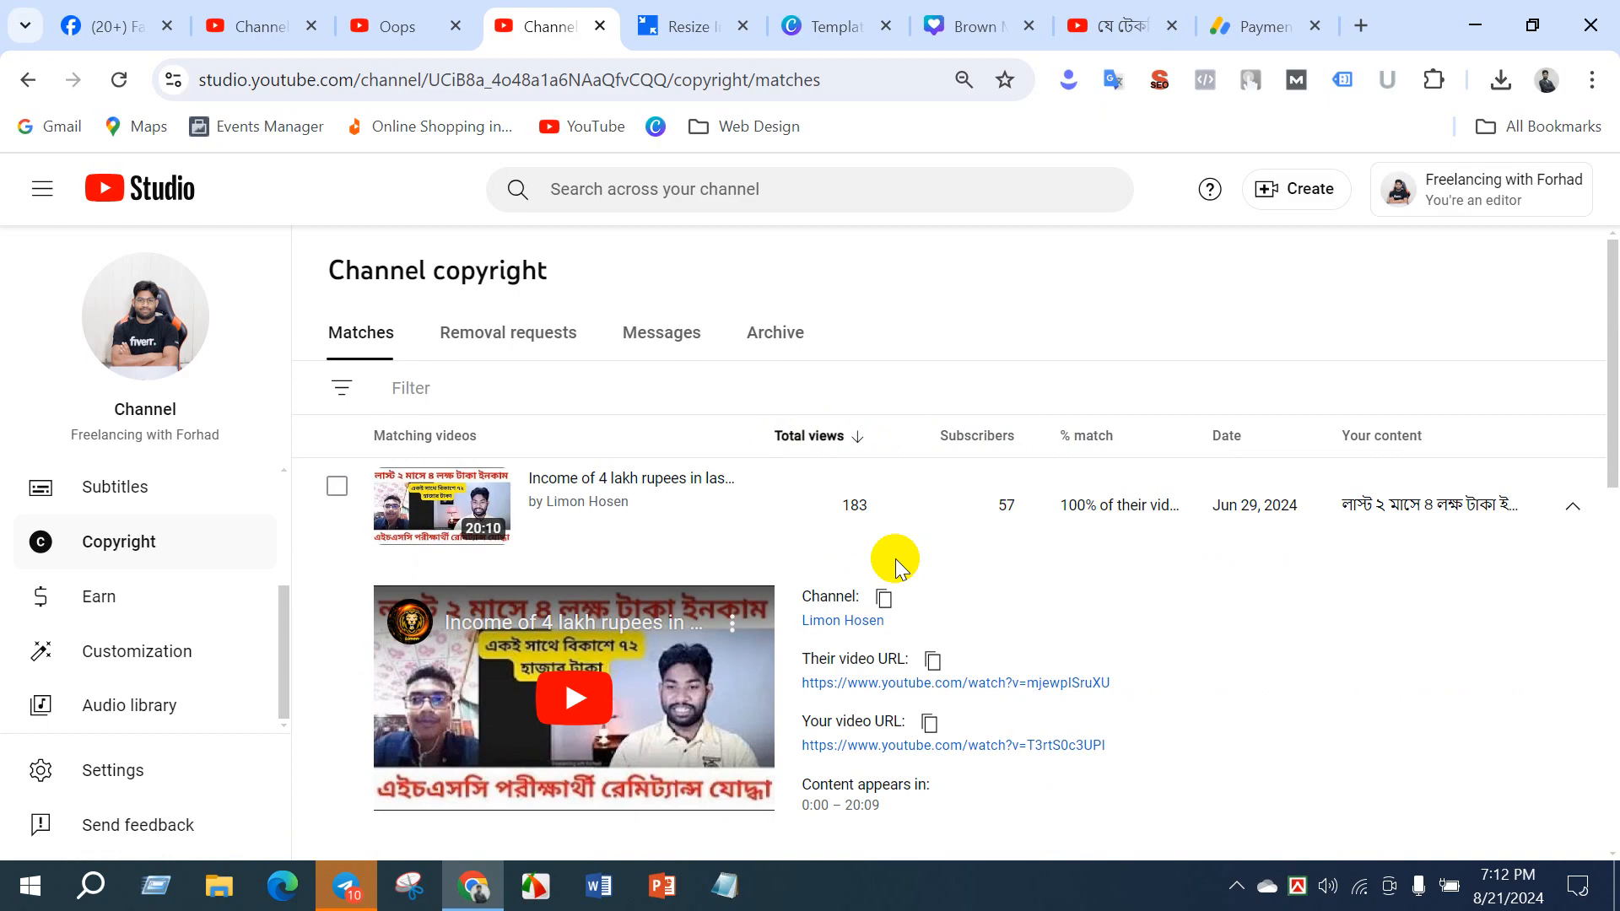
scroll(891, 559, "down", 3)
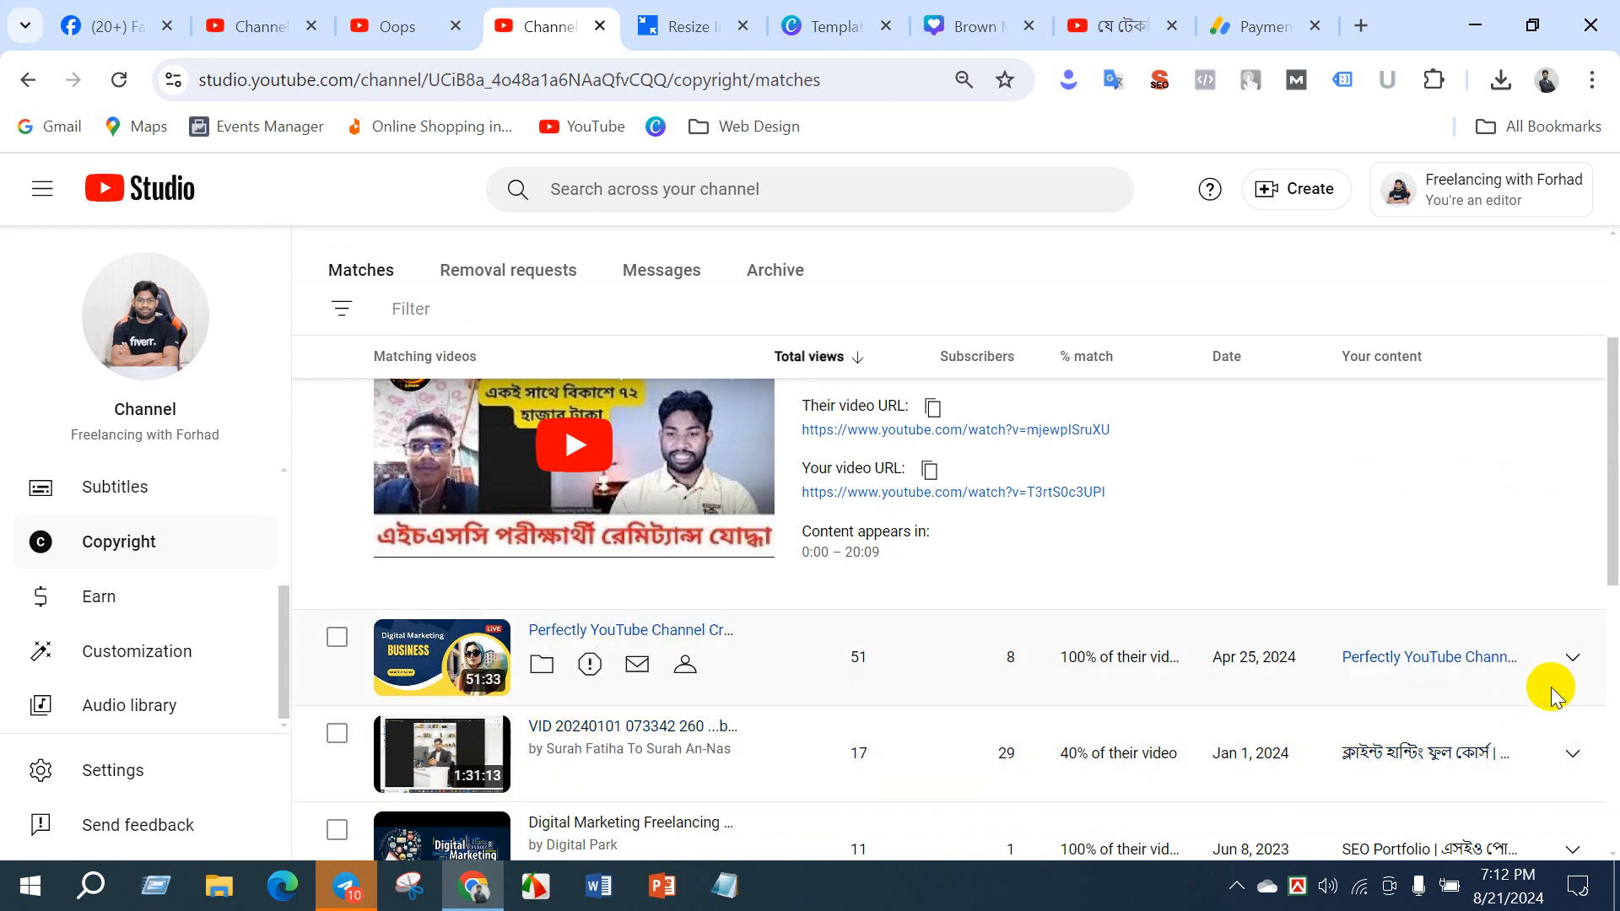
left_click(1572, 660)
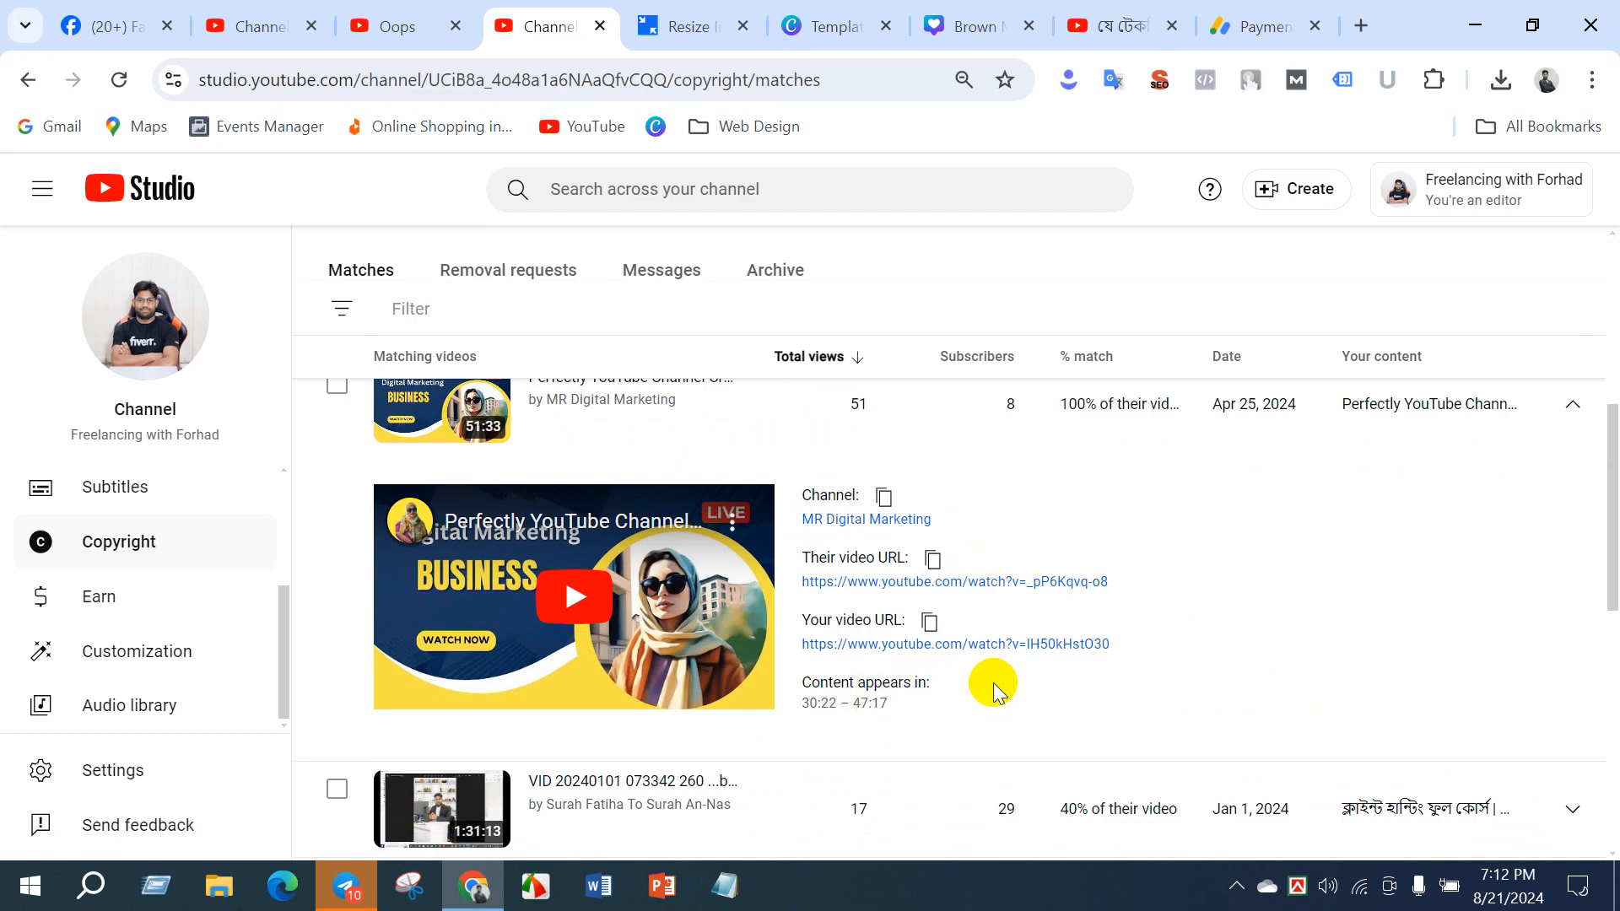
scroll(995, 685, "up", 4)
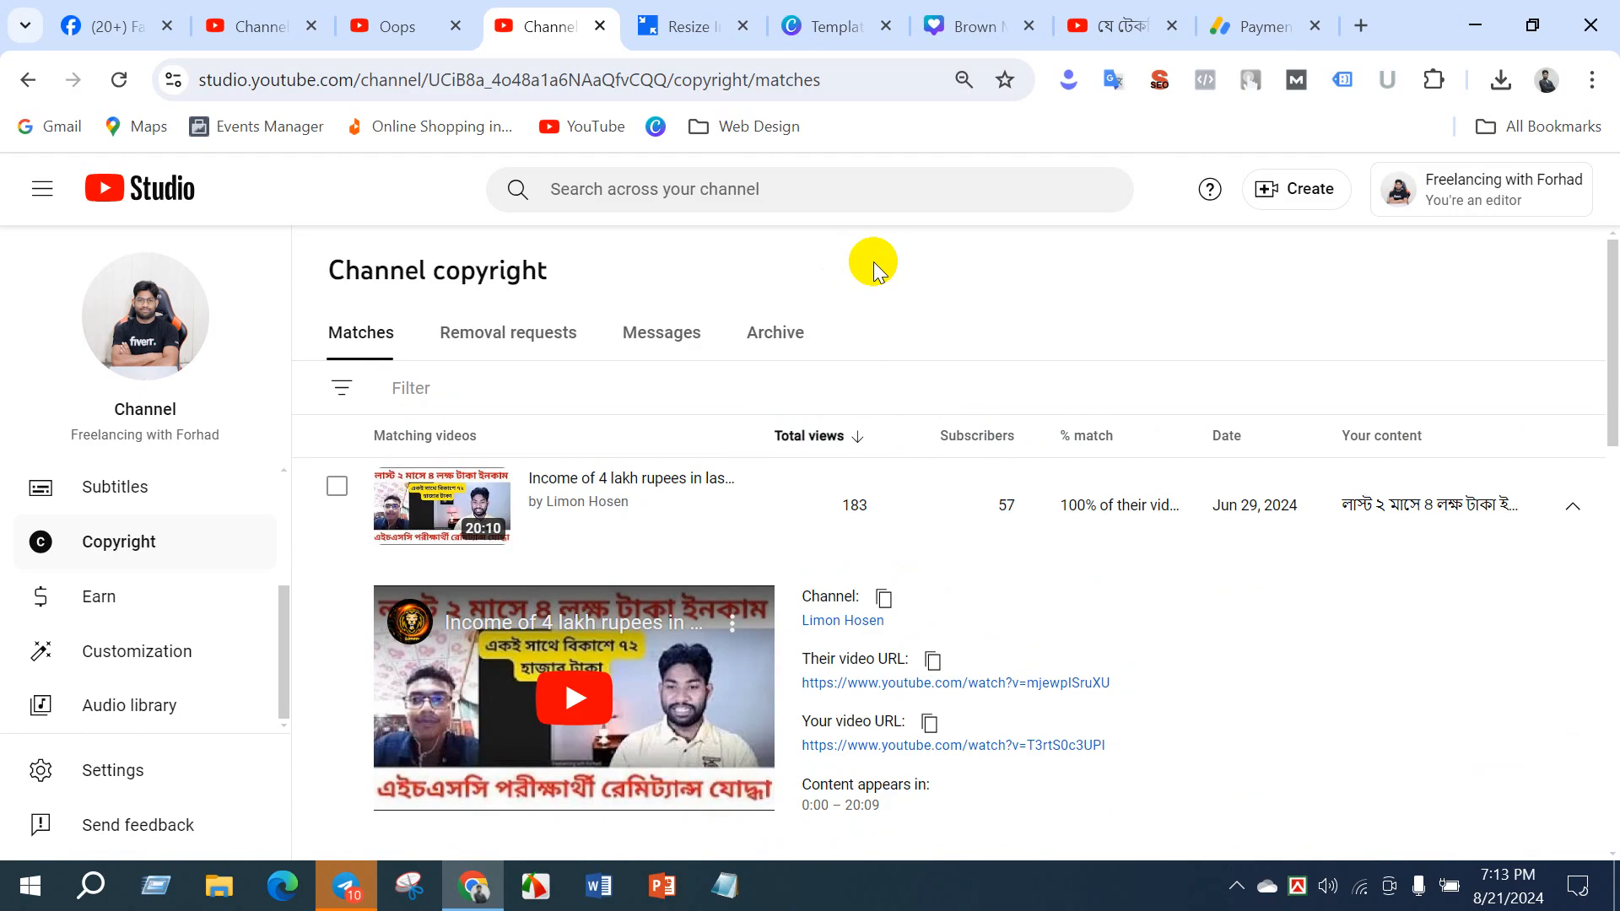
- View the monetized channel's subtitles list, and browse its published comments that have not been responded to
scroll(278, 624, "up", 3)
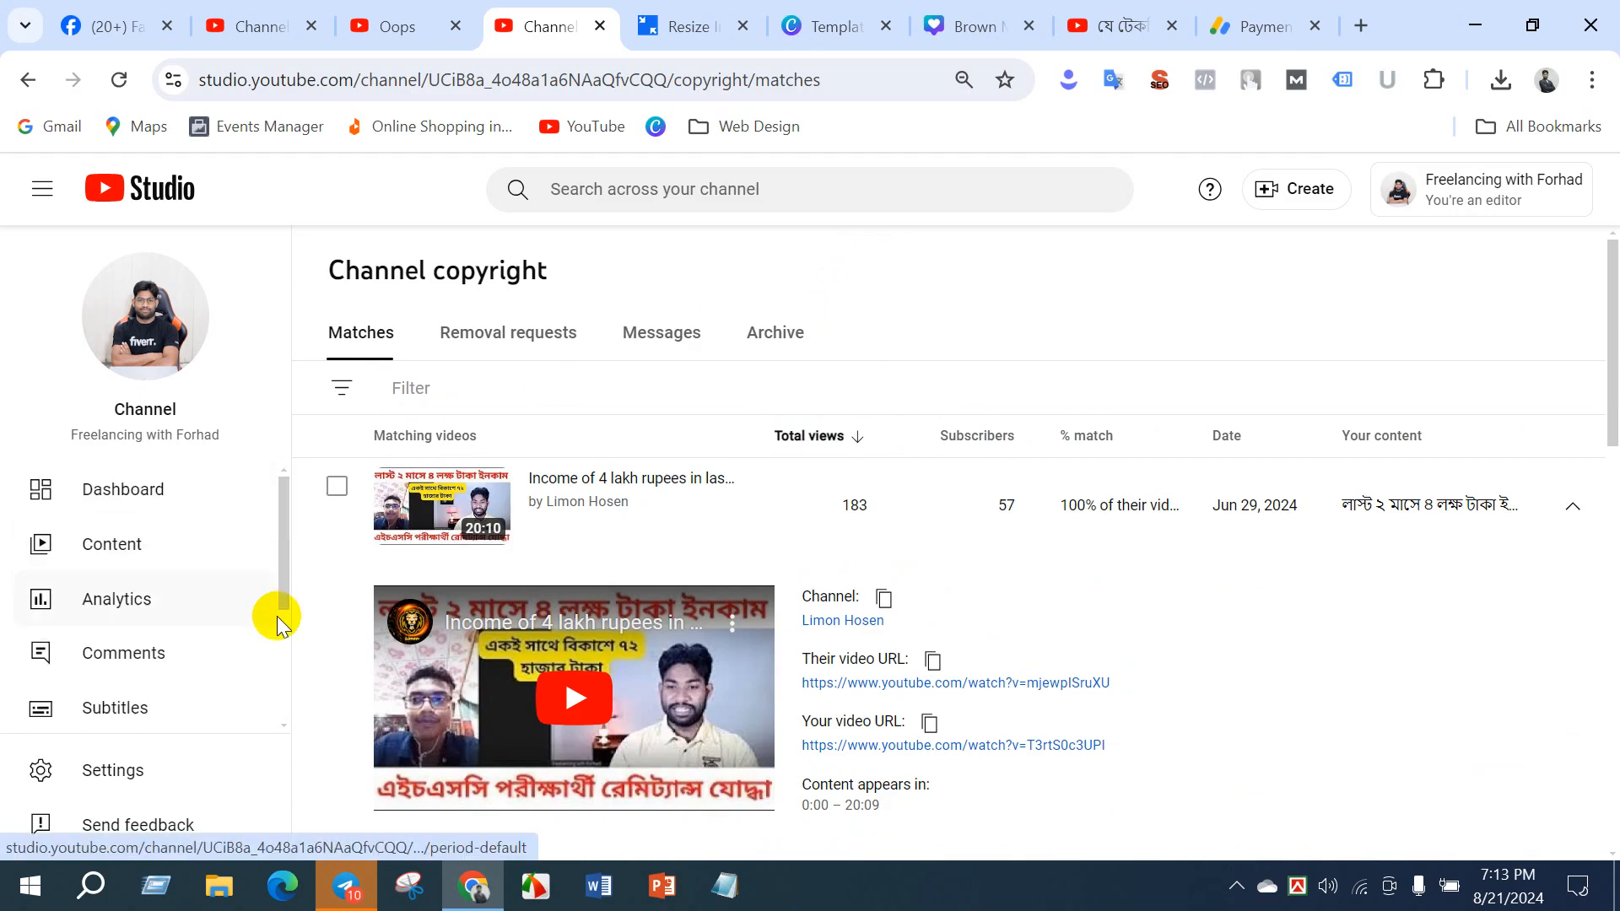
left_click(149, 718)
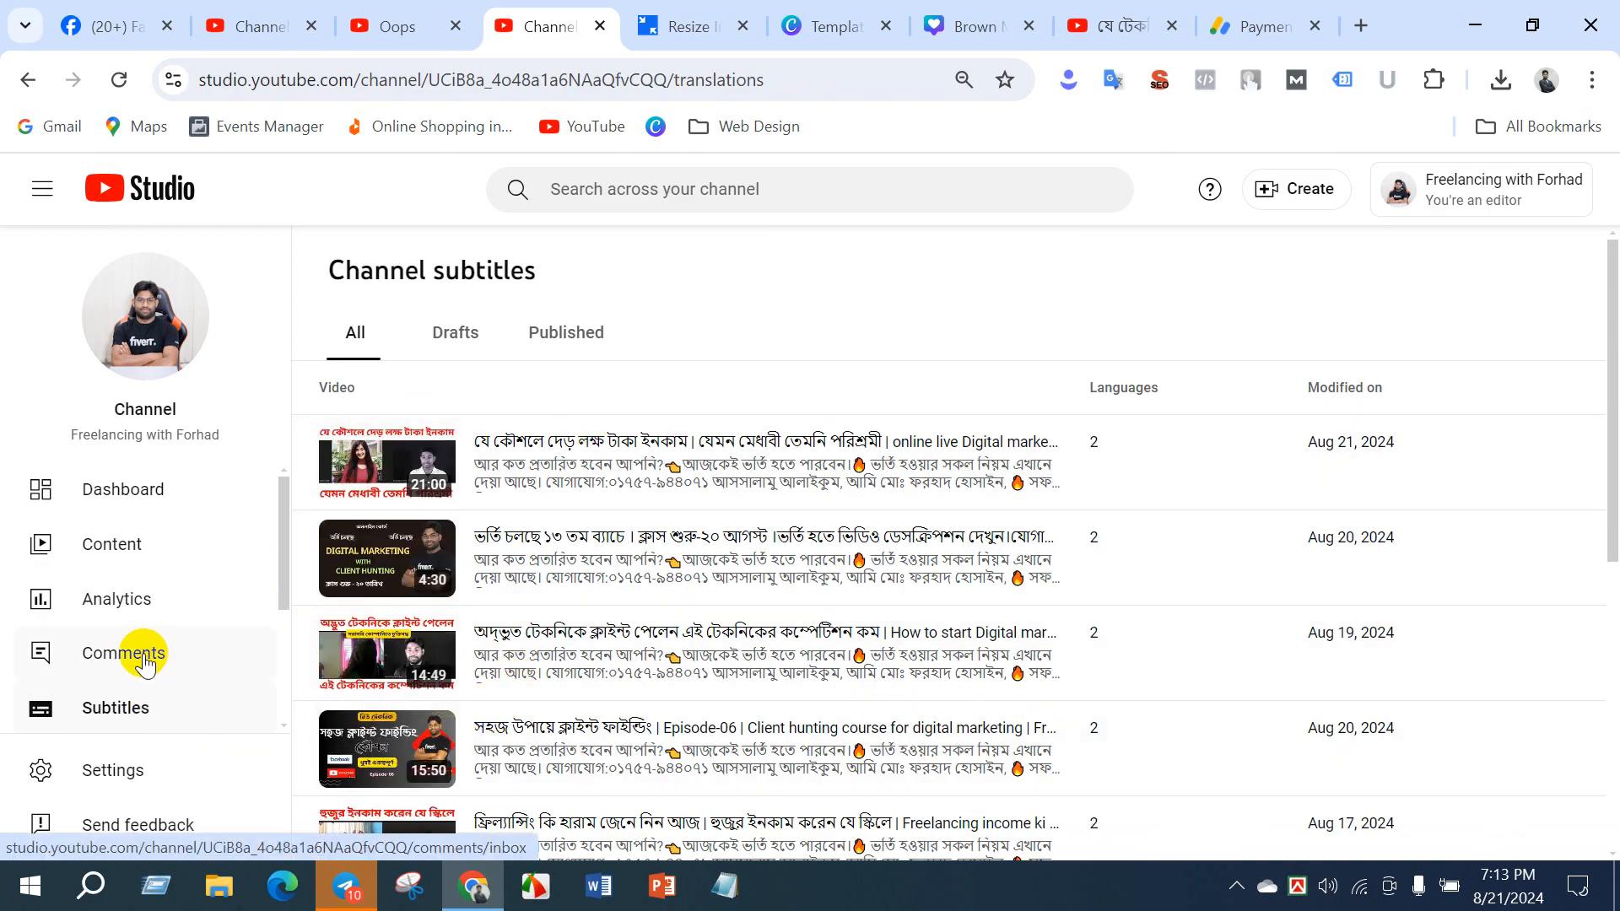
left_click(145, 661)
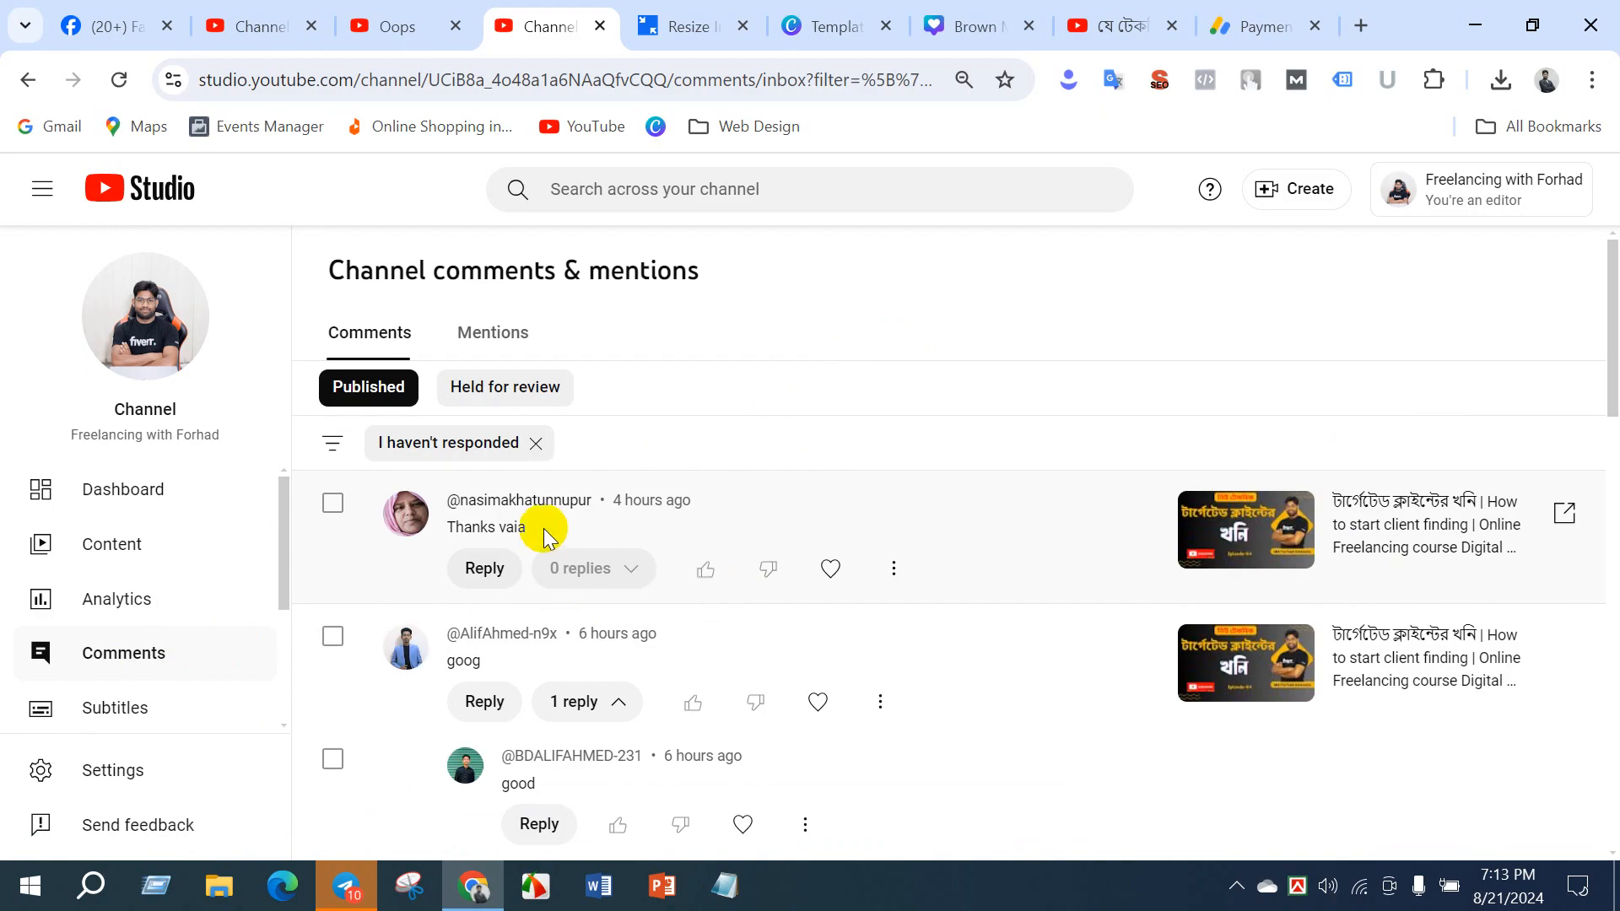
scroll(675, 680, "down", 10)
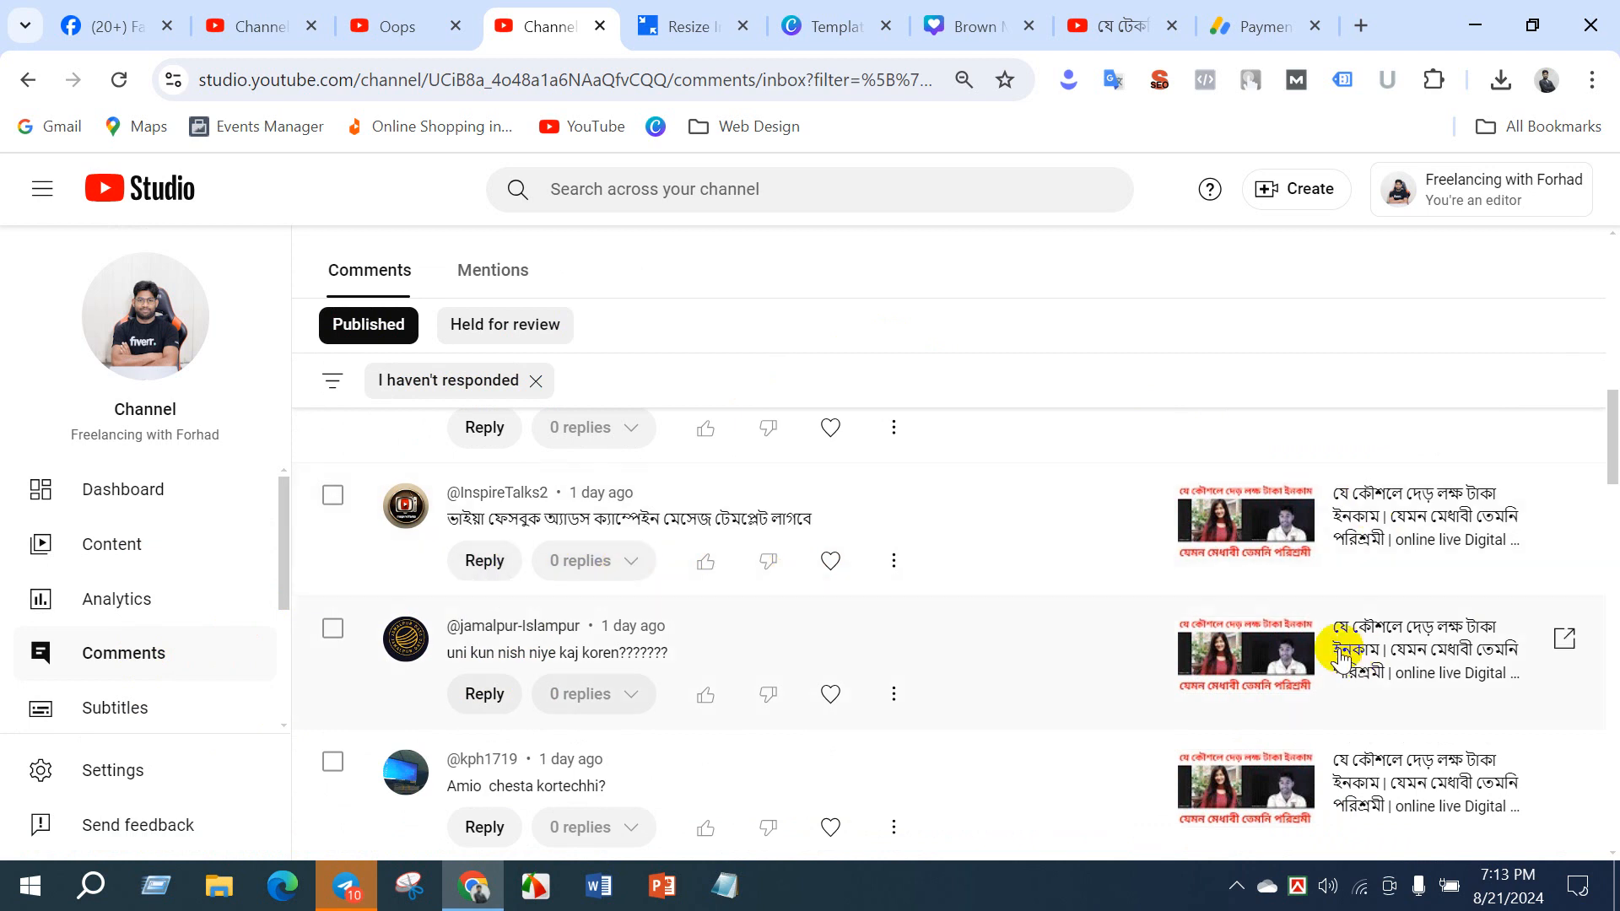
- Open the monetized channel's analytics overview, set the period to Last 7 days, and review the views, watch time and subscriber comparisons
left_click(124, 594)
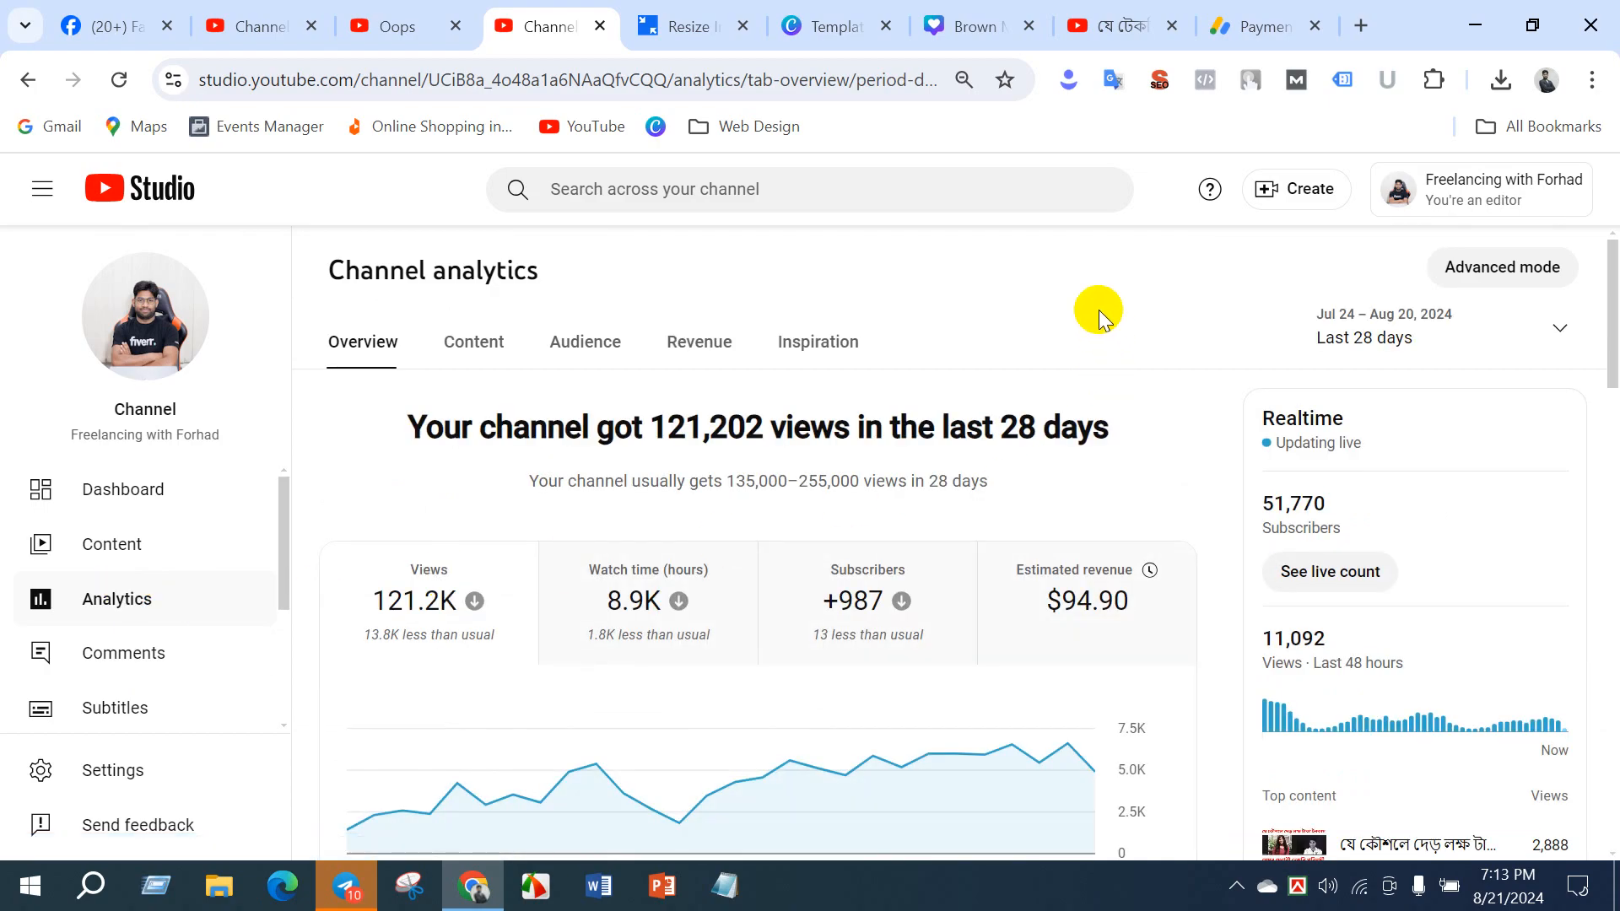
mouse_move(565, 616)
mouse_move(1069, 616)
left_click(1409, 326)
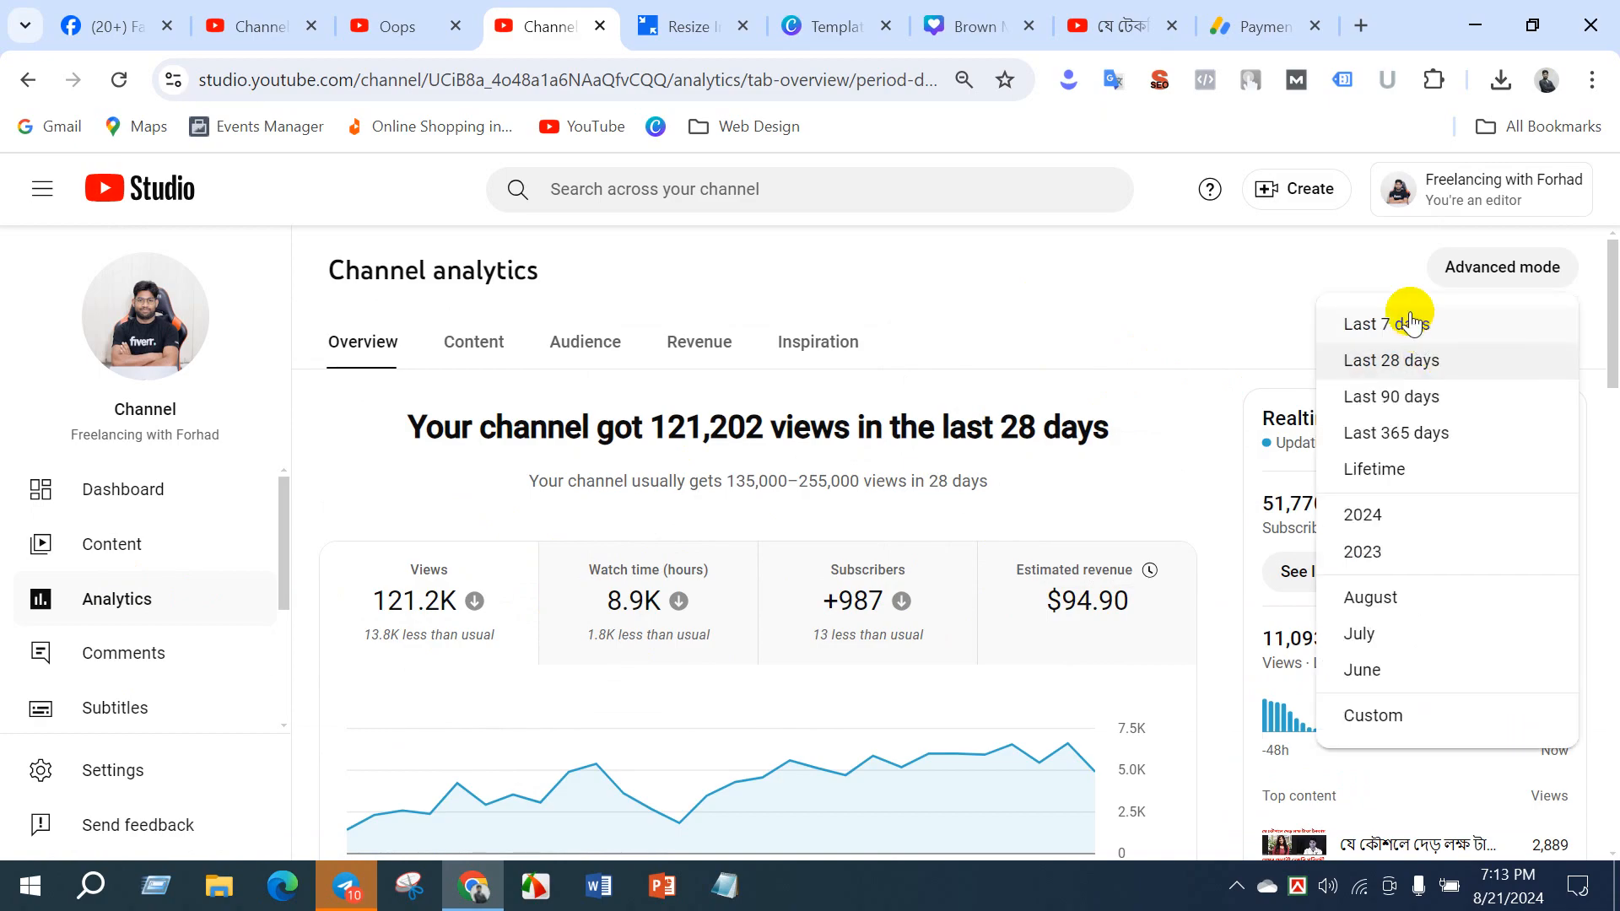
left_click(1409, 323)
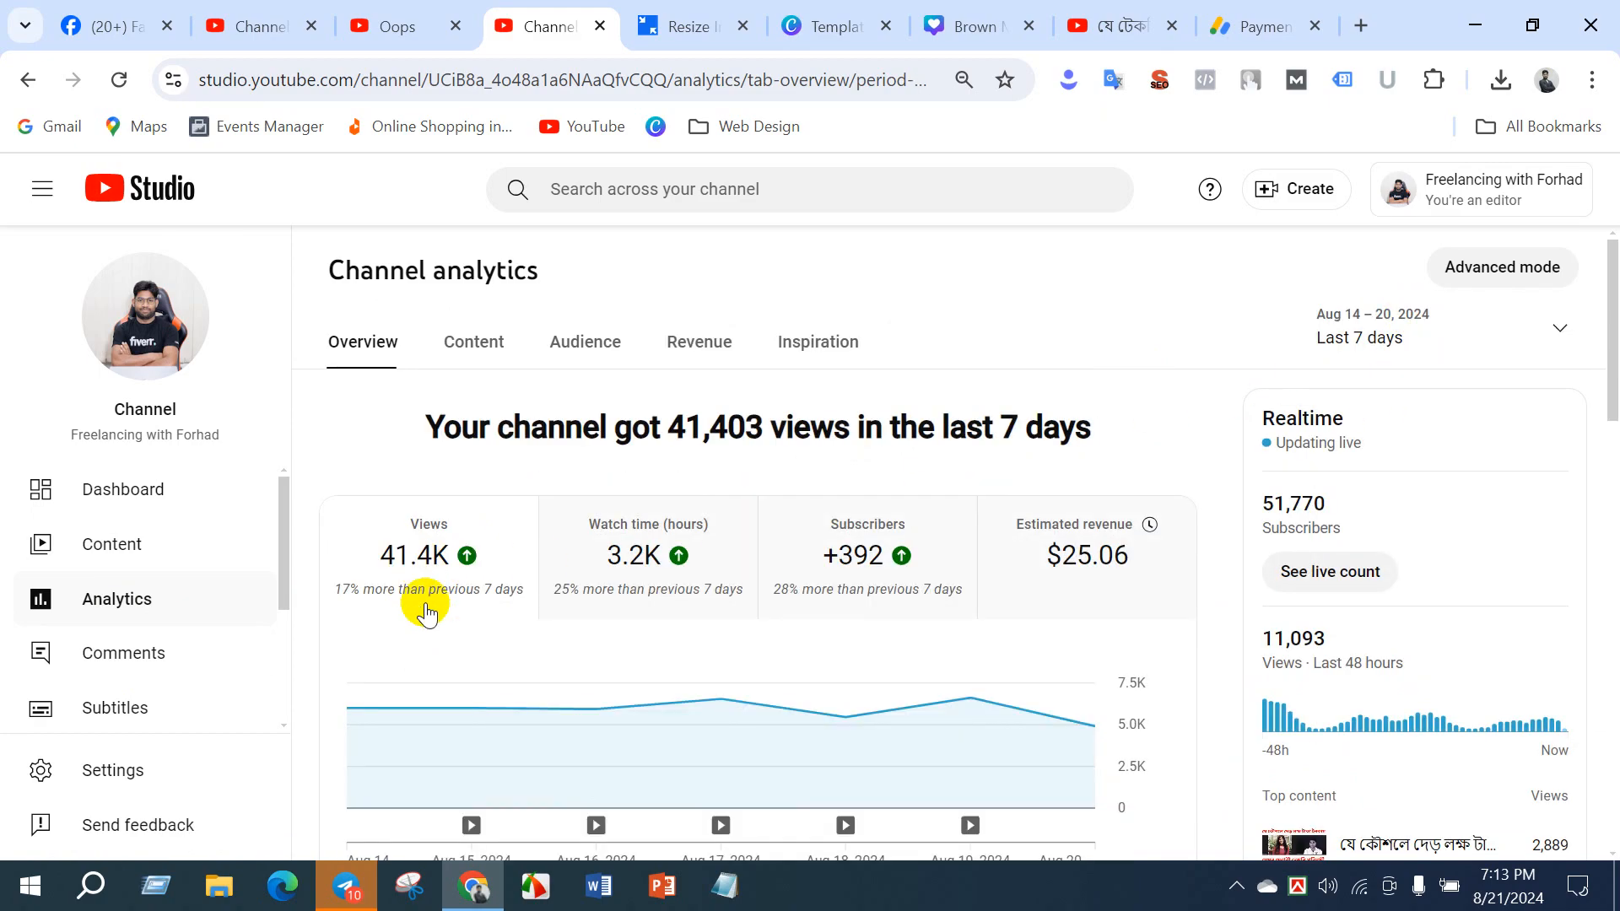
mouse_move(649, 590)
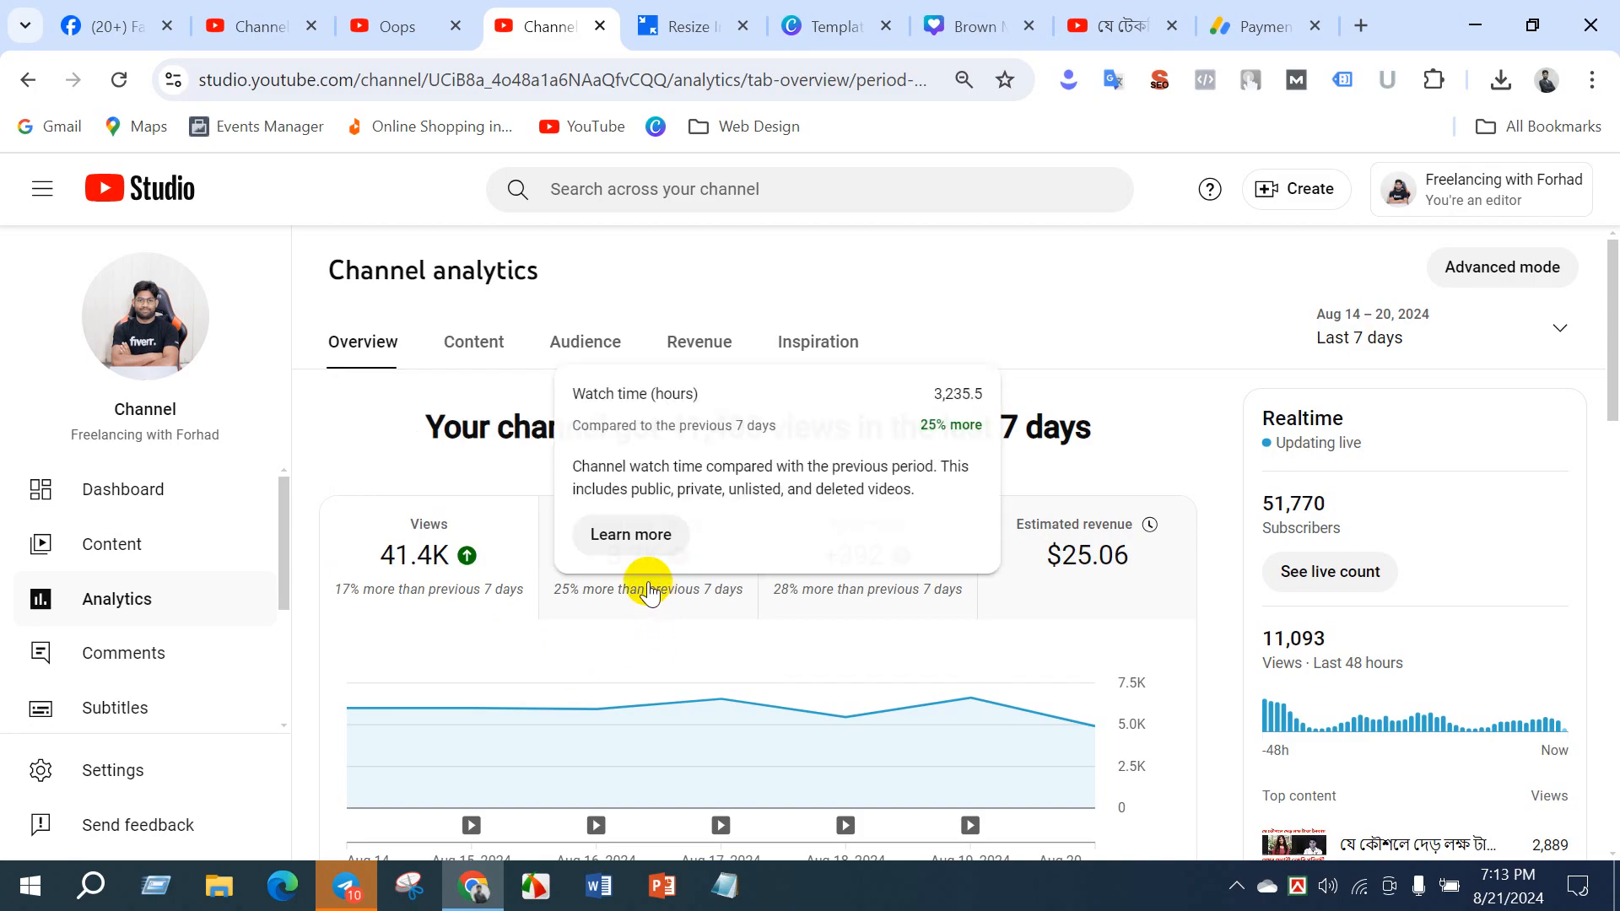
mouse_move(882, 593)
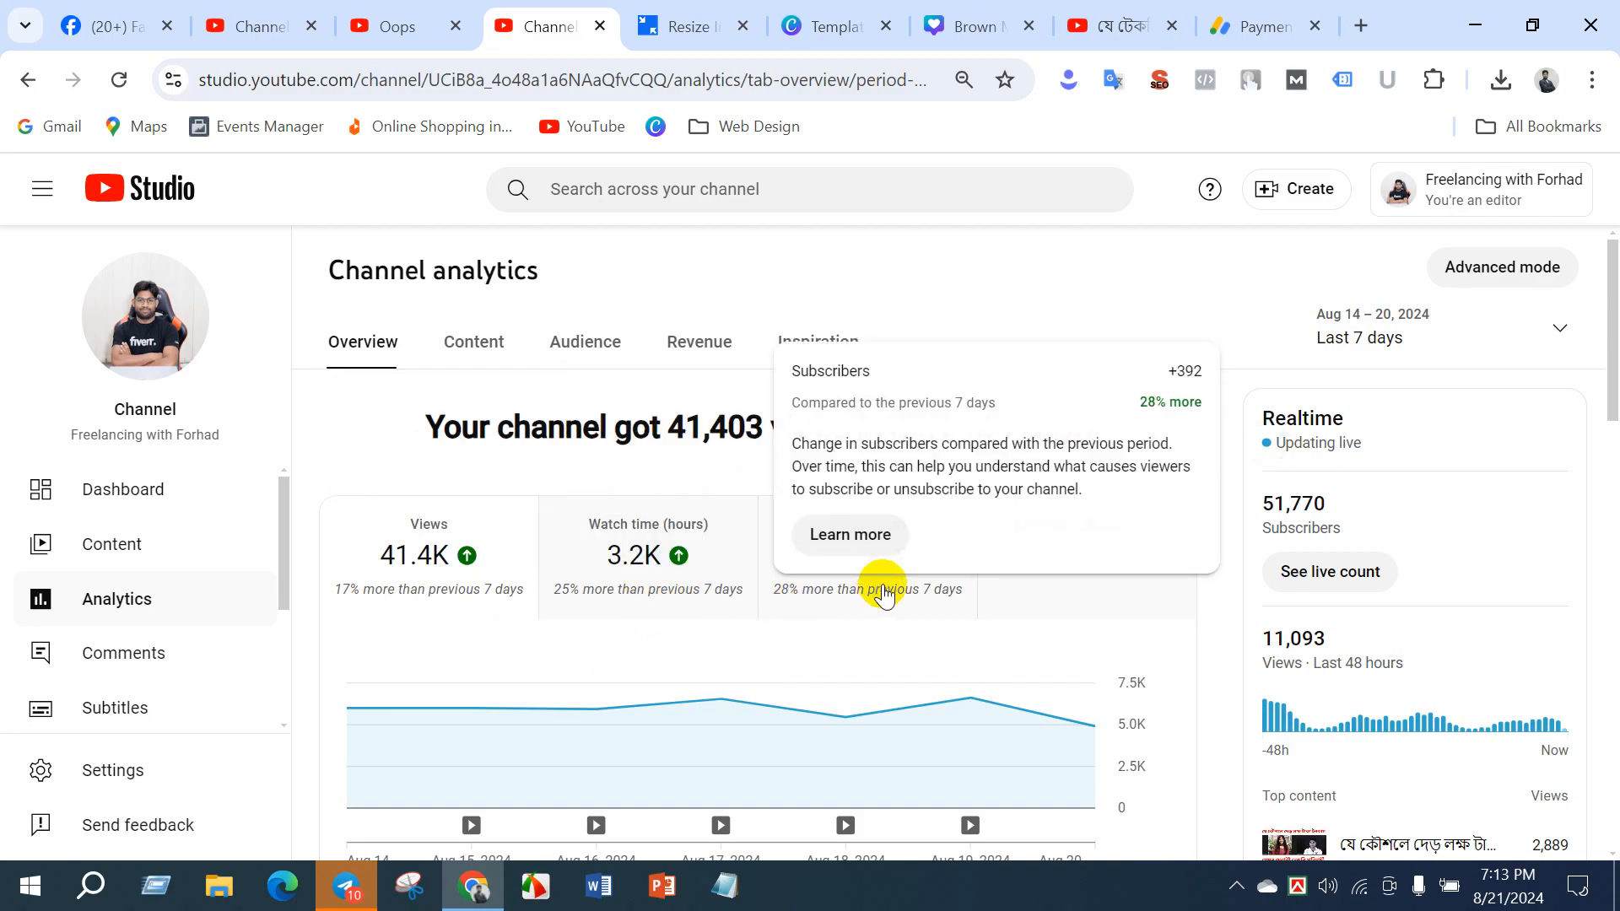
left_click(1480, 339)
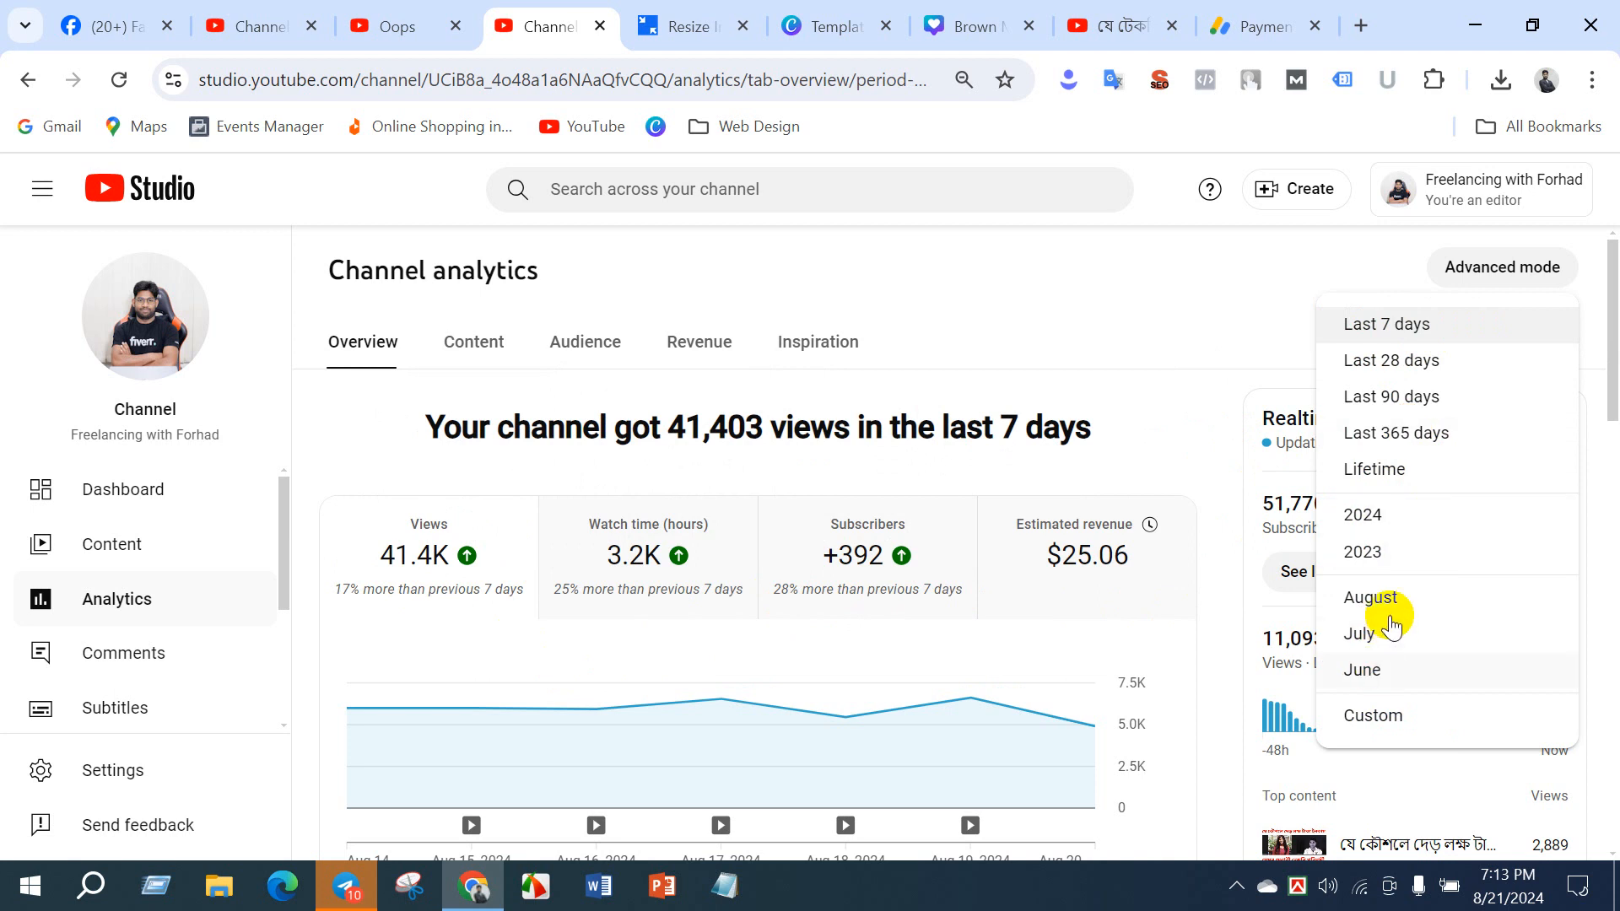
left_click(1203, 400)
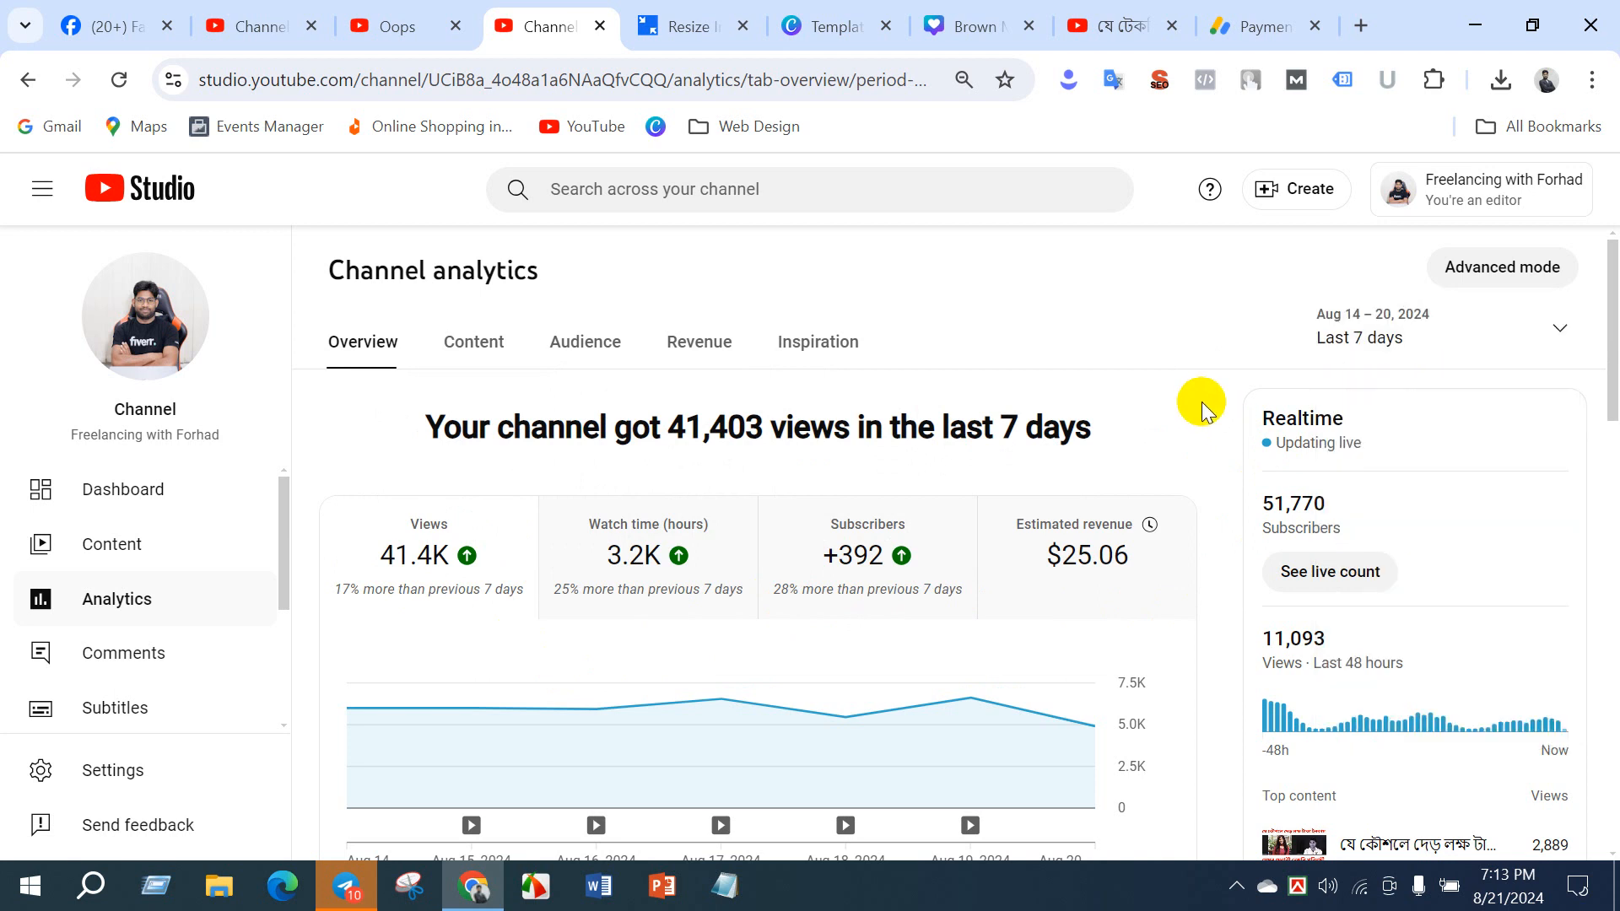
- Review the top content ranking for the period and the latest video's performance summary in the analytics overview
scroll(1164, 405, "down", 5)
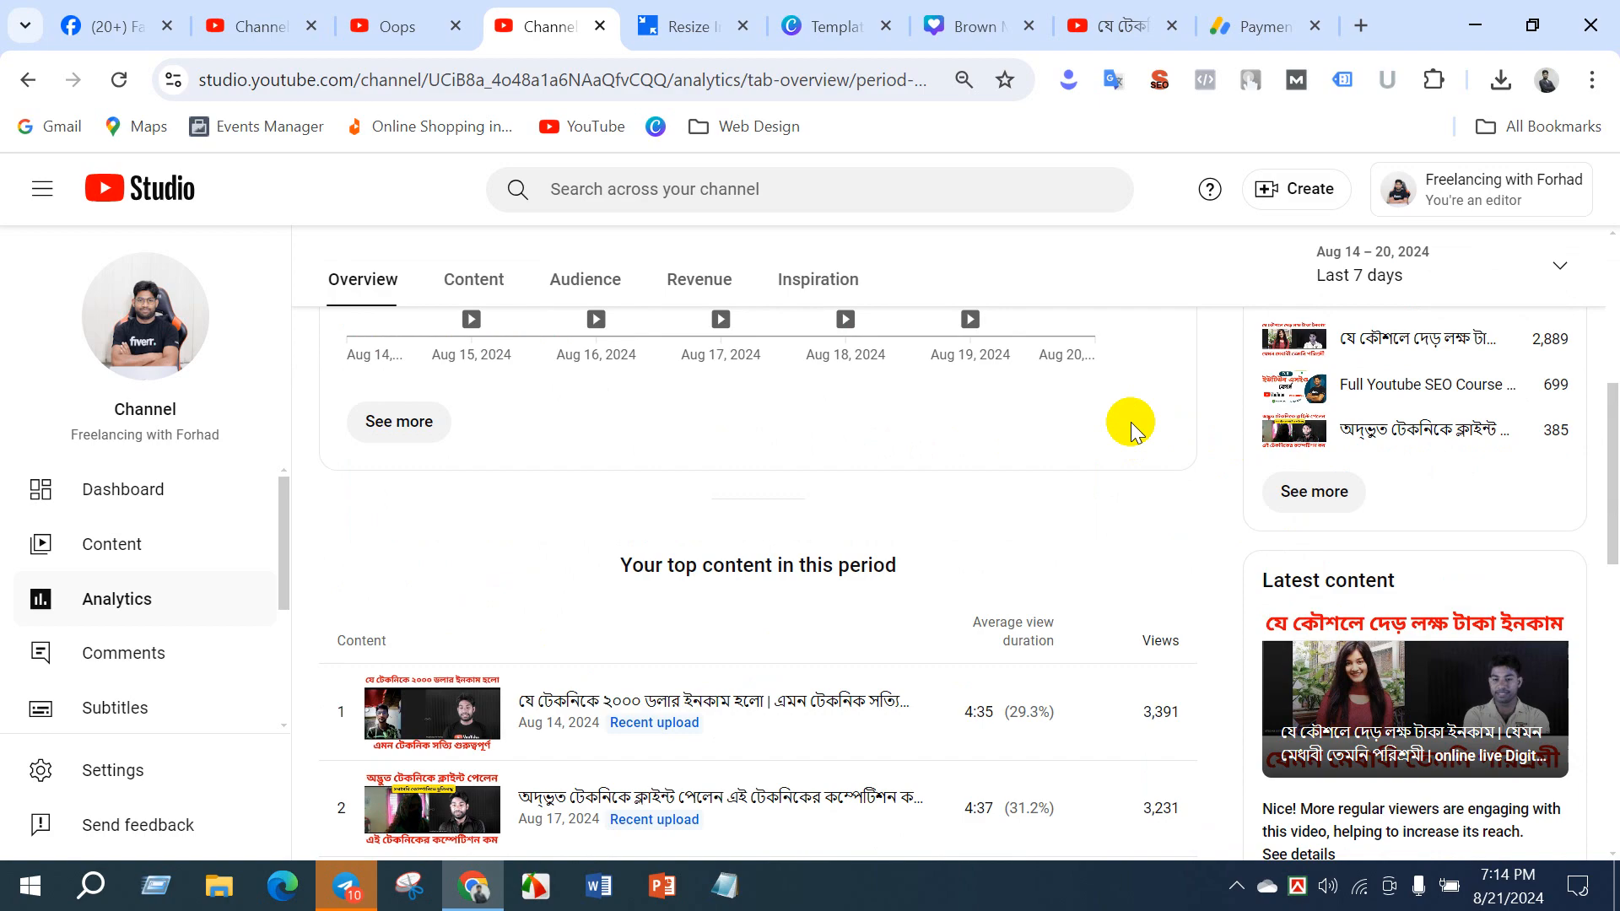
scroll(836, 515, "down", 3)
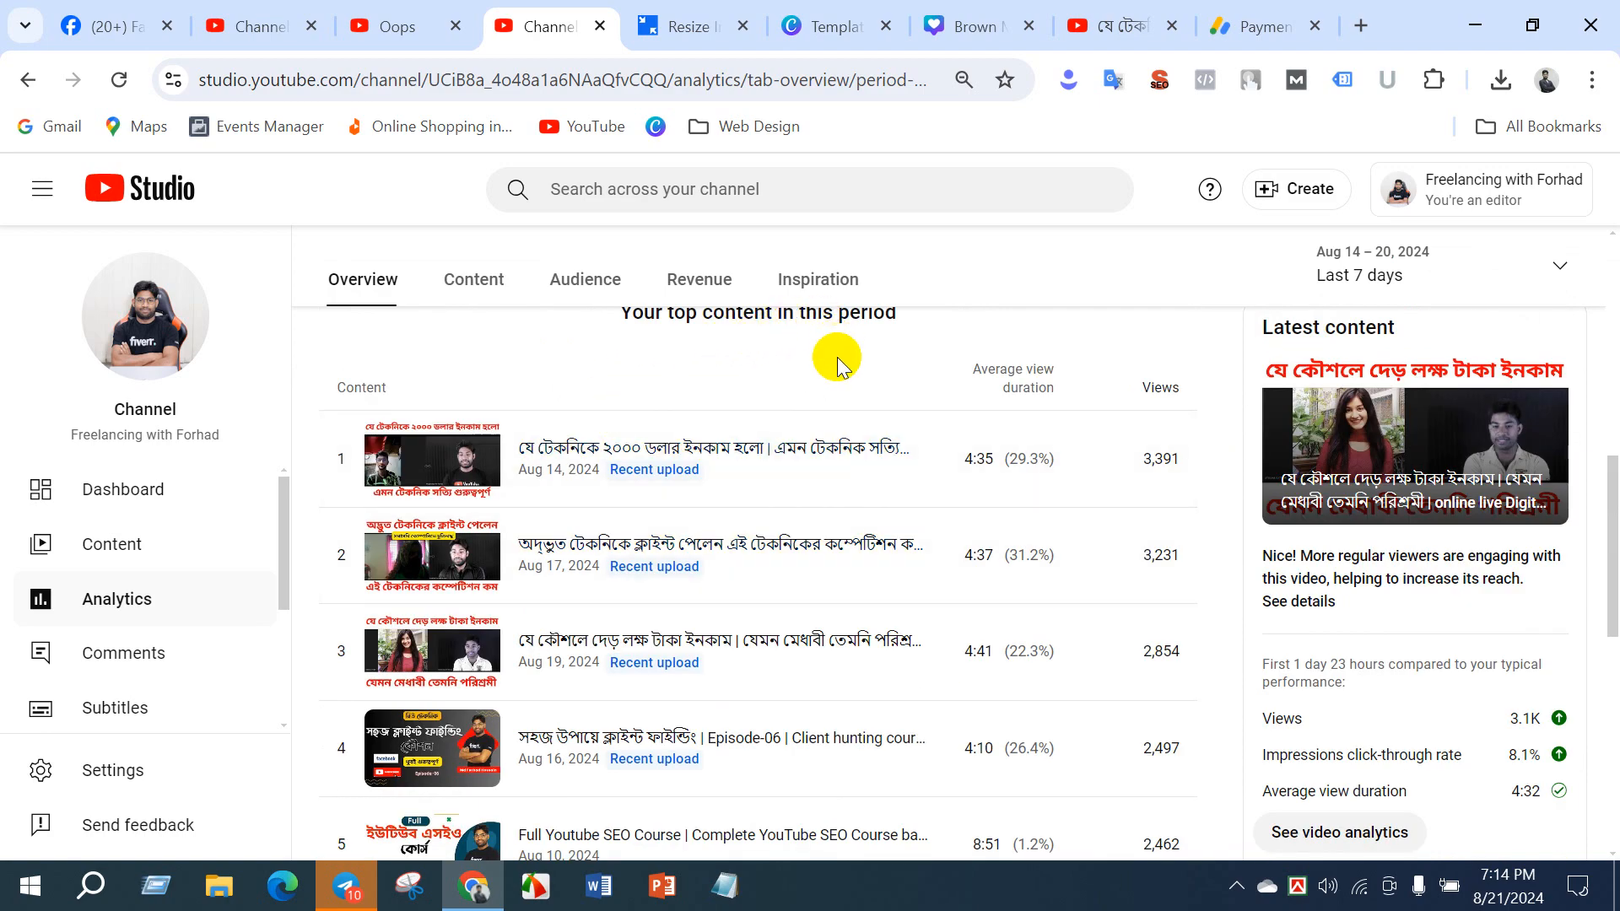
scroll(1217, 416, "up", 3)
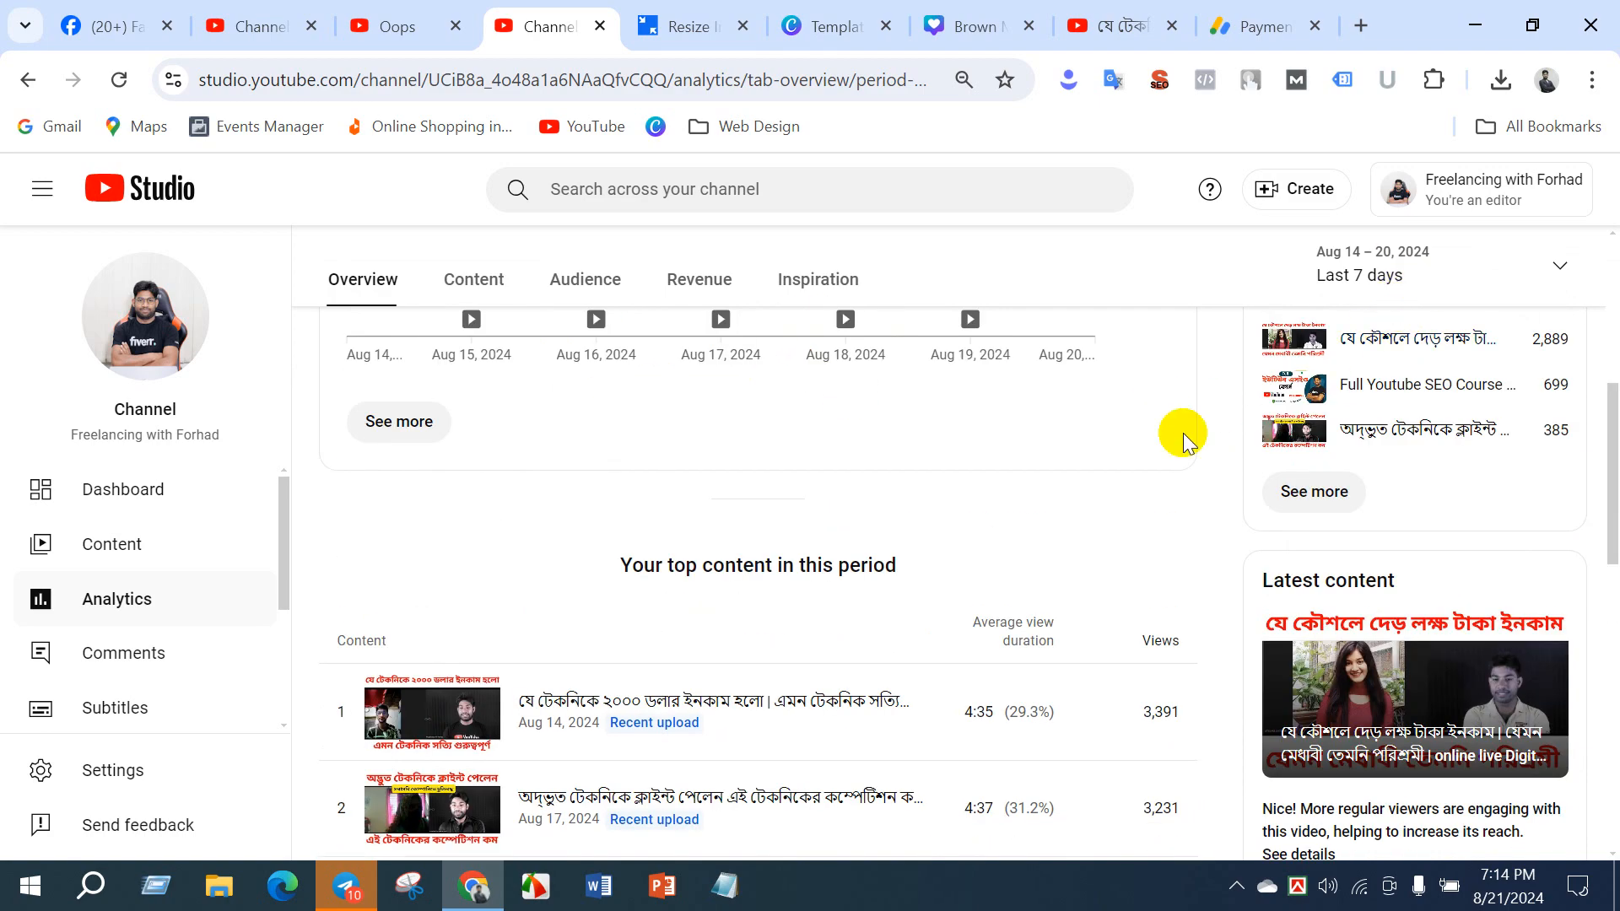
scroll(850, 553, "down", 3)
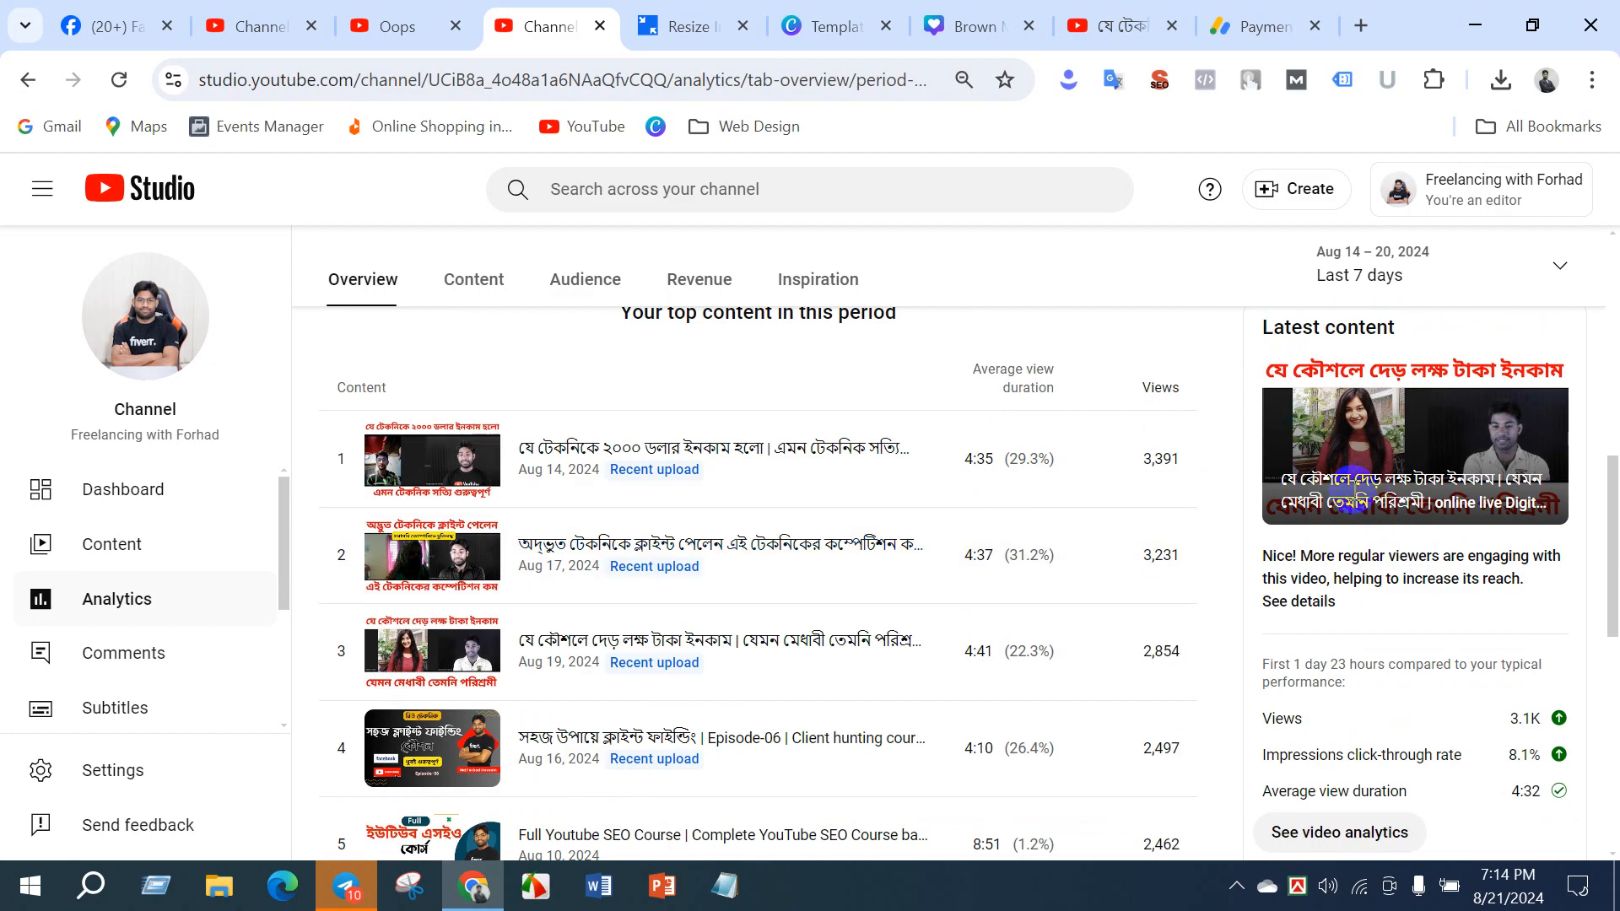
scroll(1371, 502, "down", 3)
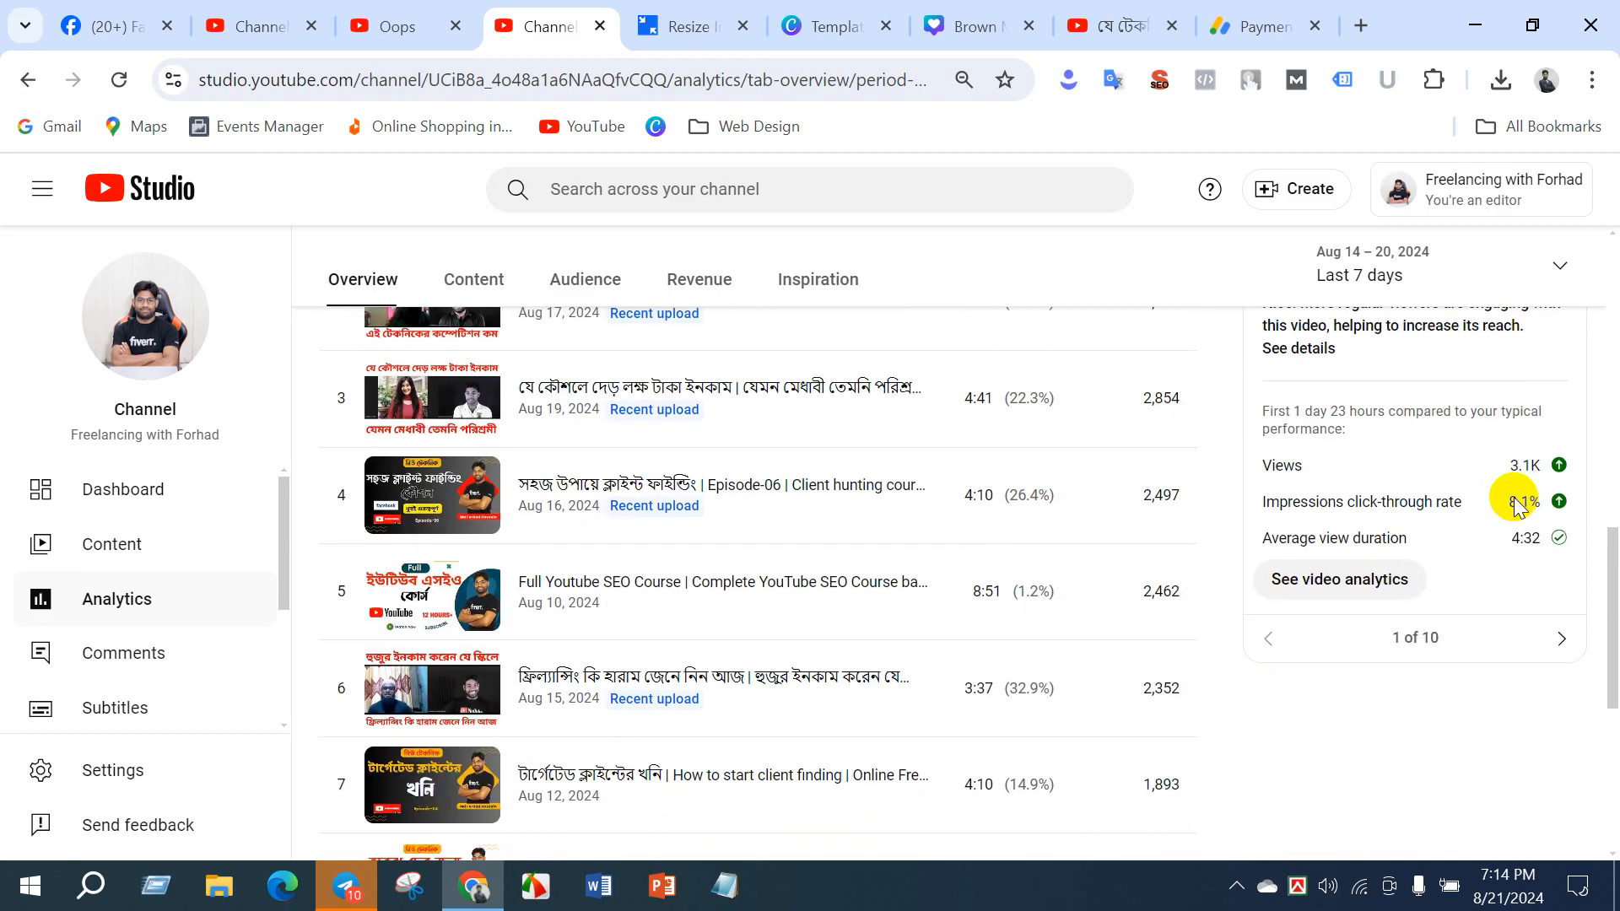
- Highlight the latest video's impressions click-through rate and average view duration, checking the duration against its typical range
double_click(1522, 503)
mouse_move(1517, 511)
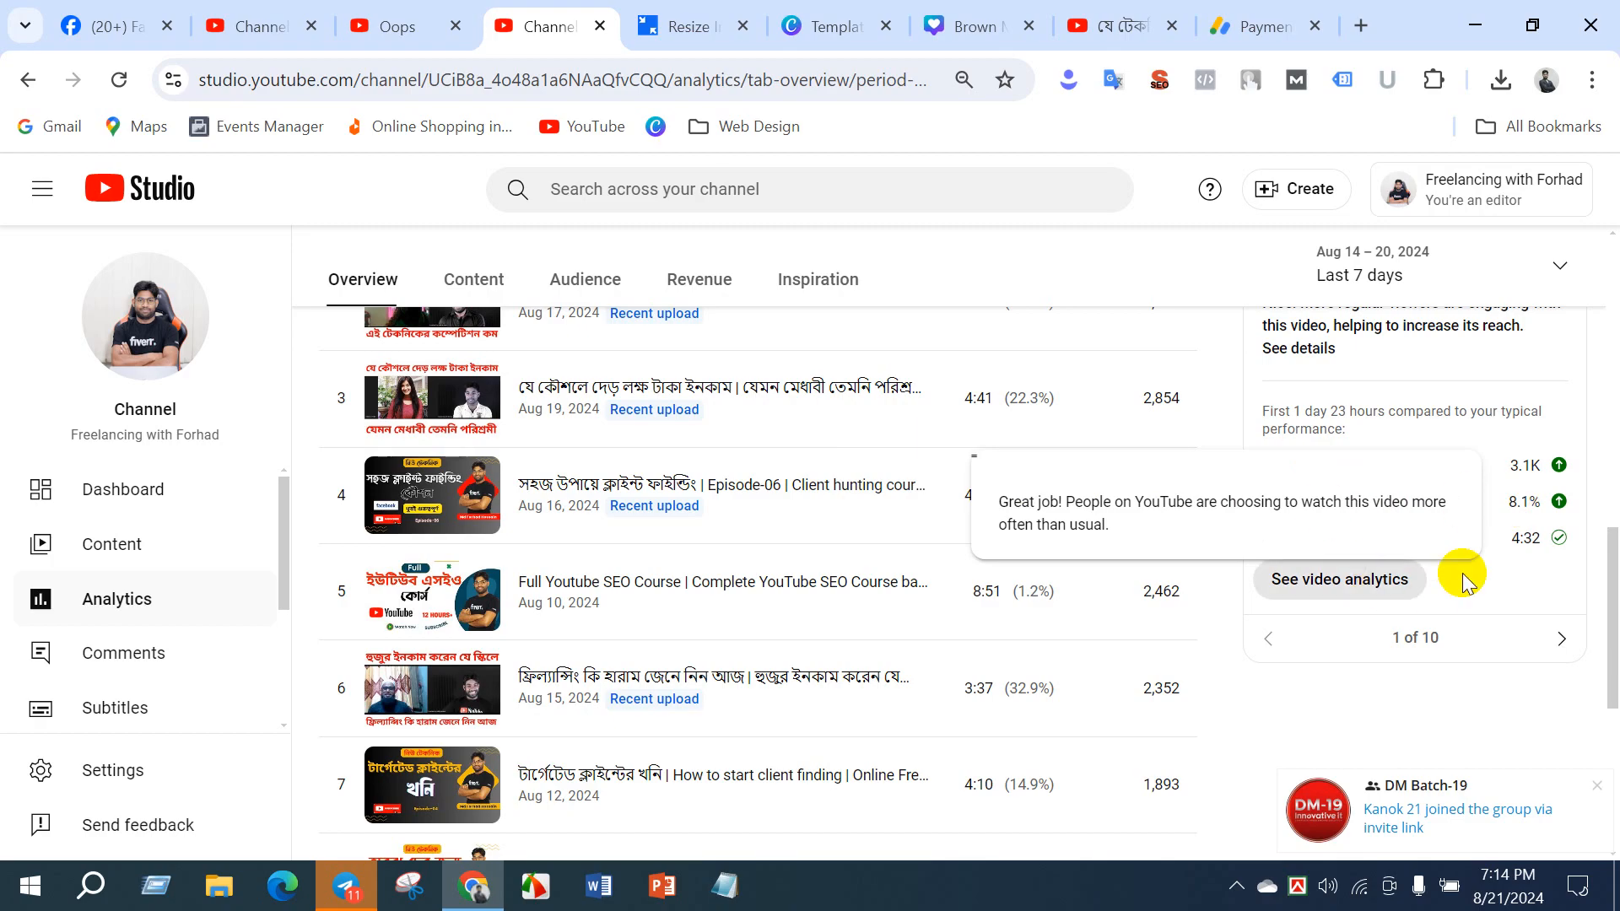
double_click(1531, 544)
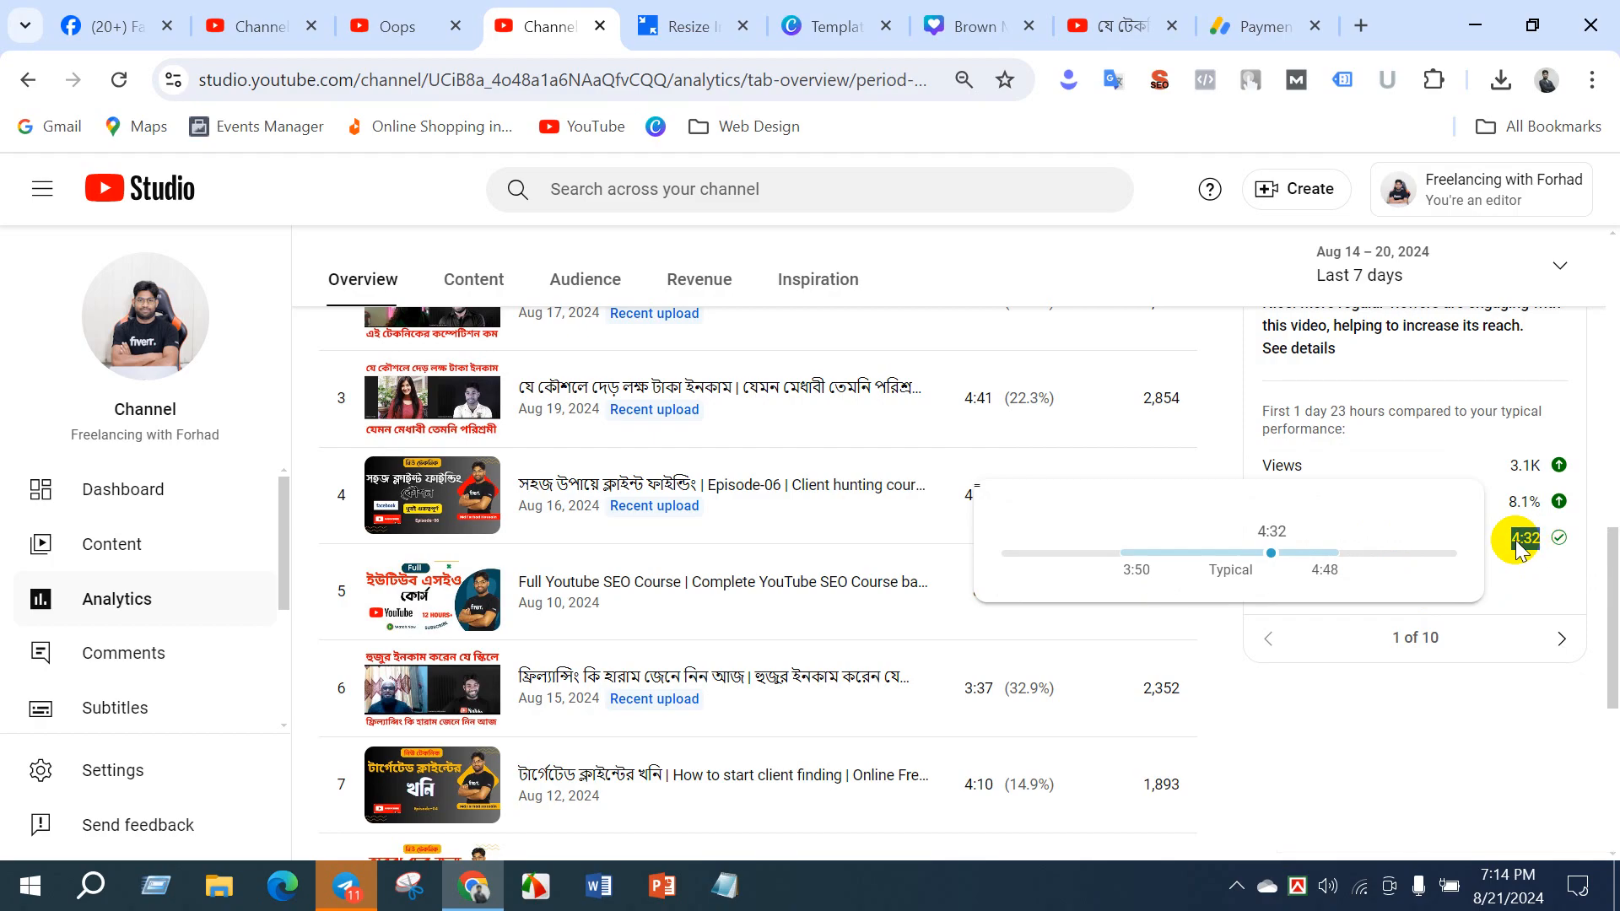
- Open the monetized channel's revenue analytics and inspect the estimated revenue of individual days from Aug 16 to Aug 19, 2024
left_click(1516, 540)
scroll(1303, 700, "up", 10)
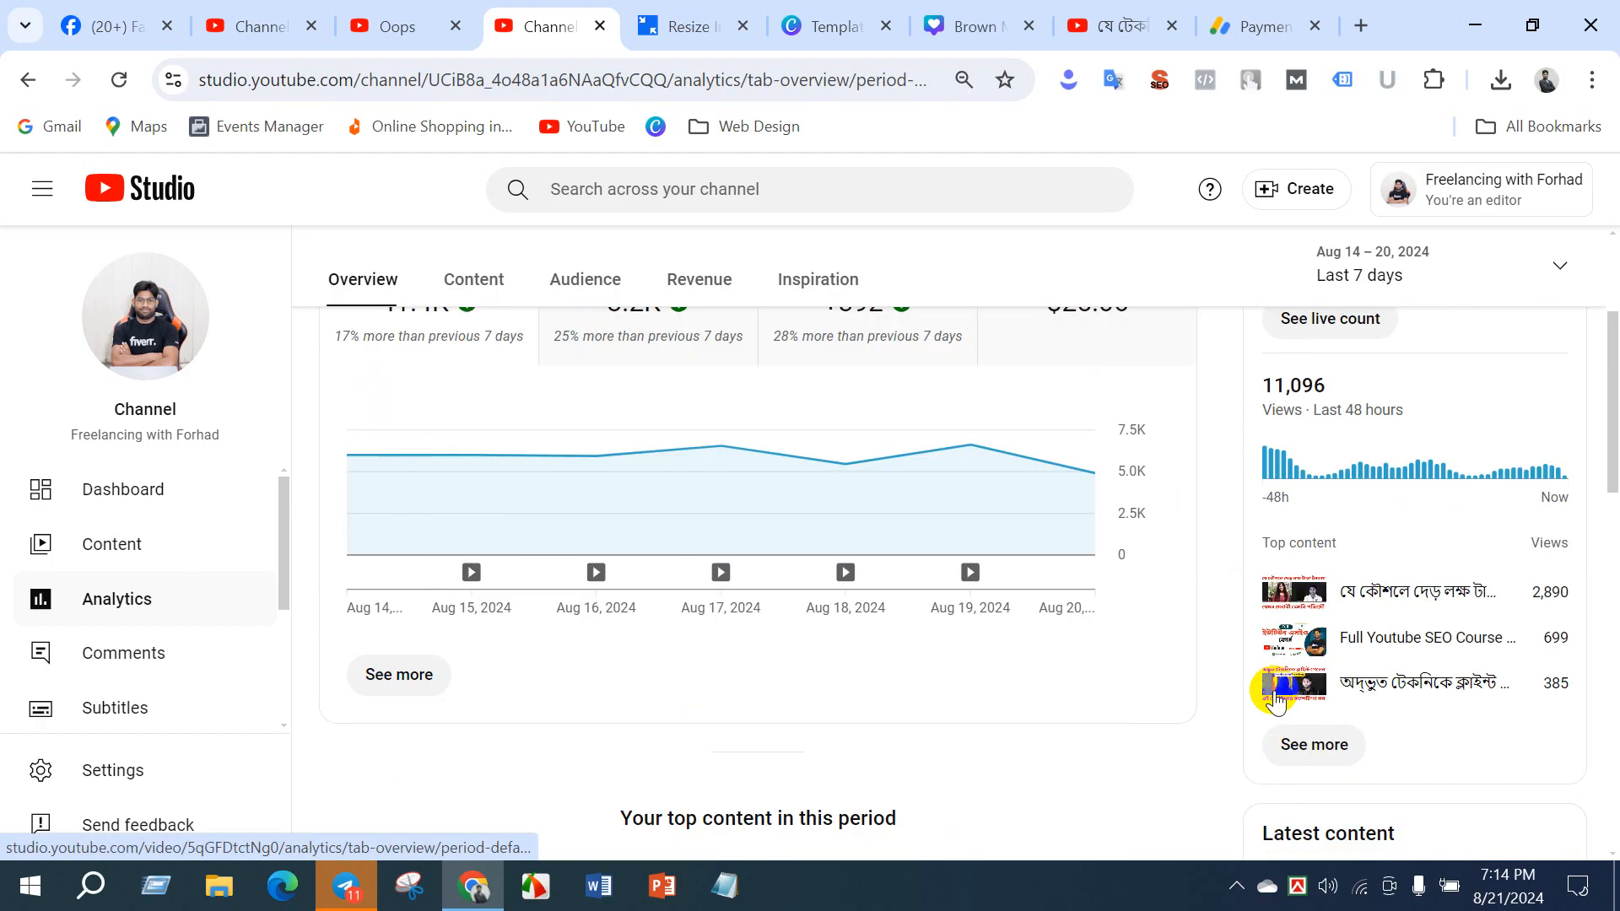
scroll(1316, 413, "up", 3)
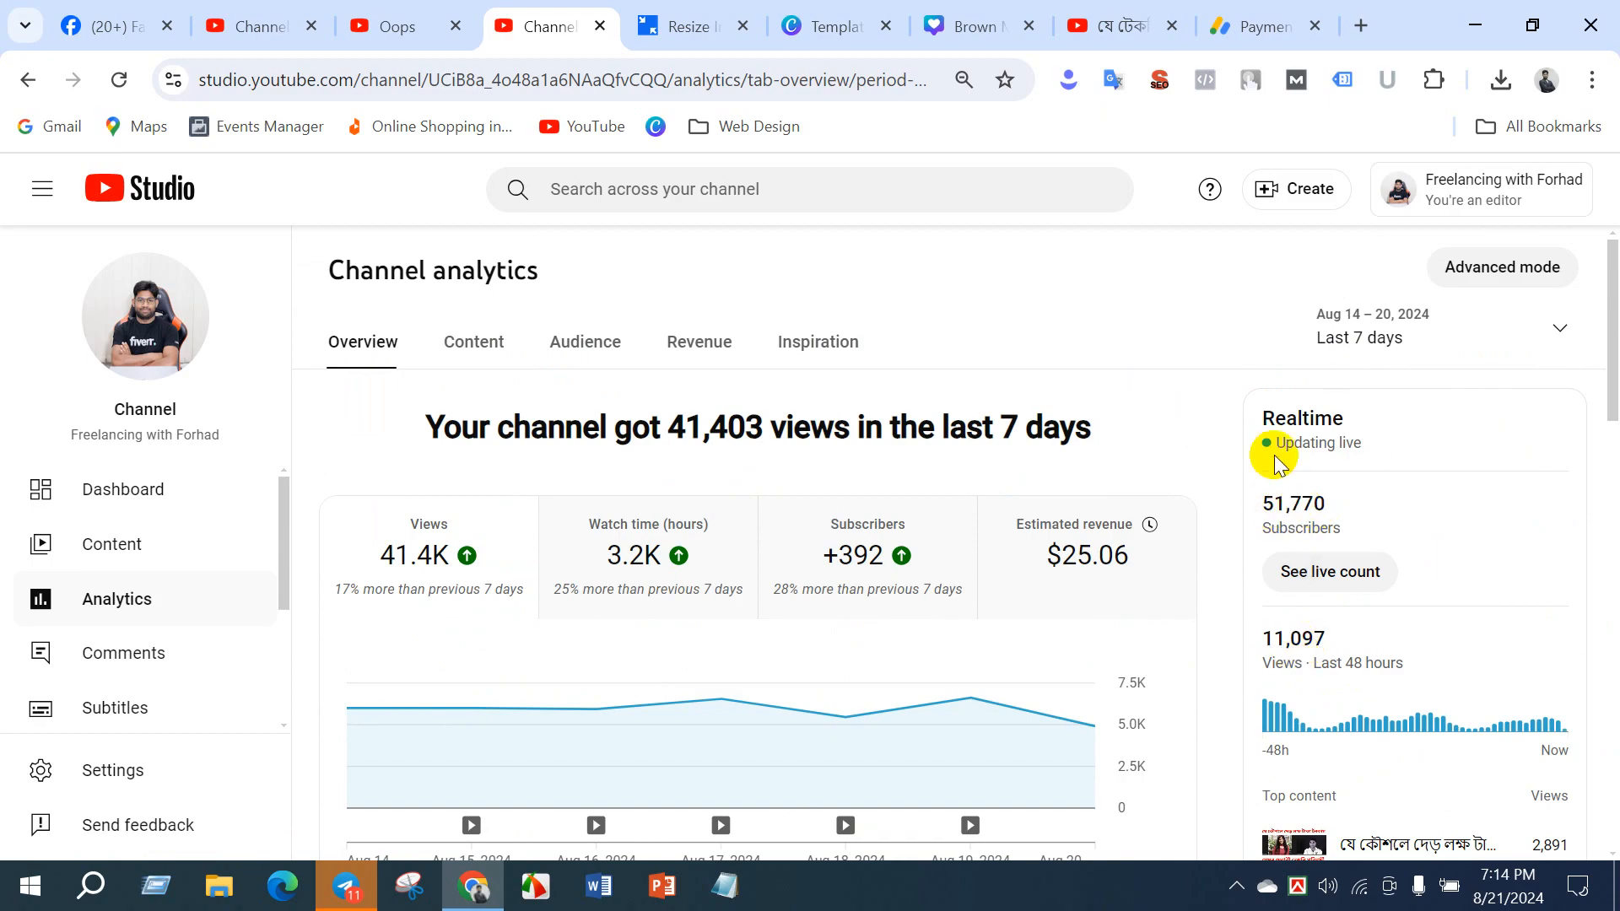
left_click(700, 339)
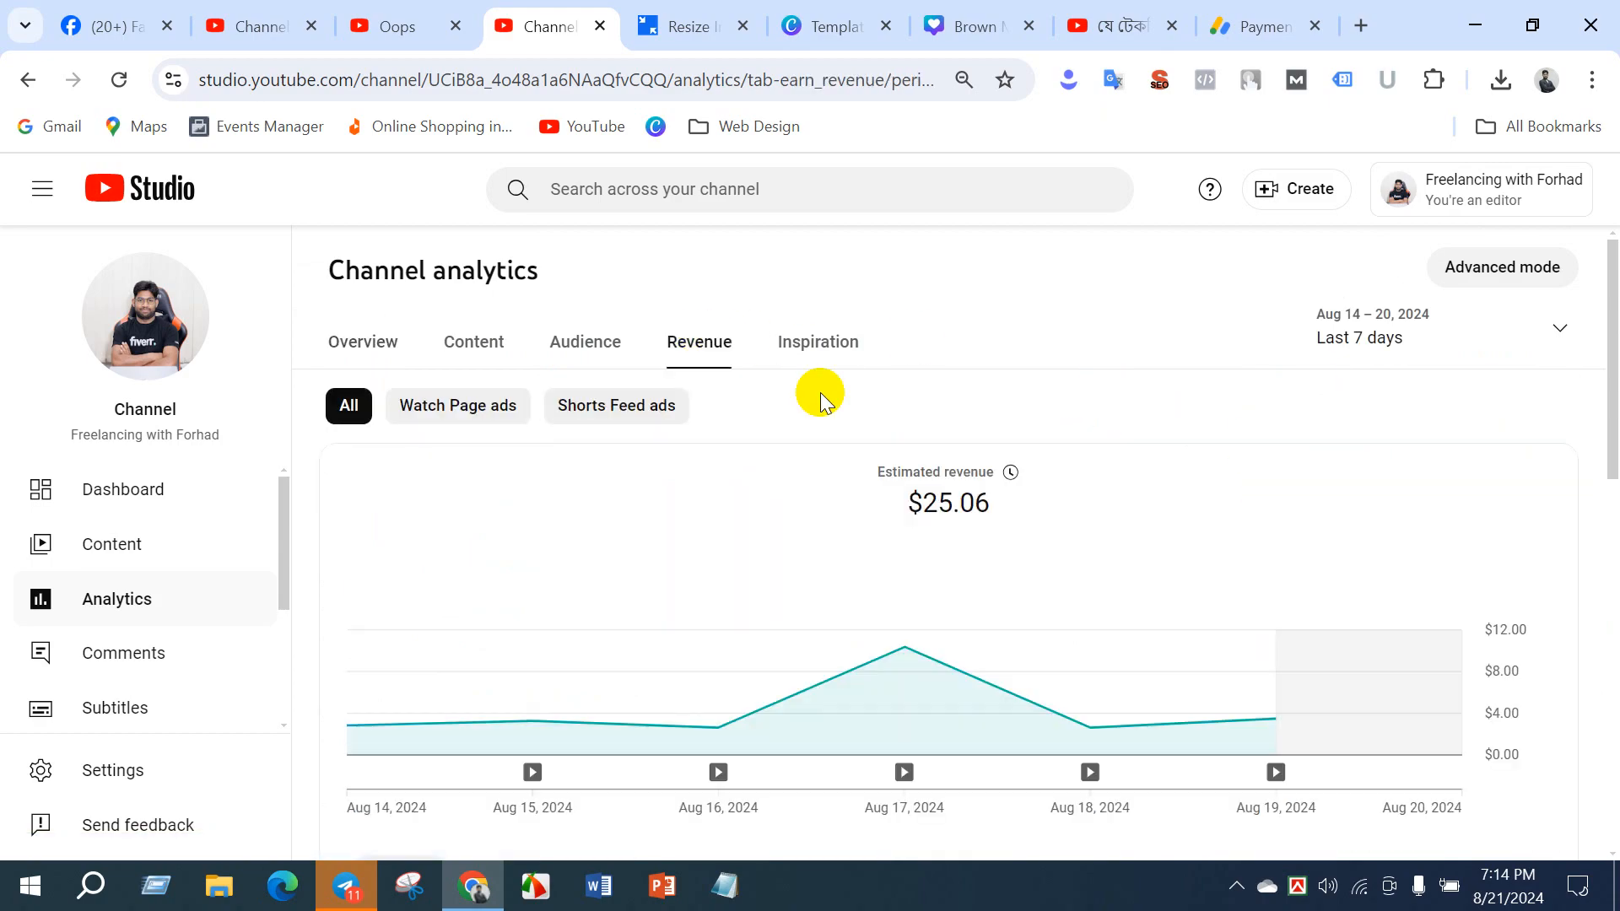
mouse_move(711, 746)
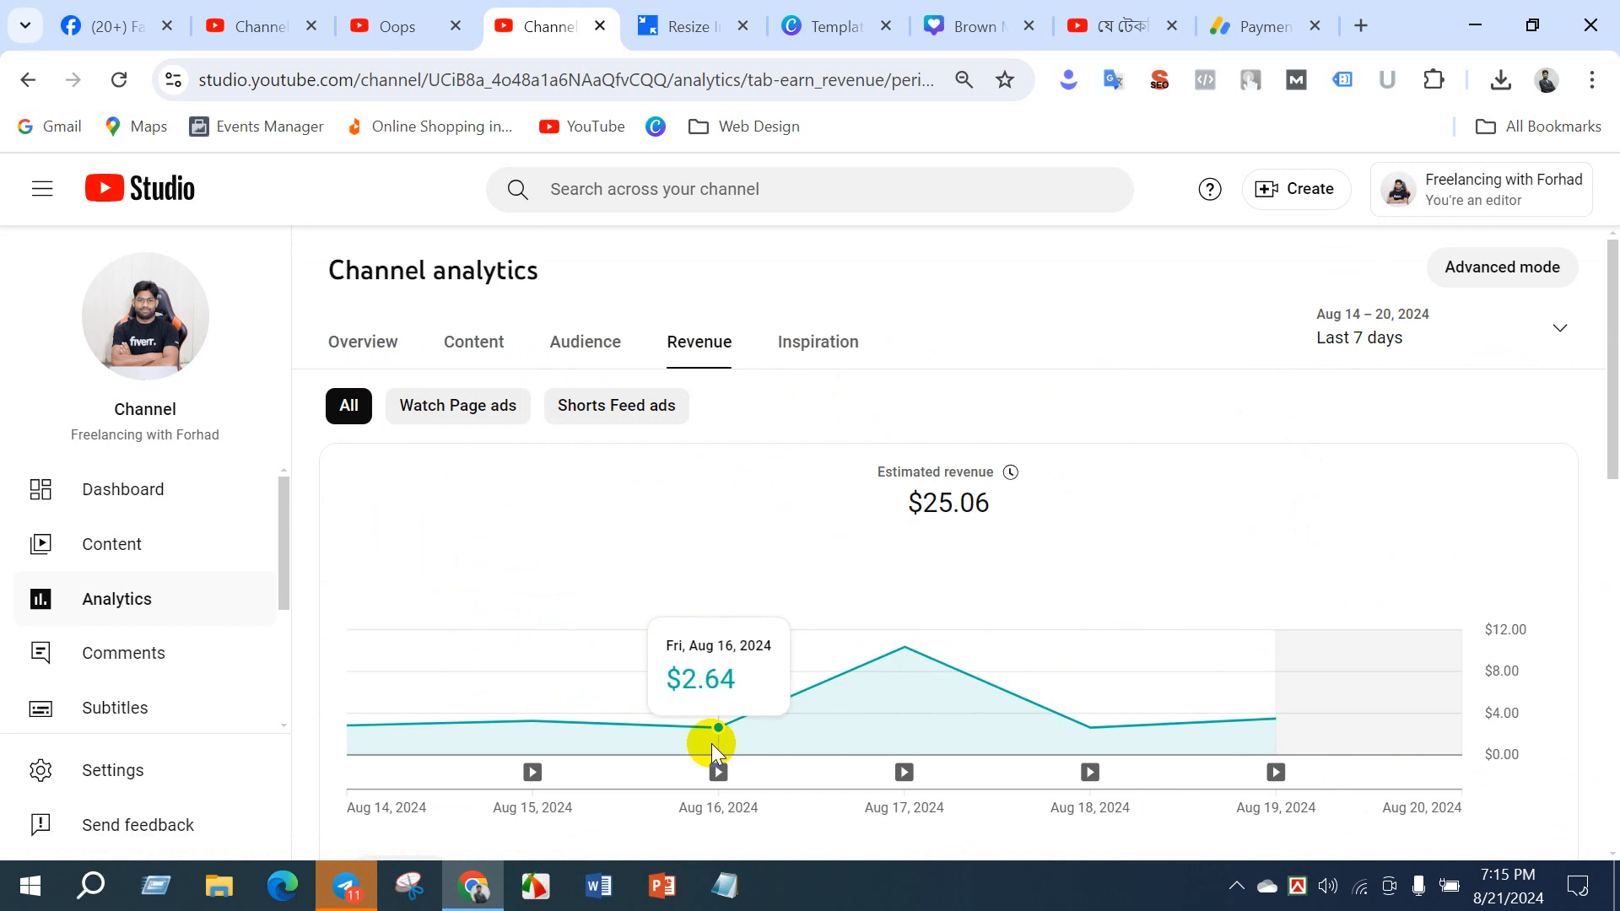
mouse_move(904, 675)
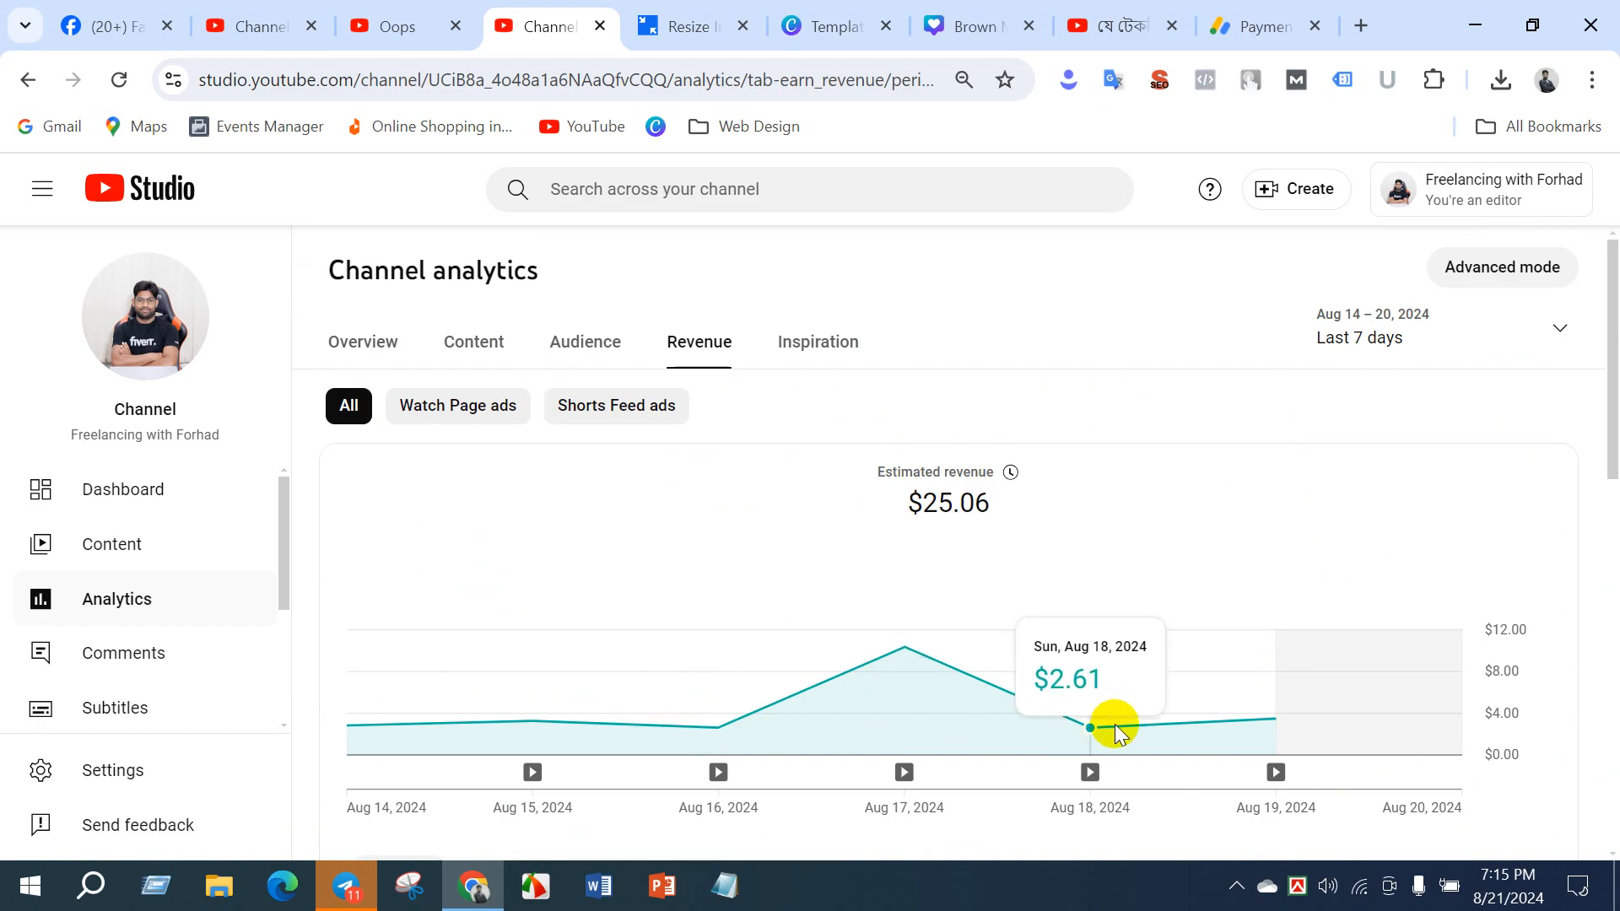
mouse_move(1249, 730)
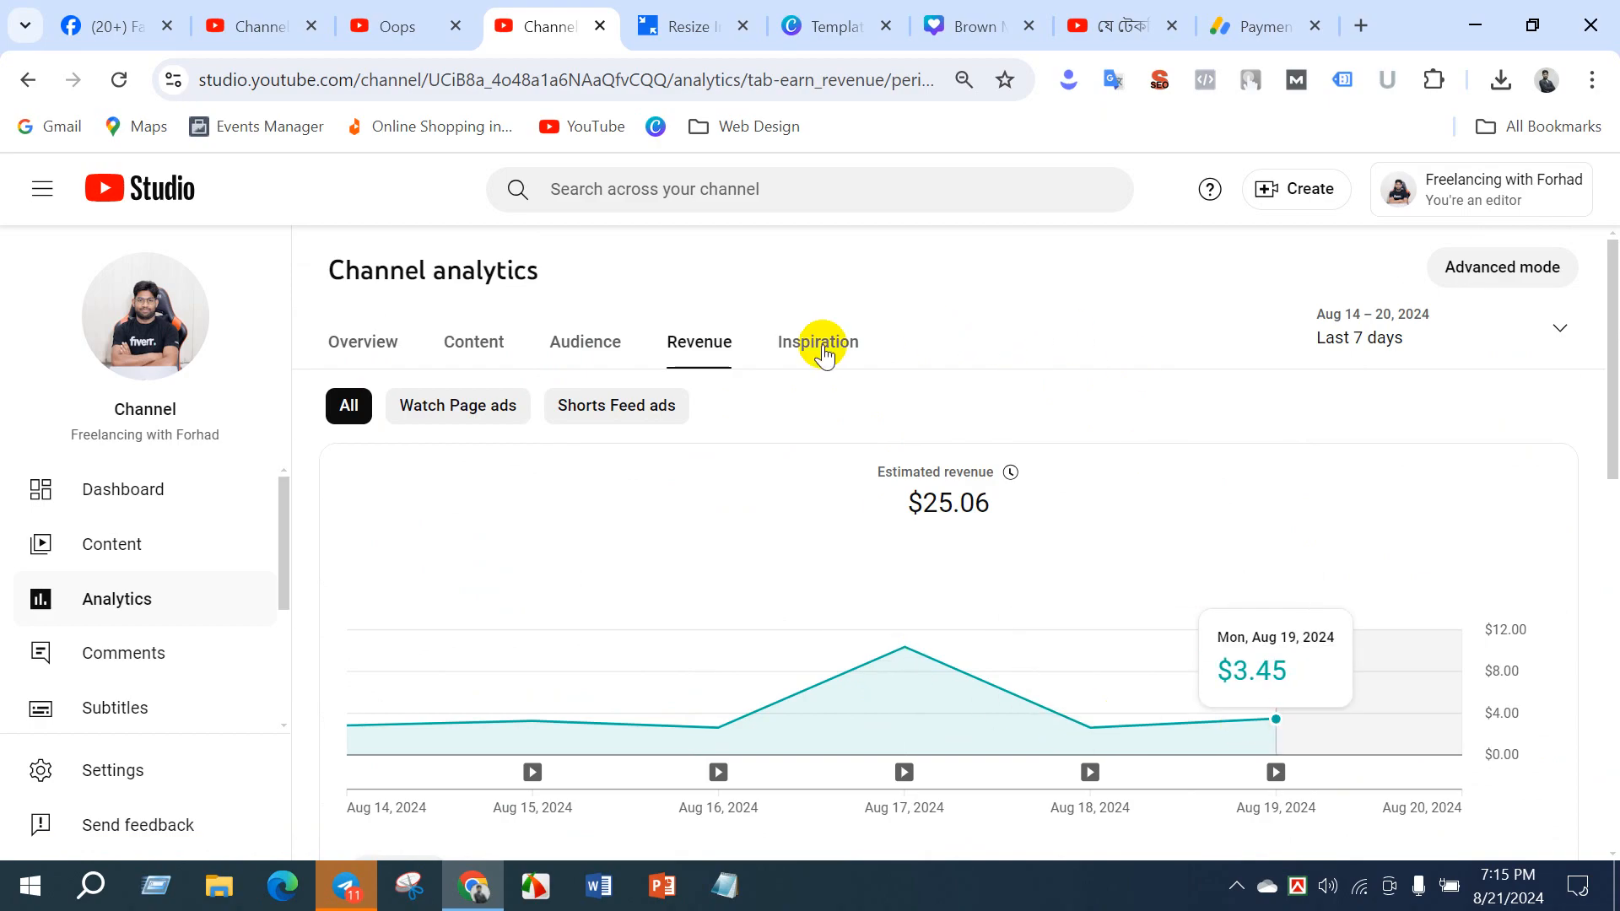
- Review the content analytics' views chart and key moments for audience retention, and open the audience analytics
left_click(469, 346)
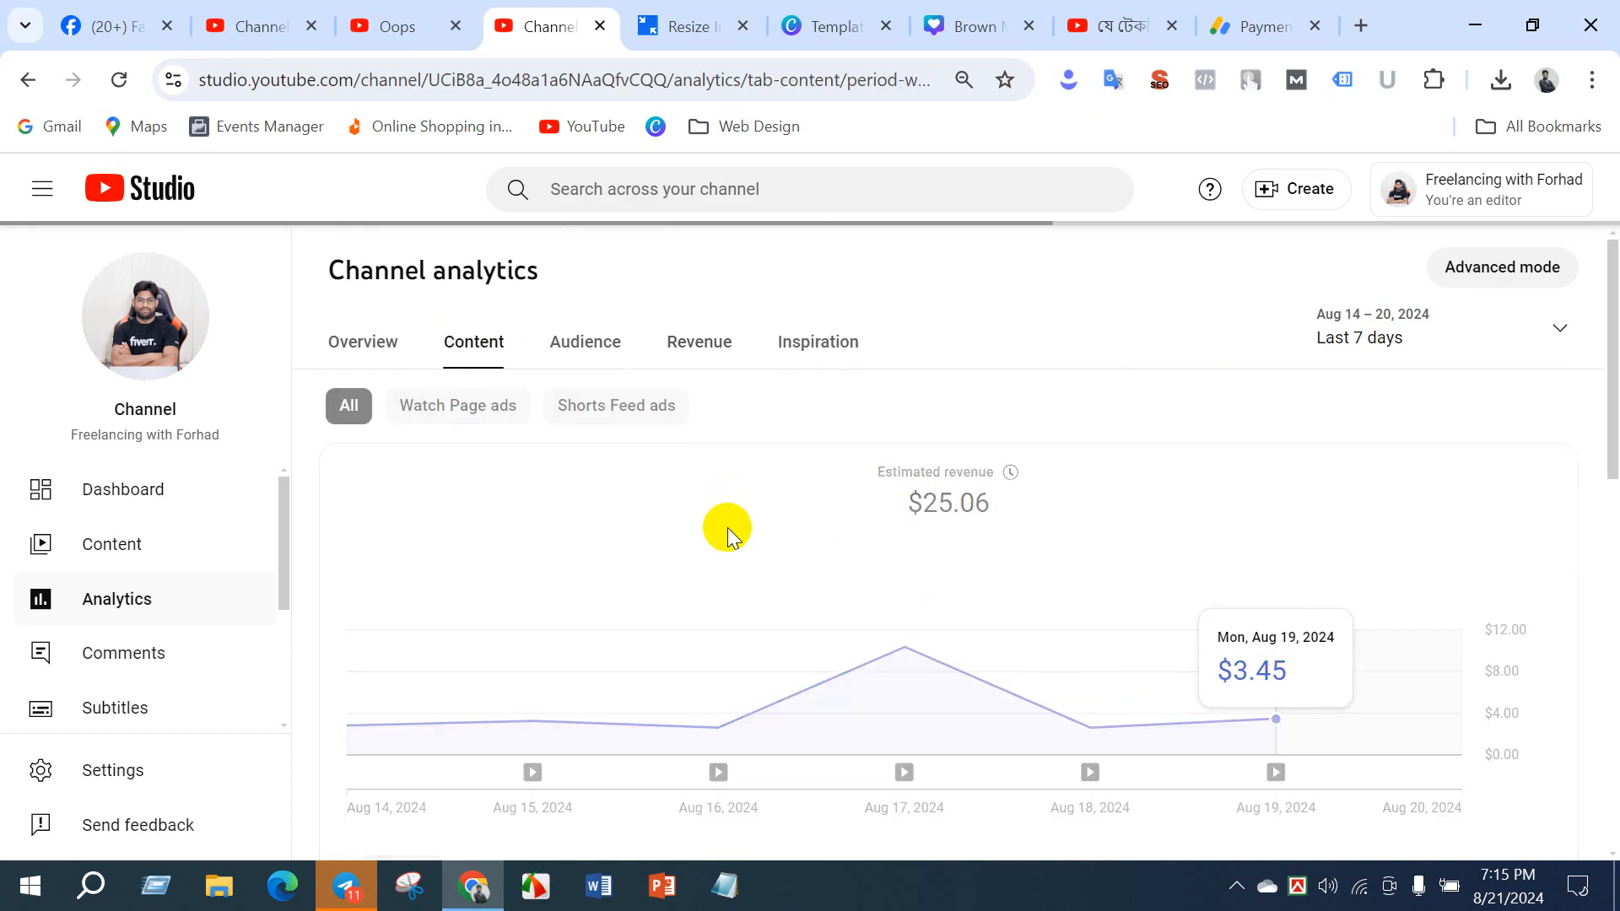
scroll(690, 621, "down", 6)
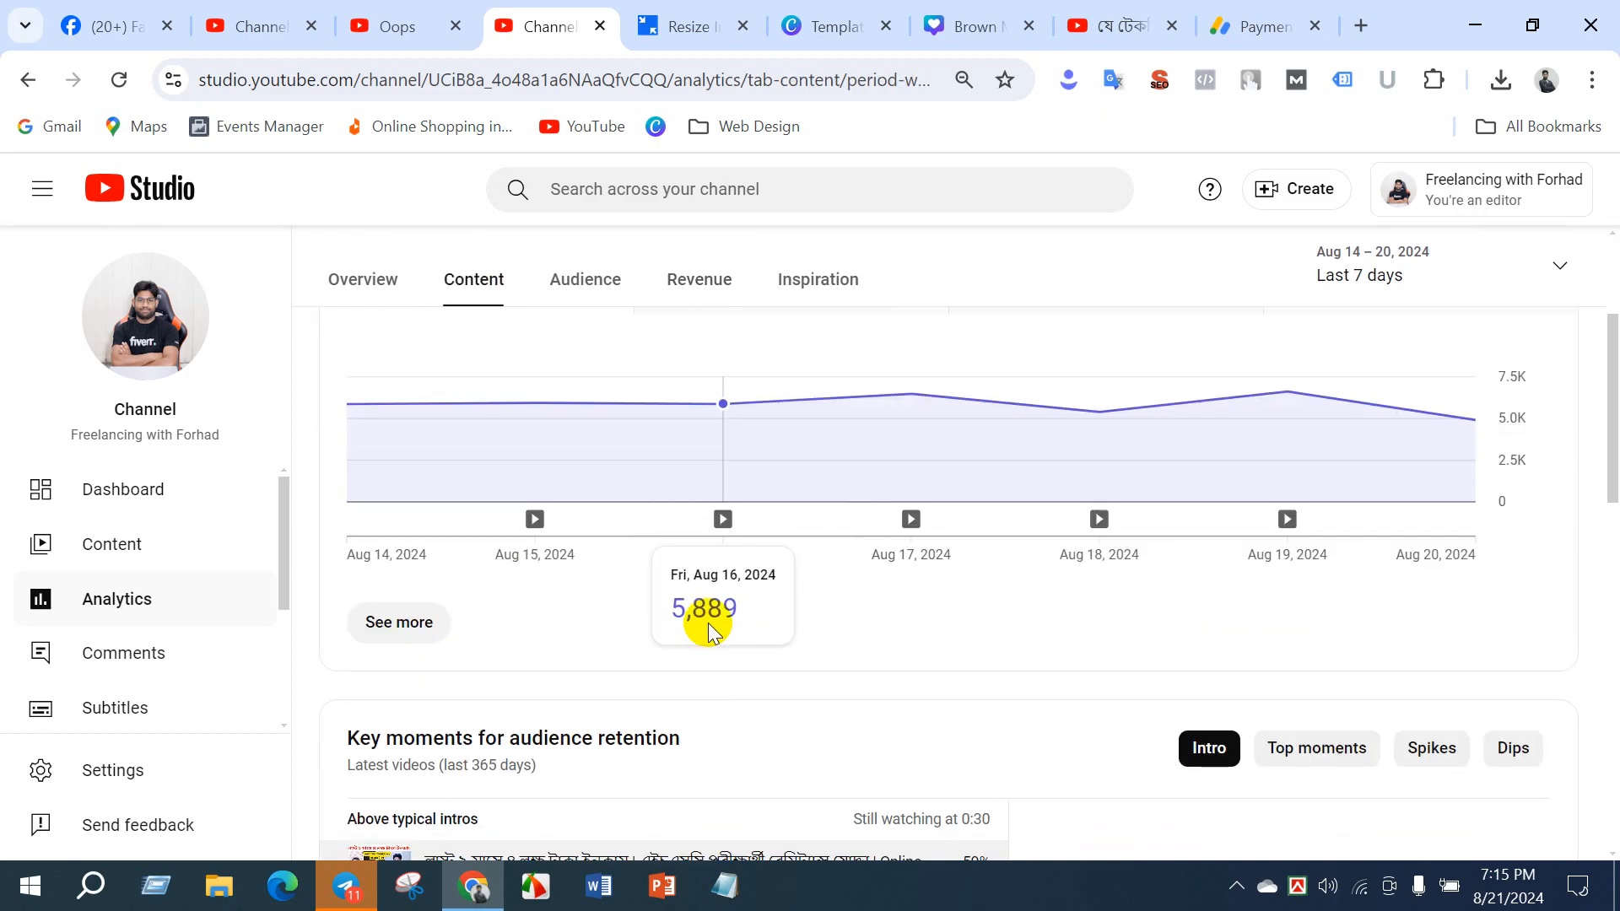
scroll(582, 591, "down", 2)
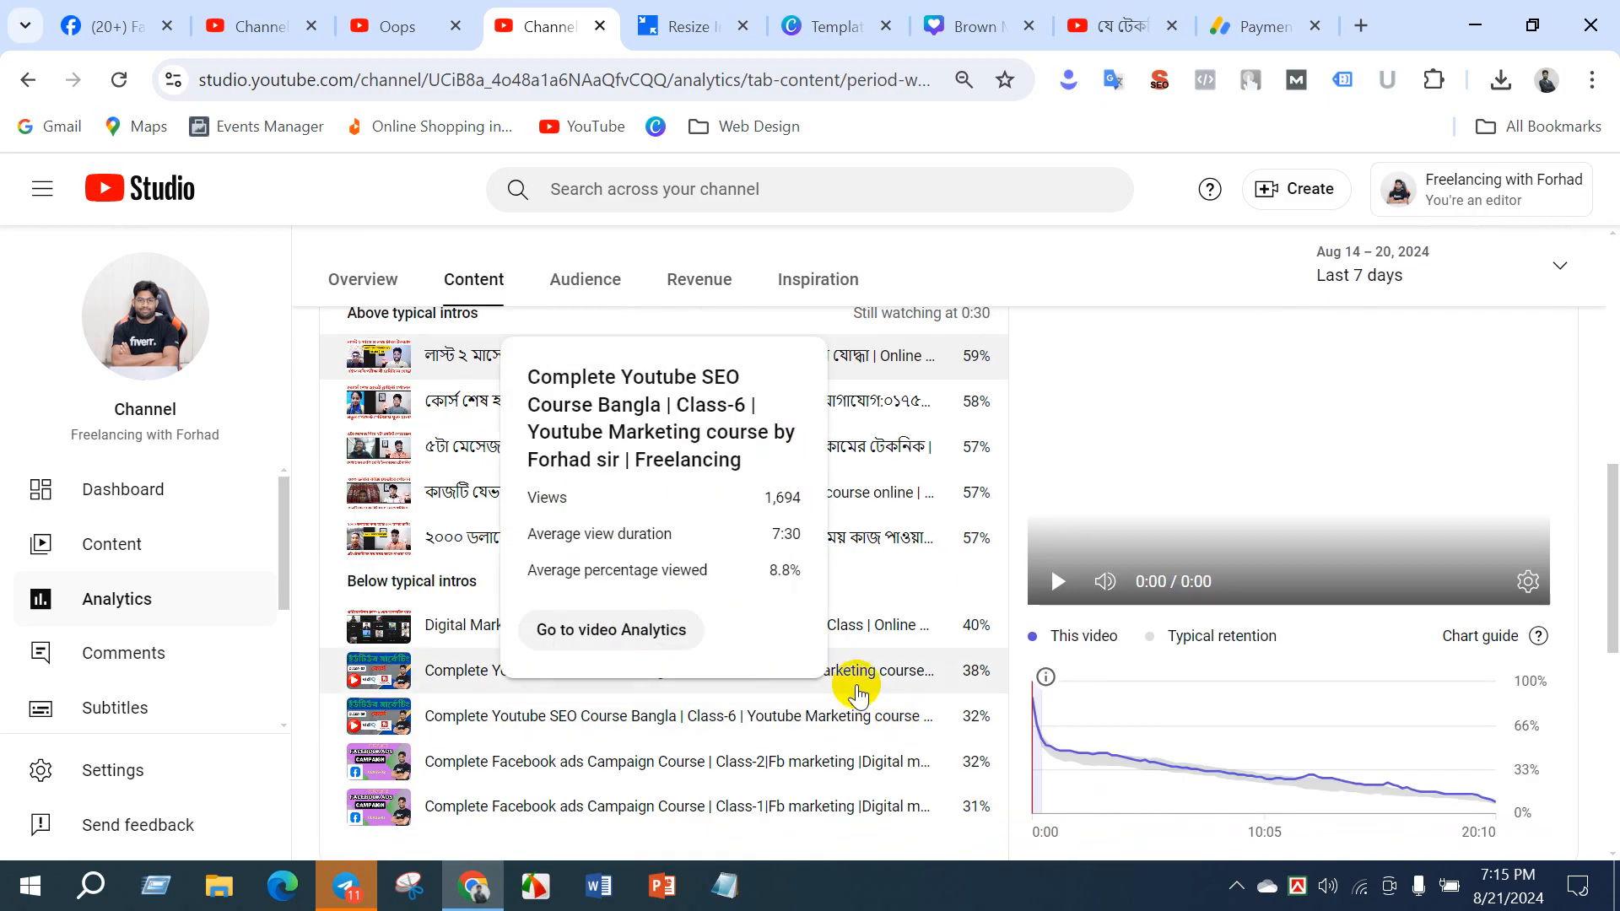
scroll(911, 687, "up", 10)
left_click(619, 353)
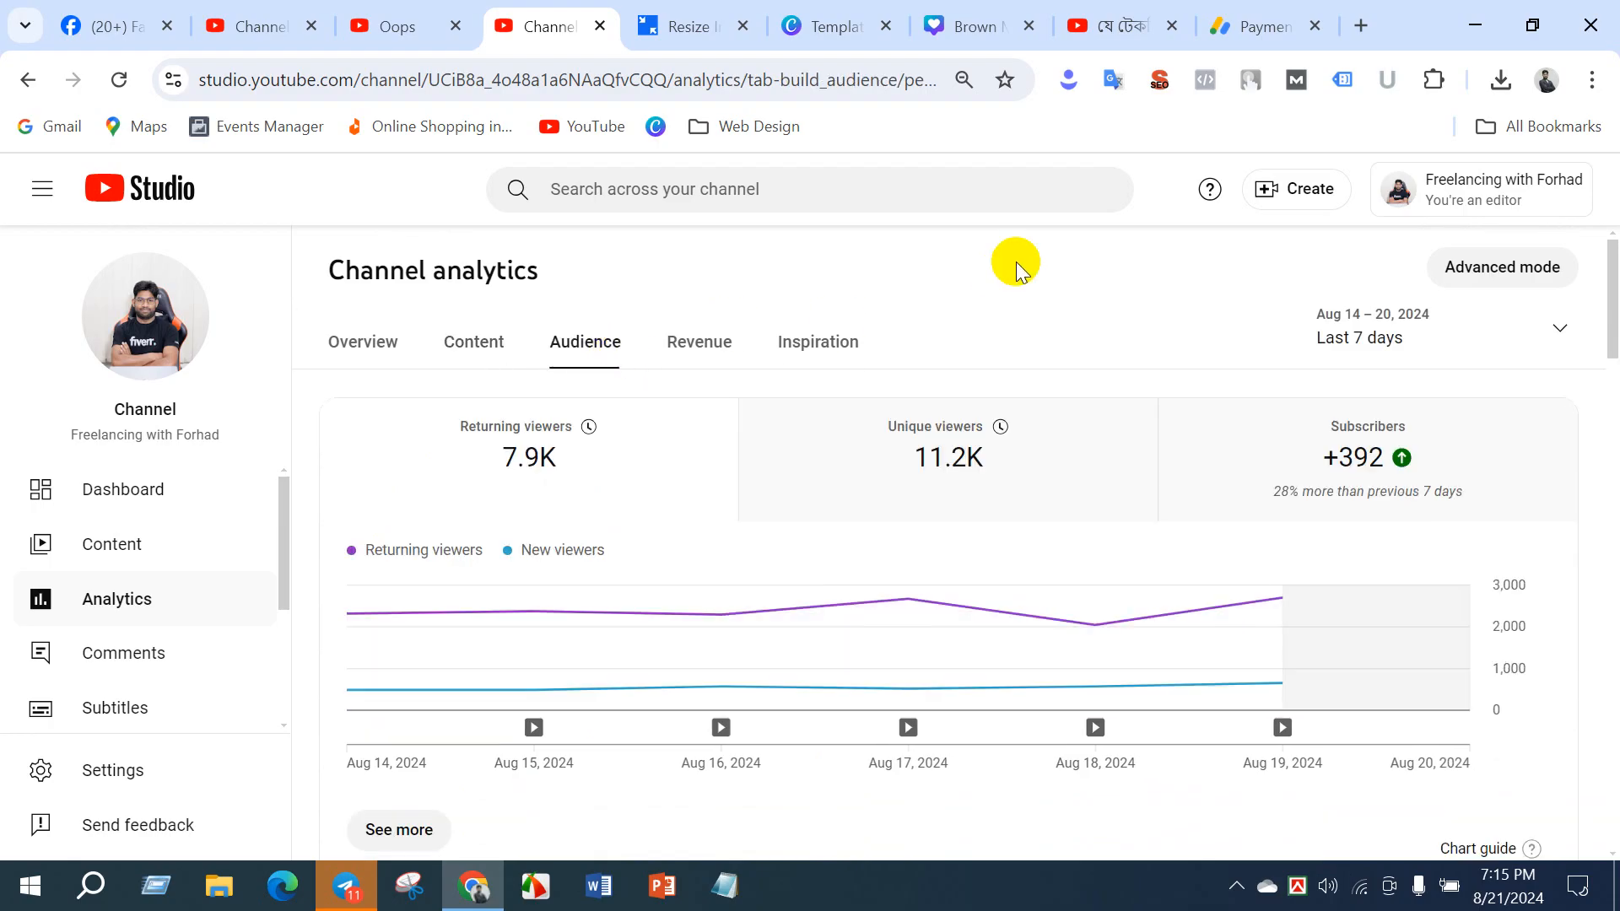
- Open the advanced analytics report and review each video's views, watch time, revenue and impressions in the content breakdown
left_click(1498, 266)
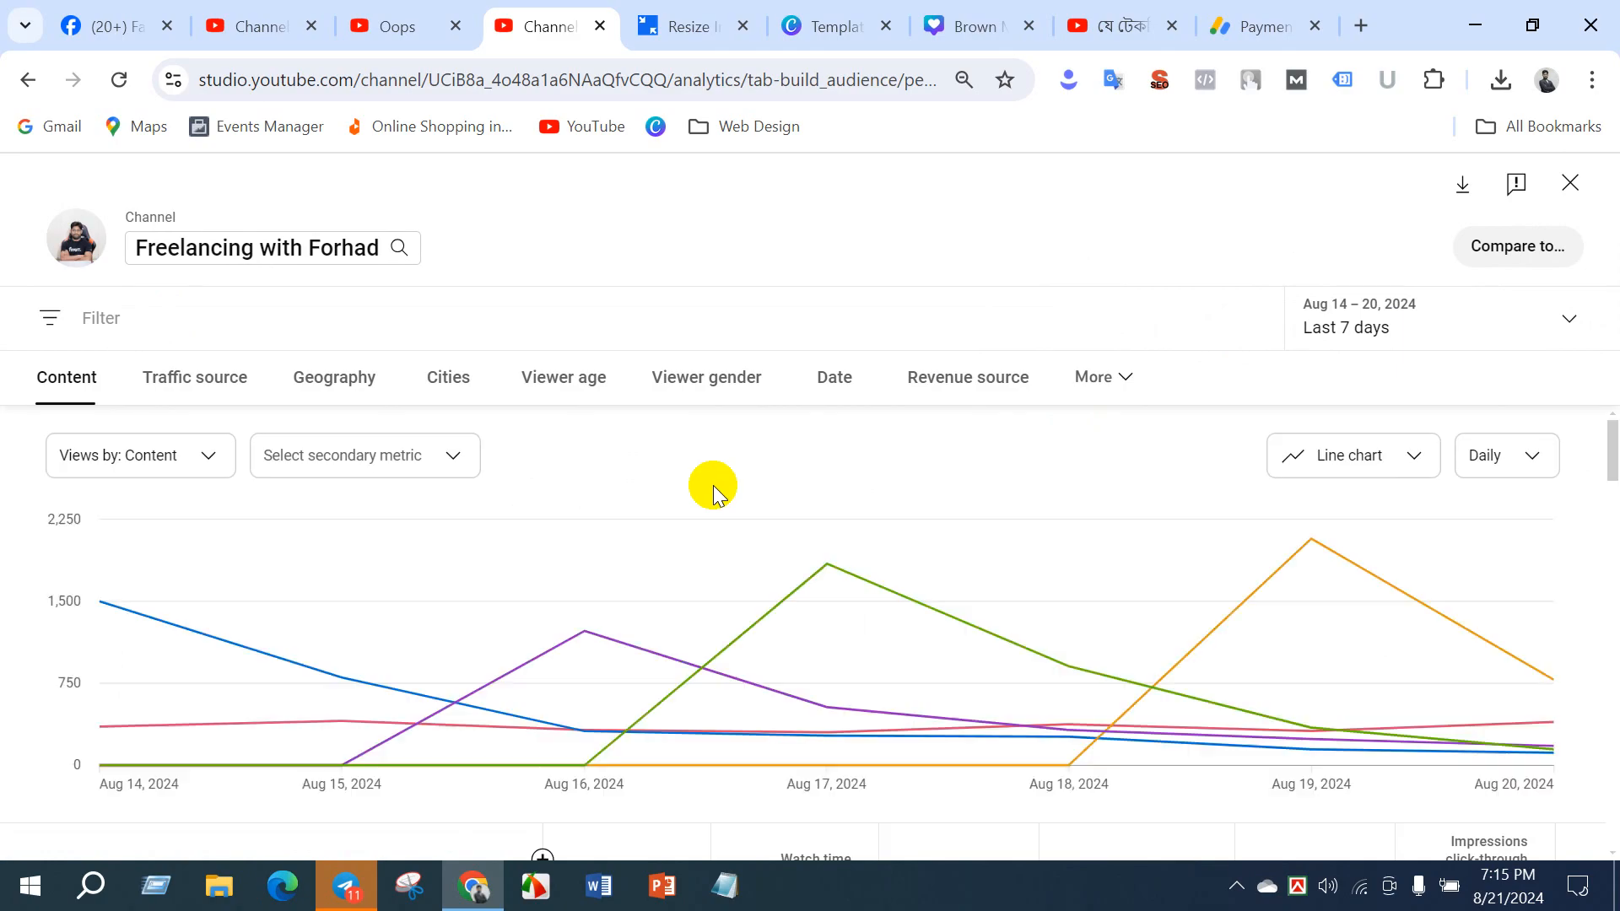
scroll(669, 506, "down", 5)
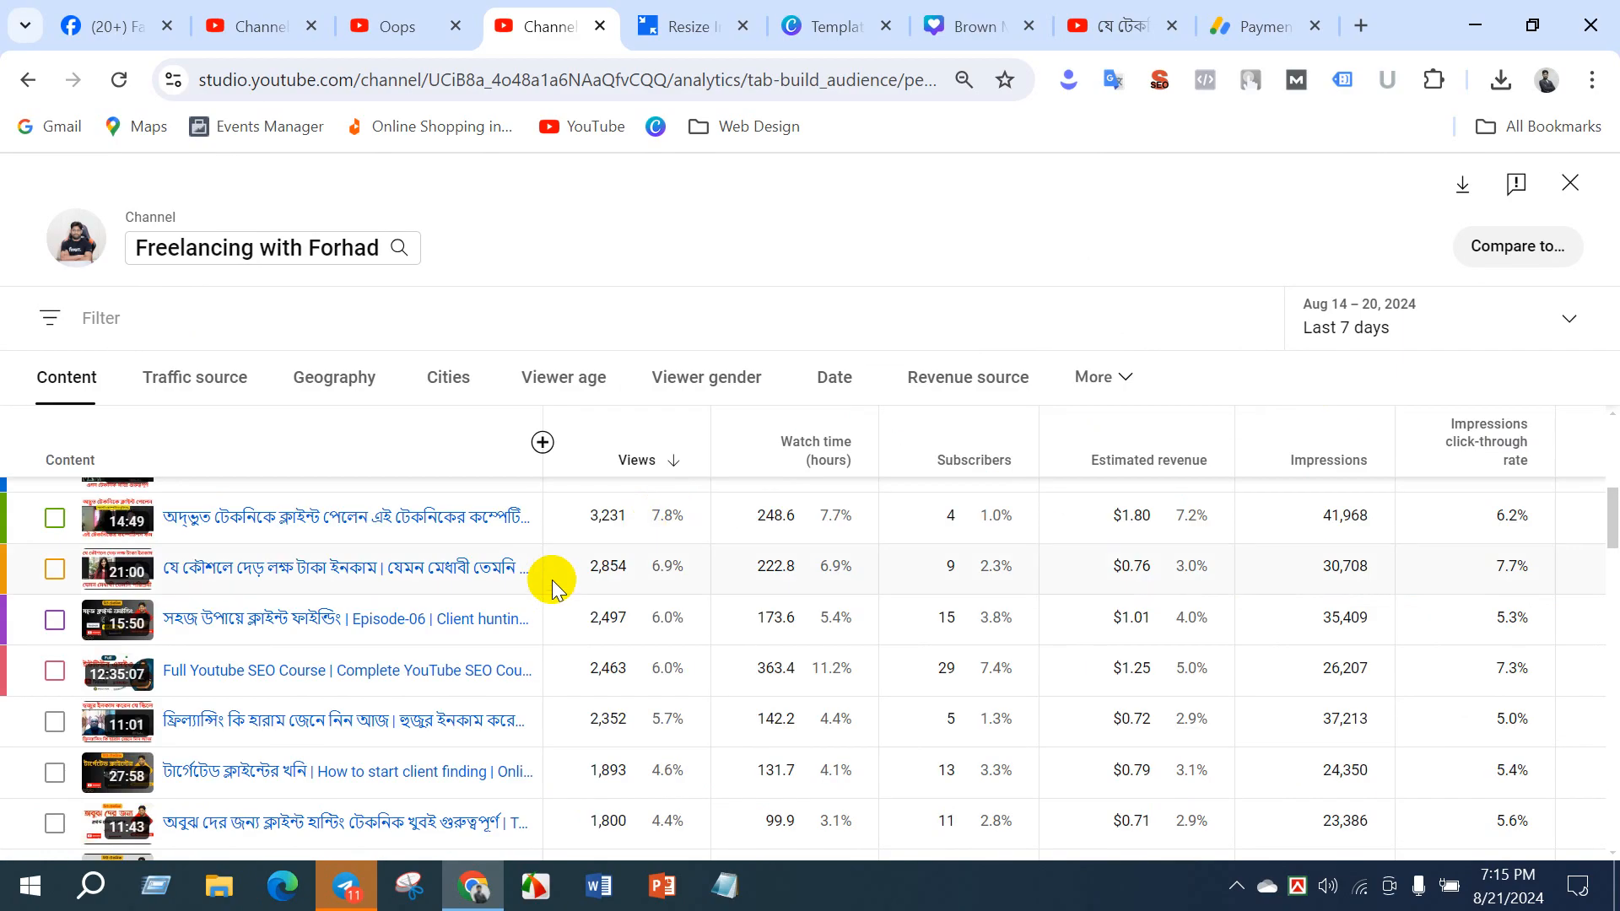
scroll(542, 579, "up", 5)
scroll(738, 697, "down", 5)
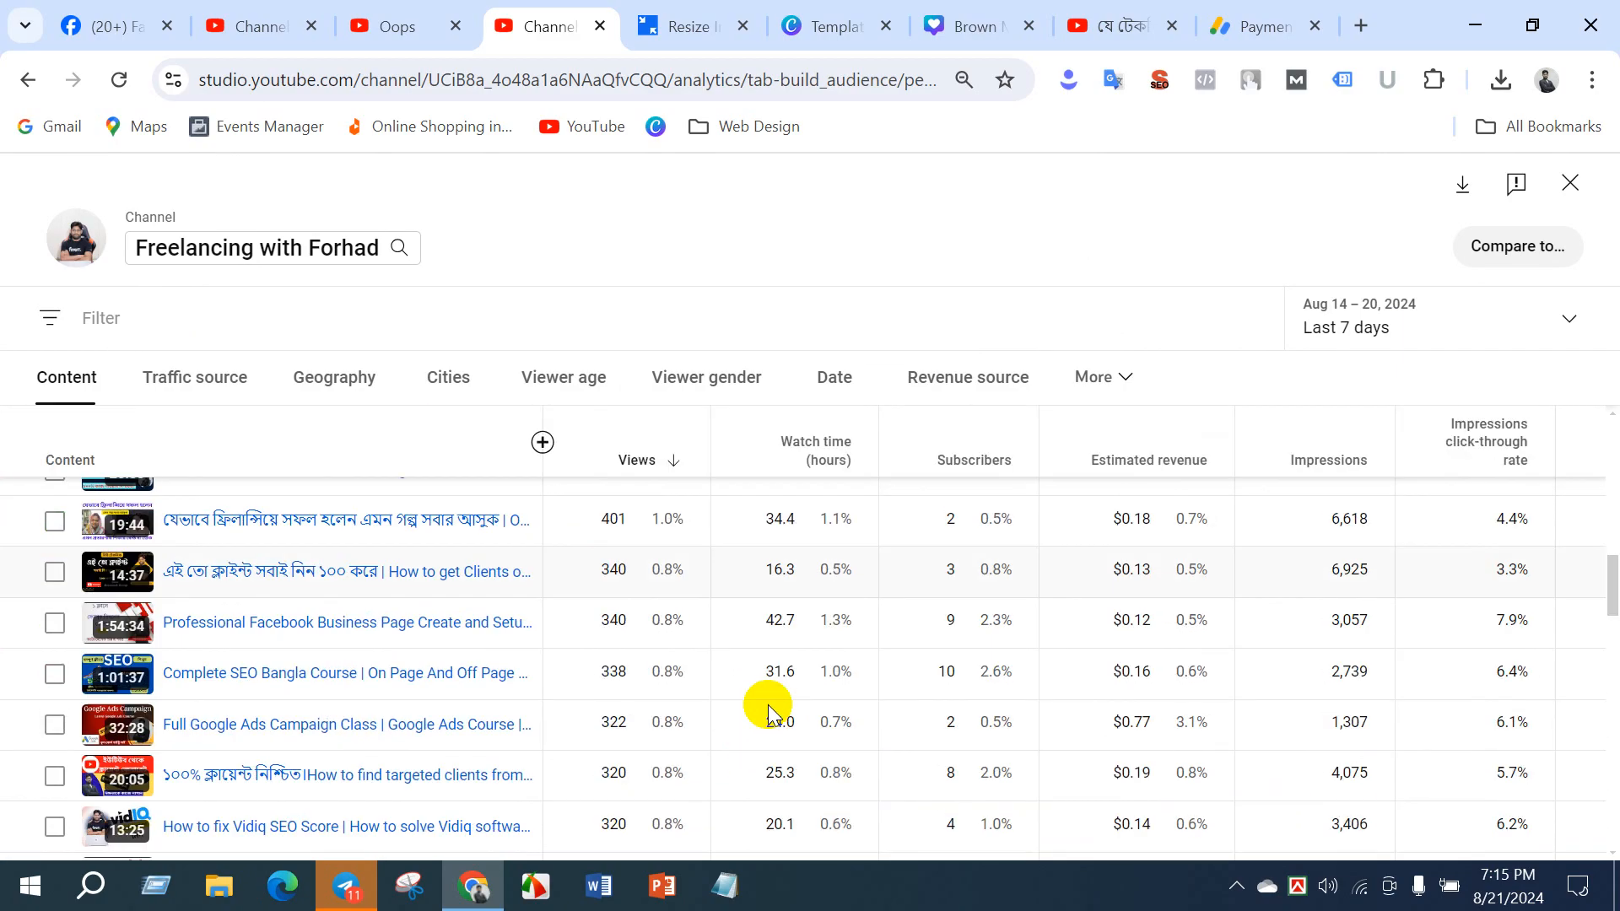
scroll(770, 705, "up", 2)
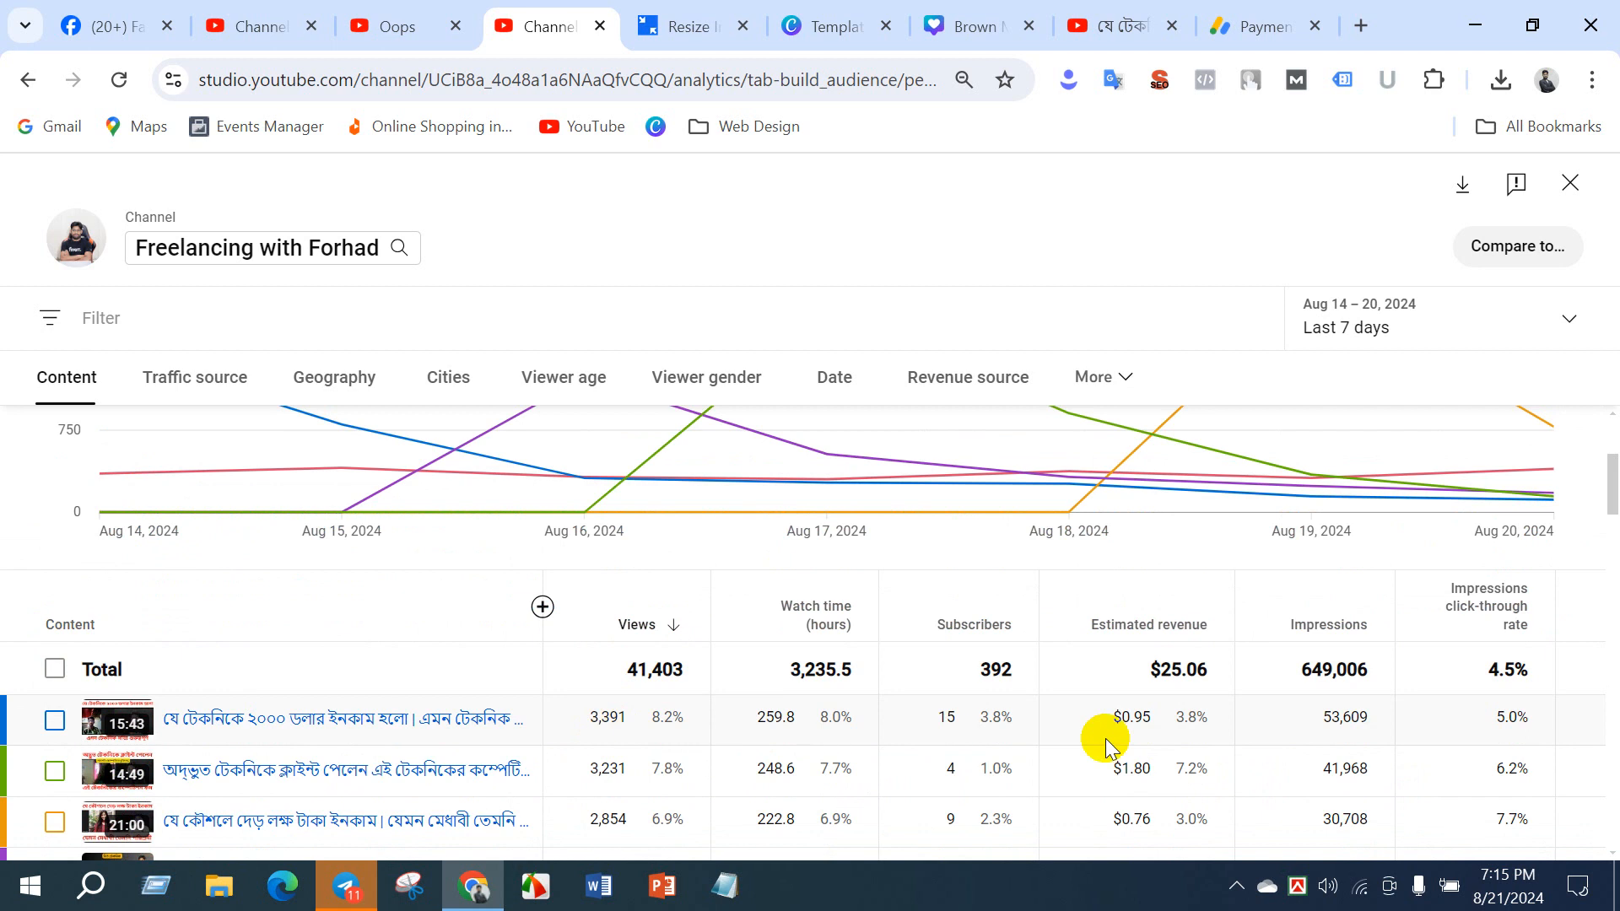
- View the traffic source report, and review the countries listed in the geography breakdown
left_click(151, 377)
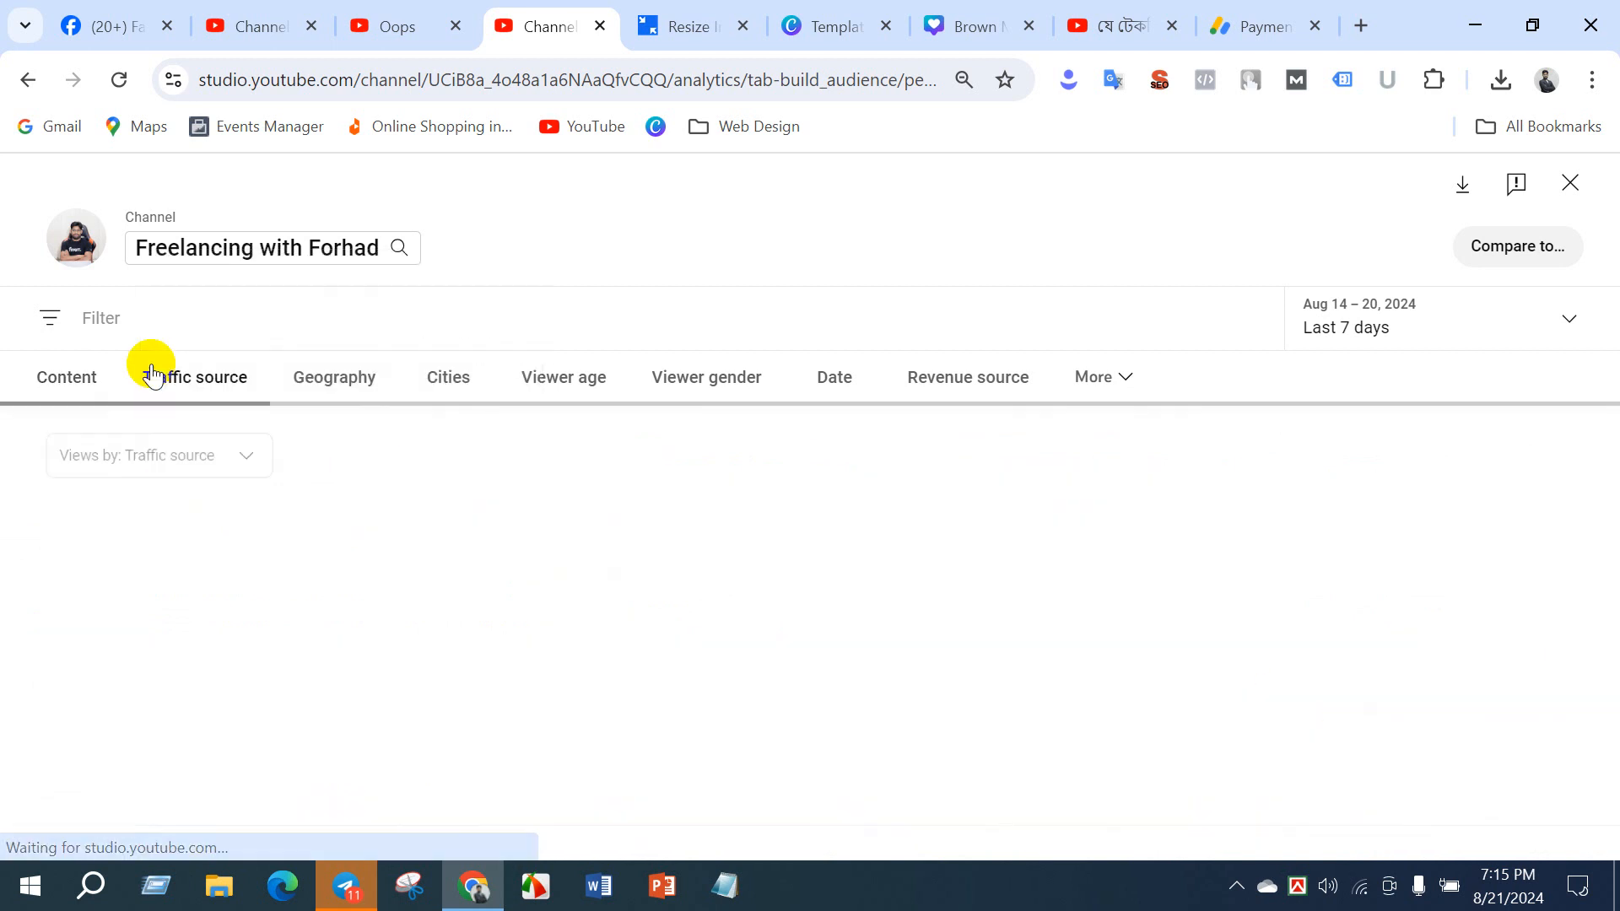
left_click(338, 377)
scroll(582, 666, "down", 6)
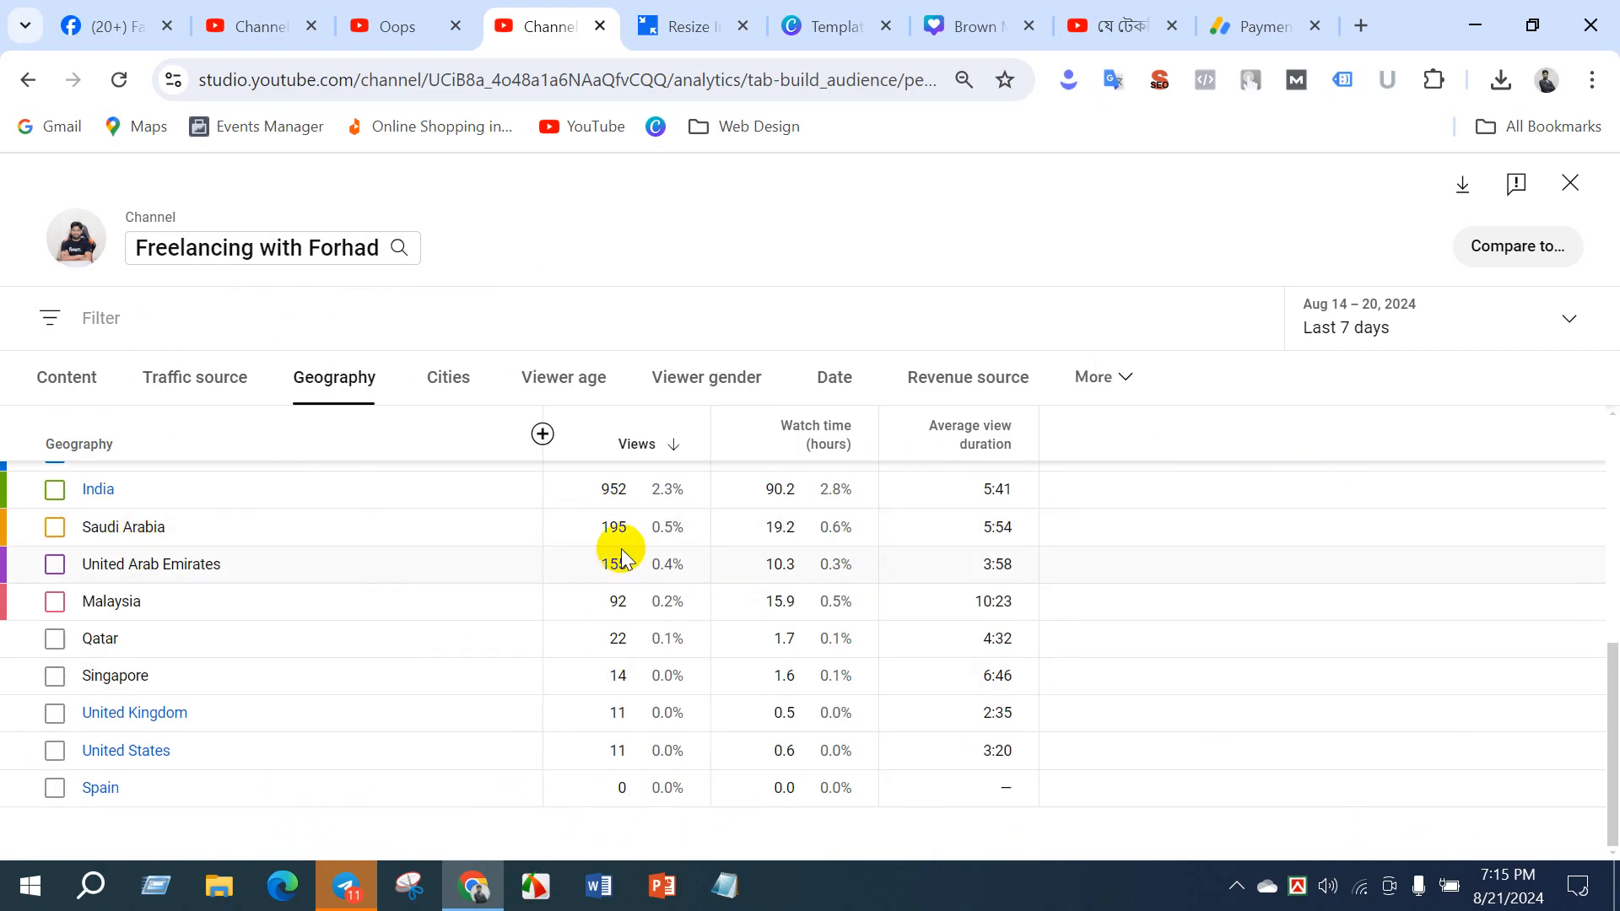
scroll(620, 557, "up", 3)
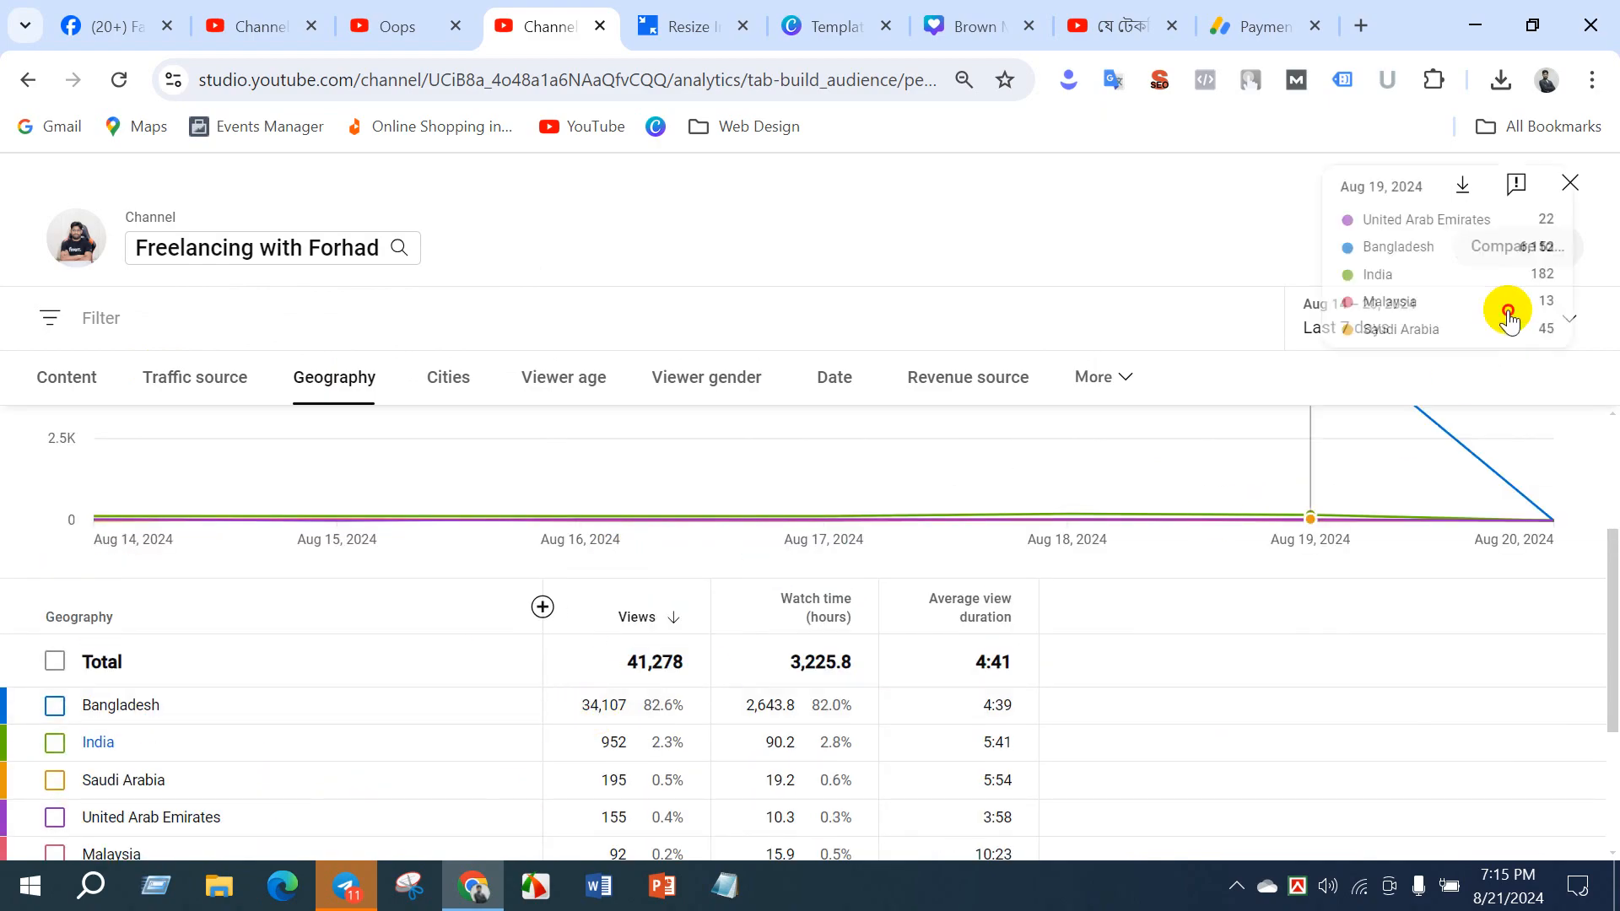
- Set the geography report's period to Last 28 days and review views, watch time and average view duration by country
left_click(1504, 312)
left_click(1400, 356)
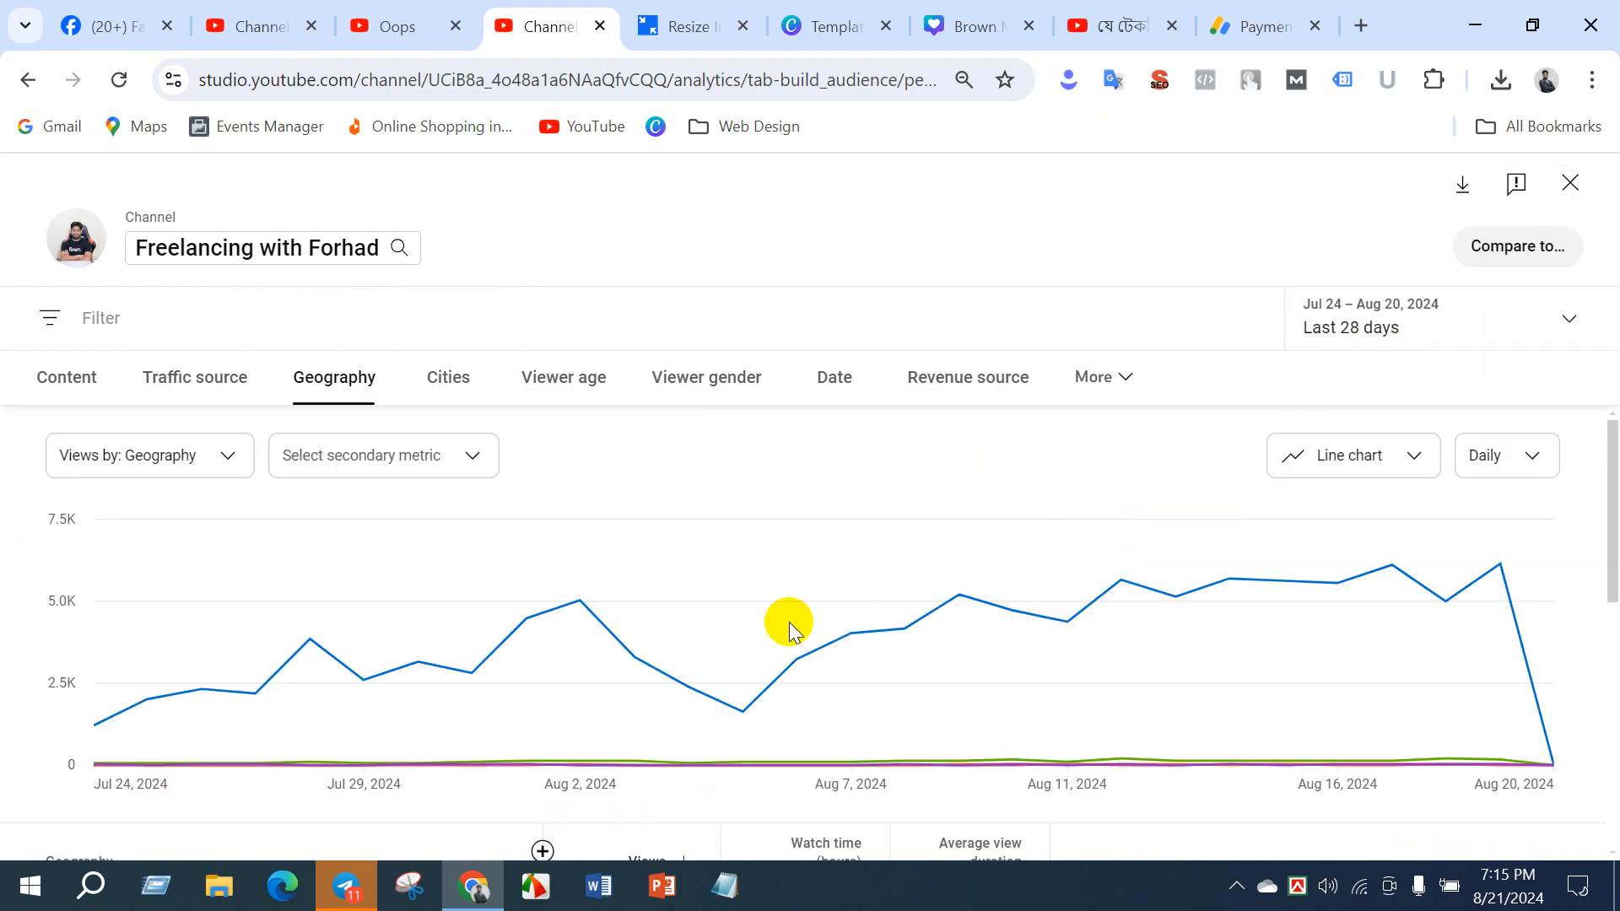
scroll(305, 650, "down", 6)
scroll(188, 550, "up", 3)
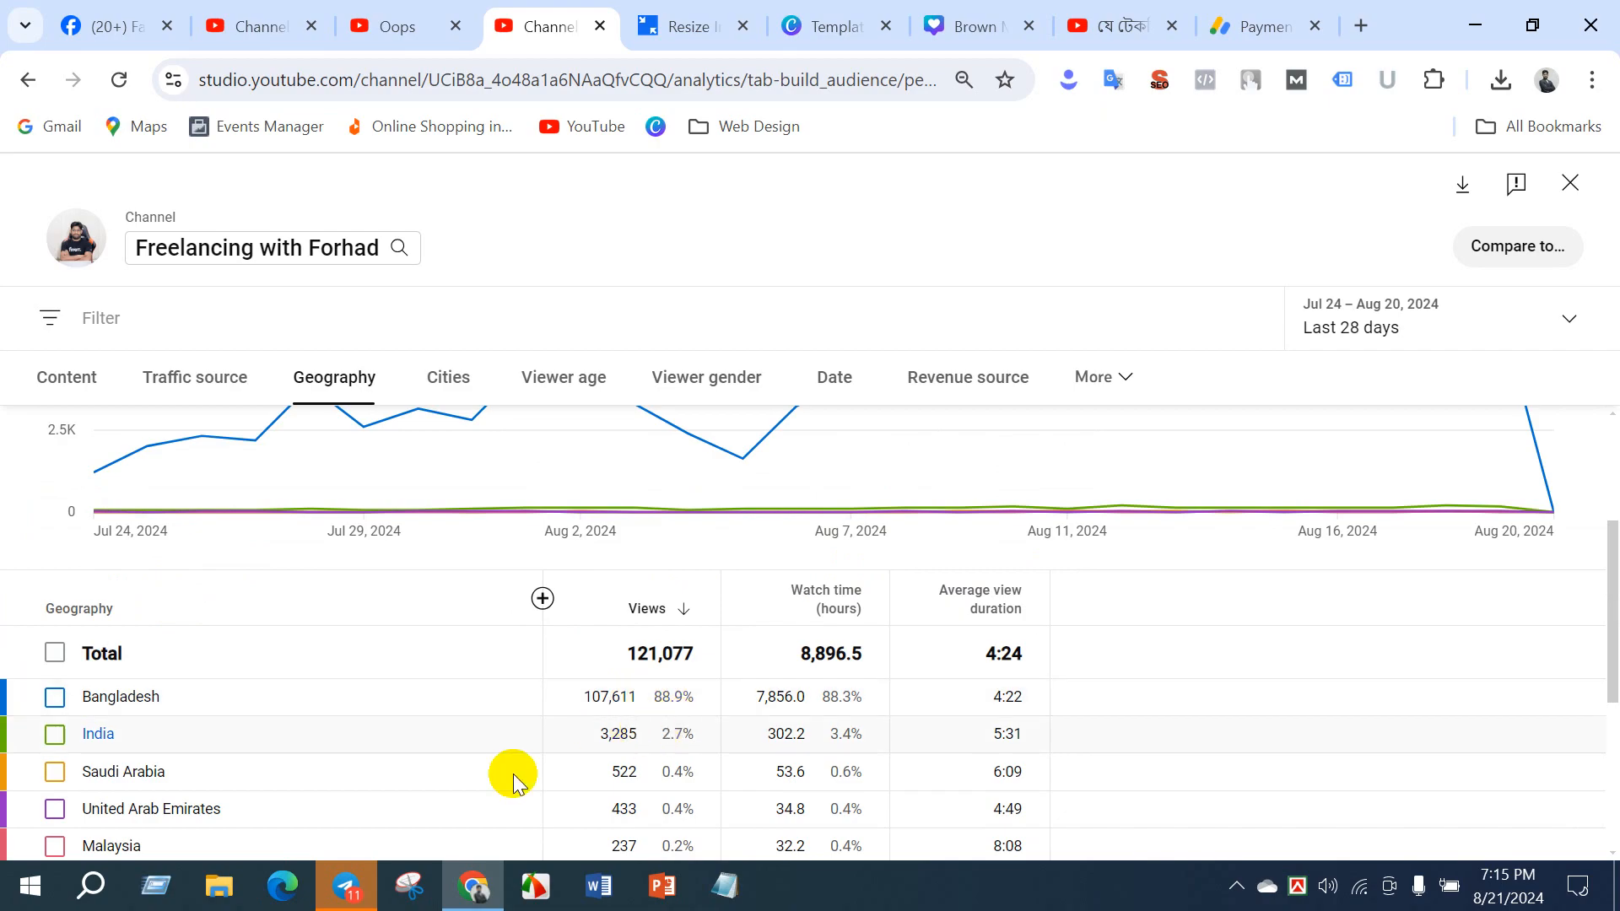
scroll(622, 802, "down", 3)
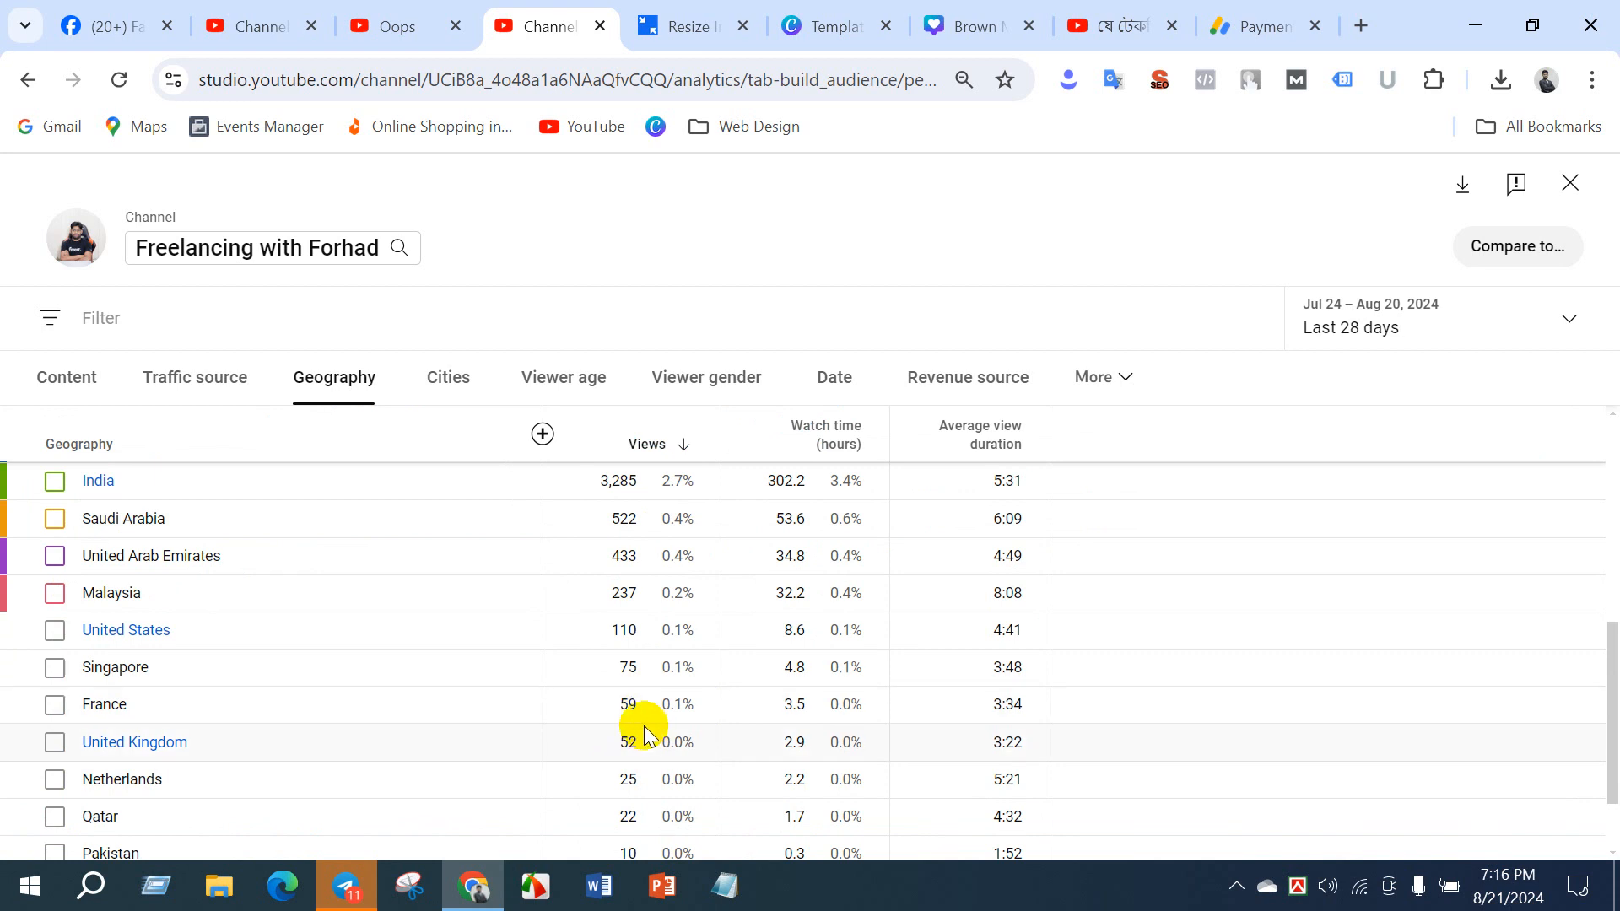
scroll(620, 726, "down", 2)
scroll(655, 713, "up", 5)
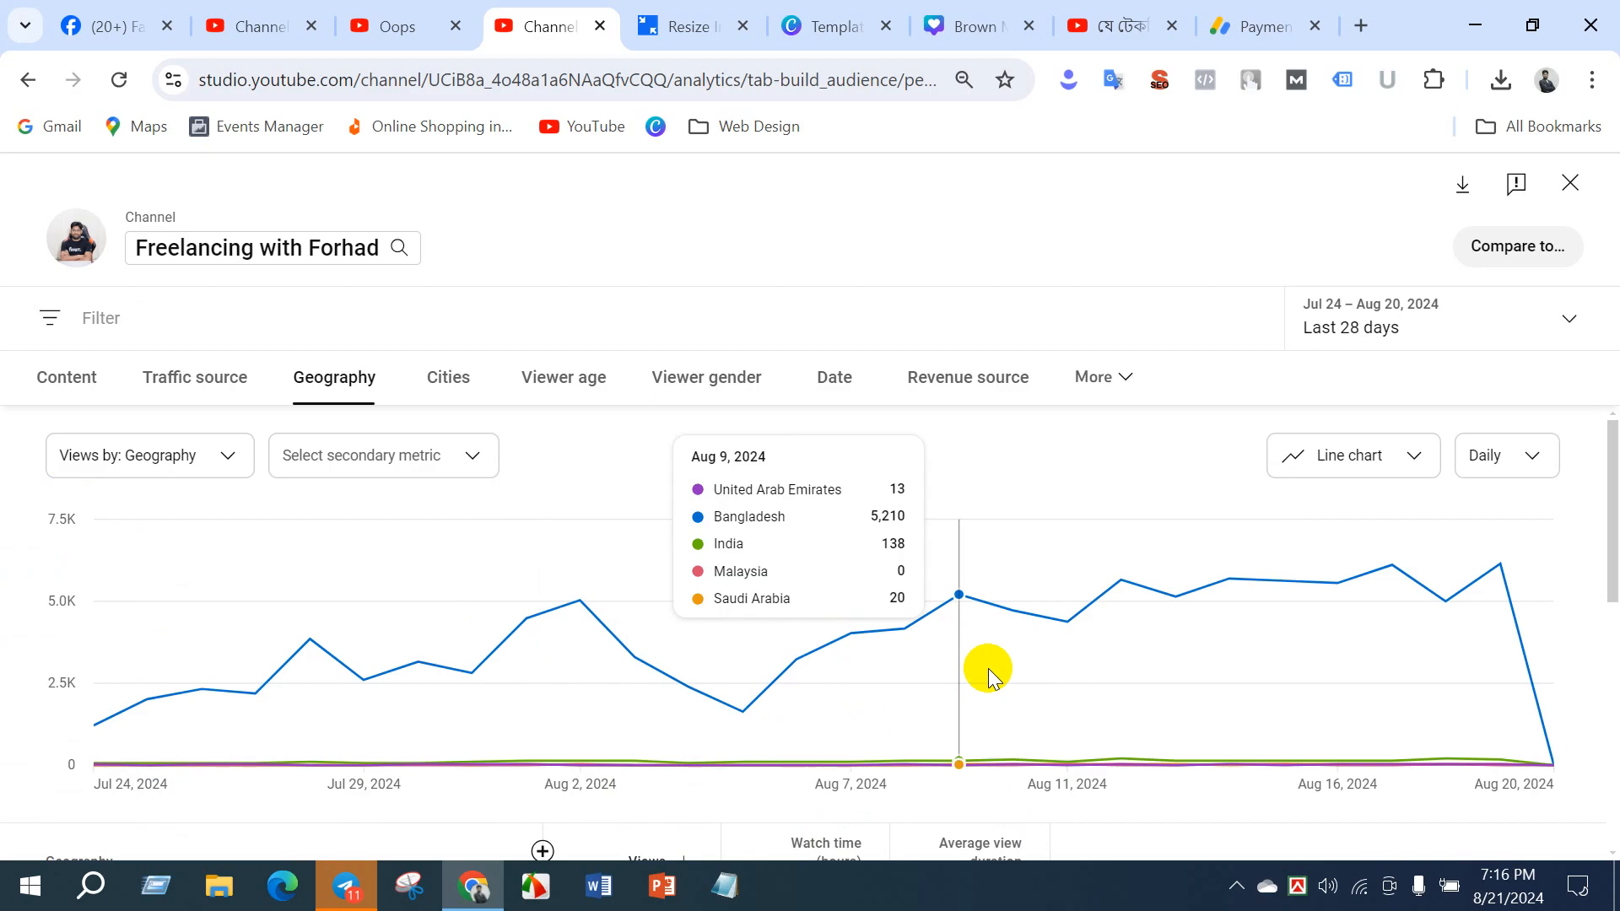
- Show the available report filters, and review the breakdown of views by cities
left_click(1078, 319)
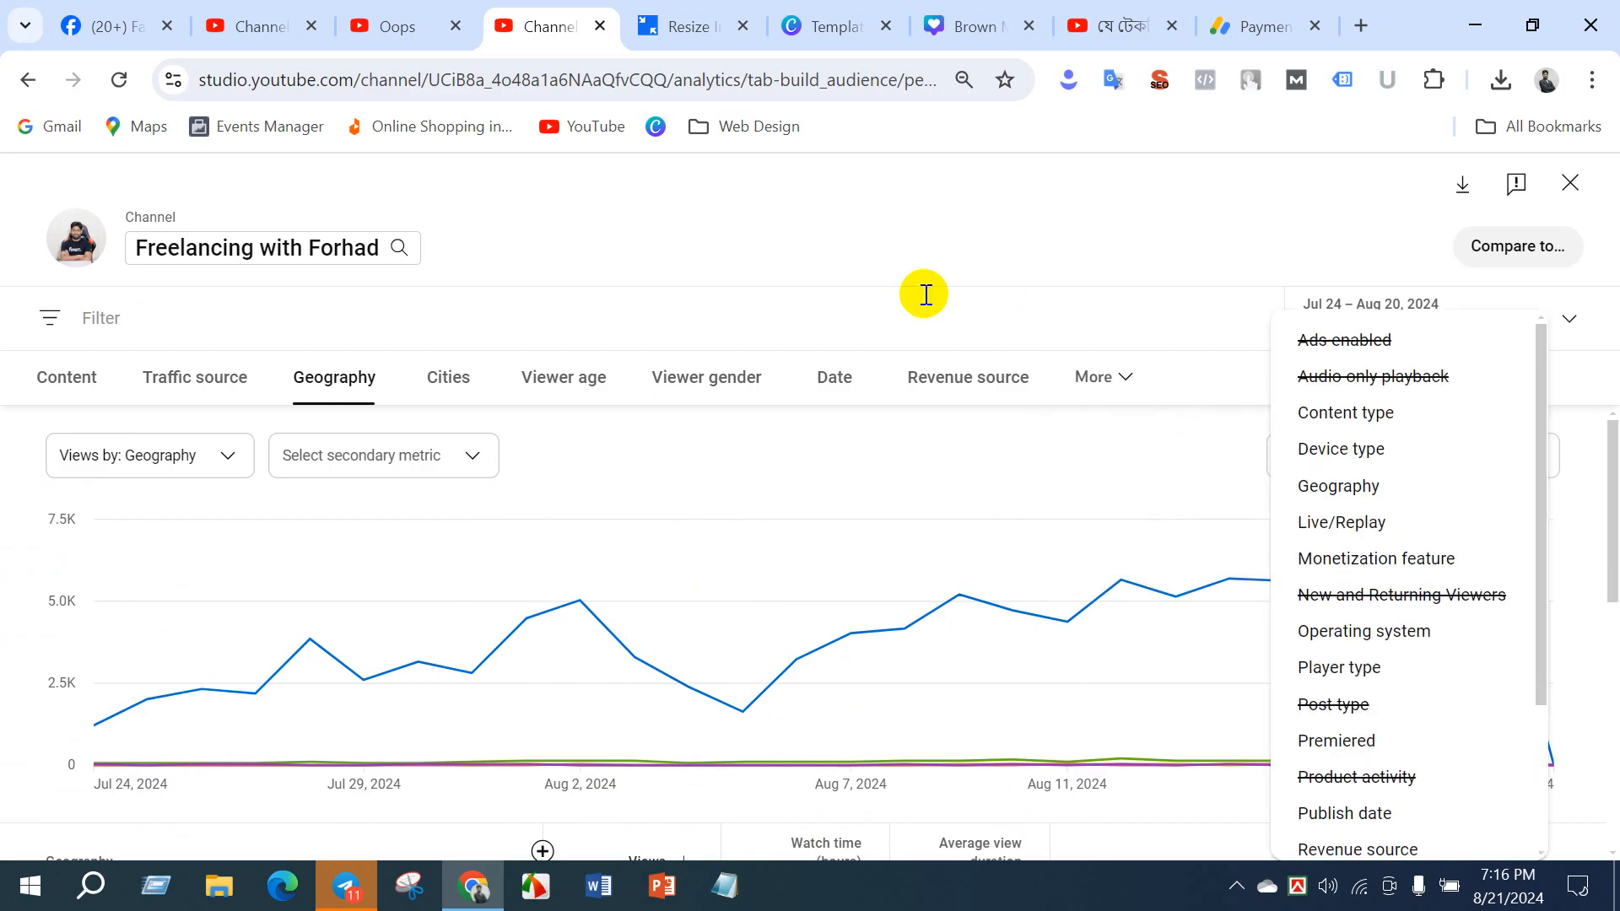
left_click(438, 397)
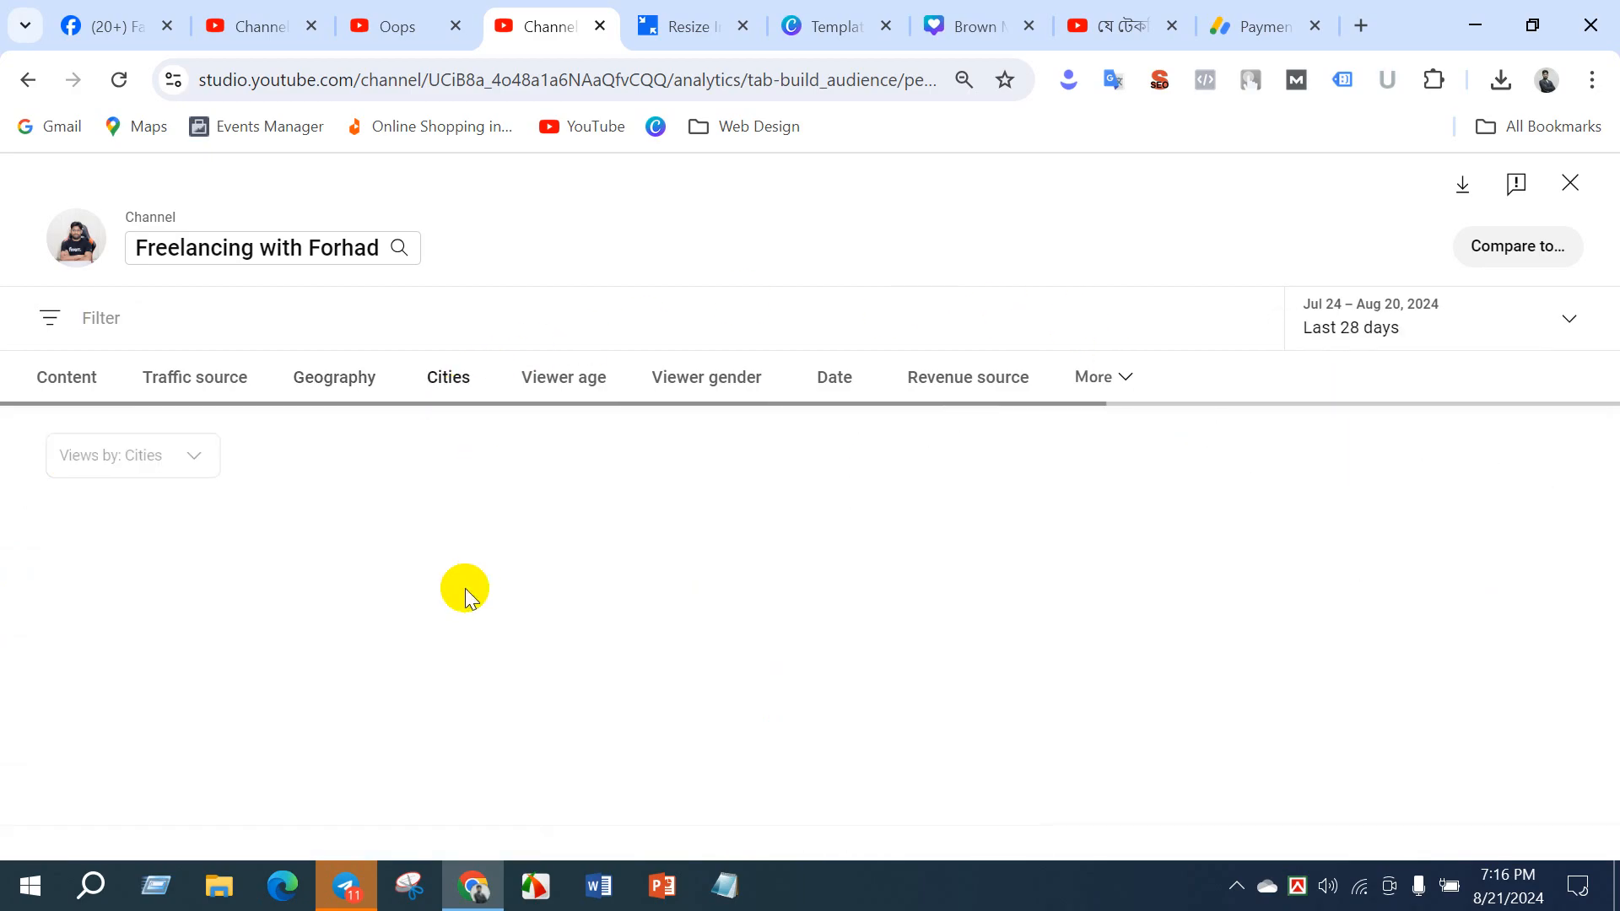
scroll(135, 785, "down", 6)
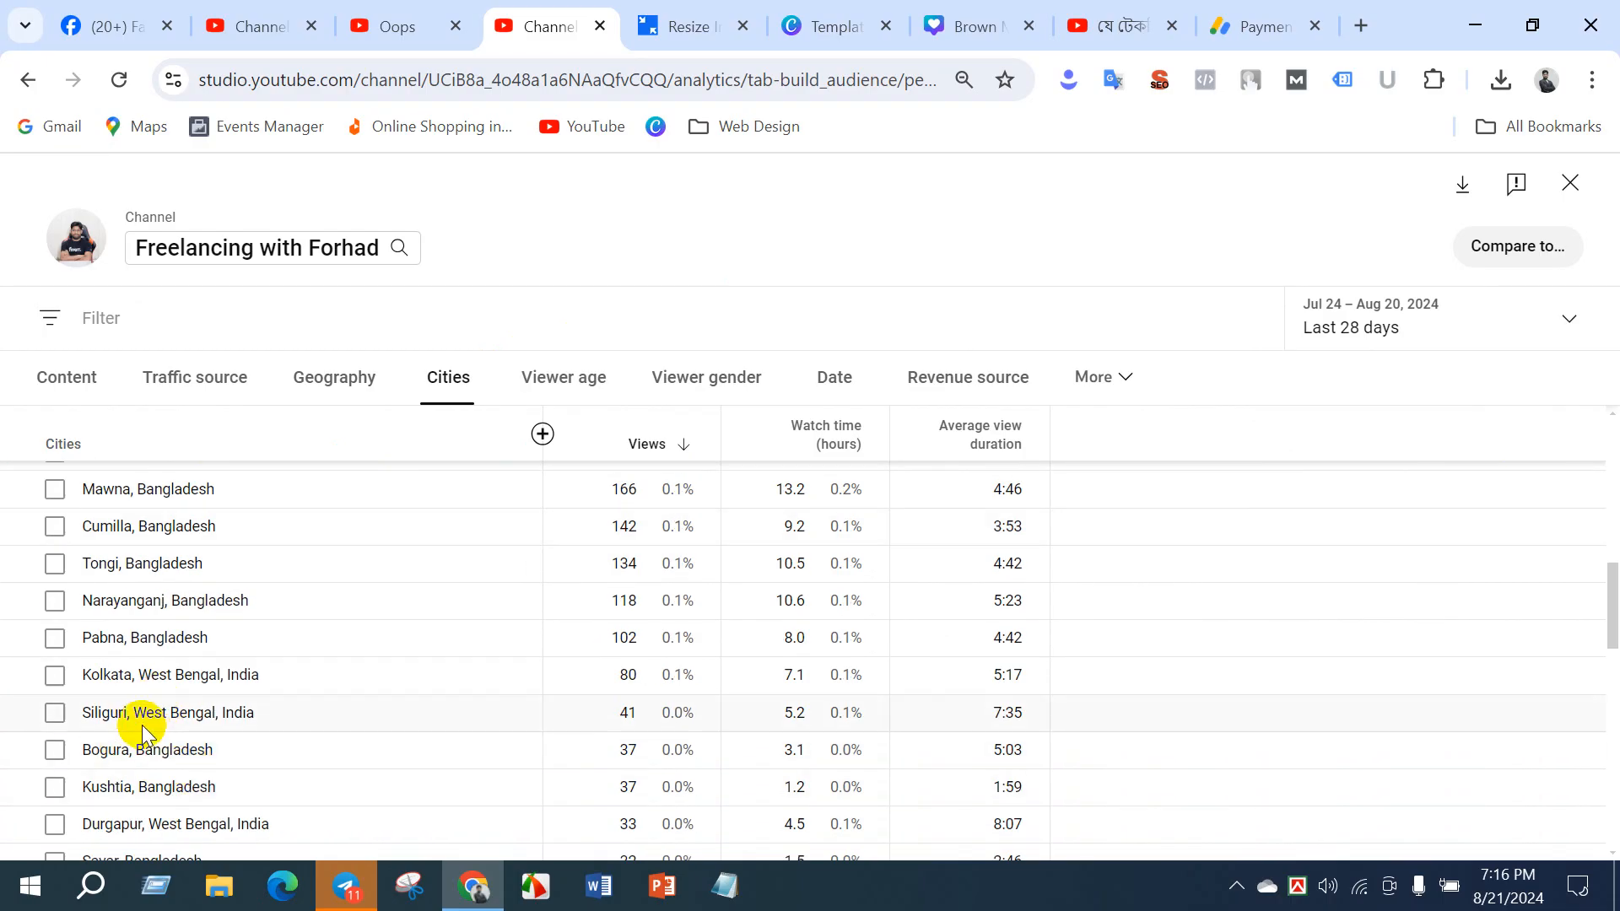
scroll(728, 667, "up", 6)
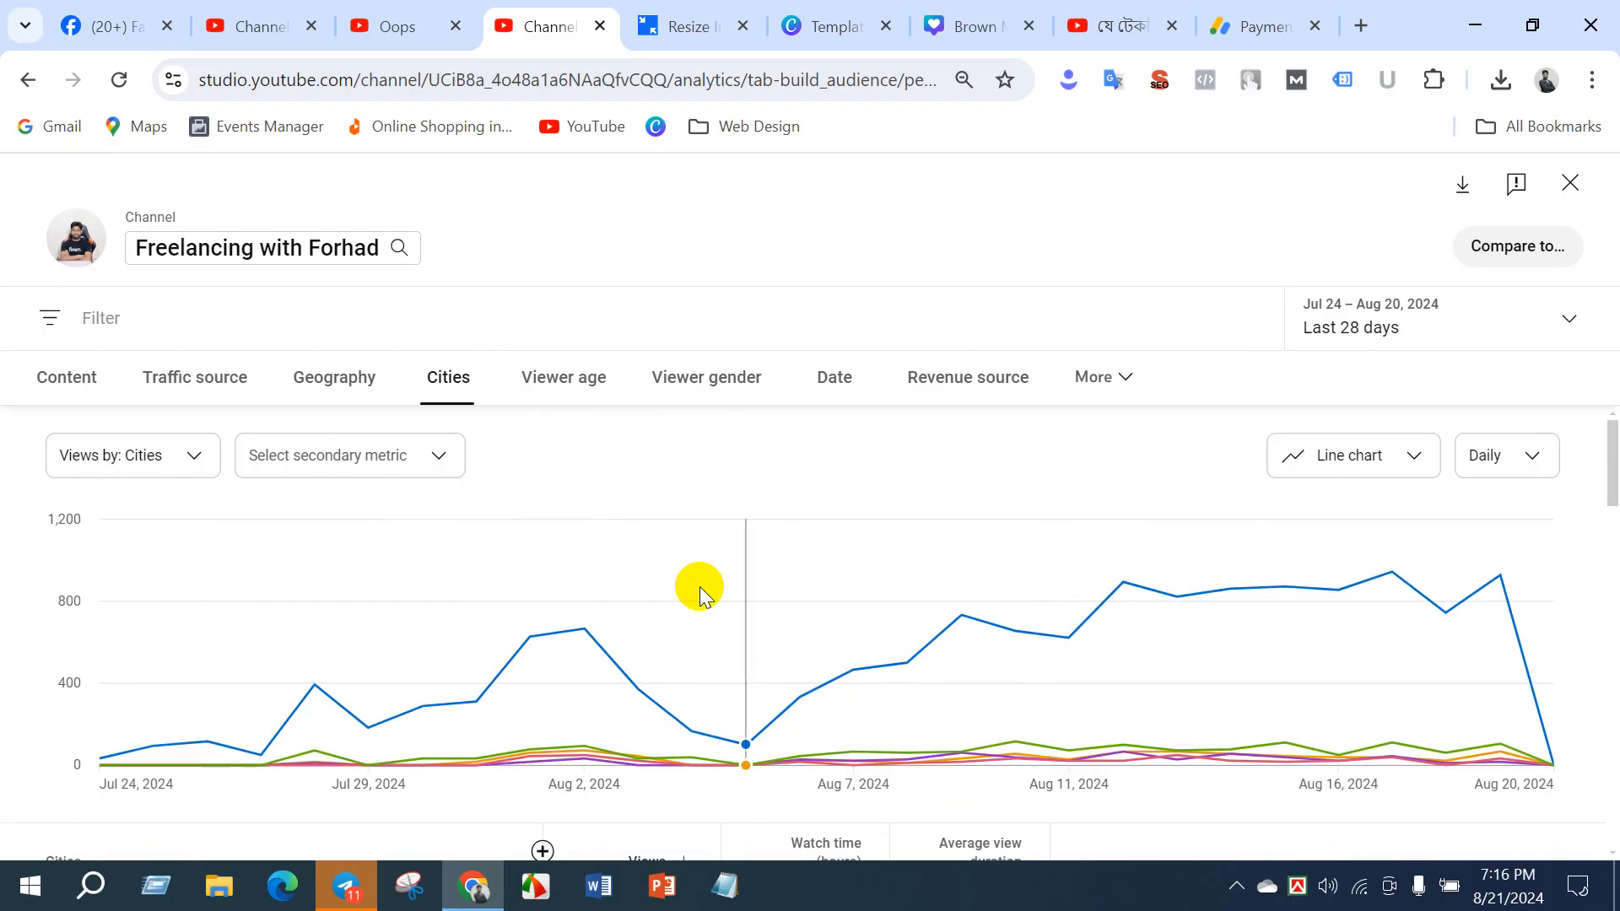
- Switch to the DM BATCH 22 channel and view its analytics overview and its content list
left_click(245, 21)
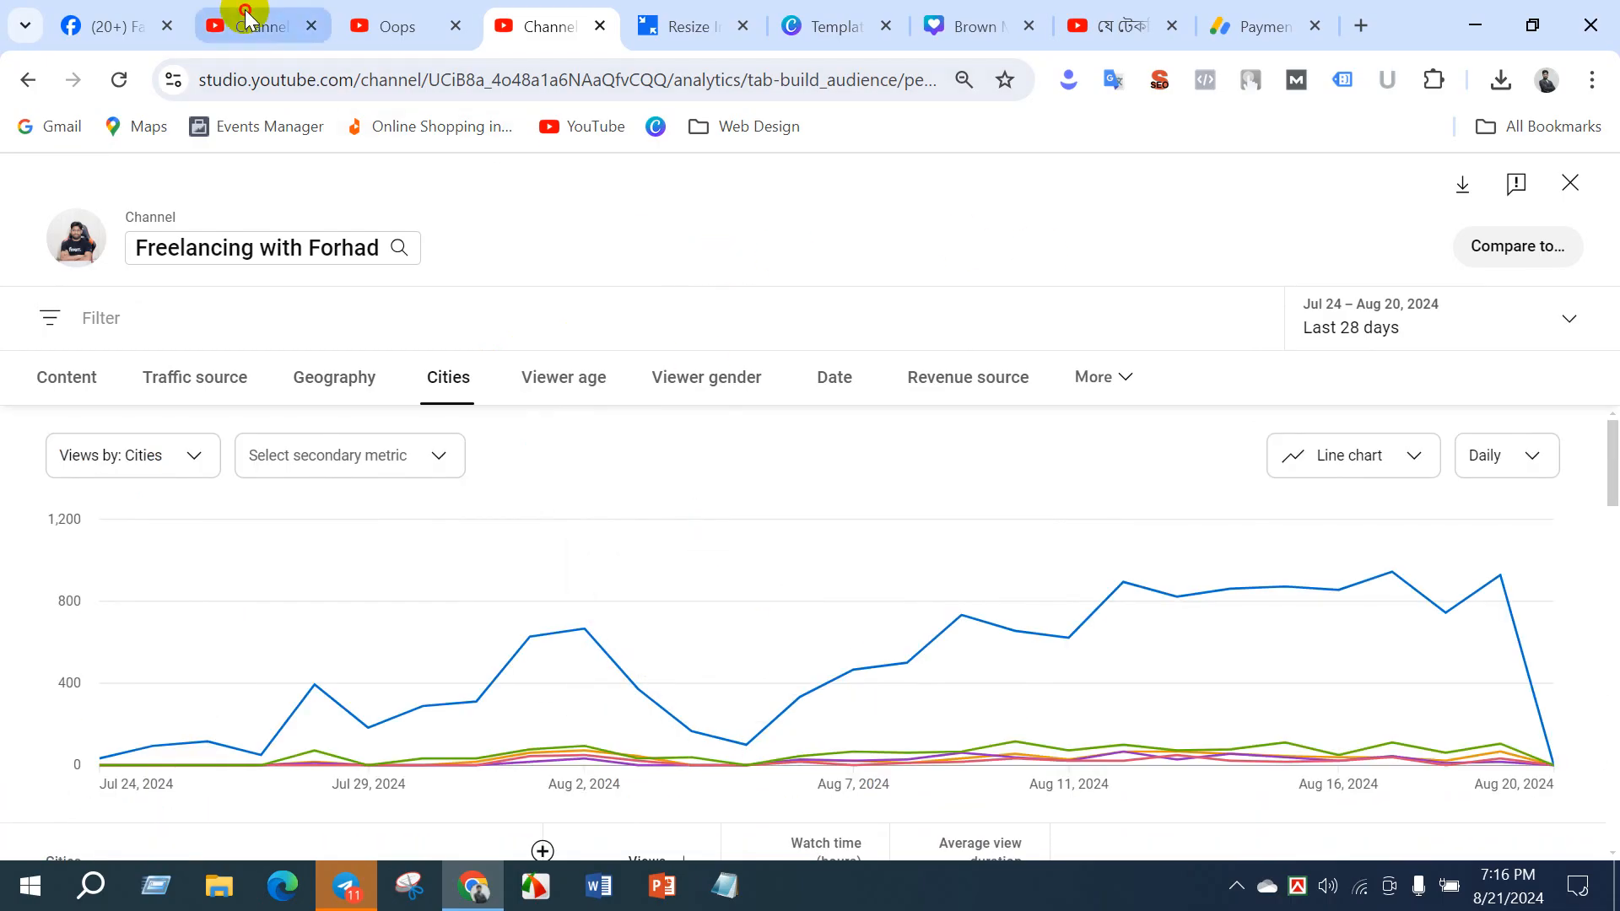
scroll(213, 605, "up", 3)
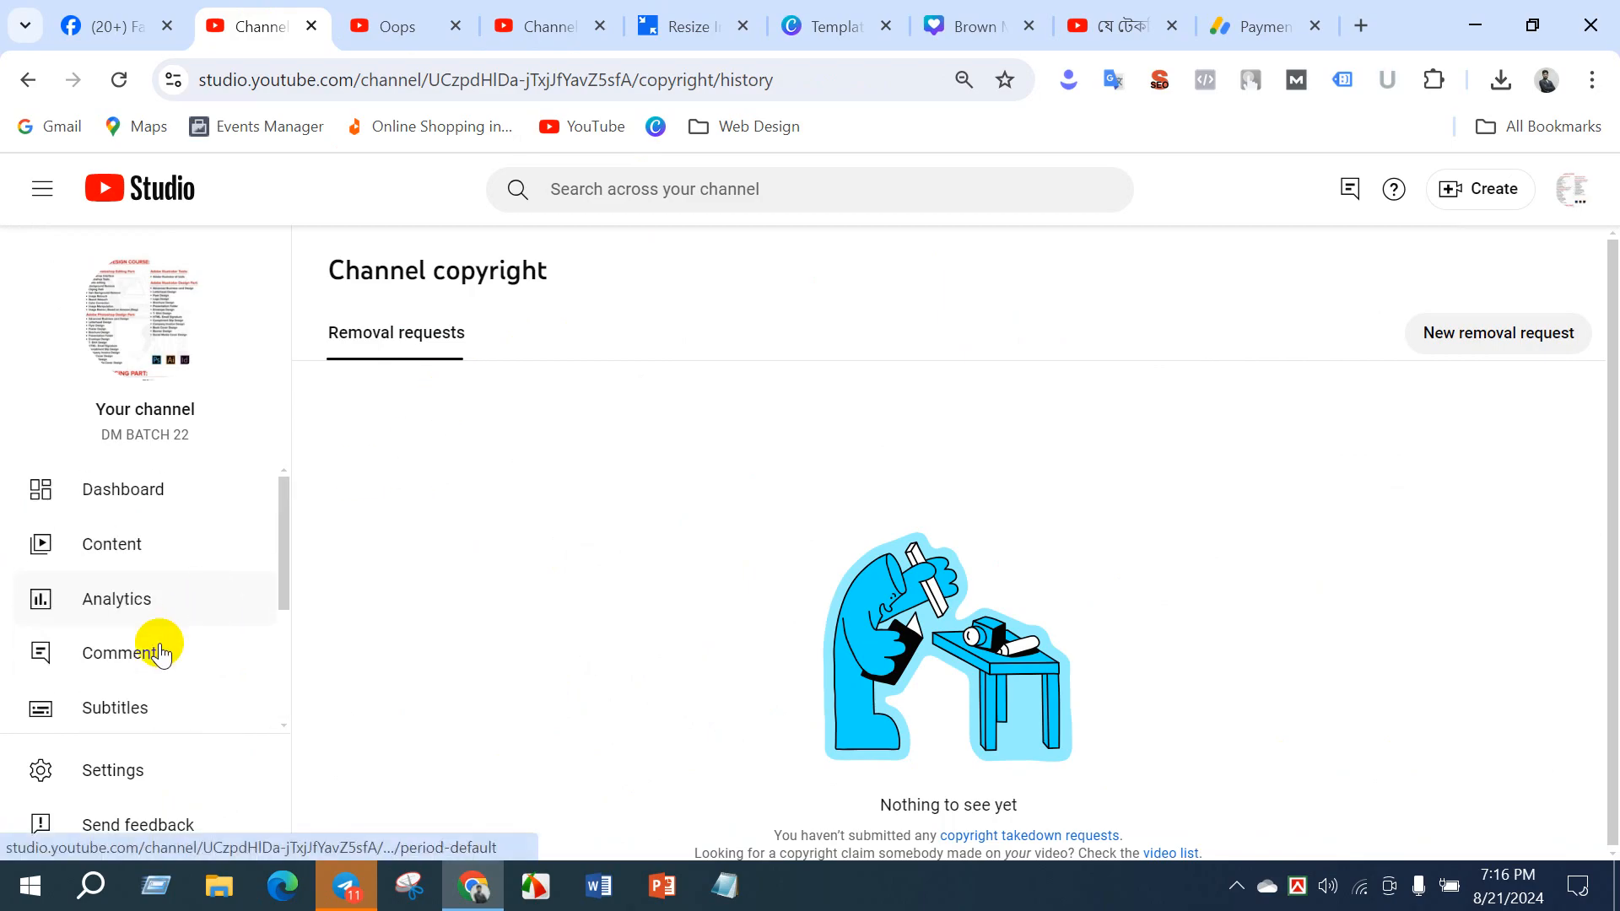
left_click(129, 609)
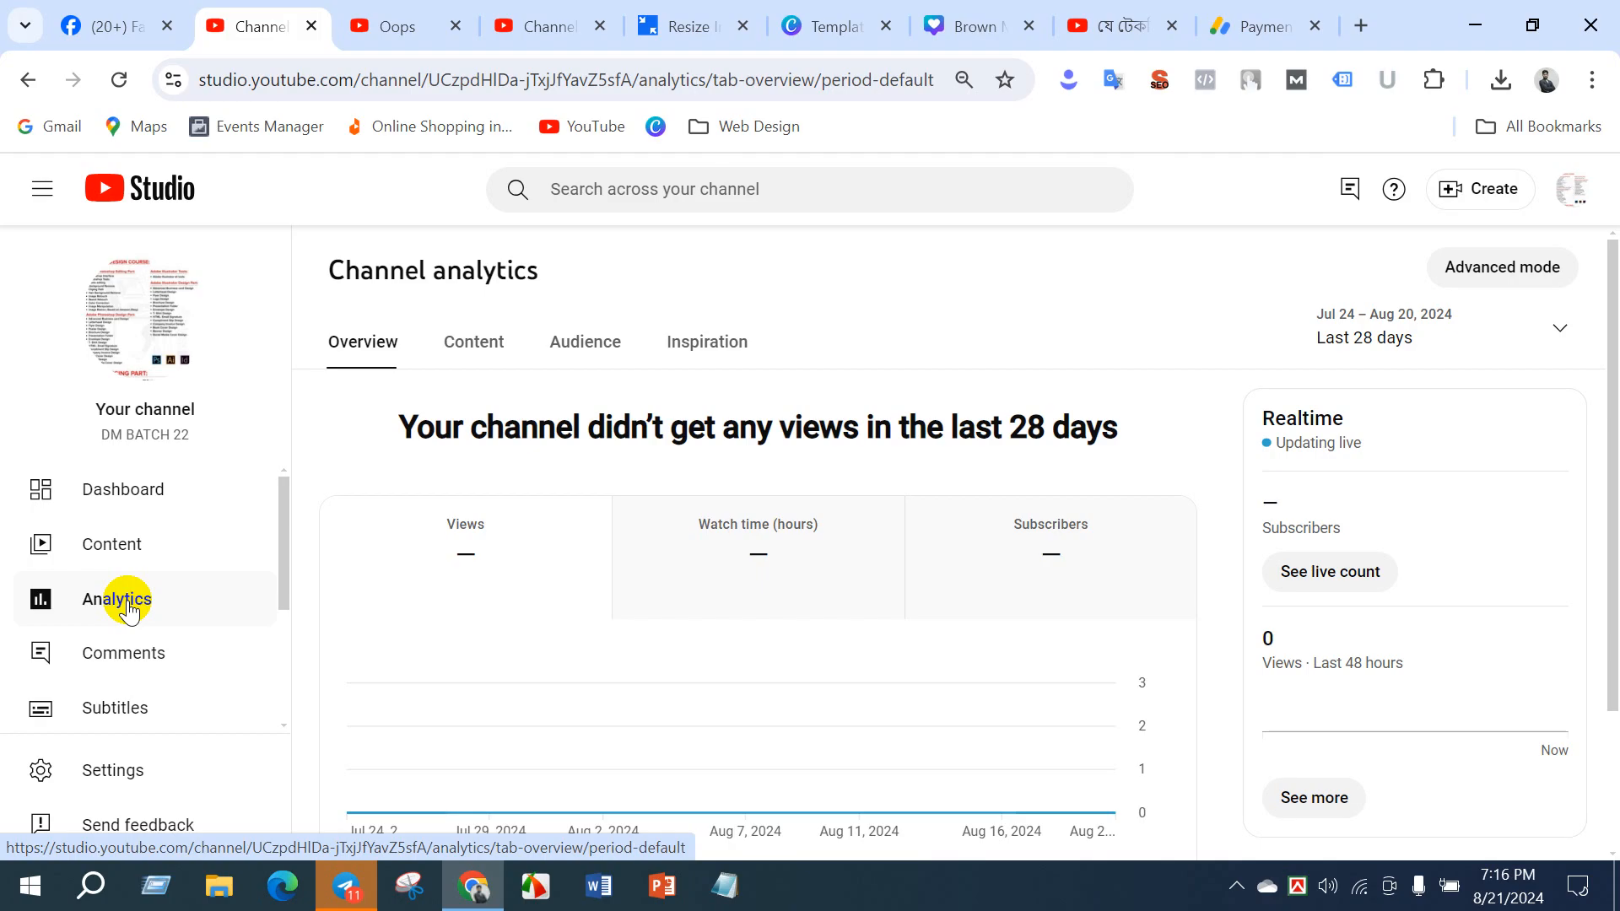
left_click(144, 543)
- Return to the monetized channel, close its advanced analytics report and open its list of uploaded videos
left_click(528, 47)
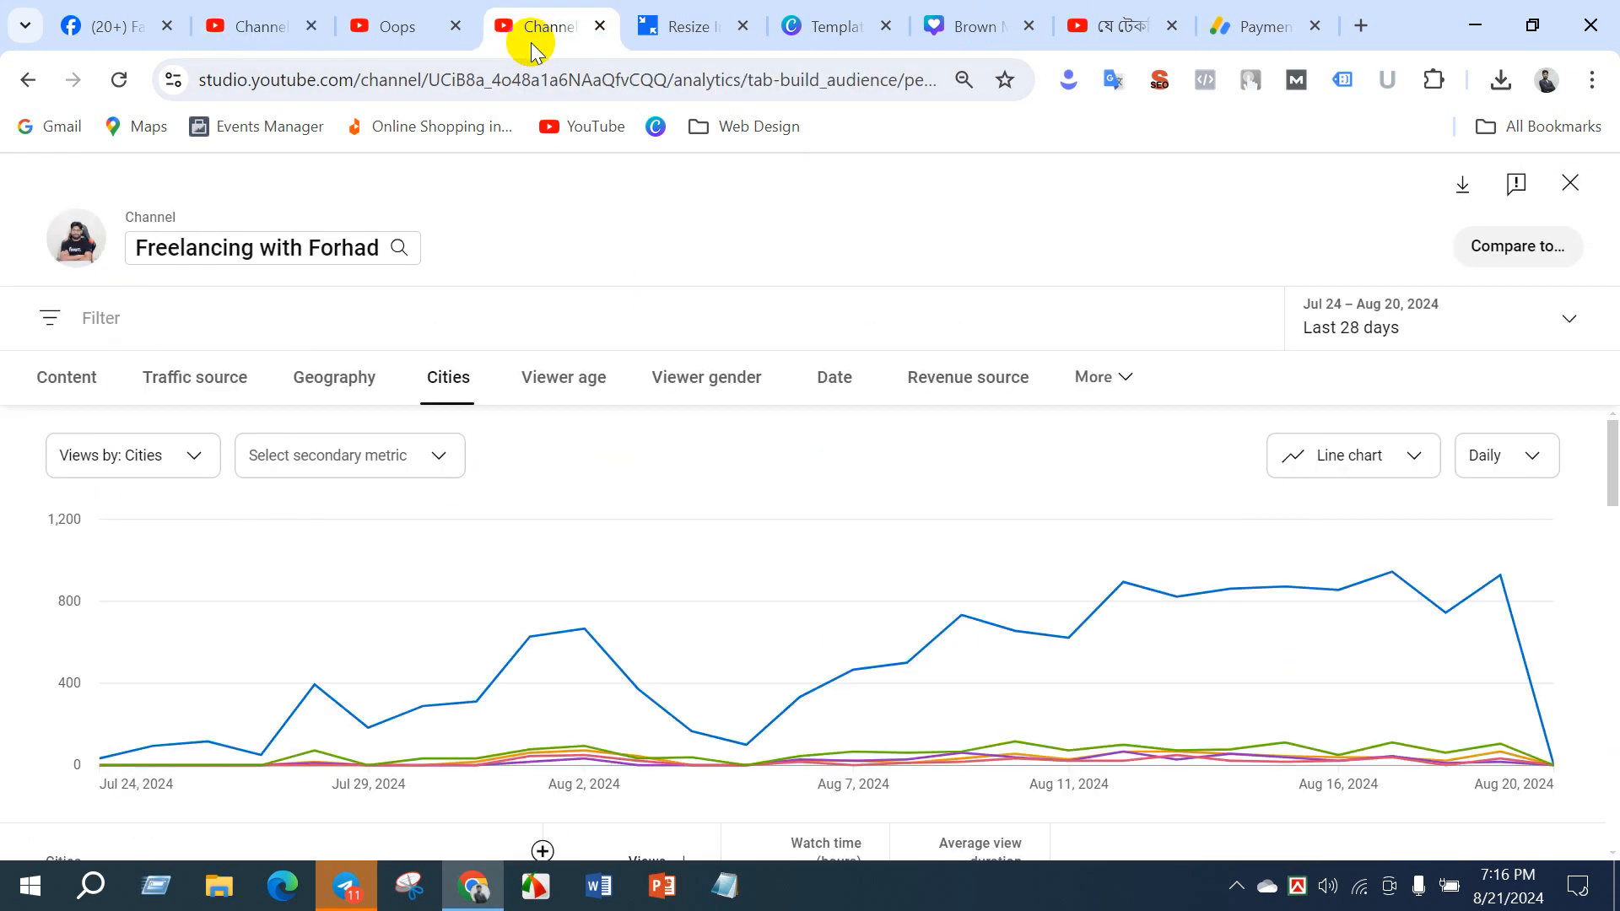
left_click(1589, 178)
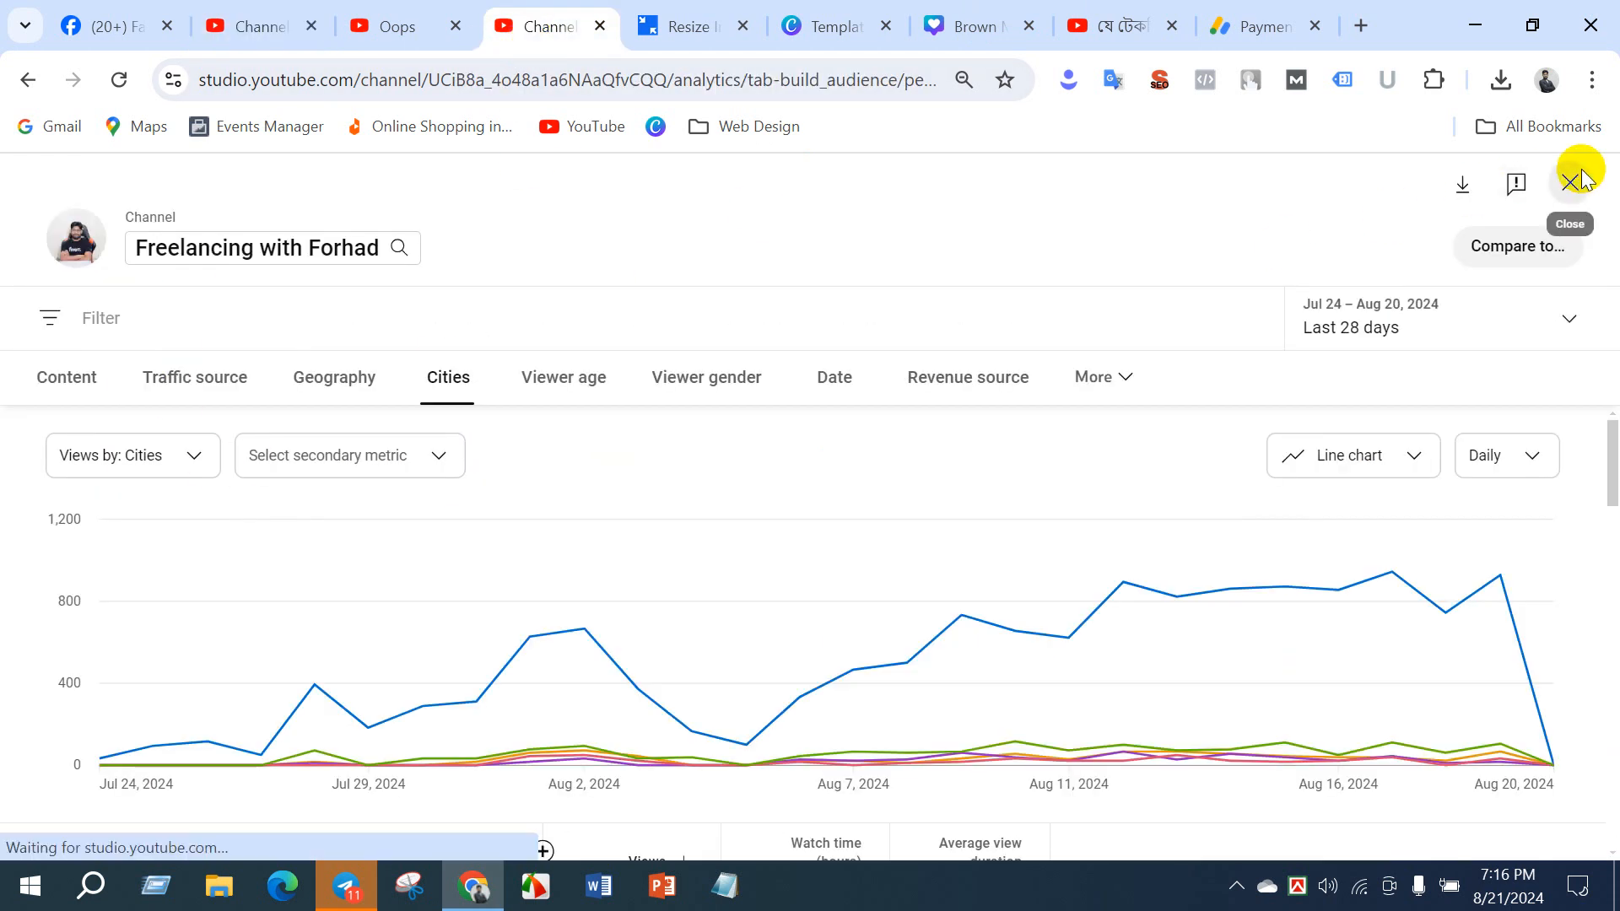
left_click(50, 548)
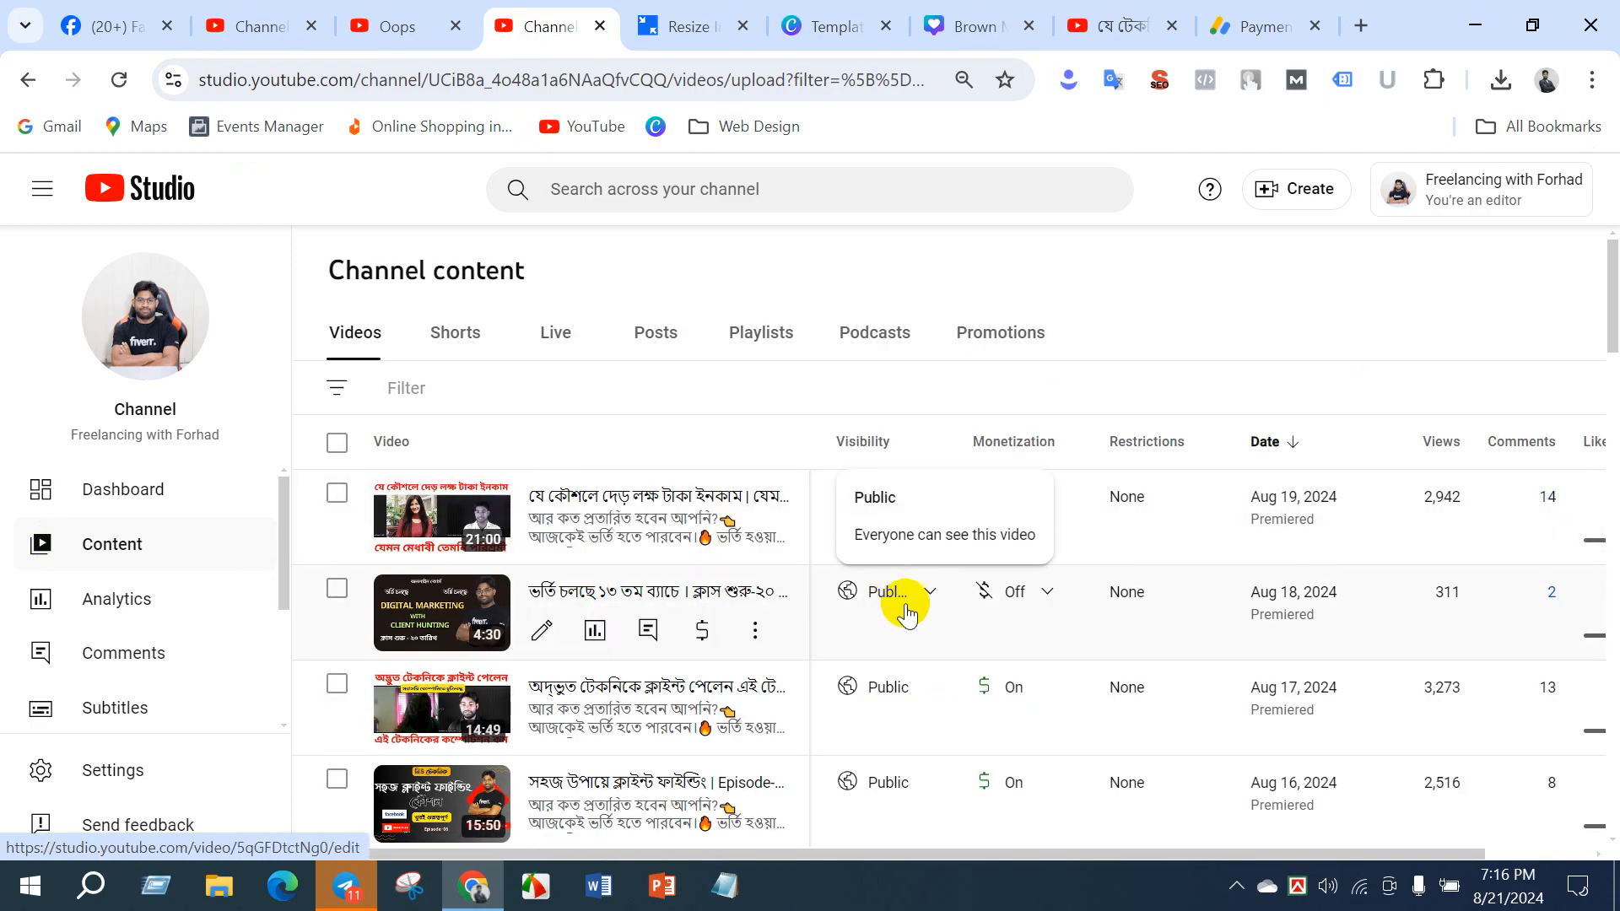
- Examine the visibility and monetization options of the Aug 18, 2024 video, and dismiss them without changing the setting
mouse_move(871, 440)
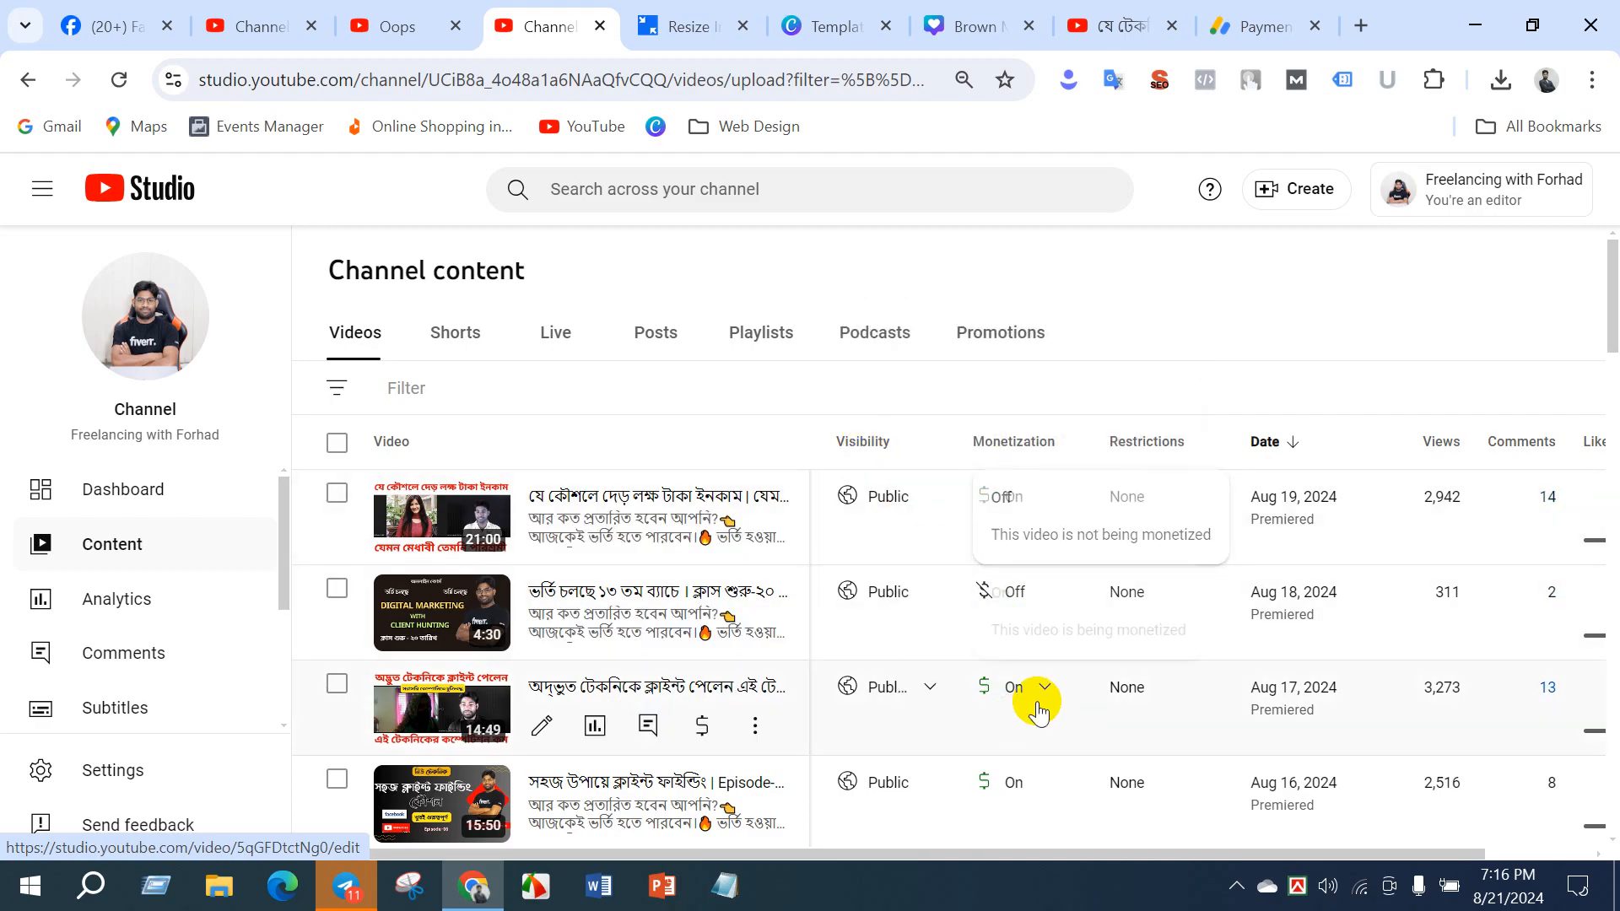
left_click(1038, 595)
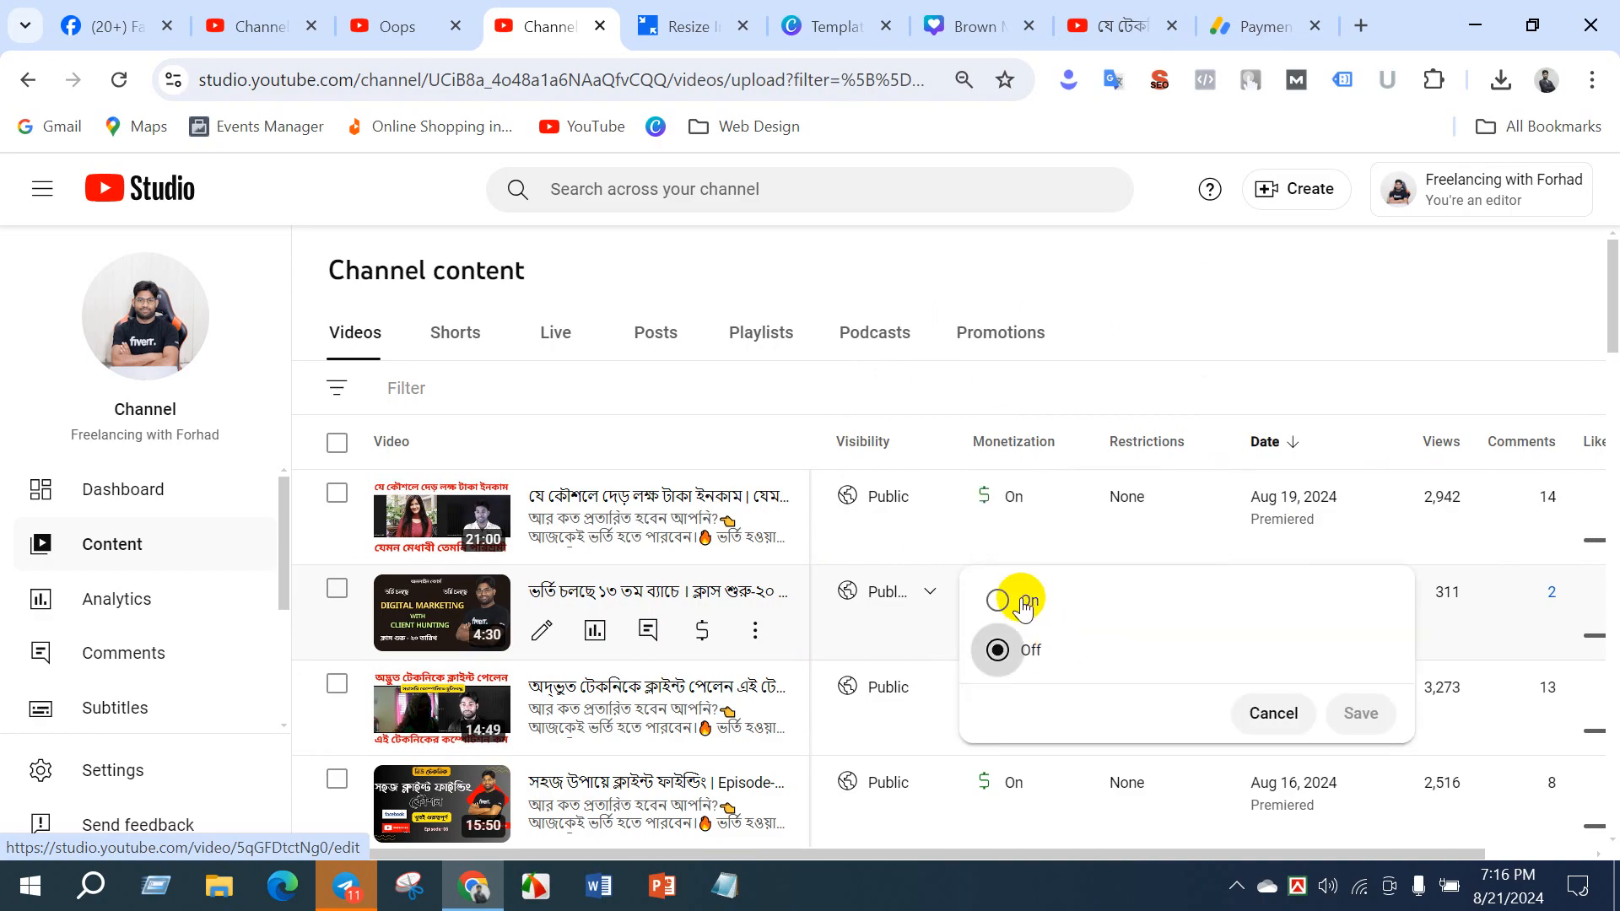
left_click(1151, 323)
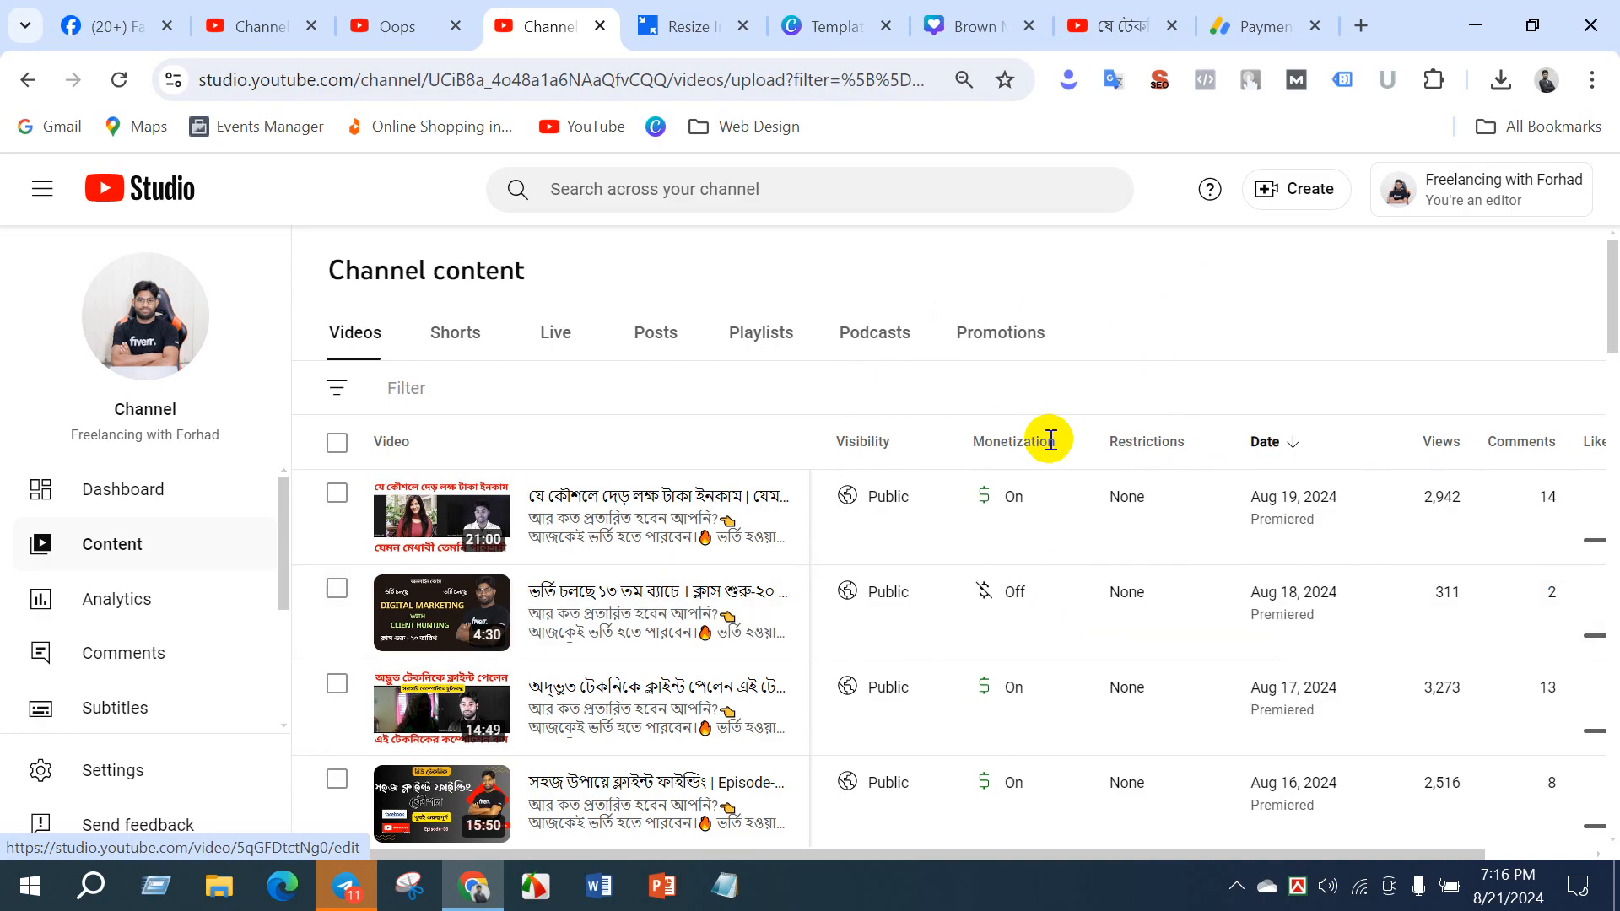
mouse_move(1050, 442)
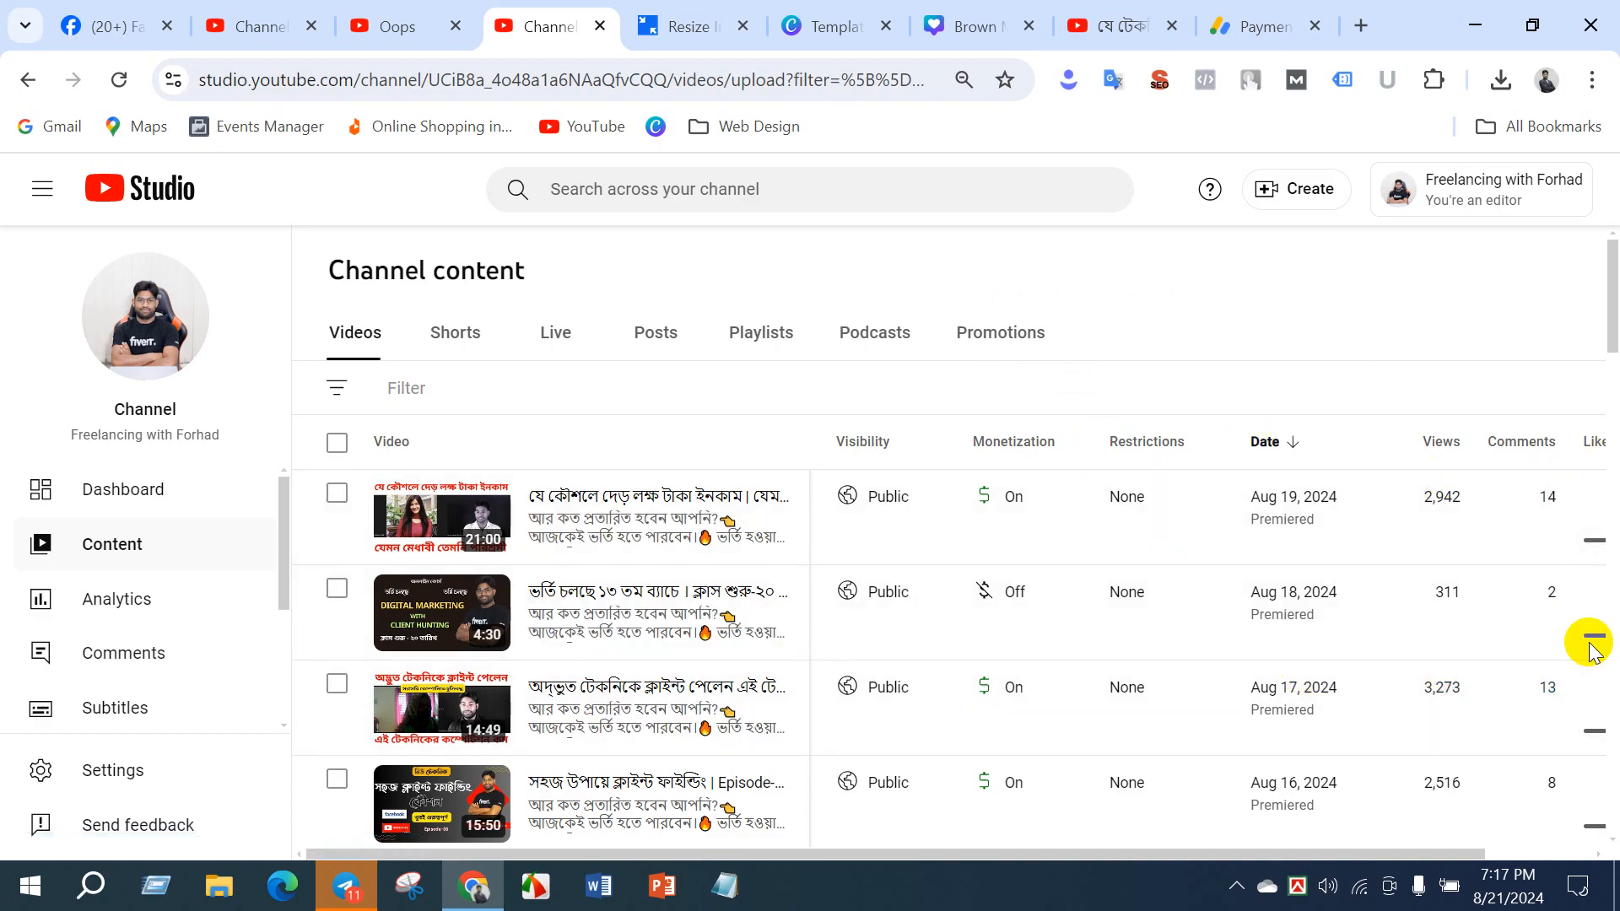
- Show the comments and likes columns of the uploaded videos list, and check the like and dislike counts of the Aug 19, 2024 video
left_click_drag(1198, 854, 1411, 852)
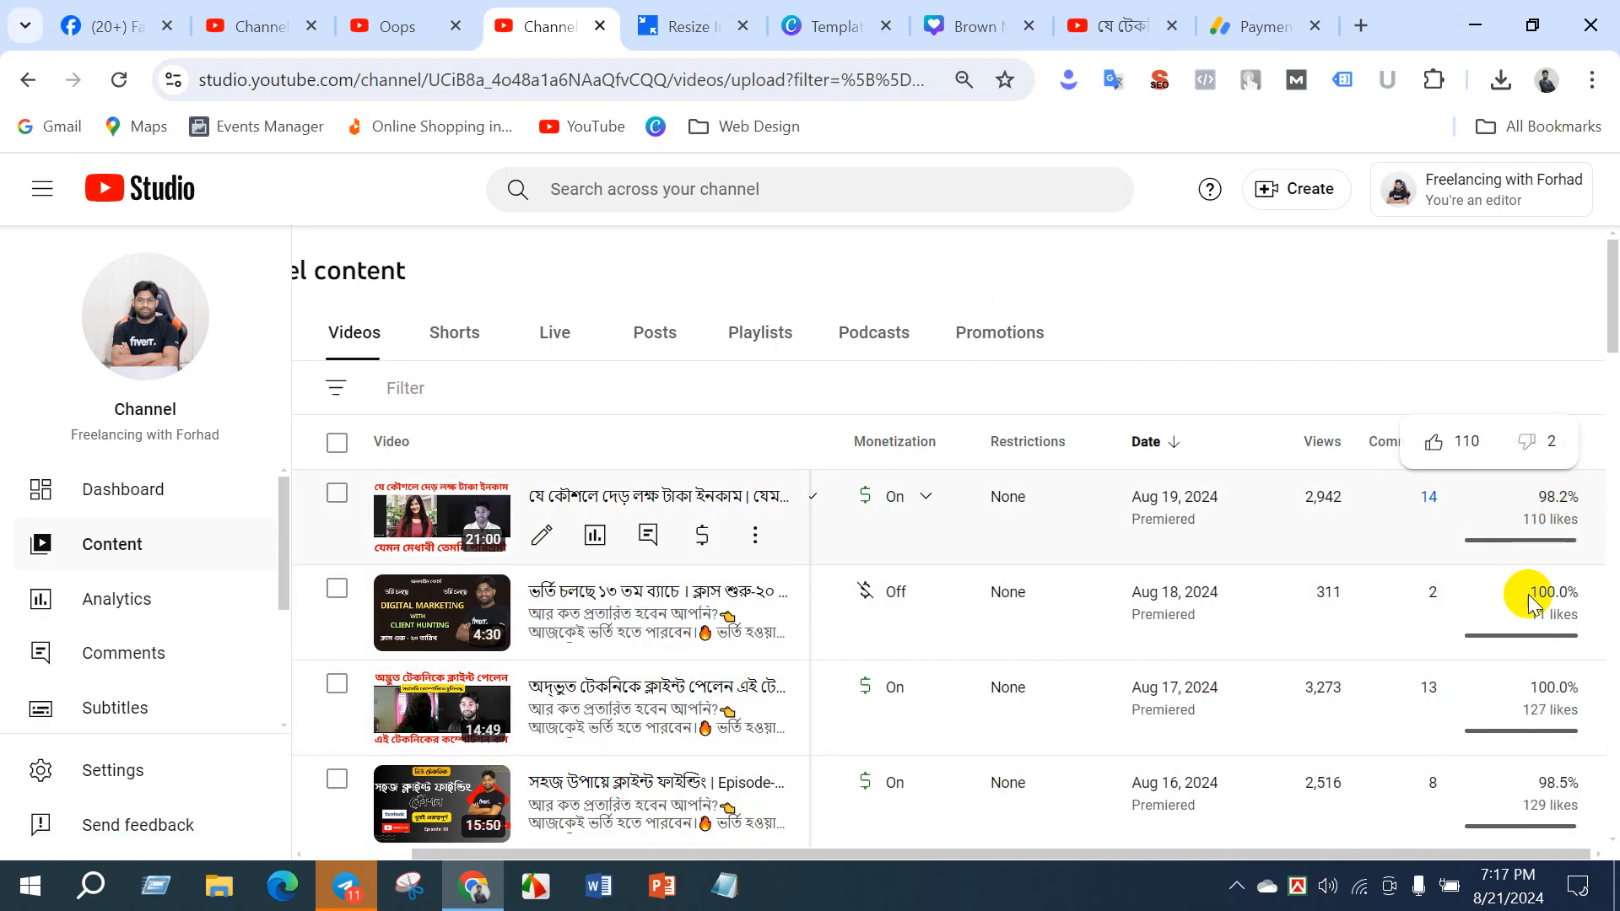
mouse_move(1535, 597)
mouse_move(1556, 517)
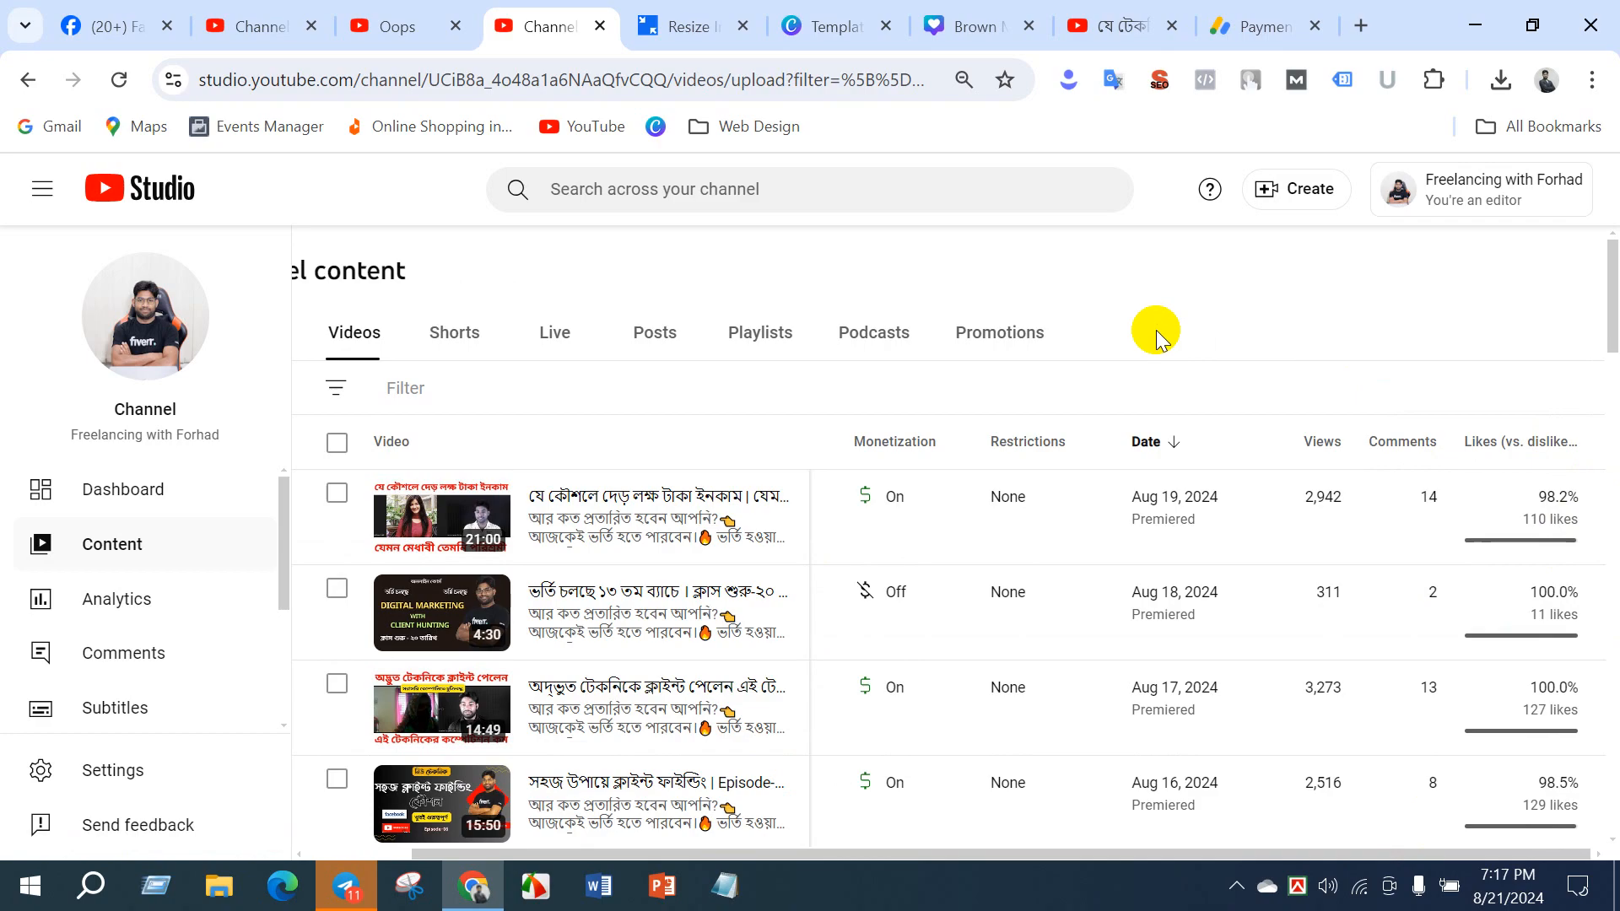
- Open the channel dashboard and review its latest video performance, analytics summary, top videos, latest comments, latest post and recent subscribers
left_click(80, 491)
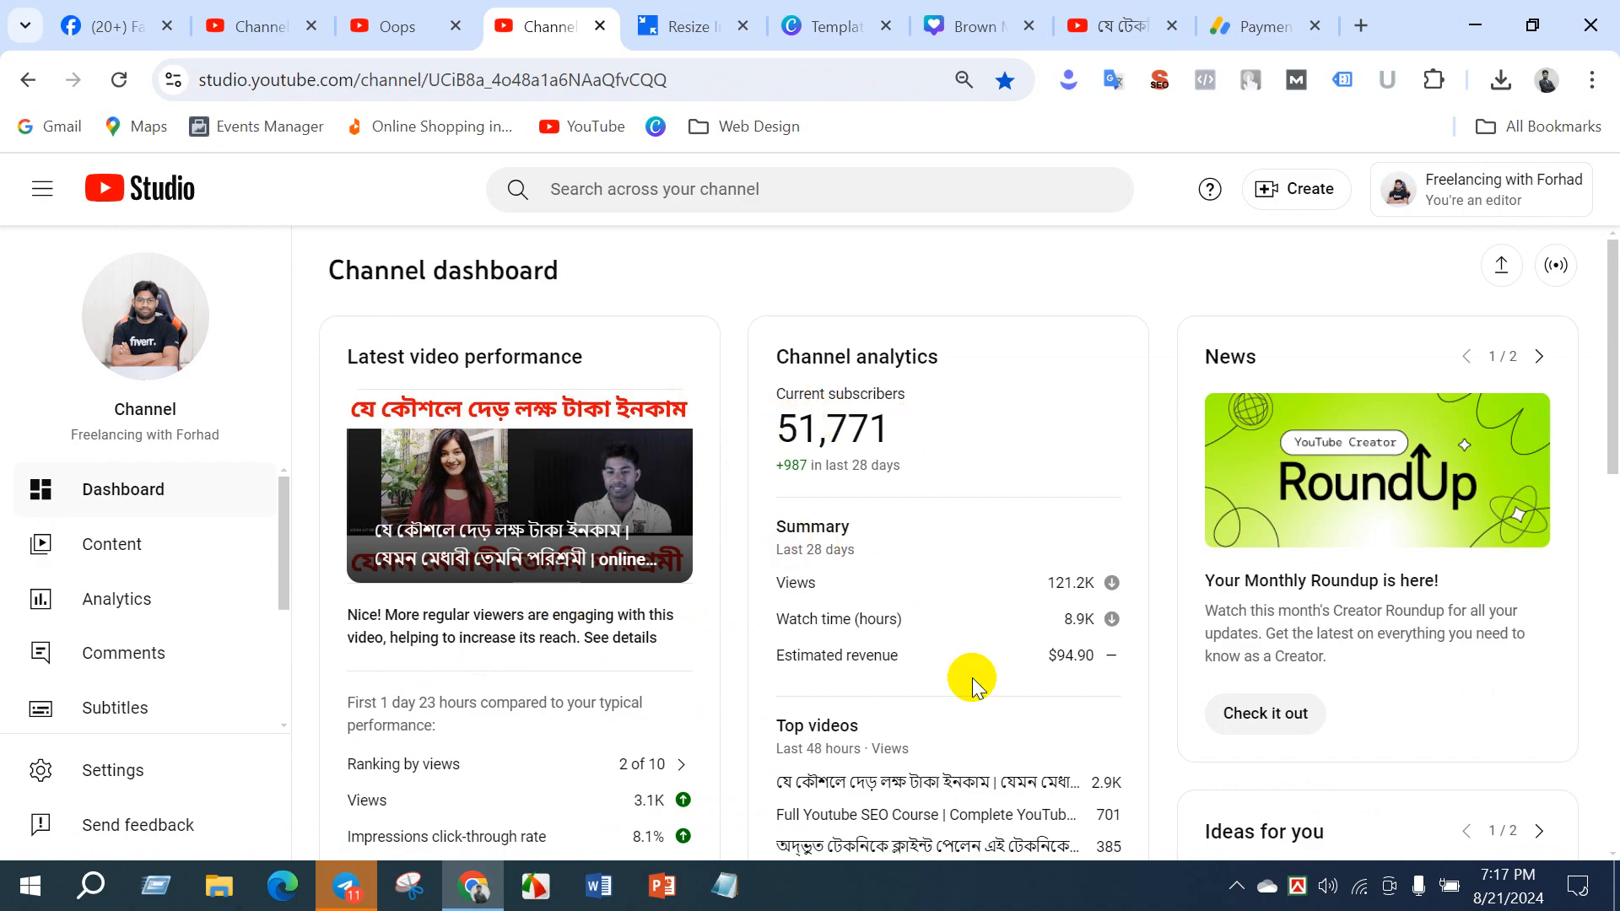
scroll(1031, 599, "down", 5)
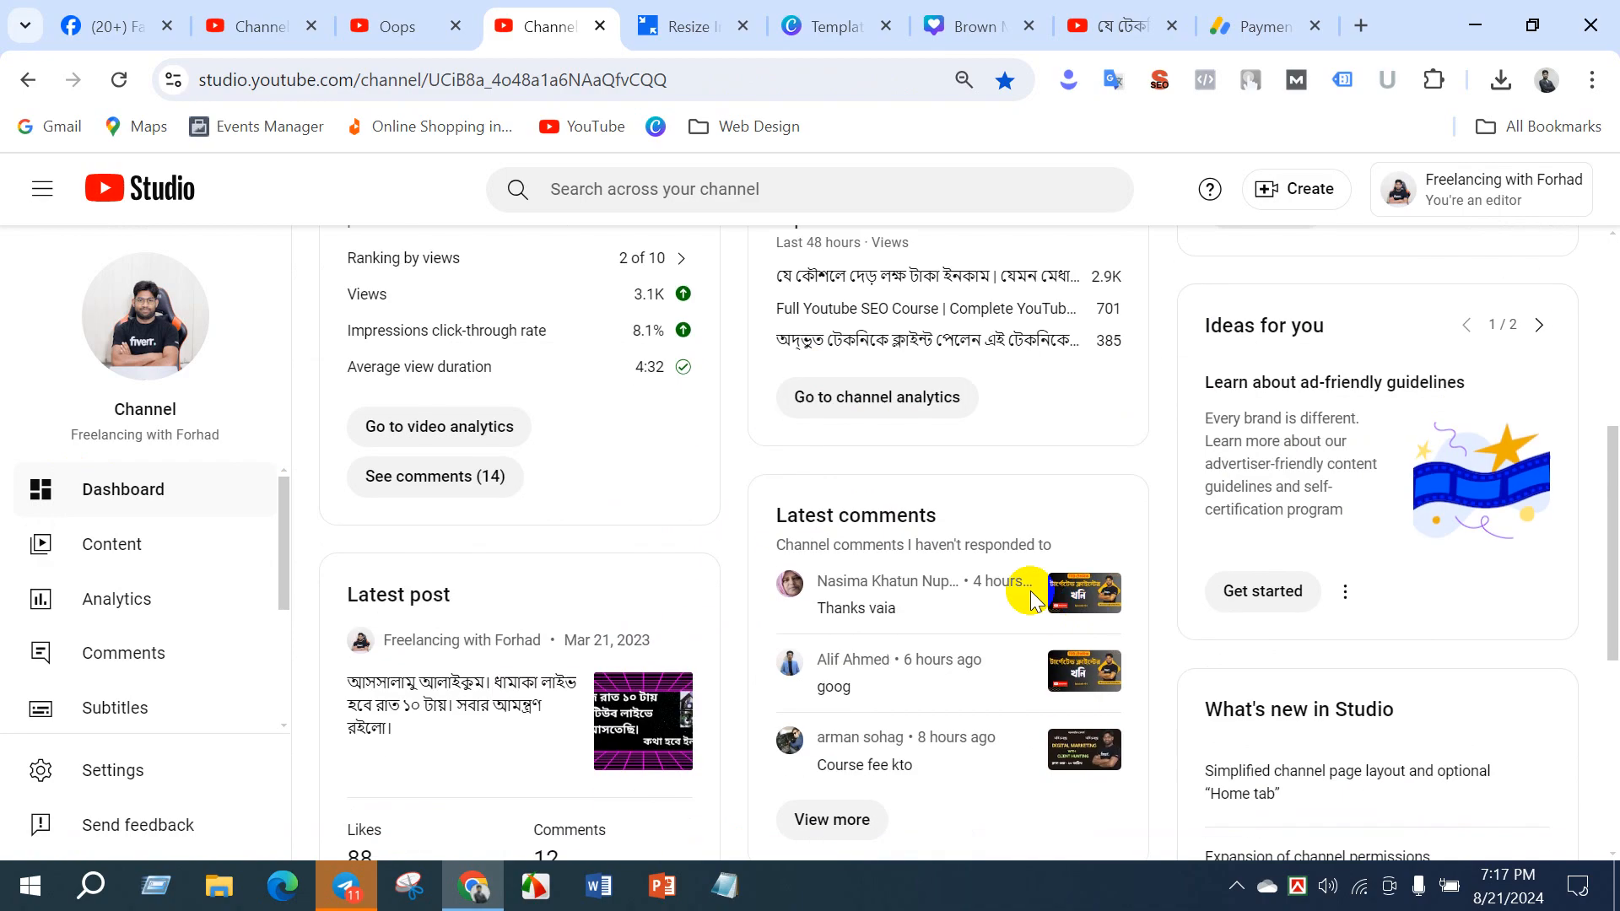
scroll(839, 371, "up", 3)
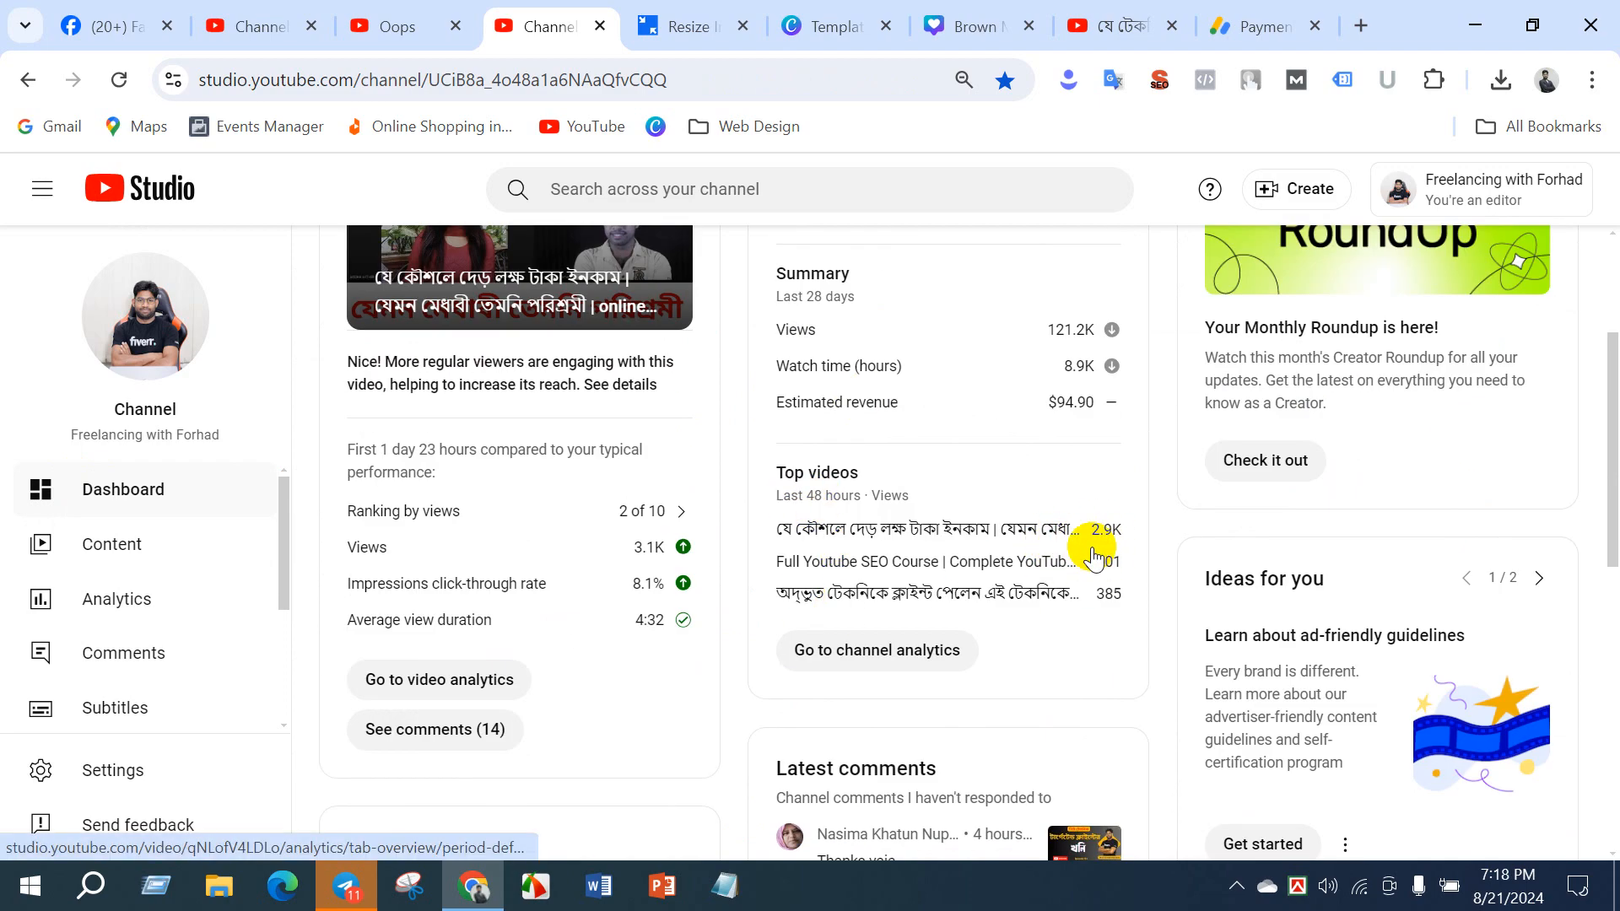
scroll(1002, 571, "down", 3)
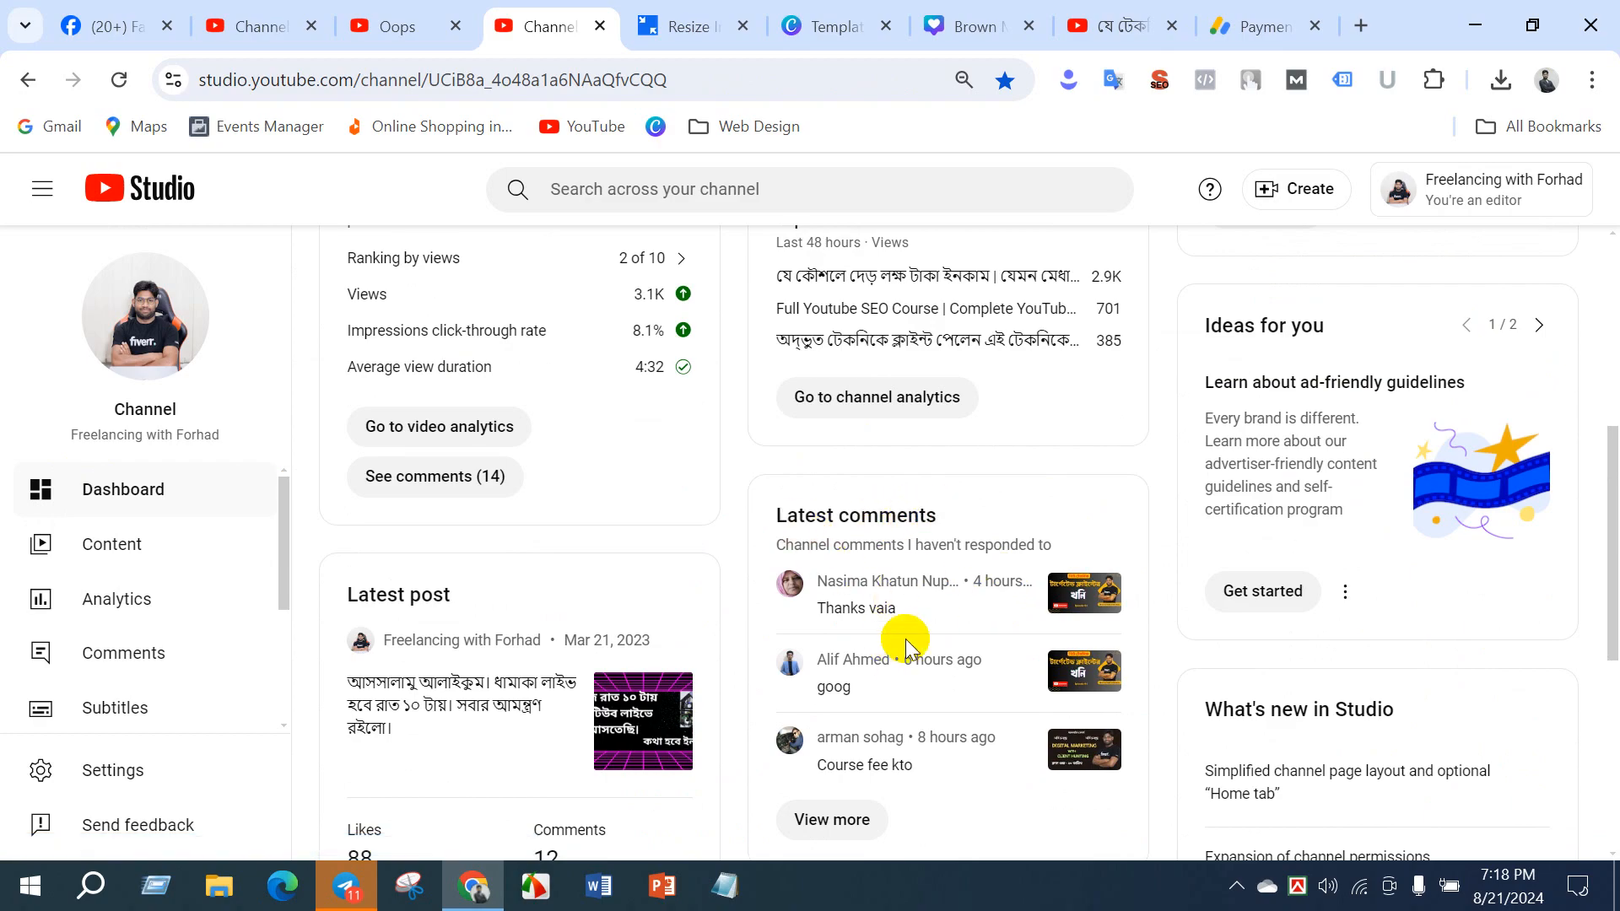
scroll(911, 649, "down", 3)
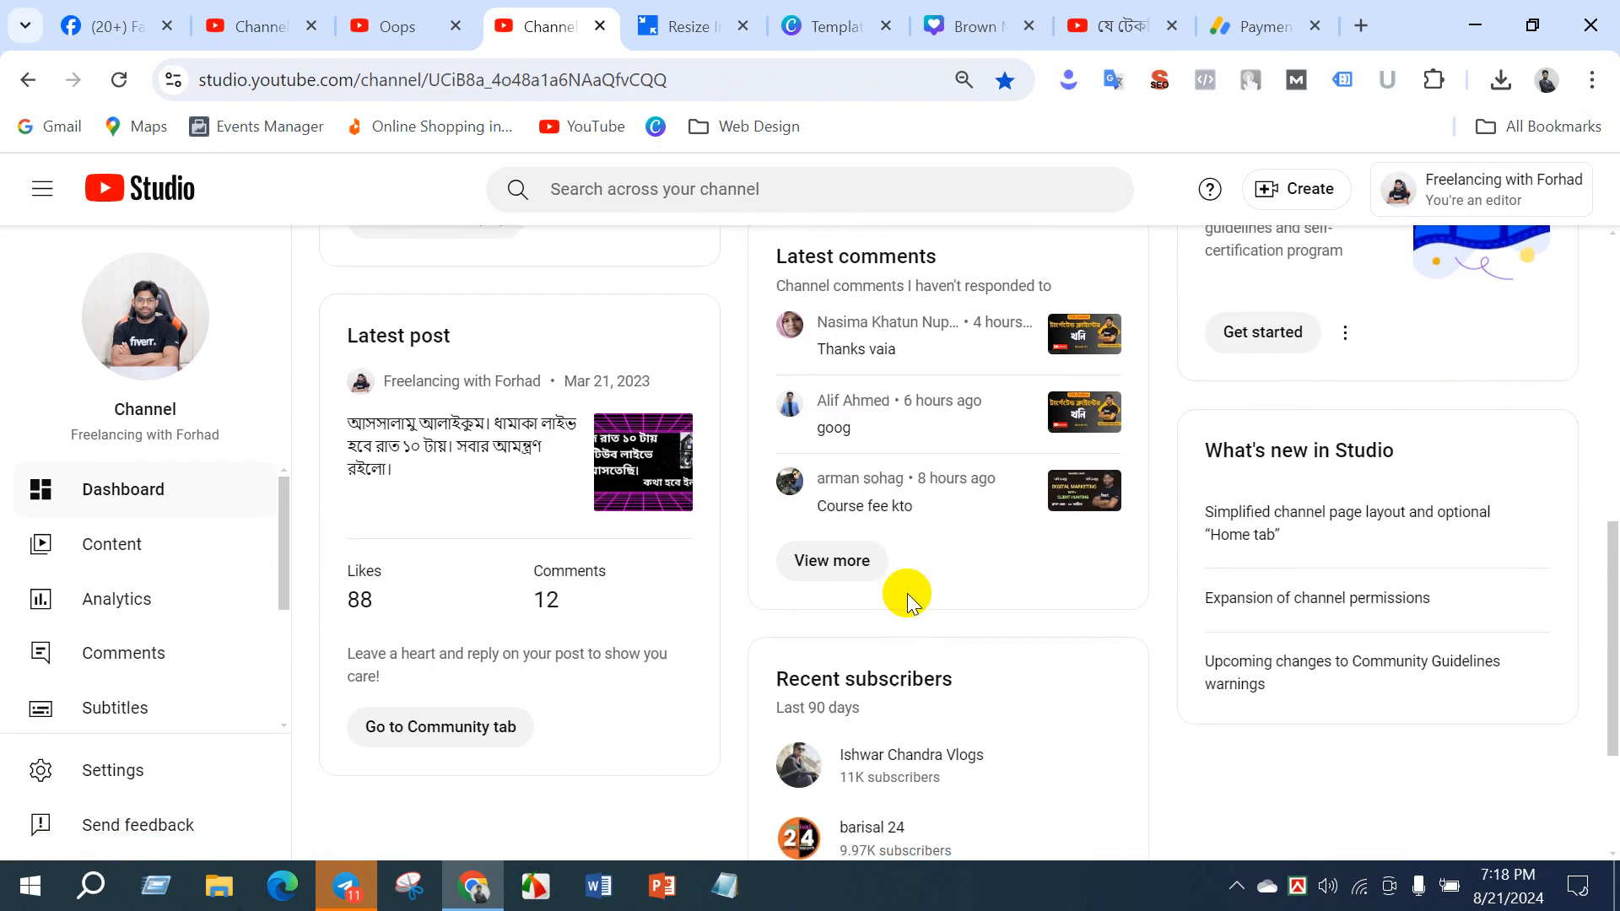
scroll(908, 594, "down", 3)
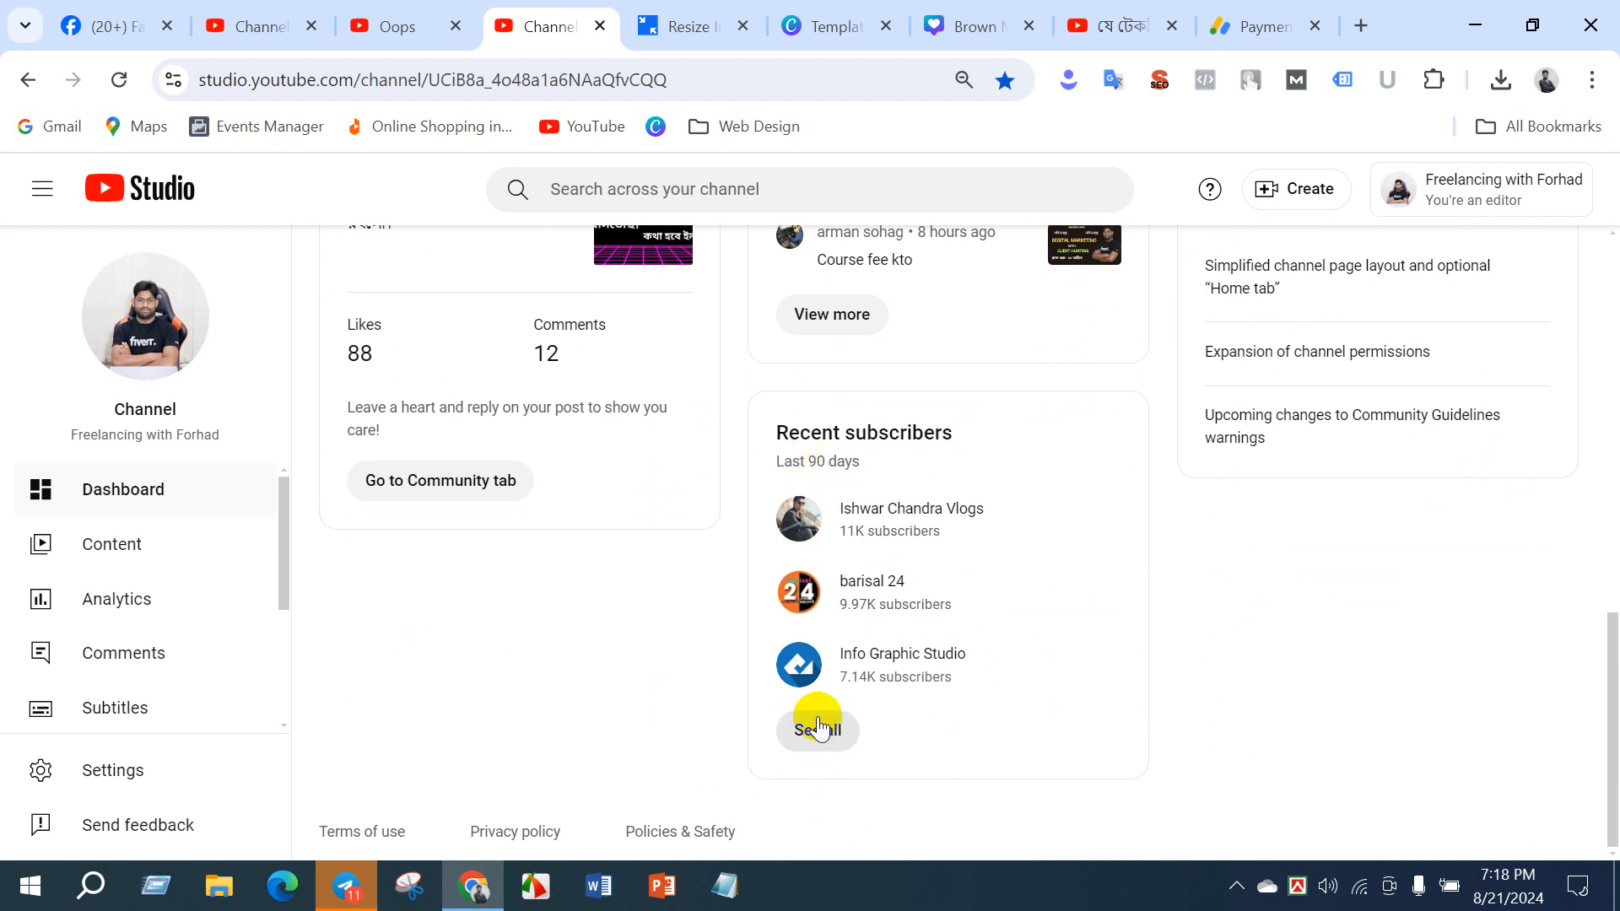
scroll(896, 687, "up", 6)
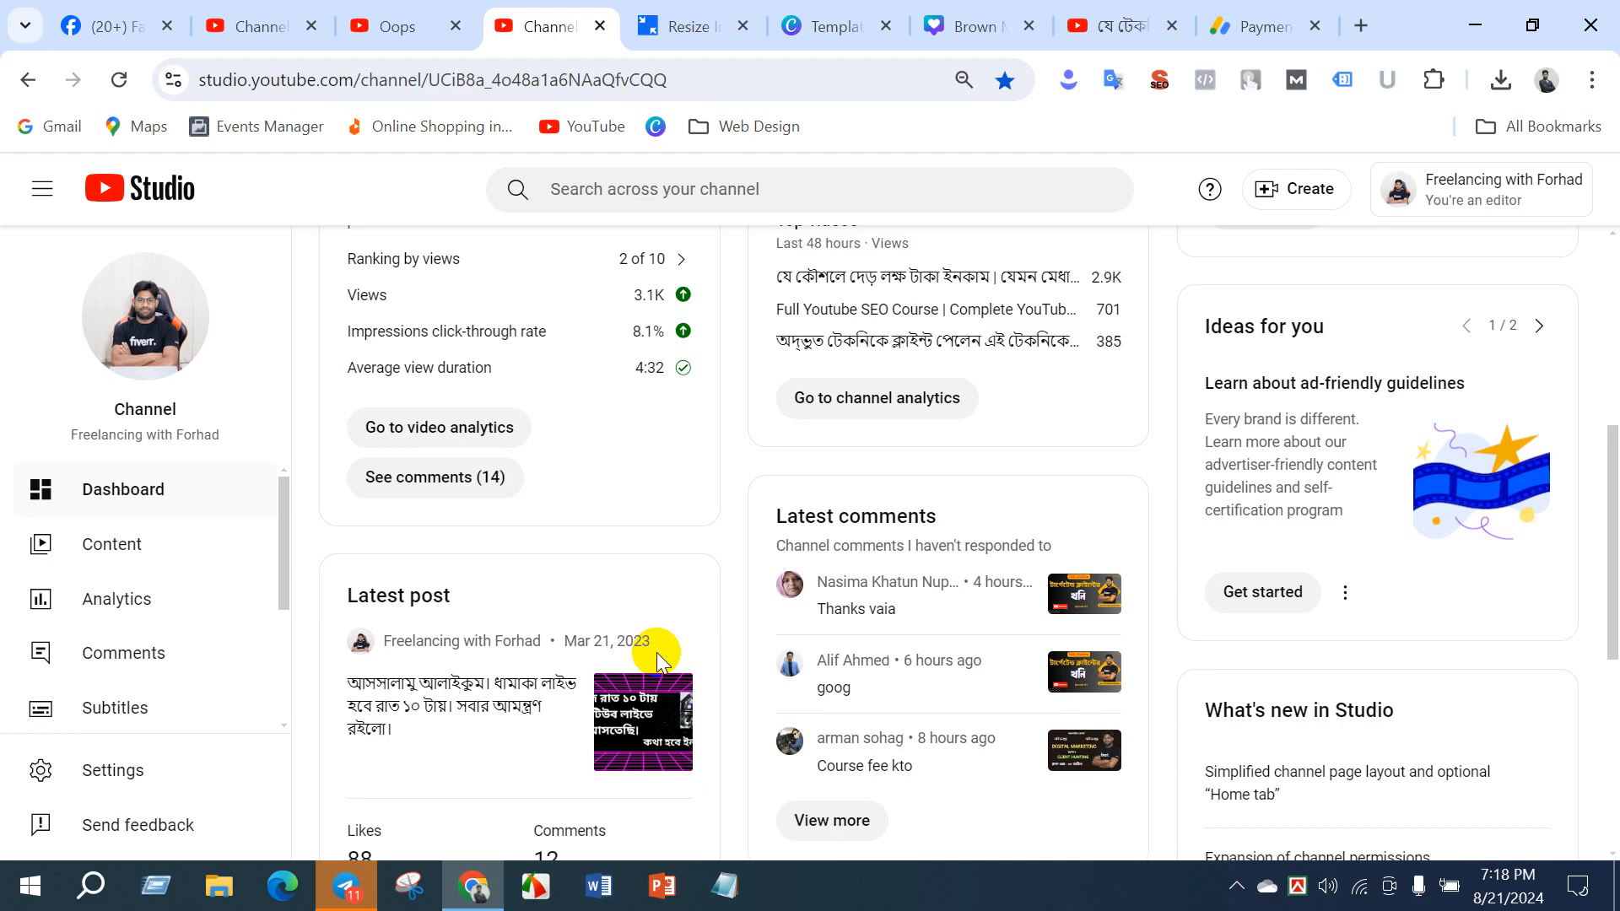
scroll(1018, 434, "up", 5)
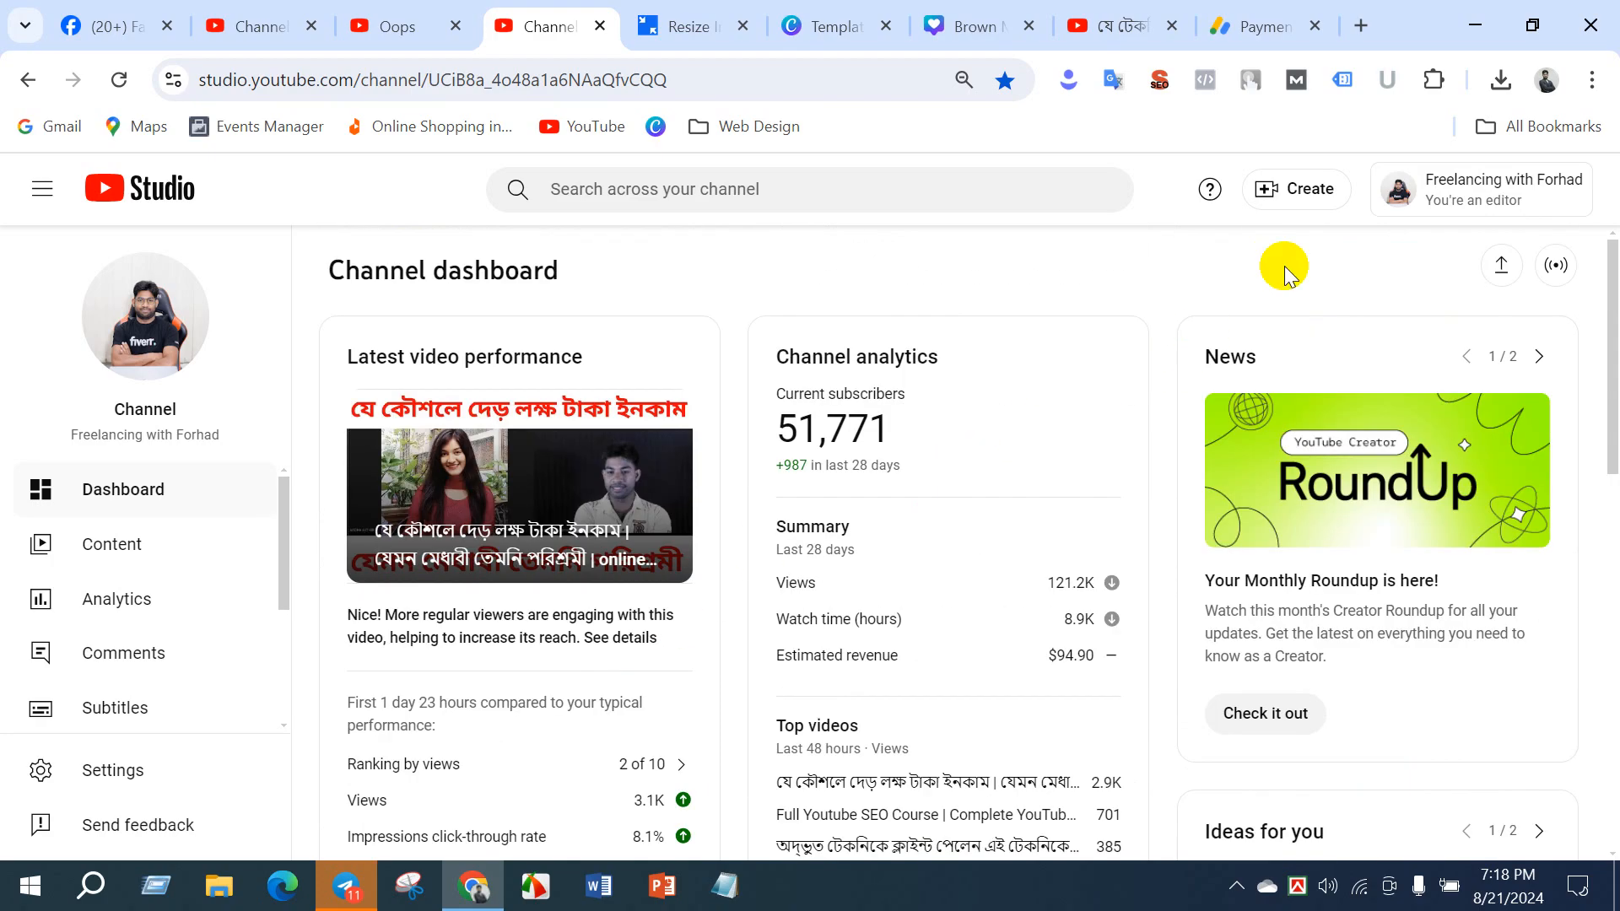
- Show the content creation options of the monetized channel and open its community page for creating a post
left_click(1308, 194)
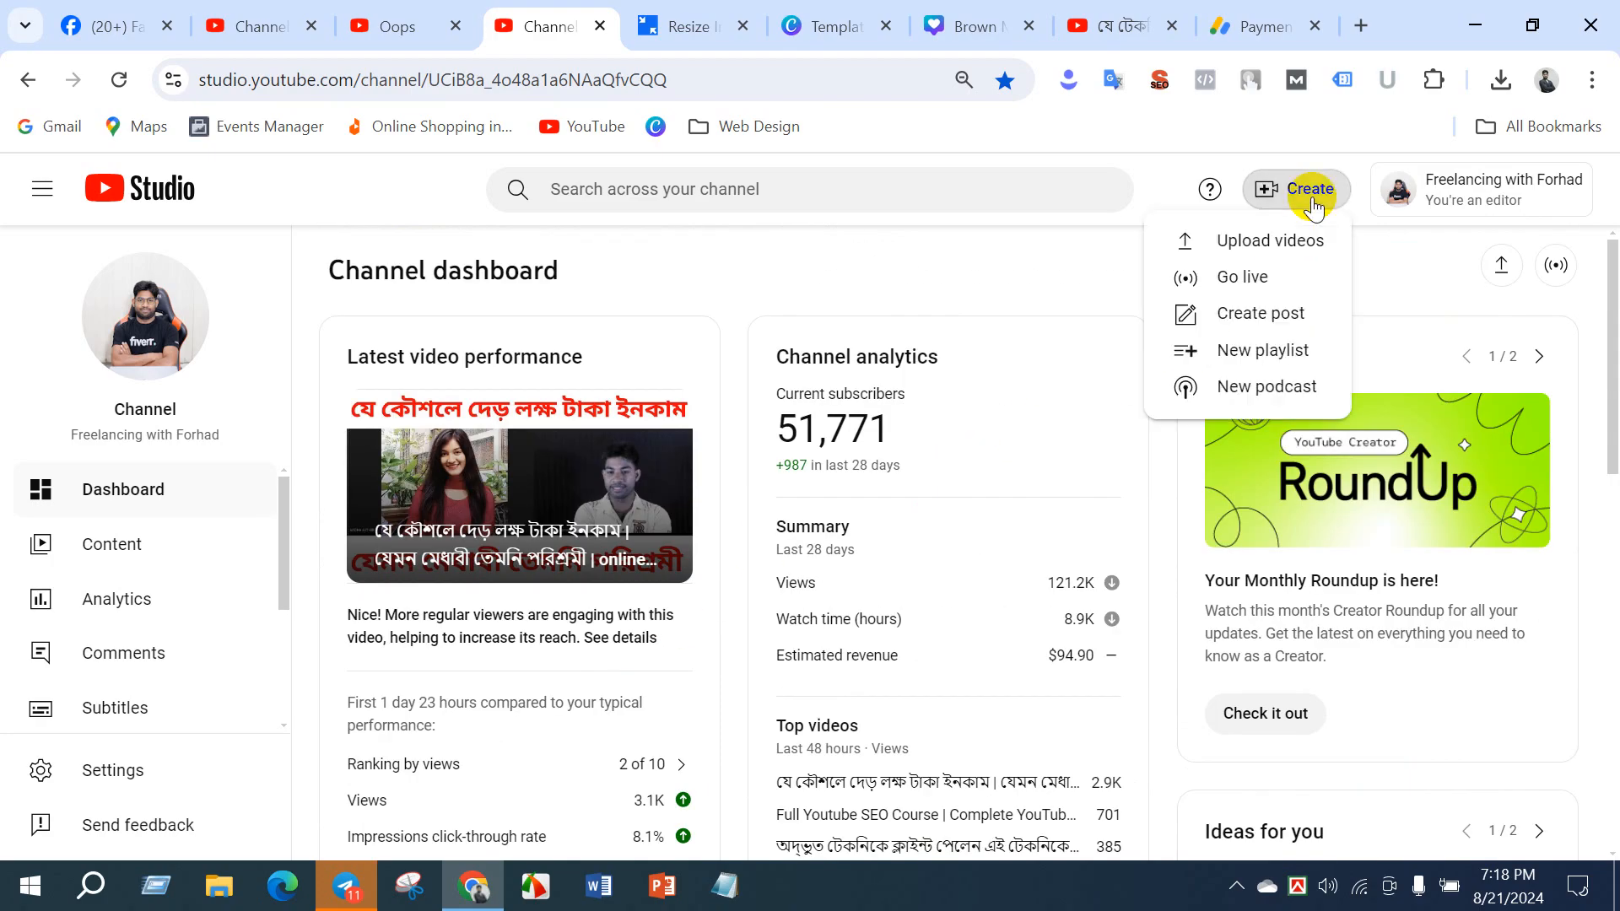
left_click(1252, 313)
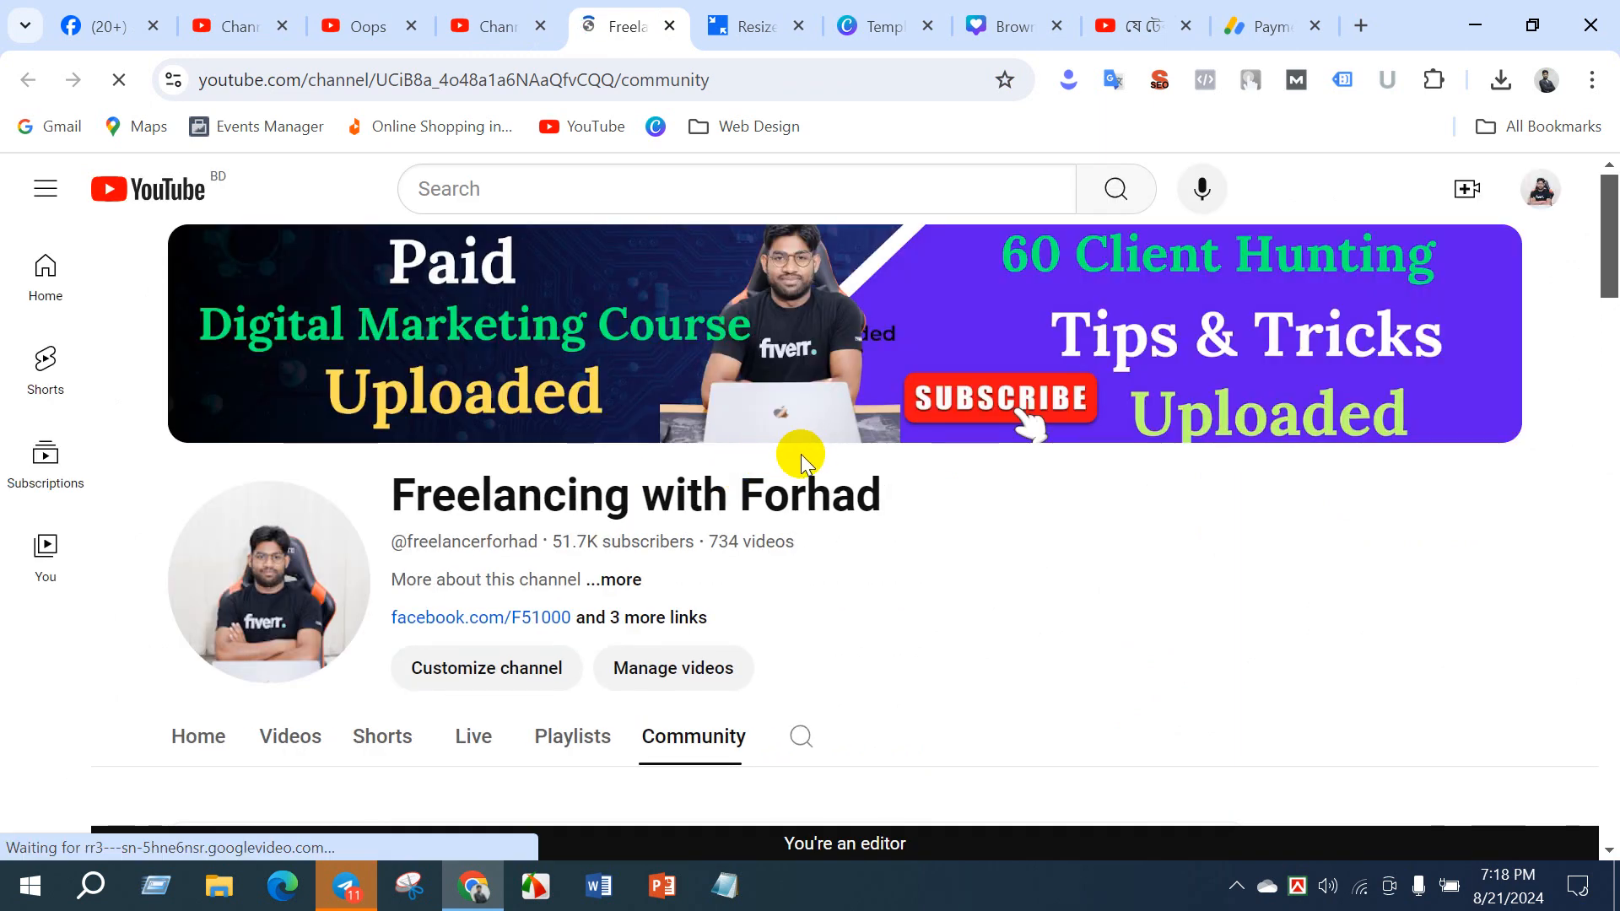
- Switch to the DM BATCH 22 channel's dashboard, open its community post composer to show the post options, and close that page without posting
left_click(269, 32)
left_click(187, 477)
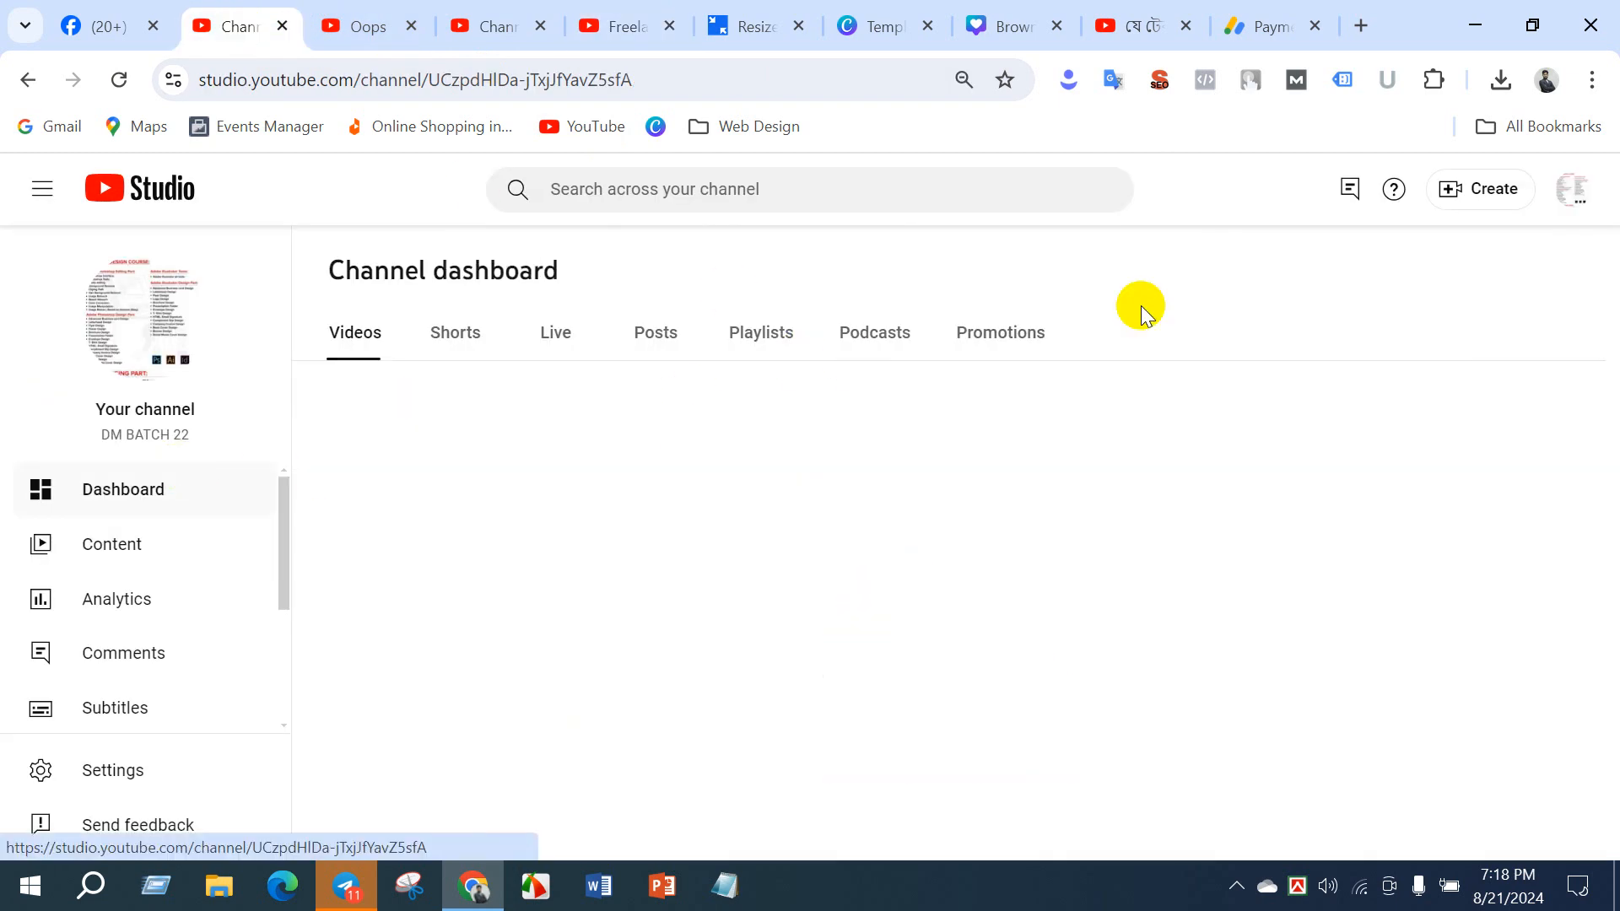
left_click(1455, 188)
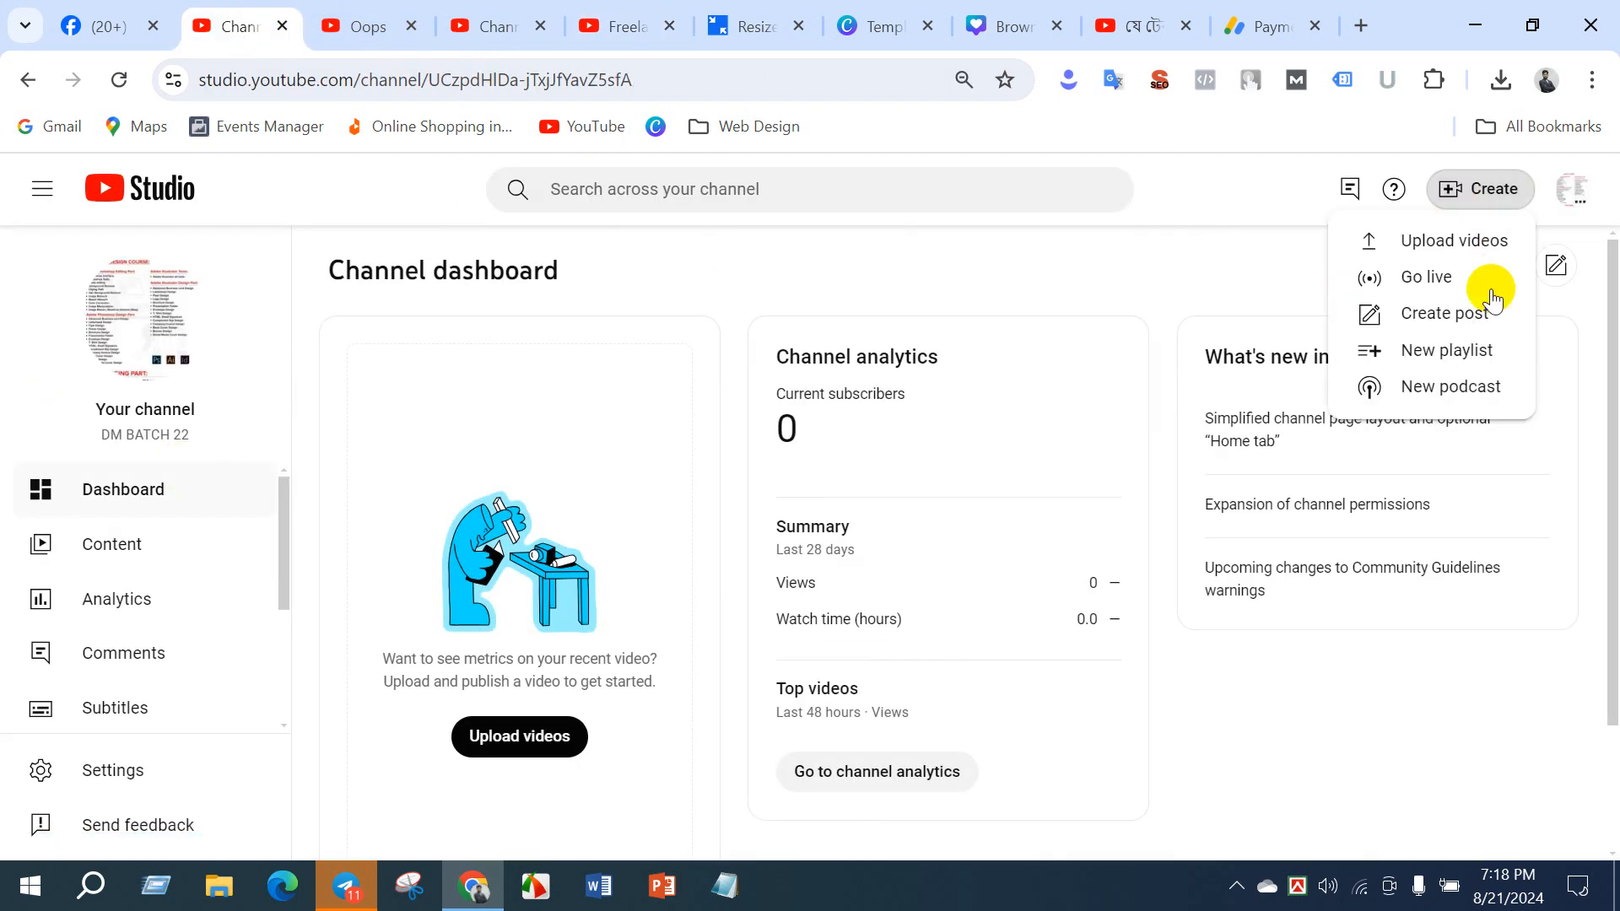
left_click(1434, 327)
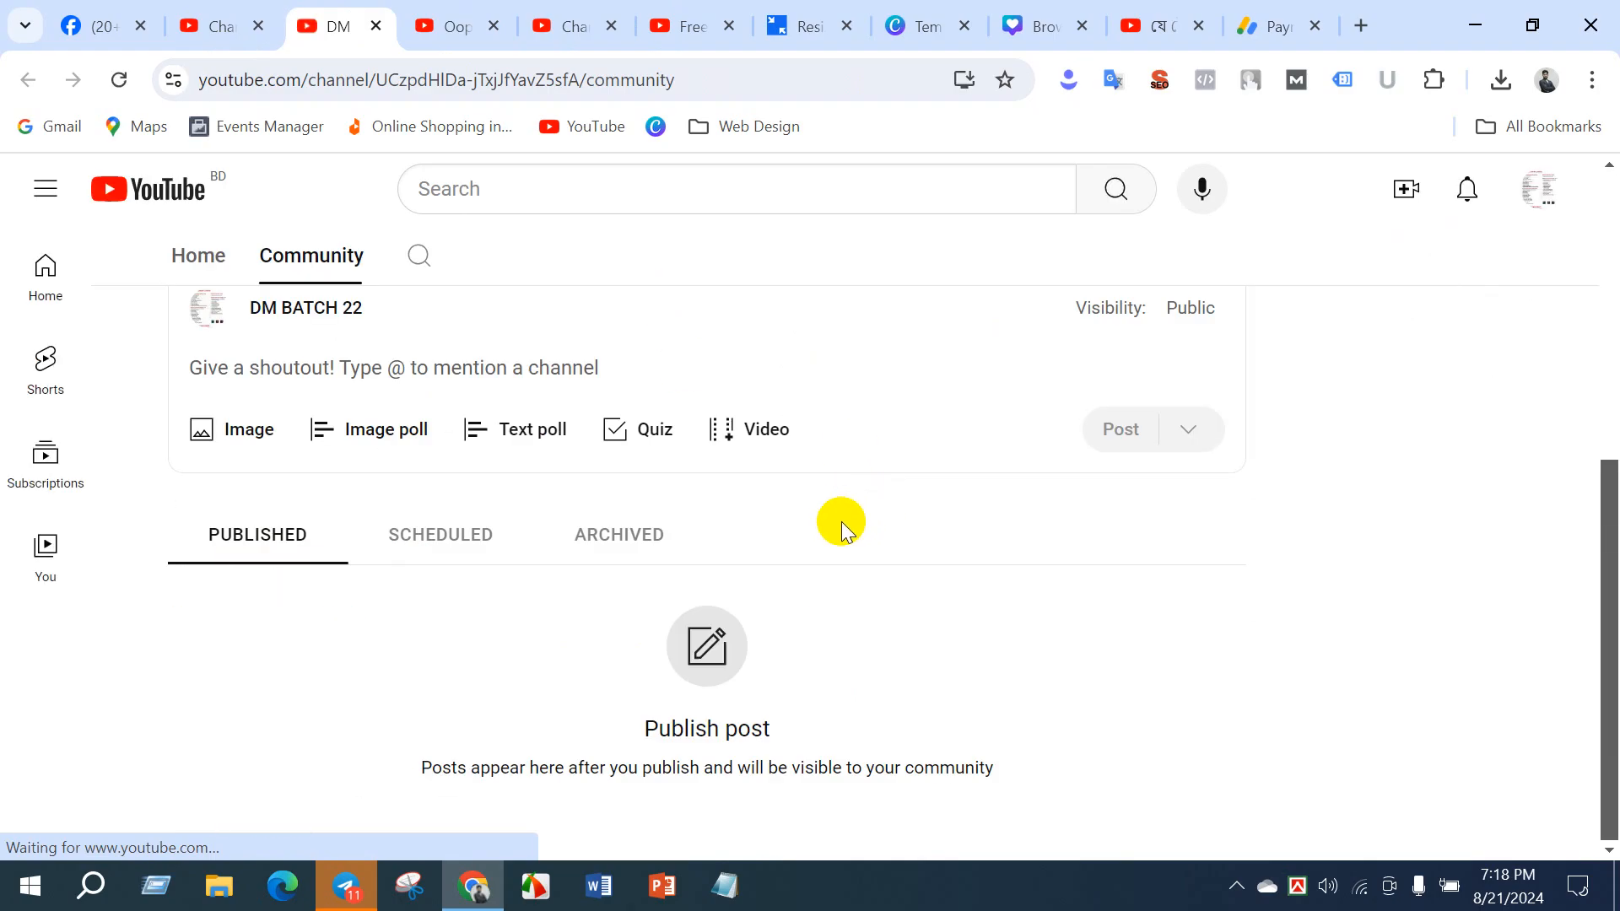
left_click(263, 371)
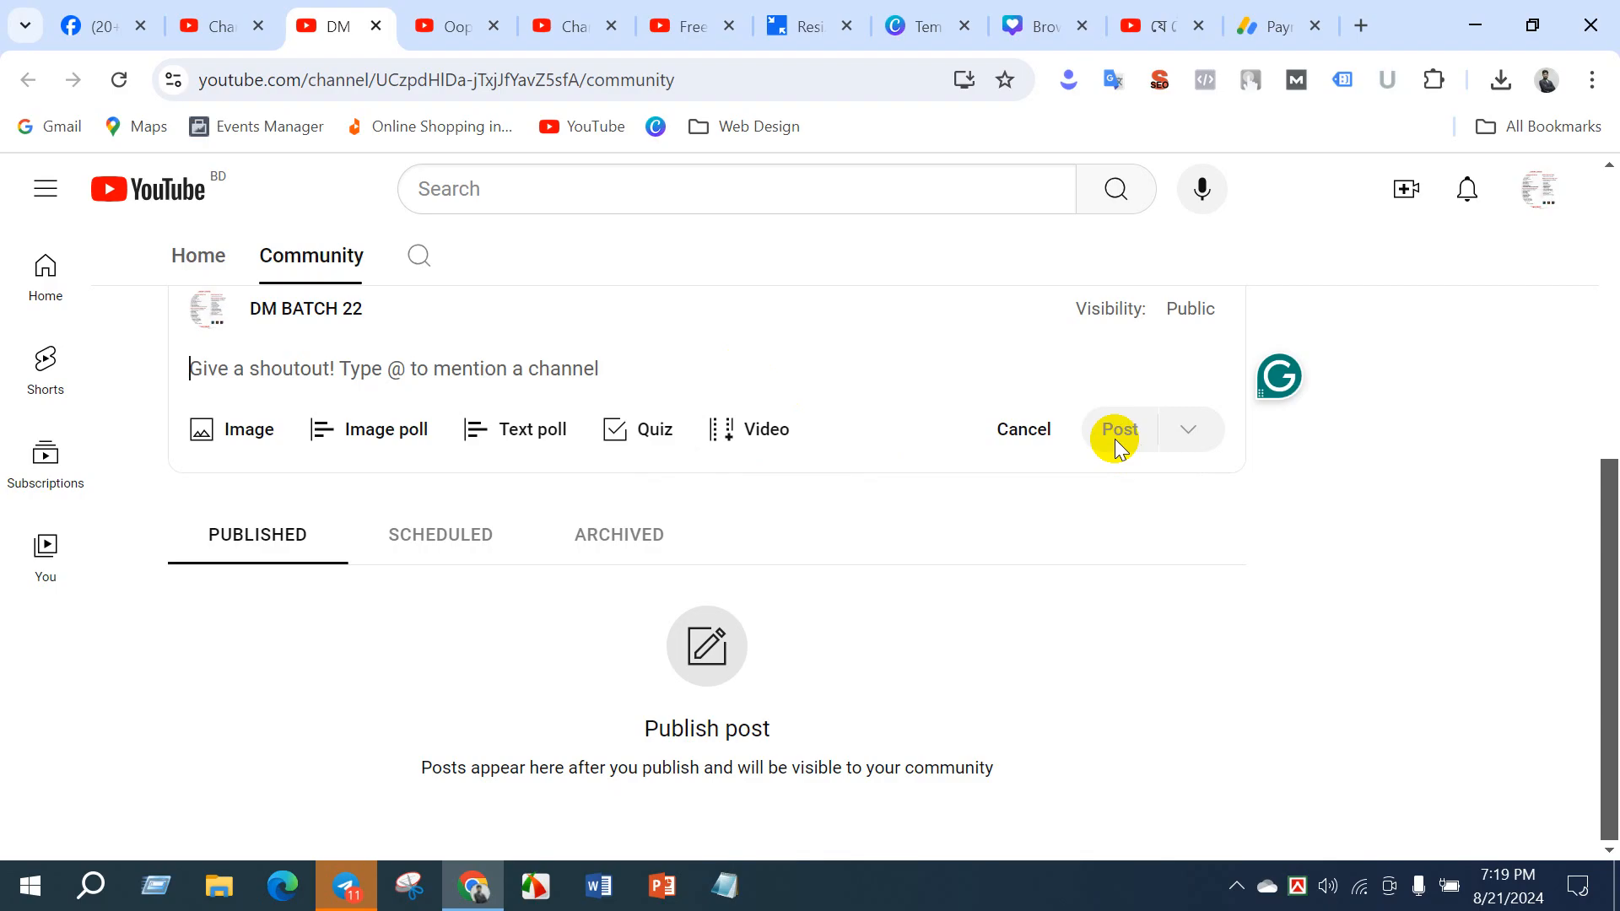
left_click(376, 27)
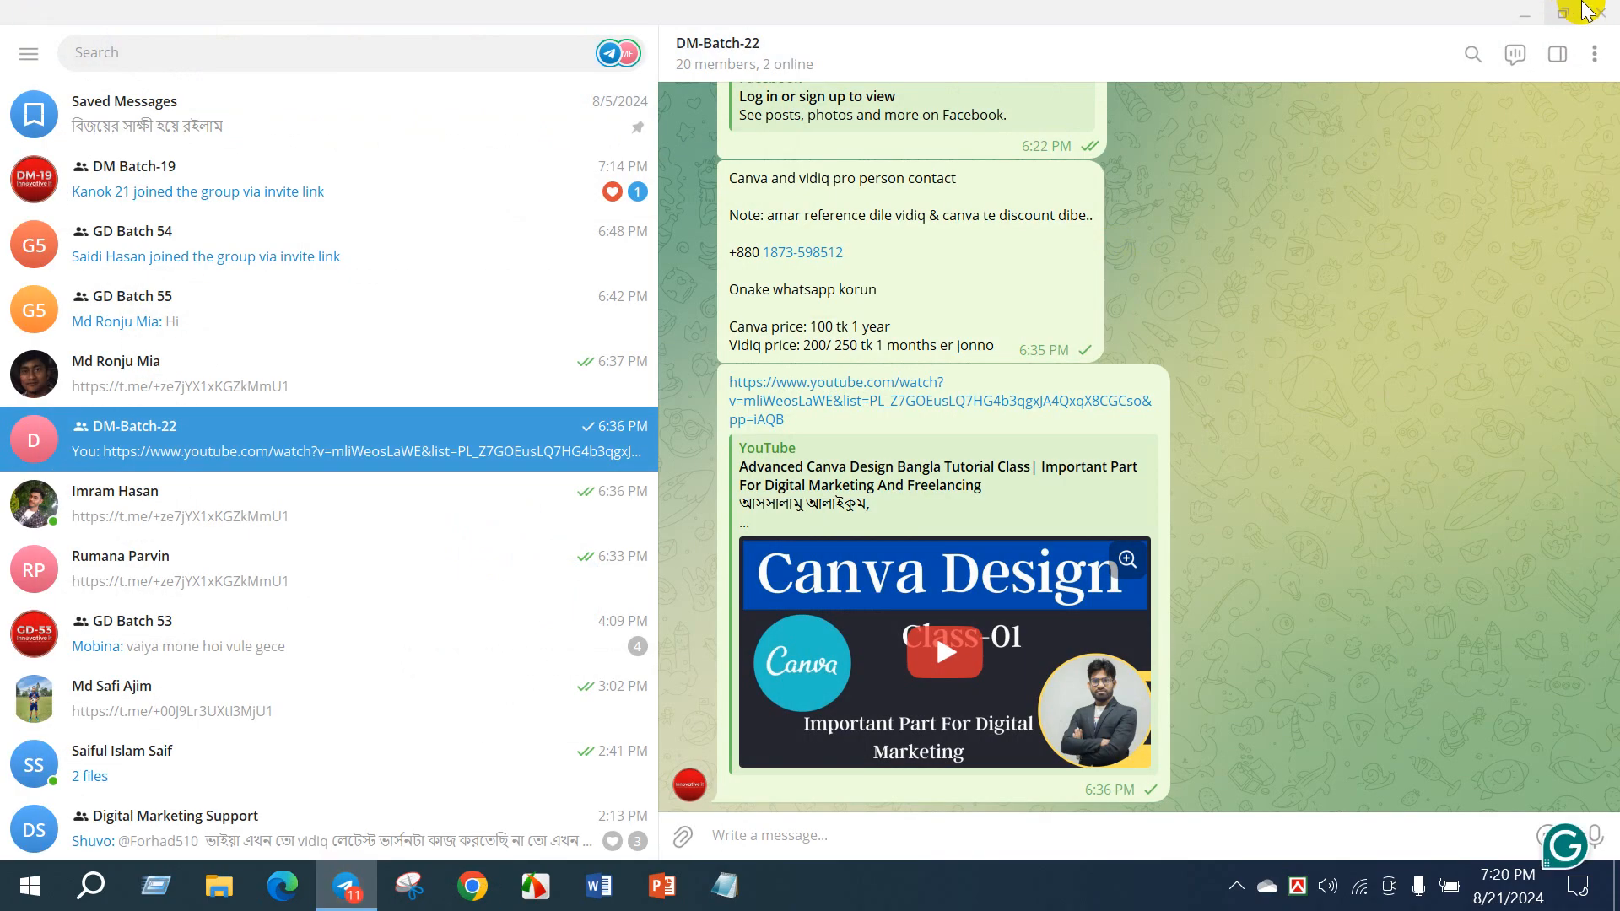
- Close the Telegram window and show the hidden system tray icons on the desktop
left_click(1597, 10)
left_click(1238, 881)
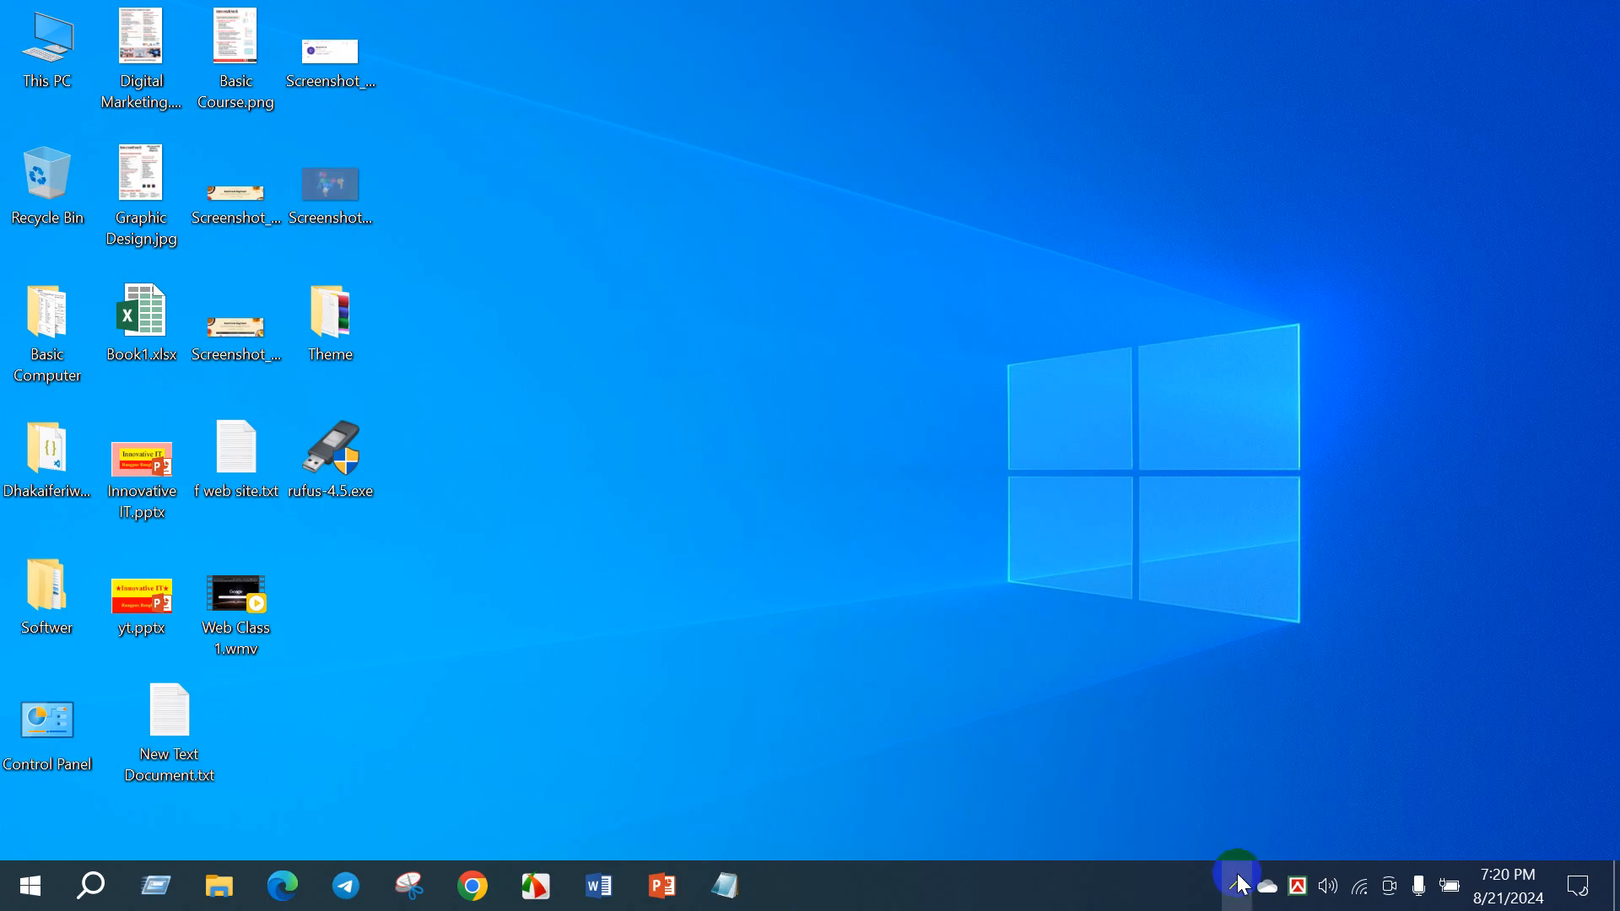